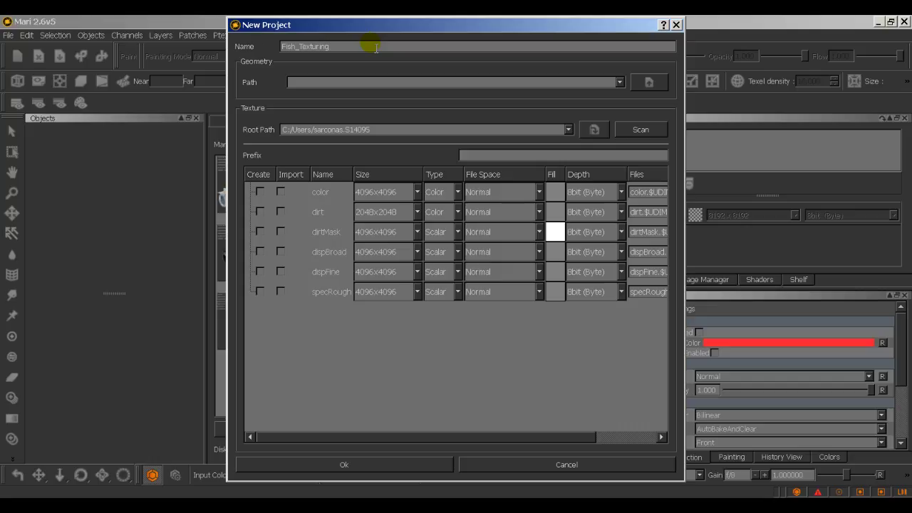
# Step: Clear the wrong Robot_top.obj mesh path from the New Project Path field
pyautogui.click(621, 82)
pyautogui.click(613, 93)
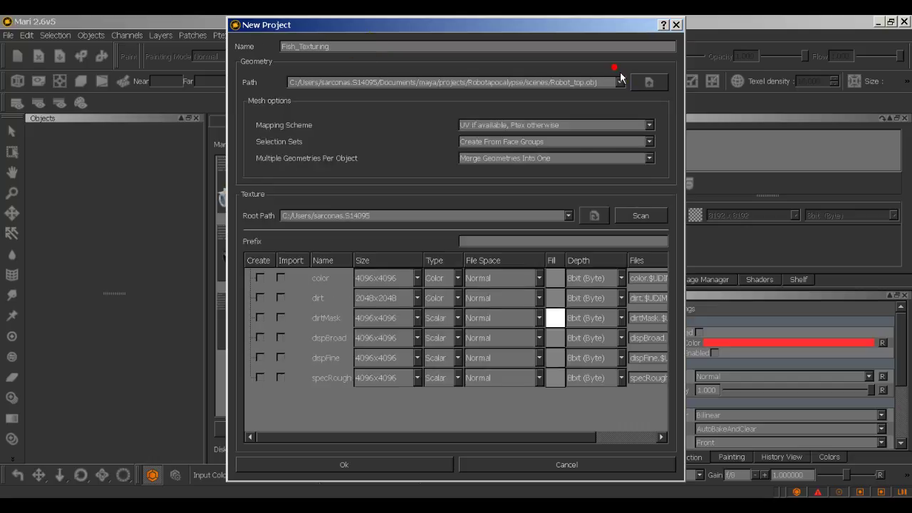
pyautogui.moveTo(616, 84); pyautogui.dragTo(261, 100)
pyautogui.press('BackSpace')
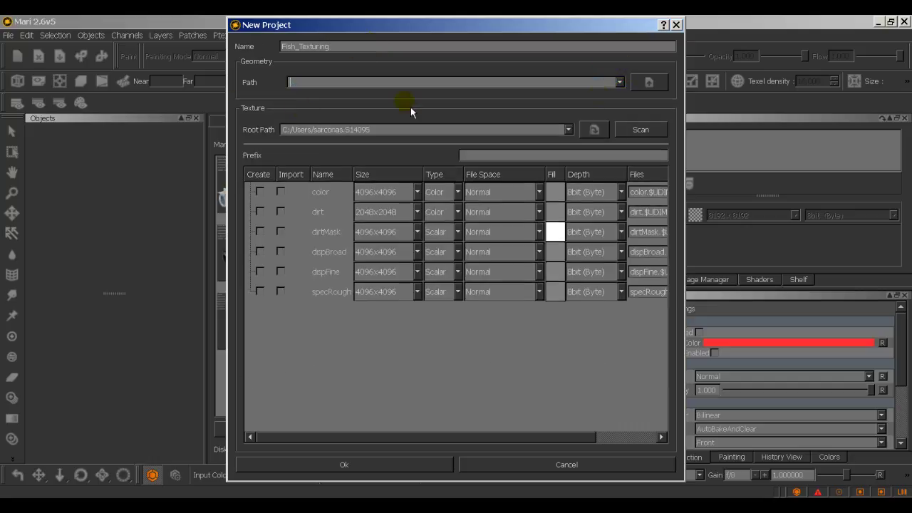
# Step: Browse to Desktop > D_Drive > Sarcona_F2015 > 2540 > work > Fish > scenes and check accepted file types
pyautogui.click(659, 86)
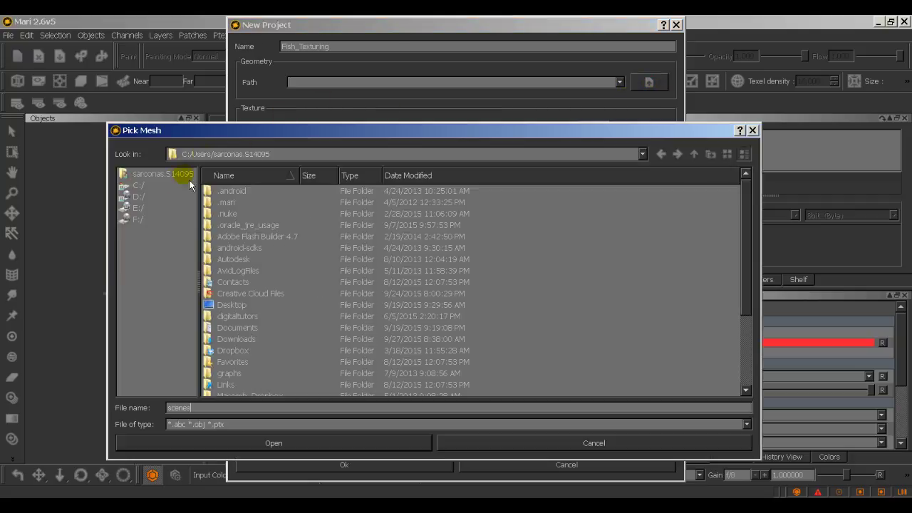
pyautogui.doubleClick(232, 305)
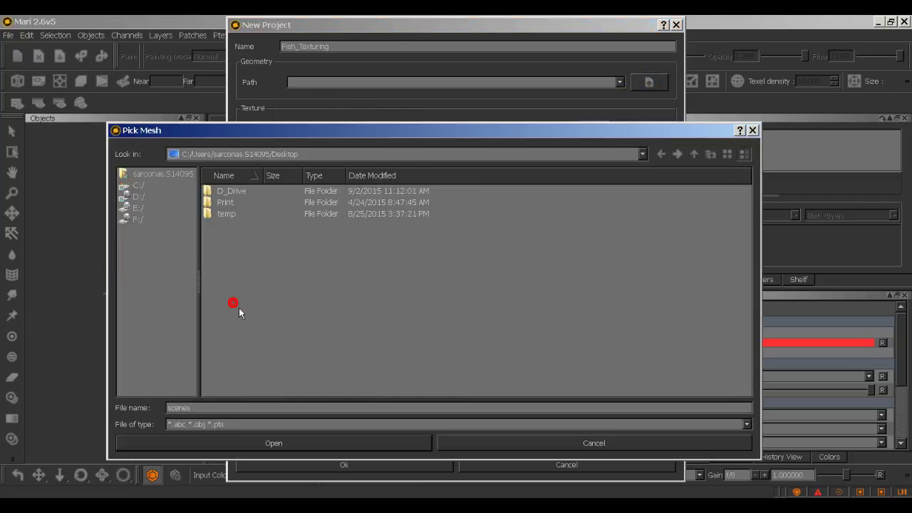
pyautogui.doubleClick(233, 193)
pyautogui.doubleClick(234, 206)
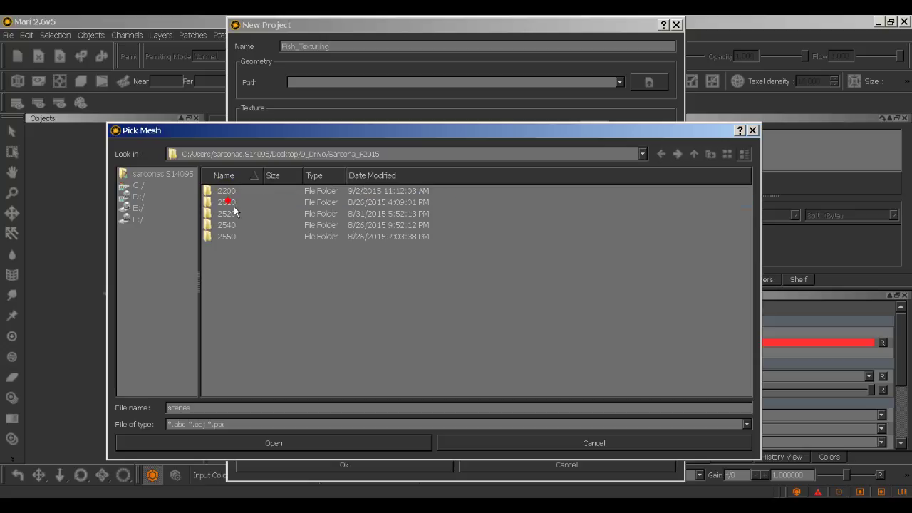
pyautogui.doubleClick(229, 226)
pyautogui.doubleClick(231, 224)
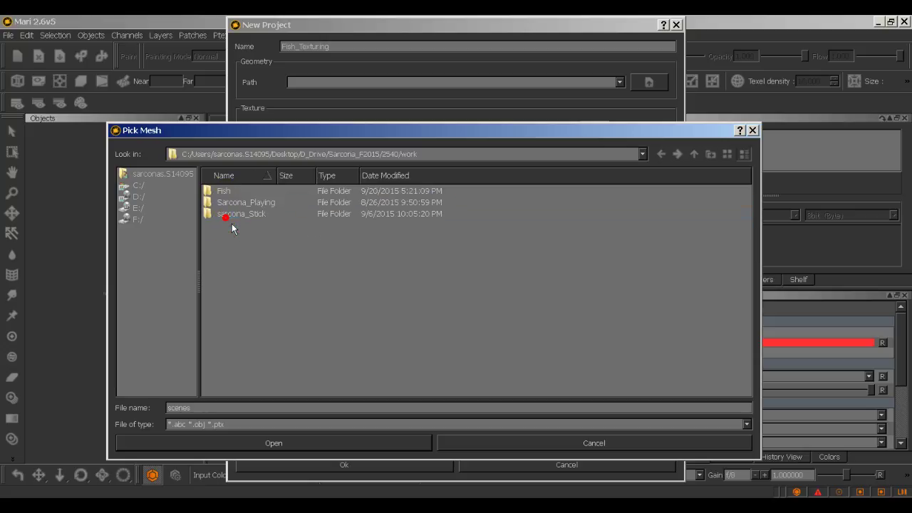
pyautogui.doubleClick(225, 192)
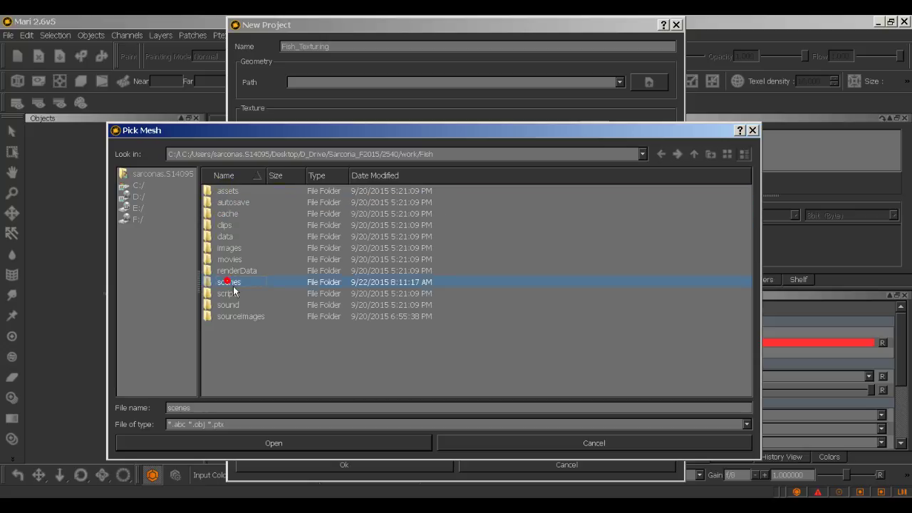
pyautogui.doubleClick(229, 281)
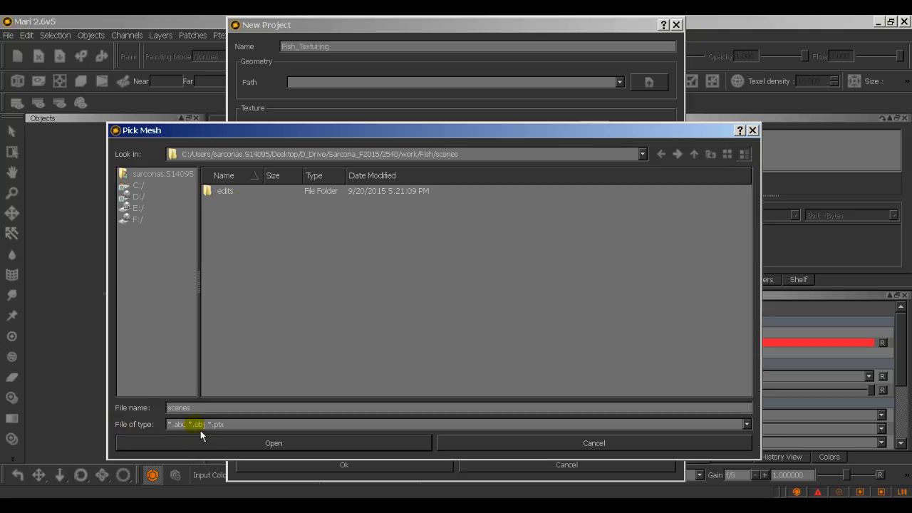
pyautogui.click(230, 431)
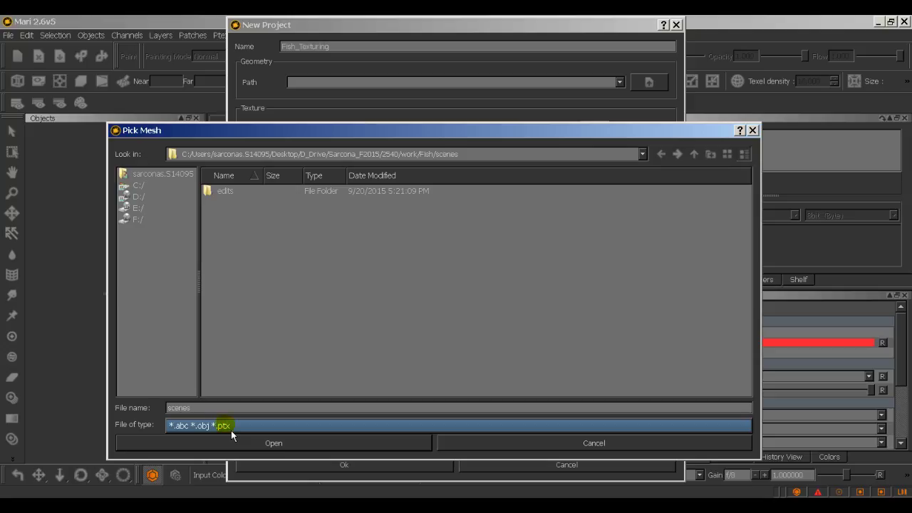
pyautogui.click(231, 430)
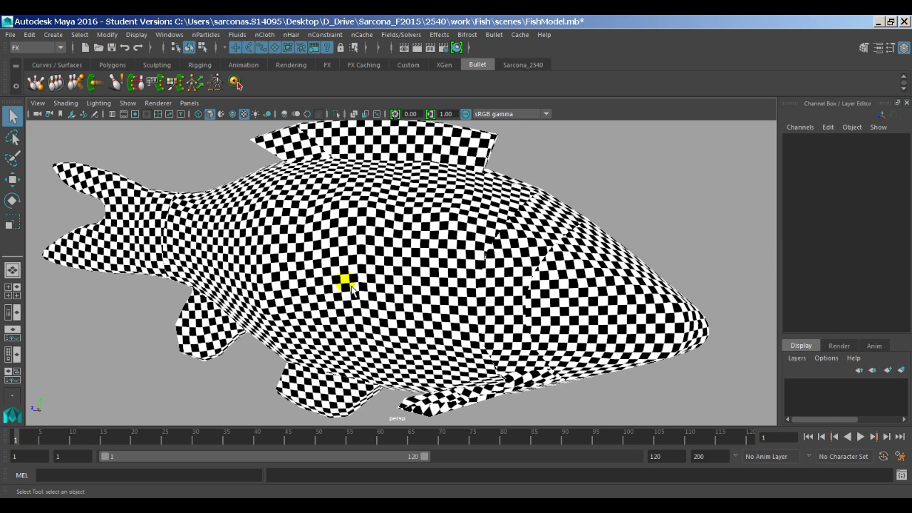
pyautogui.click(407, 254)
pyautogui.keyDown('alt'); pyautogui.moveTo(407, 255); pyautogui.dragTo(464, 299); pyautogui.keyUp('alt')
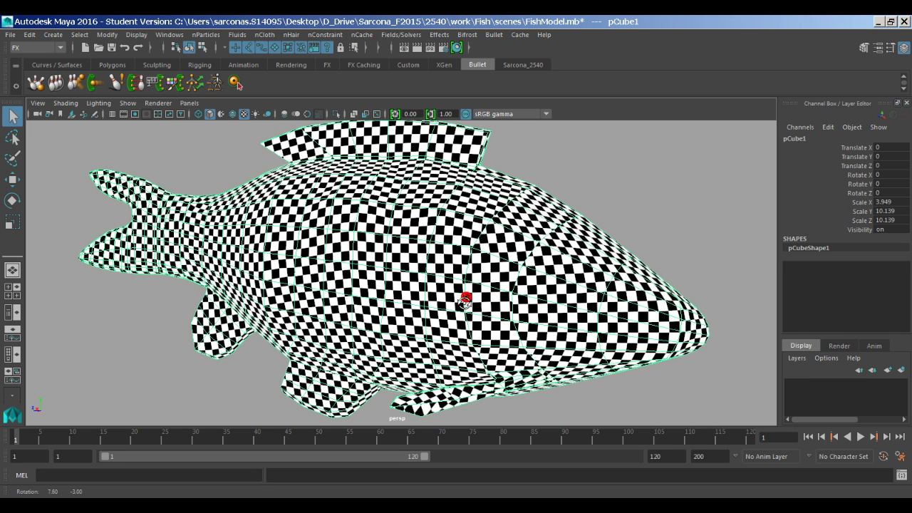
pyautogui.keyDown('alt'); pyautogui.moveTo(465, 299); pyautogui.dragTo(306, 295, button='right'); pyautogui.keyUp('alt')
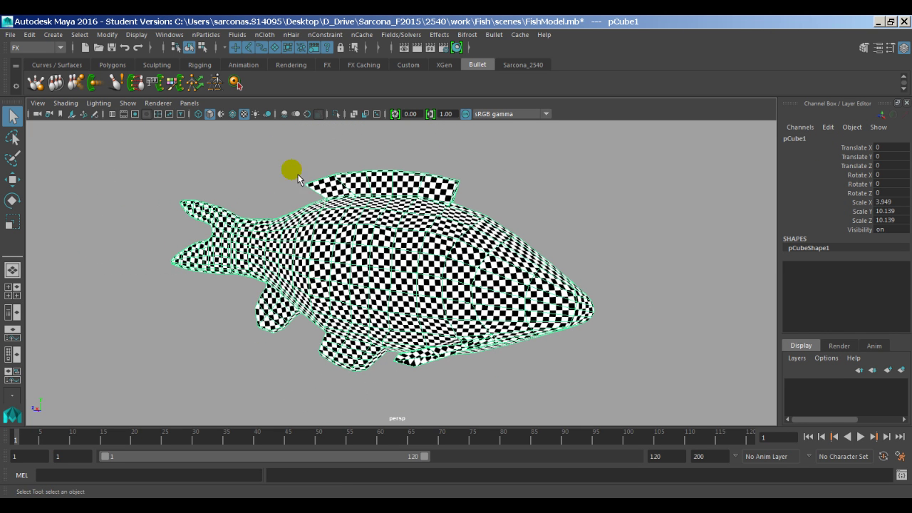
pyautogui.click(174, 35)
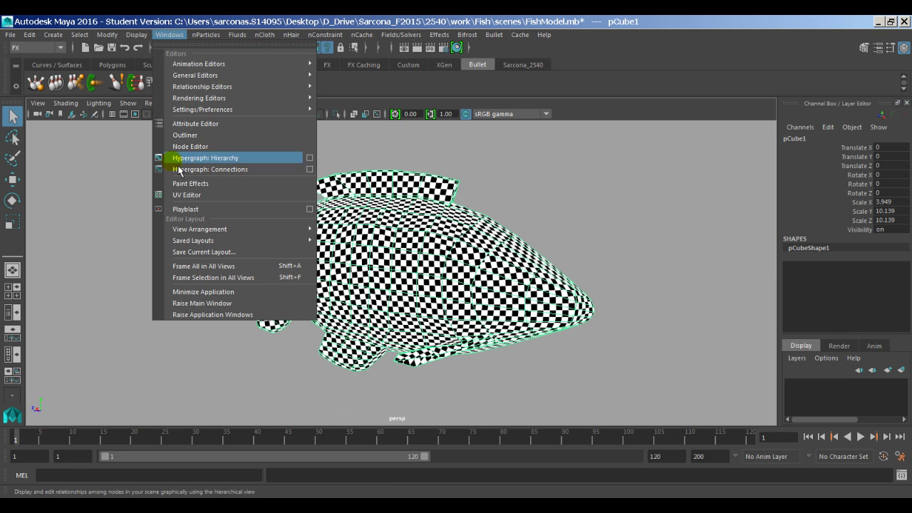
pyautogui.click(211, 198)
pyautogui.moveTo(527, 75); pyautogui.dragTo(298, 77)
pyautogui.click(328, 89)
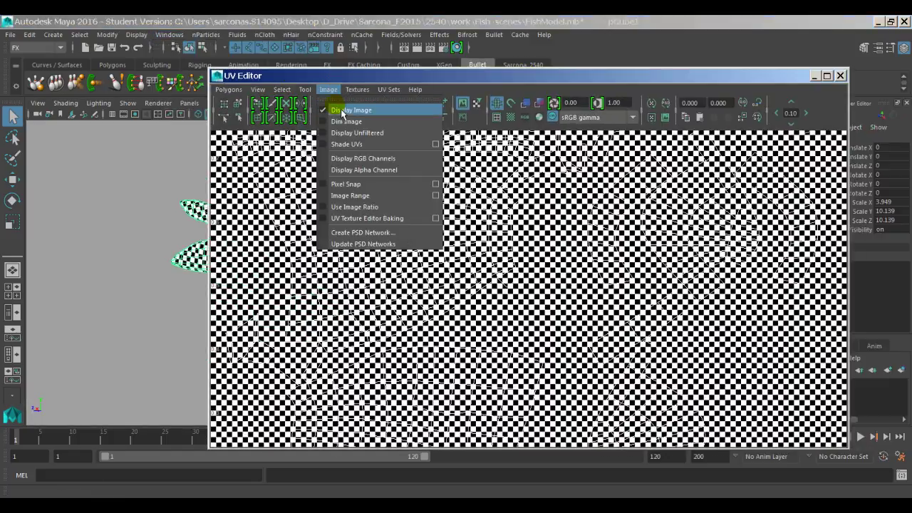
pyautogui.click(344, 111)
pyautogui.scroll(-4, 586, 289)
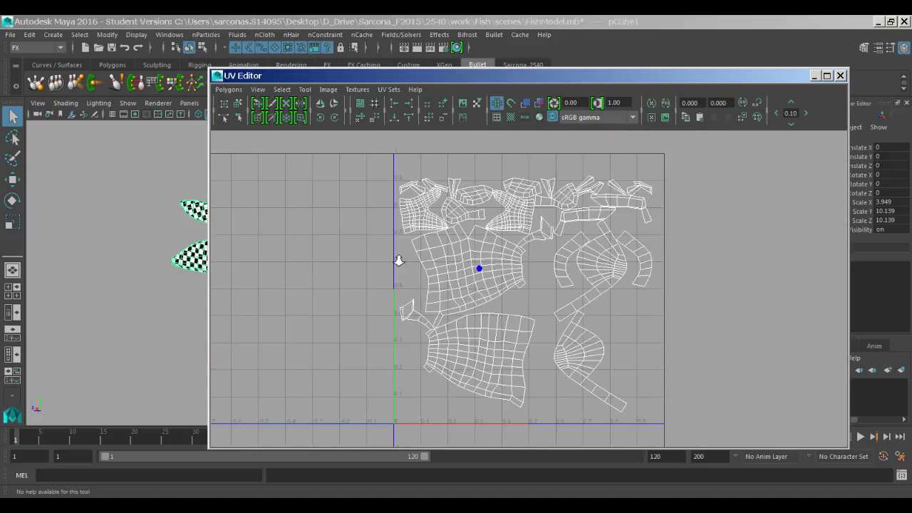
pyautogui.keyDown('alt'); pyautogui.moveTo(459, 266); pyautogui.dragTo(399, 259, button='middle'); pyautogui.keyUp('alt')
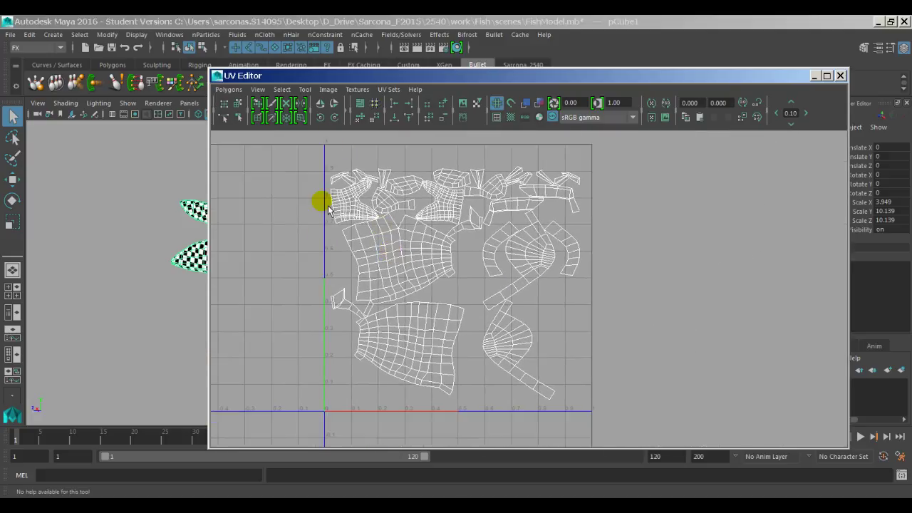
pyautogui.scroll(3, 414, 159)
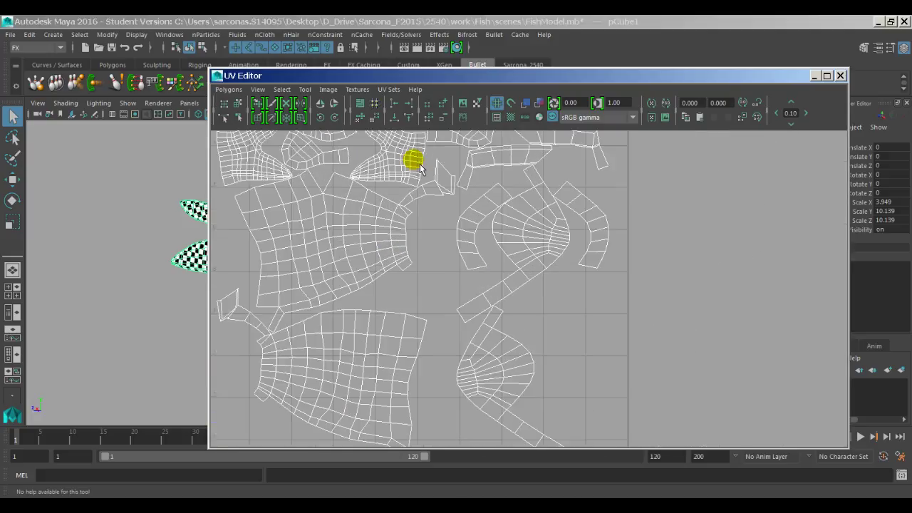
pyautogui.keyDown('alt'); pyautogui.moveTo(413, 159); pyautogui.dragTo(539, 309, button='middle'); pyautogui.keyUp('alt')
pyautogui.scroll(3, 417, 261)
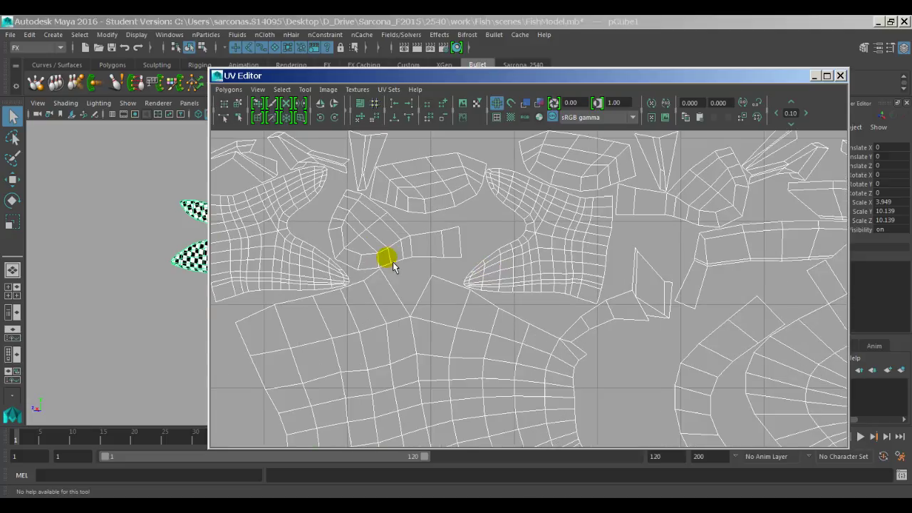
pyautogui.keyDown('alt'); pyautogui.moveTo(387, 259); pyautogui.dragTo(558, 314, button='middle'); pyautogui.keyUp('alt')
pyautogui.scroll(2, 558, 314)
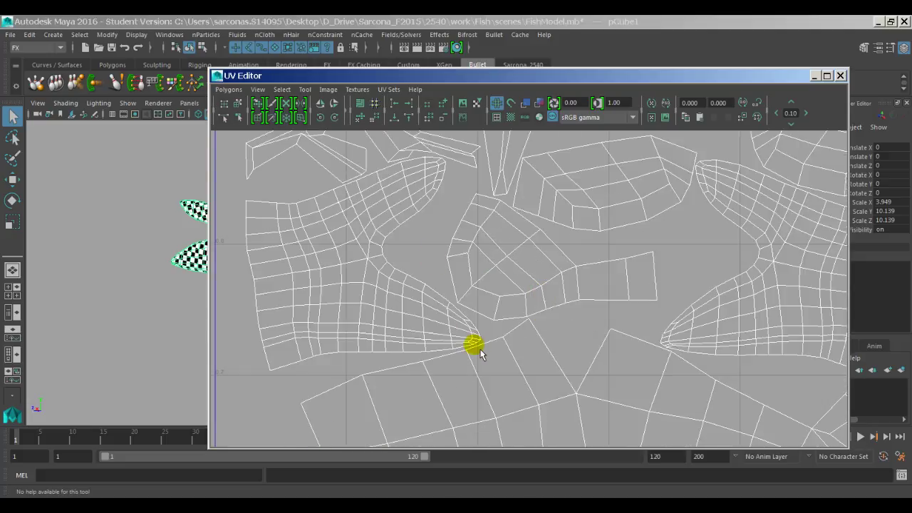
pyautogui.scroll(-8, 588, 278)
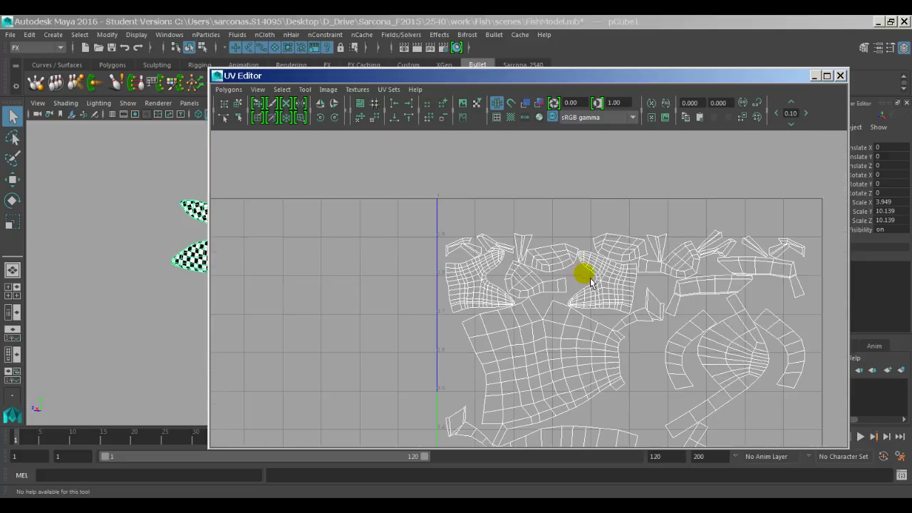
pyautogui.keyDown('alt'); pyautogui.moveTo(607, 300); pyautogui.dragTo(474, 208, button='middle'); pyautogui.keyUp('alt')
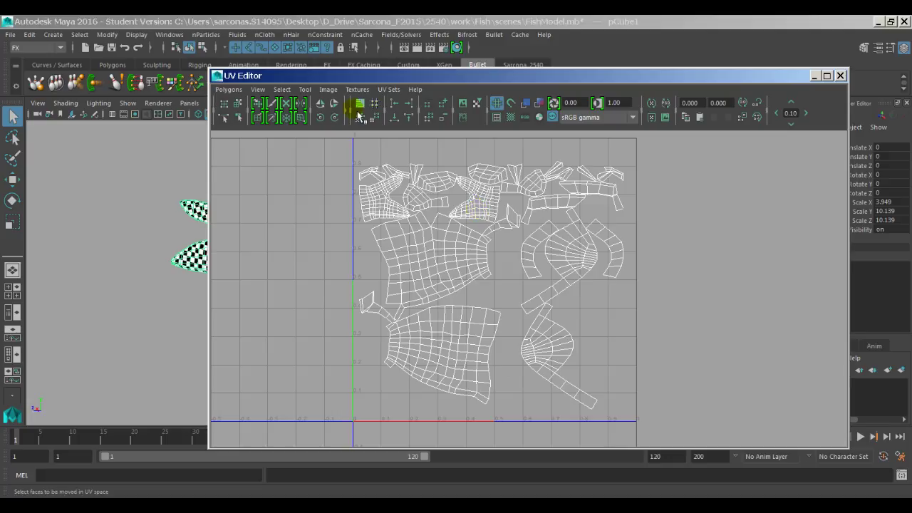
pyautogui.doubleClick(217, 75)
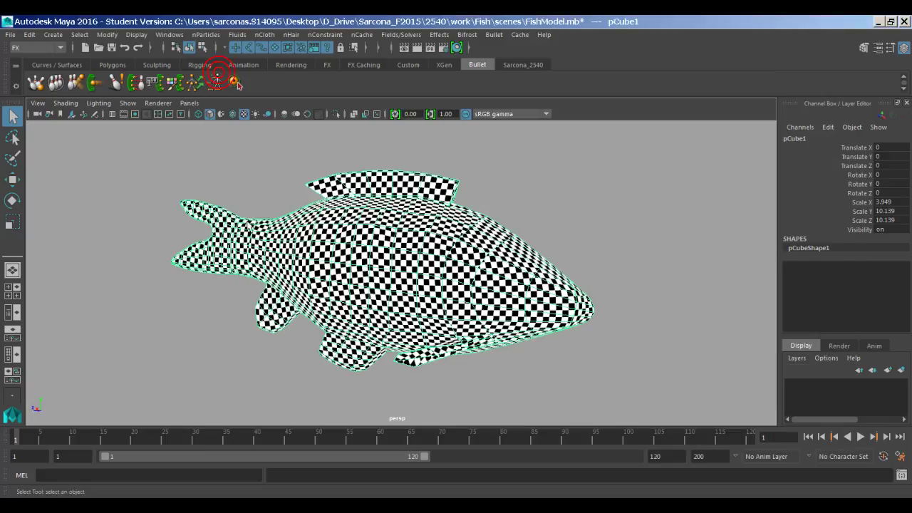
pyautogui.click(11, 35)
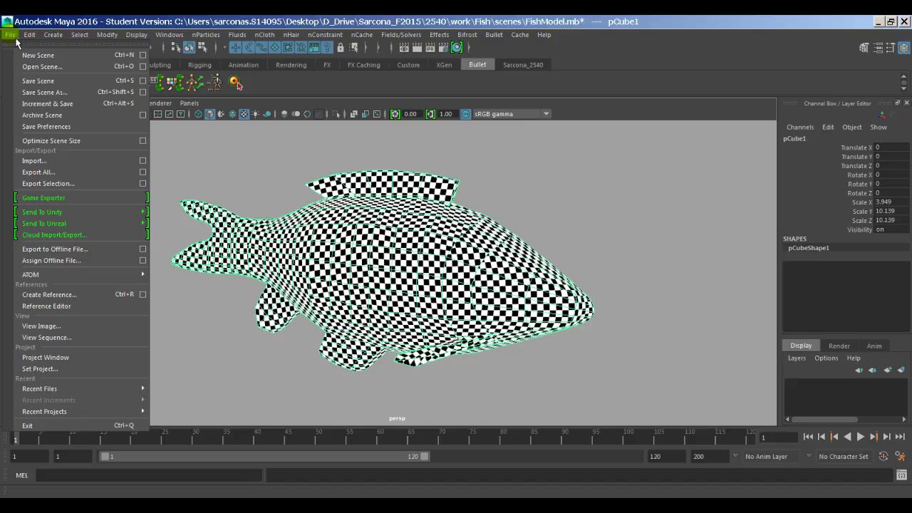
pyautogui.moveTo(40, 82); pyautogui.dragTo(75, 93)
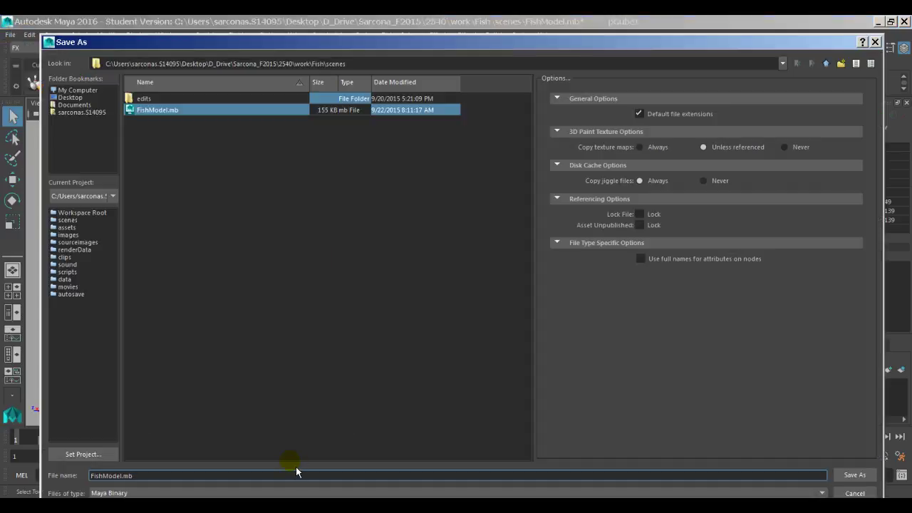
pyautogui.click(292, 491)
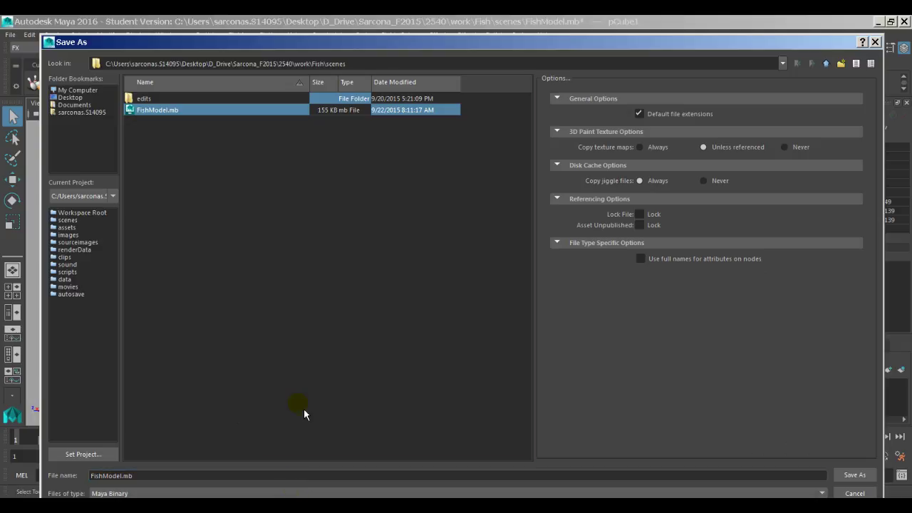
pyautogui.click(295, 398)
pyautogui.press('Escape')
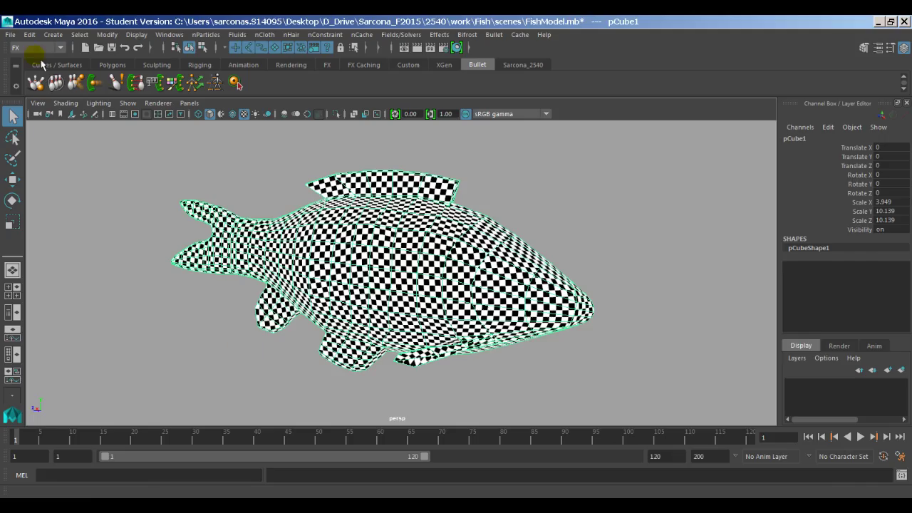
pyautogui.click(10, 34)
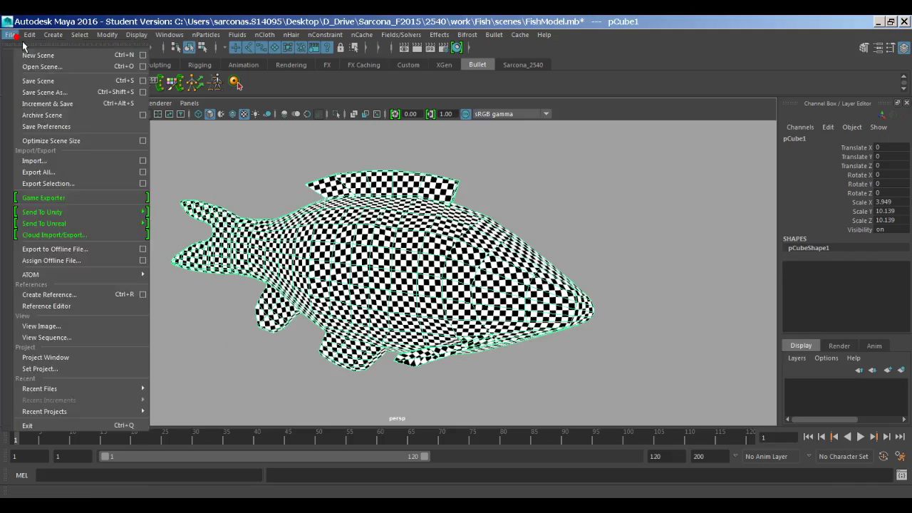
pyautogui.click(70, 187)
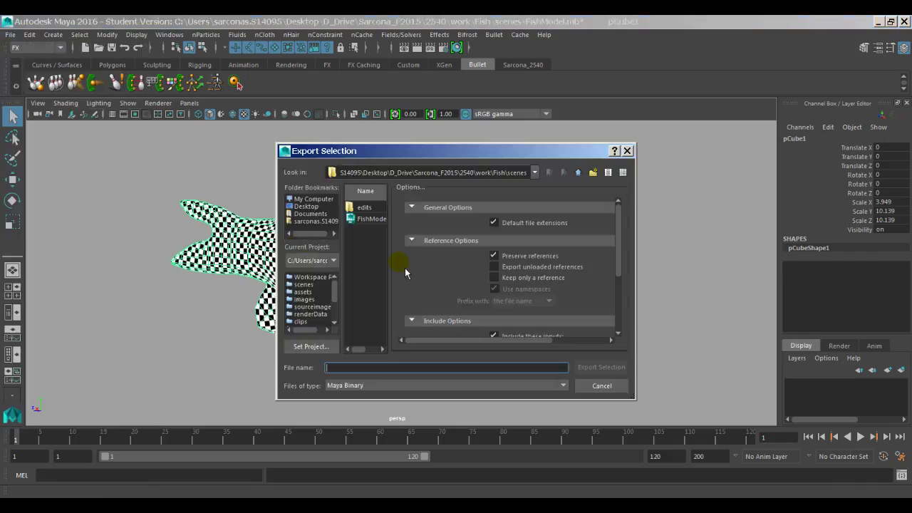
pyautogui.click(410, 389)
pyautogui.scroll(-2, 411, 450)
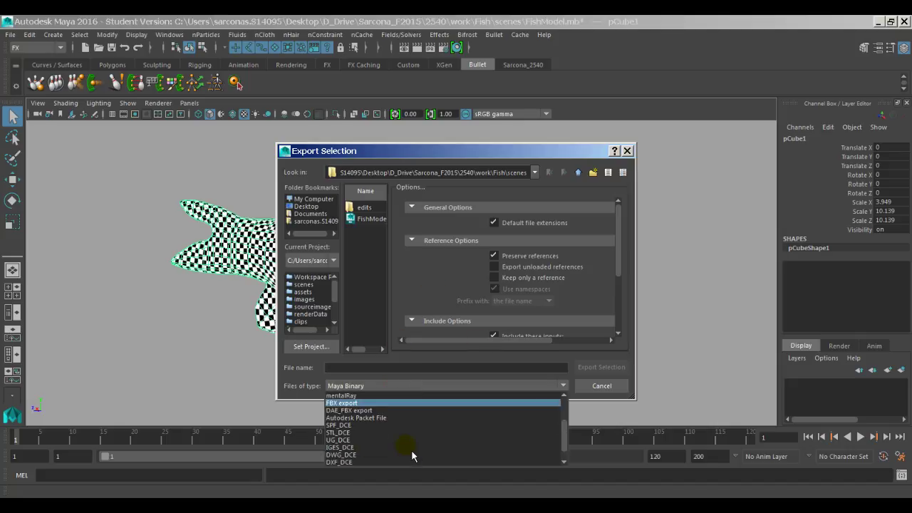
pyautogui.scroll(2, 412, 450)
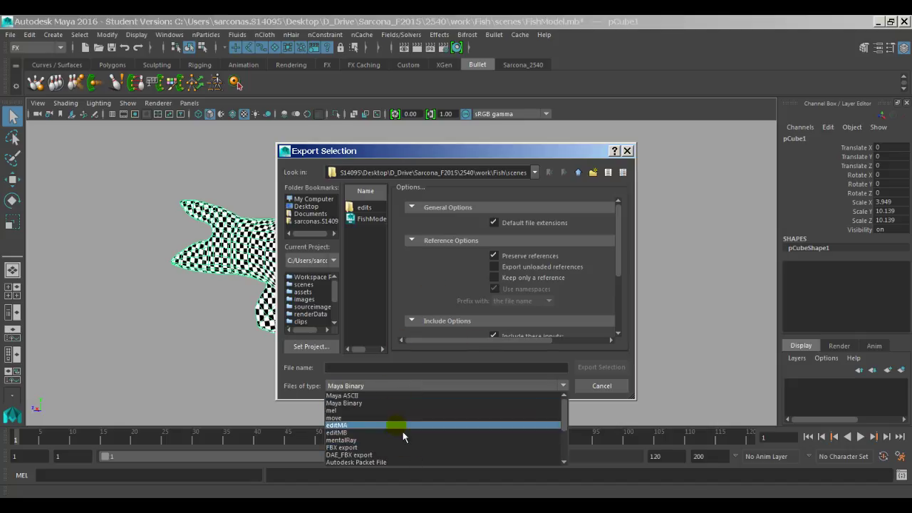
pyautogui.click(401, 418)
pyautogui.press('Escape')
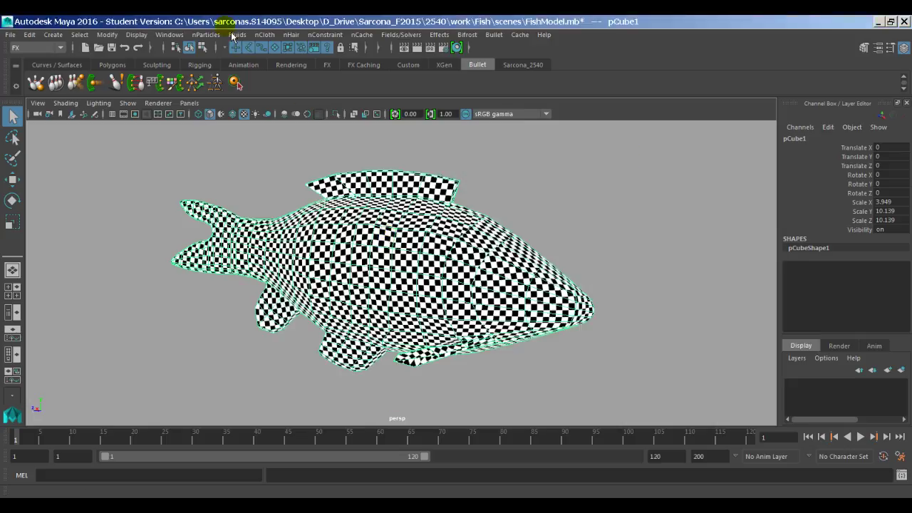
# Step: Load the objExport.mll plug-in in the Plug-in Manager
pyautogui.click(170, 34)
pyautogui.moveTo(221, 112)
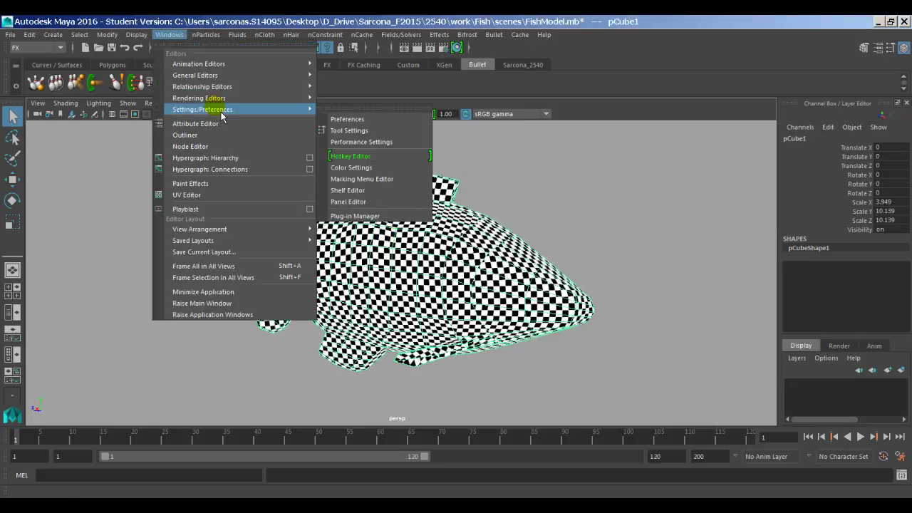
pyautogui.click(351, 216)
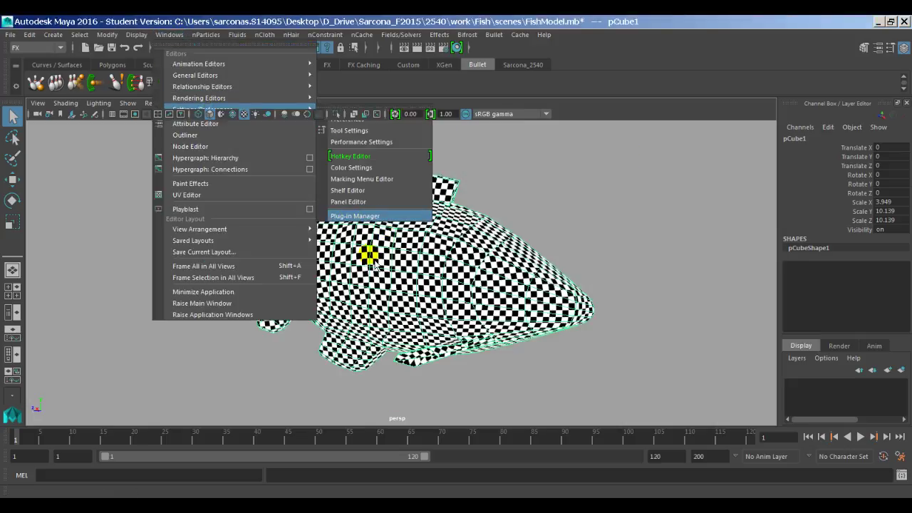
pyautogui.scroll(-5, 471, 375)
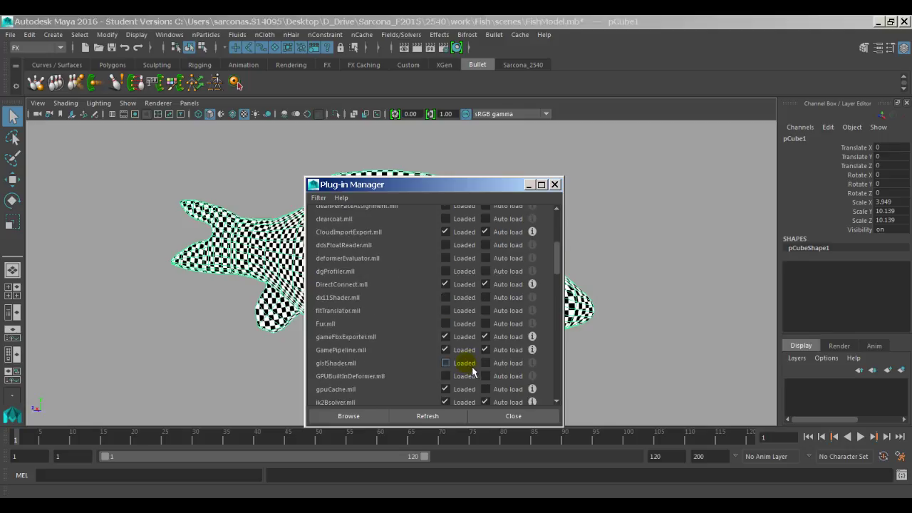
pyautogui.scroll(-5, 472, 371)
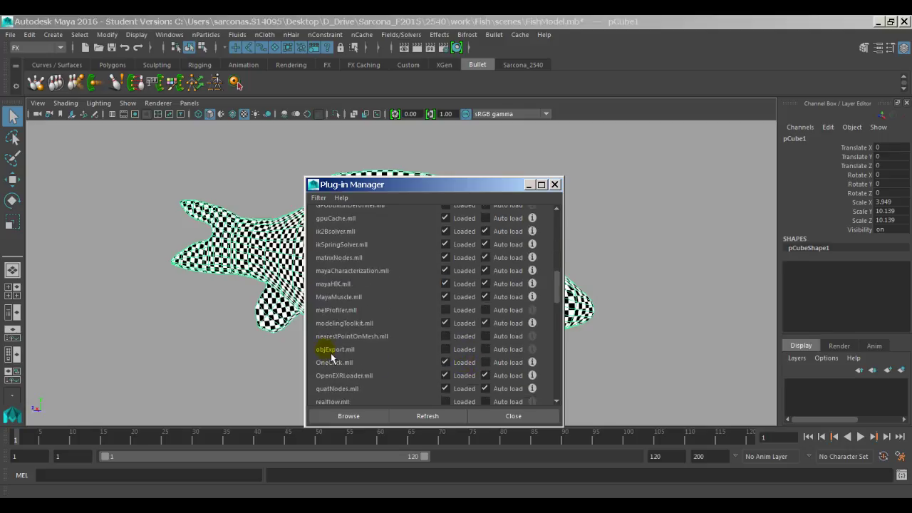
pyautogui.click(445, 349)
pyautogui.click(502, 417)
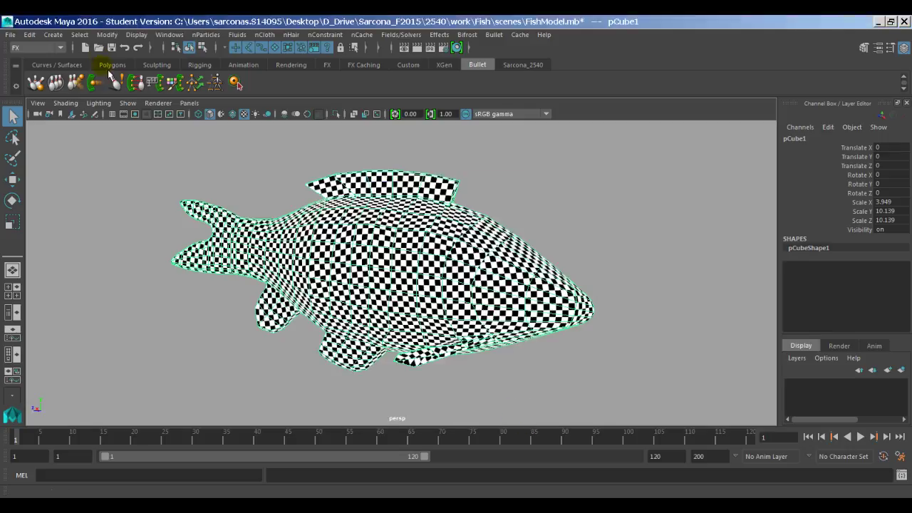
# Step: Export the selected fish as OBJexport file 'FishExported'
pyautogui.click(10, 34)
pyautogui.click(61, 184)
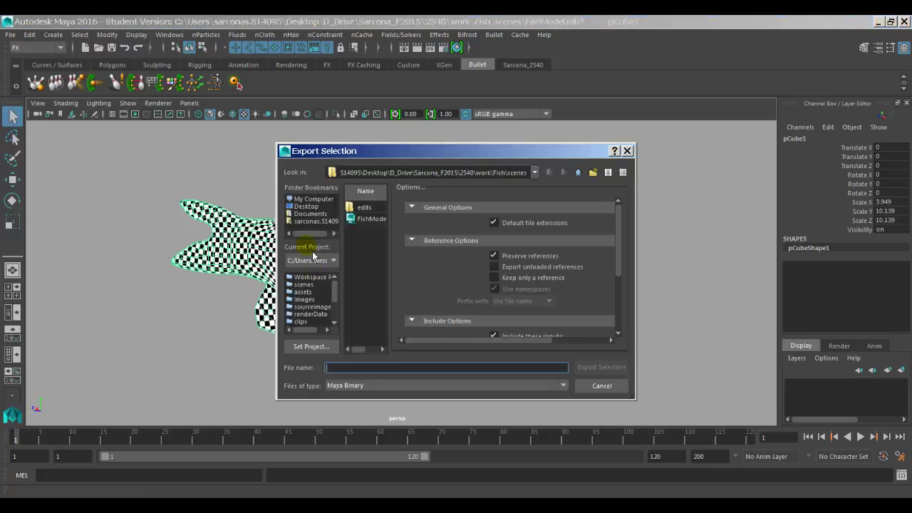
pyautogui.moveTo(388, 288); pyautogui.dragTo(499, 289)
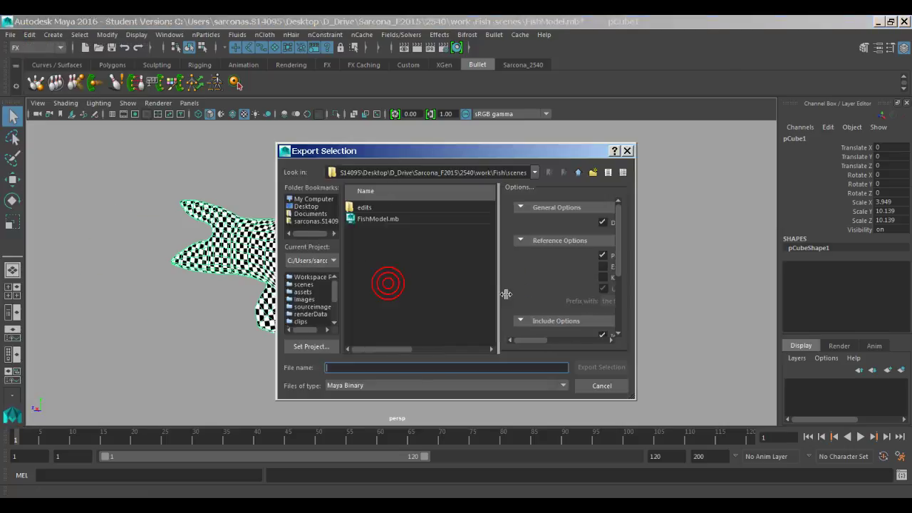
pyautogui.click(449, 386)
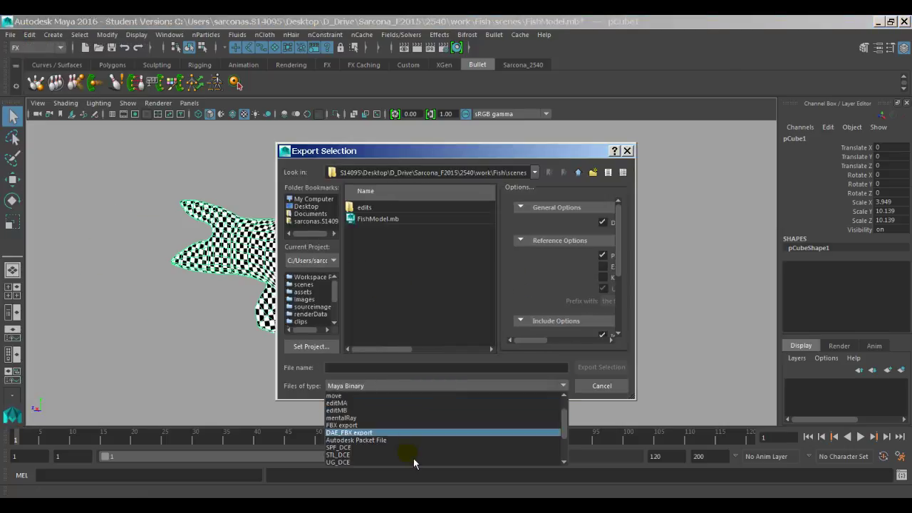
pyautogui.scroll(-3, 413, 458)
pyautogui.click(413, 462)
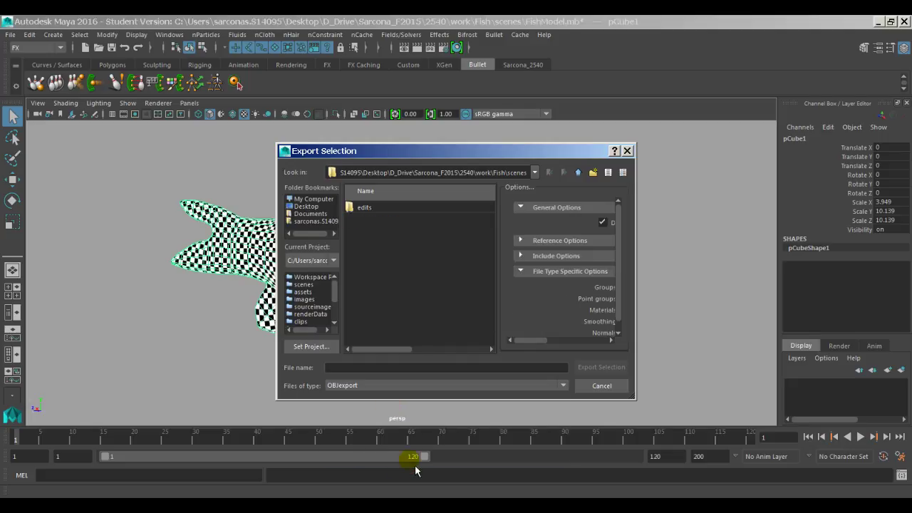
pyautogui.click(383, 370)
pyautogui.write('Fi')
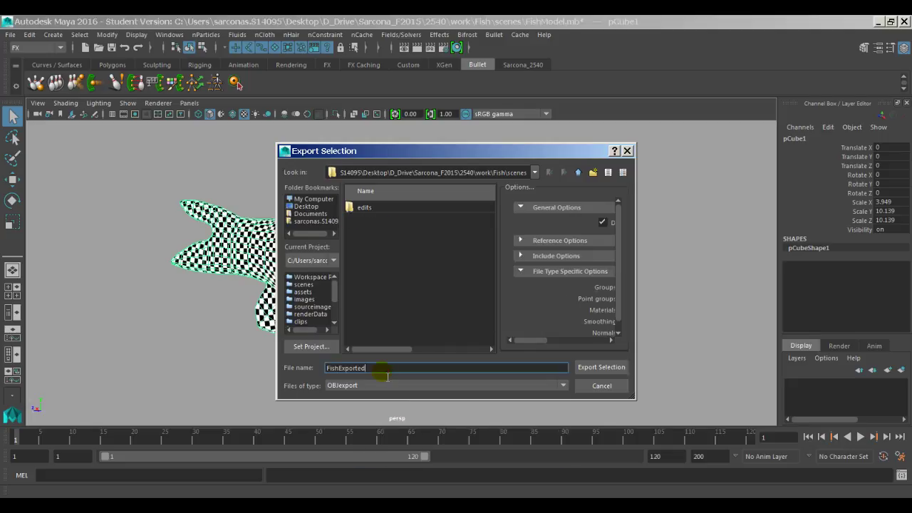
pyautogui.write('shExported')
pyautogui.press('Return')
pyautogui.keyDown('alt'); pyautogui.moveTo(481, 289); pyautogui.dragTo(473, 261); pyautogui.keyUp('alt')
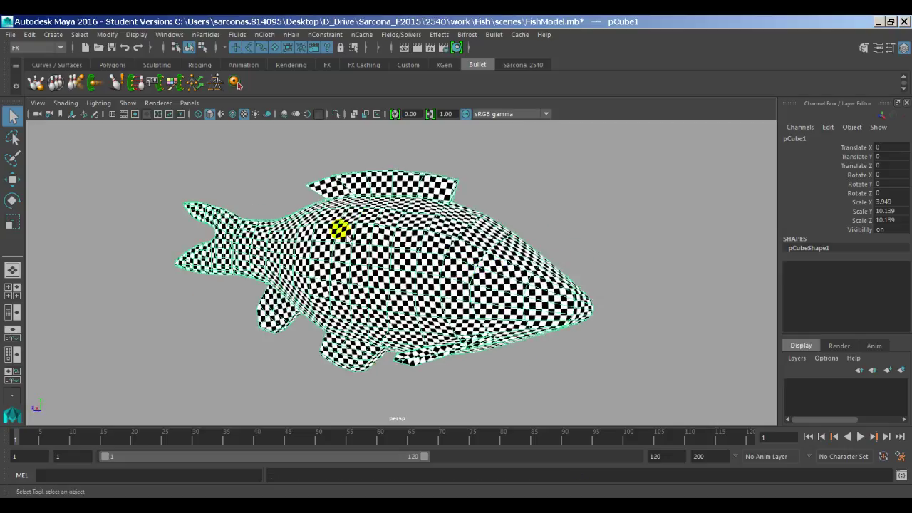
# Step: Pick FishExported.obj as the project's mesh
pyautogui.click(511, 213)
pyautogui.keyDown('alt'); pyautogui.moveTo(508, 218); pyautogui.dragTo(385, 255); pyautogui.keyUp('alt')
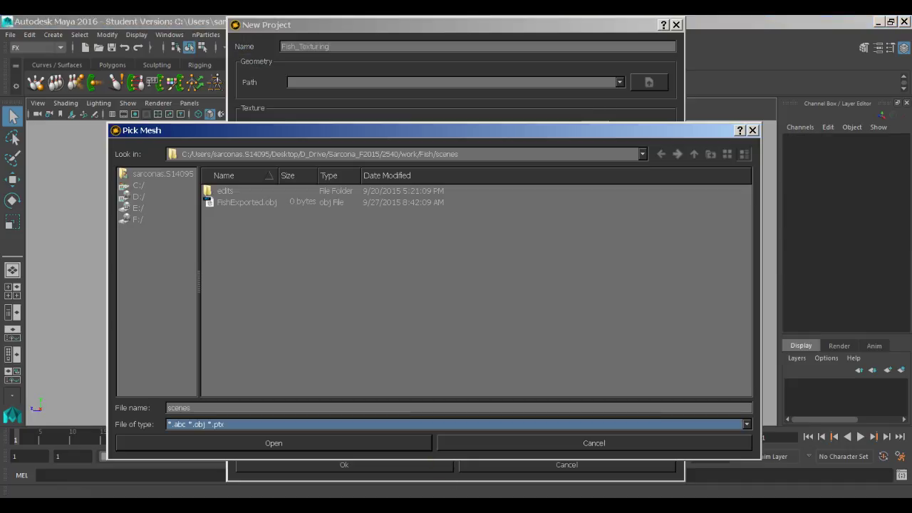
pyautogui.click(269, 205)
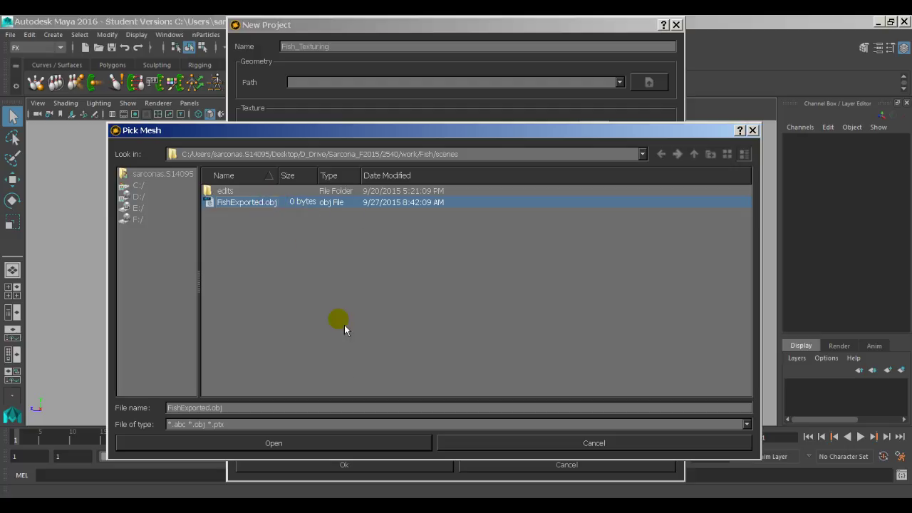
pyautogui.click(317, 448)
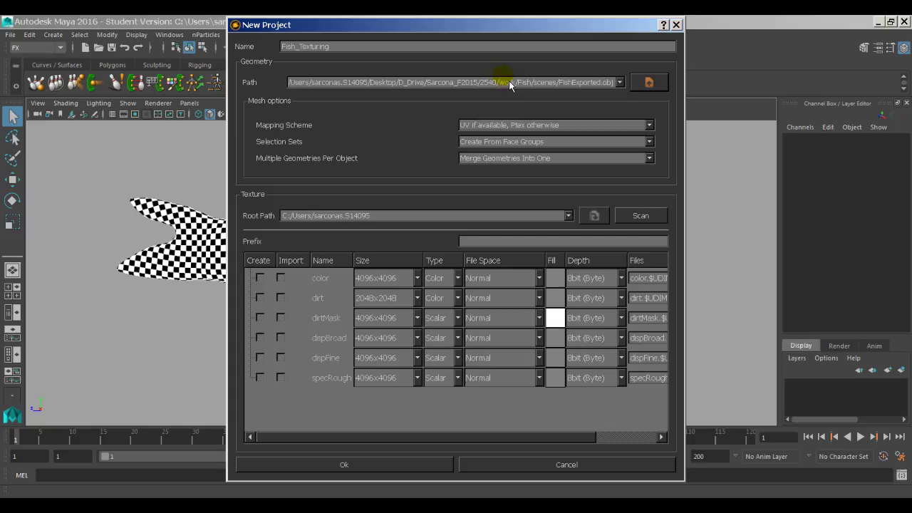
# Step: Keep Mapping Scheme 'UV if available' and 'Merge Geometries Into One'
pyautogui.click(476, 127)
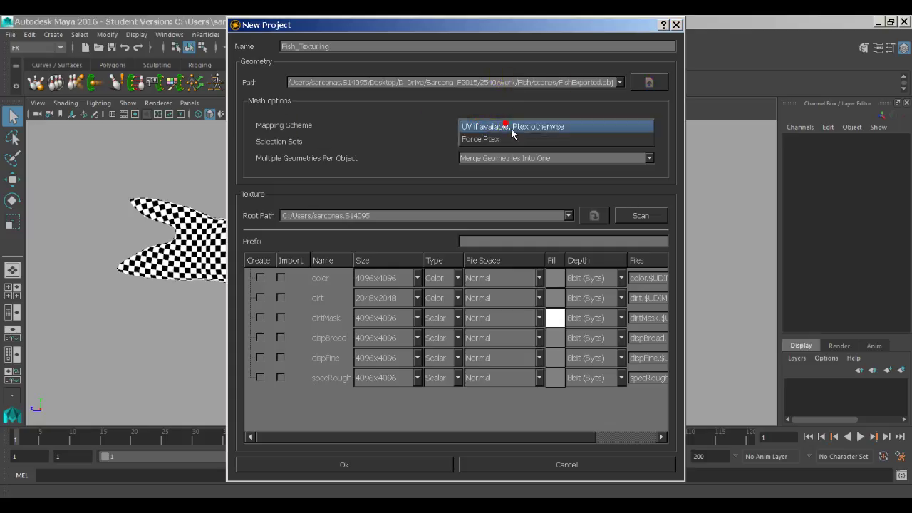
pyautogui.click(511, 128)
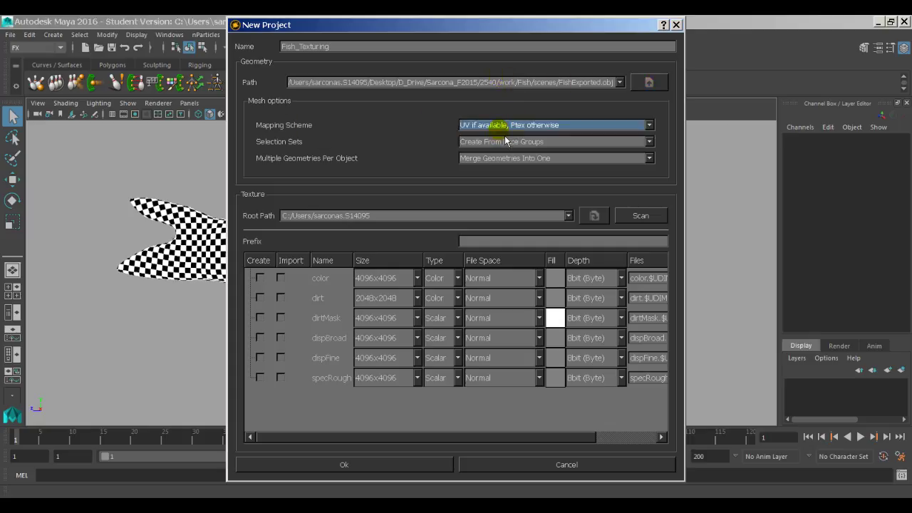
pyautogui.click(504, 130)
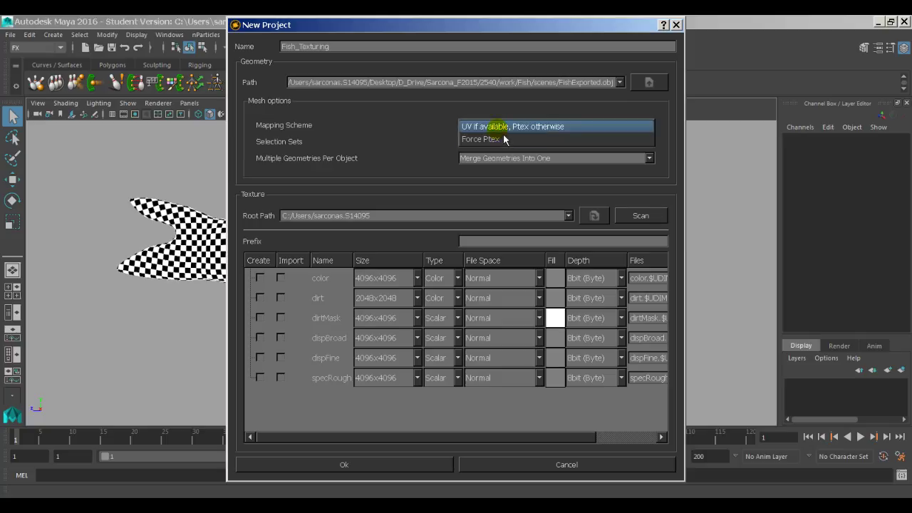
pyautogui.click(503, 132)
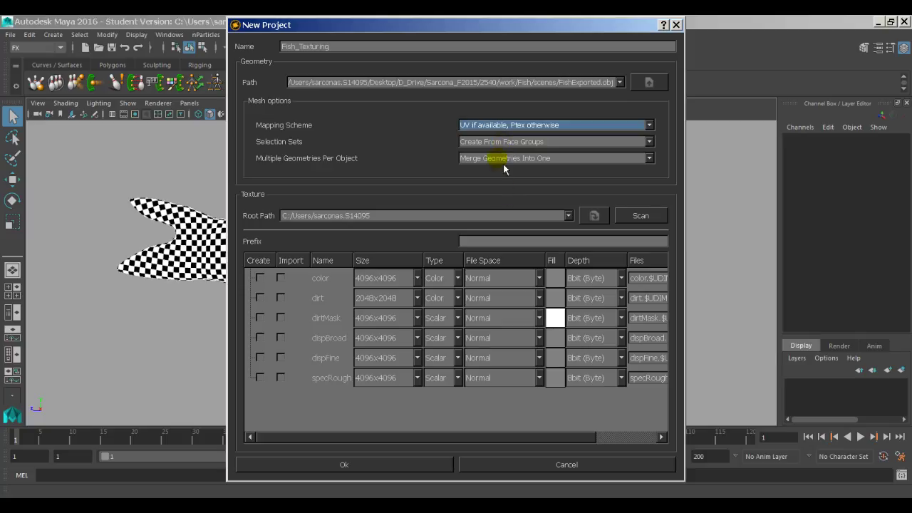
pyautogui.click(503, 164)
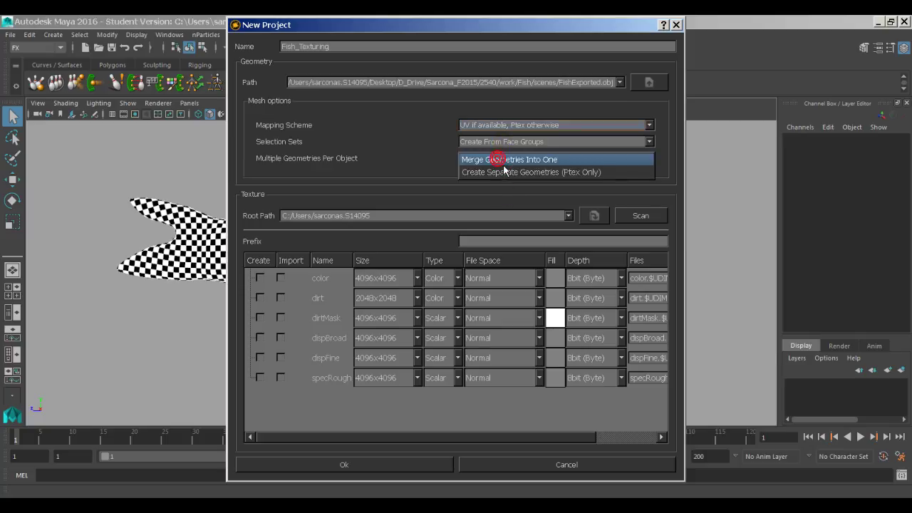
pyautogui.click(560, 164)
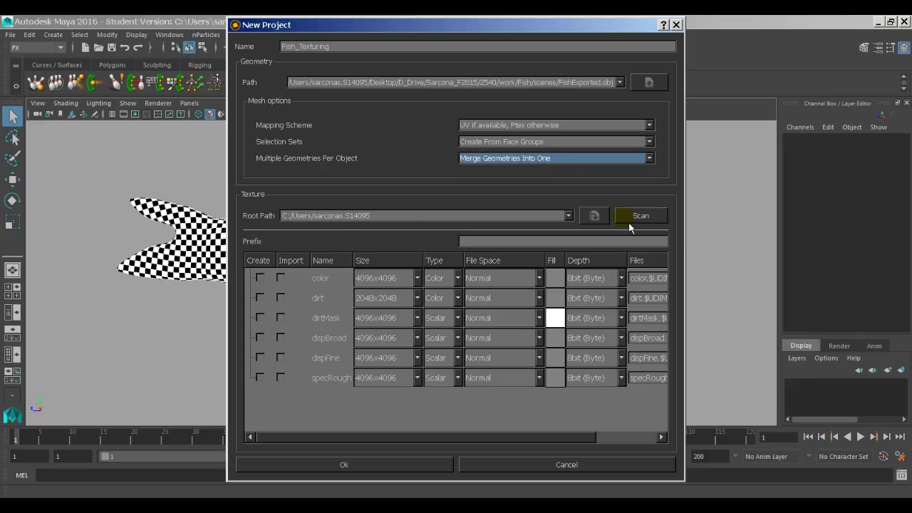
pyautogui.click(595, 221)
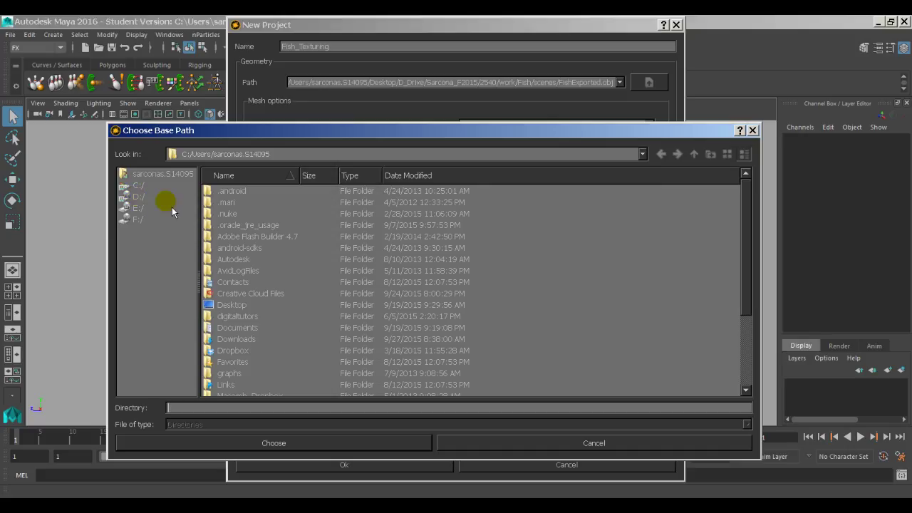
# Step: Choose Desktop > D_Drive > Sarcona_F2015 > 2540 > work > Fish > sourceimages as the texture root path
pyautogui.doubleClick(227, 304)
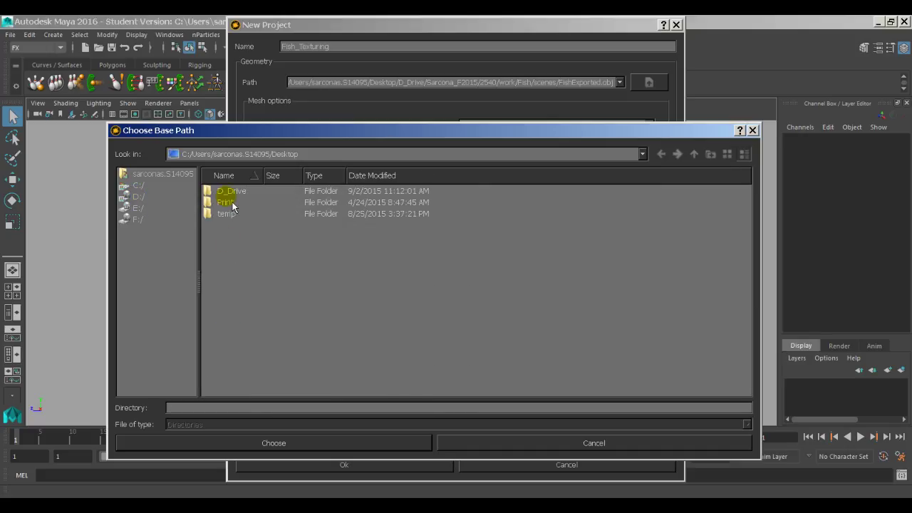
pyautogui.doubleClick(230, 191)
pyautogui.doubleClick(233, 204)
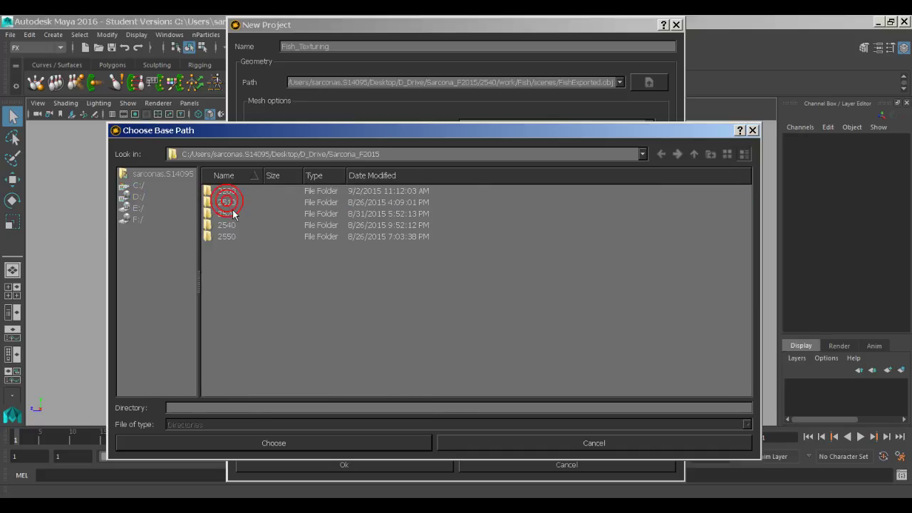
pyautogui.doubleClick(228, 225)
pyautogui.doubleClick(231, 213)
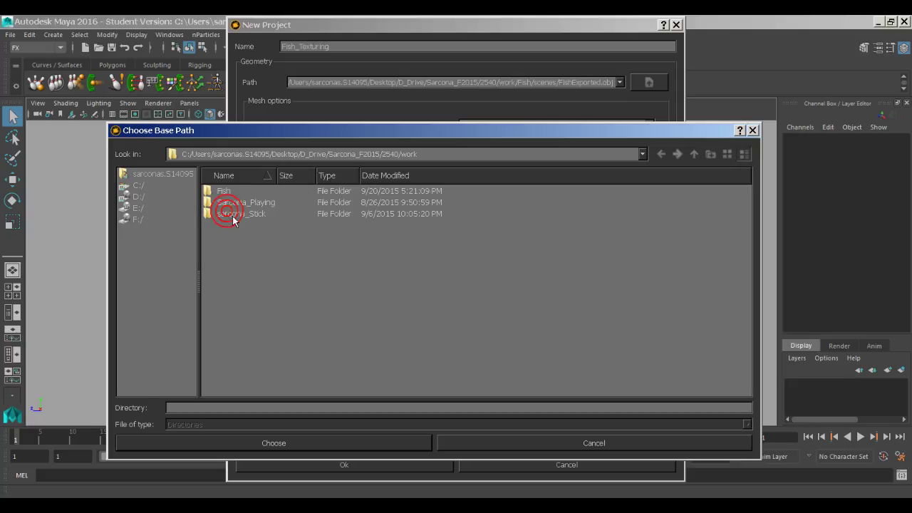
pyautogui.doubleClick(225, 191)
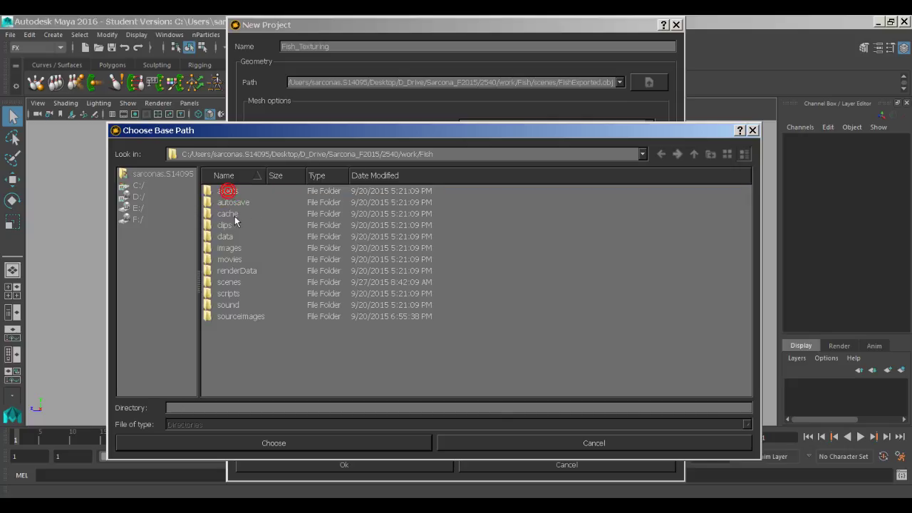
pyautogui.doubleClick(245, 318)
pyautogui.click(338, 442)
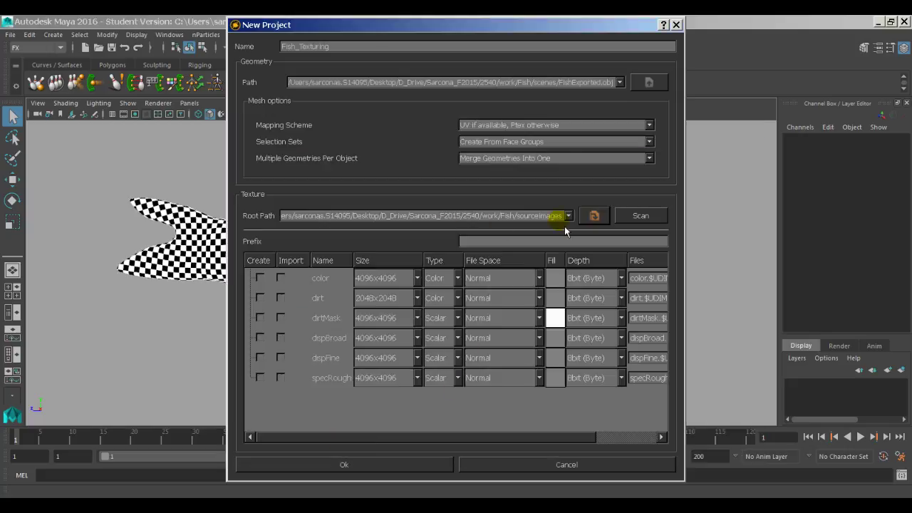
# Step: Size the color channel at 4096x4096 and the dirt channel at 2048x2048
pyautogui.click(261, 278)
pyautogui.click(359, 283)
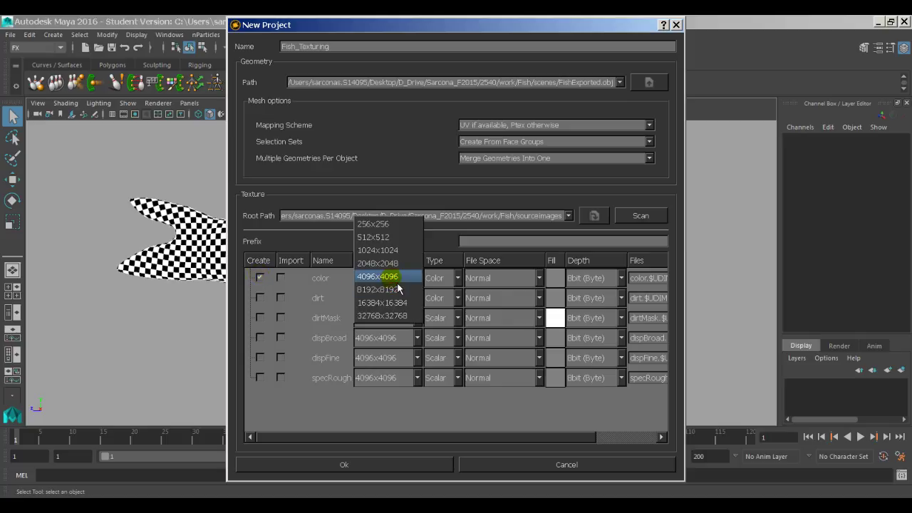
pyautogui.click(396, 283)
pyautogui.click(389, 280)
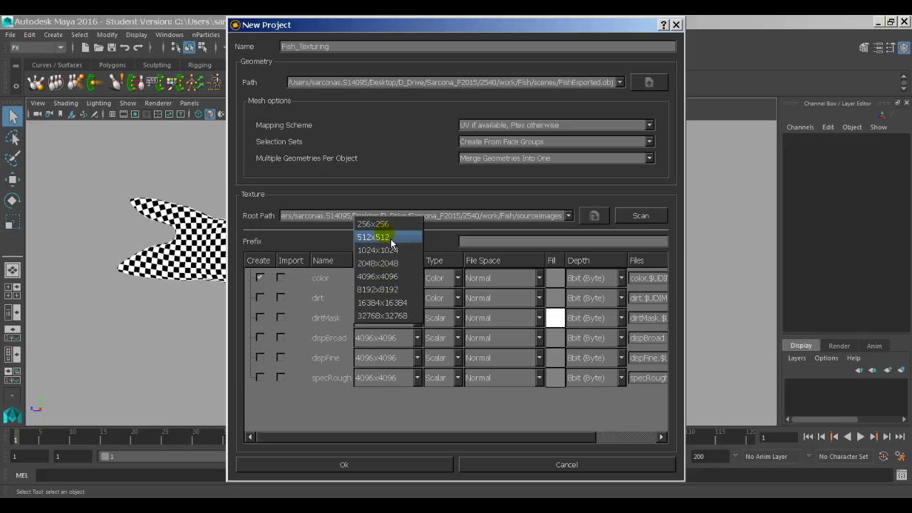
pyautogui.click(383, 277)
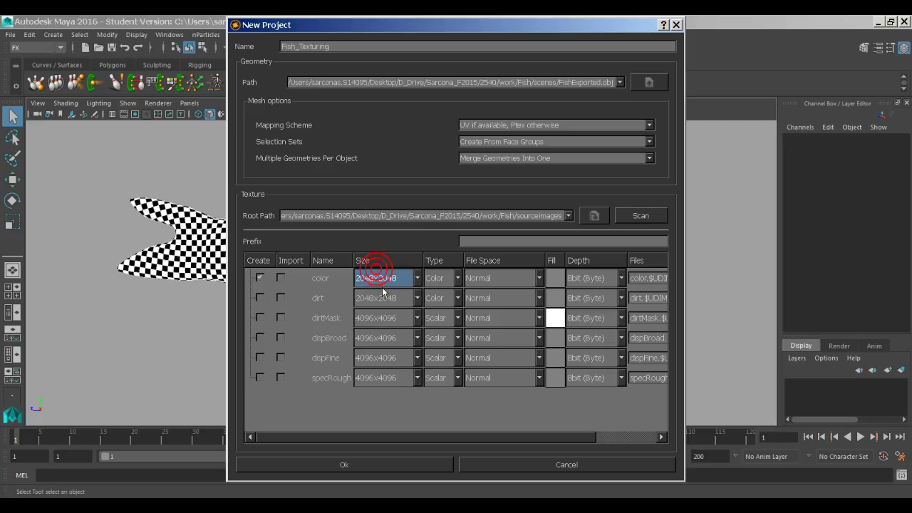
pyautogui.click(382, 298)
pyautogui.click(383, 288)
pyautogui.click(555, 278)
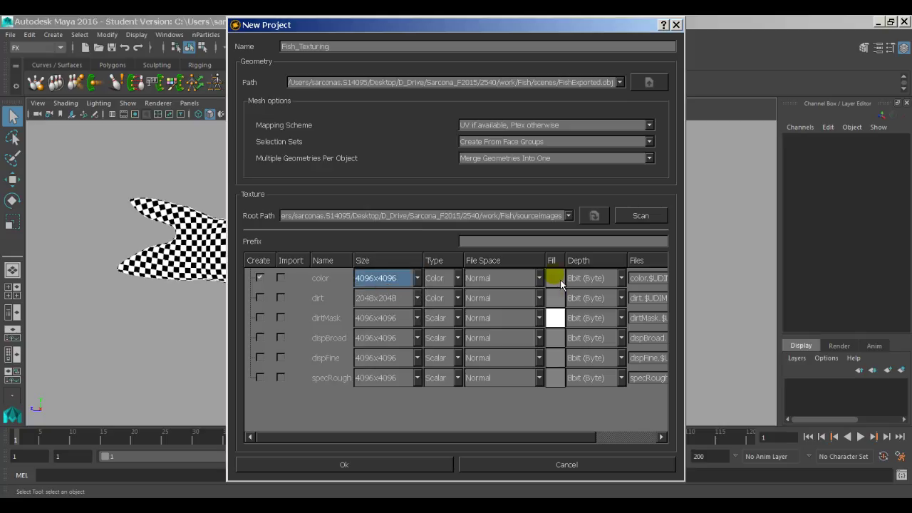
pyautogui.click(555, 280)
# Step: Create the Fish_Texturing project, then orbit, pan and zoom around the grey fish mesh
pyautogui.click(375, 471)
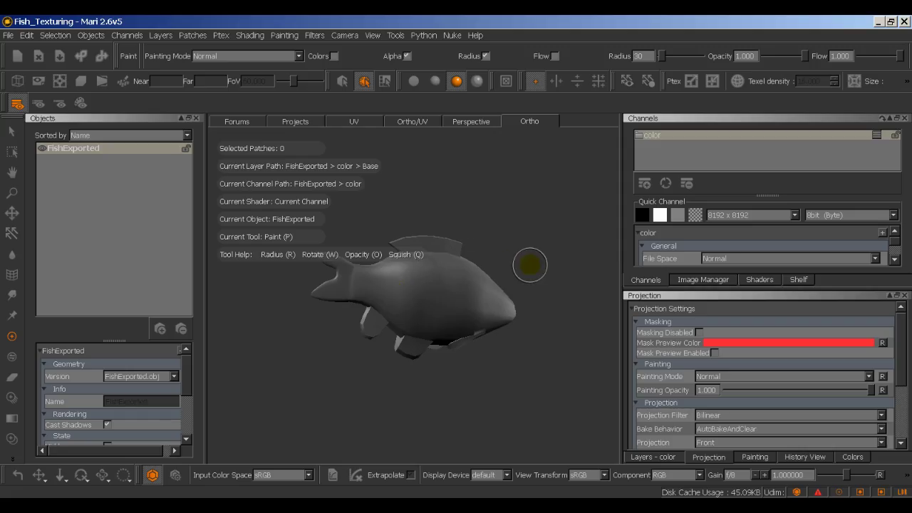
pyautogui.keyDown('alt'); pyautogui.moveTo(544, 248); pyautogui.dragTo(491, 248); pyautogui.keyUp('alt')
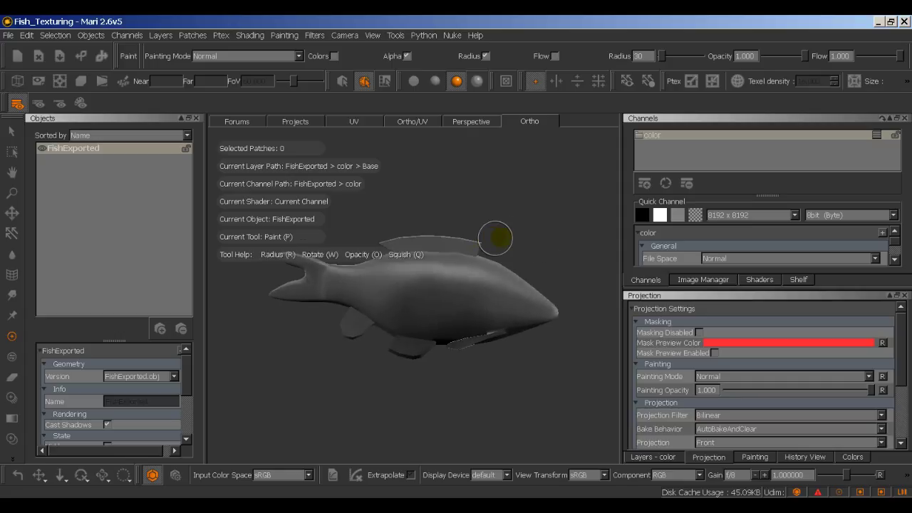
pyautogui.keyDown('alt'); pyautogui.moveTo(491, 224); pyautogui.dragTo(523, 291, button='middle'); pyautogui.keyUp('alt')
pyautogui.keyDown('alt'); pyautogui.moveTo(504, 250); pyautogui.dragTo(520, 271, button='right'); pyautogui.keyUp('alt')
pyautogui.scroll(3, 512, 263)
pyautogui.moveTo(506, 254)
pyautogui.keyDown('alt'); pyautogui.mouseDown(button='middle')
pyautogui.moveTo(530, 290)
pyautogui.moveTo(518, 267)
pyautogui.mouseUp(button='middle'); pyautogui.keyUp('alt')
pyautogui.moveTo(520, 267)
pyautogui.keyDown('alt'); pyautogui.mouseDown()
pyautogui.moveTo(434, 258)
pyautogui.moveTo(464, 309)
pyautogui.moveTo(516, 243)
pyautogui.moveTo(537, 301)
pyautogui.moveTo(532, 271)
pyautogui.mouseUp(); pyautogui.keyUp('alt')
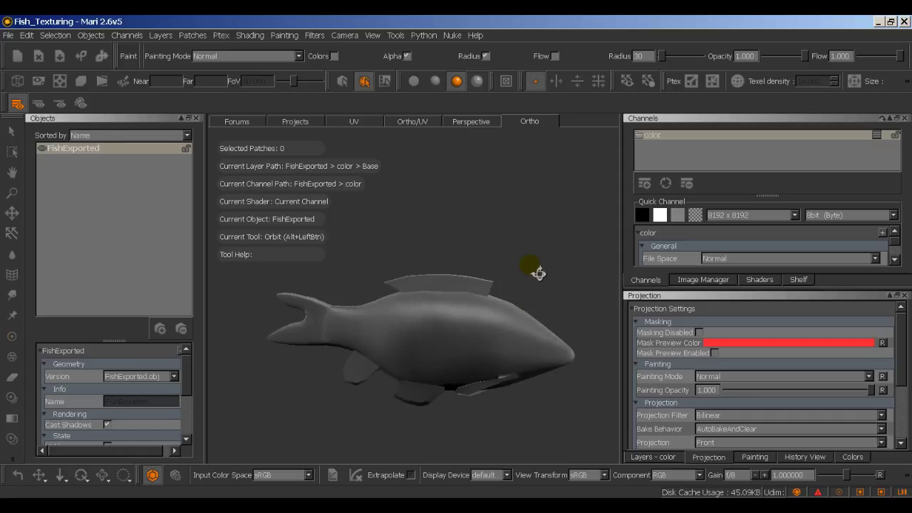
pyautogui.keyDown('alt'); pyautogui.moveTo(529, 275); pyautogui.dragTo(518, 283, button='middle'); pyautogui.keyUp('alt')
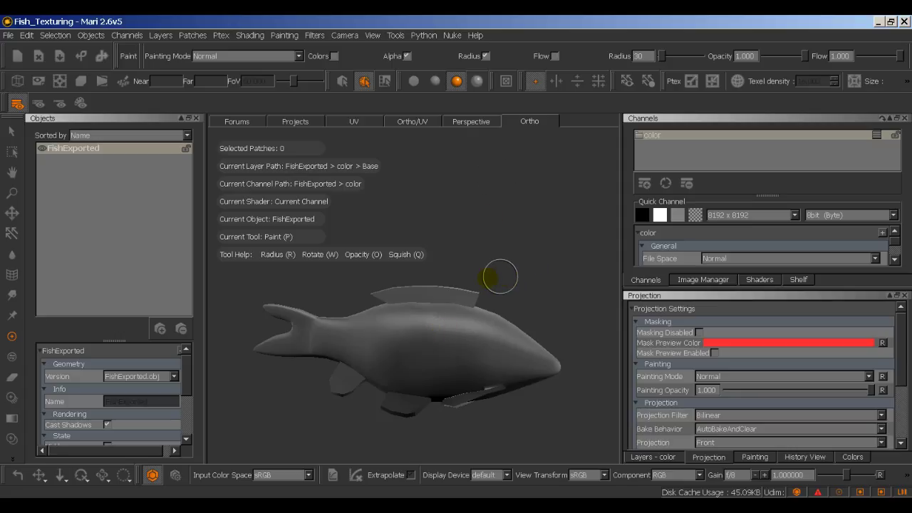
# Step: Compare the fish in the Perspective and Ortho viewport modes
pyautogui.click(483, 122)
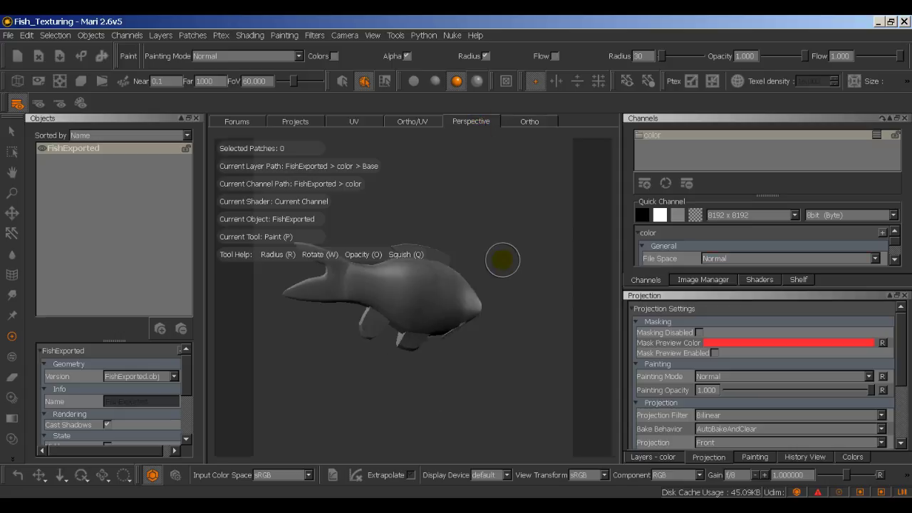
pyautogui.moveTo(494, 258)
pyautogui.keyDown('alt'); pyautogui.mouseDown()
pyautogui.moveTo(472, 267)
pyautogui.moveTo(399, 261)
pyautogui.moveTo(498, 250)
pyautogui.moveTo(501, 259)
pyautogui.moveTo(444, 250)
pyautogui.mouseUp(); pyautogui.keyUp('alt')
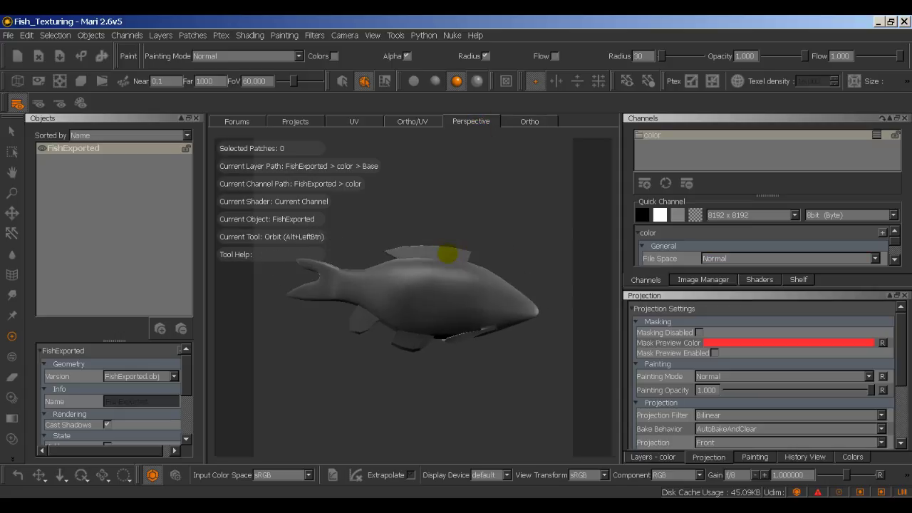
pyautogui.press('p')
pyautogui.click(532, 126)
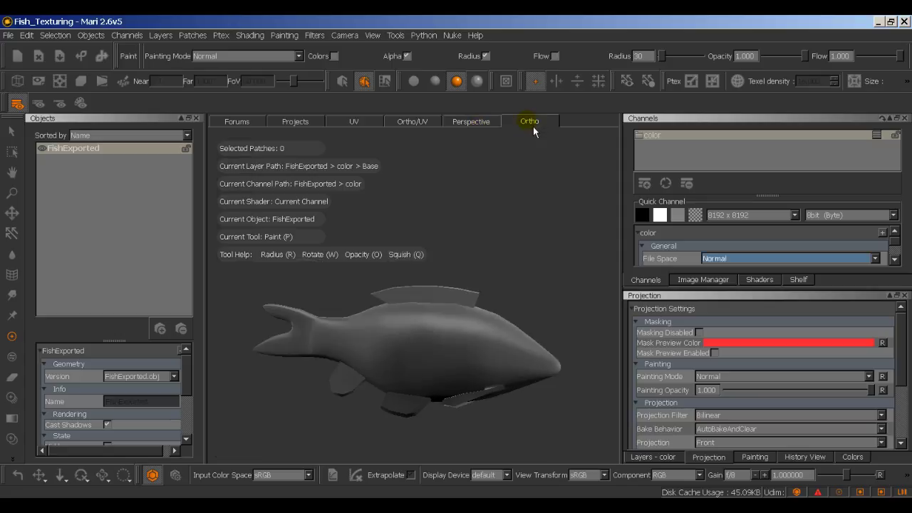
pyautogui.click(473, 124)
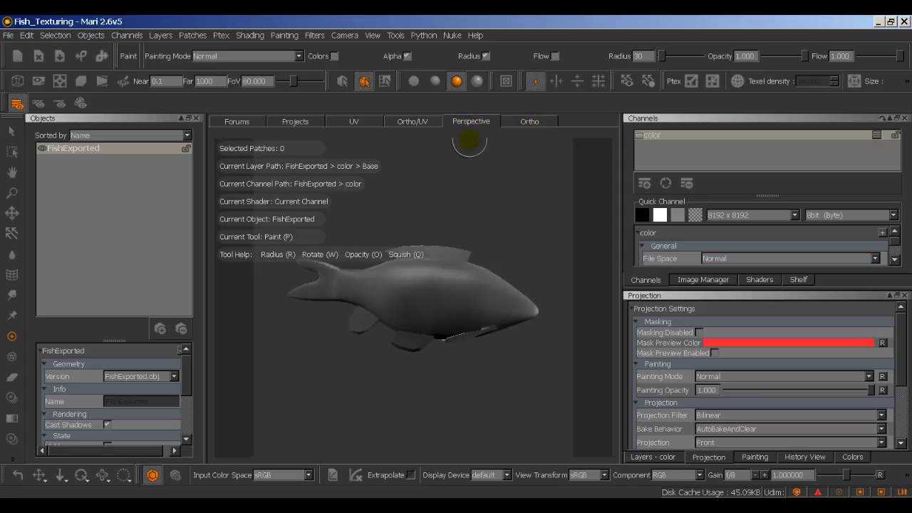
pyautogui.click(523, 122)
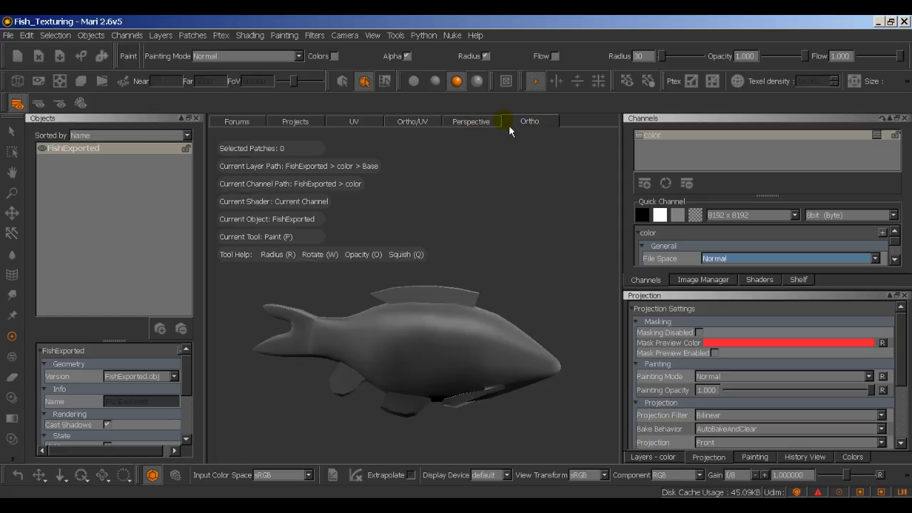
pyautogui.click(487, 127)
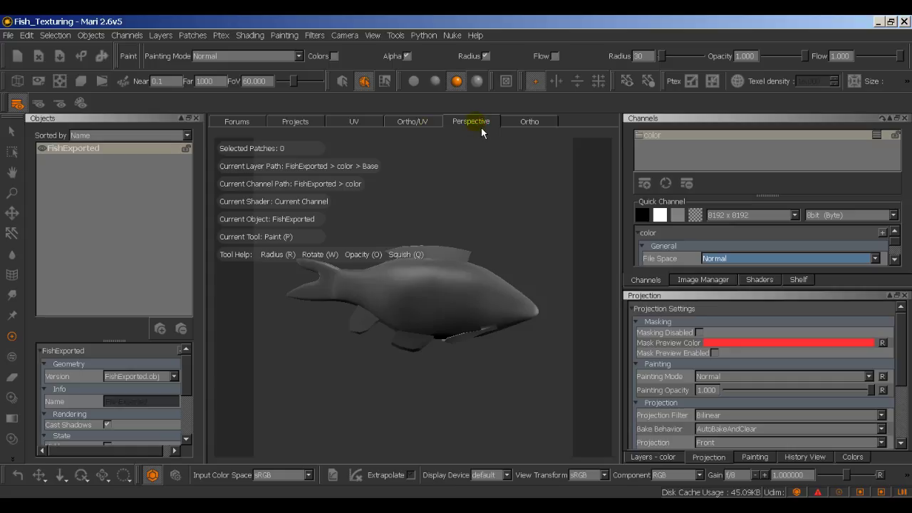
# Step: Inspect the fish's UV layout in the Ortho/UV and UV views, then return to Ortho
pyautogui.click(419, 126)
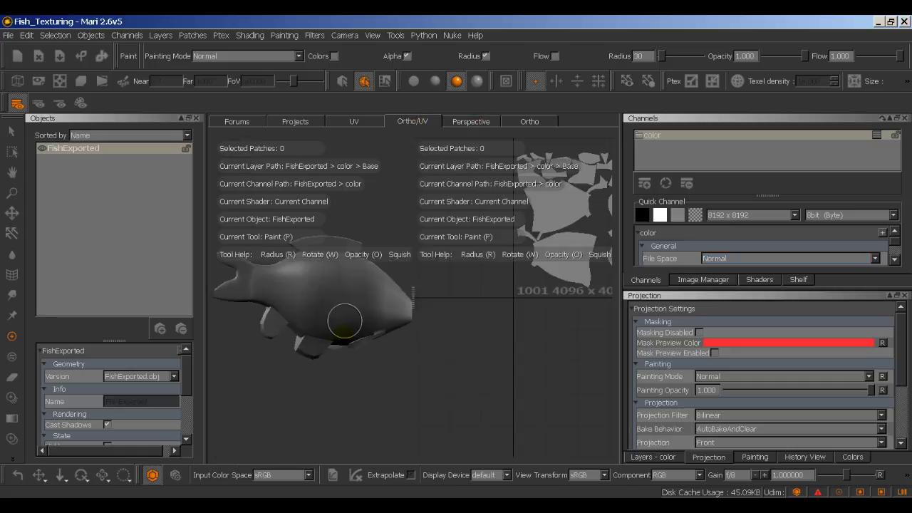
pyautogui.moveTo(352, 398)
pyautogui.keyDown('alt'); pyautogui.mouseDown()
pyautogui.moveTo(350, 414)
pyautogui.moveTo(271, 409)
pyautogui.moveTo(315, 407)
pyautogui.moveTo(352, 391)
pyautogui.mouseUp(); pyautogui.keyUp('alt')
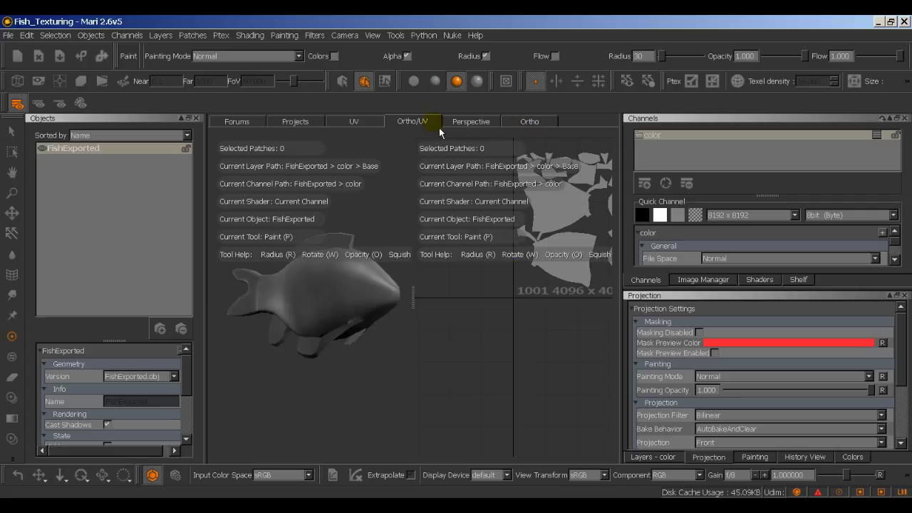
pyautogui.click(372, 121)
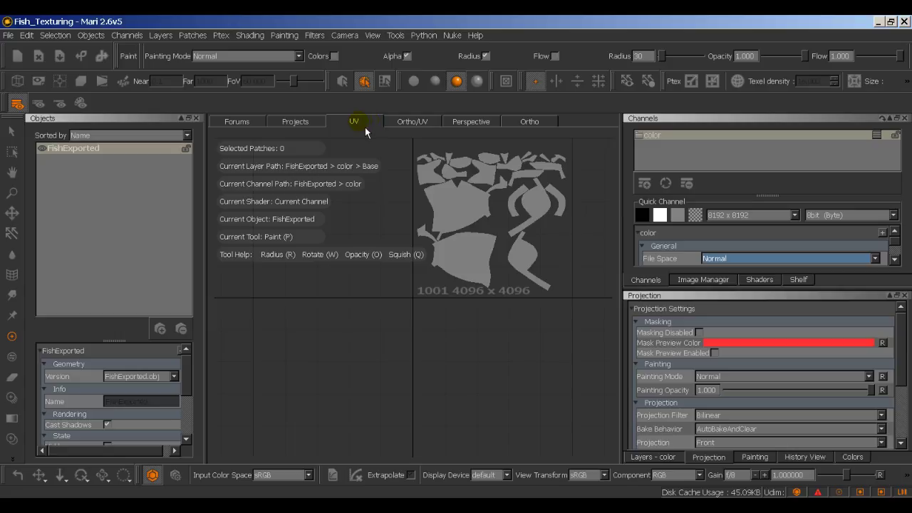
pyautogui.keyDown('alt'); pyautogui.moveTo(356, 223); pyautogui.dragTo(363, 290, button='middle'); pyautogui.keyUp('alt')
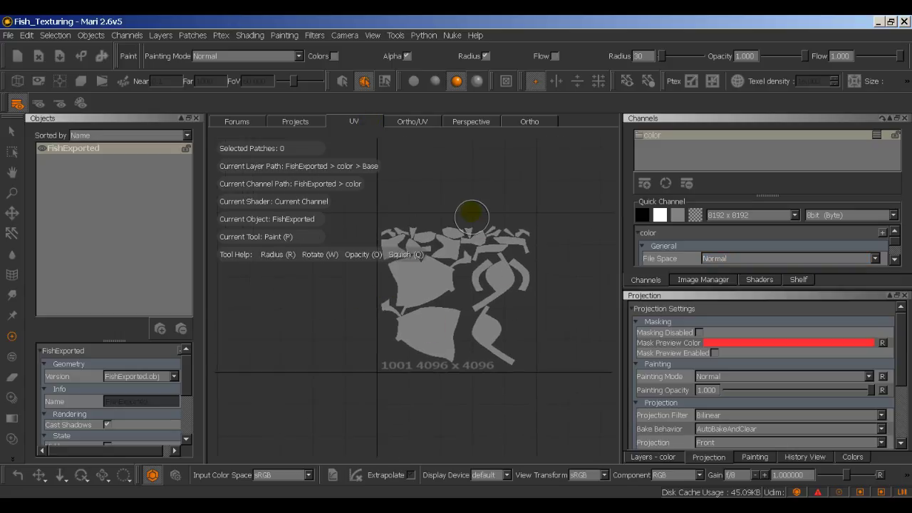
pyautogui.scroll(5, 332, 248)
pyautogui.rightClick(335, 258)
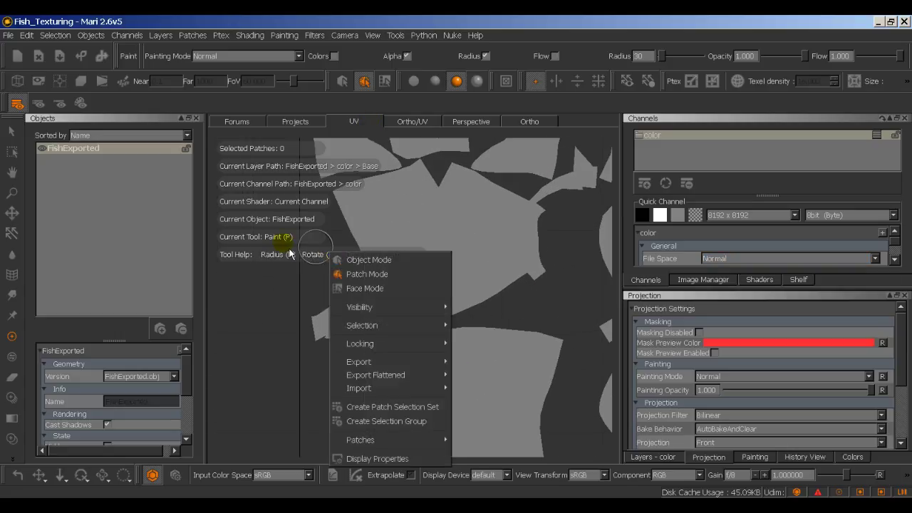
pyautogui.click(275, 265)
pyautogui.moveTo(283, 295)
pyautogui.keyDown('alt'); pyautogui.mouseDown(button='middle')
pyautogui.moveTo(282, 343)
pyautogui.moveTo(259, 373)
pyautogui.mouseUp(button='middle'); pyautogui.keyUp('alt')
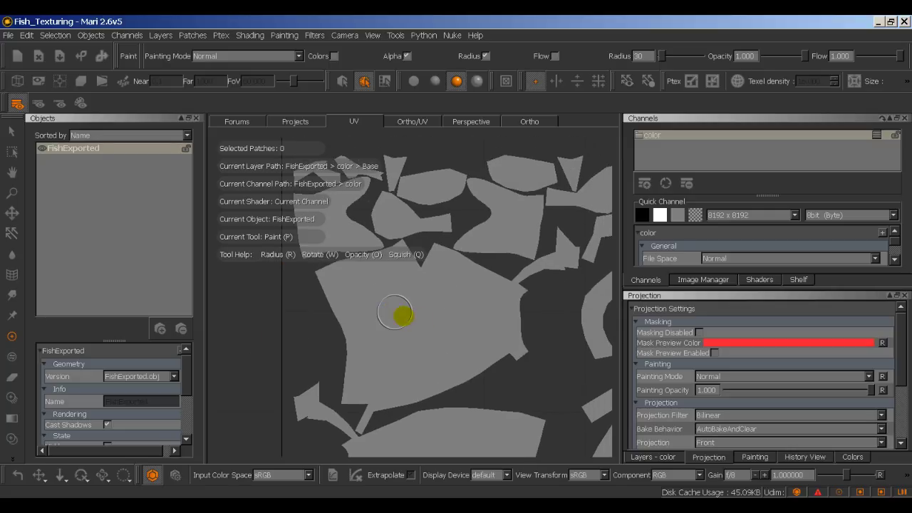
pyautogui.scroll(-5, 403, 307)
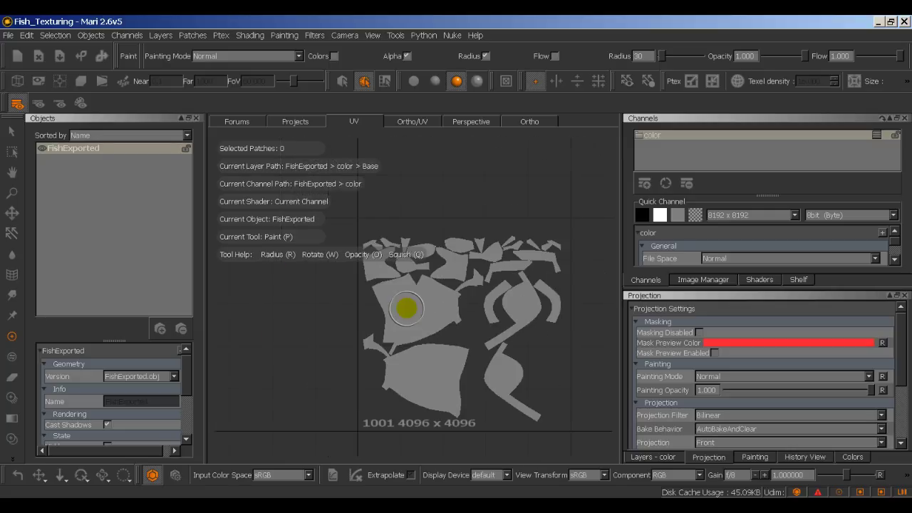
pyautogui.click(528, 120)
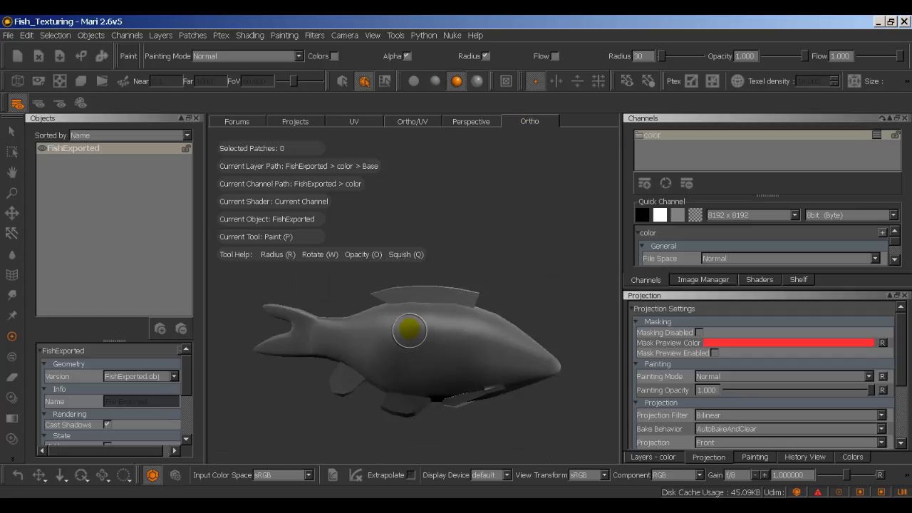
# Step: Look at the Projects and Forums tabs, return to Ortho and close the Objects panel
pyautogui.click(307, 125)
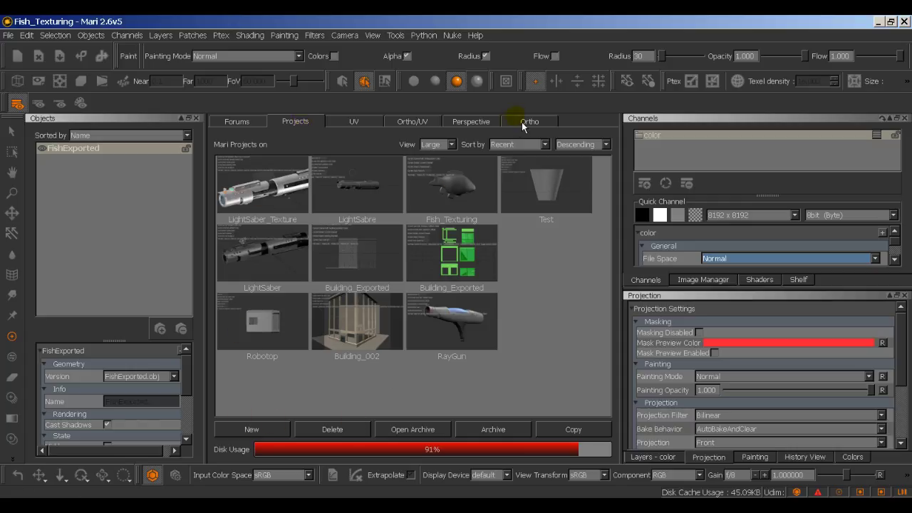
pyautogui.click(250, 125)
pyautogui.scroll(-3, 334, 328)
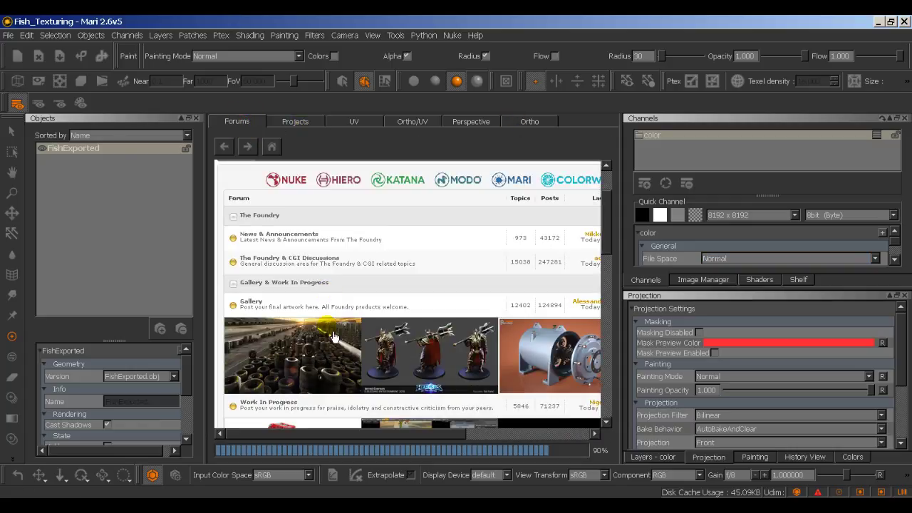
pyautogui.scroll(2, 334, 333)
pyautogui.click(521, 123)
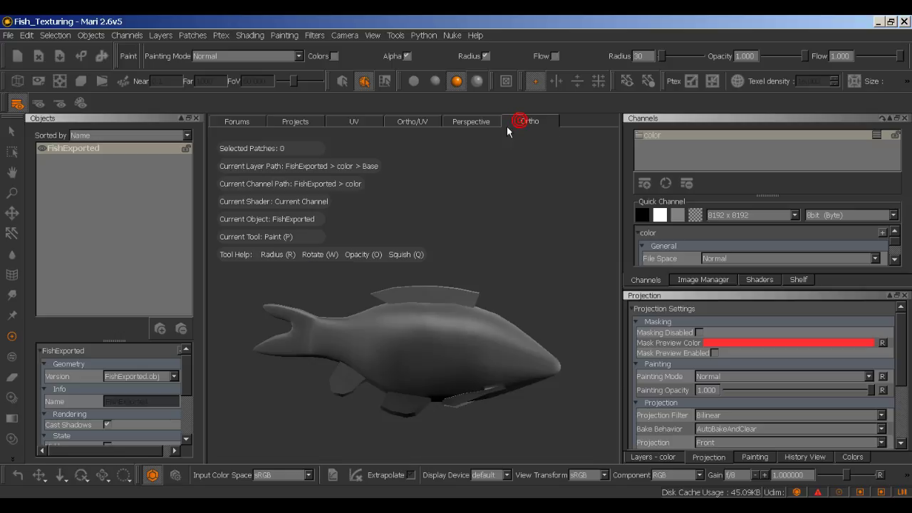
pyautogui.moveTo(534, 234)
pyautogui.keyDown('alt'); pyautogui.mouseDown(button='middle')
pyautogui.moveTo(520, 230)
pyautogui.moveTo(522, 240)
pyautogui.mouseUp(button='middle'); pyautogui.keyUp('alt')
pyautogui.press('p')
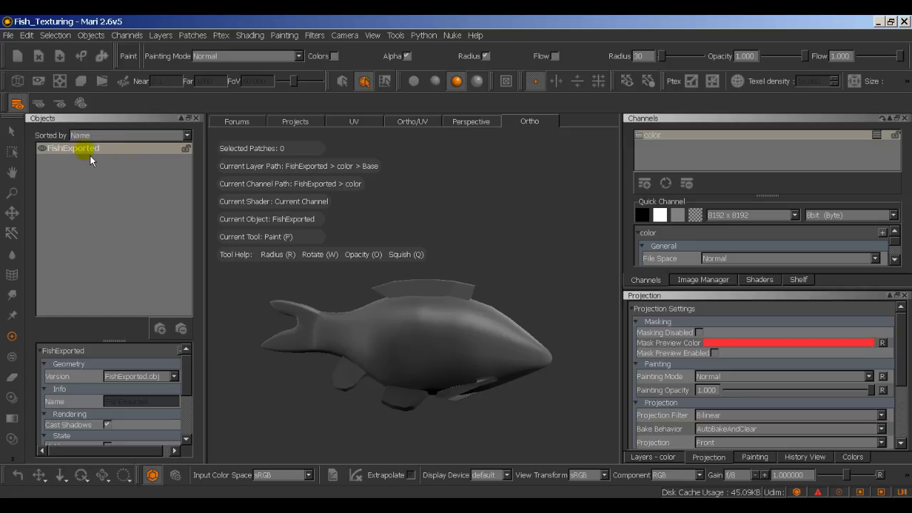
pyautogui.click(196, 118)
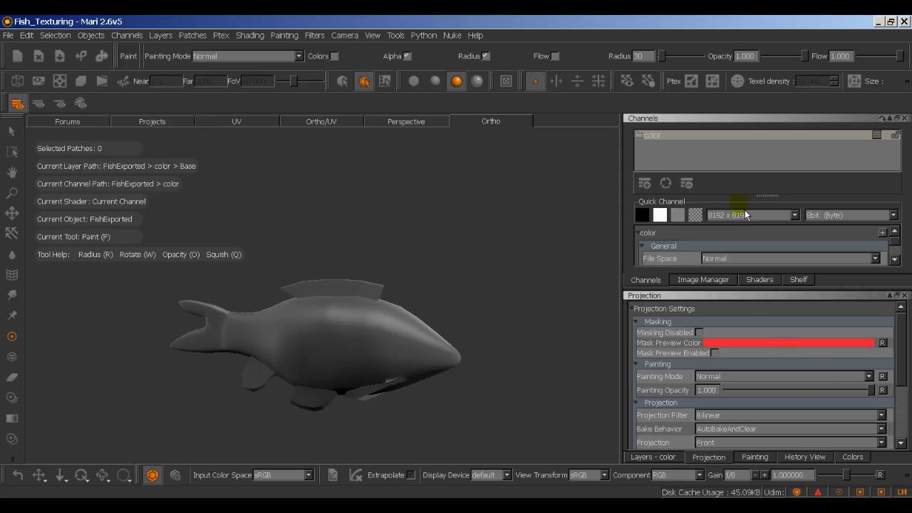
# Step: Select the color channel, then switch the right panel to the empty Image Manager
pyautogui.click(658, 138)
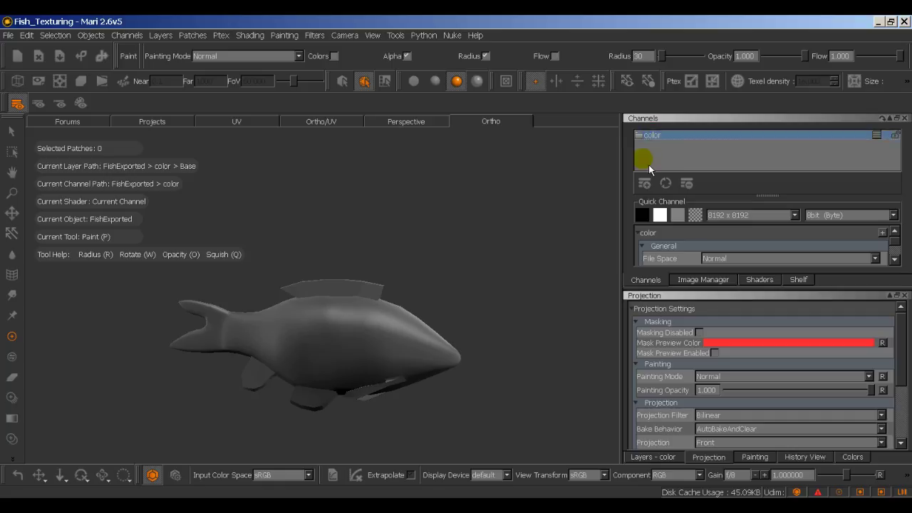
pyautogui.moveTo(568, 194); pyautogui.dragTo(549, 193, button='middle')
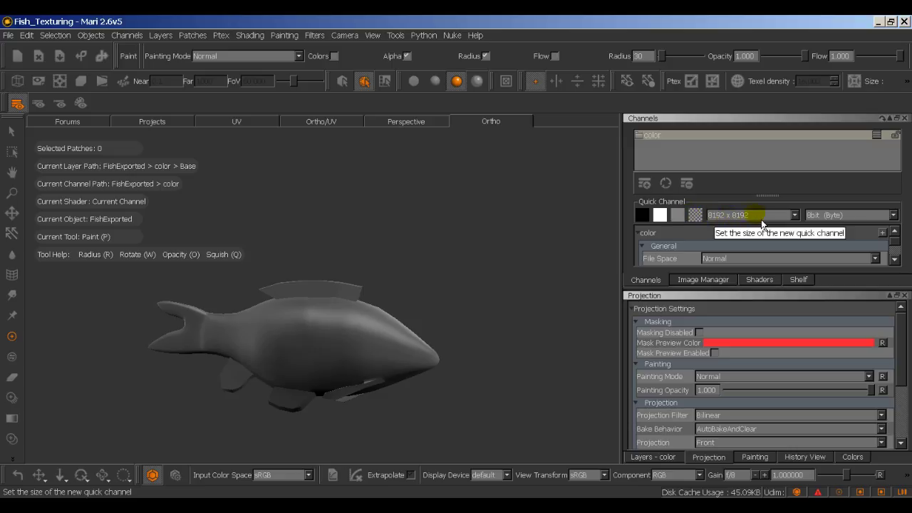
pyautogui.scroll(-3, 664, 250)
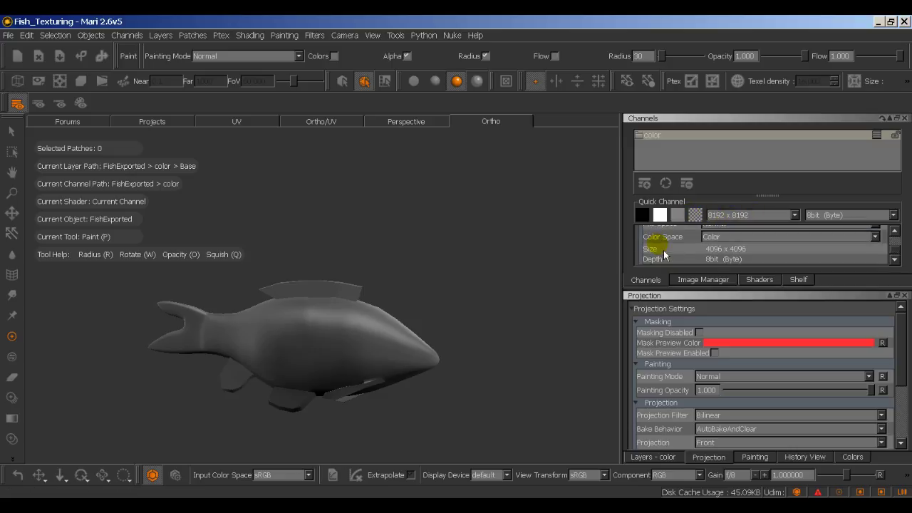
pyautogui.click(704, 283)
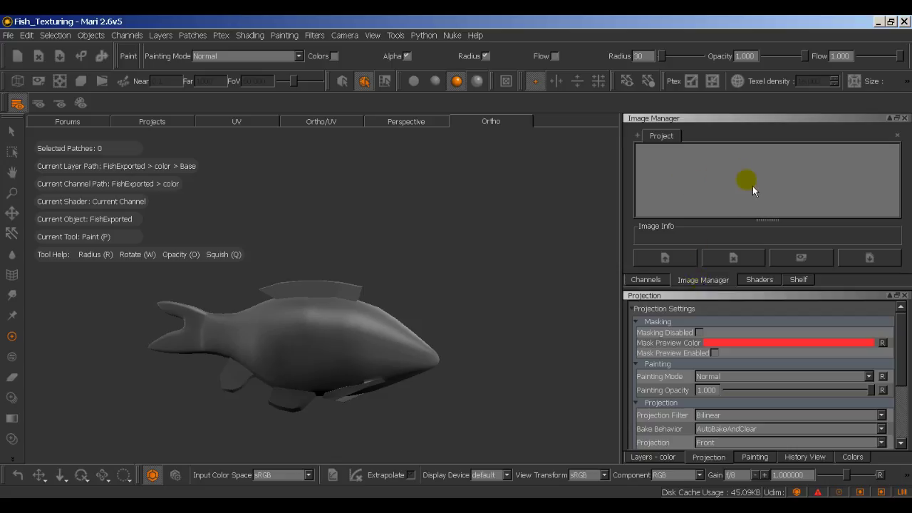
# Step: Replace the shader settings panel with the brush Shelf
pyautogui.click(767, 286)
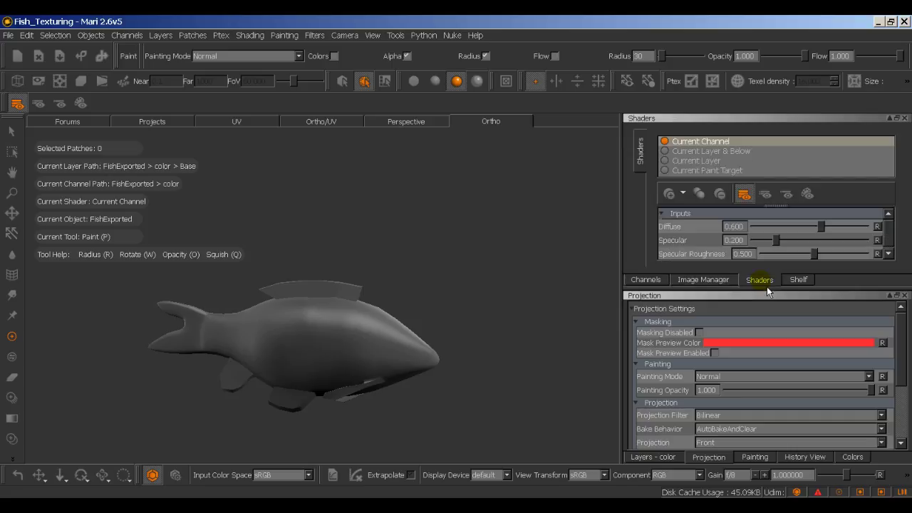
pyautogui.click(804, 283)
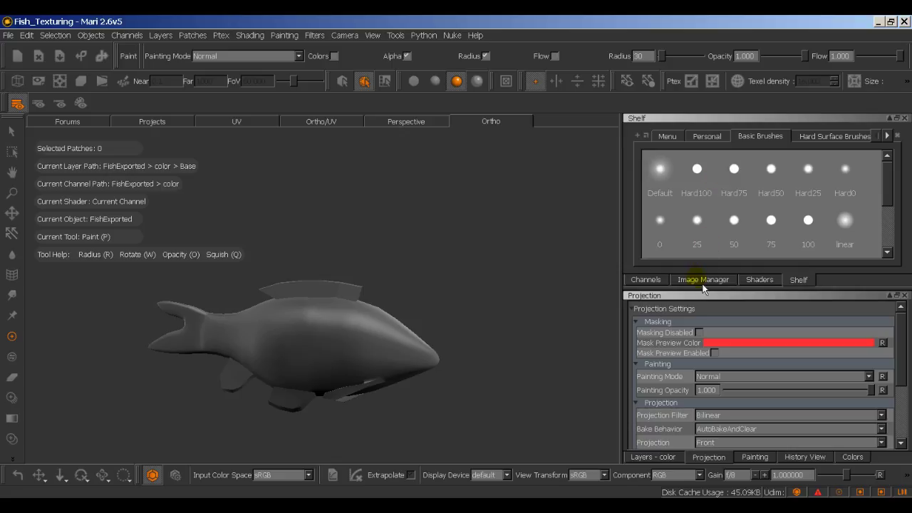
pyautogui.click(704, 284)
pyautogui.click(800, 281)
pyautogui.click(888, 213)
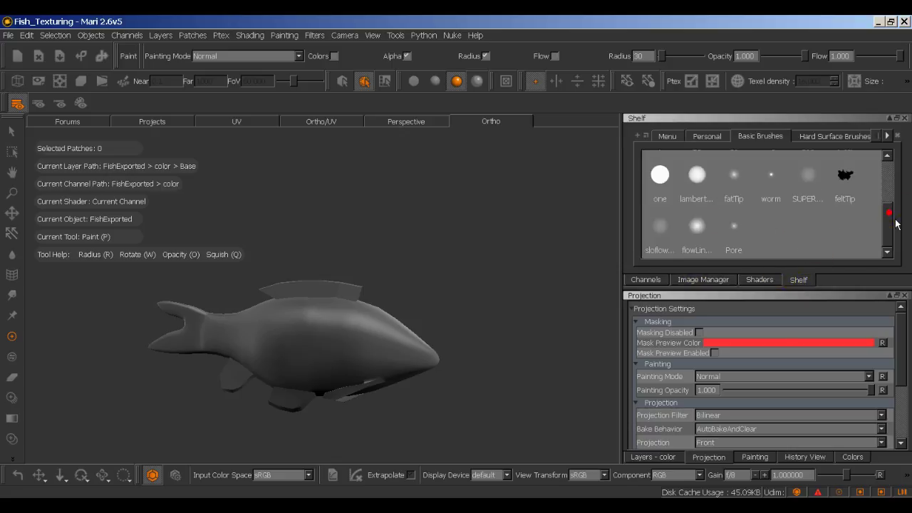
pyautogui.moveTo(897, 227); pyautogui.dragTo(891, 169)
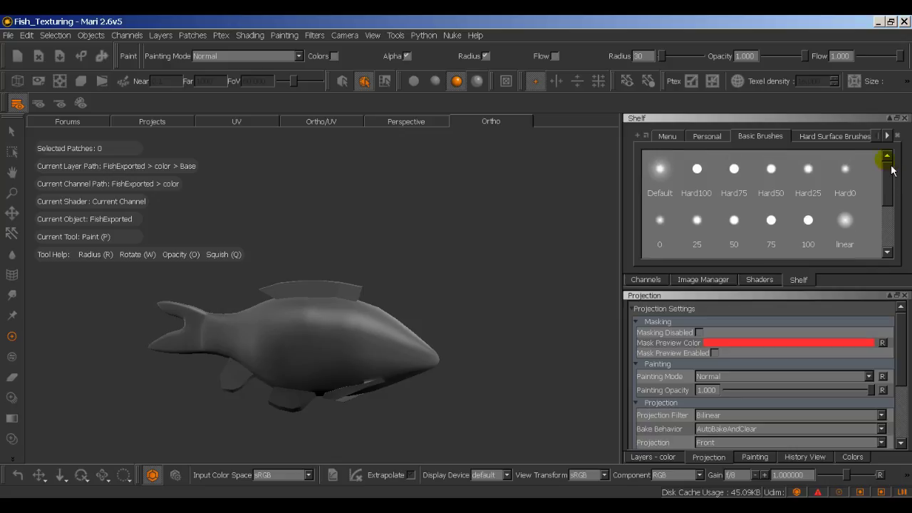
# Step: Browse the Heavy Scratches, Brad's New and Organic brush sets, ending on Hard Surface Brushes
pyautogui.click(864, 135)
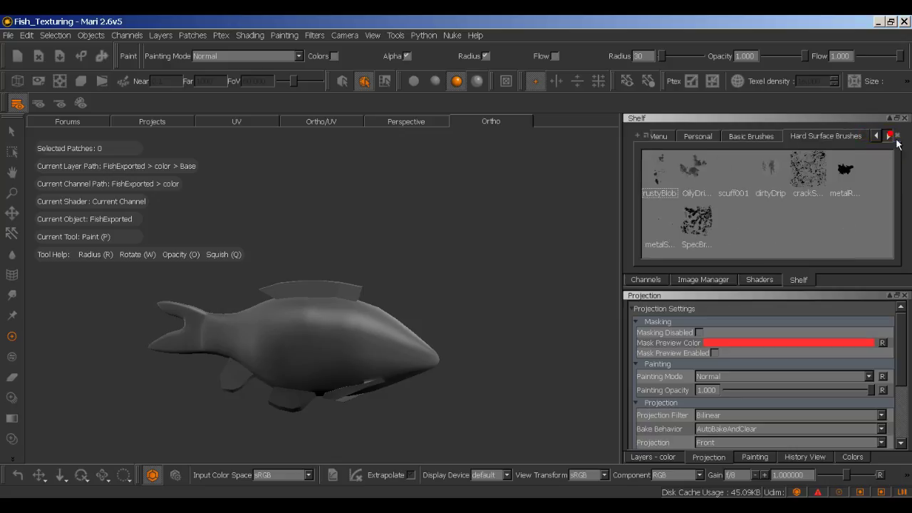
pyautogui.click(888, 135)
pyautogui.click(888, 135)
pyautogui.click(825, 141)
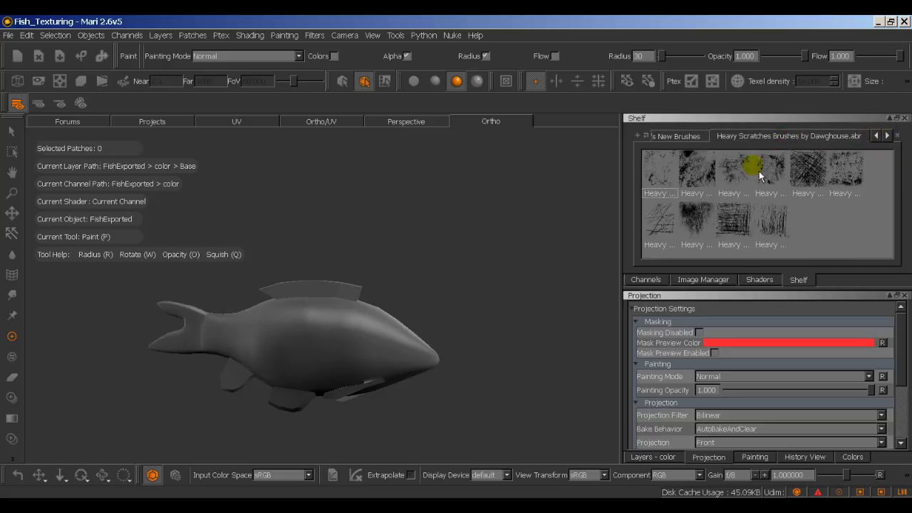
pyautogui.click(698, 138)
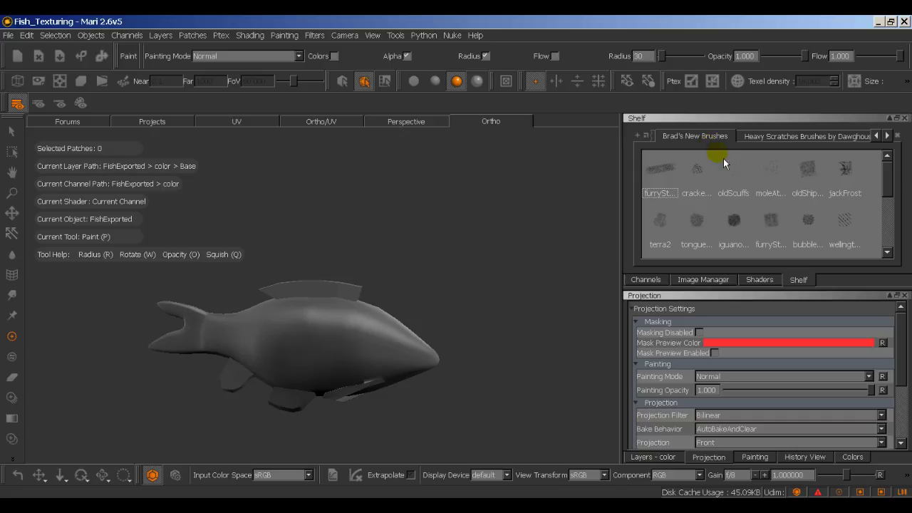
pyautogui.click(877, 136)
pyautogui.click(778, 138)
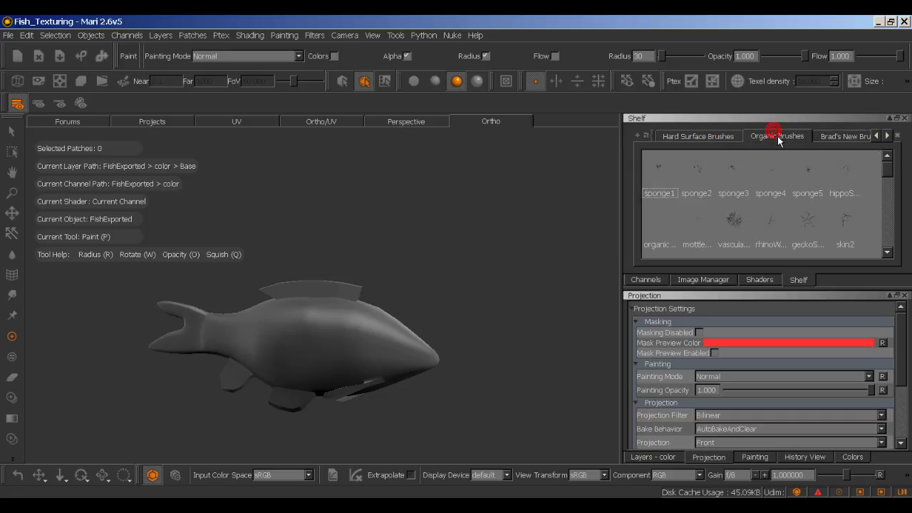
pyautogui.scroll(-5, 743, 179)
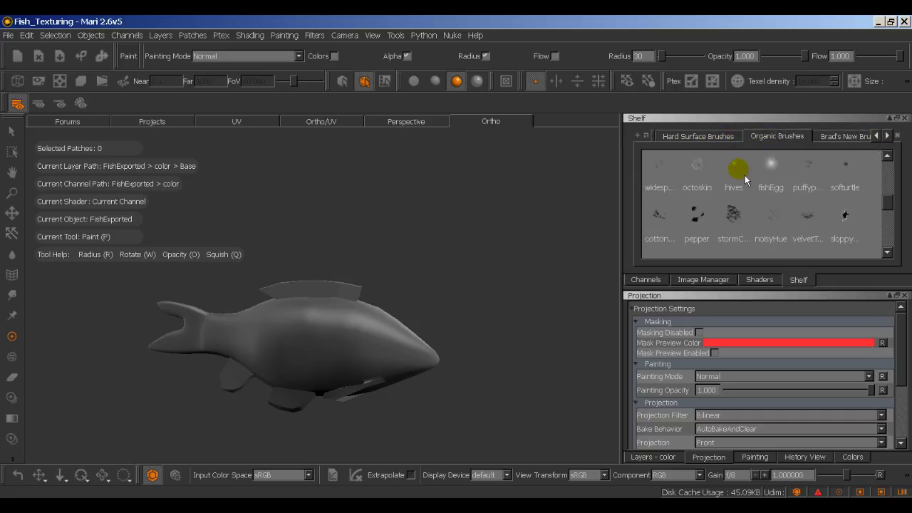
pyautogui.scroll(-4, 744, 184)
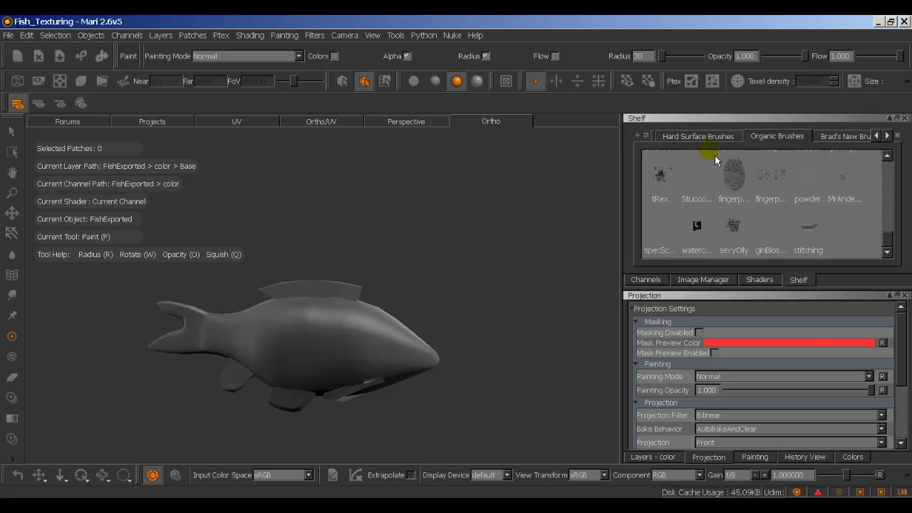
pyautogui.click(706, 136)
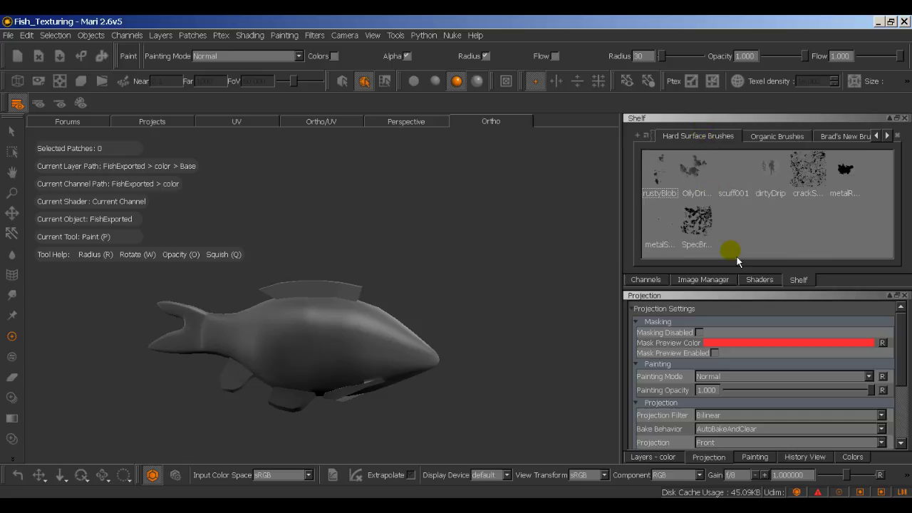
pyautogui.click(705, 280)
# Step: Zoom in on the fish and move it higher in the viewport
pyautogui.click(799, 280)
pyautogui.scroll(2, 452, 269)
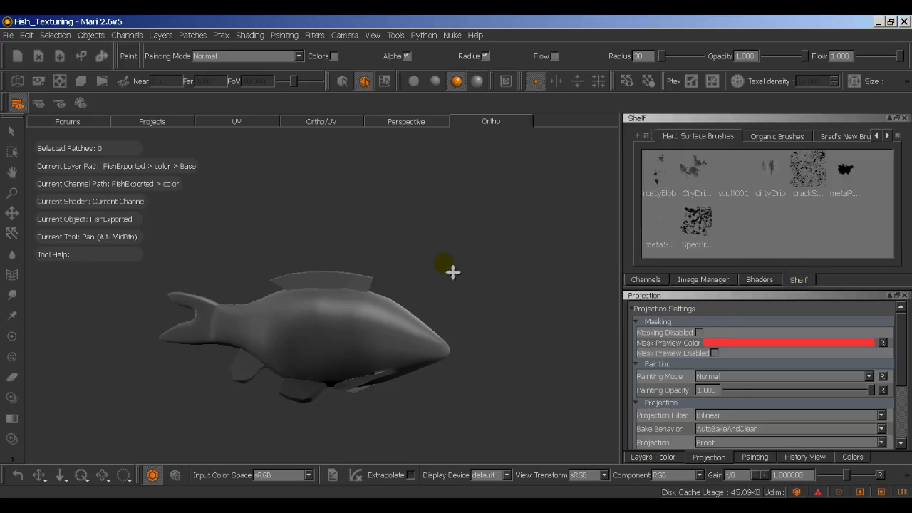
pyautogui.scroll(2, 497, 274)
pyautogui.press('p')
pyautogui.moveTo(531, 265); pyautogui.dragTo(536, 226, button='middle')
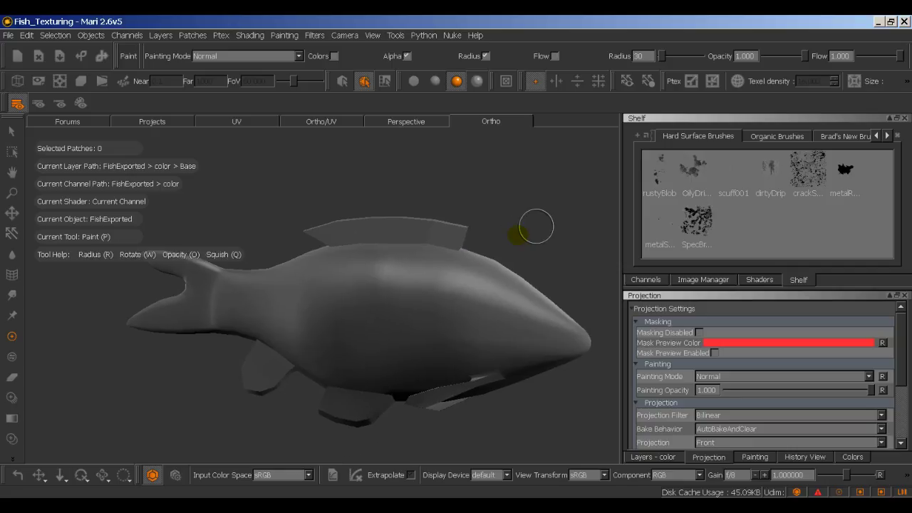
pyautogui.click(555, 314)
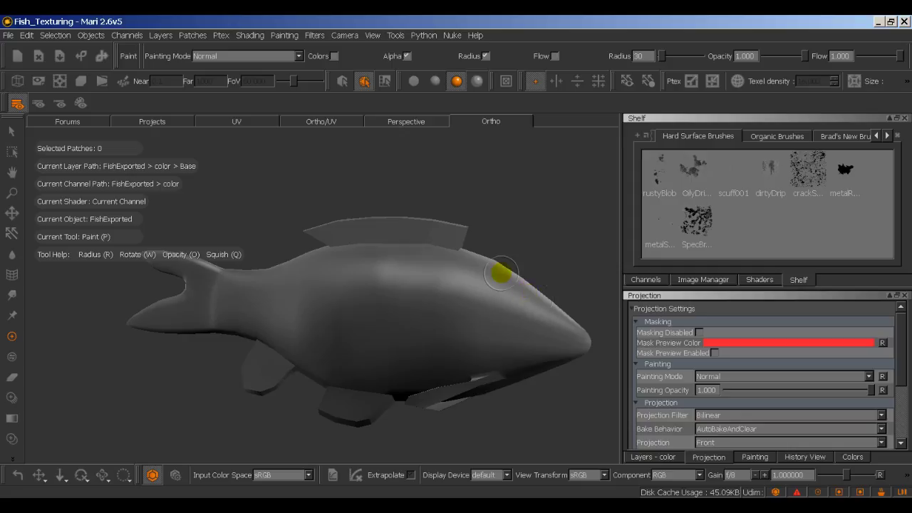
# Step: Toggle the extra tool column, activate the Paint tool and show the Channels palette
pyautogui.click(13, 459)
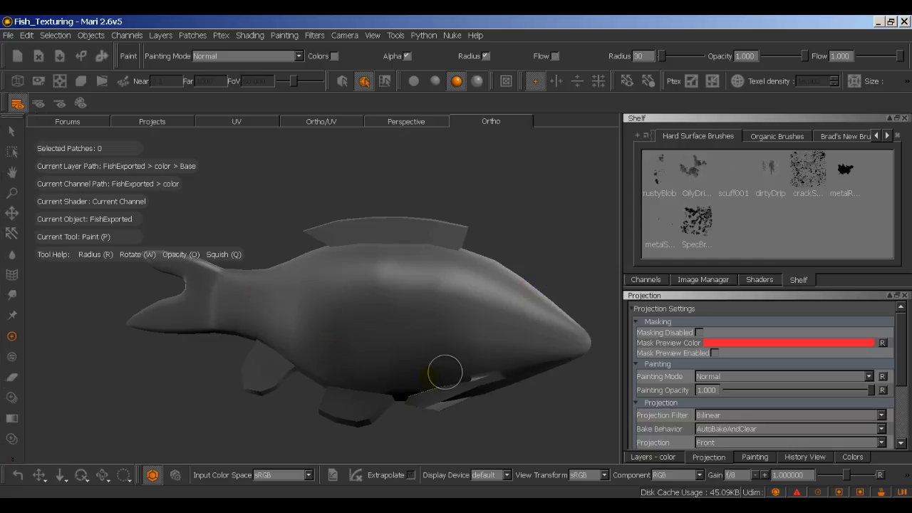
pyautogui.click(415, 396)
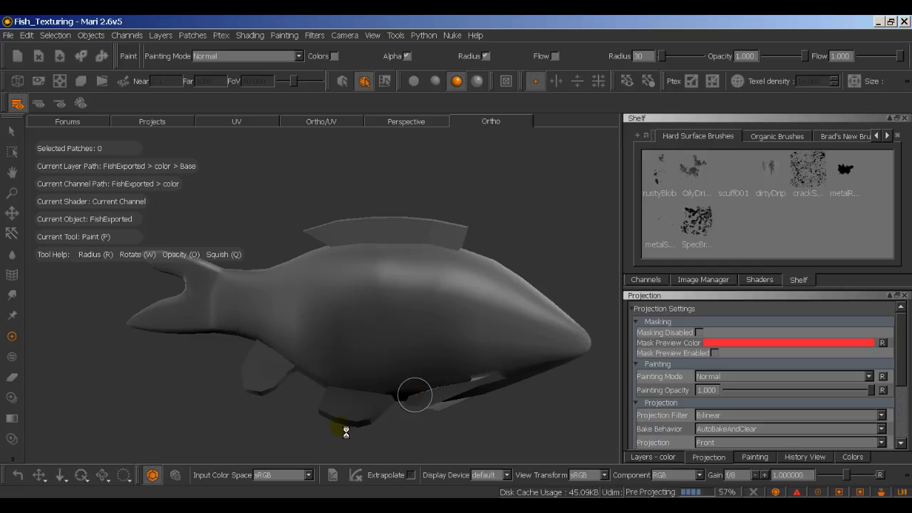
pyautogui.press('p')
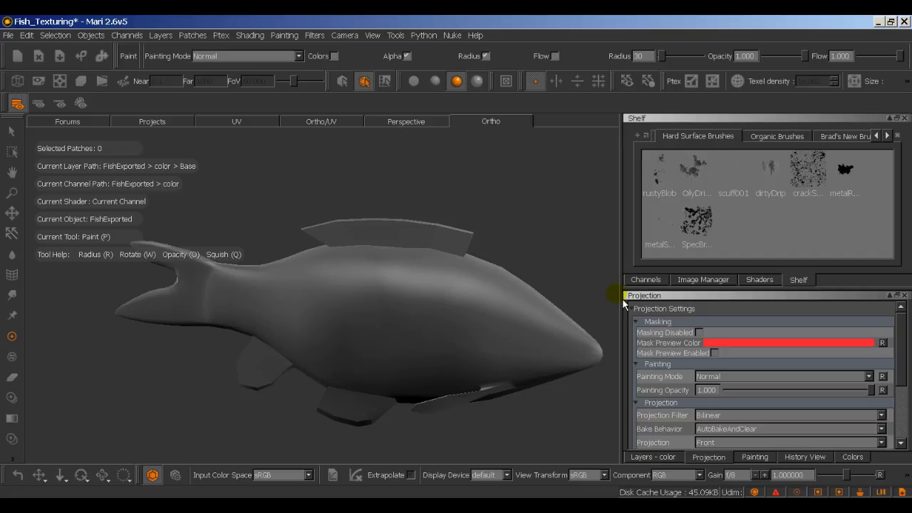
pyautogui.click(648, 281)
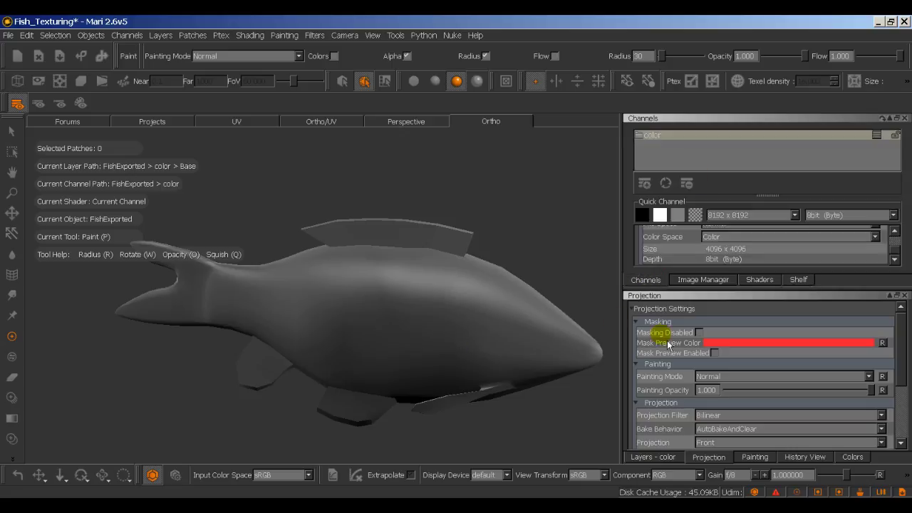
# Step: Show the color channel's layers and pick Base as the layer to paint on
pyautogui.click(663, 457)
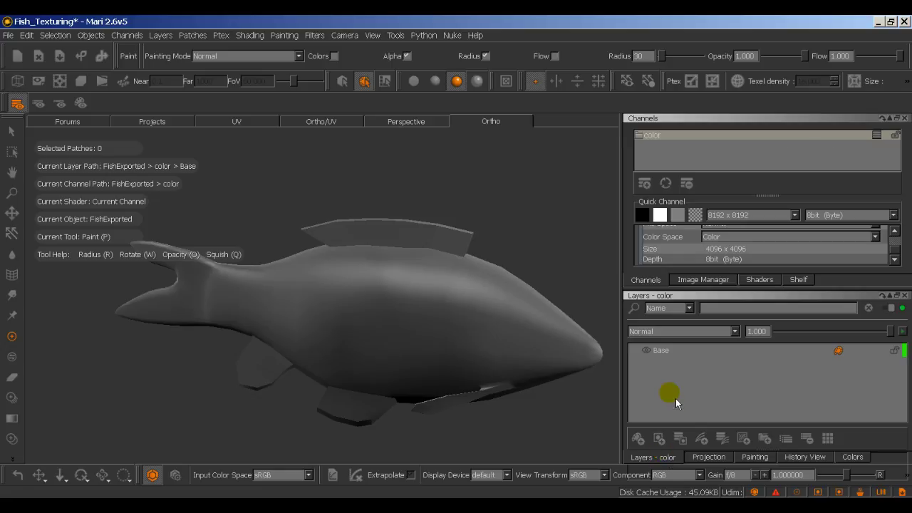
pyautogui.click(674, 359)
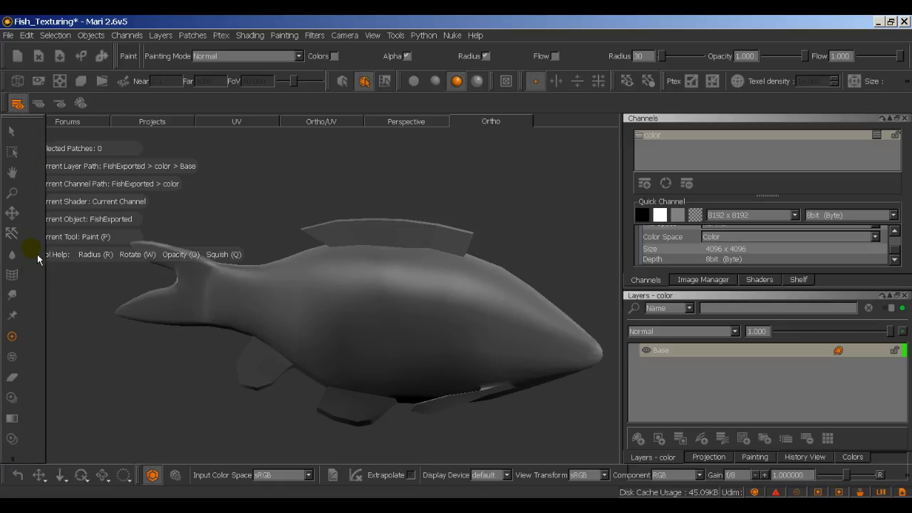
pyautogui.click(11, 462)
# Step: Switch the viewport to Perspective and then back to Ortho
pyautogui.press('alt')
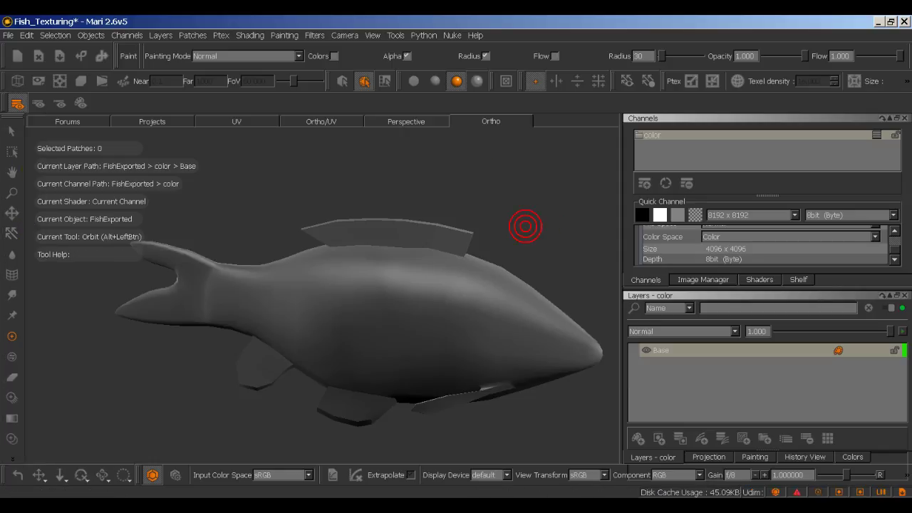
pyautogui.click(406, 122)
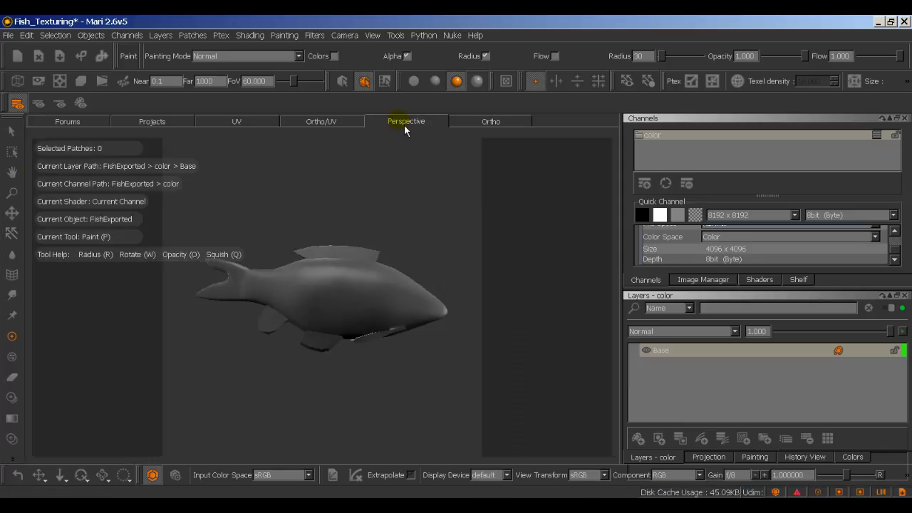
pyautogui.click(463, 121)
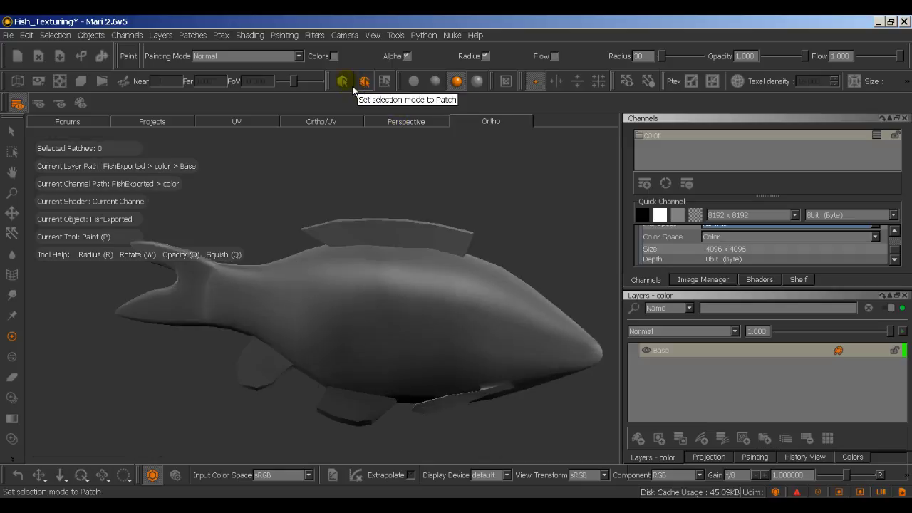
# Step: Try a red dab and loop on the fish's side, then undo both
pyautogui.click(347, 87)
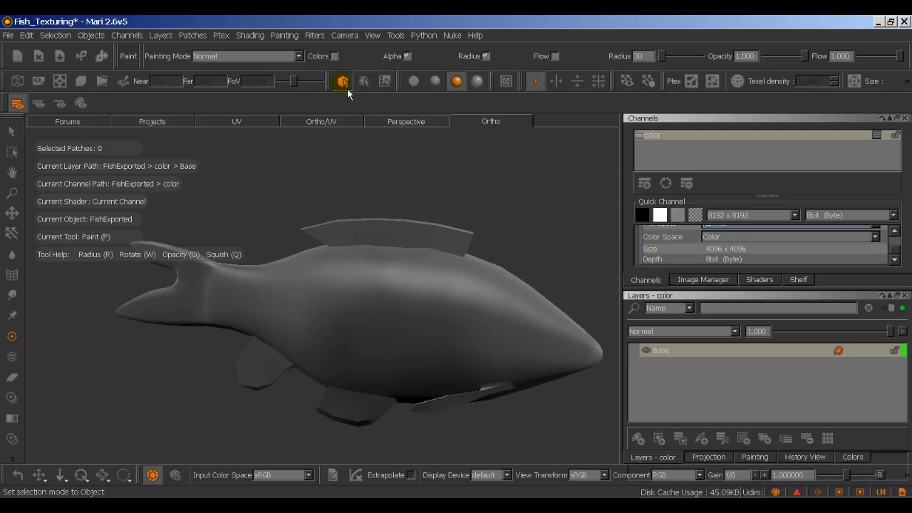
pyautogui.click(415, 279)
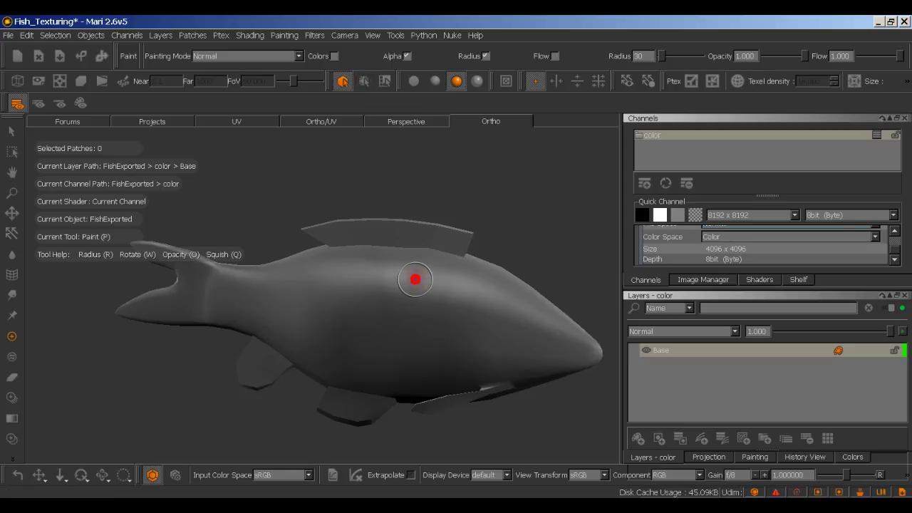
pyautogui.moveTo(468, 306)
pyautogui.mouseDown()
pyautogui.moveTo(424, 266)
pyautogui.moveTo(394, 270)
pyautogui.moveTo(401, 315)
pyautogui.moveTo(491, 308)
pyautogui.moveTo(522, 322)
pyautogui.moveTo(529, 341)
pyautogui.moveTo(552, 329)
pyautogui.mouseUp()
pyautogui.hotkey('ctrl', 'z')
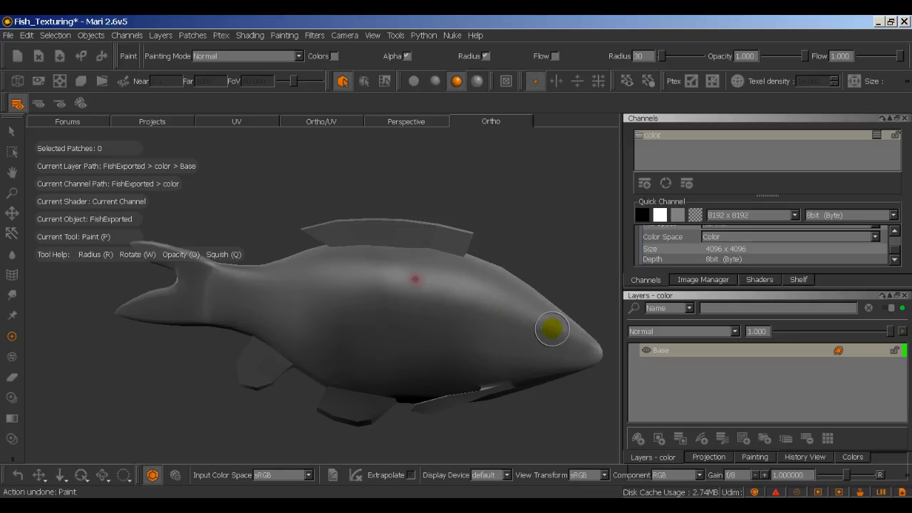
pyautogui.hotkey('ctrl', 'z')
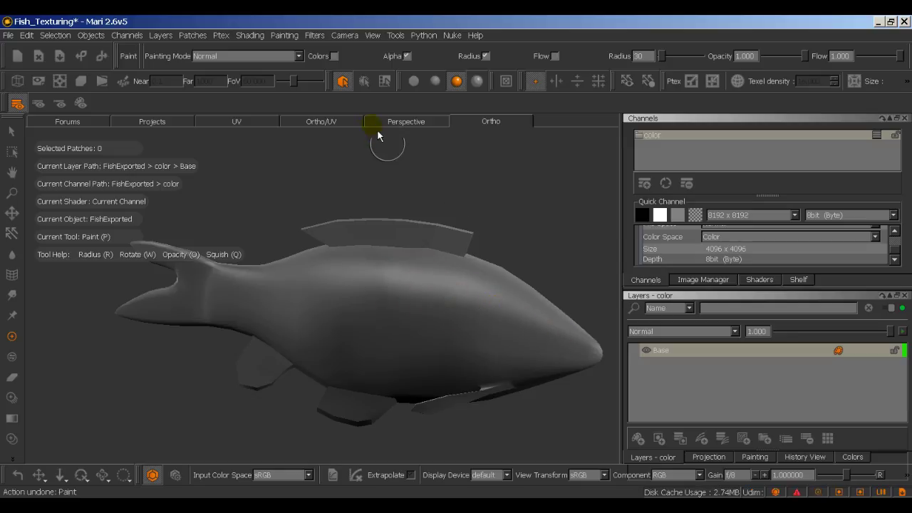
pyautogui.click(344, 81)
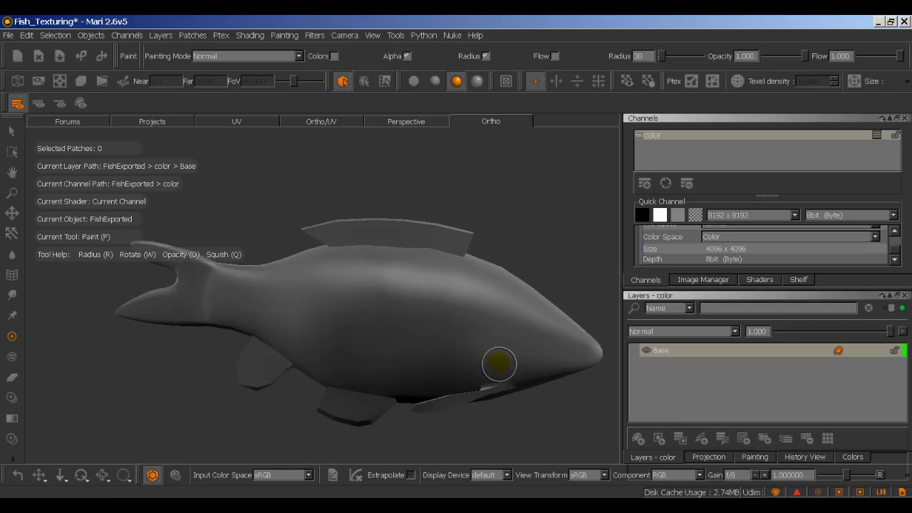
# Step: Paint and bake a red koi patch across the fish's back, then inspect it from several angles
pyautogui.moveTo(500, 361)
pyautogui.mouseDown()
pyautogui.moveTo(474, 318)
pyautogui.moveTo(472, 342)
pyautogui.moveTo(481, 357)
pyautogui.moveTo(526, 318)
pyautogui.moveTo(505, 276)
pyautogui.moveTo(468, 261)
pyautogui.mouseUp()
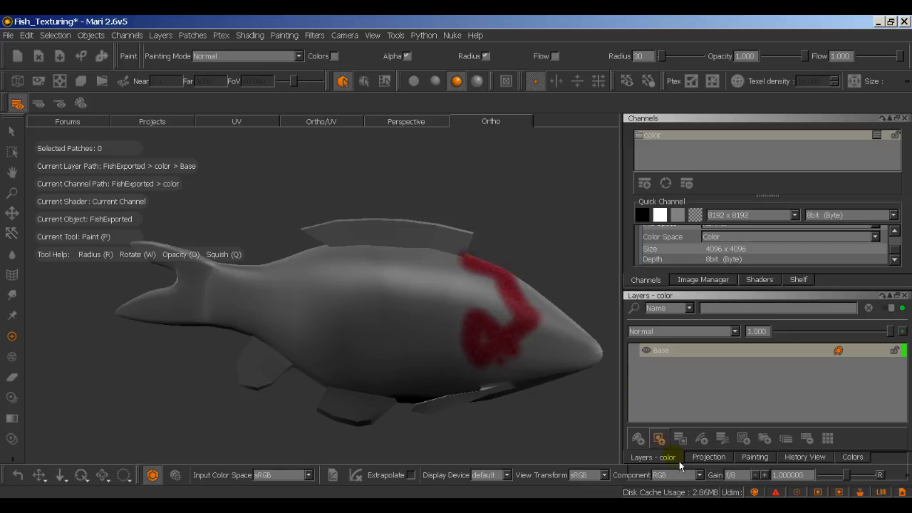
pyautogui.click(705, 460)
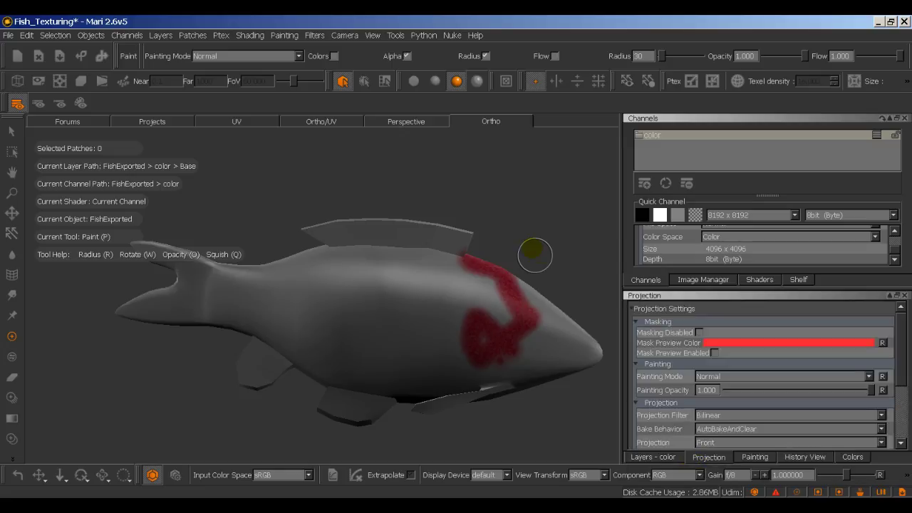
pyautogui.press('b')
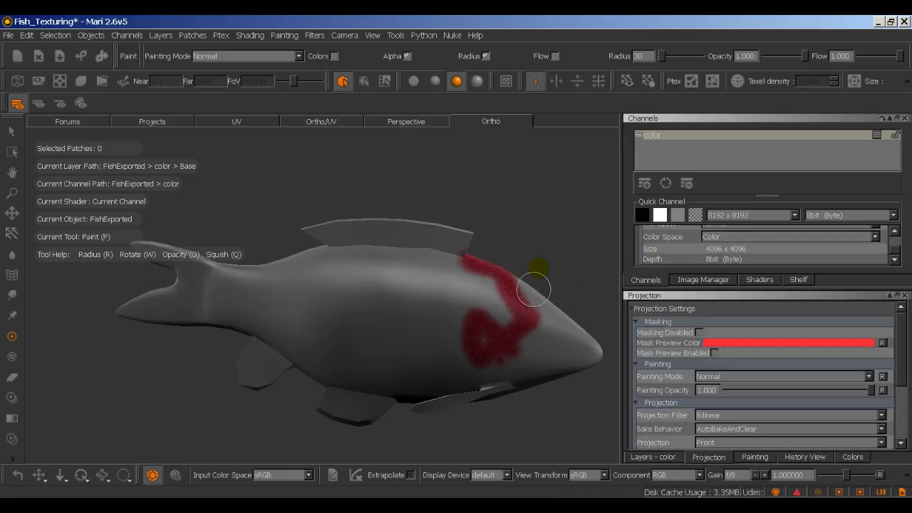
pyautogui.keyDown('alt'); pyautogui.moveTo(539, 258); pyautogui.dragTo(458, 285); pyautogui.keyUp('alt')
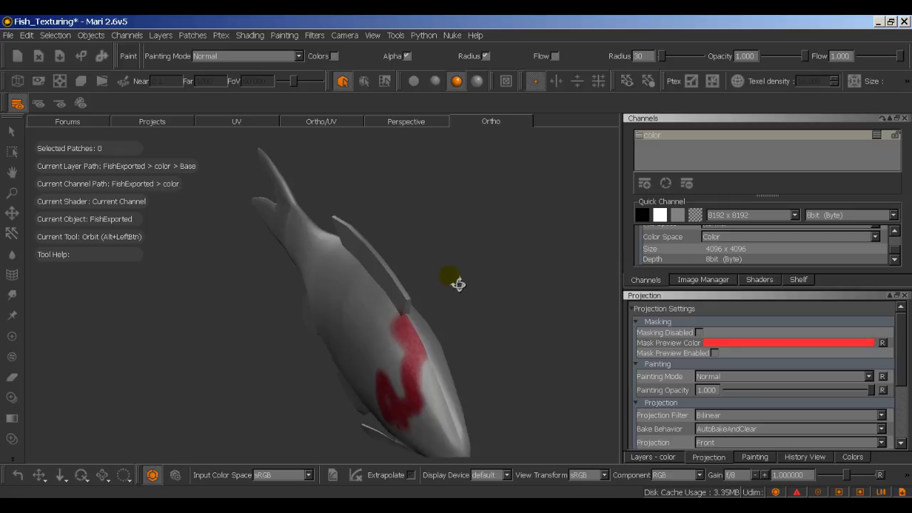
pyautogui.keyDown('alt'); pyautogui.moveTo(458, 284); pyautogui.dragTo(540, 275, button='right'); pyautogui.keyUp('alt')
pyautogui.keyDown('alt'); pyautogui.moveTo(539, 275); pyautogui.dragTo(486, 231, button='middle'); pyautogui.keyUp('alt')
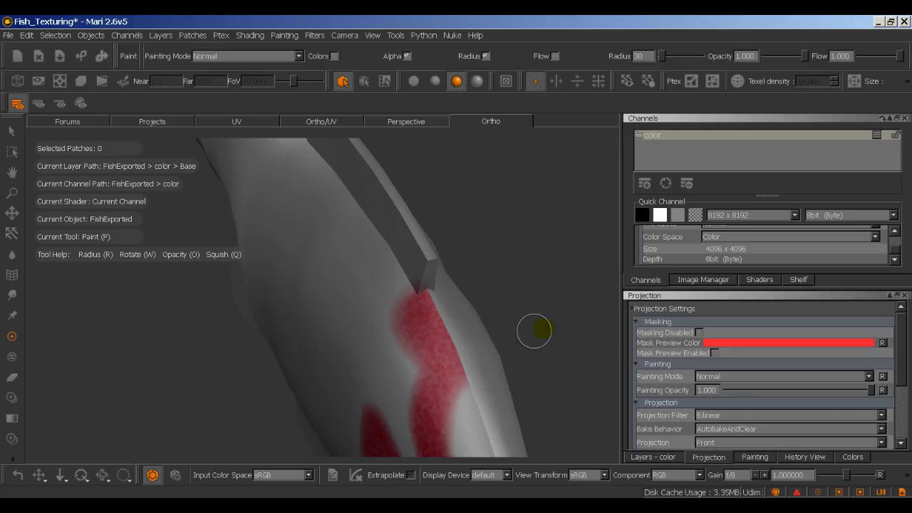
pyautogui.moveTo(584, 306)
pyautogui.keyDown('alt'); pyautogui.mouseDown()
pyautogui.moveTo(603, 285)
pyautogui.moveTo(636, 298)
pyautogui.moveTo(611, 285)
pyautogui.mouseUp(); pyautogui.keyUp('alt')
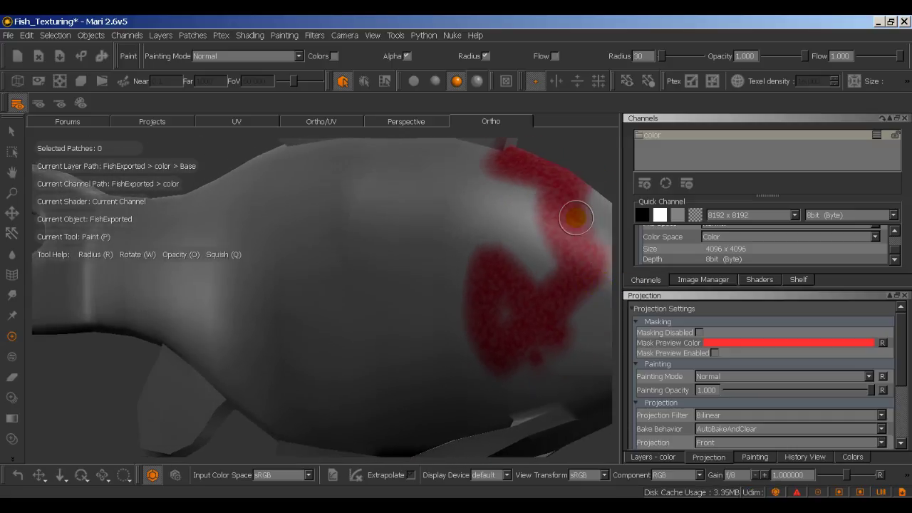
pyautogui.scroll(-10, 583, 166)
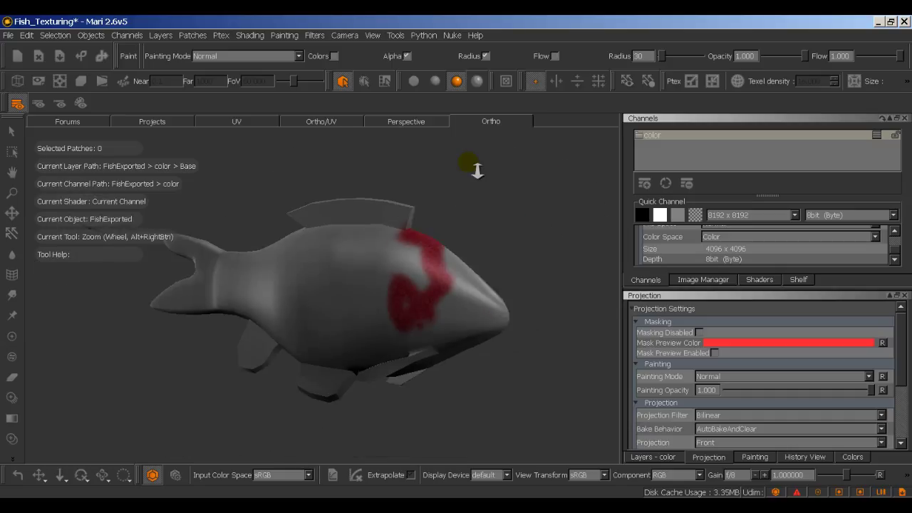
pyautogui.scroll(1, 498, 171)
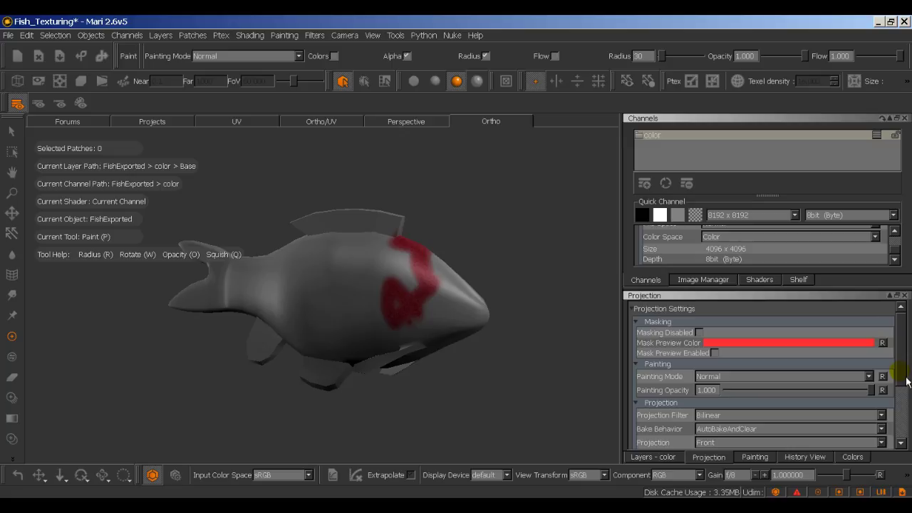
pyautogui.scroll(-2, 902, 374)
pyautogui.scroll(2, 900, 367)
# Step: Enable Mask Preview, disable Fractal Noise Mask, and set Edge Mask Falloff End to 0.760
pyautogui.click(715, 353)
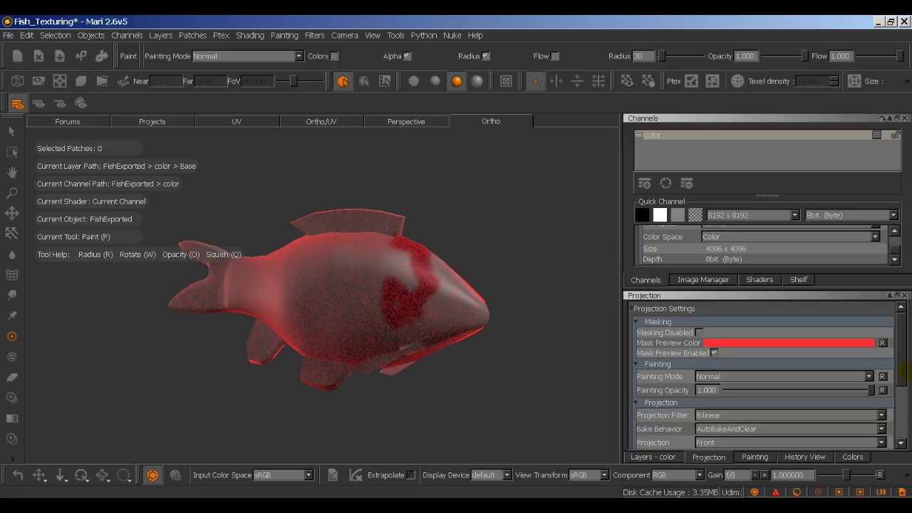
pyautogui.moveTo(906, 378); pyautogui.dragTo(904, 433)
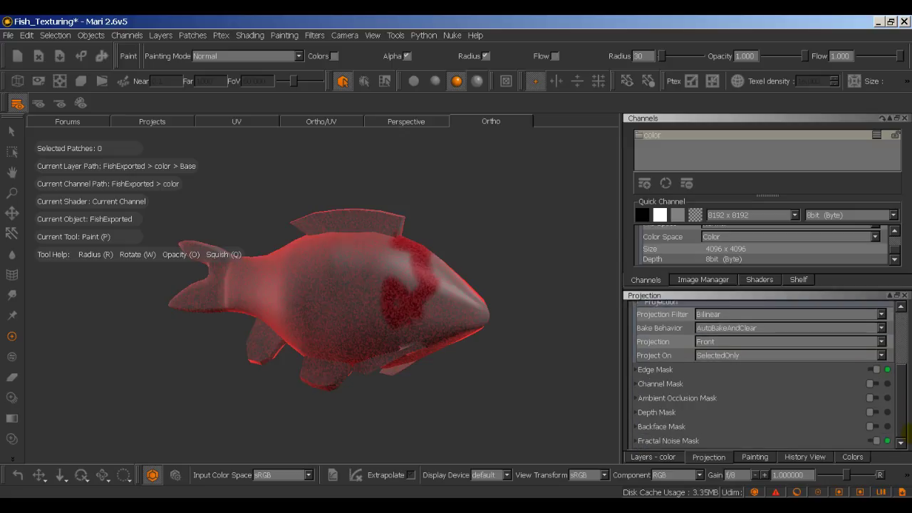
pyautogui.click(883, 445)
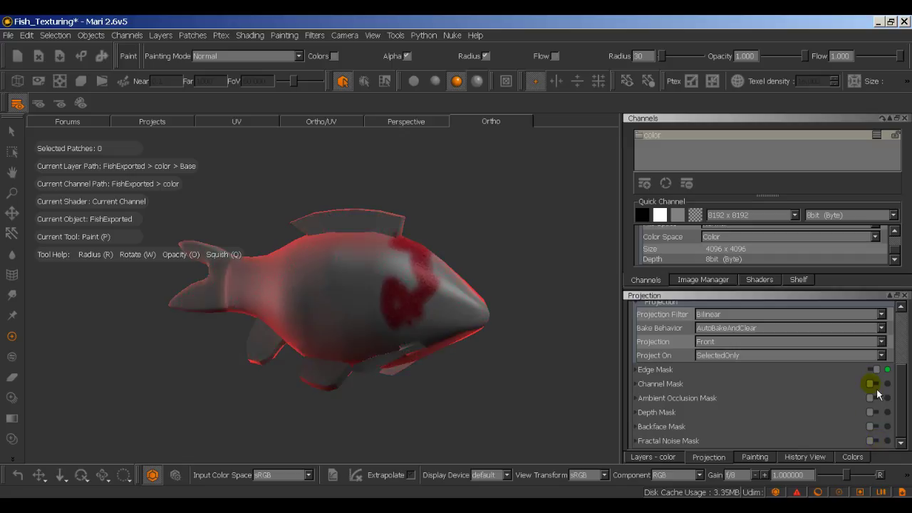
pyautogui.click(643, 375)
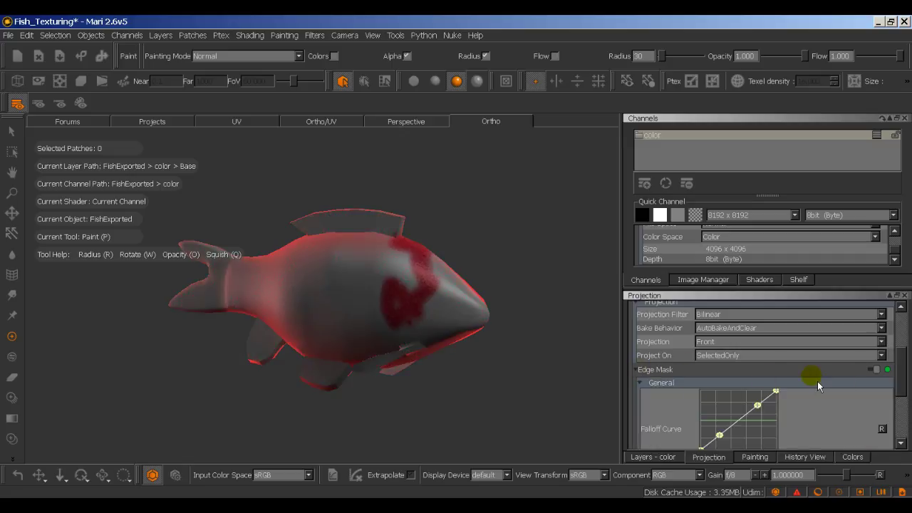
pyautogui.moveTo(903, 375); pyautogui.dragTo(904, 403)
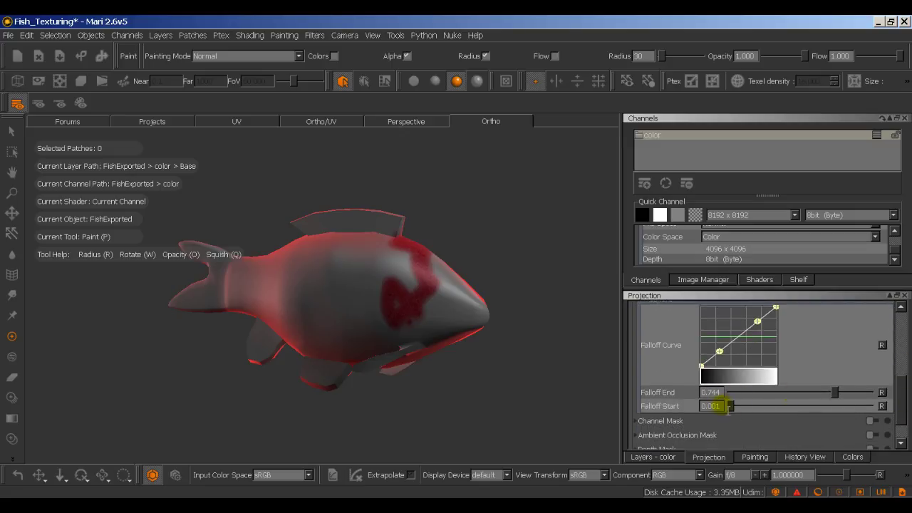
pyautogui.moveTo(840, 402); pyautogui.dragTo(768, 405)
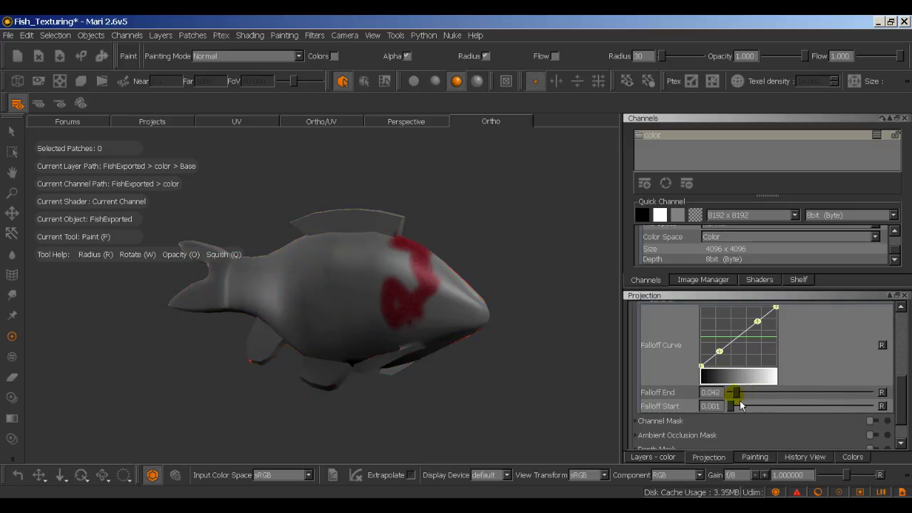
pyautogui.moveTo(740, 403); pyautogui.dragTo(842, 394)
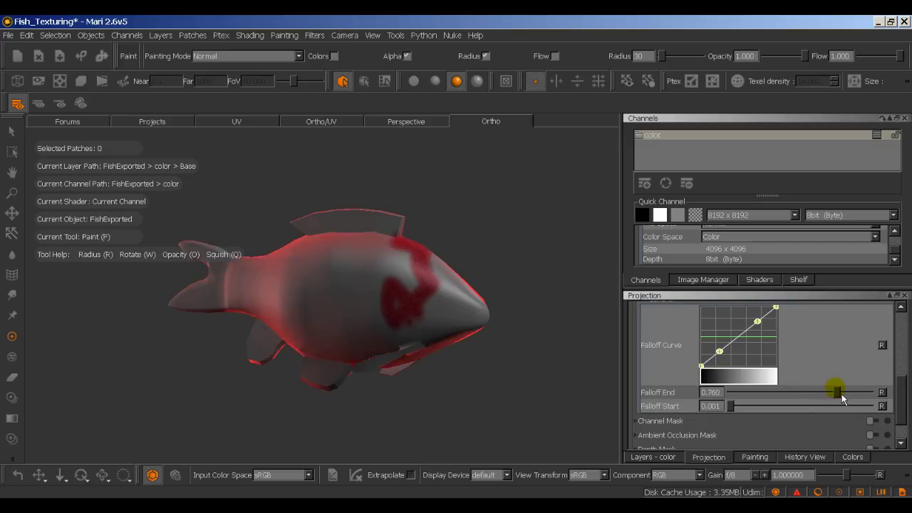
# Step: Paint red along the tip of the fish's snout
pyautogui.keyDown('alt'); pyautogui.moveTo(532, 317); pyautogui.dragTo(572, 288); pyautogui.keyUp('alt')
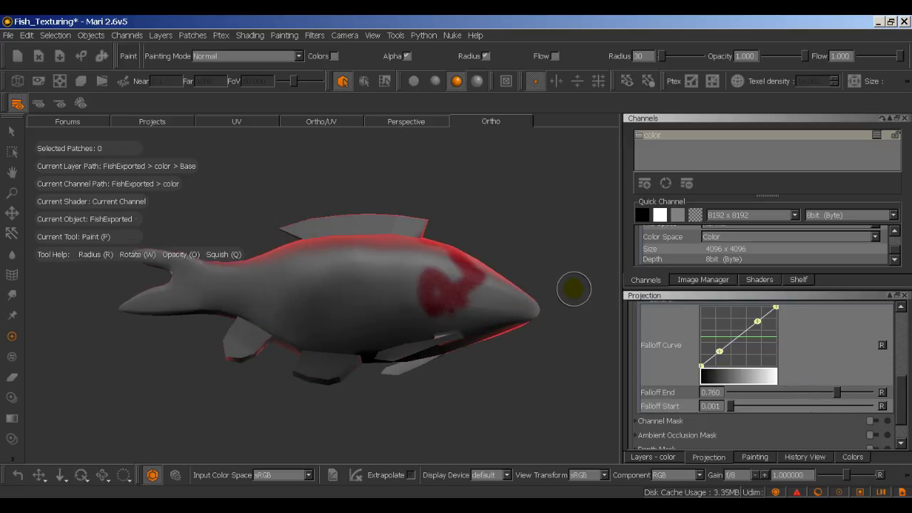
pyautogui.moveTo(572, 287)
pyautogui.keyDown('alt'); pyautogui.mouseDown(button='middle')
pyautogui.moveTo(533, 336)
pyautogui.moveTo(526, 369)
pyautogui.mouseUp(button='middle'); pyautogui.keyUp('alt')
pyautogui.keyDown('alt'); pyautogui.moveTo(525, 368); pyautogui.dragTo(550, 443, button='right'); pyautogui.keyUp('alt')
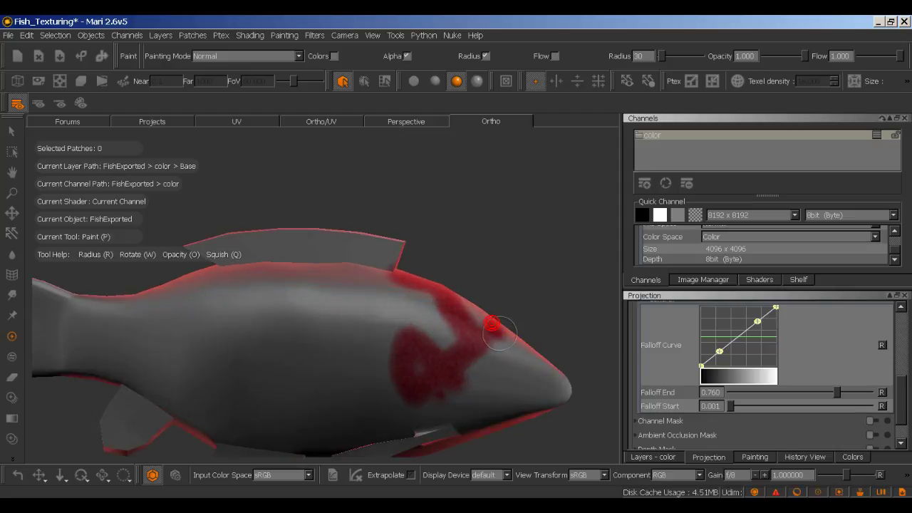
pyautogui.moveTo(535, 357)
pyautogui.mouseDown()
pyautogui.moveTo(560, 380)
pyautogui.moveTo(570, 321)
pyautogui.mouseUp()
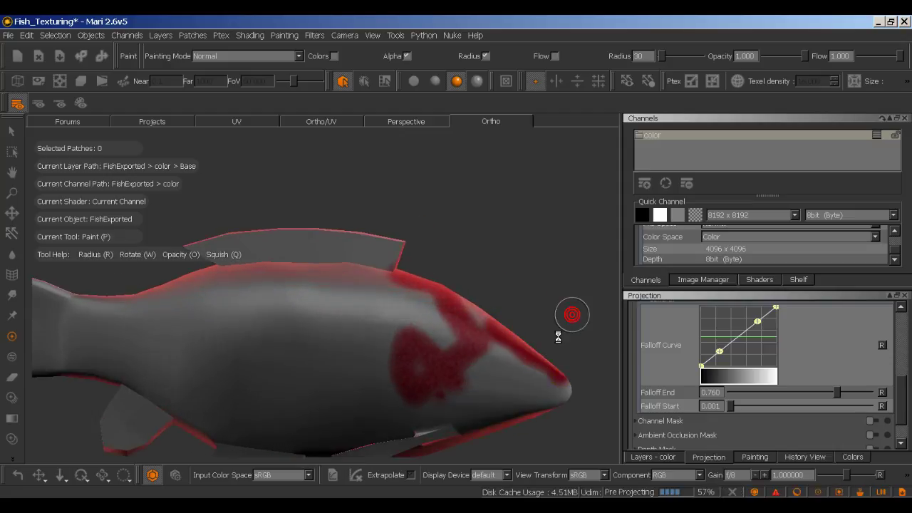
pyautogui.keyDown('alt'); pyautogui.moveTo(542, 332); pyautogui.dragTo(460, 329, button='middle'); pyautogui.keyUp('alt')
pyautogui.keyDown('alt'); pyautogui.moveTo(460, 328); pyautogui.dragTo(461, 290, button='right'); pyautogui.keyUp('alt')
pyautogui.keyDown('alt'); pyautogui.moveTo(461, 290); pyautogui.dragTo(498, 283); pyautogui.keyUp('alt')
pyautogui.scroll(3, 770, 338)
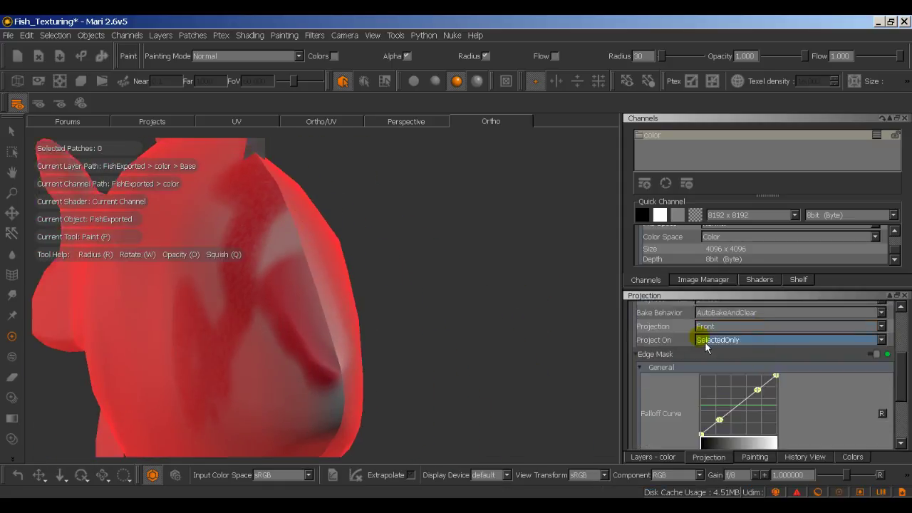
pyautogui.scroll(5, 705, 341)
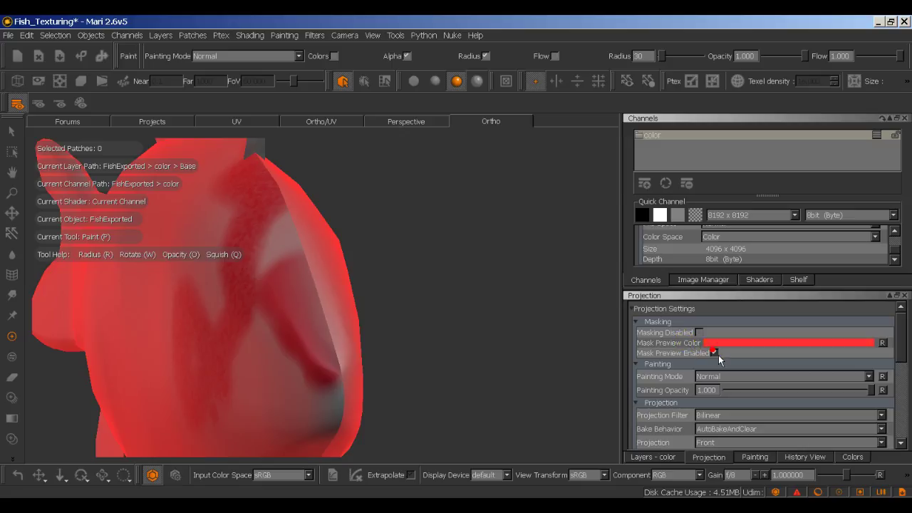
# Step: With mask preview hidden, paint and bake red along the head's right edge, then re-enable preview
pyautogui.click(718, 355)
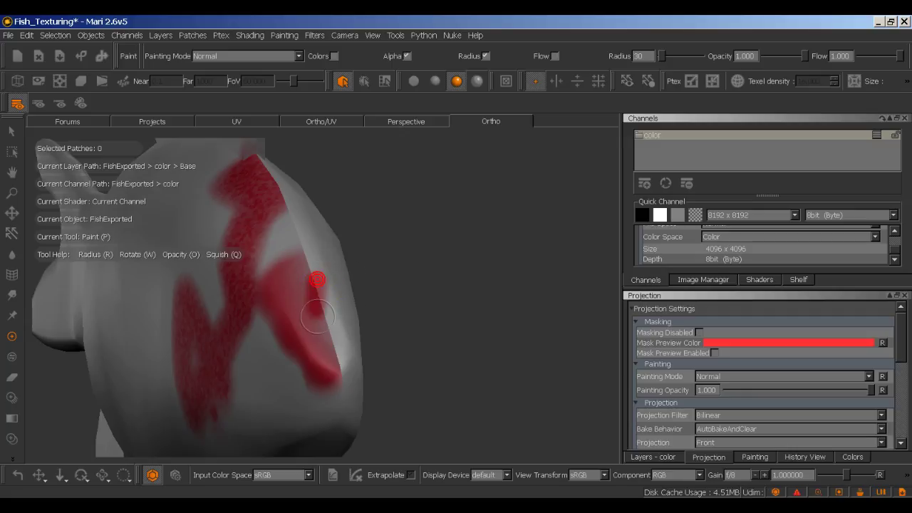
pyautogui.moveTo(317, 318)
pyautogui.mouseDown()
pyautogui.moveTo(329, 345)
pyautogui.moveTo(307, 262)
pyautogui.moveTo(323, 324)
pyautogui.mouseUp()
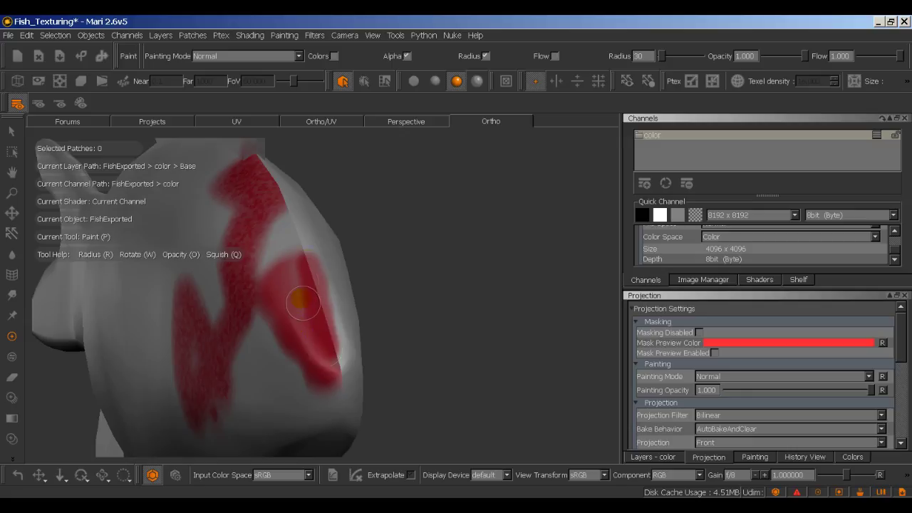
pyautogui.press('b')
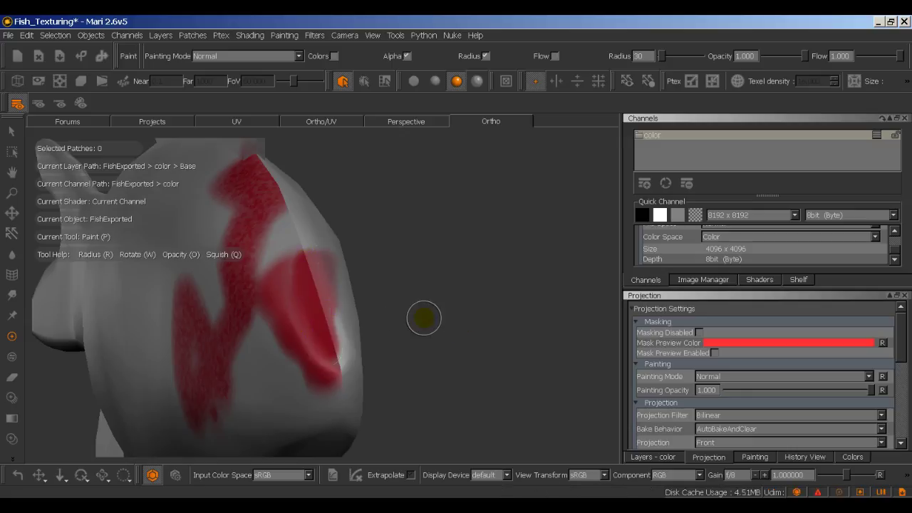
pyautogui.moveTo(424, 318)
pyautogui.mouseDown(button='middle')
pyautogui.moveTo(417, 335)
pyautogui.moveTo(424, 318)
pyautogui.mouseUp(button='middle')
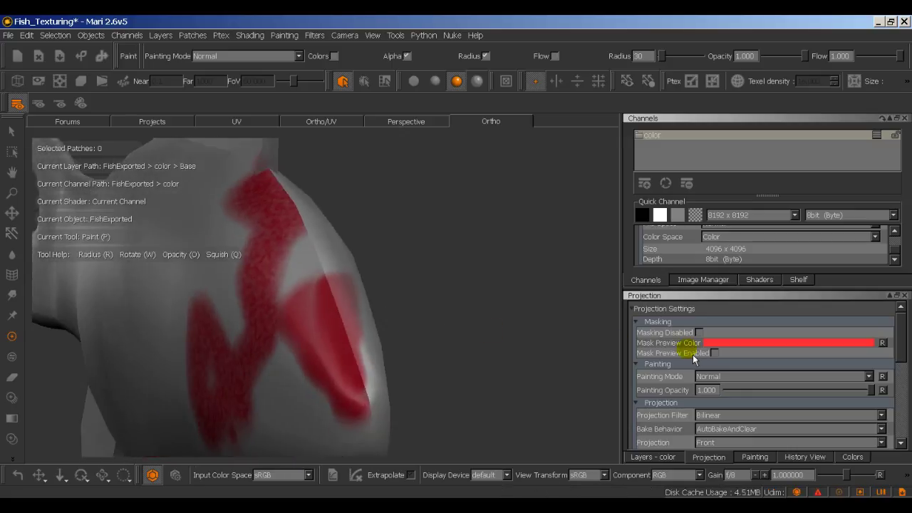
pyautogui.click(714, 352)
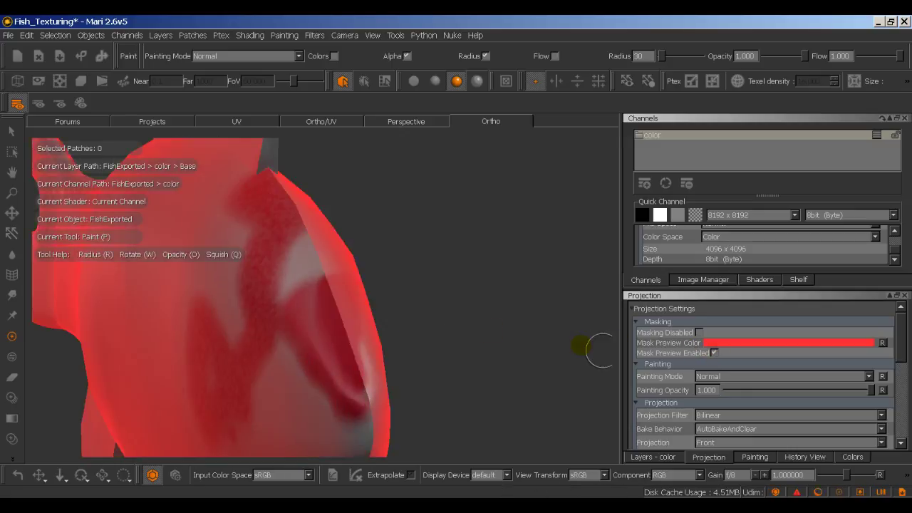
pyautogui.scroll(-5, 539, 330)
pyautogui.moveTo(499, 343); pyautogui.dragTo(518, 331, button='middle')
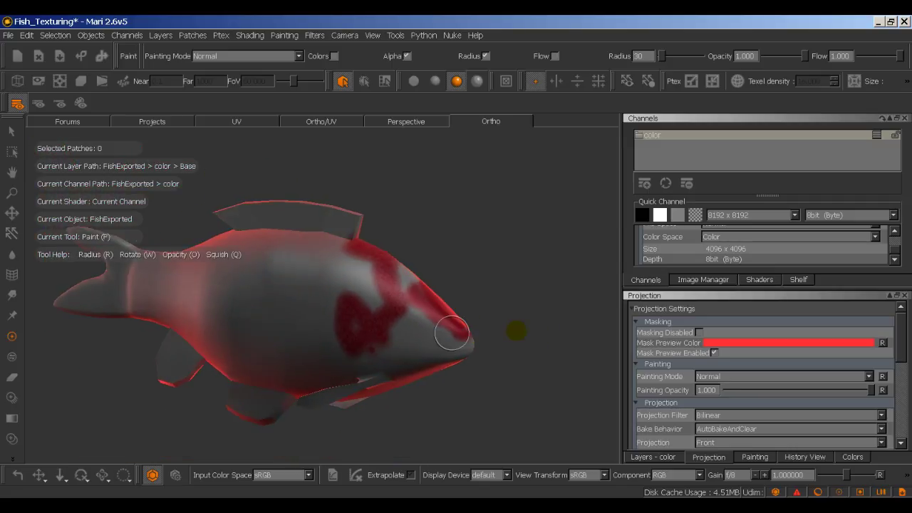
pyautogui.scroll(-3, 720, 358)
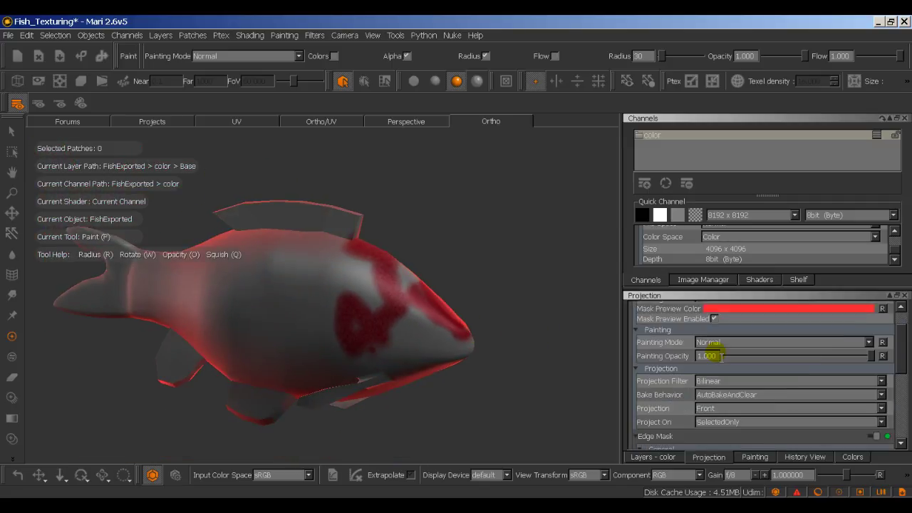
# Step: Paint red along the back below the dorsal fin and across the upper flank
pyautogui.scroll(-5, 678, 381)
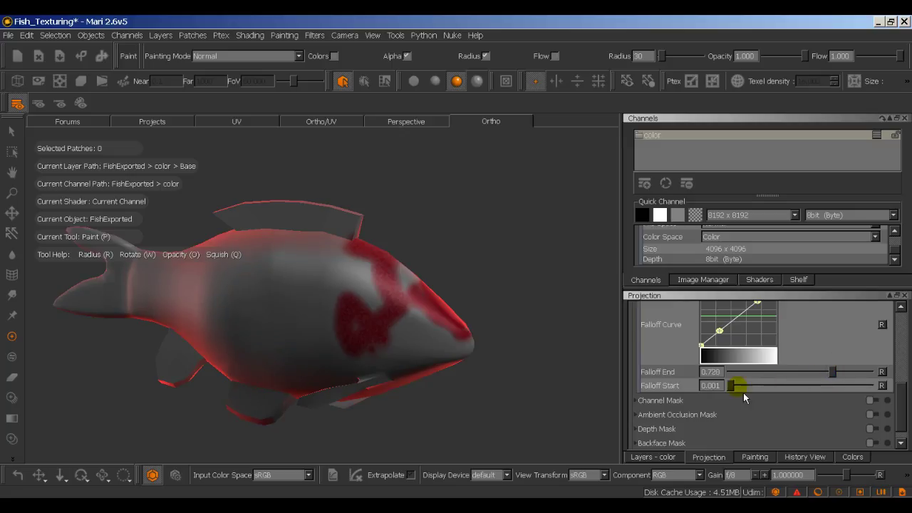
pyautogui.moveTo(764, 392); pyautogui.dragTo(817, 389)
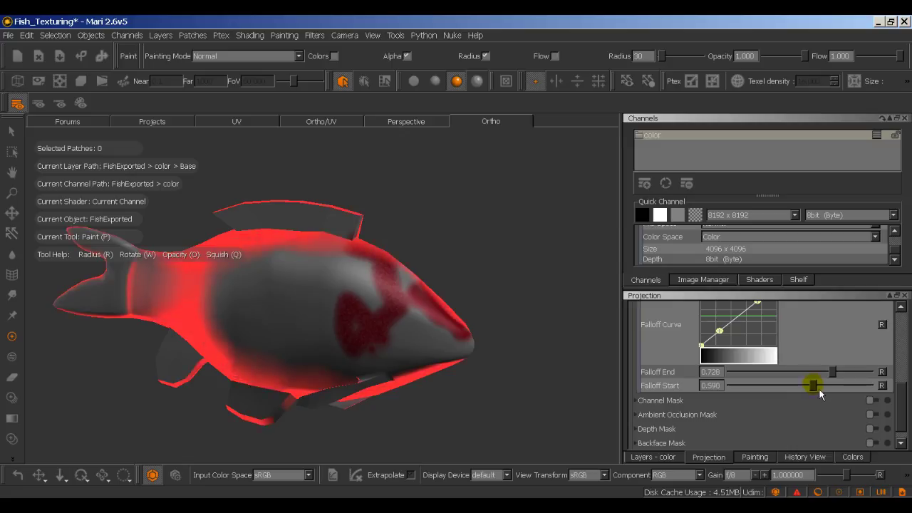
pyautogui.keyDown('alt'); pyautogui.moveTo(464, 342); pyautogui.dragTo(533, 386); pyautogui.keyUp('alt')
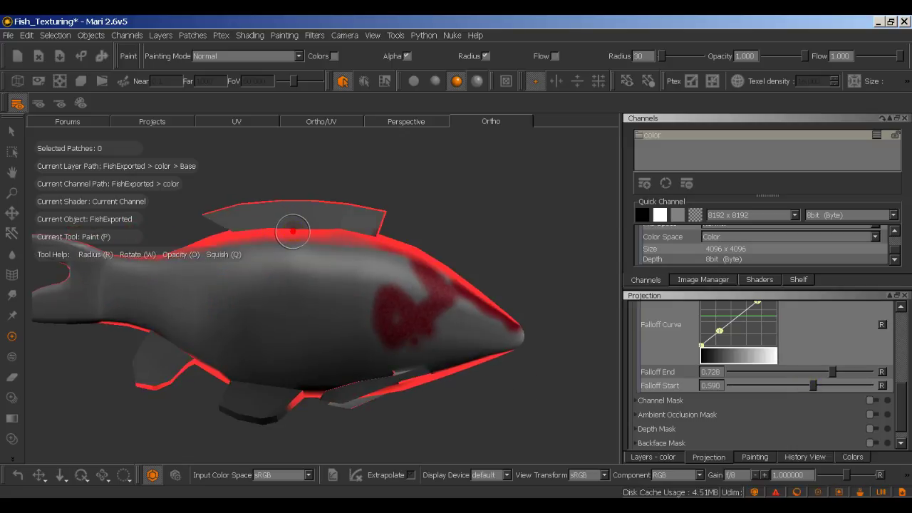
pyautogui.moveTo(293, 231)
pyautogui.mouseDown()
pyautogui.moveTo(258, 243)
pyautogui.moveTo(310, 244)
pyautogui.moveTo(240, 257)
pyautogui.moveTo(303, 249)
pyautogui.moveTo(397, 263)
pyautogui.moveTo(353, 248)
pyautogui.mouseUp()
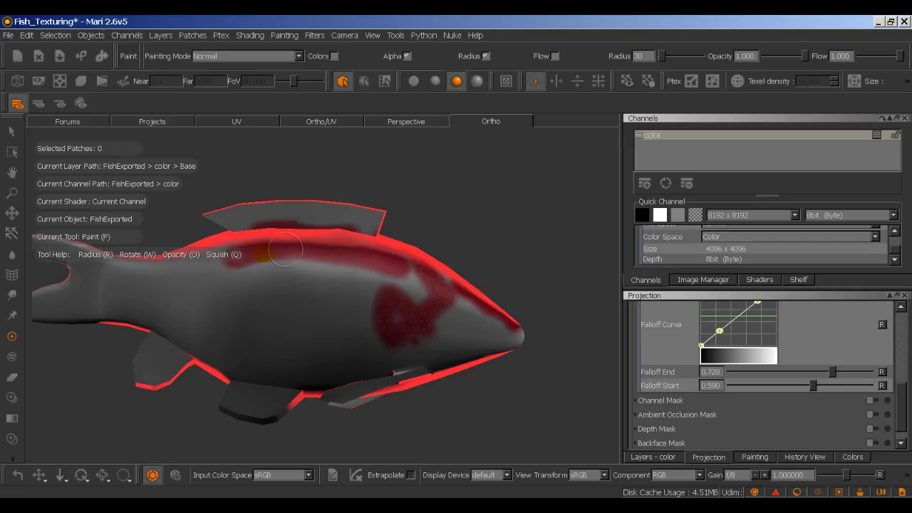
pyautogui.moveTo(285, 249)
pyautogui.mouseDown()
pyautogui.moveTo(232, 265)
pyautogui.moveTo(345, 258)
pyautogui.moveTo(387, 272)
pyautogui.moveTo(390, 283)
pyautogui.moveTo(287, 264)
pyautogui.moveTo(244, 278)
pyautogui.moveTo(367, 281)
pyautogui.mouseUp()
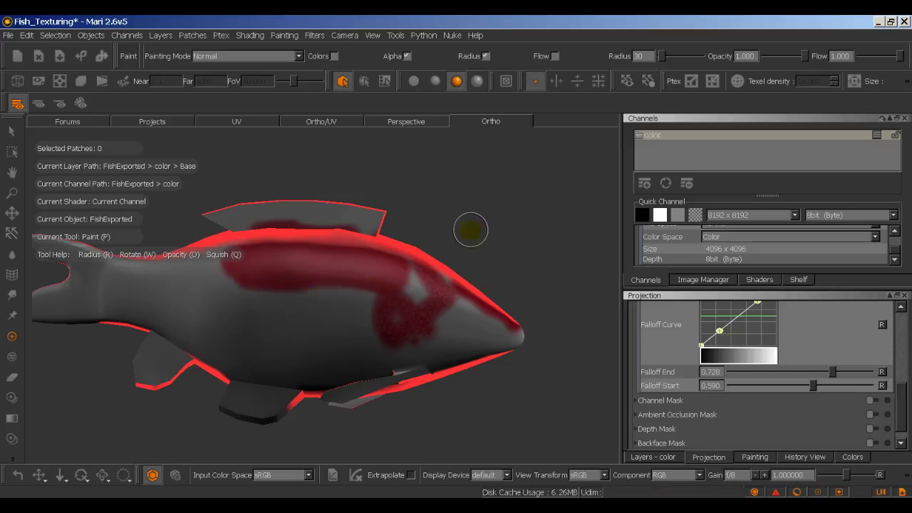
pyautogui.moveTo(470, 229)
pyautogui.keyDown('alt'); pyautogui.mouseDown()
pyautogui.moveTo(470, 256)
pyautogui.moveTo(469, 231)
pyautogui.mouseUp(); pyautogui.keyUp('alt')
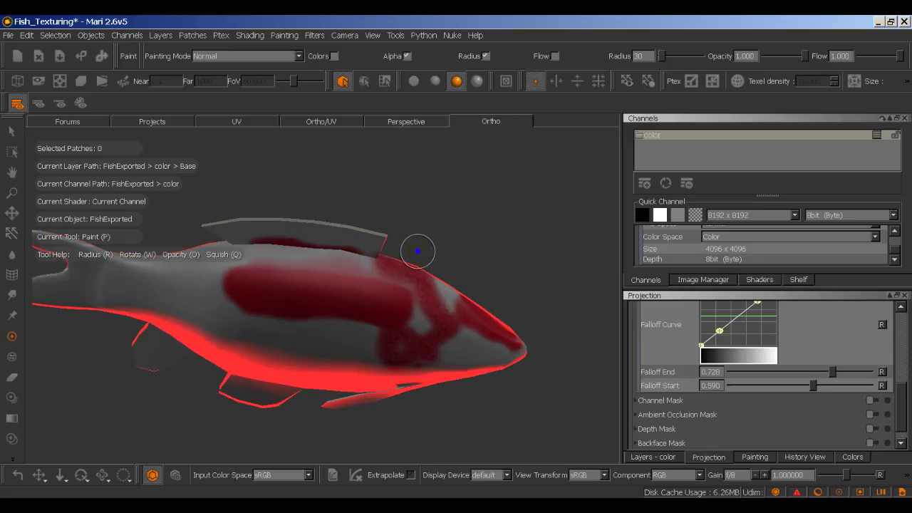
pyautogui.keyDown('alt'); pyautogui.moveTo(418, 253); pyautogui.dragTo(436, 254, button='right'); pyautogui.keyUp('alt')
pyautogui.moveTo(437, 254)
pyautogui.keyDown('alt'); pyautogui.mouseDown()
pyautogui.moveTo(507, 264)
pyautogui.moveTo(512, 238)
pyautogui.mouseUp(); pyautogui.keyUp('alt')
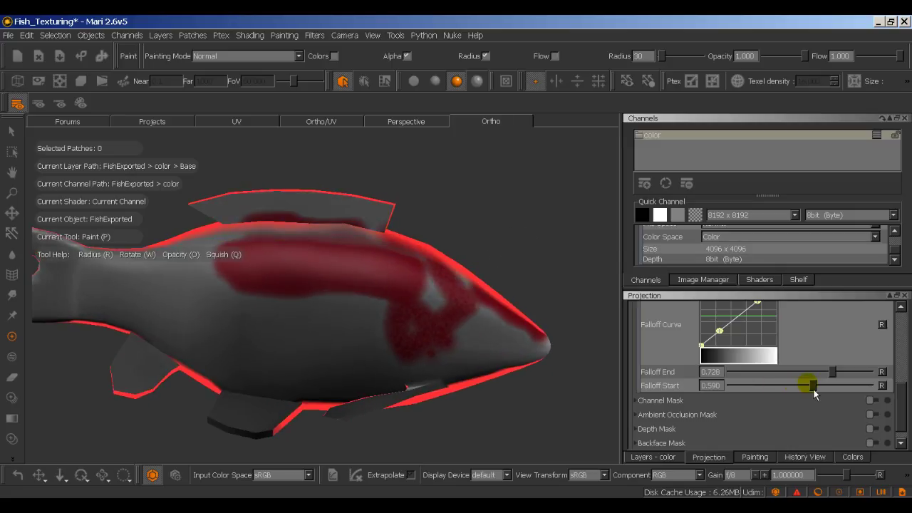
# Step: Lower the edge mask Falloff Start from 0.590 to 0.437
pyautogui.moveTo(817, 390); pyautogui.dragTo(809, 390)
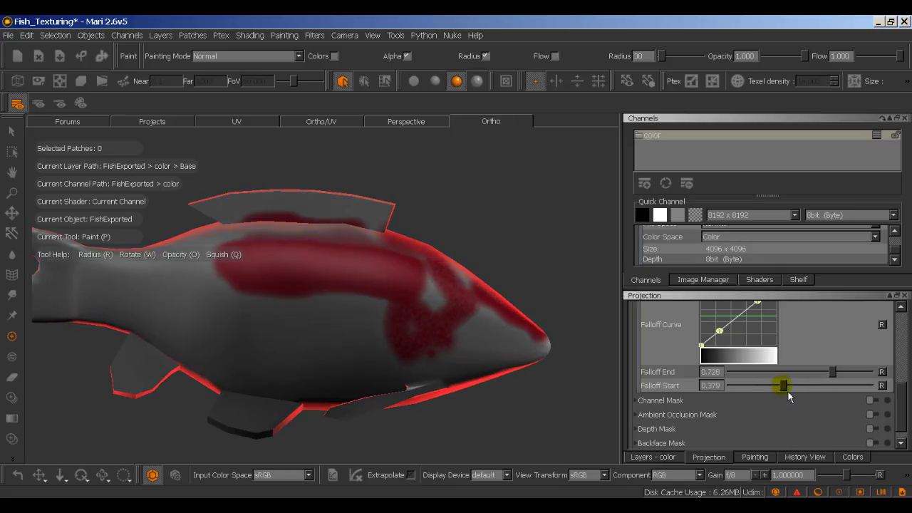
pyautogui.moveTo(790, 397); pyautogui.dragTo(796, 397)
pyautogui.moveTo(798, 391); pyautogui.dragTo(800, 392)
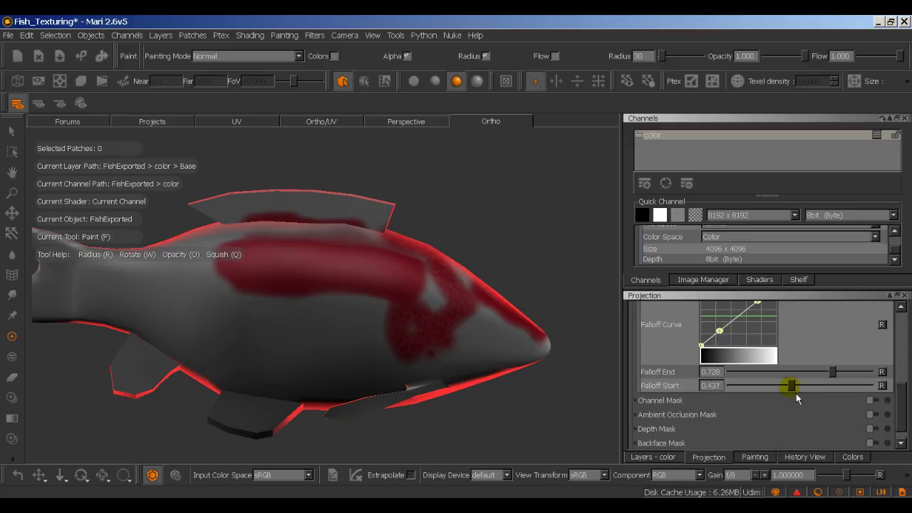
pyautogui.moveTo(902, 404); pyautogui.dragTo(894, 378)
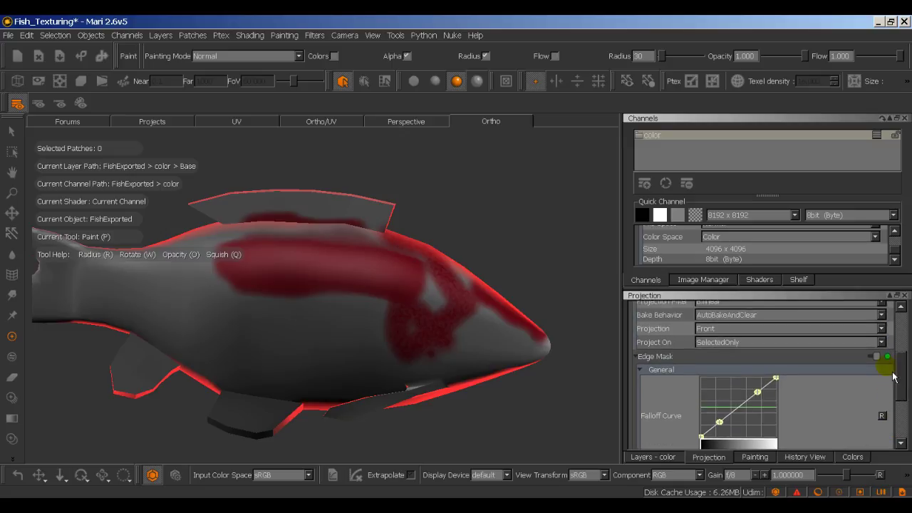
# Step: Toggle the Edge Mask off and back on, leaving it enabled
pyautogui.click(882, 362)
pyautogui.click(882, 362)
pyautogui.click(883, 362)
pyautogui.click(882, 362)
pyautogui.moveTo(908, 366); pyautogui.dragTo(844, 364)
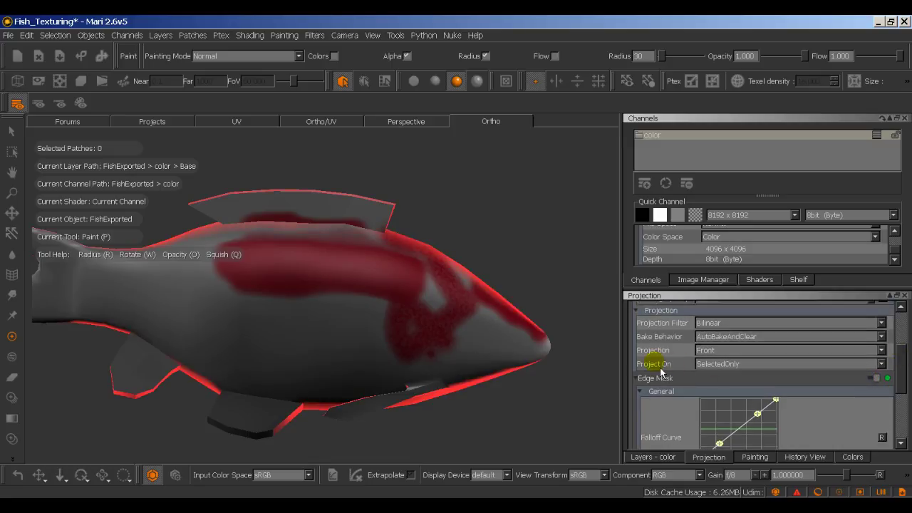
# Step: Change Project On from SelectedOnly to All
pyautogui.click(715, 365)
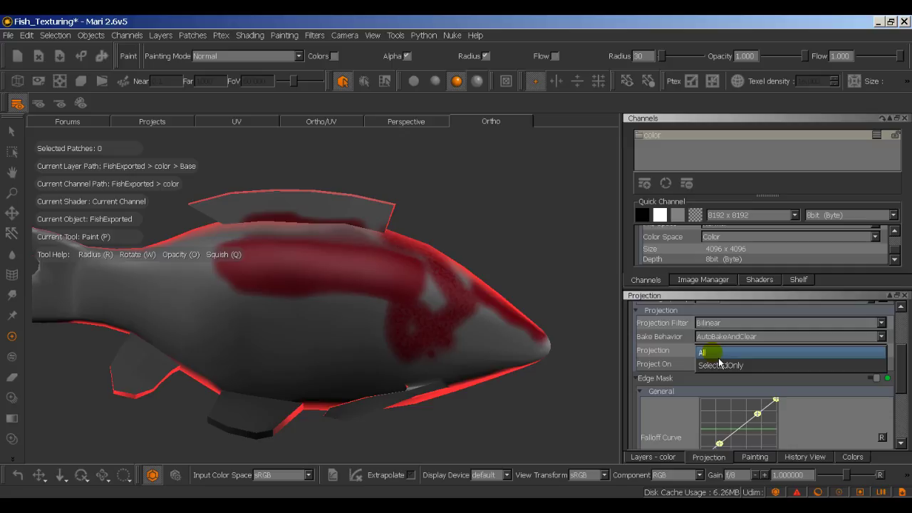
pyautogui.click(713, 351)
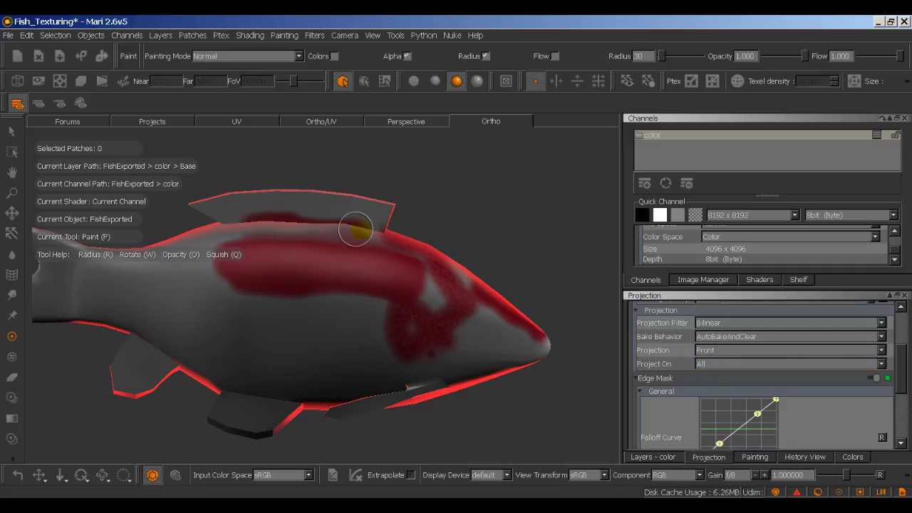
pyautogui.click(716, 364)
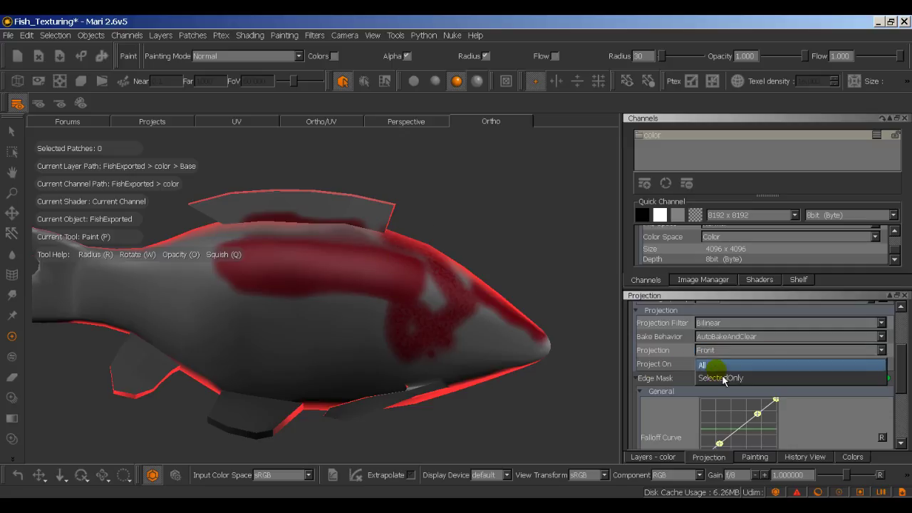
pyautogui.click(722, 366)
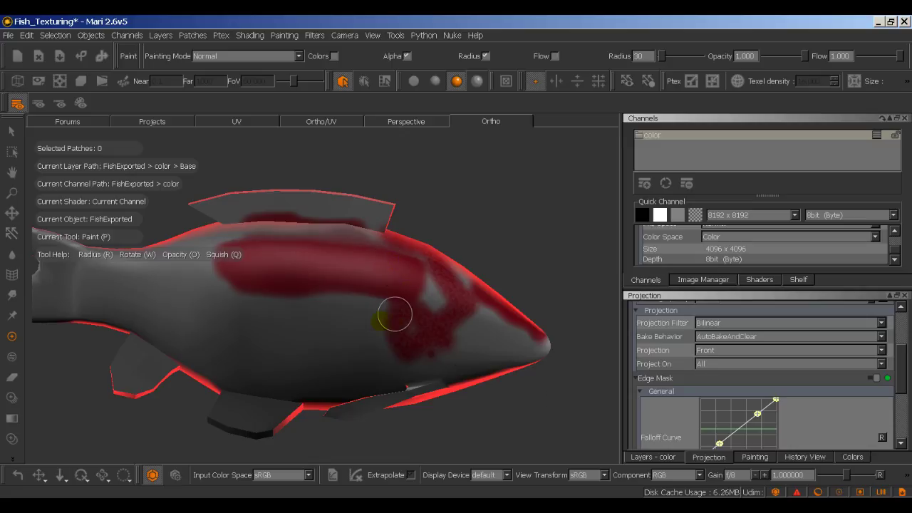
# Step: Set Projection to Through and brush a red stroke across the fish body
pyautogui.click(713, 355)
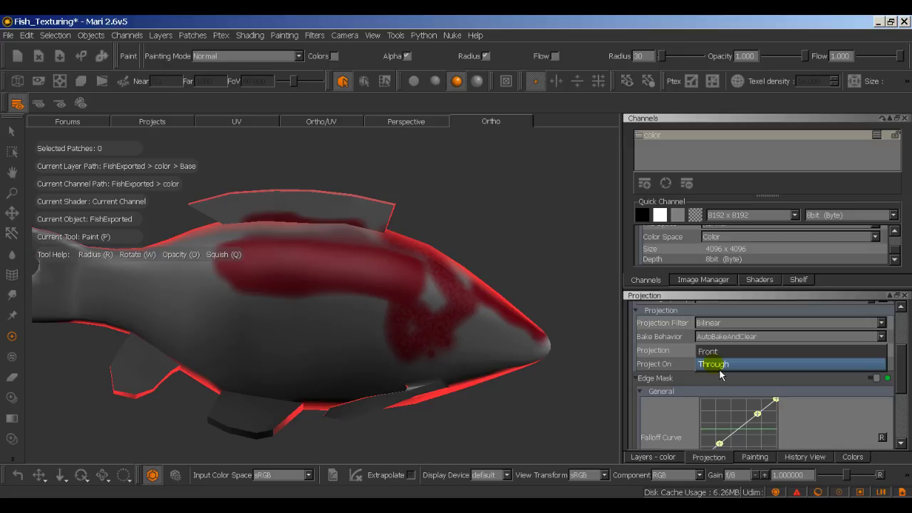
pyautogui.click(717, 364)
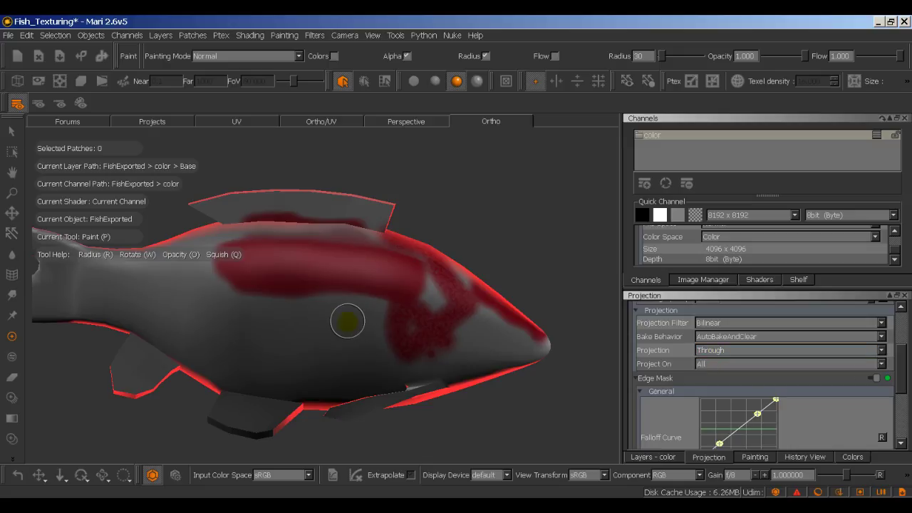
pyautogui.moveTo(348, 322); pyautogui.dragTo(171, 326)
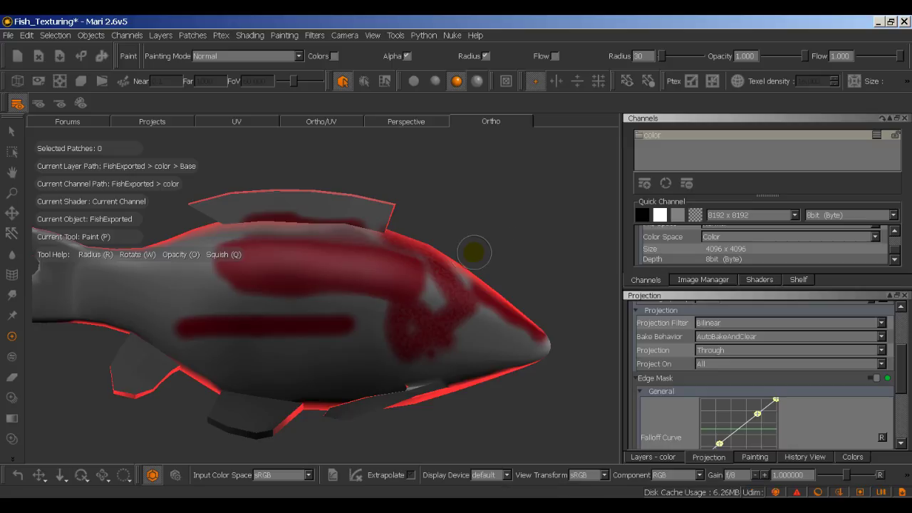
pyautogui.moveTo(474, 252)
pyautogui.keyDown('alt'); pyautogui.mouseDown()
pyautogui.moveTo(535, 253)
pyautogui.moveTo(414, 267)
pyautogui.moveTo(257, 253)
pyautogui.moveTo(551, 250)
pyautogui.moveTo(568, 285)
pyautogui.moveTo(587, 392)
pyautogui.moveTo(576, 267)
pyautogui.moveTo(528, 245)
pyautogui.moveTo(564, 264)
pyautogui.moveTo(539, 249)
pyautogui.mouseUp(); pyautogui.keyUp('alt')
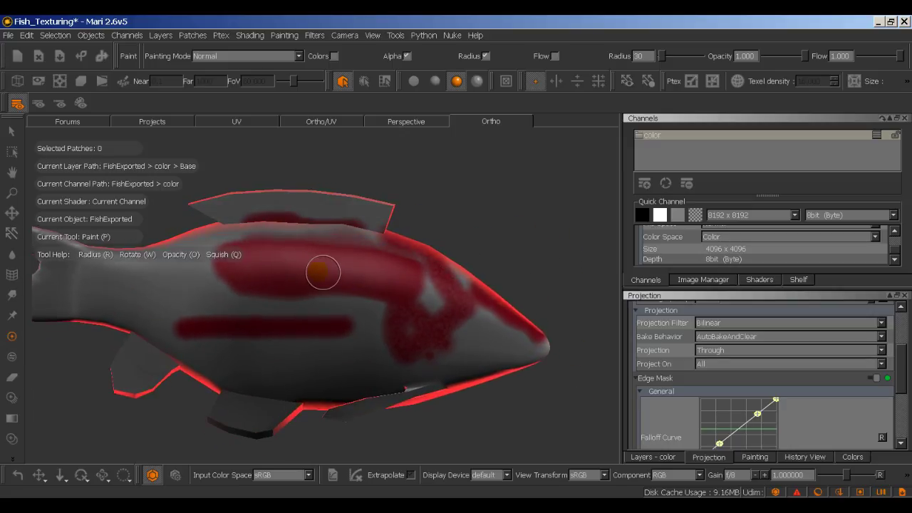
# Step: Keeping AutoBakeAndClear baking, paint red near the tail and a loop around the head, then bake
pyautogui.click(722, 340)
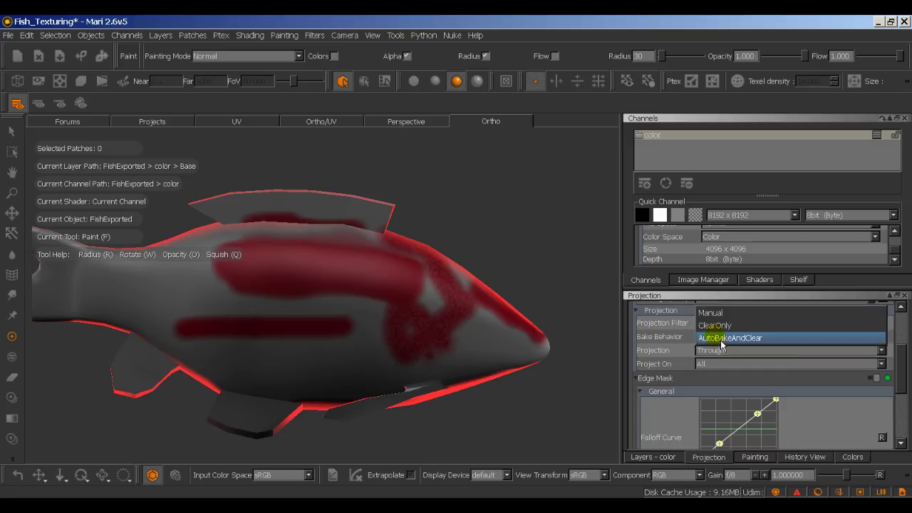
pyautogui.click(148, 278)
pyautogui.moveTo(148, 278)
pyautogui.mouseDown()
pyautogui.moveTo(165, 313)
pyautogui.moveTo(203, 312)
pyautogui.moveTo(198, 286)
pyautogui.moveTo(148, 294)
pyautogui.mouseUp()
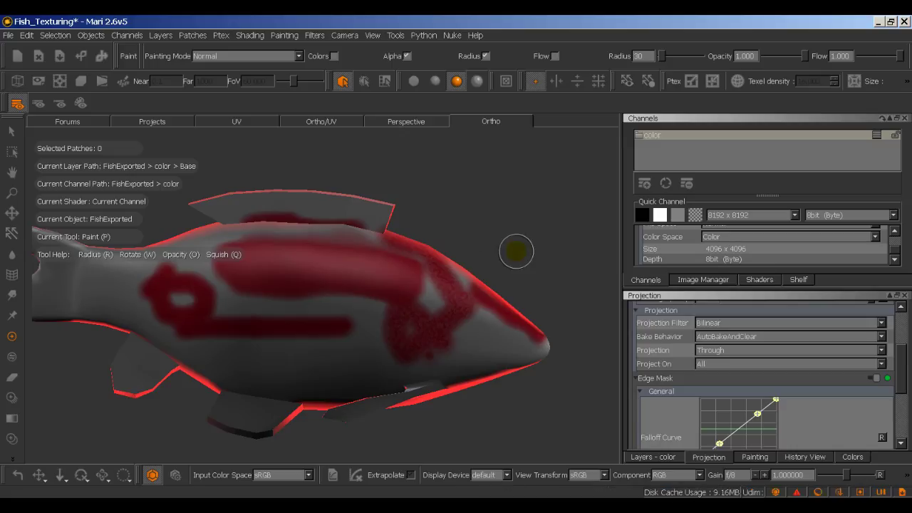
pyautogui.moveTo(505, 261)
pyautogui.mouseDown()
pyautogui.moveTo(407, 278)
pyautogui.moveTo(398, 319)
pyautogui.moveTo(410, 362)
pyautogui.moveTo(465, 364)
pyautogui.moveTo(482, 345)
pyautogui.moveTo(446, 319)
pyautogui.mouseUp()
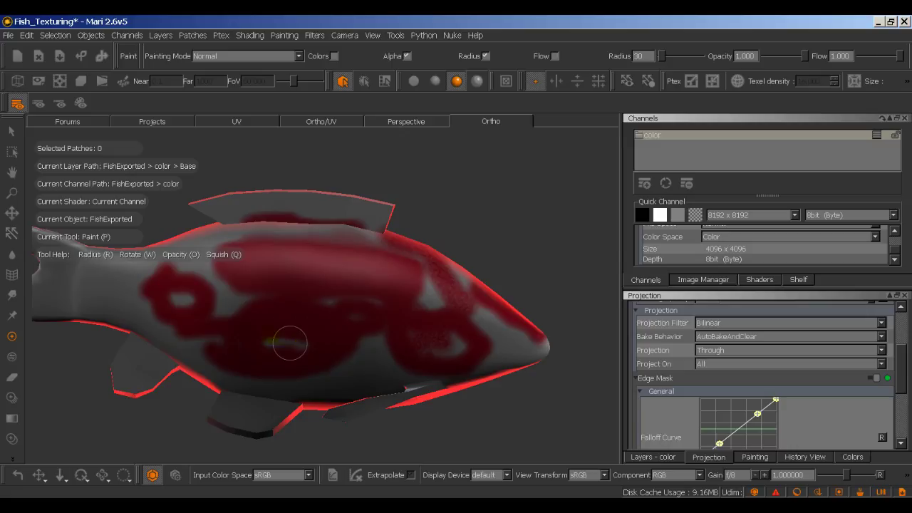
pyautogui.press('b')
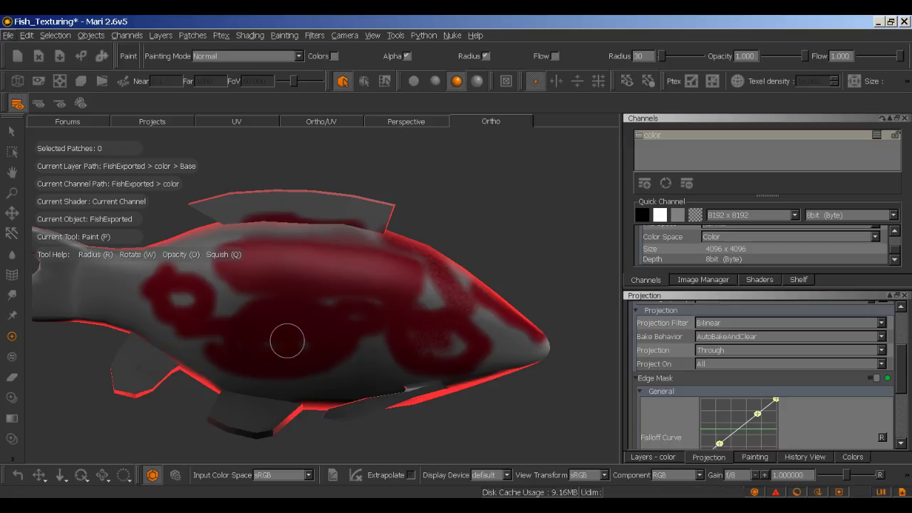
pyautogui.click(708, 341)
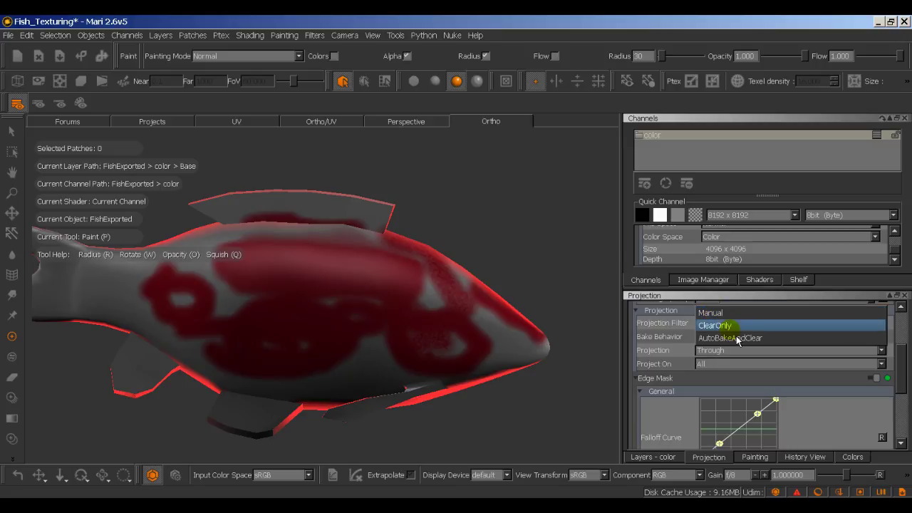
pyautogui.click(731, 337)
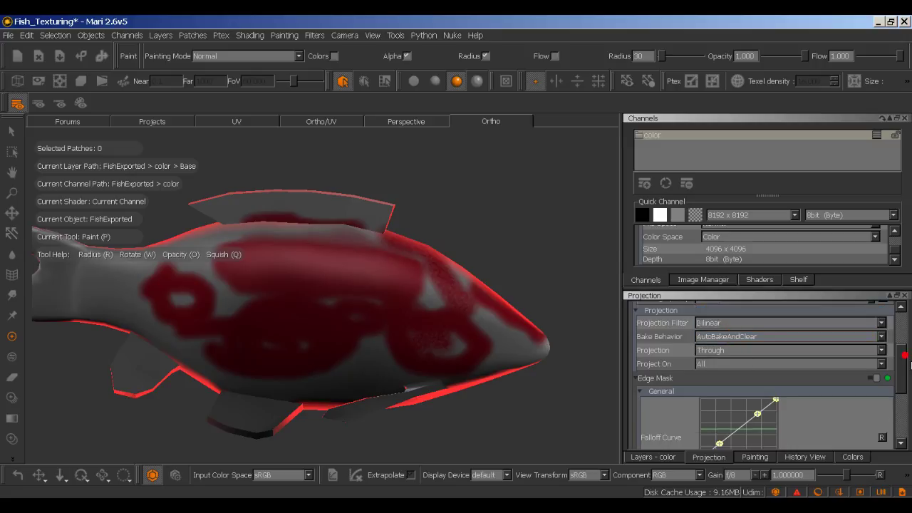
pyautogui.scroll(5, 901, 351)
pyautogui.moveTo(911, 338); pyautogui.dragTo(904, 430)
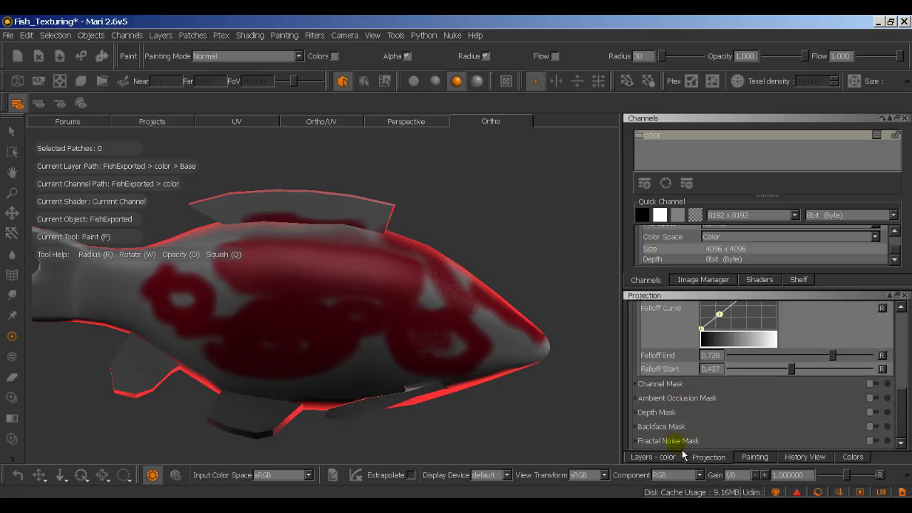
# Step: Bring up the Painting palette and expand its Paint Buffer settings
pyautogui.click(757, 457)
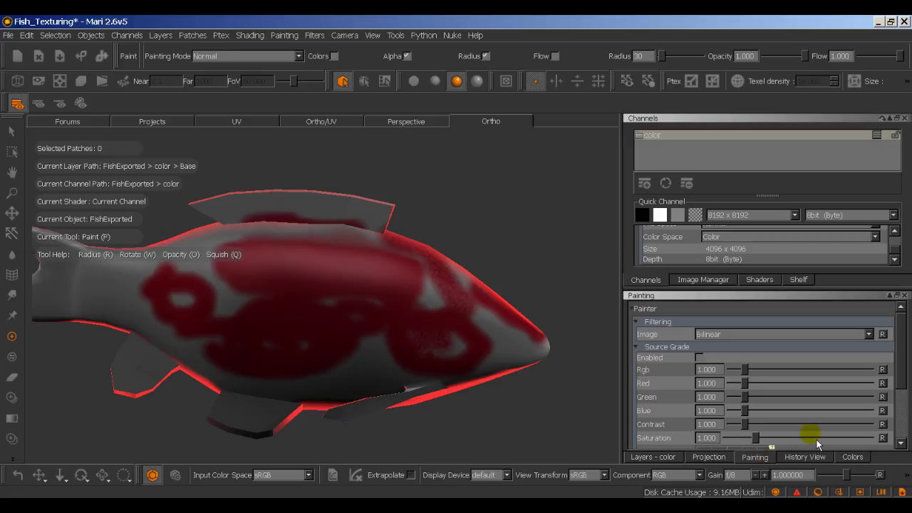
pyautogui.scroll(-5, 901, 367)
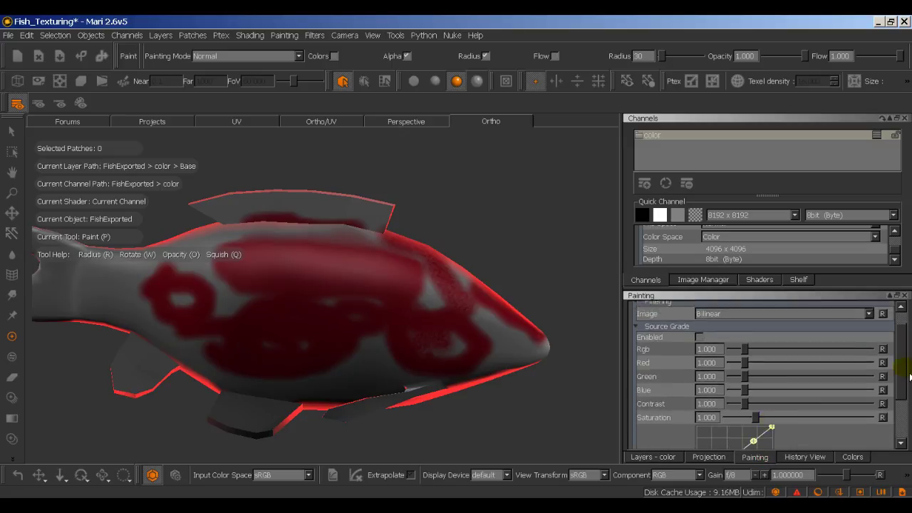
pyautogui.click(706, 457)
pyautogui.click(748, 459)
pyautogui.scroll(-4, 899, 369)
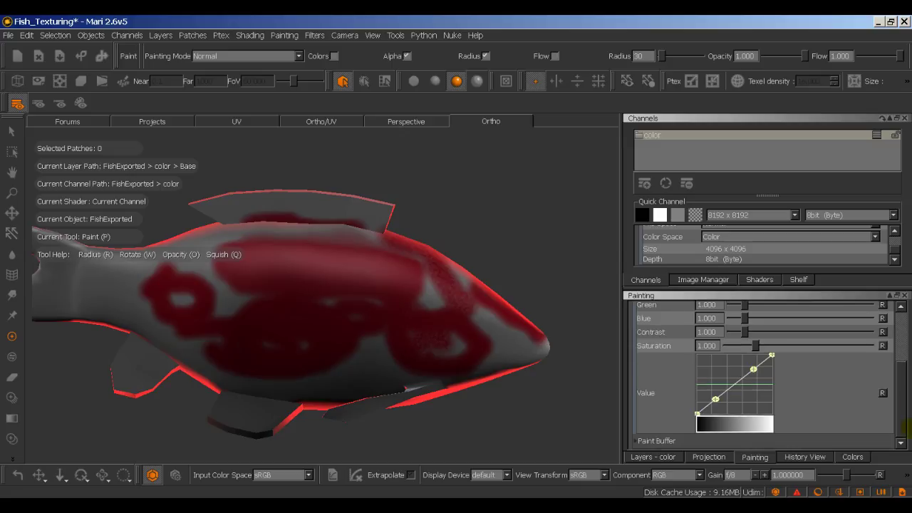
pyautogui.click(677, 444)
pyautogui.scroll(-3, 901, 375)
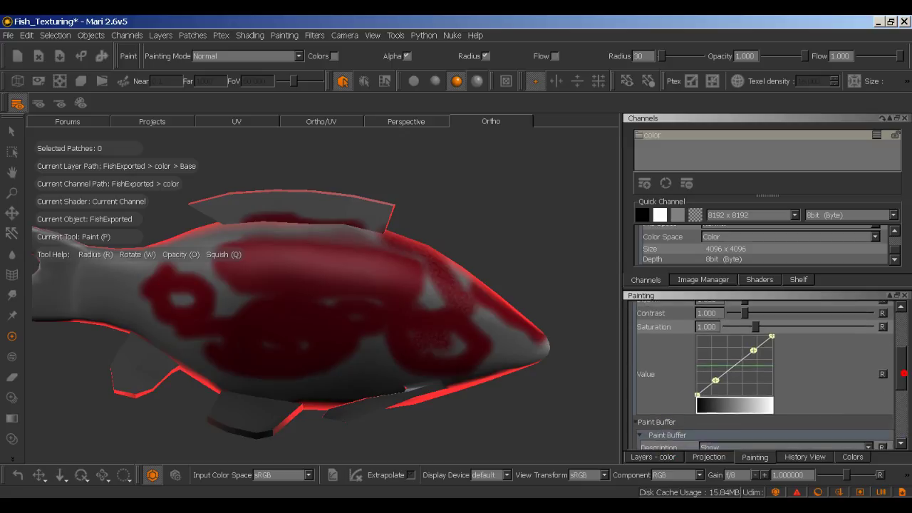
pyautogui.scroll(-2, 904, 394)
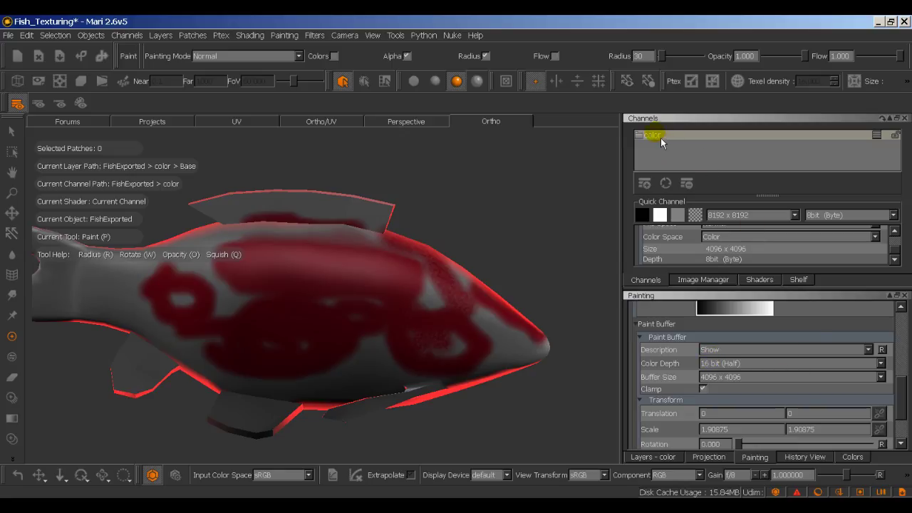
# Step: Change the Buffer Size from 4096 x 4096 to 8192 x 8192
pyautogui.click(652, 378)
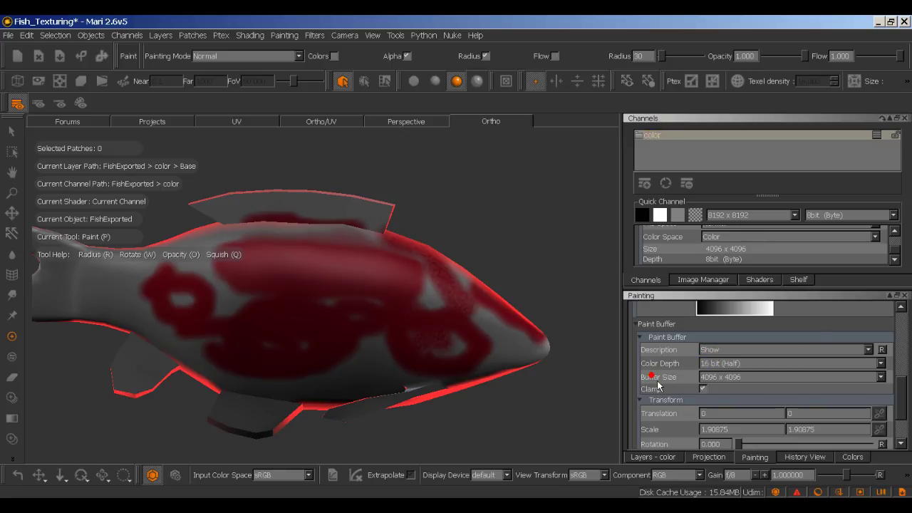
pyautogui.click(721, 379)
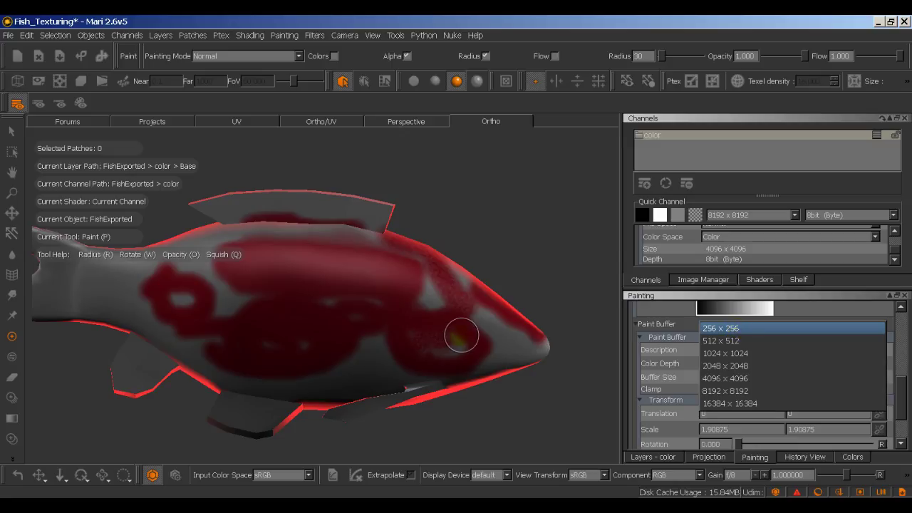
pyautogui.click(707, 334)
pyautogui.click(723, 384)
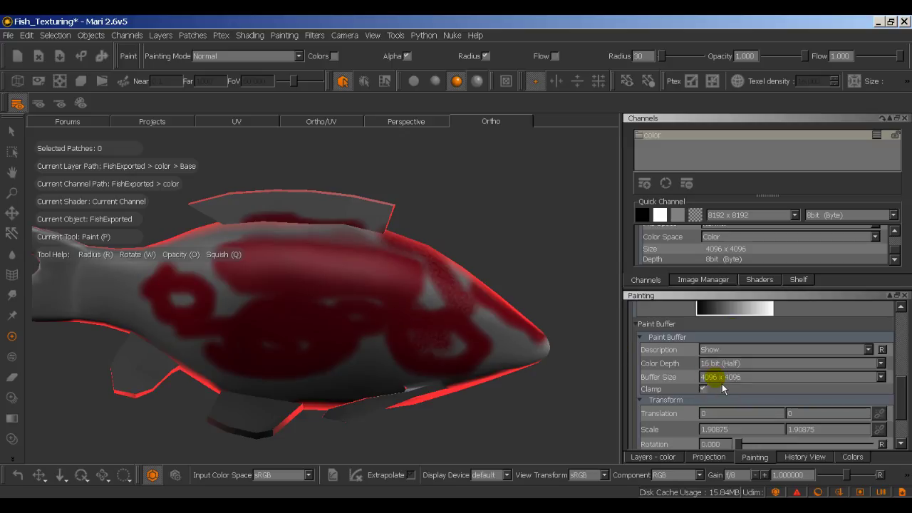
pyautogui.click(731, 380)
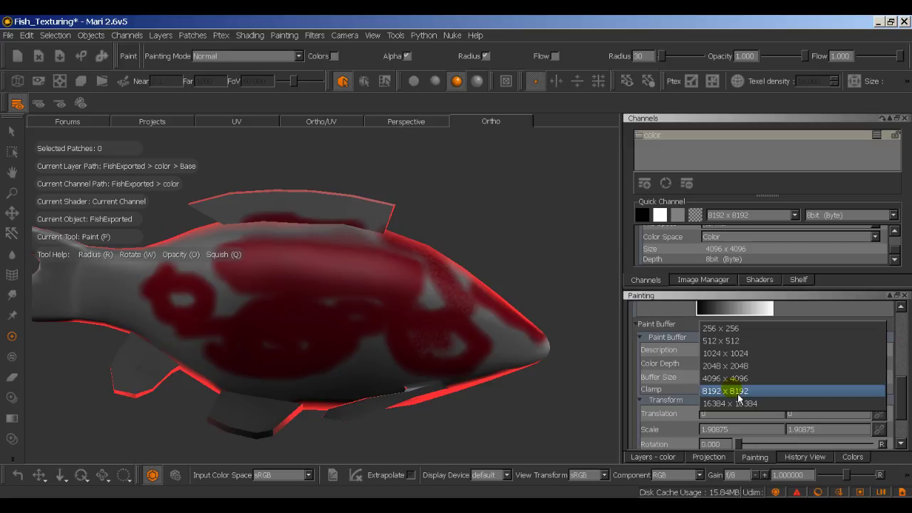
pyautogui.click(728, 390)
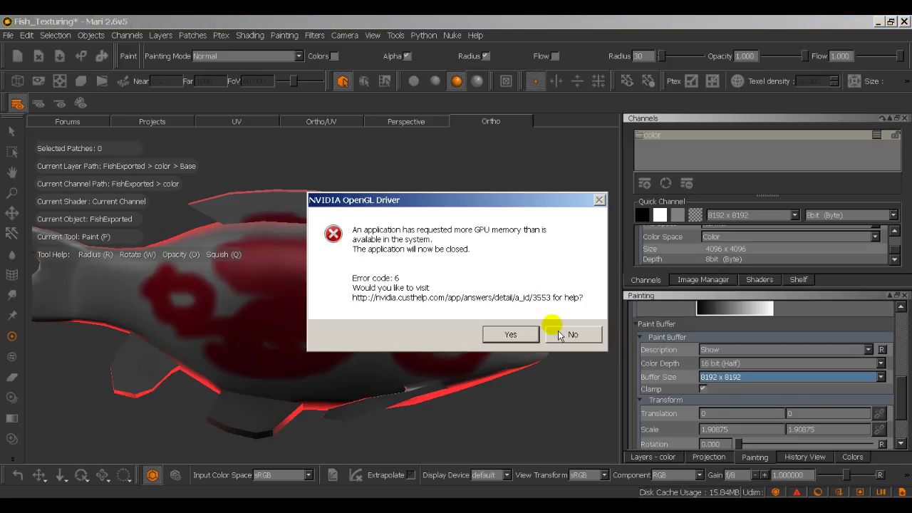
# Step: Decline both NVIDIA OpenGL error dialogs and relaunch Mari from Windows search
pyautogui.click(580, 336)
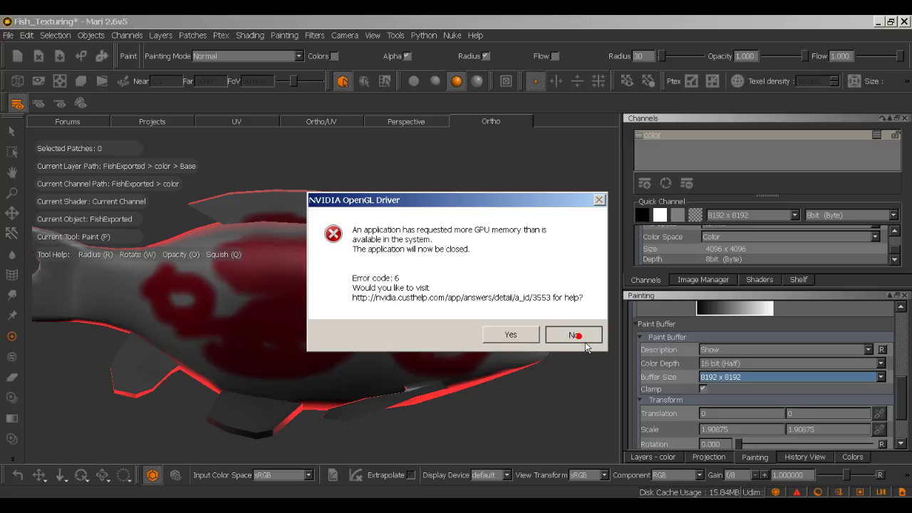
pyautogui.click(585, 349)
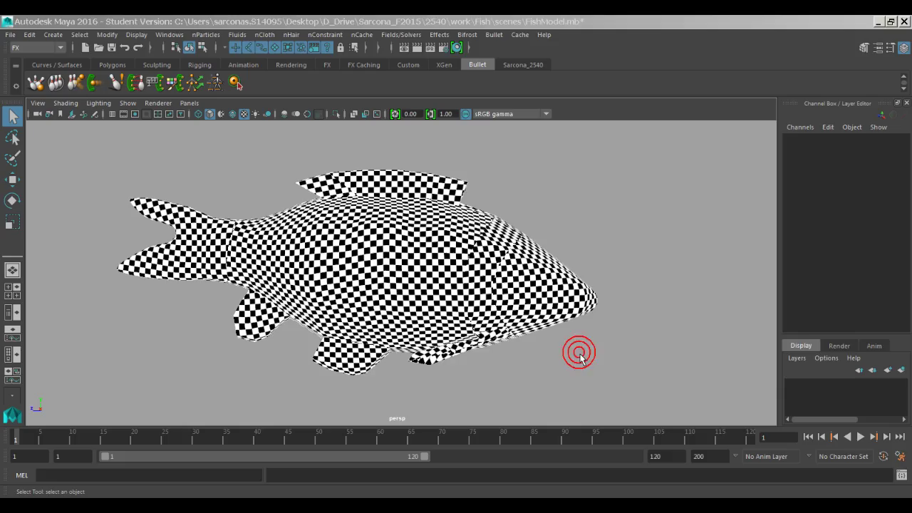
pyautogui.press('super')
pyautogui.write('mari')
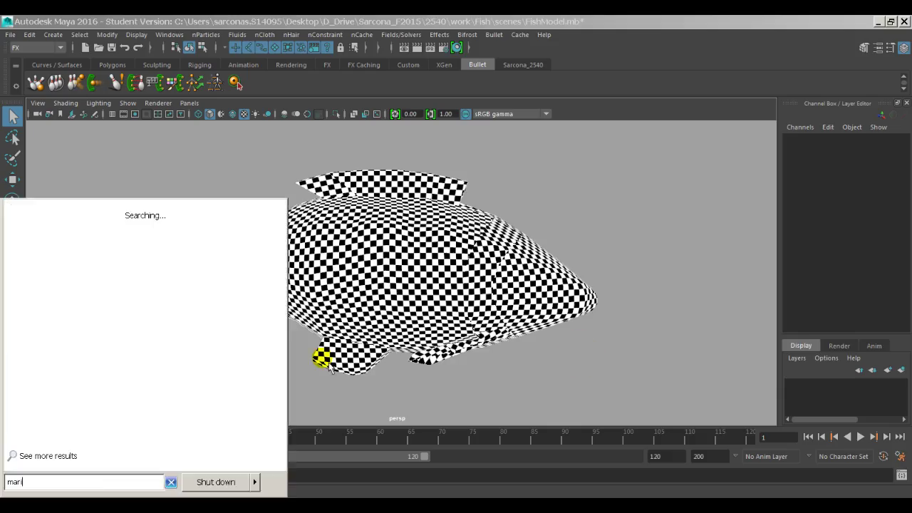
pyautogui.press('Return')
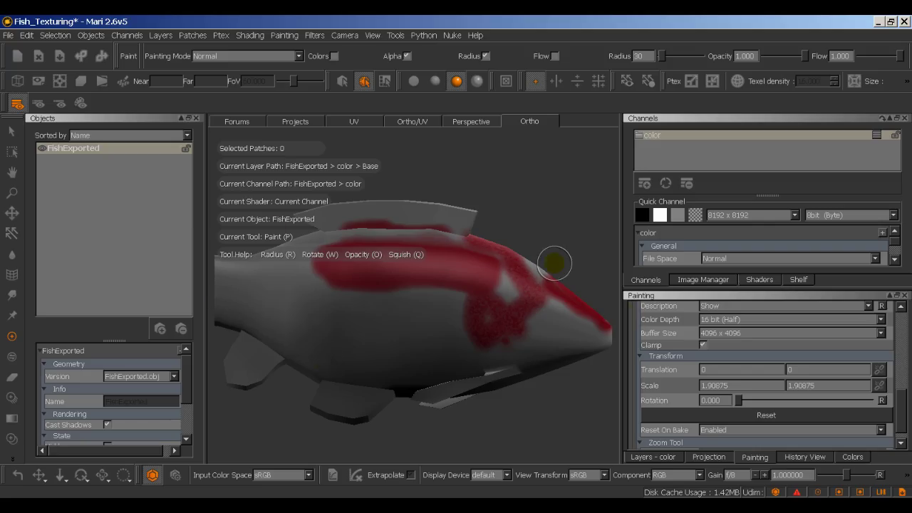
pyautogui.click(757, 335)
# Step: Set the paint Buffer Size to 4096 x 4096 and return to the Projection palette
pyautogui.click(756, 335)
pyautogui.moveTo(908, 426); pyautogui.dragTo(907, 411)
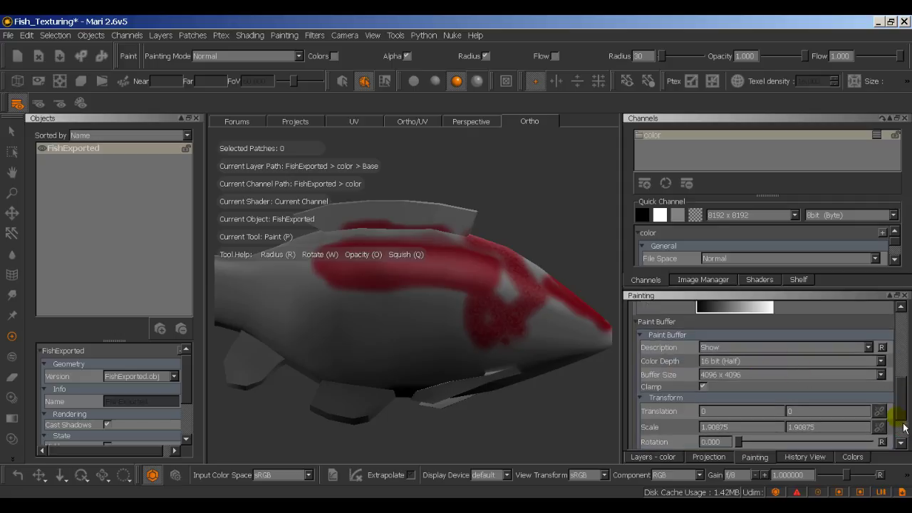
pyautogui.moveTo(903, 421)
pyautogui.mouseDown()
pyautogui.moveTo(909, 350)
pyautogui.moveTo(905, 420)
pyautogui.mouseUp()
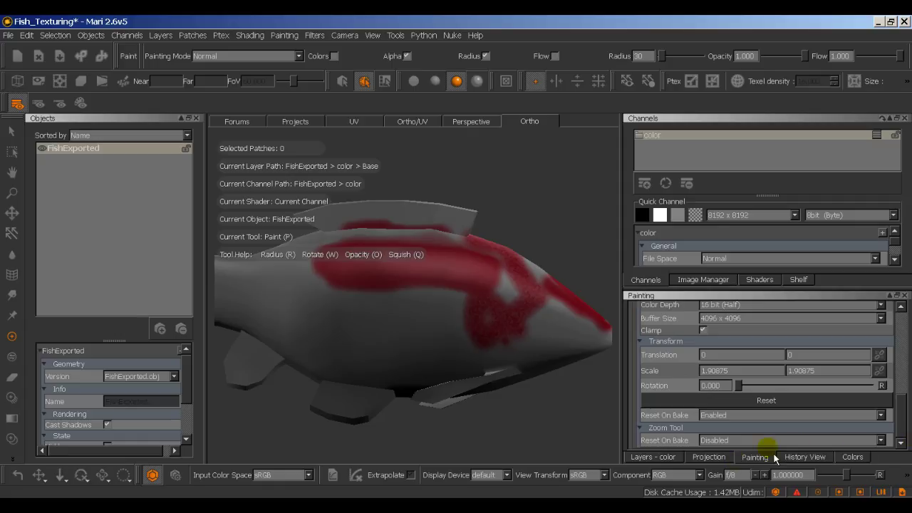
pyautogui.click(727, 459)
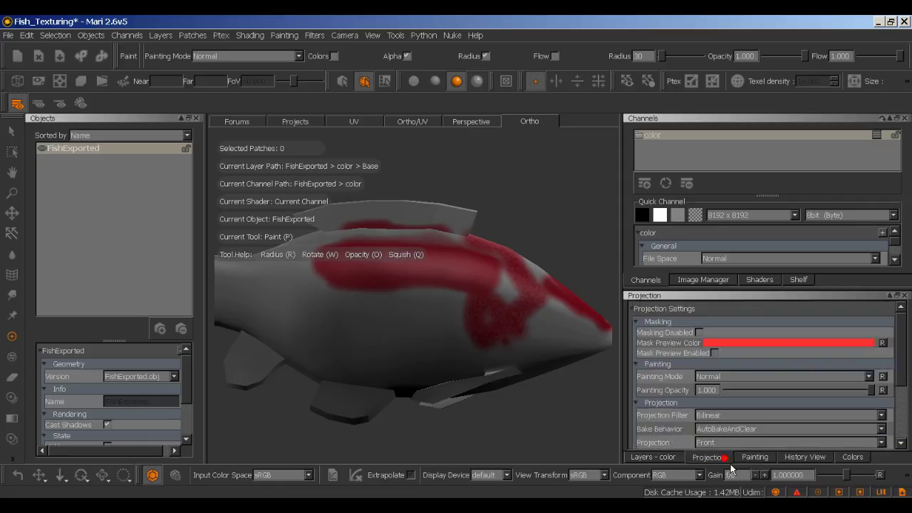
# Step: Enable Mask Preview, turn off Fractal Noise Mask, and keep the Edge Mask on
pyautogui.click(713, 353)
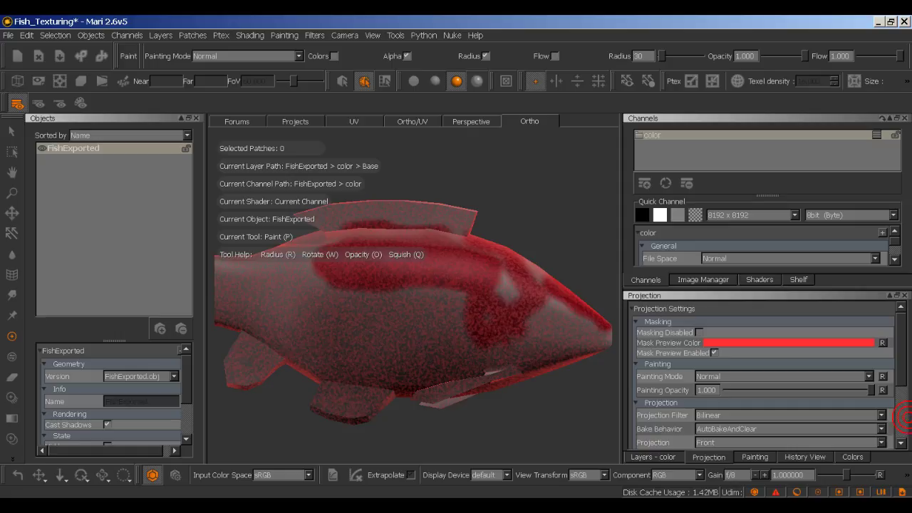
pyautogui.click(904, 416)
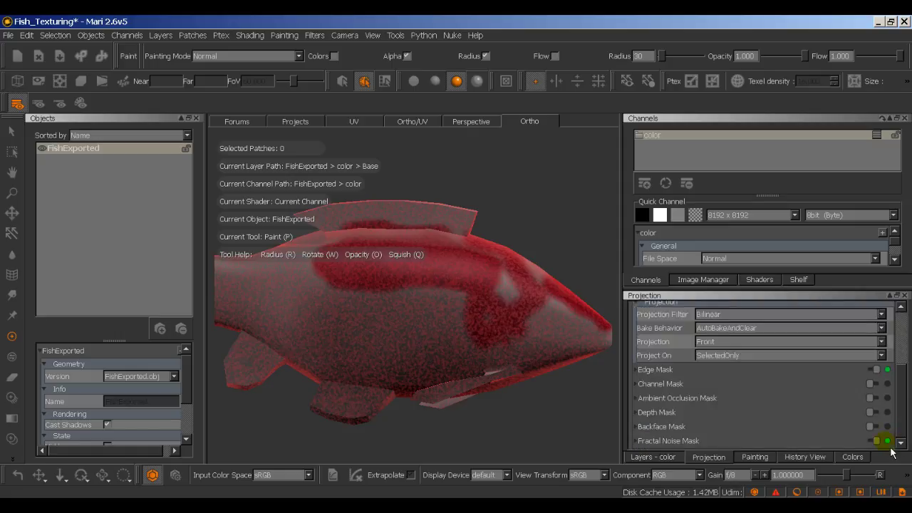
pyautogui.click(888, 441)
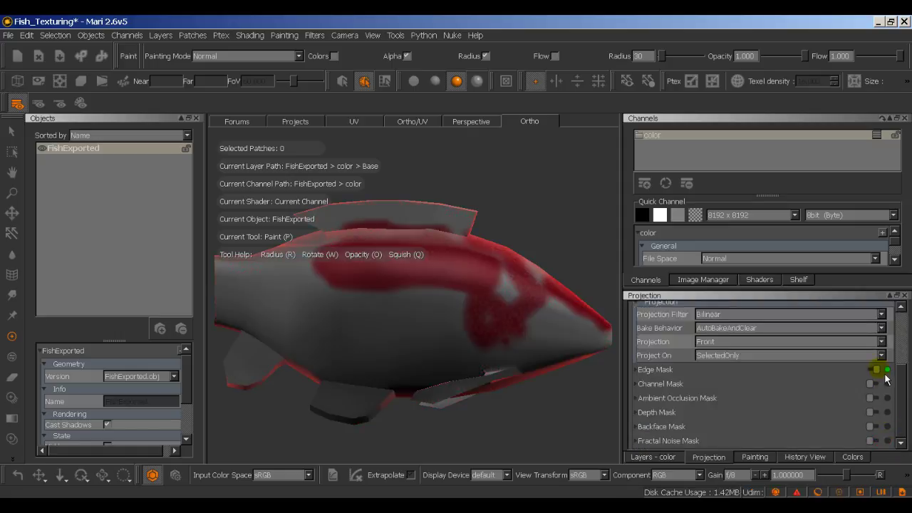
pyautogui.click(885, 371)
pyautogui.click(886, 370)
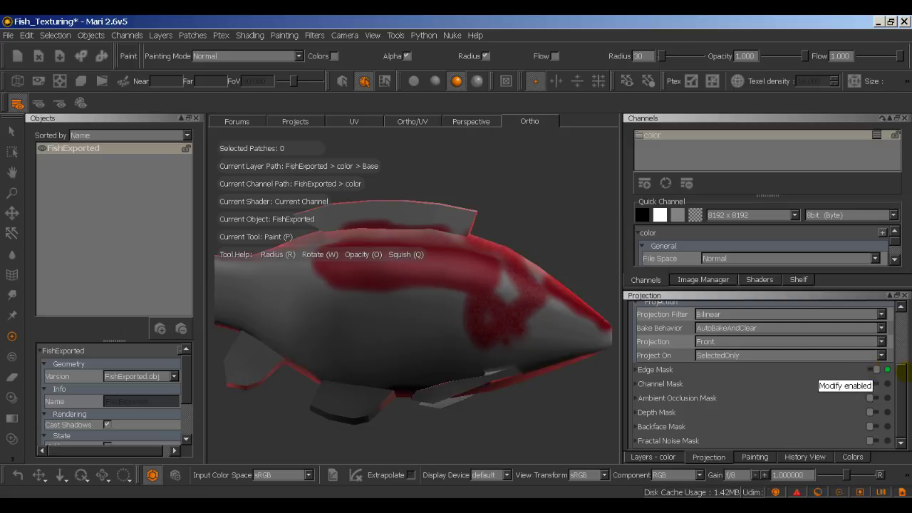
# Step: Set Project On to All and Projection to Through
pyautogui.click(882, 355)
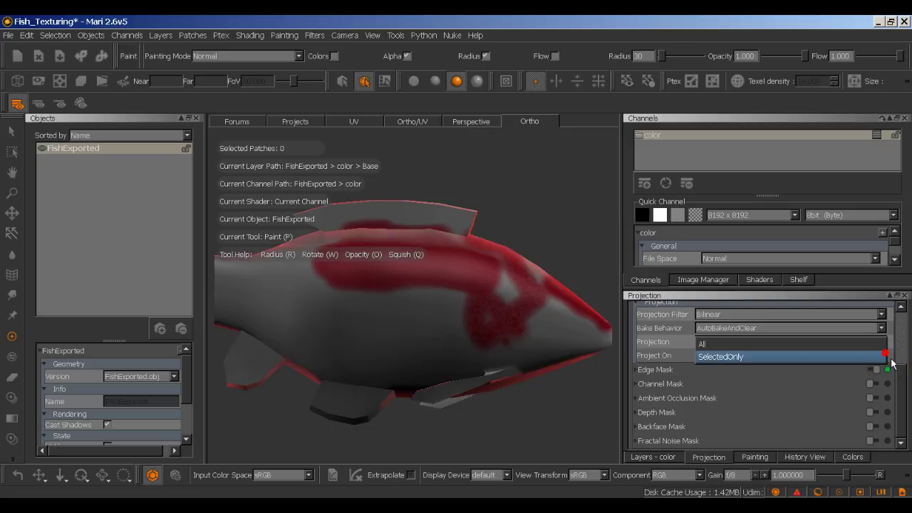
pyautogui.click(848, 346)
pyautogui.click(841, 343)
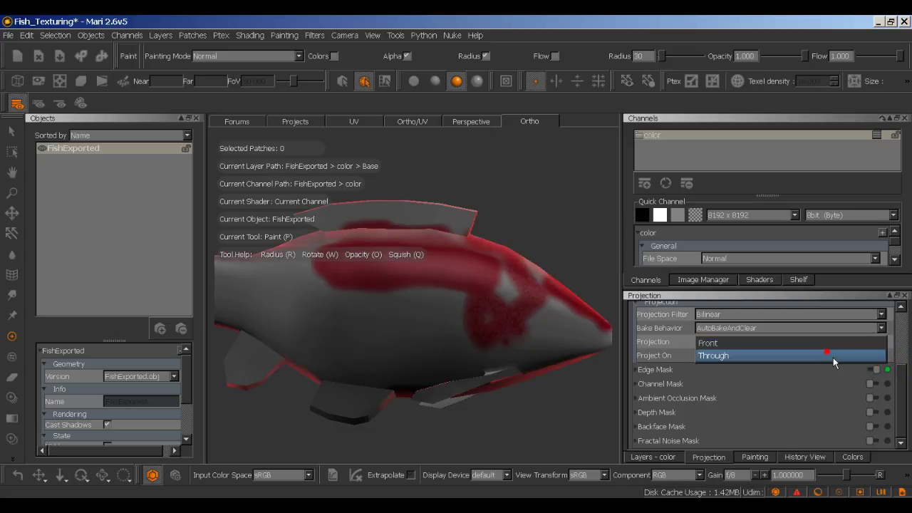
pyautogui.click(833, 358)
pyautogui.scroll(1, 903, 374)
pyautogui.scroll(2, 906, 376)
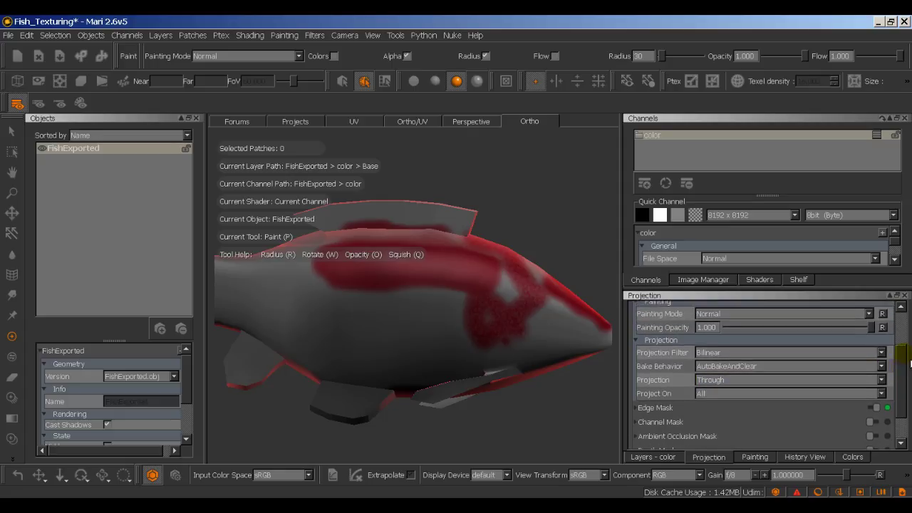
pyautogui.scroll(-3, 909, 385)
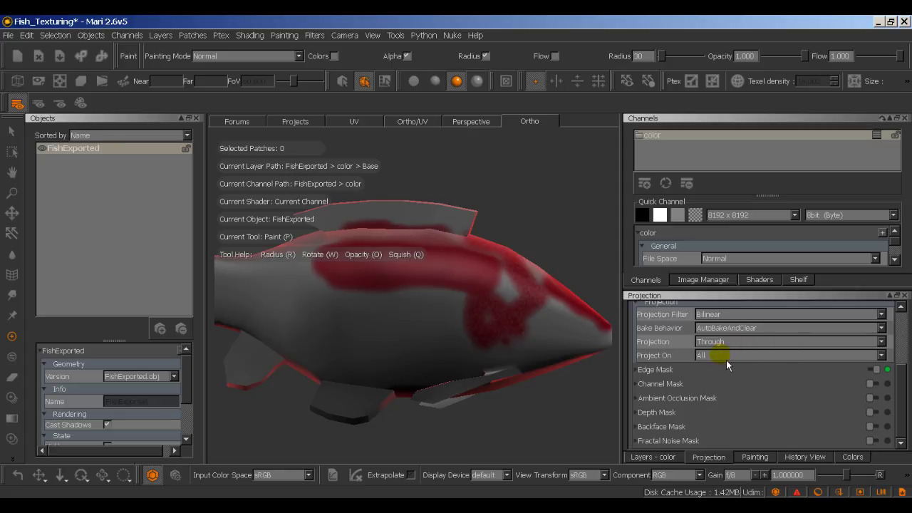
pyautogui.moveTo(902, 381); pyautogui.dragTo(900, 332)
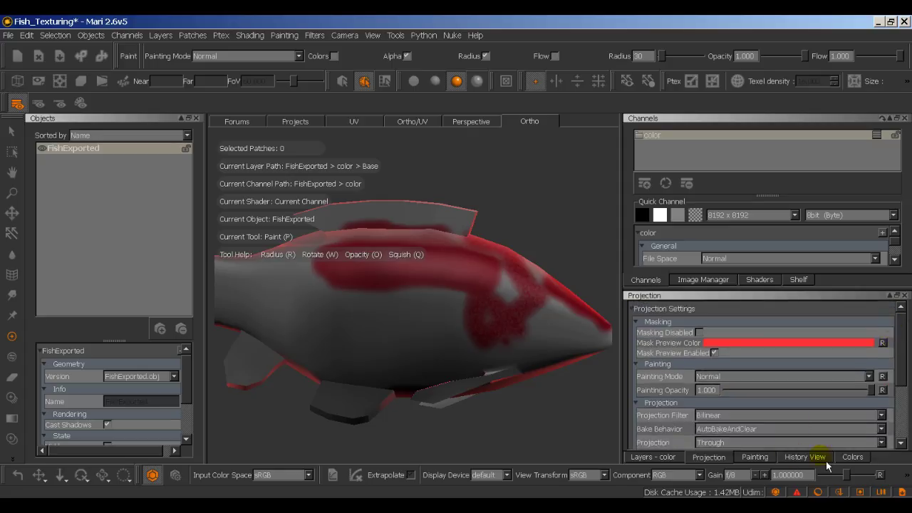
# Step: Show the color channel's layers and the Colors paint controls
pyautogui.click(675, 462)
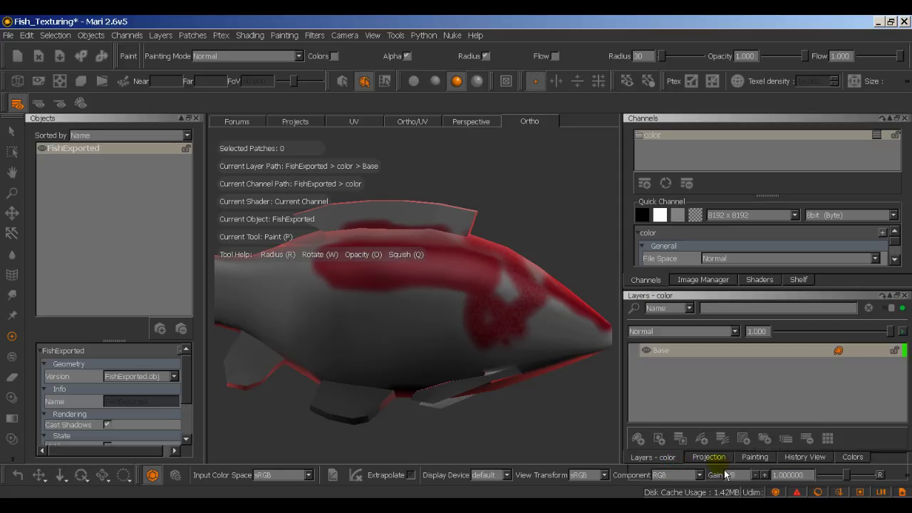
pyautogui.click(854, 457)
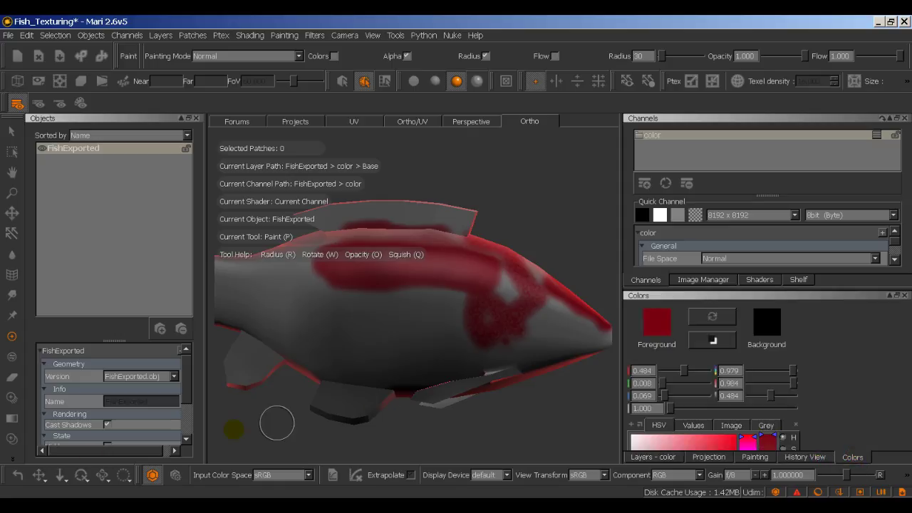
pyautogui.click(11, 461)
# Step: Set the foreground colour to purple and paint a blotch on the fish's lower flank
pyautogui.doubleClick(668, 331)
pyautogui.click(506, 239)
pyautogui.click(462, 214)
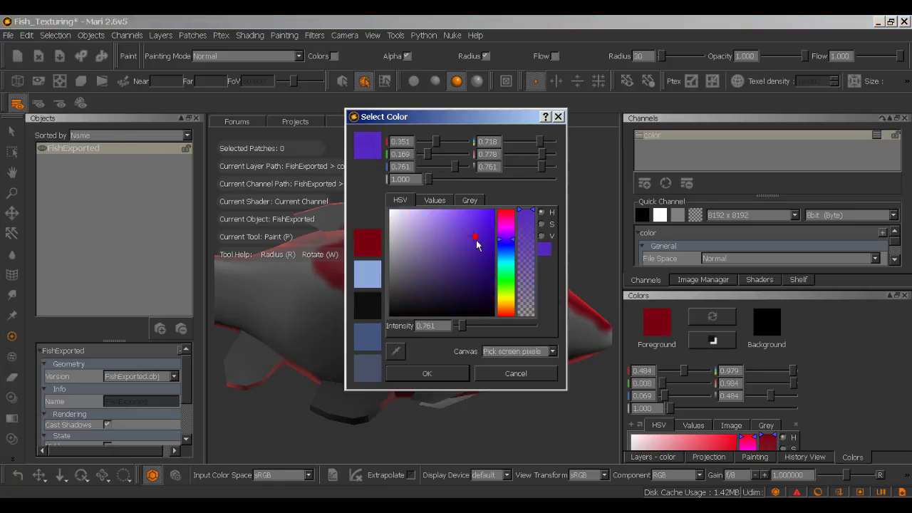
pyautogui.click(442, 365)
pyautogui.moveTo(399, 306)
pyautogui.mouseDown()
pyautogui.moveTo(358, 317)
pyautogui.moveTo(446, 317)
pyautogui.mouseUp()
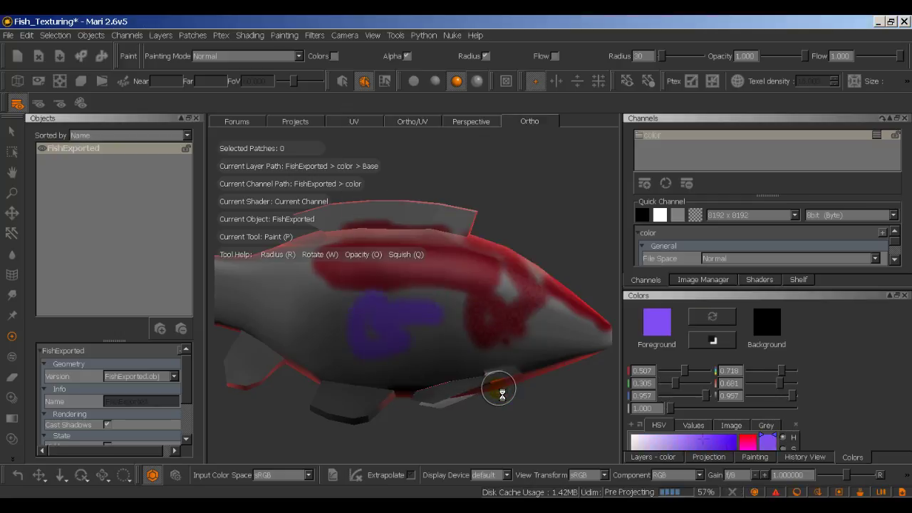
pyautogui.click(681, 459)
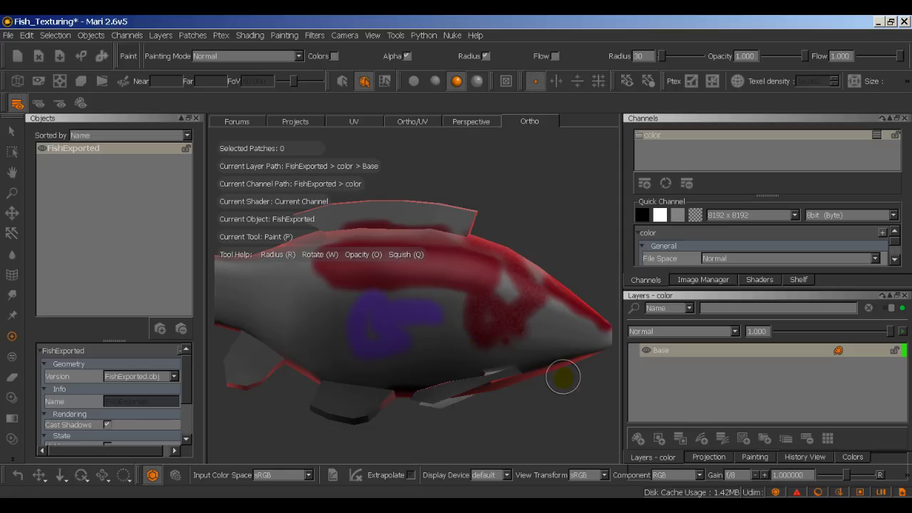
# Step: Orbit, pan and zoom in on the fish's lower fin to inspect its red-painted edge
pyautogui.keyDown('alt'); pyautogui.moveTo(563, 378); pyautogui.dragTo(531, 383); pyautogui.keyUp('alt')
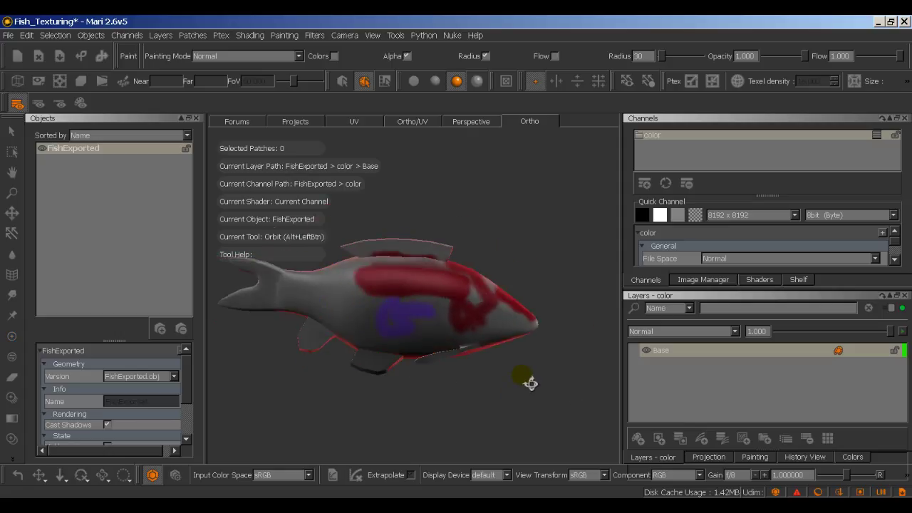
pyautogui.moveTo(513, 378)
pyautogui.keyDown('alt'); pyautogui.mouseDown(button='right')
pyautogui.moveTo(535, 393)
pyautogui.moveTo(406, 368)
pyautogui.mouseUp(button='right'); pyautogui.keyUp('alt')
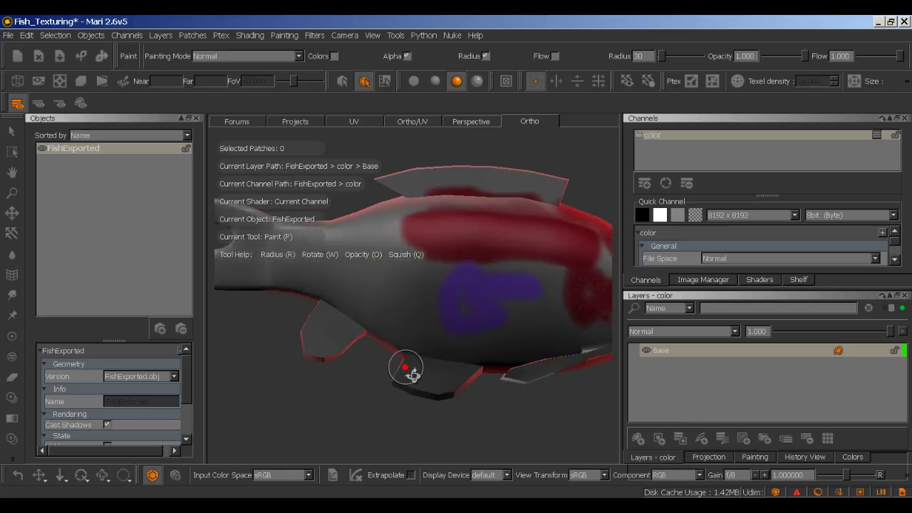
pyautogui.moveTo(406, 369)
pyautogui.keyDown('alt'); pyautogui.mouseDown()
pyautogui.moveTo(534, 360)
pyautogui.moveTo(580, 373)
pyautogui.moveTo(484, 397)
pyautogui.moveTo(399, 342)
pyautogui.mouseUp(); pyautogui.keyUp('alt')
pyautogui.keyDown('alt'); pyautogui.moveTo(399, 342); pyautogui.dragTo(409, 315, button='middle'); pyautogui.keyUp('alt')
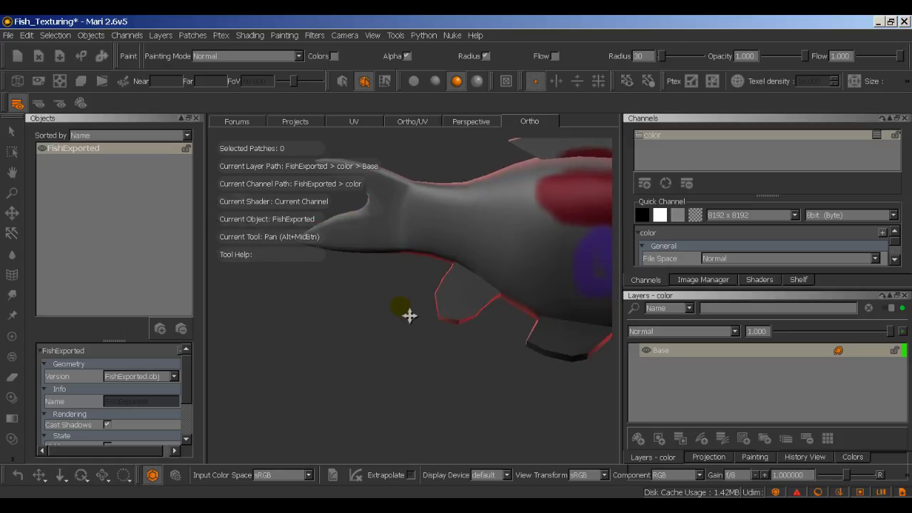
pyautogui.keyDown('alt'); pyautogui.moveTo(410, 316); pyautogui.dragTo(469, 320, button='right'); pyautogui.keyUp('alt')
pyautogui.keyDown('alt'); pyautogui.moveTo(469, 320); pyautogui.dragTo(403, 316); pyautogui.keyUp('alt')
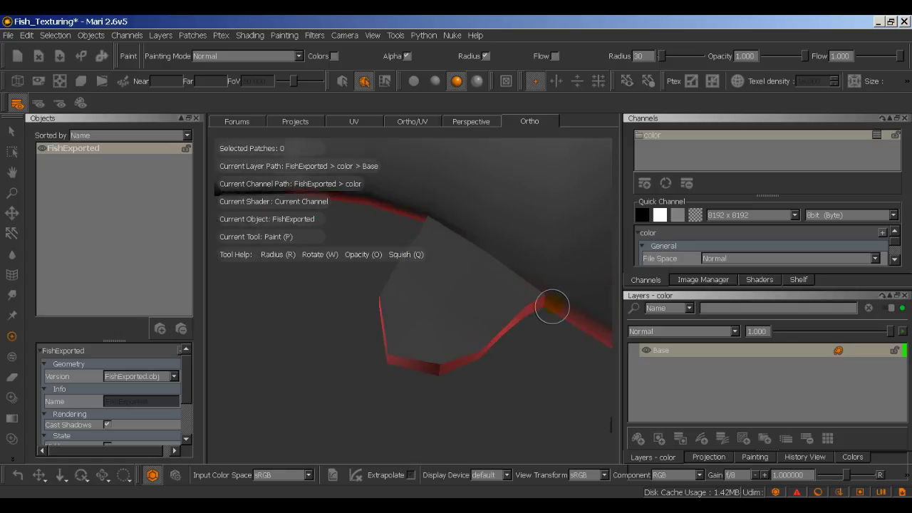
# Step: In the Maya scene, select the fish mesh and view it with smooth preview
pyautogui.hotkey('alt', 'Tab')
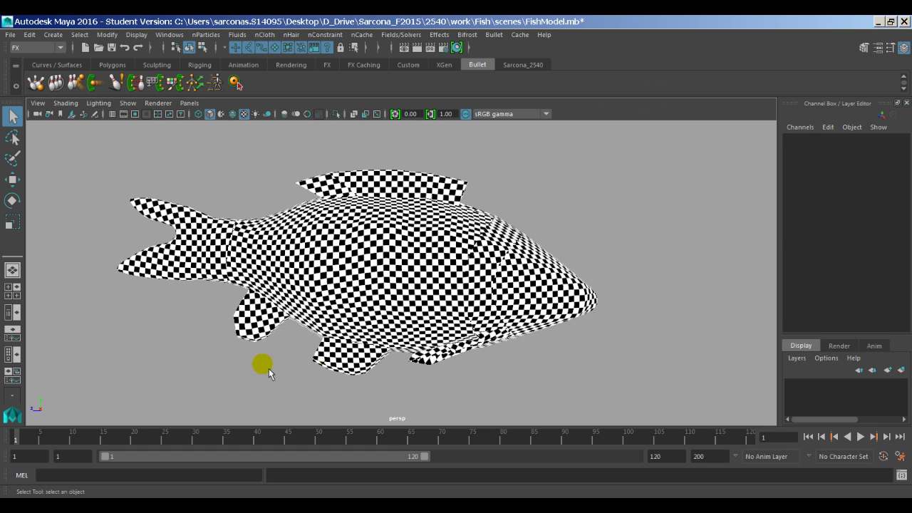
pyautogui.scroll(10, 356, 342)
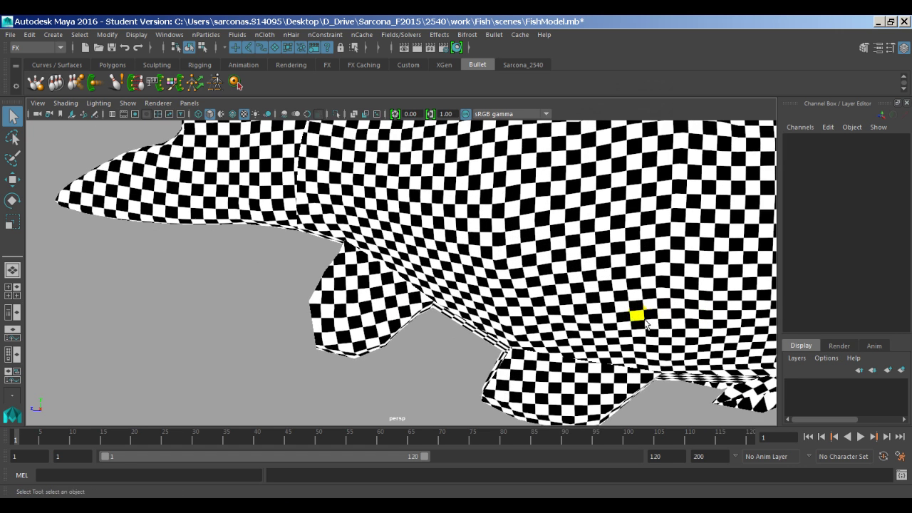
pyautogui.press('3')
pyautogui.click(456, 295)
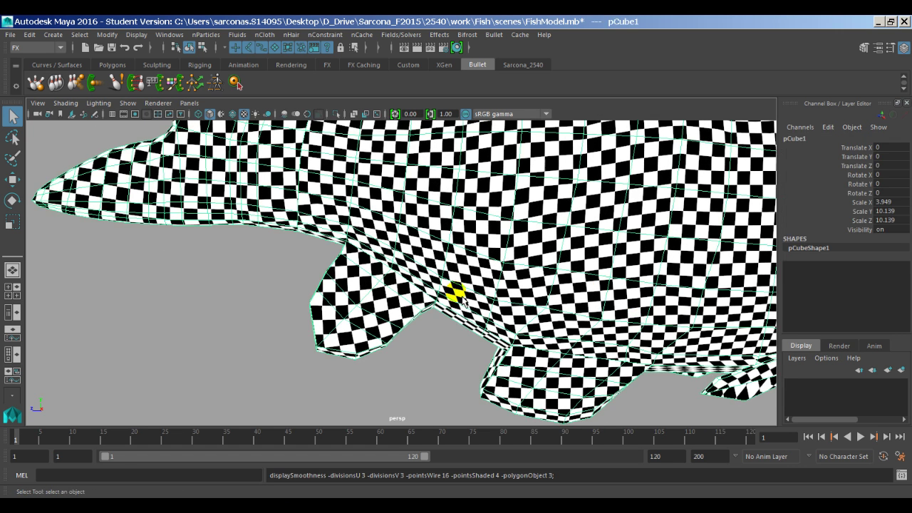
pyautogui.keyDown('alt'); pyautogui.moveTo(418, 357); pyautogui.dragTo(350, 312); pyautogui.keyUp('alt')
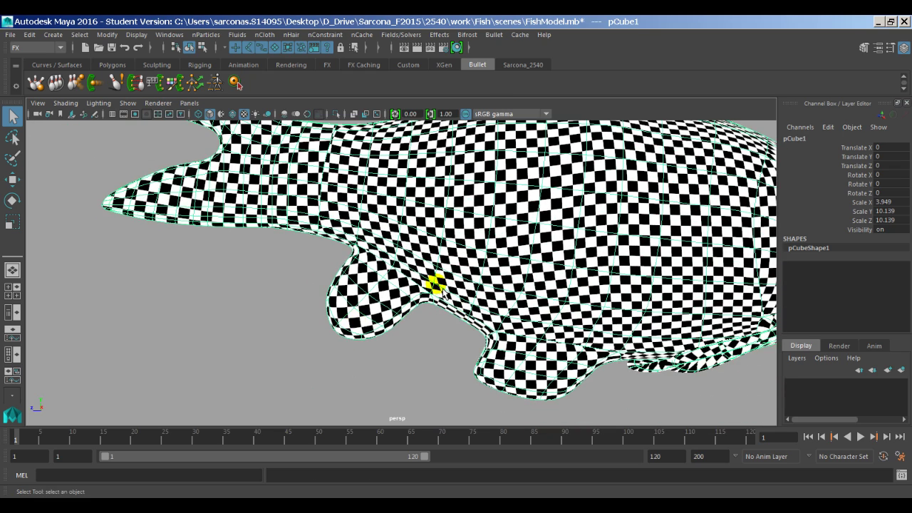
# Step: Compare smooth and unsmoothed displays with keys 1 and 3, leaving the fish unsmoothed
pyautogui.press('1')
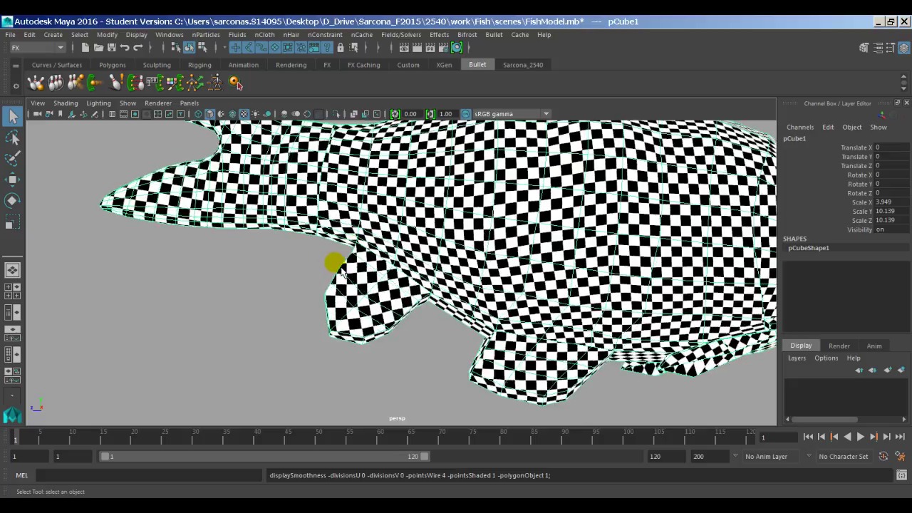
pyautogui.press('3')
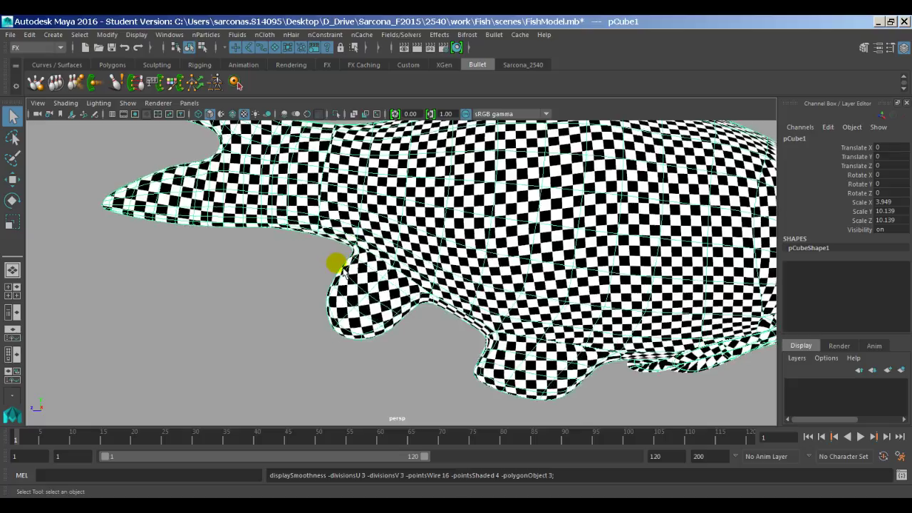
pyautogui.press('1')
pyautogui.press('3')
pyautogui.press('1')
pyautogui.press('3')
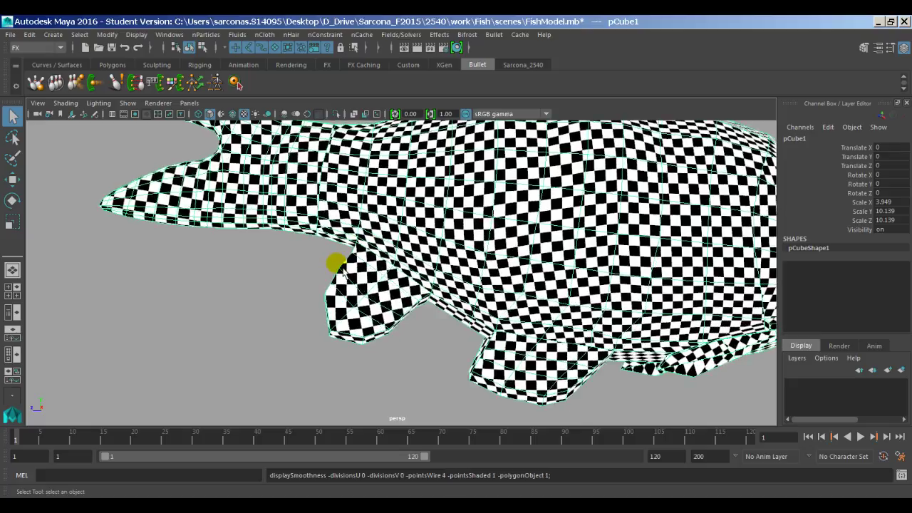
pyautogui.press('1')
pyautogui.press('3')
pyautogui.press('1')
pyautogui.hotkey('alt', 'Tab')
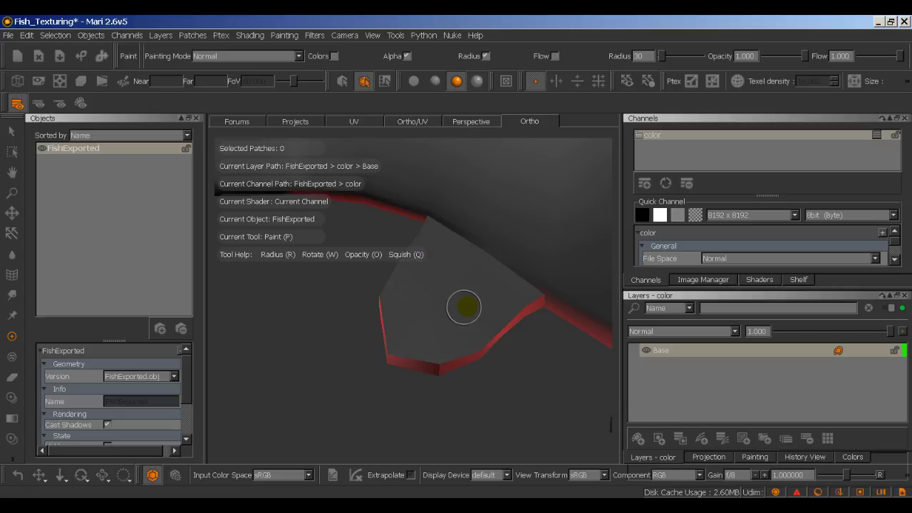
# Step: Frame the whole fish, switch to Paint mode, close the Objects palette and enable patch selection
pyautogui.keyDown('alt'); pyautogui.moveTo(576, 392); pyautogui.dragTo(411, 368, button='right'); pyautogui.keyUp('alt')
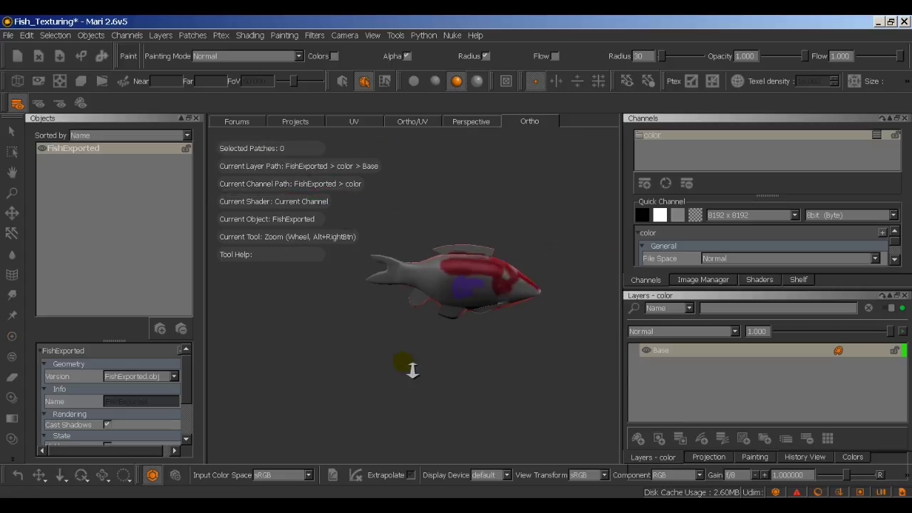
pyautogui.moveTo(412, 368)
pyautogui.keyDown('alt'); pyautogui.mouseDown()
pyautogui.moveTo(271, 367)
pyautogui.moveTo(476, 359)
pyautogui.moveTo(430, 367)
pyautogui.mouseUp(); pyautogui.keyUp('alt')
pyautogui.press('p')
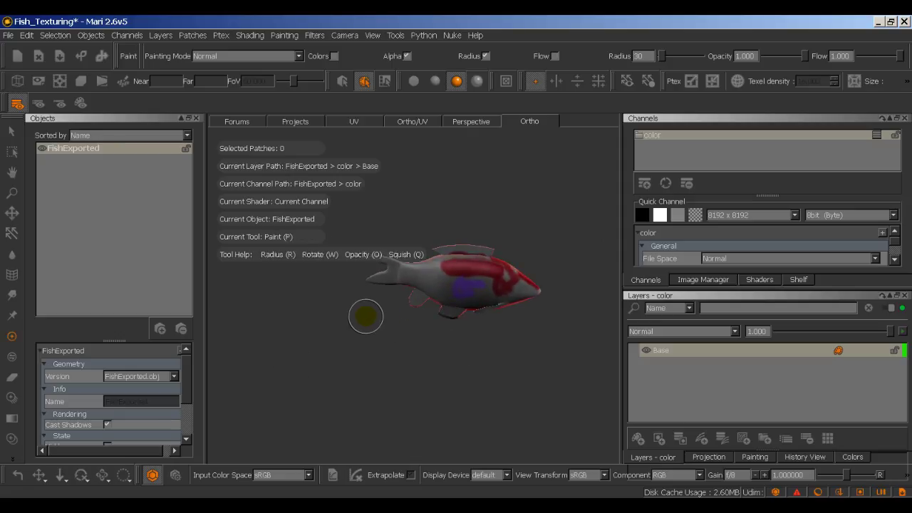
pyautogui.keyDown('alt'); pyautogui.moveTo(292, 283); pyautogui.dragTo(295, 332); pyautogui.keyUp('alt')
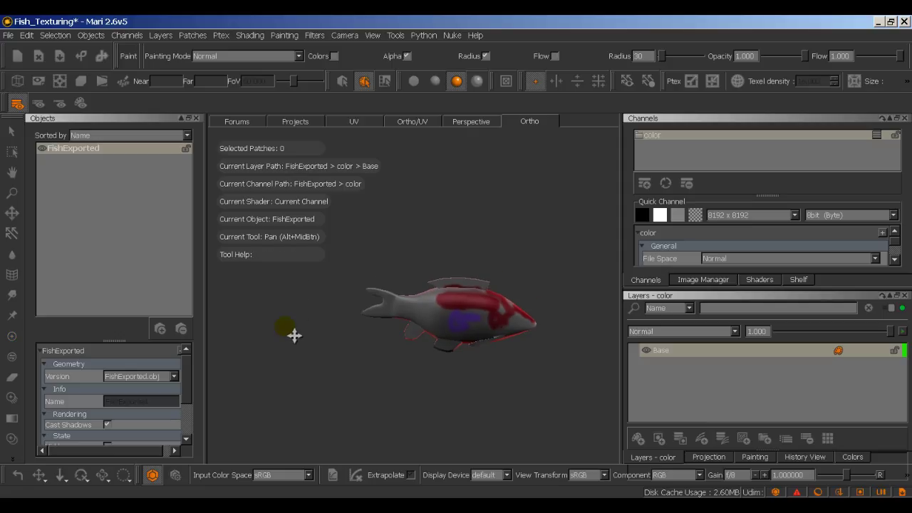
pyautogui.click(197, 118)
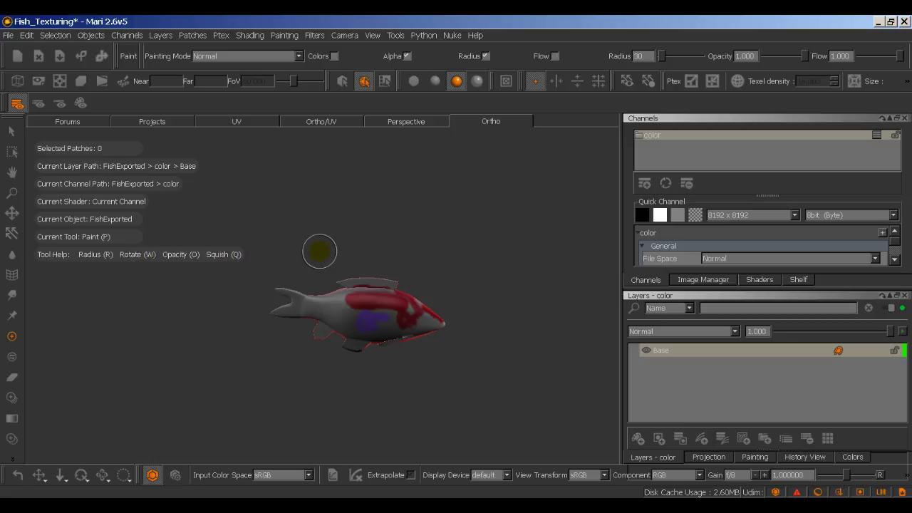
pyautogui.click(362, 82)
pyautogui.click(64, 480)
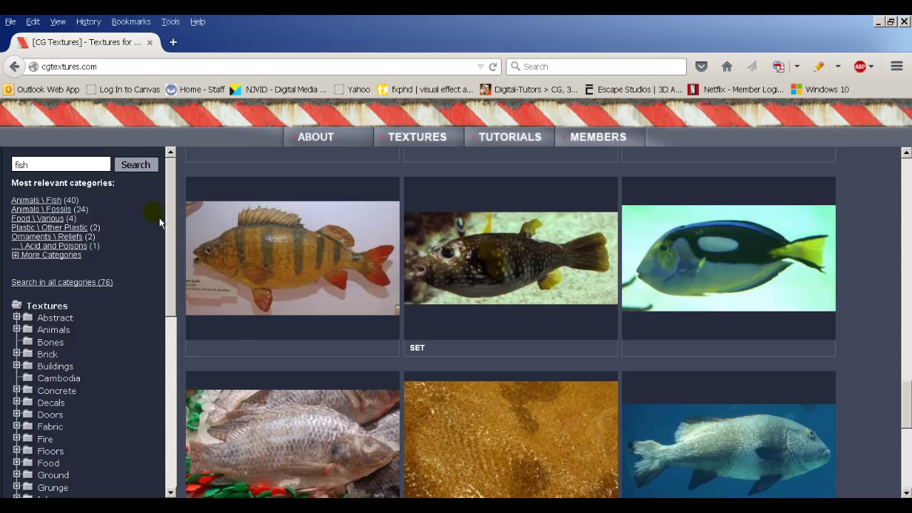
pyautogui.scroll(-1, 501, 284)
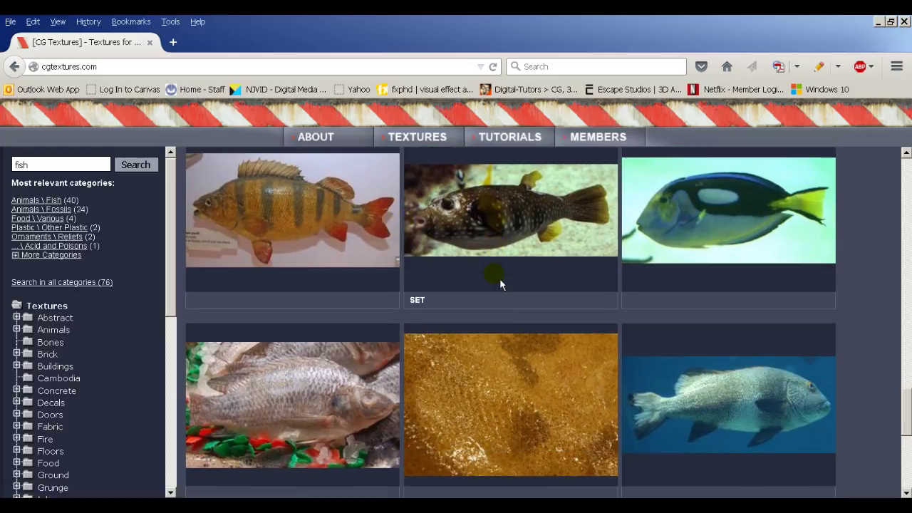
pyautogui.scroll(1, 484, 271)
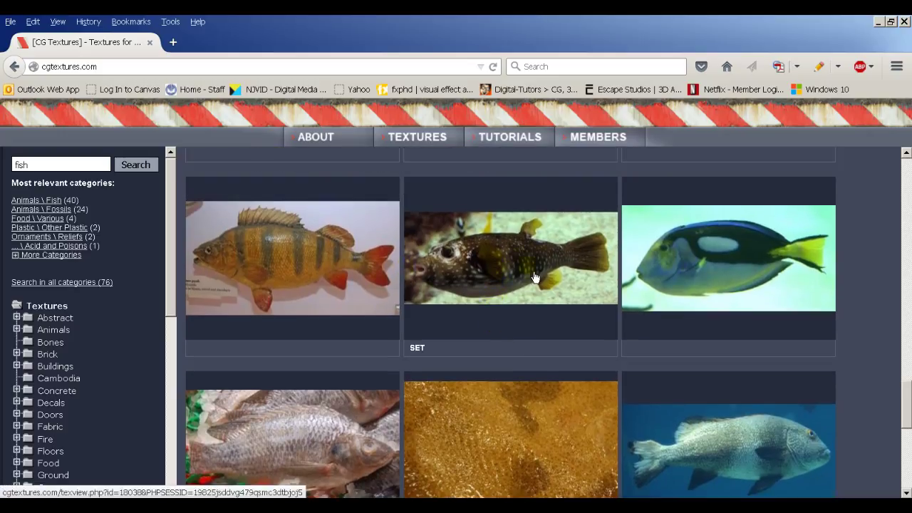
pyautogui.hotkey('alt', 'Tab')
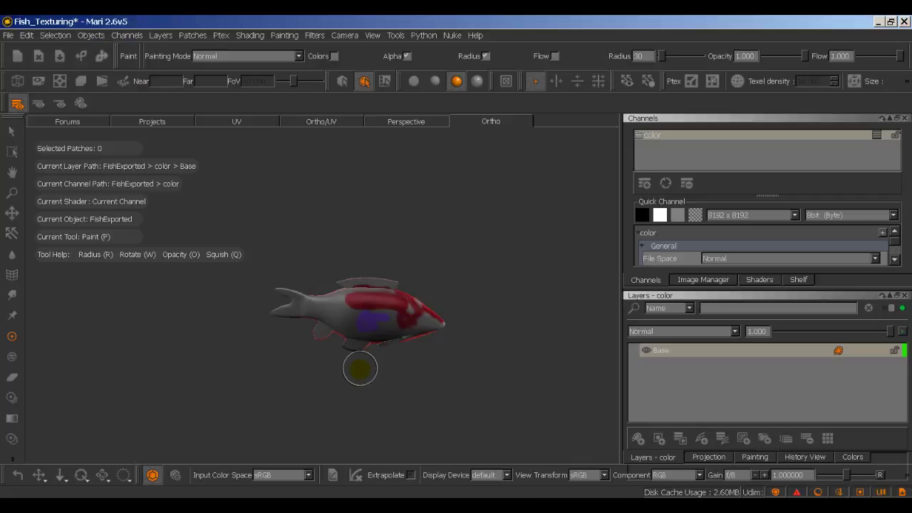
# Step: Orbit, zoom and pan across the fish's painted patches, then bring the CGTextures results back
pyautogui.keyDown('alt'); pyautogui.moveTo(360, 368); pyautogui.dragTo(336, 368); pyautogui.keyUp('alt')
pyautogui.scroll(5, 387, 368)
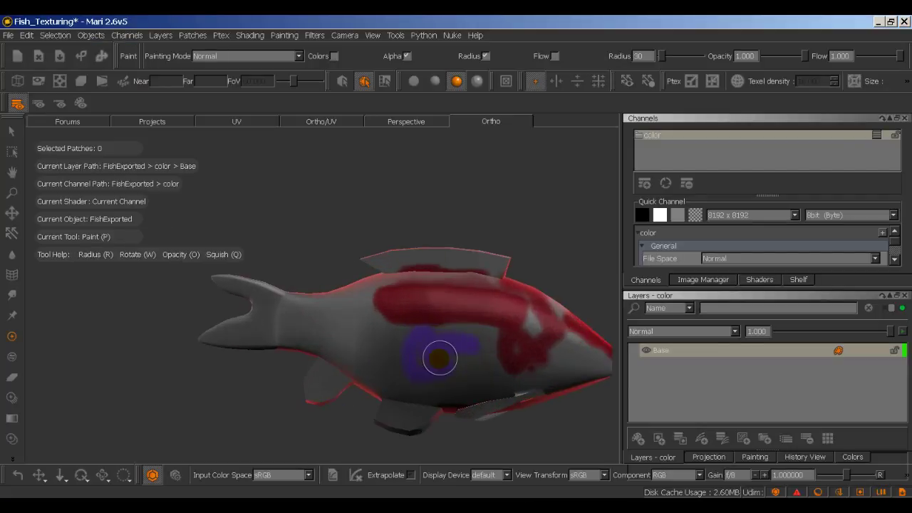
pyautogui.keyDown('alt'); pyautogui.moveTo(400, 356); pyautogui.dragTo(364, 340, button='middle'); pyautogui.keyUp('alt')
pyautogui.hotkey('alt', 'Tab')
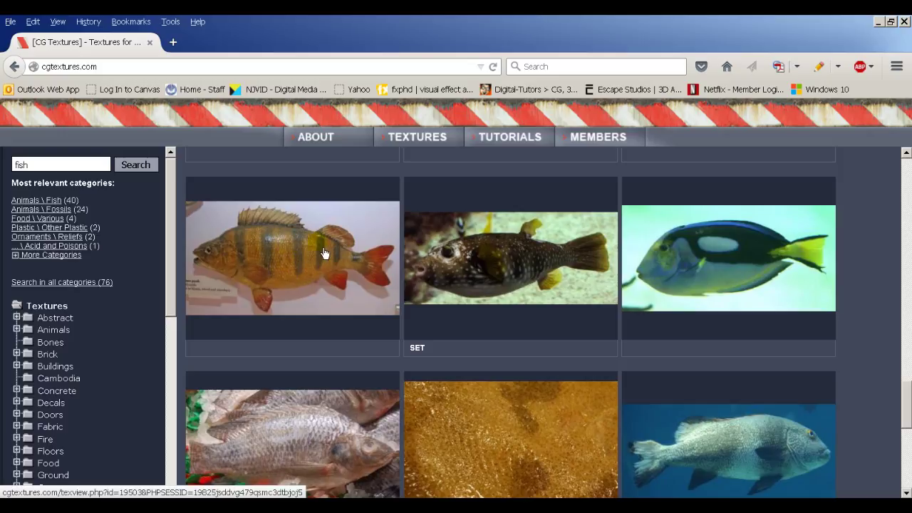
# Step: Scroll through the first page of fish results, then browse page 2
pyautogui.scroll(-3, 290, 253)
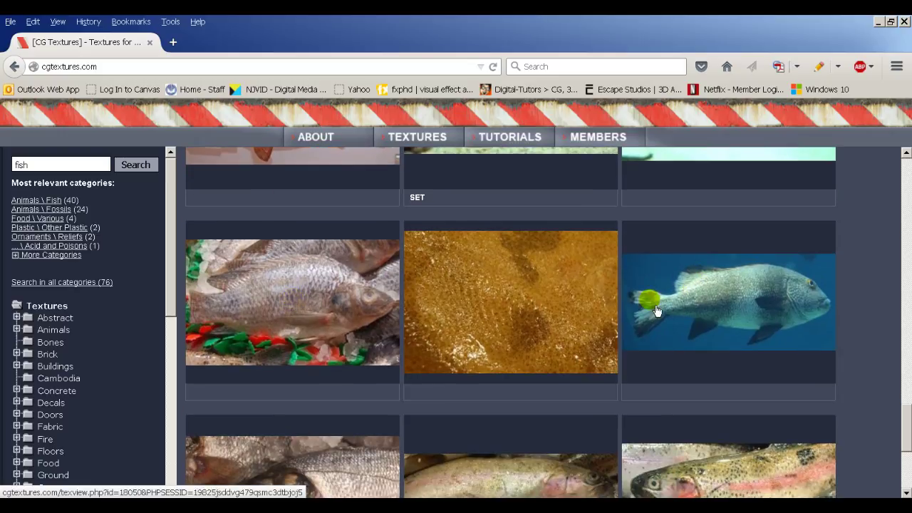
pyautogui.scroll(-4, 641, 307)
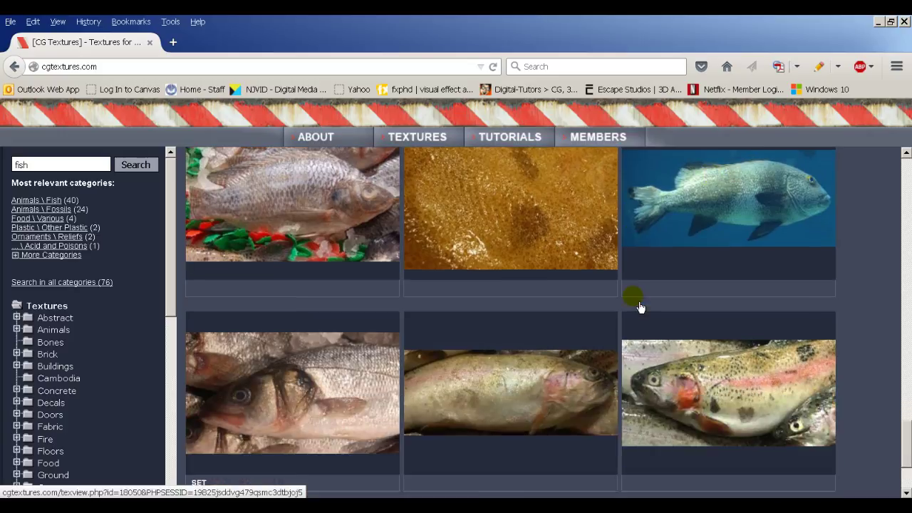
pyautogui.scroll(-2, 472, 345)
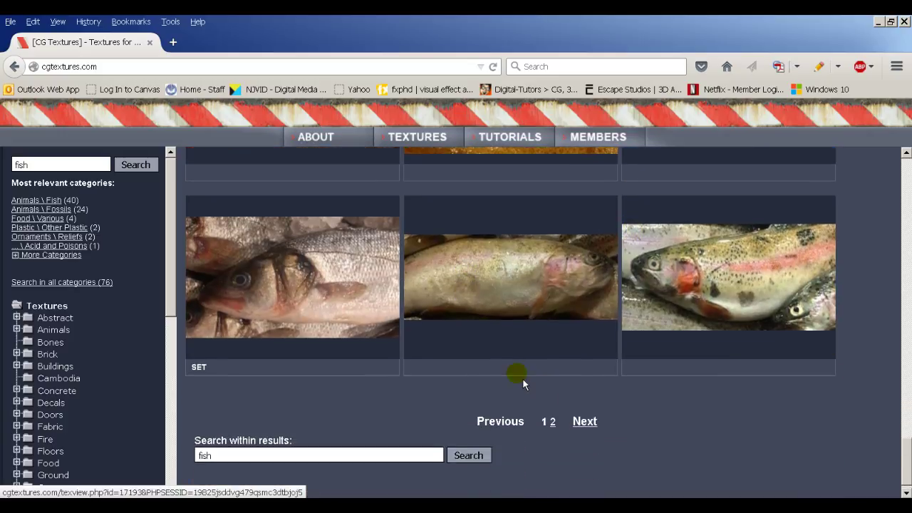
pyautogui.click(589, 416)
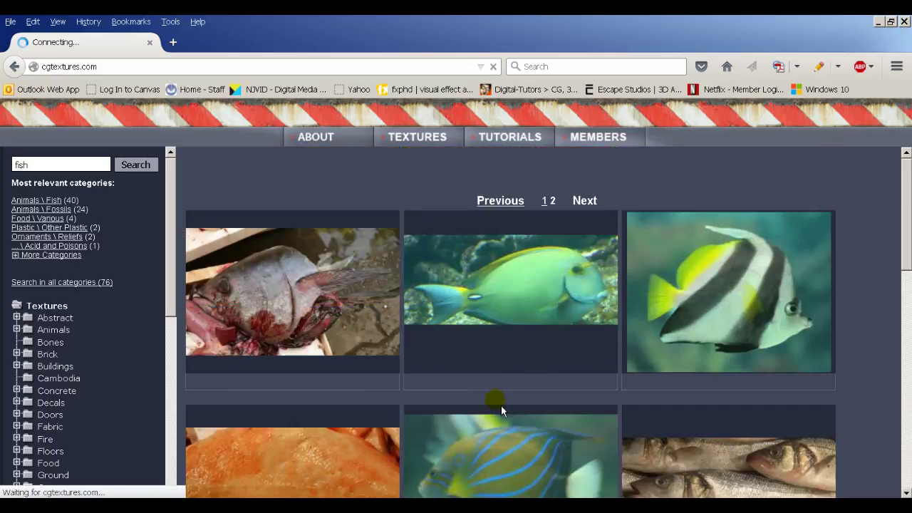
pyautogui.scroll(-4, 500, 407)
pyautogui.scroll(-2, 501, 419)
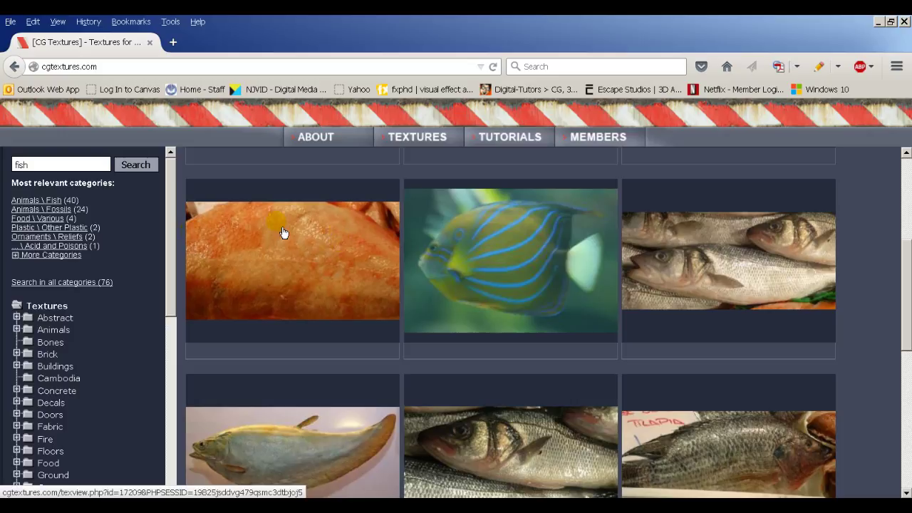
pyautogui.scroll(-6, 335, 250)
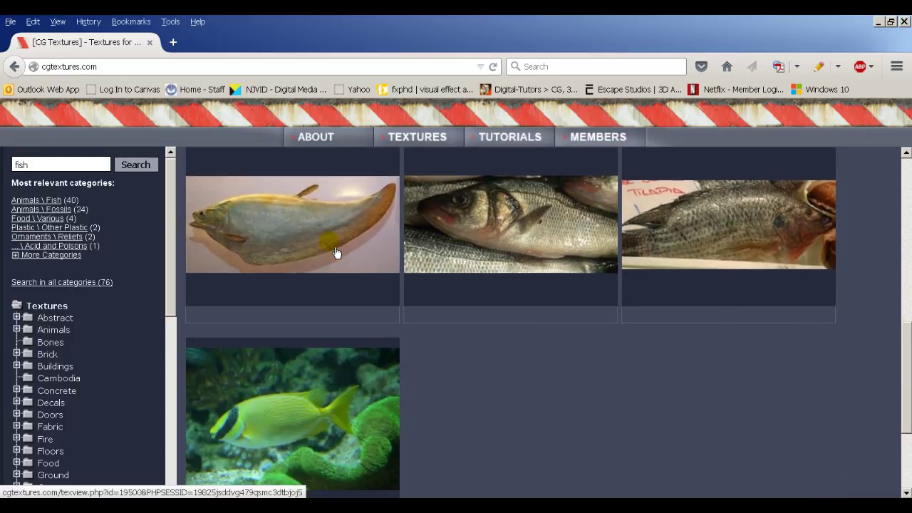
pyautogui.scroll(-2, 289, 338)
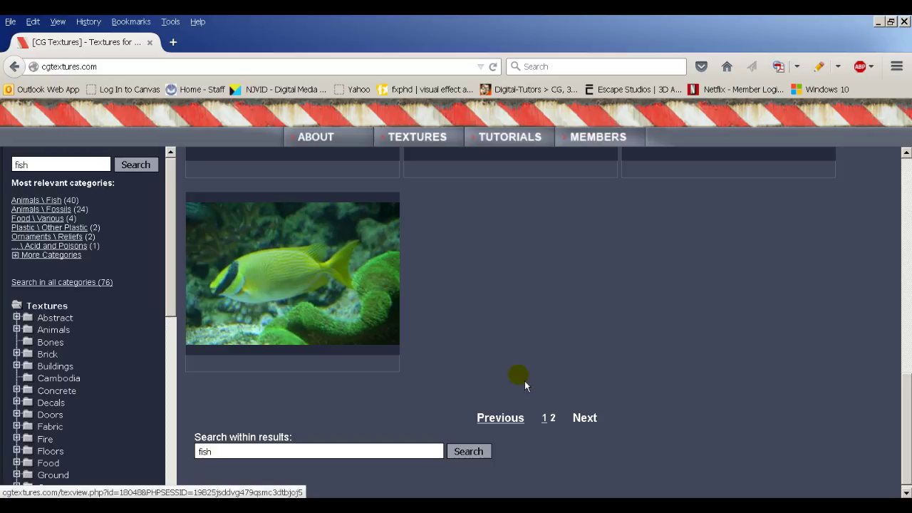
# Step: Return to page 1 of the fish results and scroll down through it
pyautogui.click(545, 418)
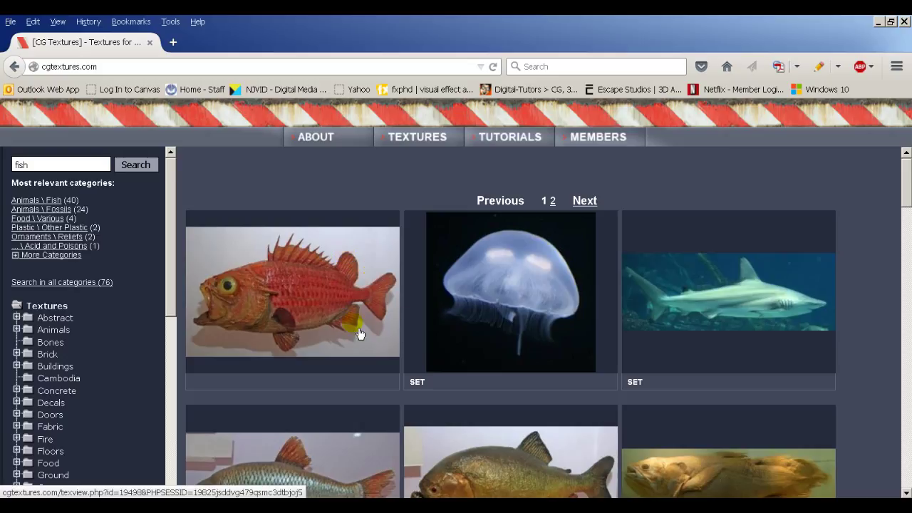
pyautogui.scroll(-2, 288, 305)
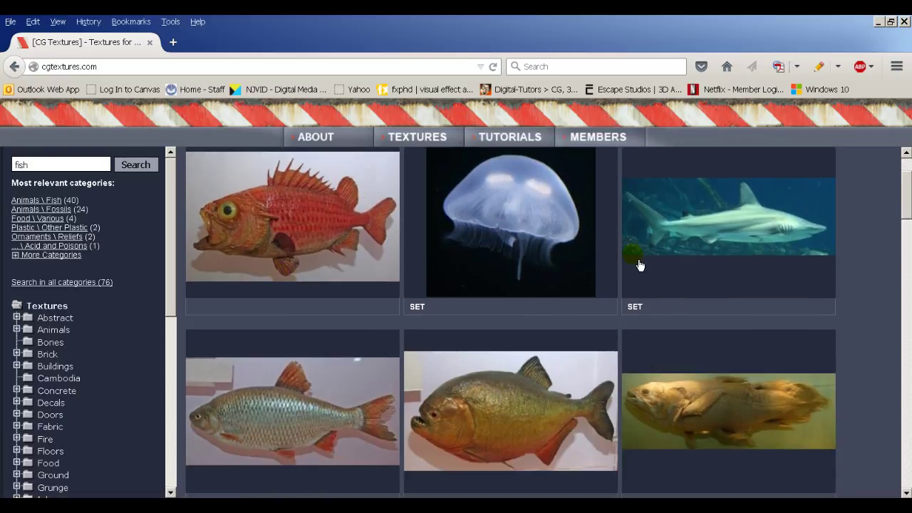
pyautogui.scroll(-5, 712, 328)
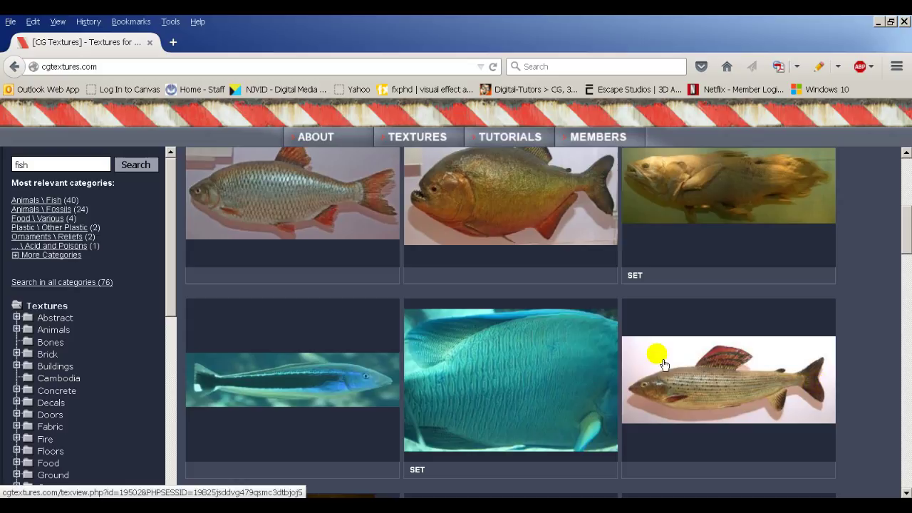
pyautogui.scroll(-4, 655, 365)
pyautogui.scroll(-2, 546, 301)
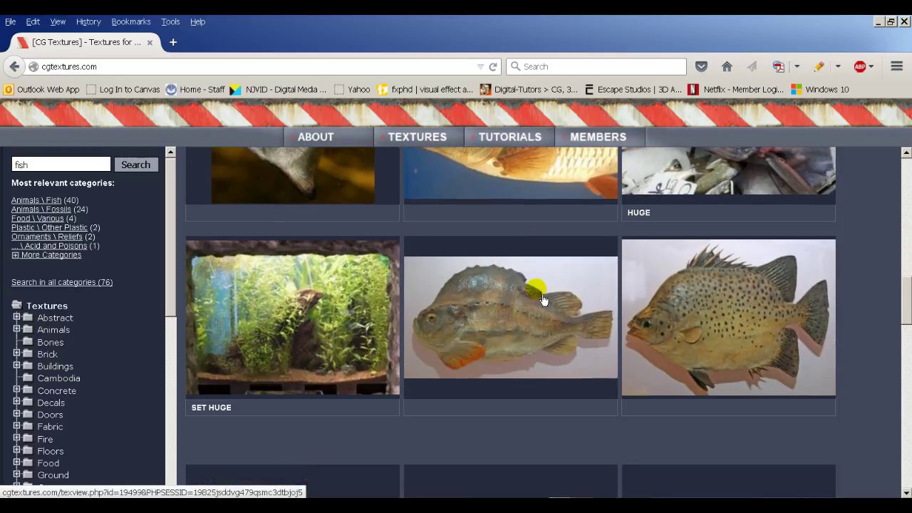
pyautogui.scroll(-3, 464, 326)
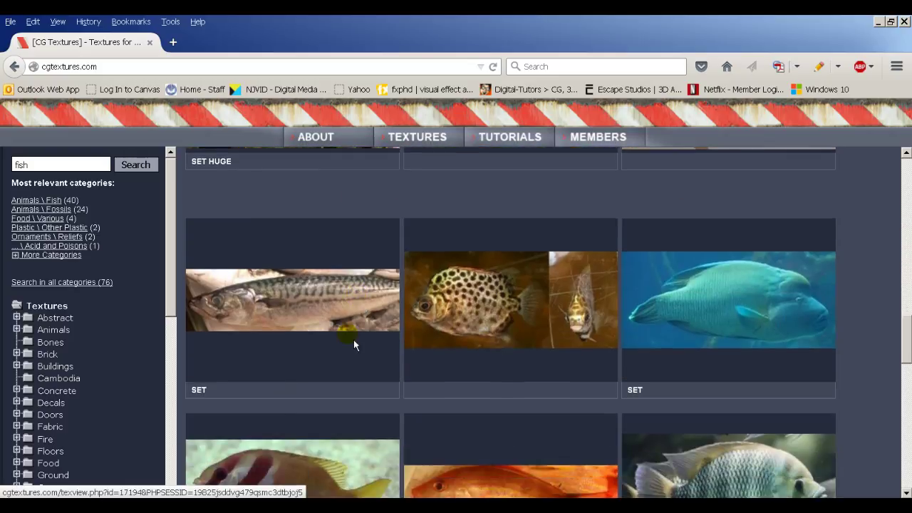
pyautogui.scroll(-3, 349, 335)
pyautogui.scroll(-2, 468, 307)
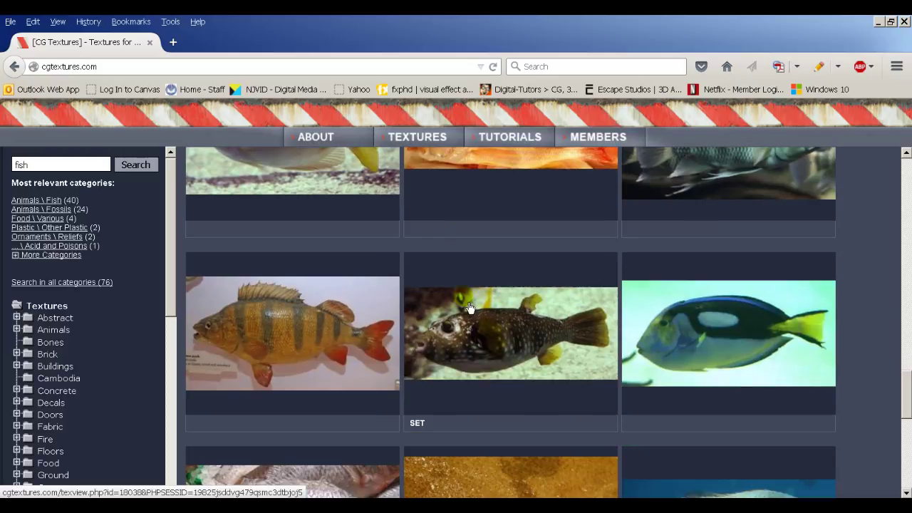
# Step: Log in to CG Textures with the member username and password
pyautogui.moveTo(592, 137)
pyautogui.click(573, 183)
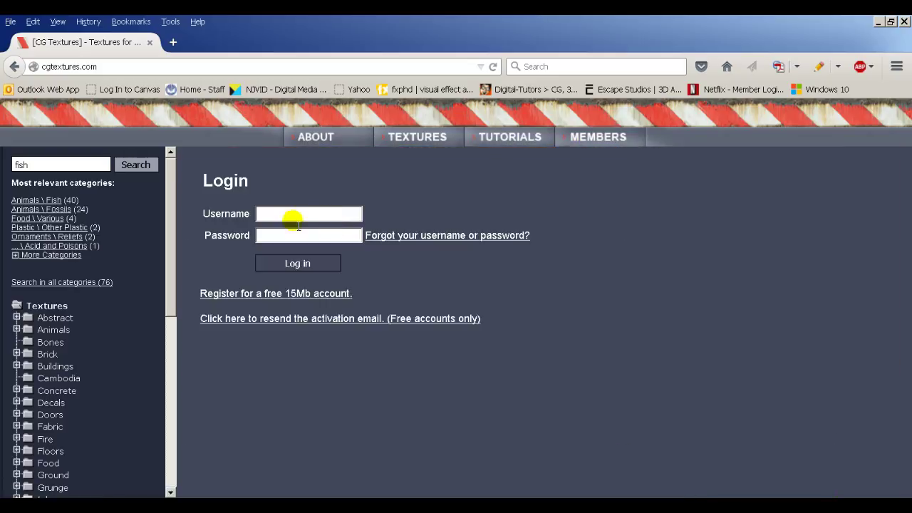
pyautogui.click(292, 214)
pyautogui.write('sar****')
pyautogui.press('Return')
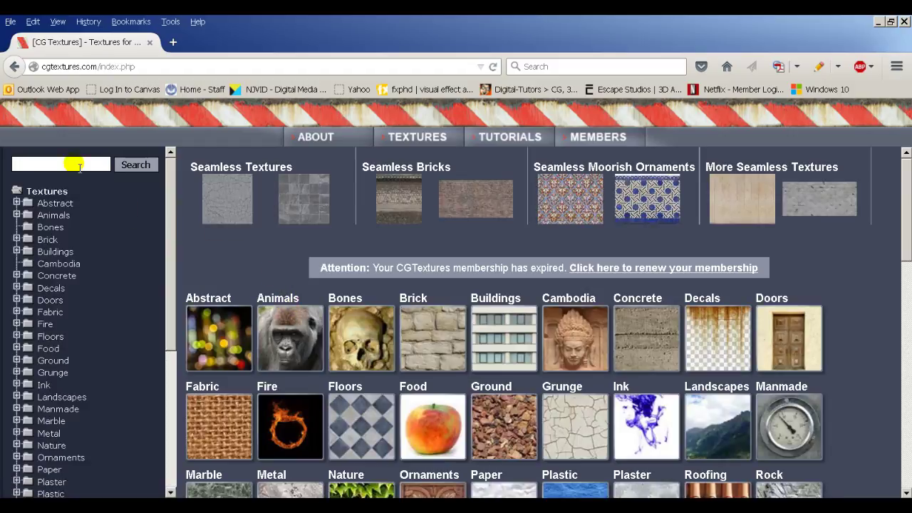
# Step: Search the site for 'fish' and narrow results to the Animals \ Fish category
pyautogui.click(79, 167)
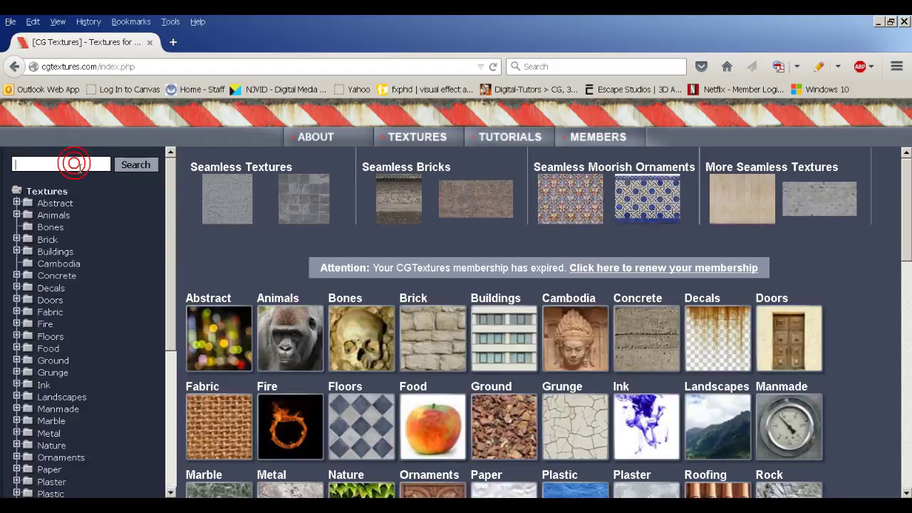
pyautogui.write('fish')
pyautogui.press('Return')
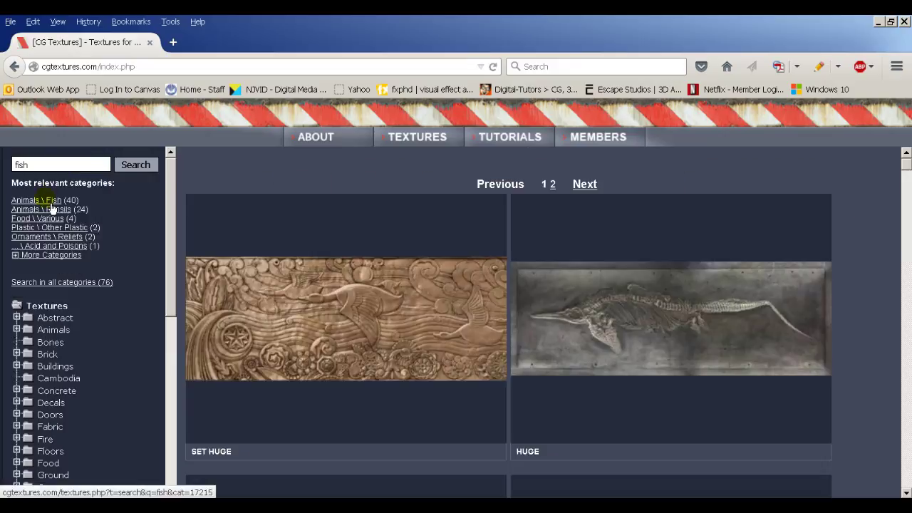
pyautogui.click(51, 204)
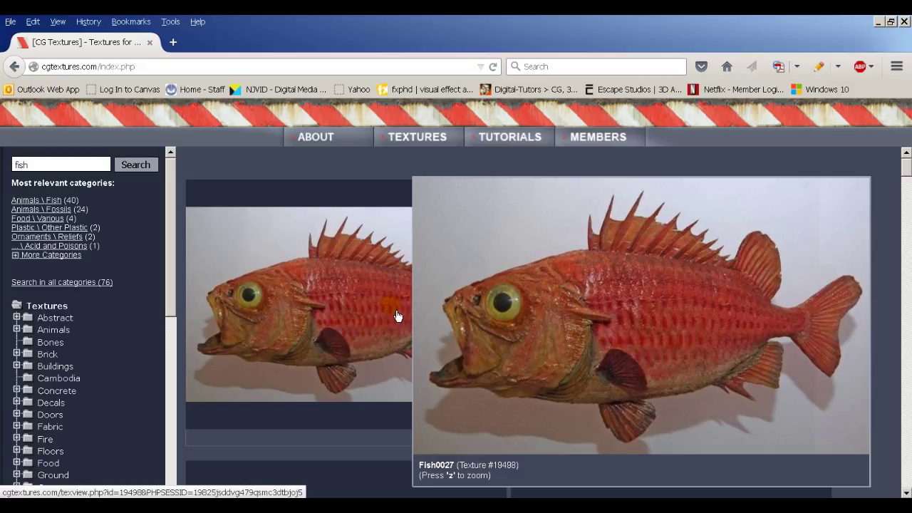
pyautogui.scroll(-3, 398, 316)
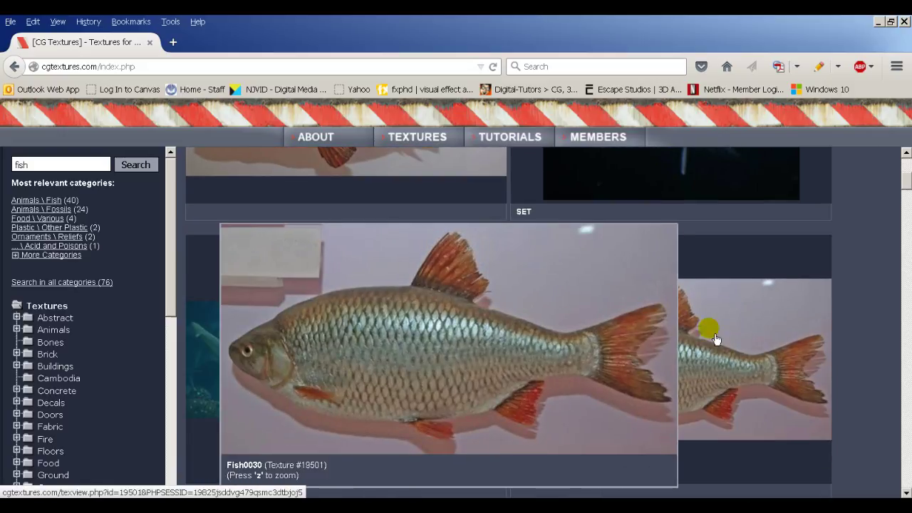
# Step: Save the Large 2841x1434 version of Fish0030 as Fish0030_L.jpg
pyautogui.click(788, 350)
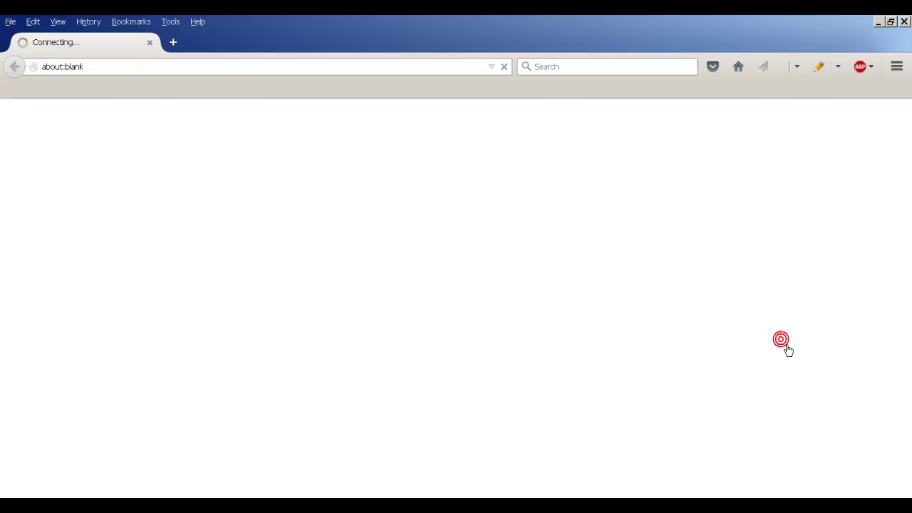
pyautogui.scroll(-1, 424, 340)
pyautogui.scroll(-3, 366, 358)
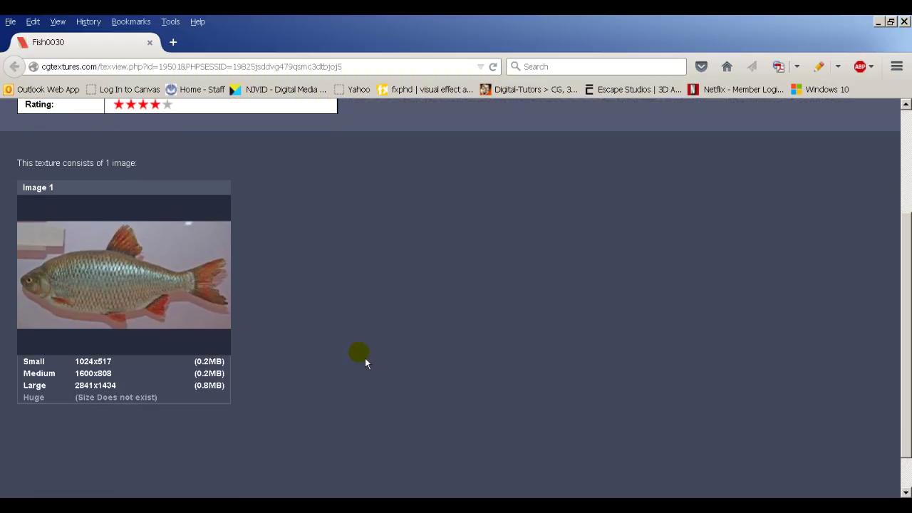
pyautogui.click(41, 387)
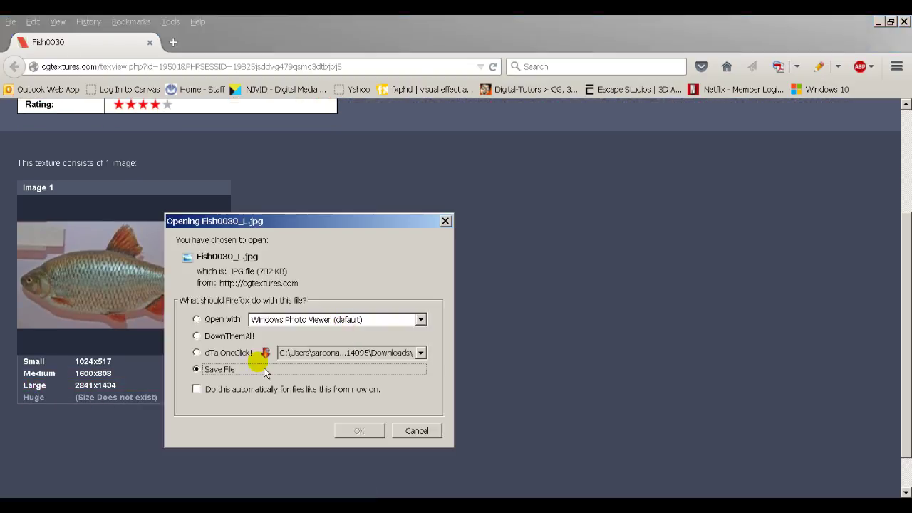
pyautogui.click(362, 430)
# Step: Go back to the fish search results and scroll through them
pyautogui.hotkey('alt', 'Left')
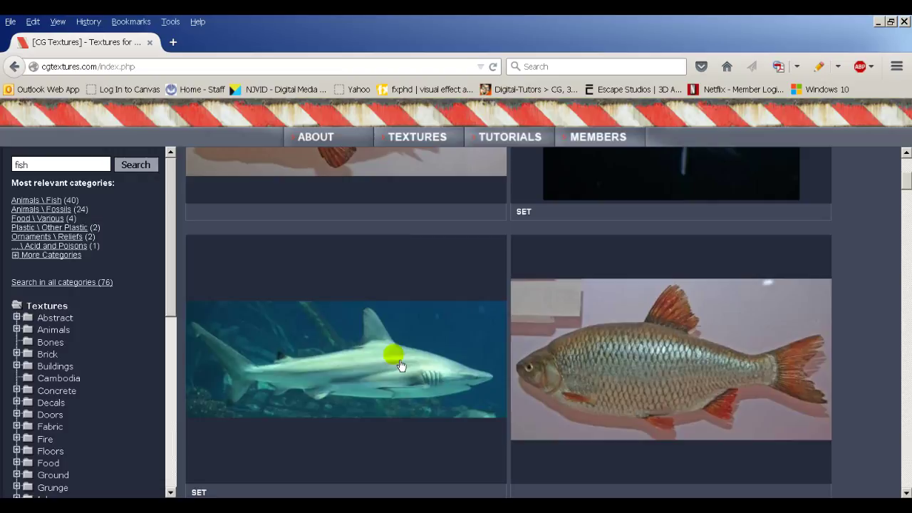
pyautogui.scroll(-5, 507, 397)
pyautogui.scroll(-3, 876, 359)
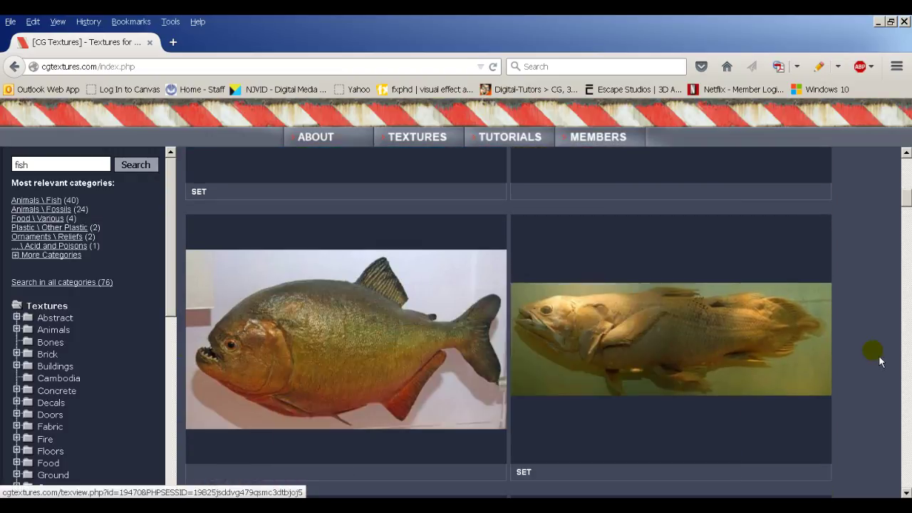
pyautogui.scroll(-2, 877, 359)
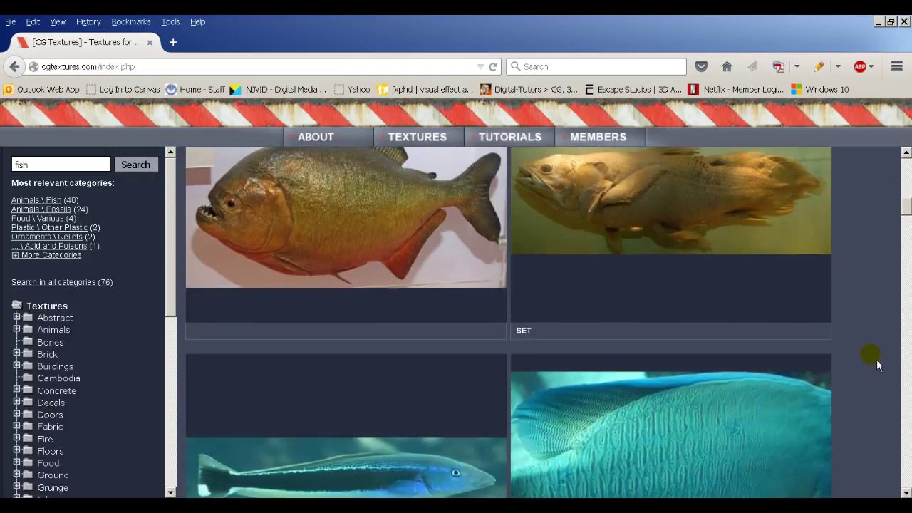
pyautogui.scroll(2, 877, 364)
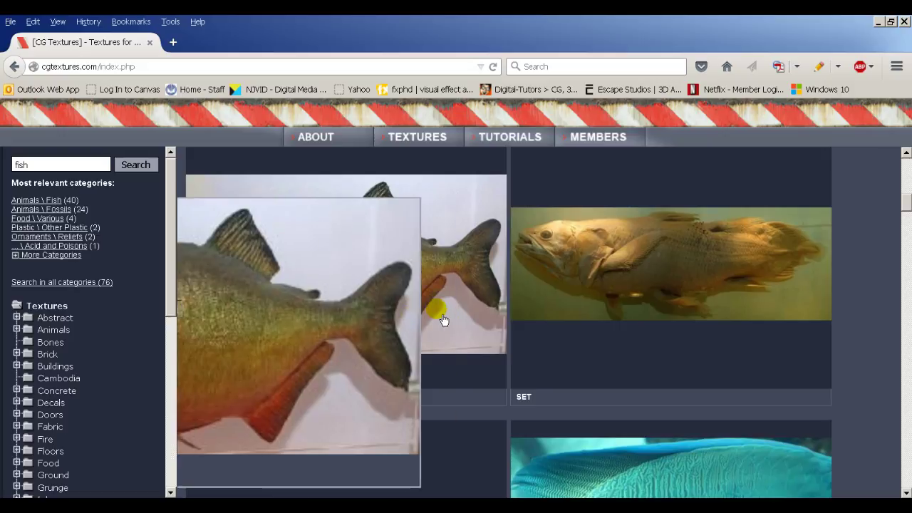
pyautogui.scroll(-10, 890, 390)
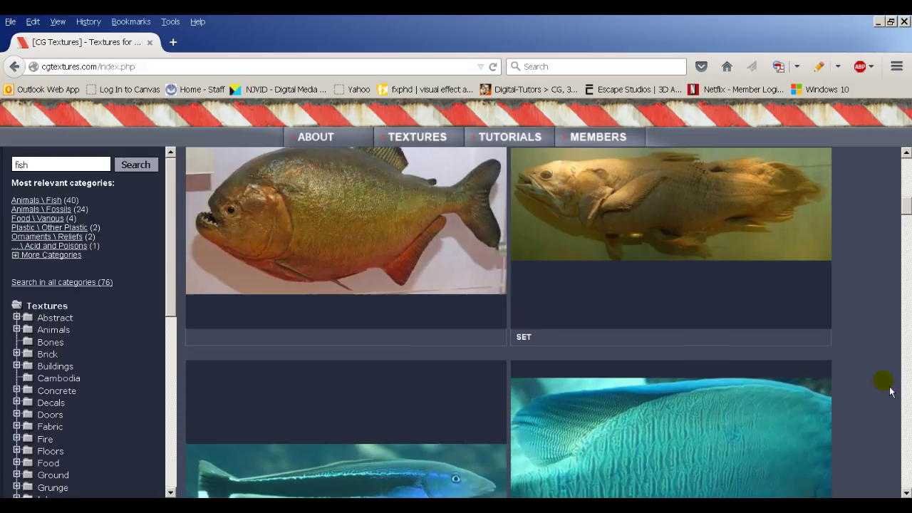
pyautogui.scroll(-4, 884, 388)
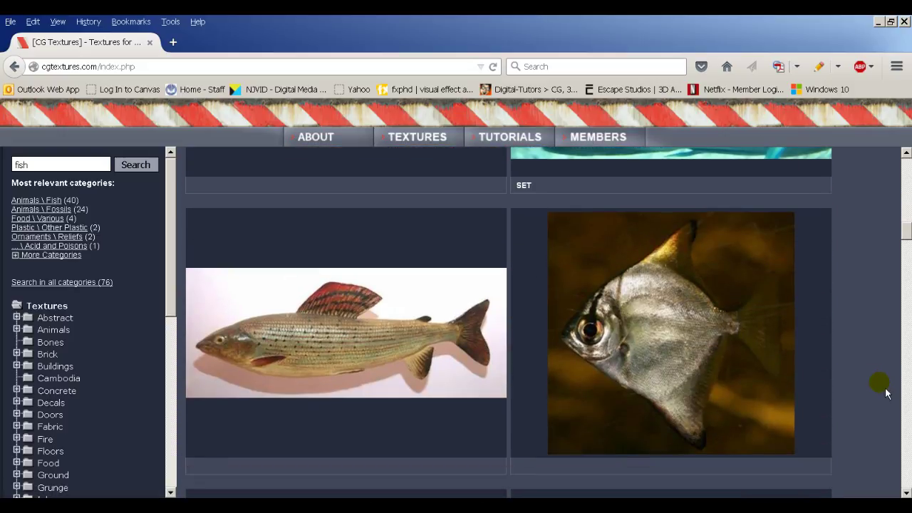
# Step: Save the Large 2836x1148 Fish0031 grayling image as Fish0031_L.jpg
pyautogui.click(325, 332)
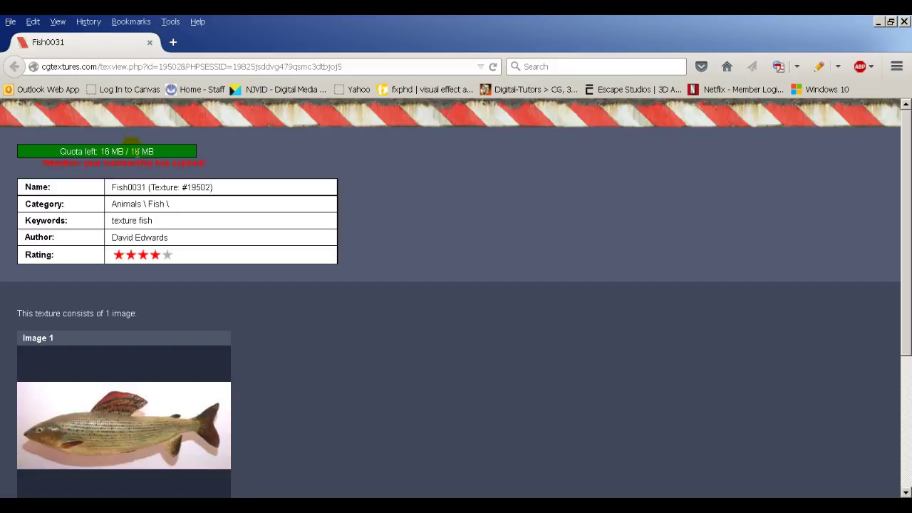
pyautogui.scroll(-2, 124, 327)
pyautogui.scroll(2, 124, 327)
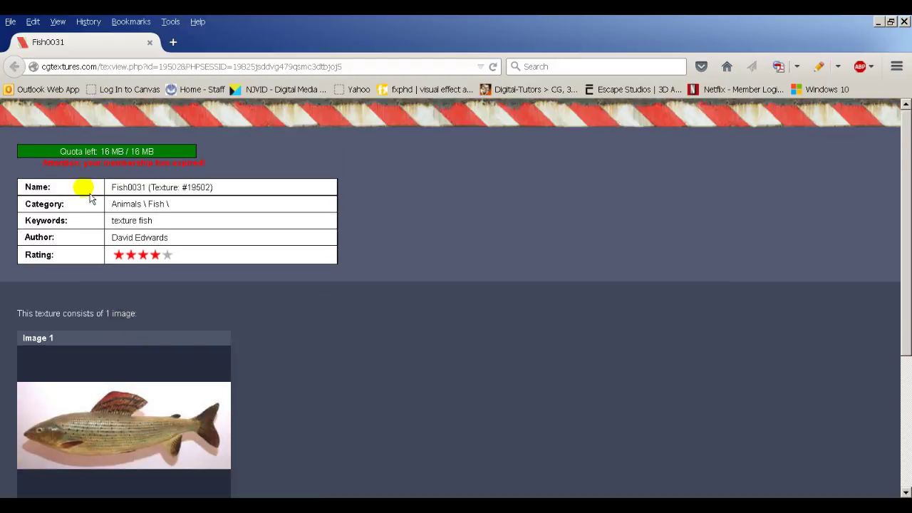
pyautogui.scroll(-5, 96, 292)
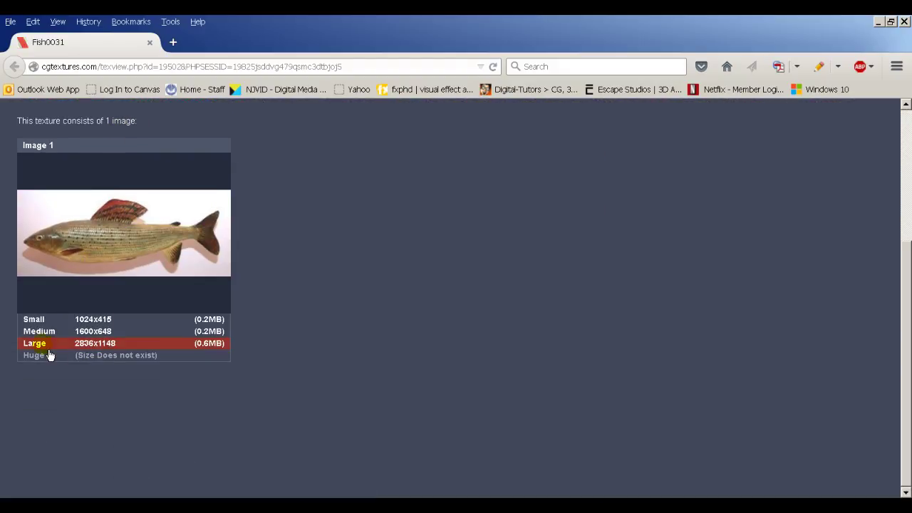
pyautogui.click(48, 349)
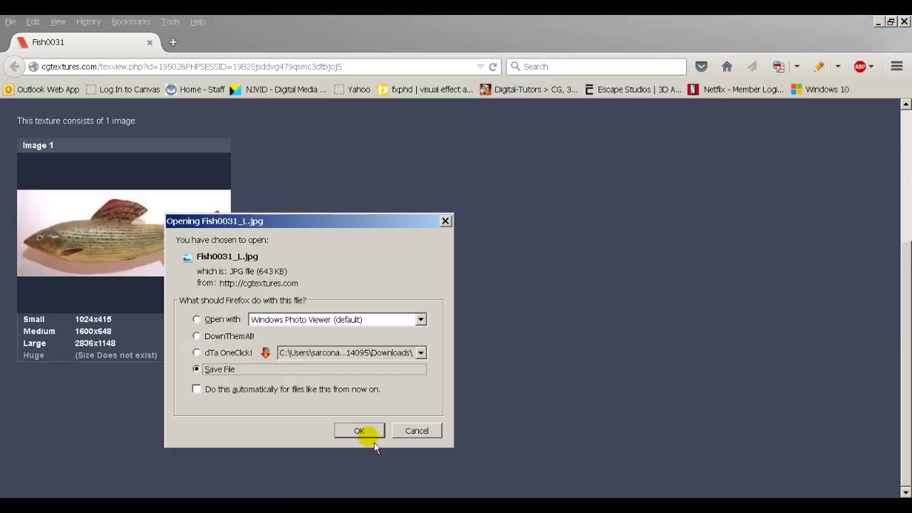
pyautogui.click(365, 432)
# Step: Return to the fish search results and scroll further down the list
pyautogui.hotkey('alt', 'Left')
pyautogui.scroll(-4, 498, 396)
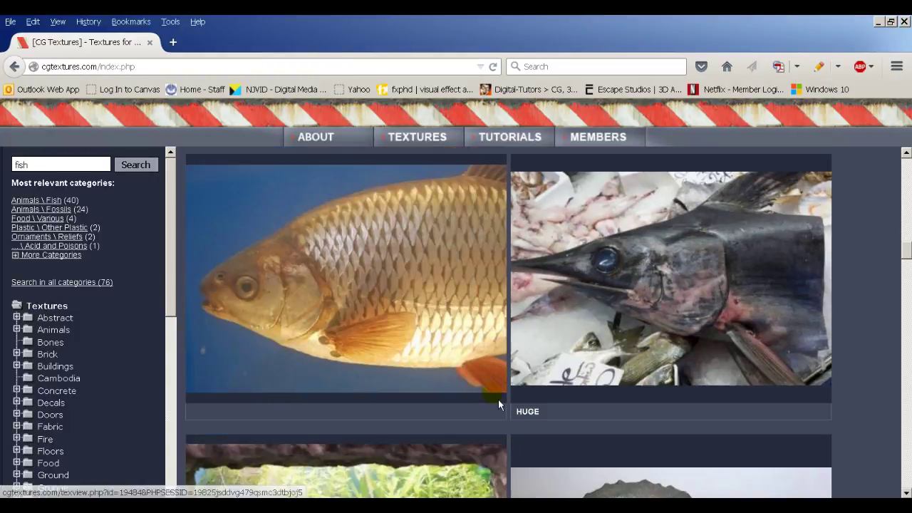
pyautogui.scroll(-4, 642, 385)
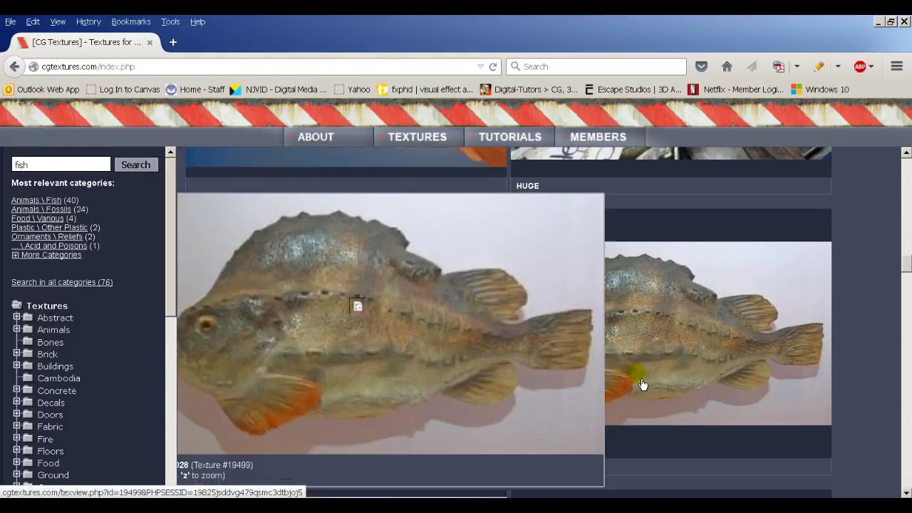
pyautogui.scroll(-7, 874, 372)
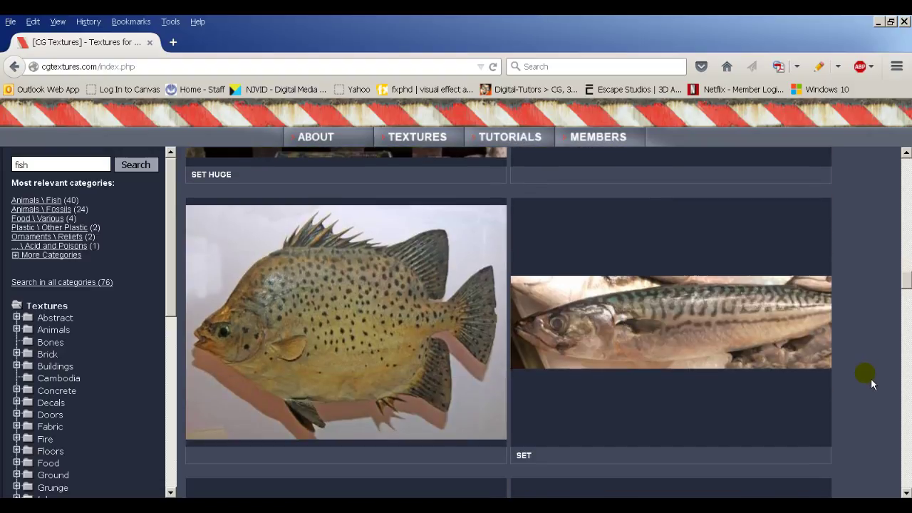
pyautogui.scroll(-6, 871, 380)
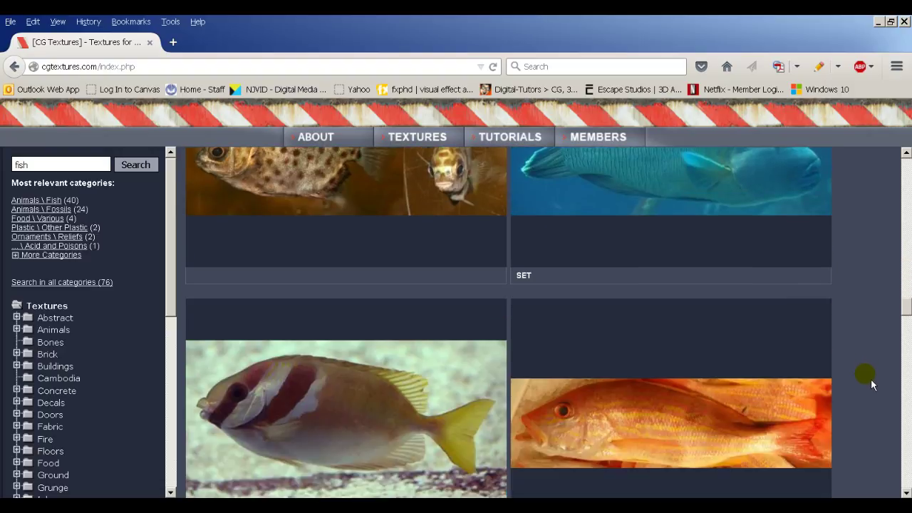
pyautogui.scroll(-4, 872, 380)
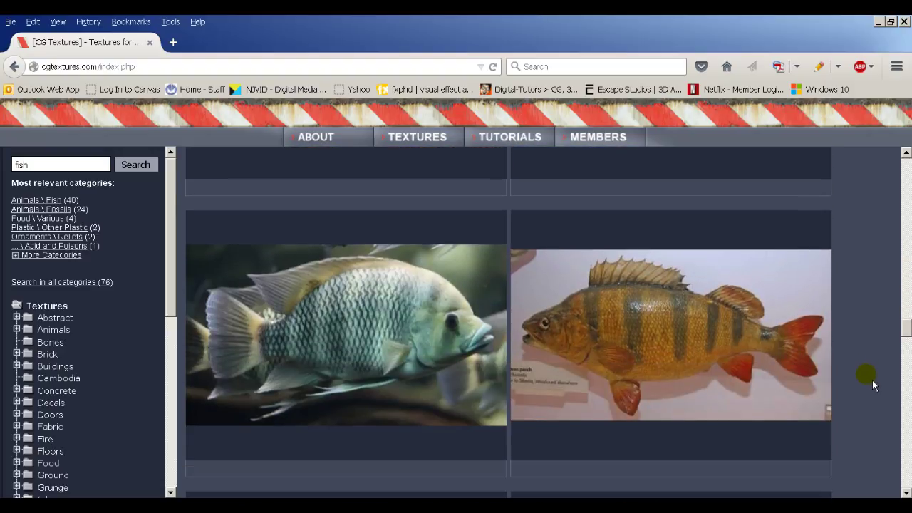
# Step: Download the Large Fish0032 striped perch image, then go back to the fish results
pyautogui.click(725, 348)
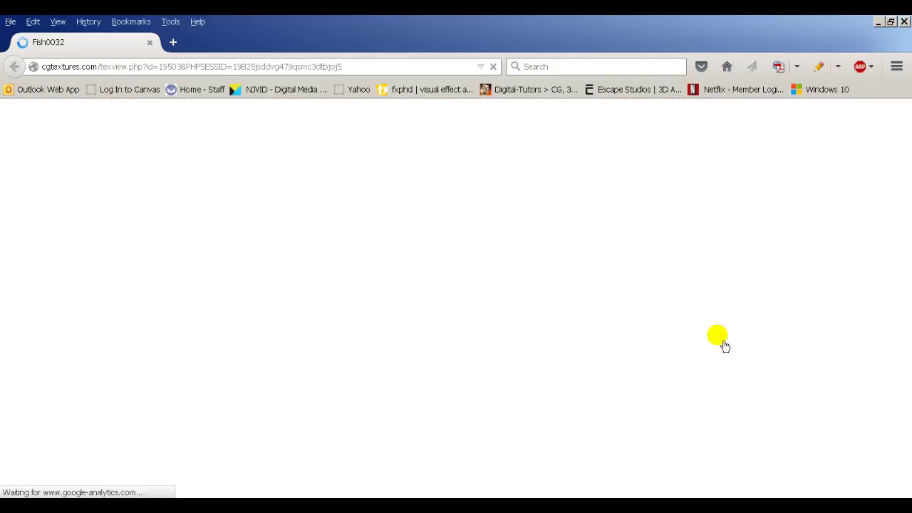
pyautogui.scroll(-3, 364, 346)
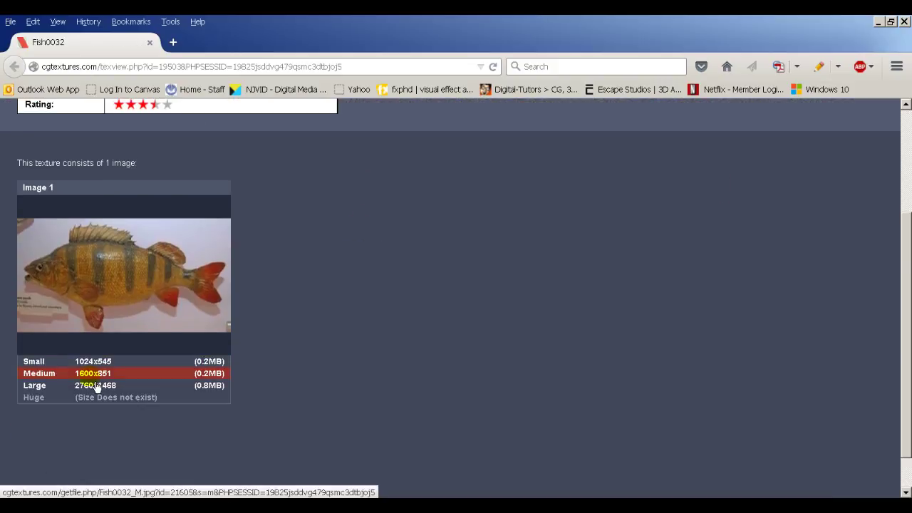
pyautogui.click(33, 387)
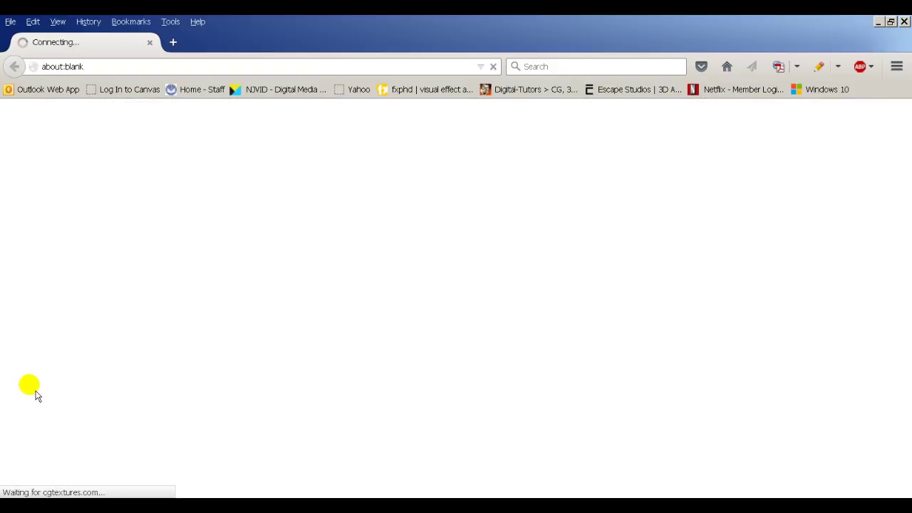
pyautogui.click(353, 429)
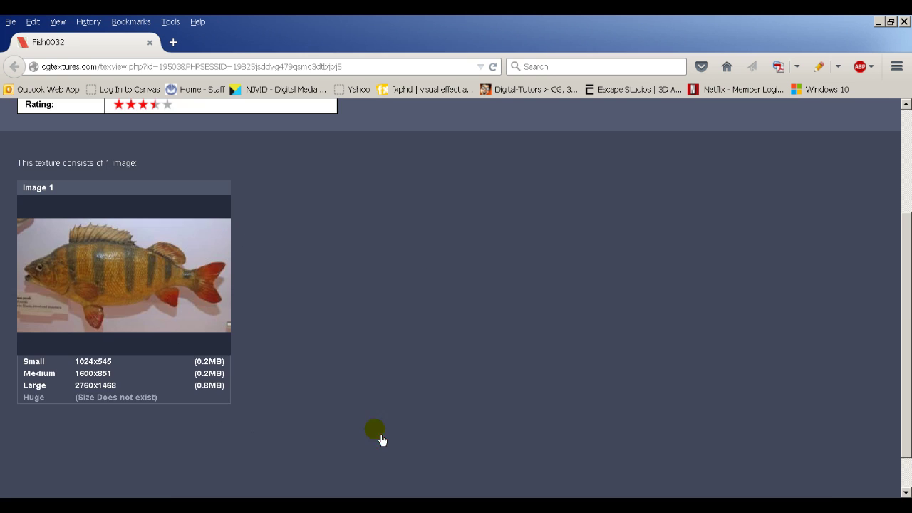
pyautogui.hotkey('alt', 'Left')
pyautogui.moveTo(906, 332); pyautogui.dragTo(907, 480)
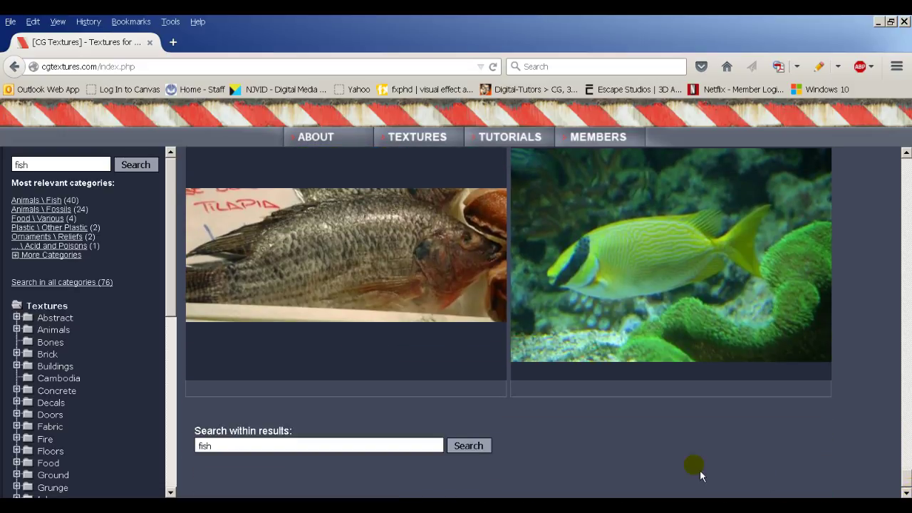
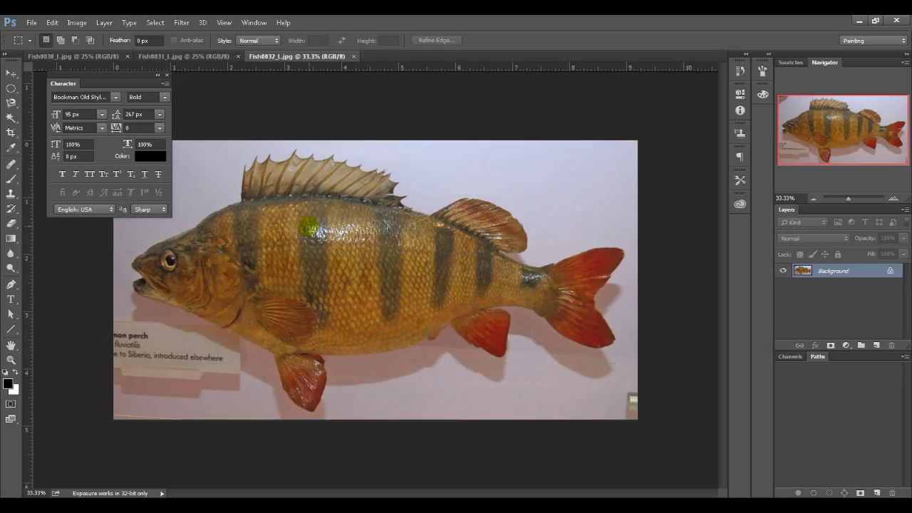
# Step: Zoom in on the perch and set up a size-250 Clone Stamp sampling All Layers on a new layer
pyautogui.moveTo(325, 254); pyautogui.dragTo(291, 208)
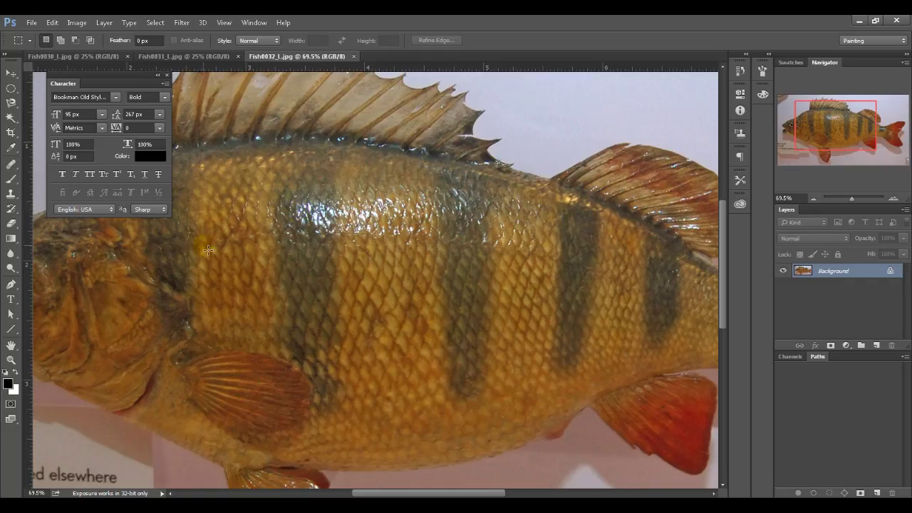
pyautogui.press('s')
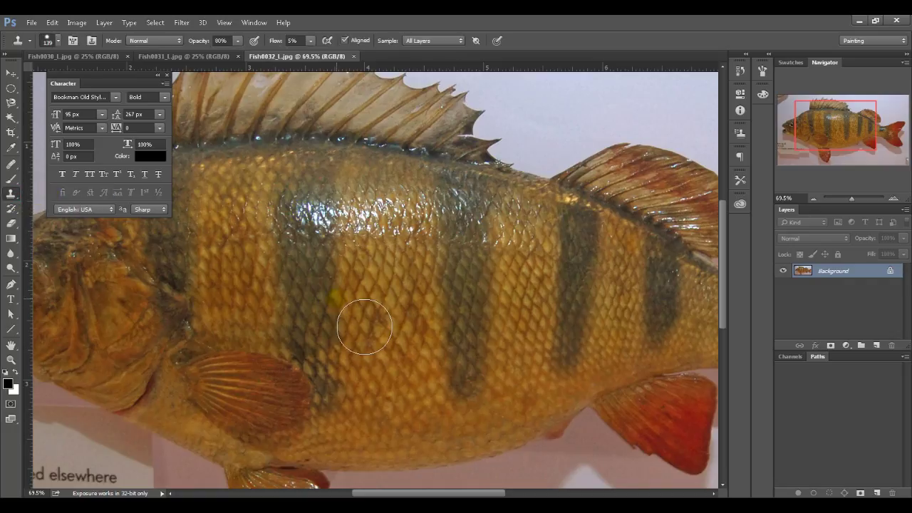
pyautogui.press(']')
pyautogui.press(']')
pyautogui.press(']')
pyautogui.press(']')
pyautogui.click(878, 346)
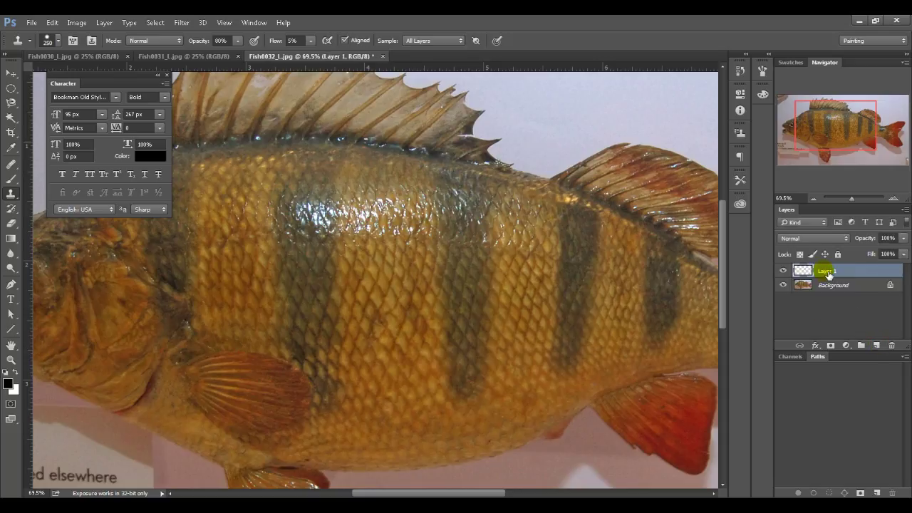
pyautogui.click(428, 40)
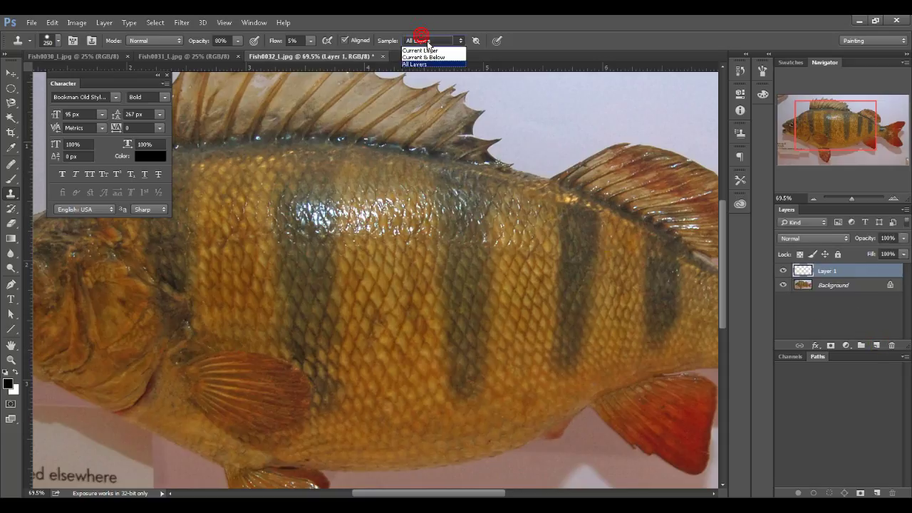
pyautogui.click(426, 64)
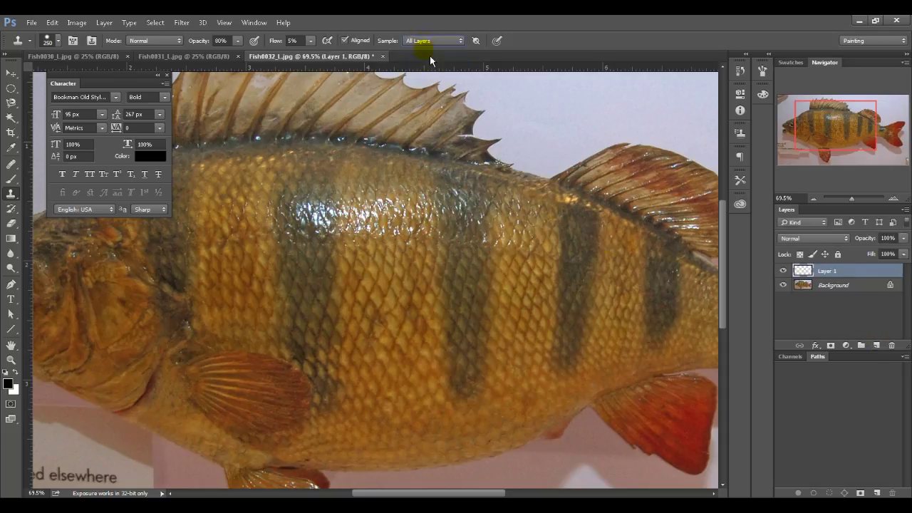
pyautogui.click(427, 40)
pyautogui.click(426, 40)
# Step: Clone clean scales over the glare on the first dark stripe
pyautogui.keyDown('alt'); pyautogui.click(333, 295); pyautogui.keyUp('alt')
pyautogui.moveTo(366, 321)
pyautogui.mouseDown()
pyautogui.moveTo(366, 265)
pyautogui.moveTo(362, 273)
pyautogui.mouseUp()
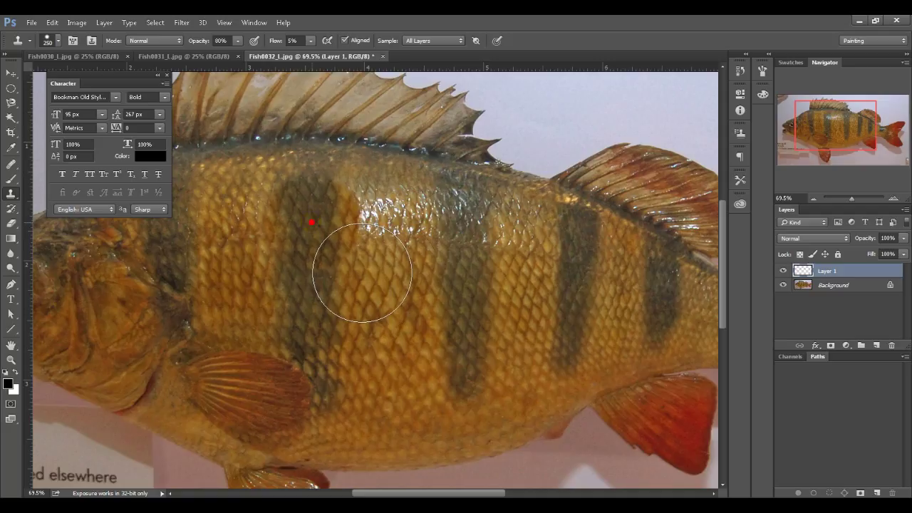
pyautogui.hotkey('ctrl', 'z')
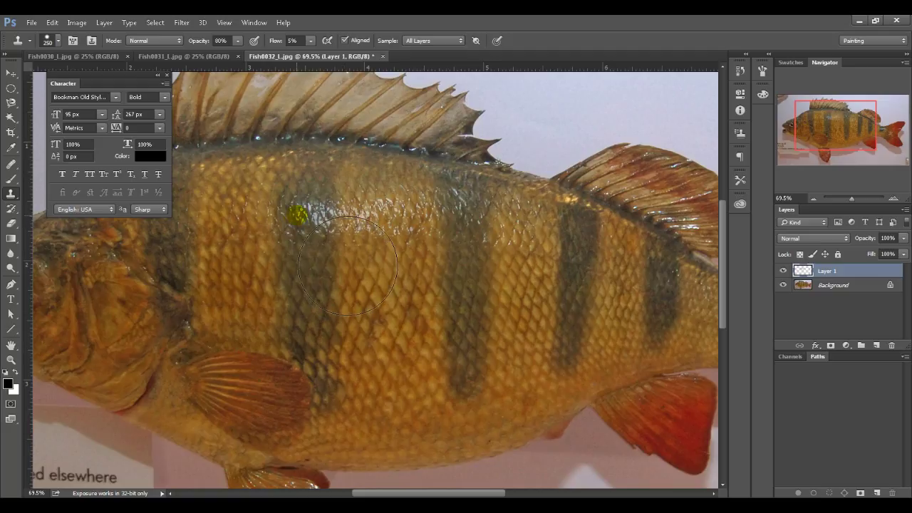
pyautogui.hotkey('ctrl', 'z')
pyautogui.hotkey('ctrl', 'z')
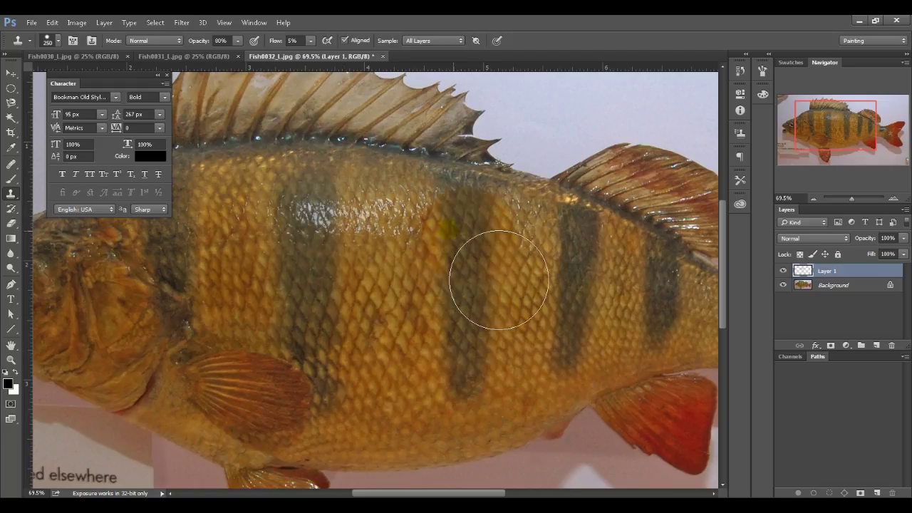
pyautogui.moveTo(460, 271)
pyautogui.mouseDown()
pyautogui.moveTo(464, 285)
pyautogui.moveTo(407, 264)
pyautogui.moveTo(326, 261)
pyautogui.moveTo(332, 240)
pyautogui.moveTo(299, 24)
pyautogui.mouseUp()
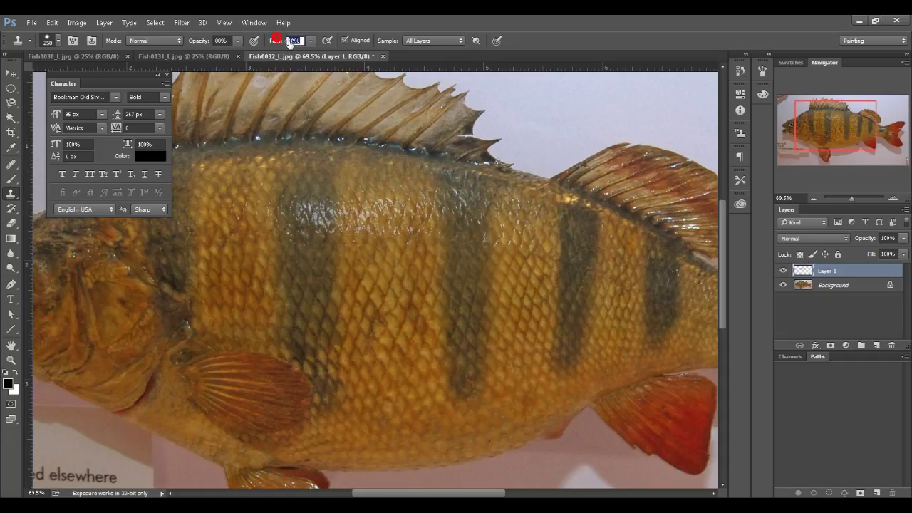
# Step: Lower the clone flow to 21% and blend cloned scales down the dark stripe
pyautogui.write('21')
pyautogui.press('Return')
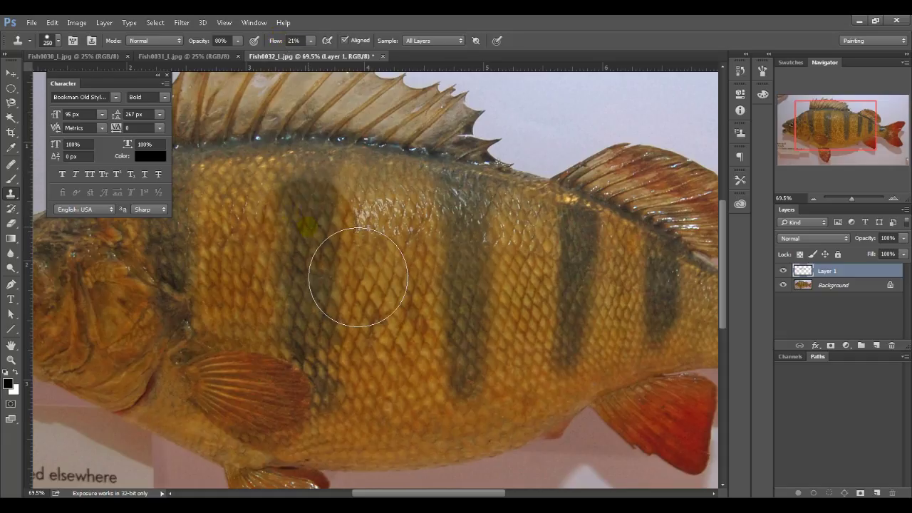
pyautogui.moveTo(285, 265)
pyautogui.mouseDown()
pyautogui.moveTo(540, 264)
pyautogui.moveTo(599, 286)
pyautogui.moveTo(571, 295)
pyautogui.moveTo(621, 295)
pyautogui.moveTo(368, 272)
pyautogui.moveTo(285, 276)
pyautogui.moveTo(458, 264)
pyautogui.moveTo(388, 264)
pyautogui.moveTo(463, 217)
pyautogui.moveTo(571, 218)
pyautogui.mouseUp()
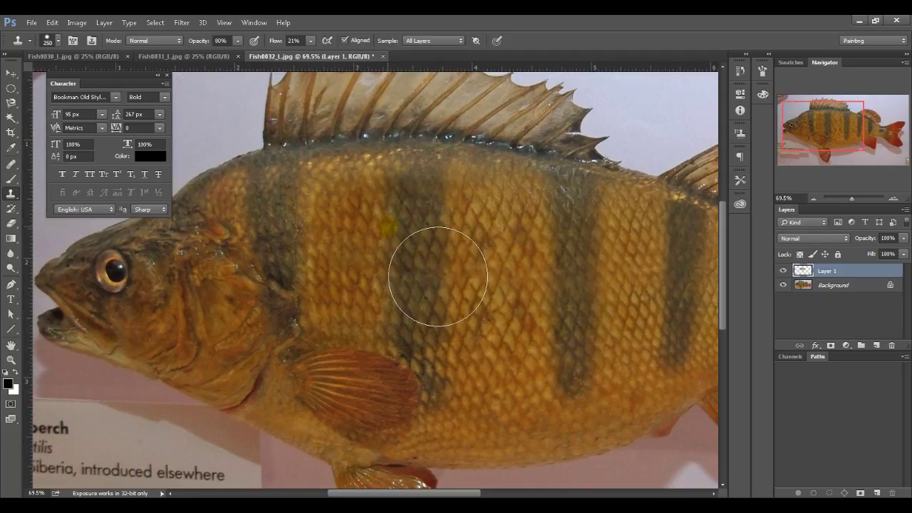
pyautogui.moveTo(438, 277)
pyautogui.mouseDown()
pyautogui.moveTo(494, 327)
pyautogui.moveTo(463, 322)
pyautogui.moveTo(527, 320)
pyautogui.moveTo(511, 312)
pyautogui.moveTo(508, 285)
pyautogui.moveTo(453, 290)
pyautogui.moveTo(501, 282)
pyautogui.moveTo(448, 280)
pyautogui.moveTo(376, 259)
pyautogui.moveTo(391, 329)
pyautogui.moveTo(625, 387)
pyautogui.mouseUp()
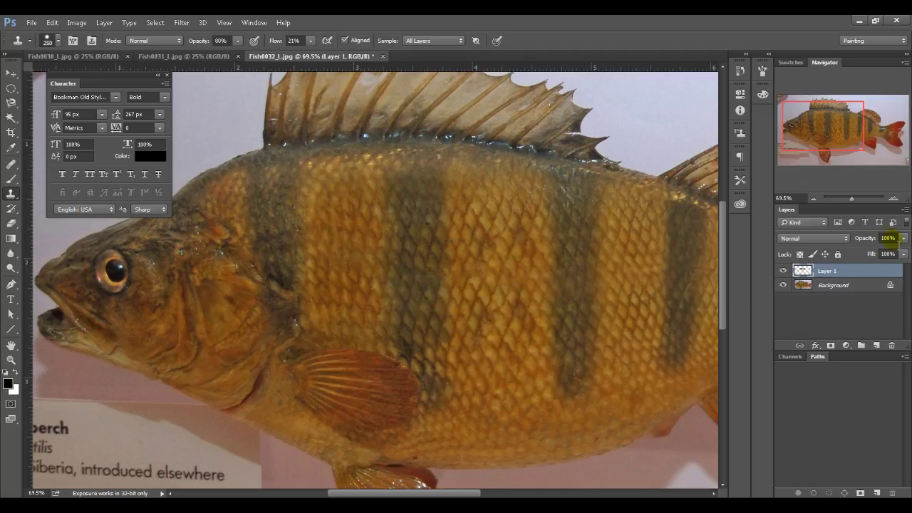
pyautogui.click(839, 241)
pyautogui.click(824, 249)
pyautogui.press('Down')
pyautogui.press('Down')
pyautogui.press('Down')
pyautogui.press('Down')
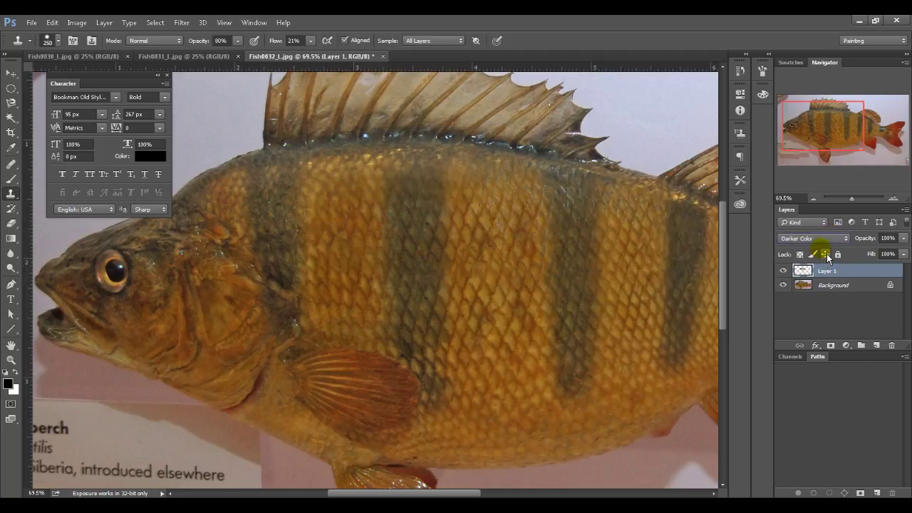
pyautogui.press('Down')
pyautogui.press('Down')
pyautogui.press('Up')
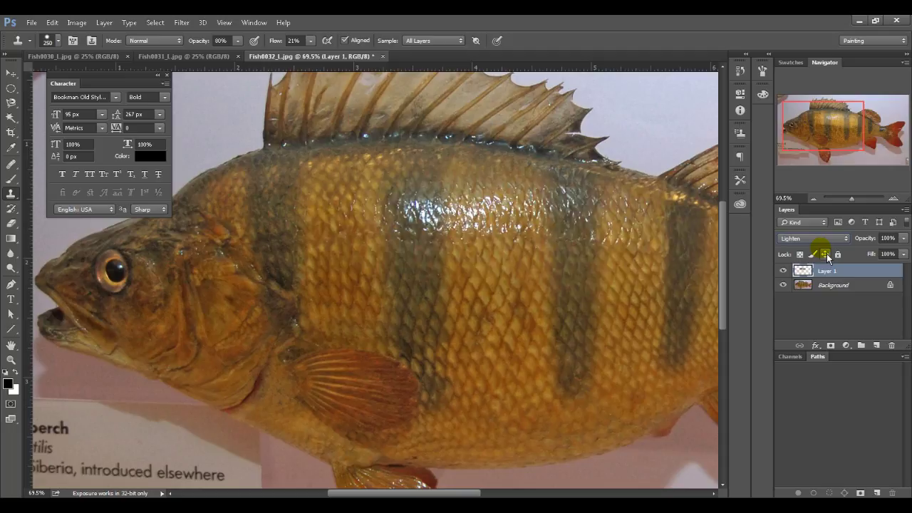
pyautogui.moveTo(516, 221); pyautogui.dragTo(572, 280)
pyautogui.hotkey('ctrl', 'z')
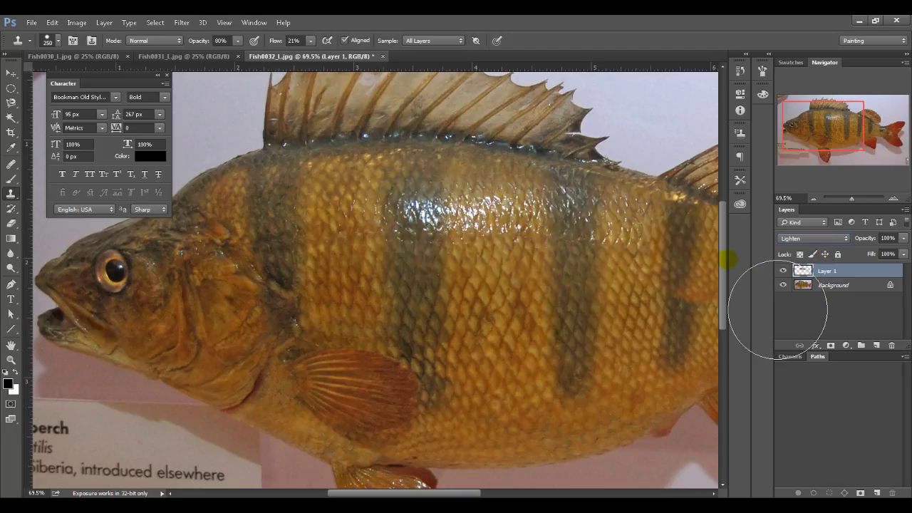
pyautogui.press('Down')
pyautogui.press('Down')
pyautogui.press('Down')
pyautogui.press('Down')
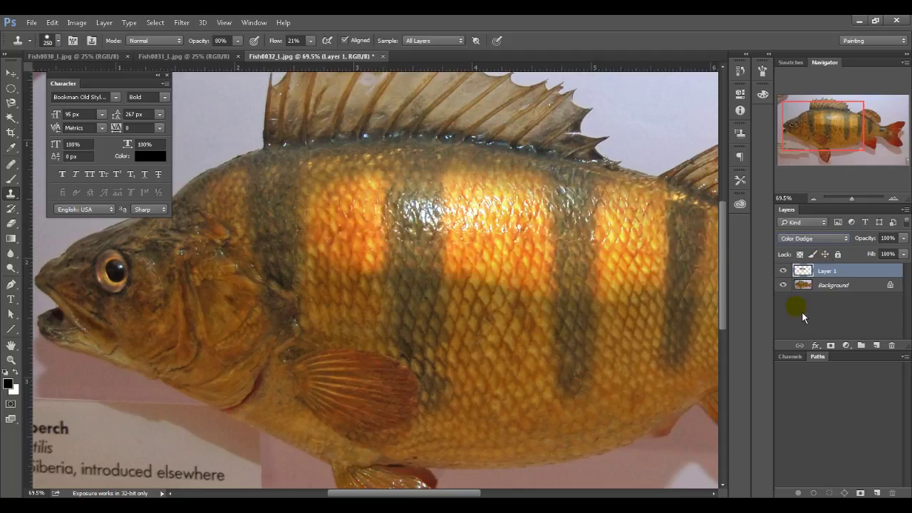
pyautogui.press('Down')
pyautogui.press('Down')
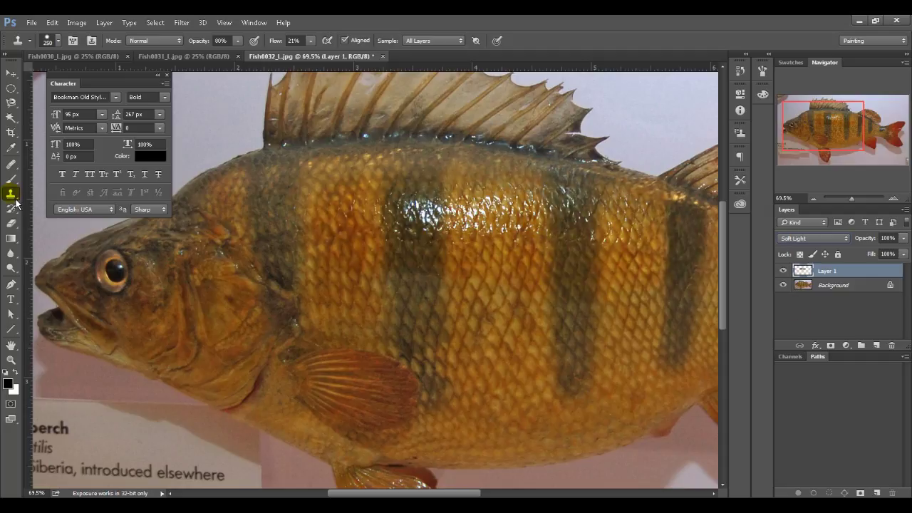
pyautogui.press('Down')
pyautogui.press('Down')
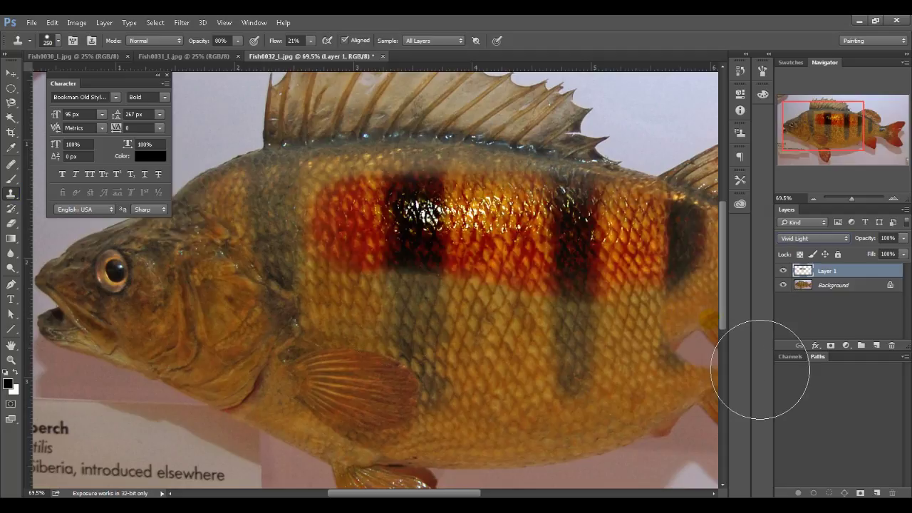
pyautogui.press('Down')
pyautogui.press('Down')
pyautogui.press('Down')
pyautogui.press('Down')
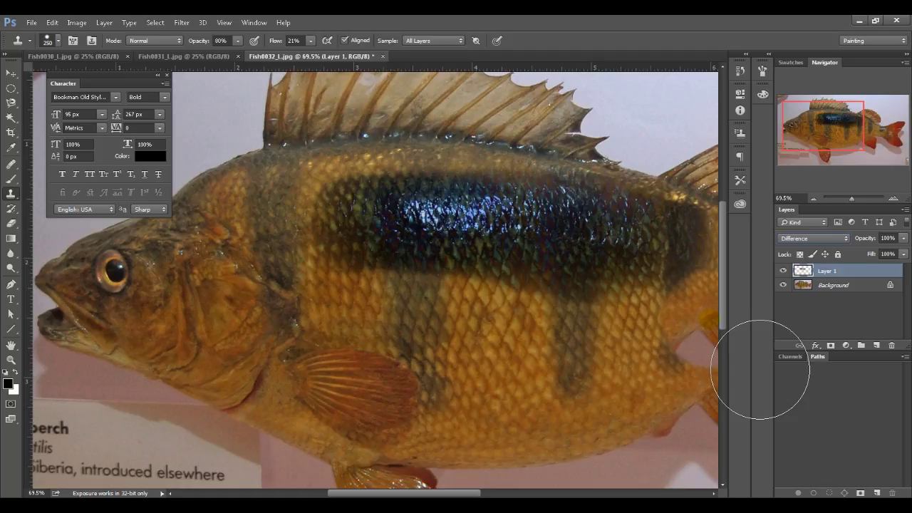
pyautogui.press('Down')
pyautogui.press('Down')
pyautogui.press('Down')
pyautogui.press('Down')
pyautogui.press('Down')
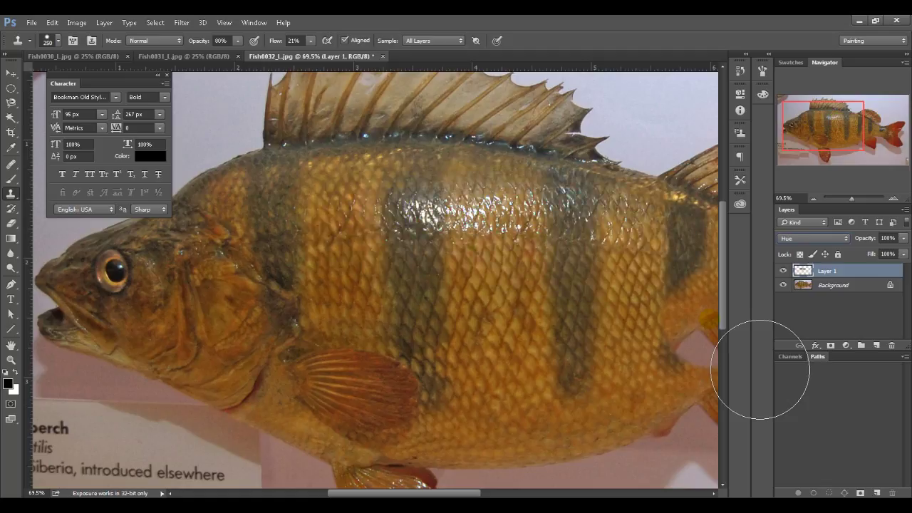
pyautogui.click(785, 270)
pyautogui.click(784, 270)
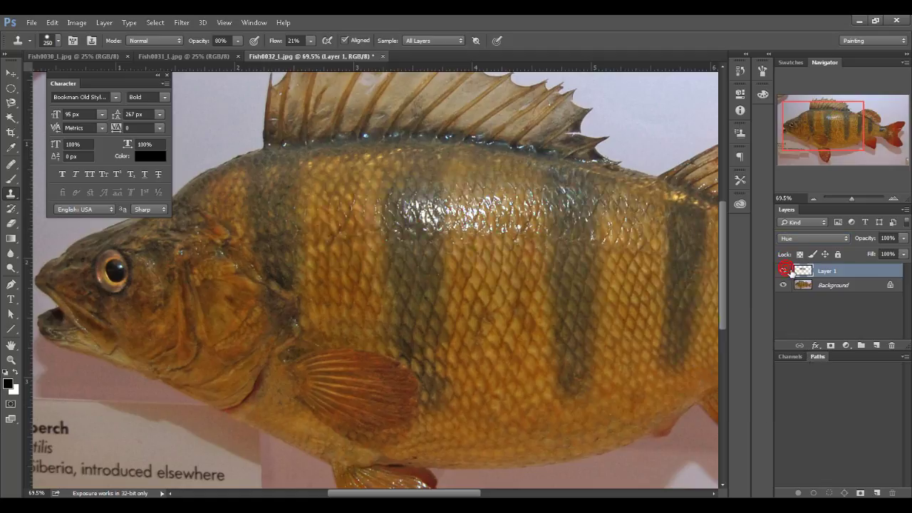
pyautogui.click(815, 238)
pyautogui.click(812, 243)
# Step: Clone scales over the reddish stripe patch and lower rear flank, then zoom out to the whole perch
pyautogui.moveTo(495, 351); pyautogui.dragTo(418, 305)
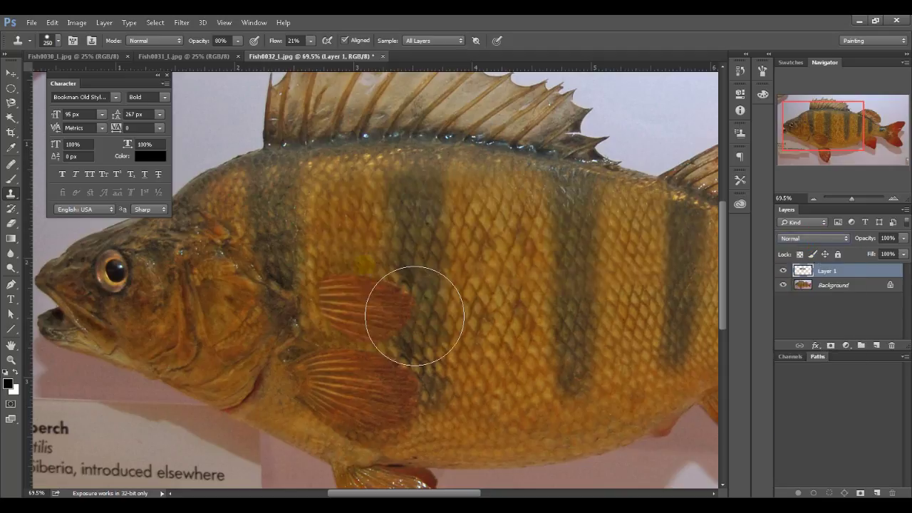
pyautogui.moveTo(581, 388)
pyautogui.mouseDown()
pyautogui.moveTo(530, 391)
pyautogui.moveTo(530, 341)
pyautogui.mouseUp()
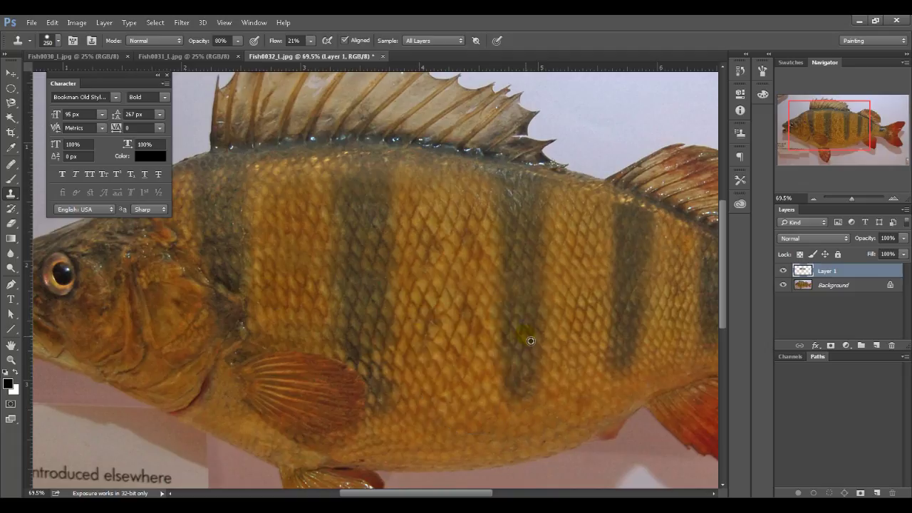
pyautogui.keyDown('alt'); pyautogui.click(530, 337); pyautogui.keyUp('alt')
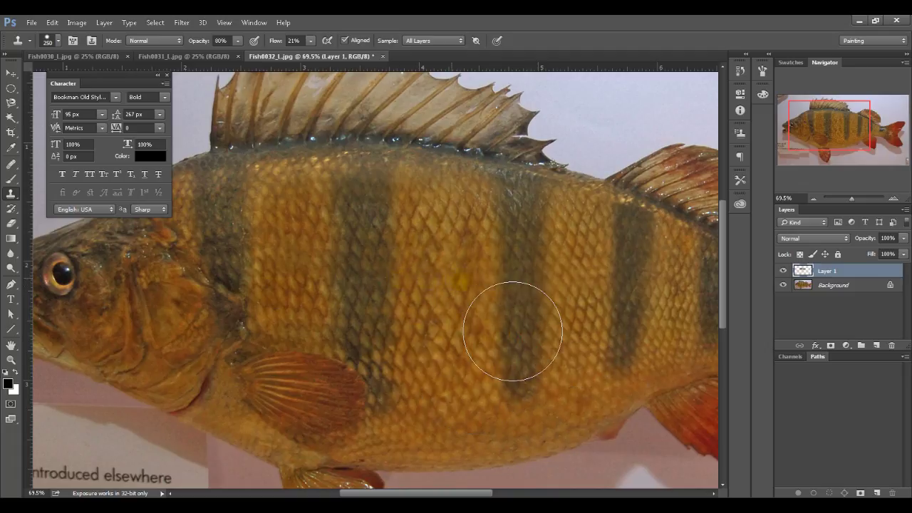
pyautogui.moveTo(554, 332)
pyautogui.mouseDown()
pyautogui.moveTo(601, 331)
pyautogui.moveTo(586, 348)
pyautogui.moveTo(576, 432)
pyautogui.moveTo(575, 367)
pyautogui.moveTo(569, 386)
pyautogui.moveTo(521, 348)
pyautogui.moveTo(578, 332)
pyautogui.moveTo(528, 329)
pyautogui.moveTo(526, 338)
pyautogui.moveTo(605, 327)
pyautogui.moveTo(490, 333)
pyautogui.moveTo(652, 330)
pyautogui.moveTo(484, 339)
pyautogui.moveTo(414, 308)
pyautogui.moveTo(462, 344)
pyautogui.moveTo(552, 354)
pyautogui.moveTo(436, 311)
pyautogui.moveTo(569, 401)
pyautogui.moveTo(469, 380)
pyautogui.moveTo(491, 411)
pyautogui.moveTo(593, 469)
pyautogui.moveTo(635, 406)
pyautogui.mouseUp()
pyautogui.hotkey('ctrl', 'z')
pyautogui.keyDown('alt'); pyautogui.click(529, 328); pyautogui.keyUp('alt')
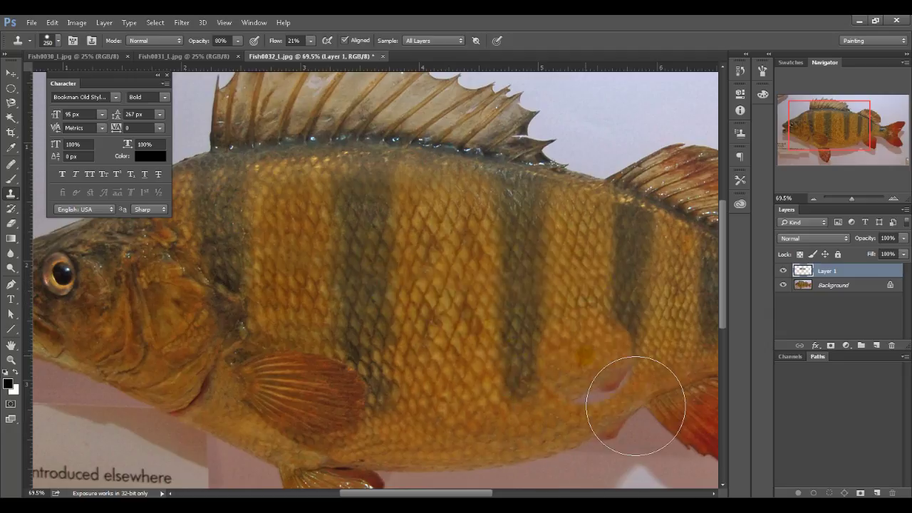
pyautogui.keyDown('alt'); pyautogui.scroll(-3, 586, 360); pyautogui.keyUp('alt')
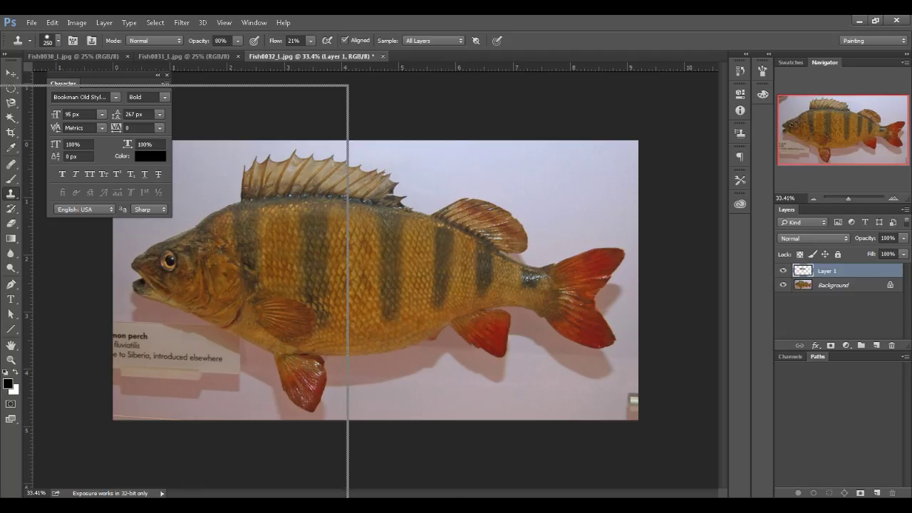
# Step: In Save As, go to the Fish project's sourceimages folder
pyautogui.hotkey('ctrl', 'shift', 's')
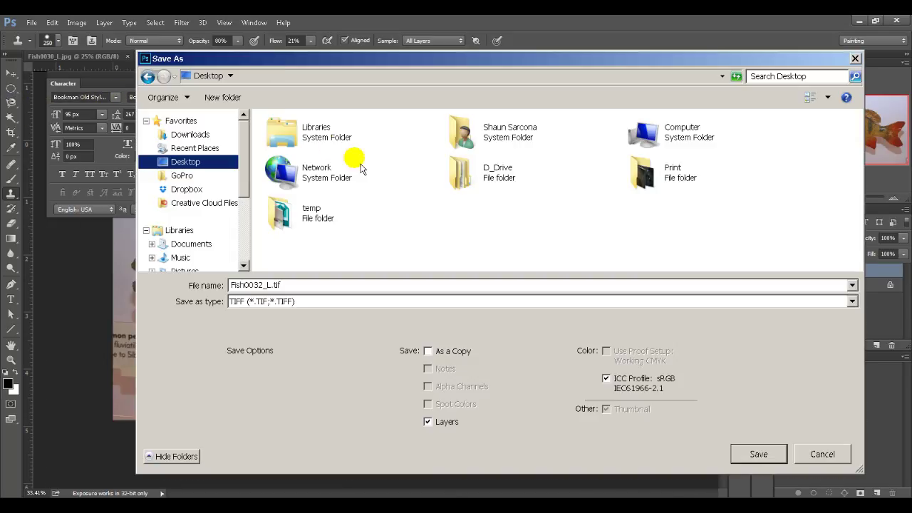
pyautogui.doubleClick(473, 177)
pyautogui.doubleClick(325, 153)
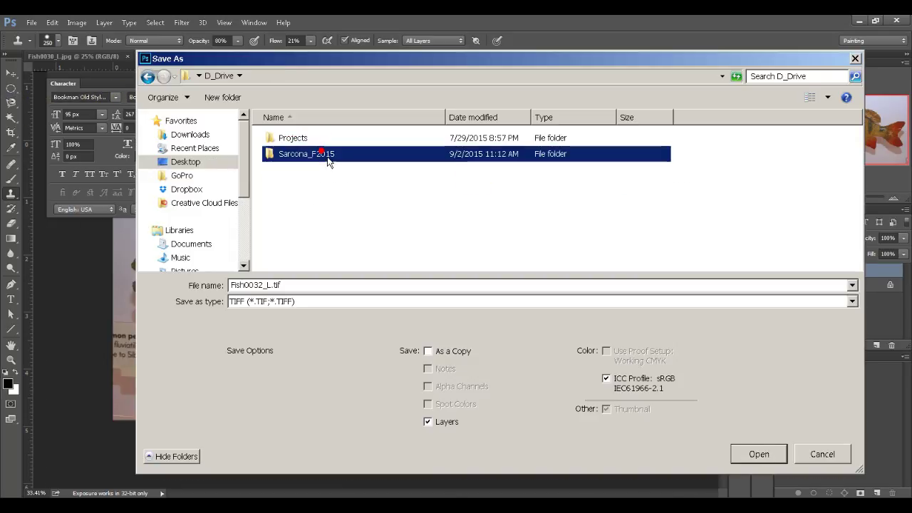
pyautogui.doubleClick(318, 185)
pyautogui.doubleClick(312, 179)
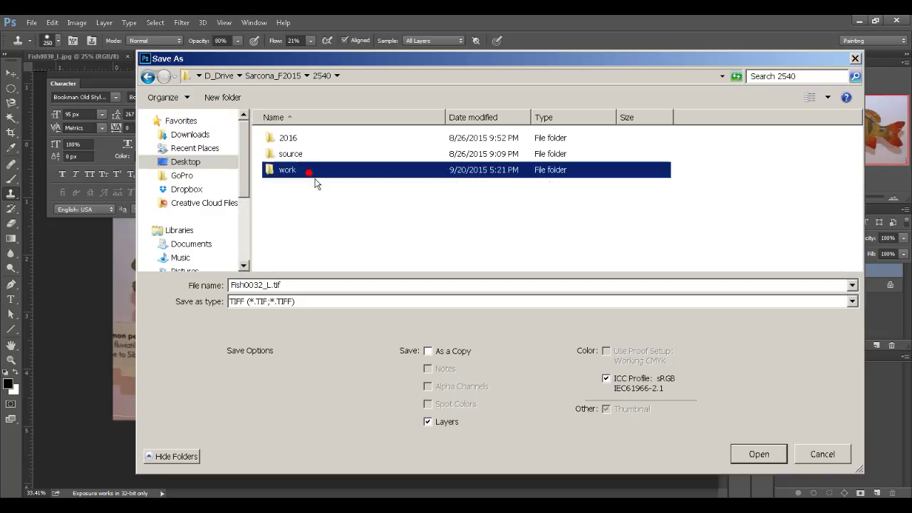
pyautogui.click(309, 171)
pyautogui.doubleClick(305, 139)
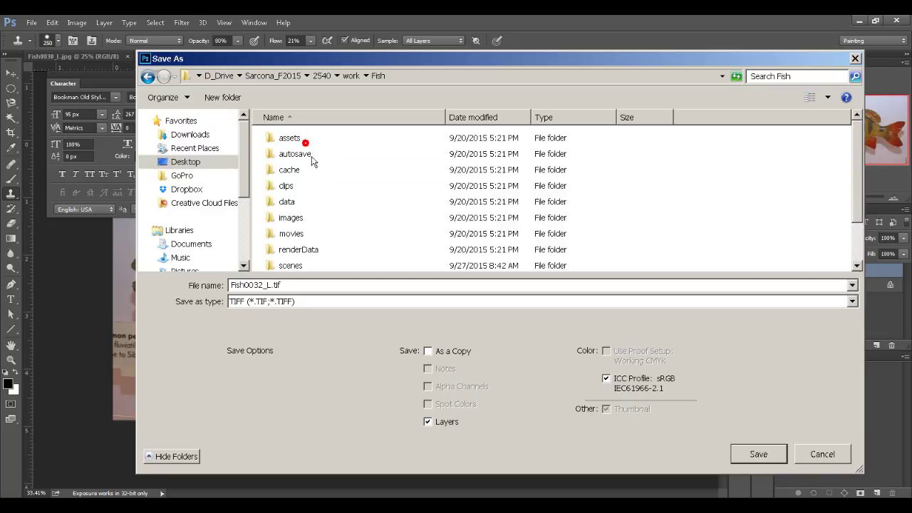
pyautogui.scroll(-1, 292, 214)
pyautogui.click(292, 215)
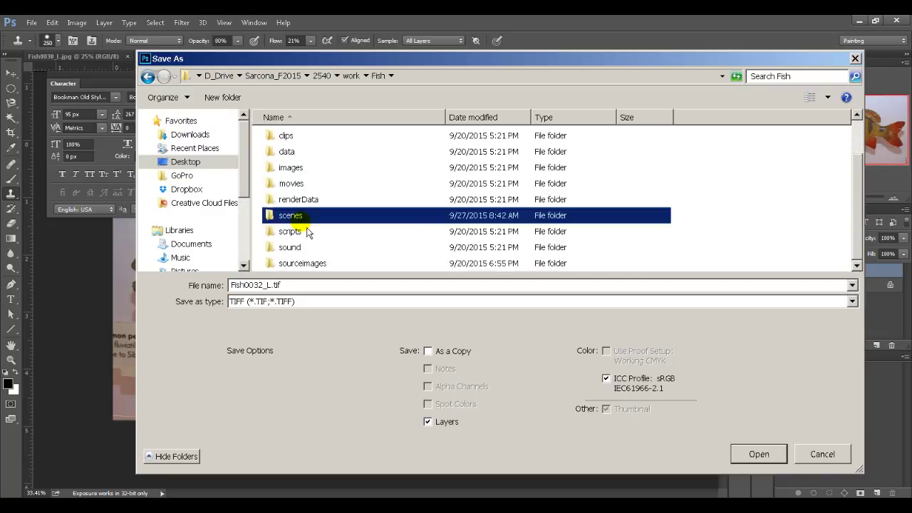
pyautogui.doubleClick(303, 263)
pyautogui.doubleClick(301, 286)
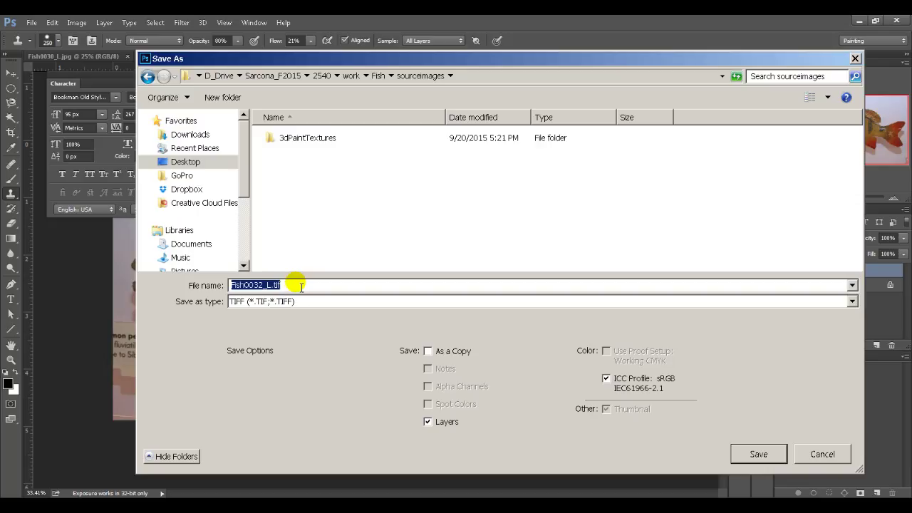
# Step: Save a flattened TIFF copy named FishScales, accept the TIFF options, and close the perch image
pyautogui.write('FishScales')
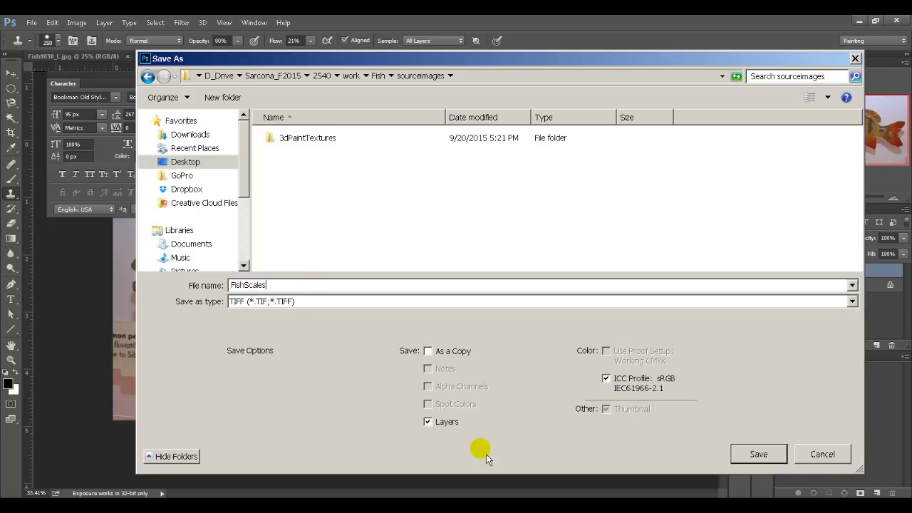
pyautogui.click(447, 422)
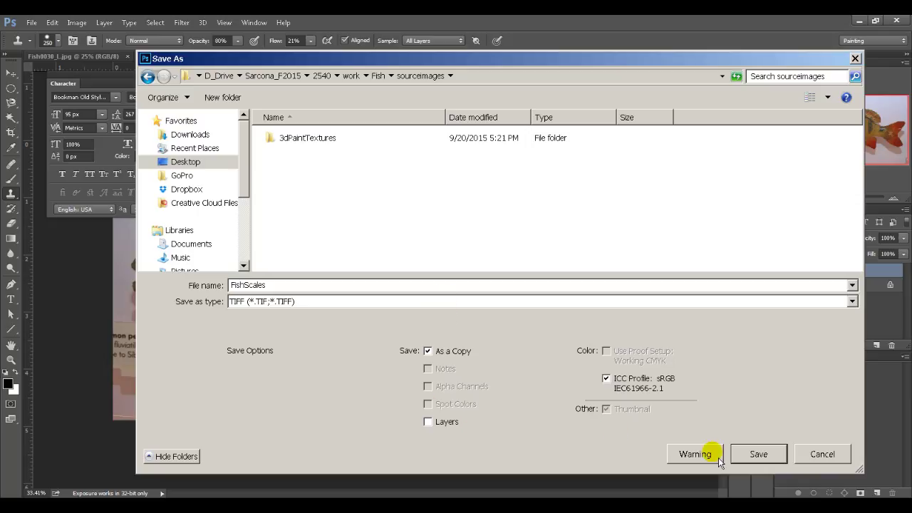
pyautogui.click(741, 454)
pyautogui.click(689, 183)
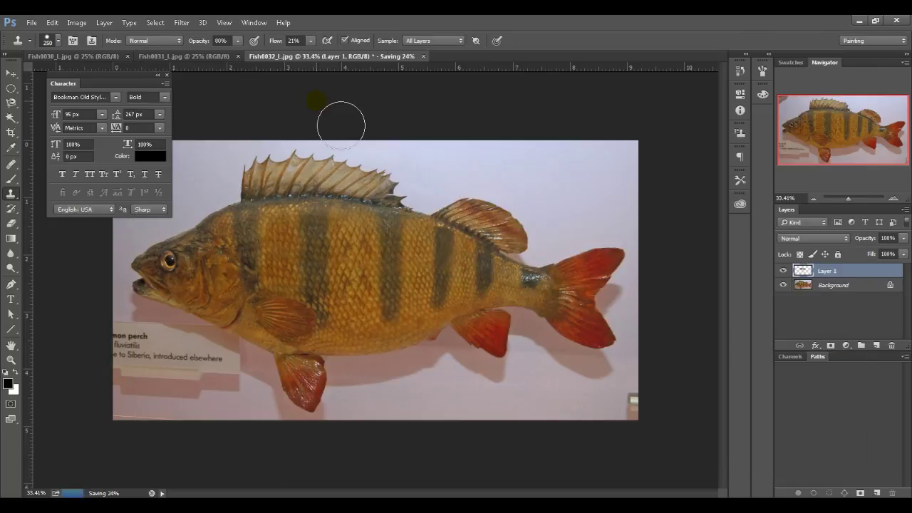
pyautogui.hotkey('ctrl', 'w')
# Step: Close the perch photo without saving and zoom in on the grayling's red dorsal fin
pyautogui.click(463, 198)
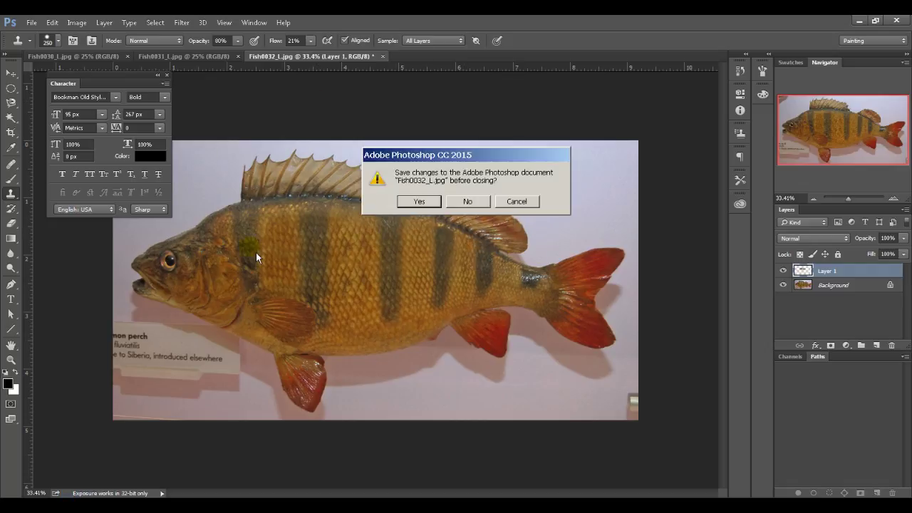
pyautogui.click(476, 203)
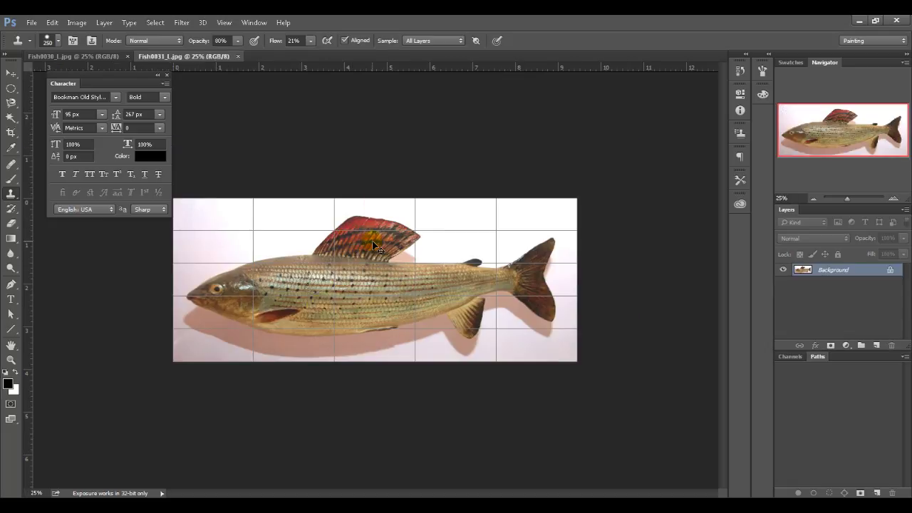
pyautogui.keyDown('ctrl'); pyautogui.moveTo(307, 281); pyautogui.dragTo(358, 285); pyautogui.keyUp('ctrl')
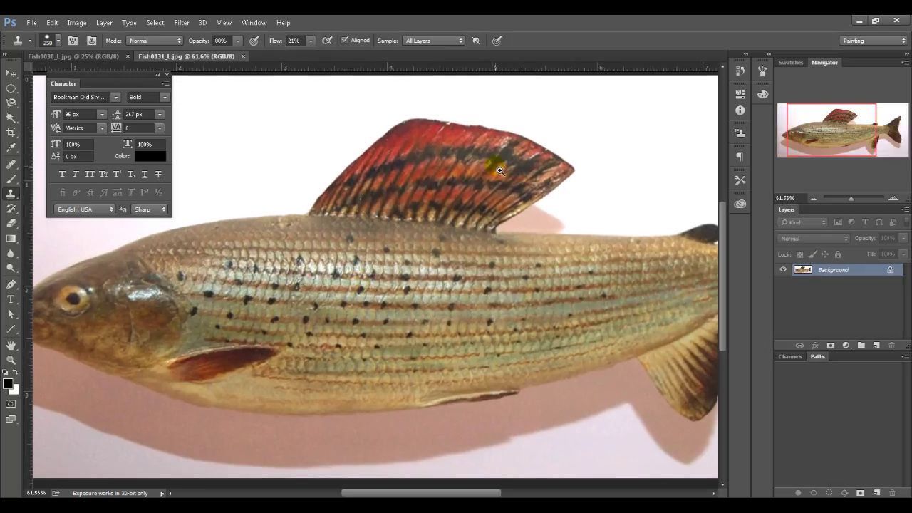
pyautogui.keyDown('ctrl'); pyautogui.moveTo(477, 116); pyautogui.dragTo(531, 136); pyautogui.keyUp('ctrl')
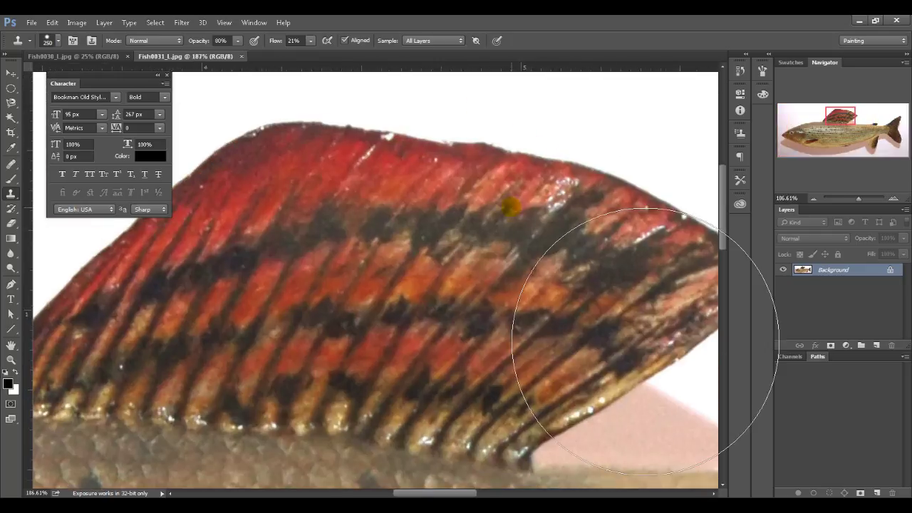
# Step: Switch to the Clone Stamp and shrink the brush to 25
pyautogui.press('w')
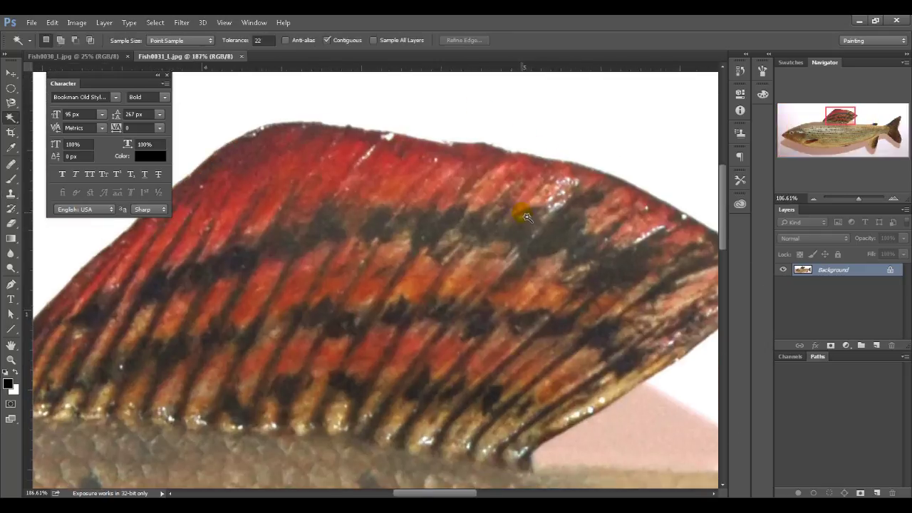
pyautogui.press('s')
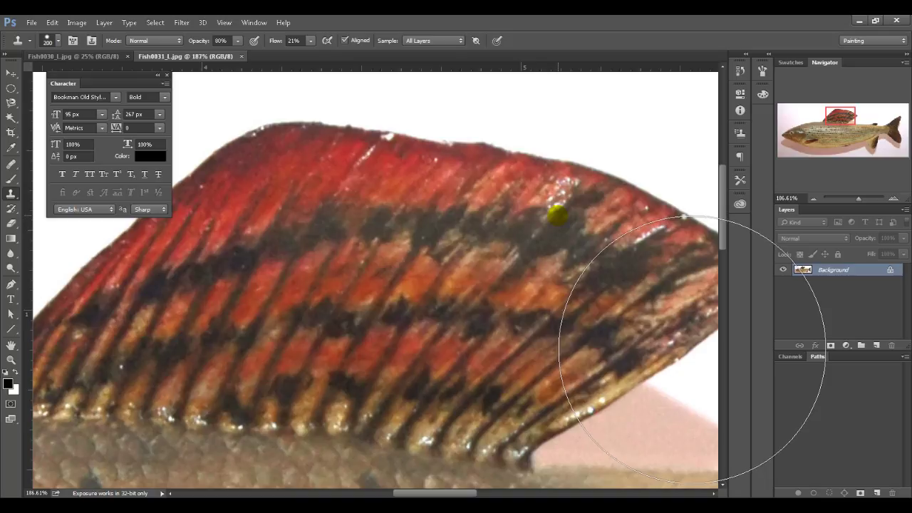
pyautogui.press('[')
pyautogui.press('[')
pyautogui.press('[')
pyautogui.press('[')
pyautogui.press('[')
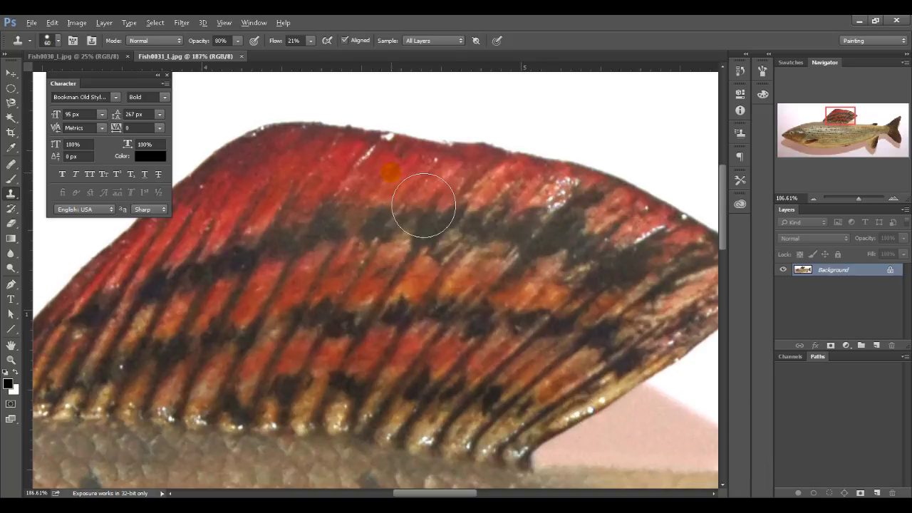
pyautogui.press('[')
pyautogui.press('[')
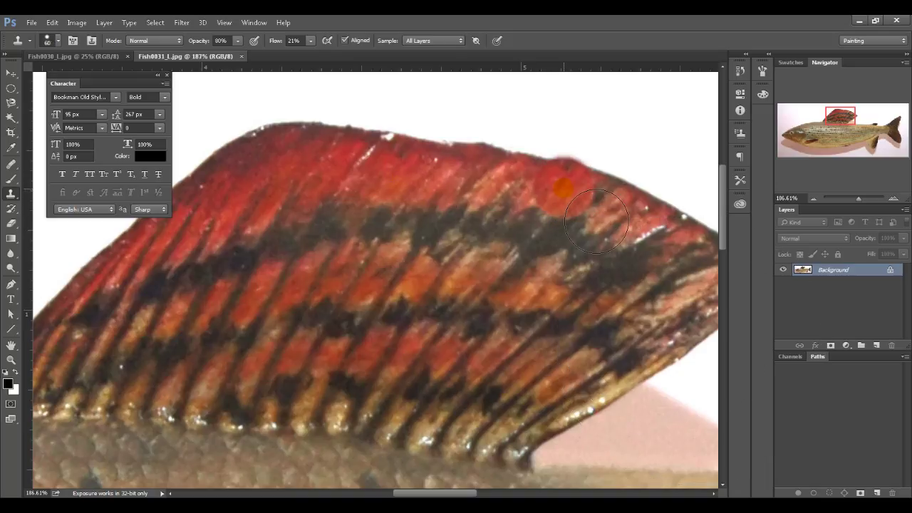
pyautogui.press('[')
pyautogui.press('[')
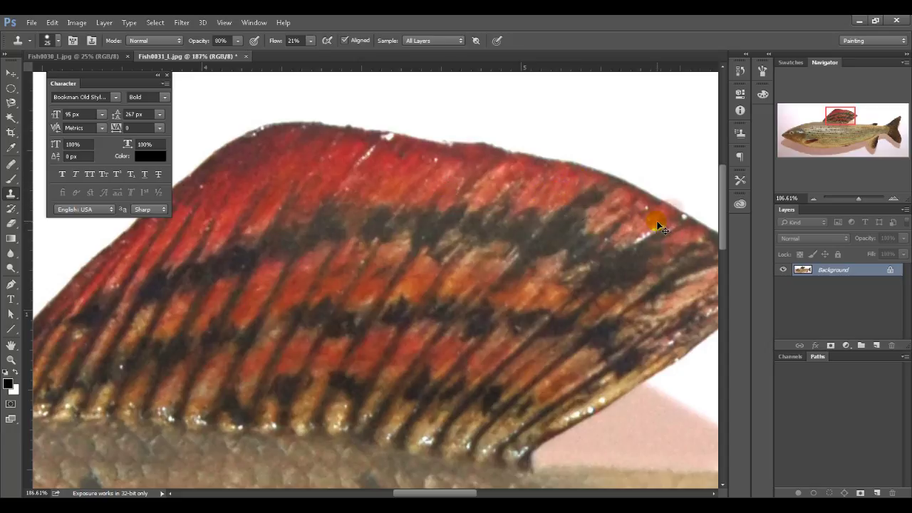
# Step: Clone fin texture from sampled spots over the red upper dorsal fin
pyautogui.moveTo(661, 241); pyautogui.dragTo(460, 359)
pyautogui.keyDown('alt'); pyautogui.click(389, 222); pyautogui.keyUp('alt')
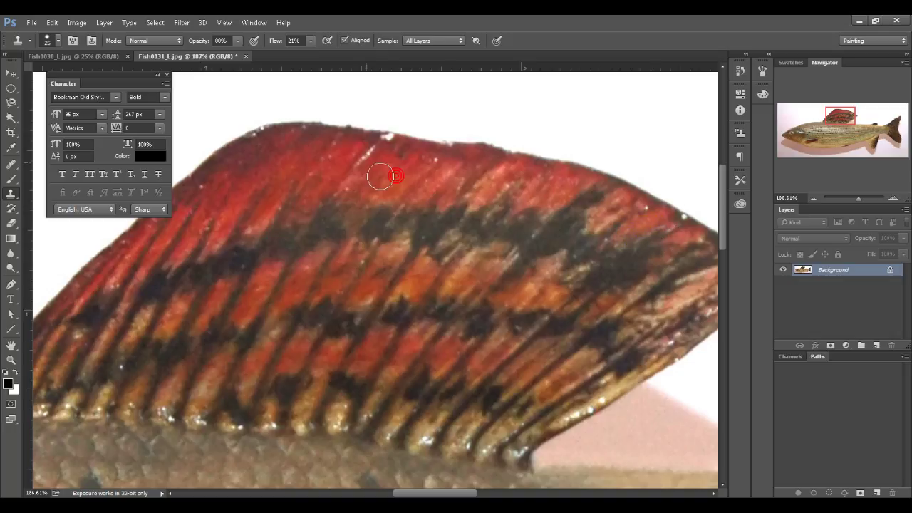
pyautogui.moveTo(381, 176)
pyautogui.mouseDown()
pyautogui.moveTo(379, 155)
pyautogui.moveTo(390, 167)
pyautogui.moveTo(361, 178)
pyautogui.moveTo(306, 276)
pyautogui.moveTo(302, 224)
pyautogui.mouseUp()
pyautogui.keyDown('alt'); pyautogui.click(305, 145); pyautogui.keyUp('alt')
pyautogui.moveTo(367, 158)
pyautogui.mouseDown()
pyautogui.moveTo(385, 172)
pyautogui.moveTo(352, 190)
pyautogui.moveTo(375, 166)
pyautogui.moveTo(342, 350)
pyautogui.moveTo(431, 347)
pyautogui.moveTo(575, 312)
pyautogui.mouseUp()
pyautogui.moveTo(296, 382)
pyautogui.mouseDown()
pyautogui.moveTo(212, 416)
pyautogui.moveTo(190, 404)
pyautogui.moveTo(167, 354)
pyautogui.moveTo(167, 391)
pyautogui.mouseUp()
# Step: With a size-10 brush, cover the bright yellow spot and clone texture along the fin base
pyautogui.press('[')
pyautogui.press('[')
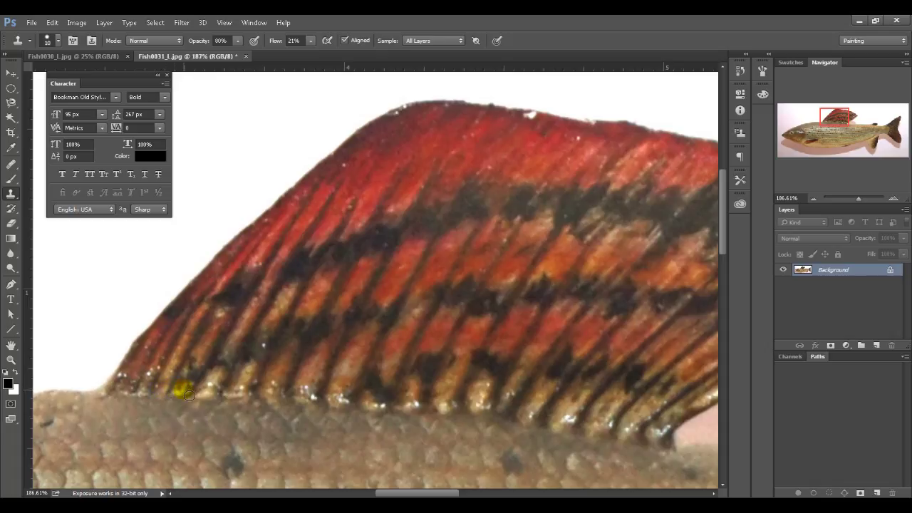
pyautogui.moveTo(222, 391)
pyautogui.mouseDown()
pyautogui.moveTo(210, 379)
pyautogui.moveTo(240, 383)
pyautogui.mouseUp()
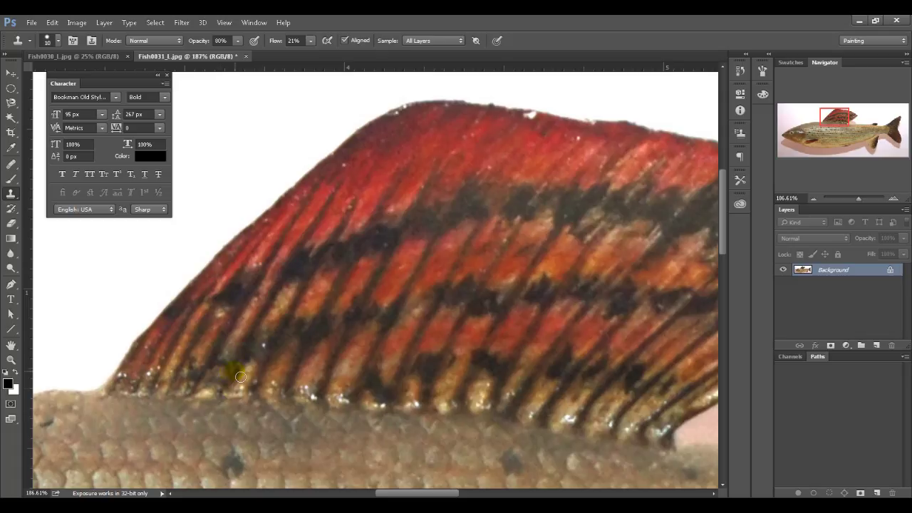
pyautogui.click(242, 392)
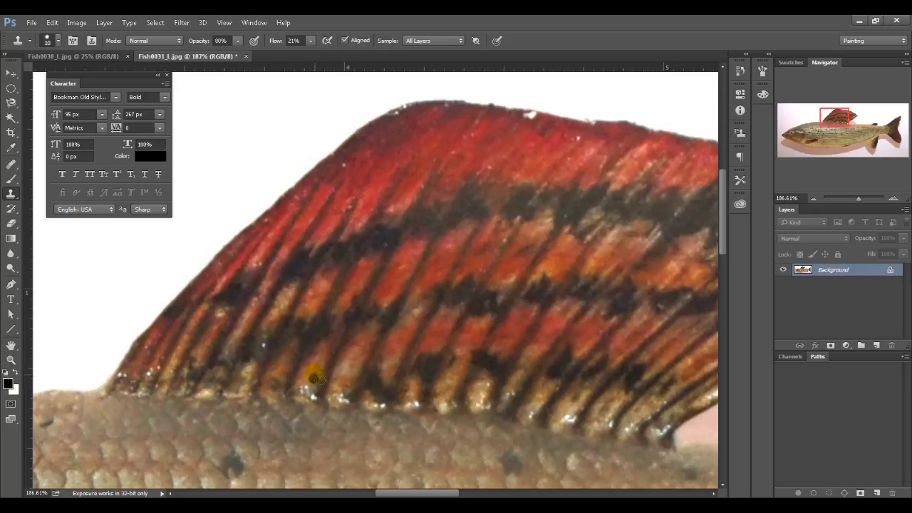
pyautogui.moveTo(320, 374); pyautogui.dragTo(306, 387)
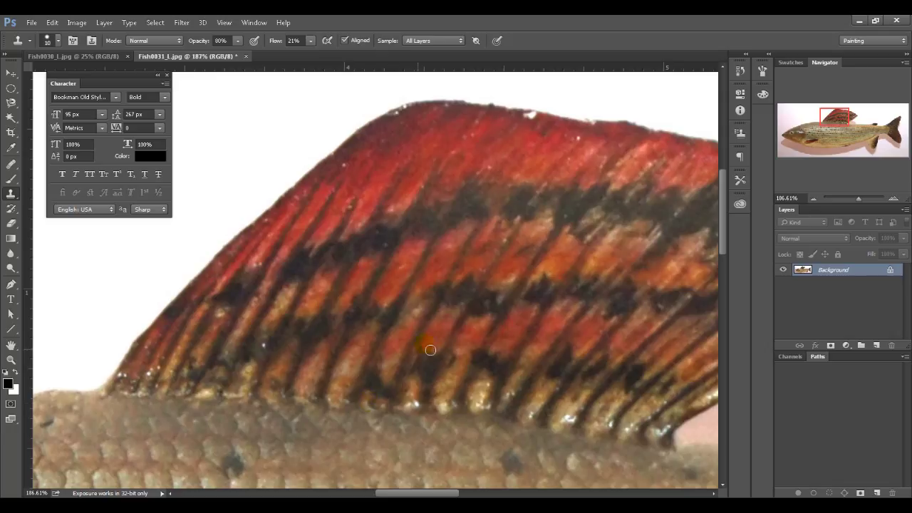
# Step: Dab cloned texture on the fin's rear edge and base, then zoom out to the whole grayling
pyautogui.moveTo(587, 377); pyautogui.dragTo(527, 367)
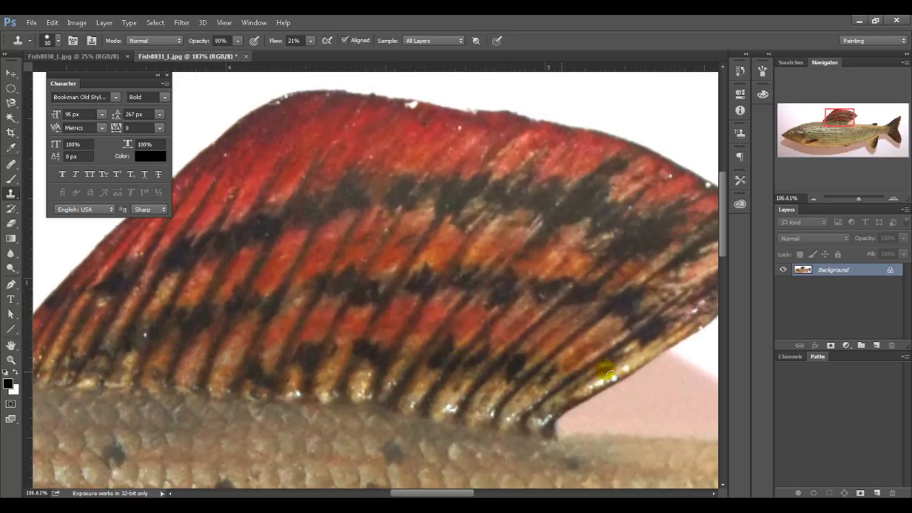
pyautogui.moveTo(648, 360); pyautogui.dragTo(586, 357)
pyautogui.click(546, 352)
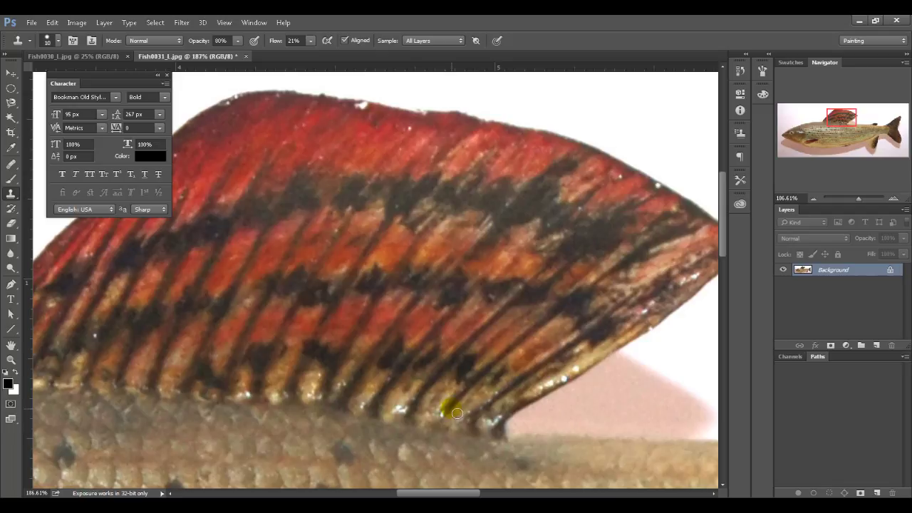
pyautogui.click(444, 420)
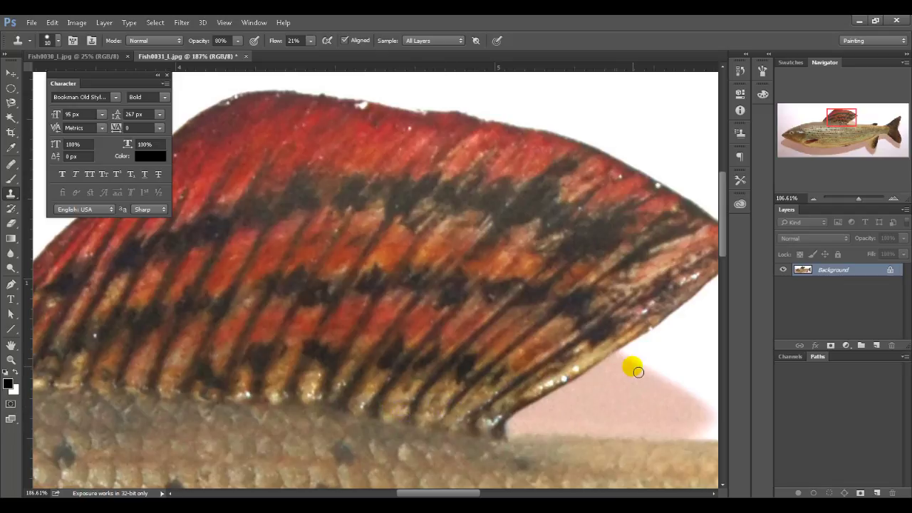
pyautogui.hotkey('ctrl', '-')
pyautogui.hotkey('ctrl', '-')
pyautogui.hotkey('ctrl', '-')
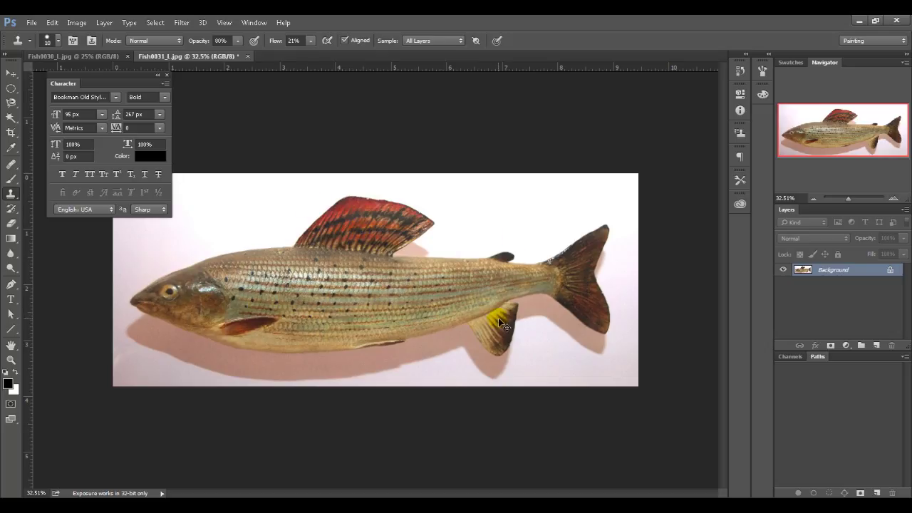
# Step: Reopen the roach photo Fish0030_L.jpg from Open Recent
pyautogui.click(31, 22)
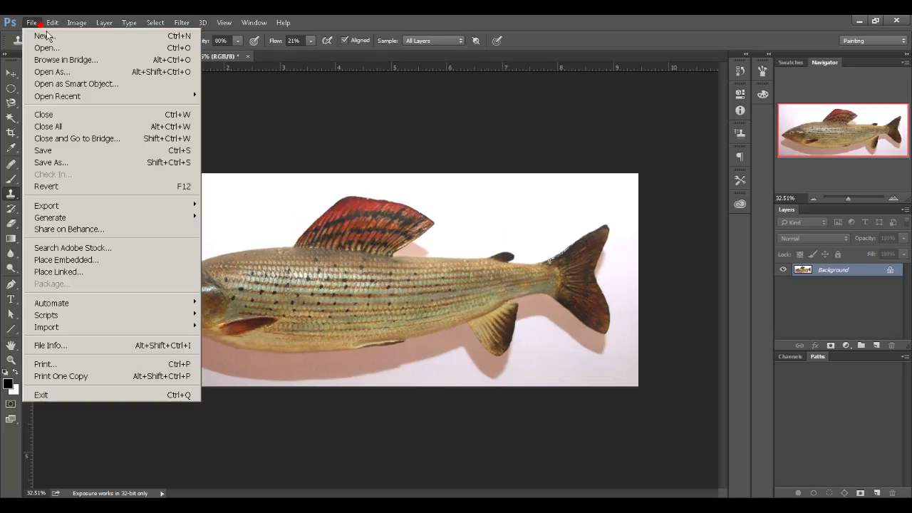
pyautogui.moveTo(132, 99)
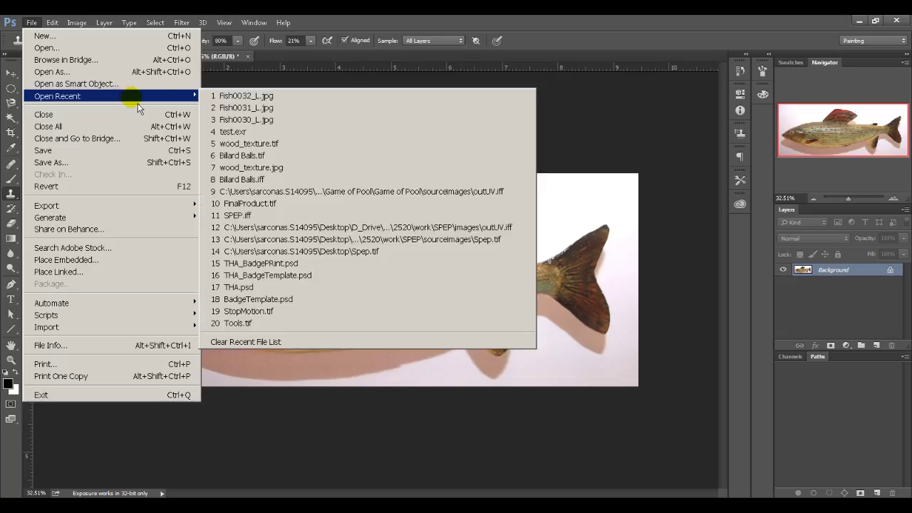
pyautogui.click(265, 119)
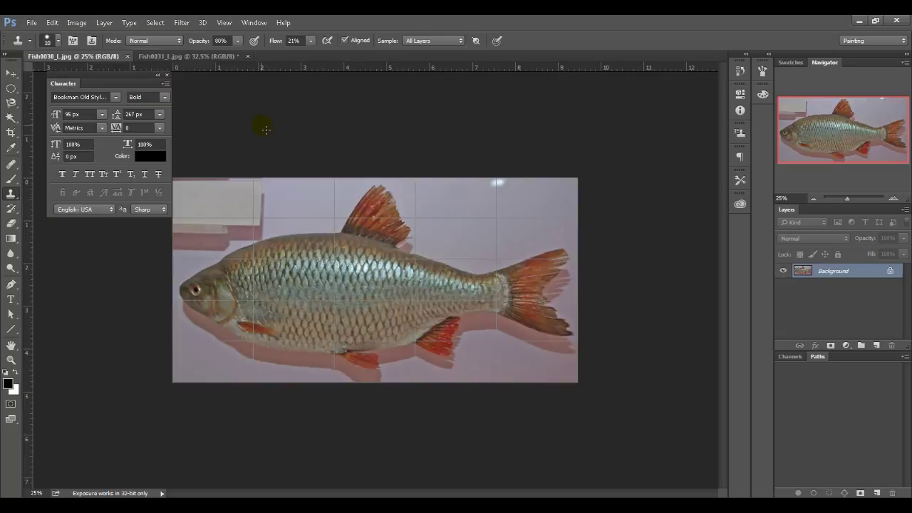
pyautogui.click(127, 56)
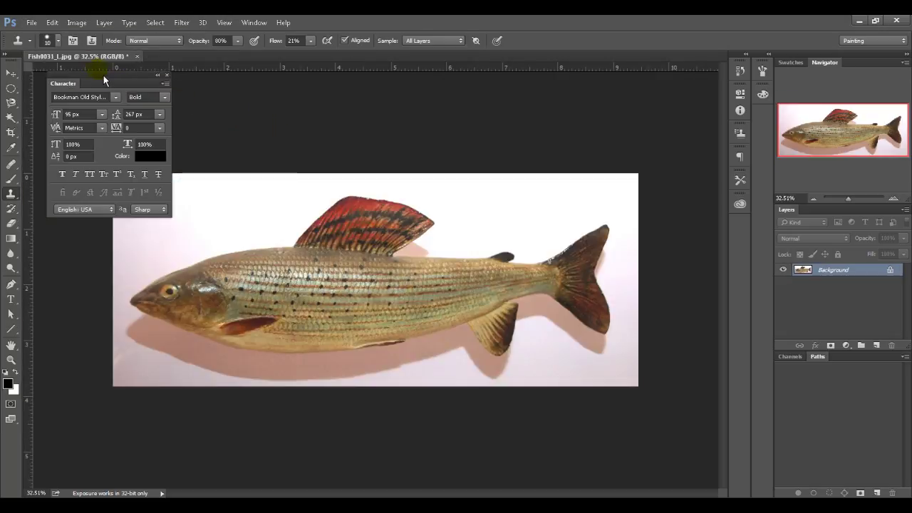
pyautogui.click(34, 24)
pyautogui.moveTo(138, 95)
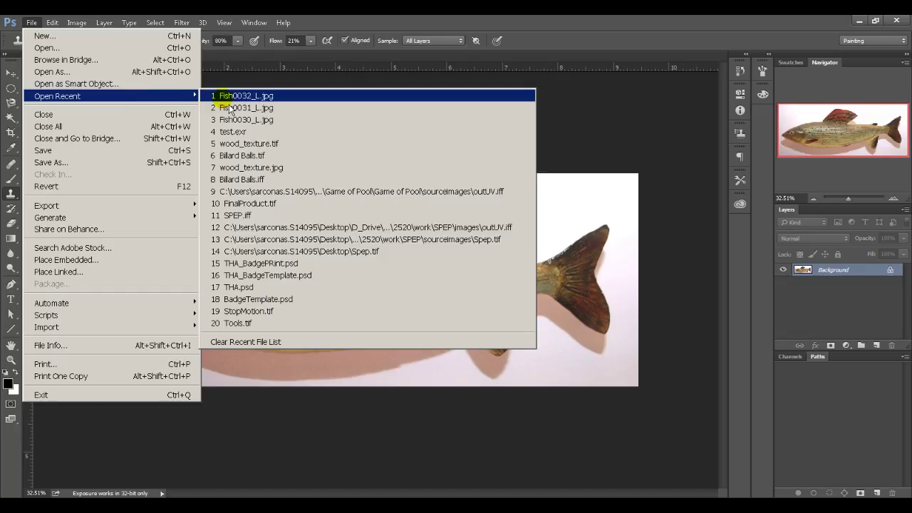
pyautogui.click(240, 110)
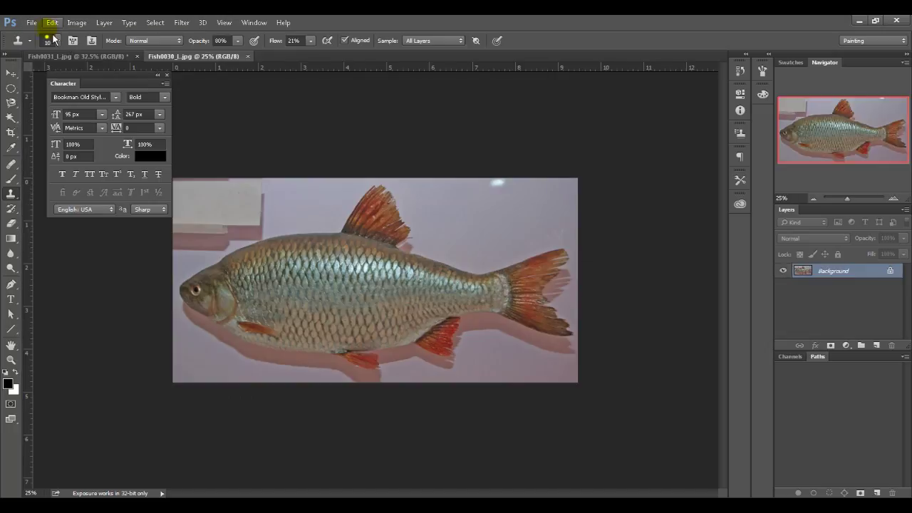
# Step: Reopen the perch photo Fish0032_L.jpg and return to the Fish0031 grayling tab
pyautogui.click(32, 23)
pyautogui.moveTo(146, 98)
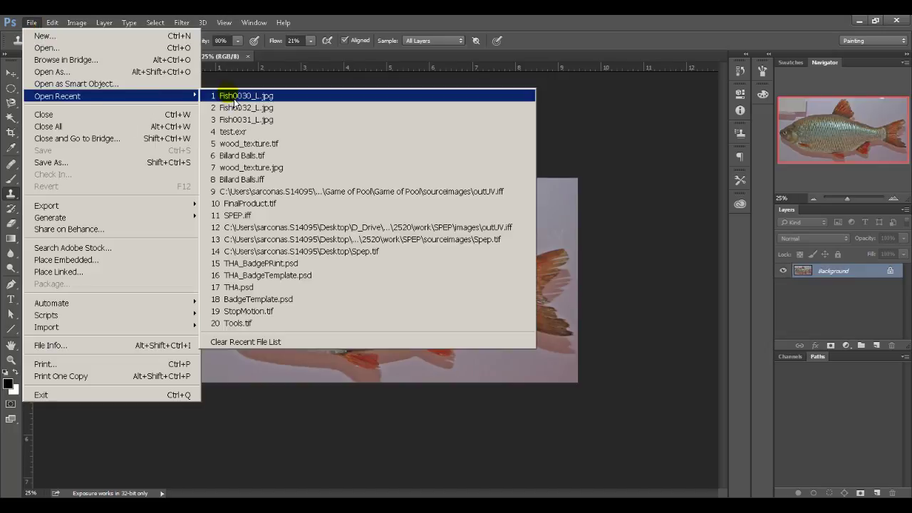
pyautogui.click(242, 109)
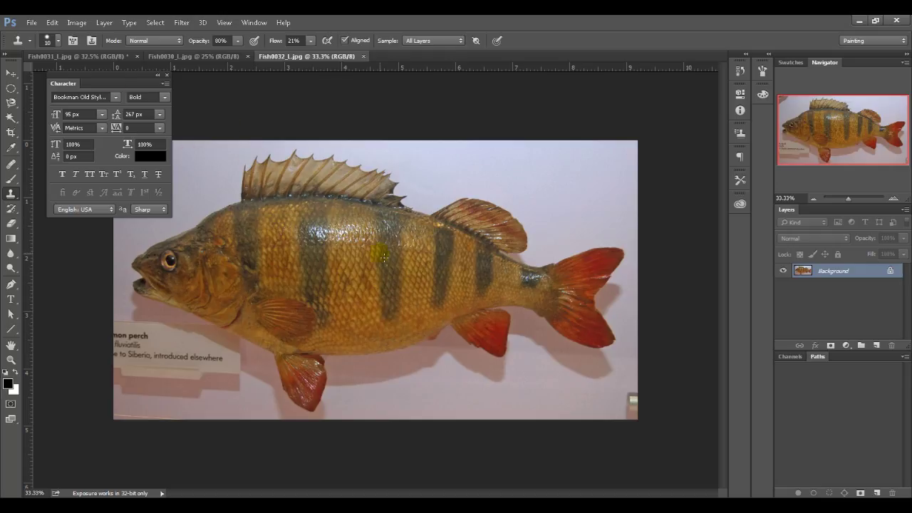
pyautogui.click(123, 59)
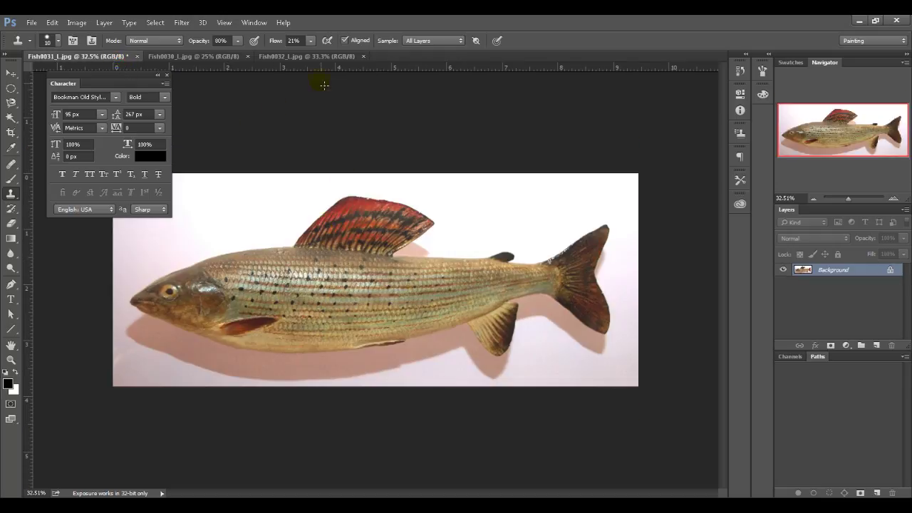
# Step: Copy the entire Fish0032 perch image and paste it as Layer 1 filling the grayling canvas
pyautogui.press('m')
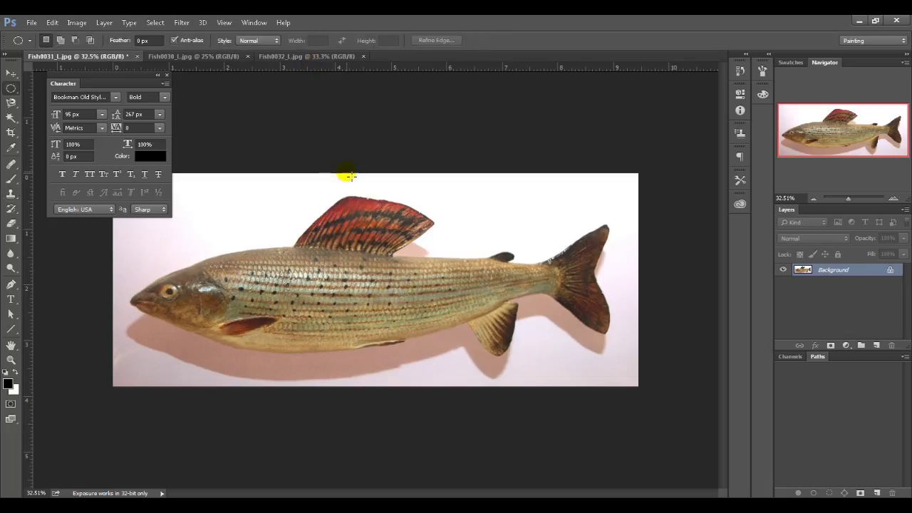
pyautogui.click(317, 58)
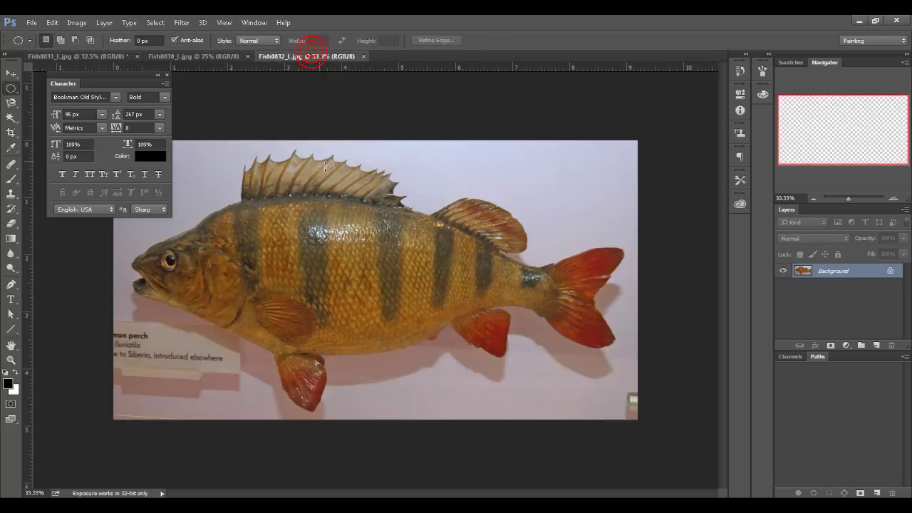
pyautogui.hotkey('ctrl', 'a')
pyautogui.hotkey('ctrl', 'c')
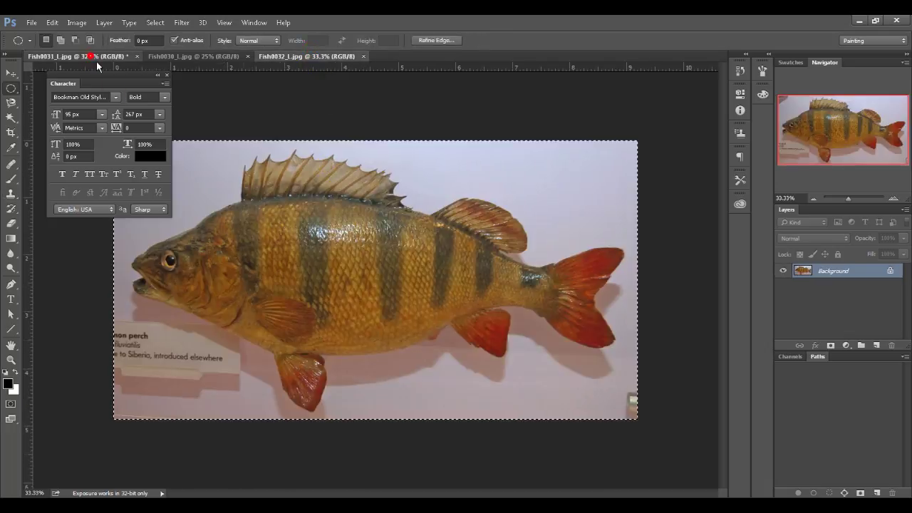
pyautogui.click(78, 56)
pyautogui.hotkey('ctrl', 'v')
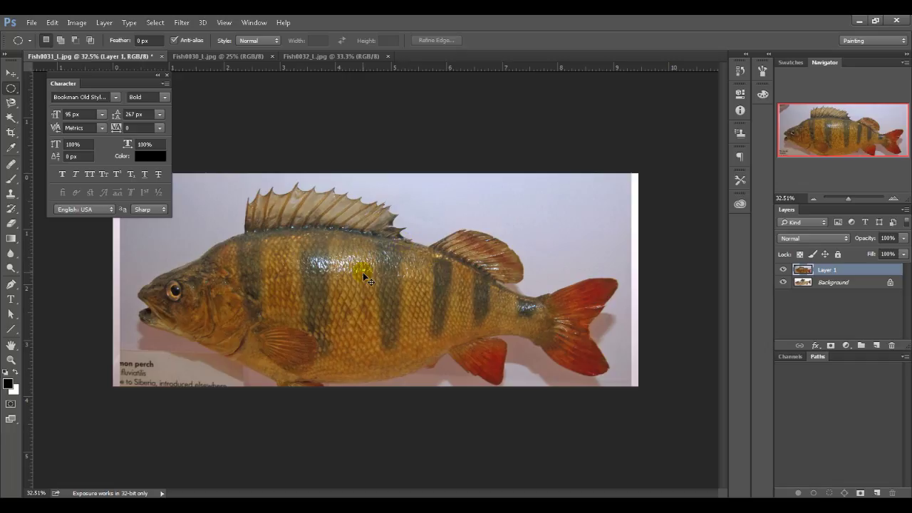
pyautogui.keyDown('ctrl'); pyautogui.moveTo(363, 273); pyautogui.dragTo(629, 283); pyautogui.keyUp('ctrl')
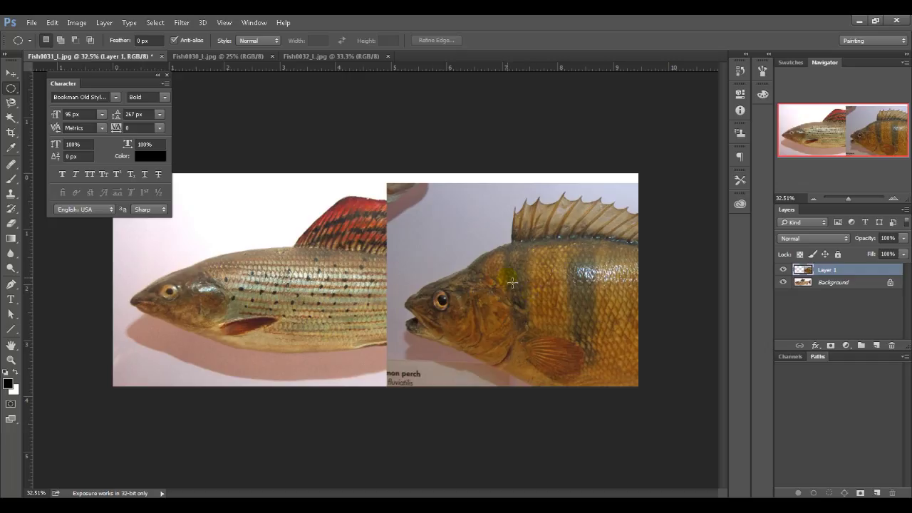
pyautogui.click(541, 288)
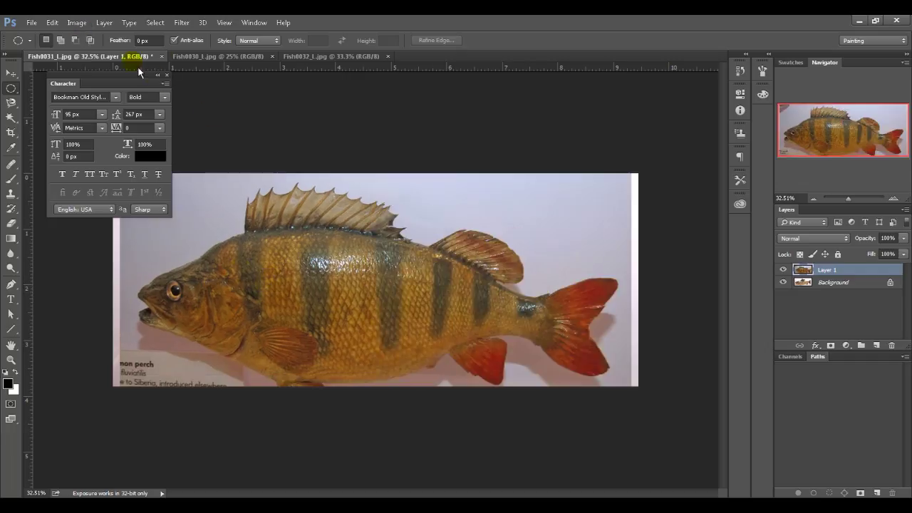
pyautogui.click(76, 22)
# Step: Try Match Color with Fish0031_L.jpg as source, then cancel it
pyautogui.moveTo(207, 57)
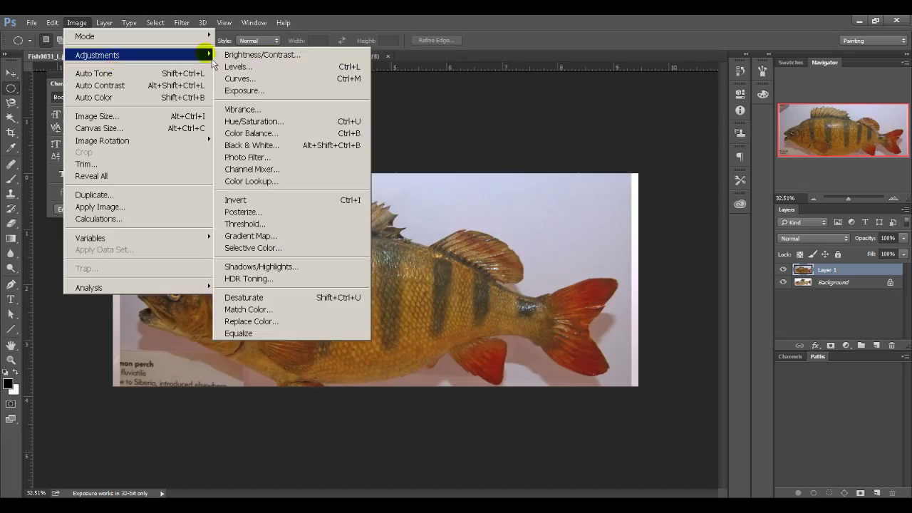
pyautogui.click(307, 317)
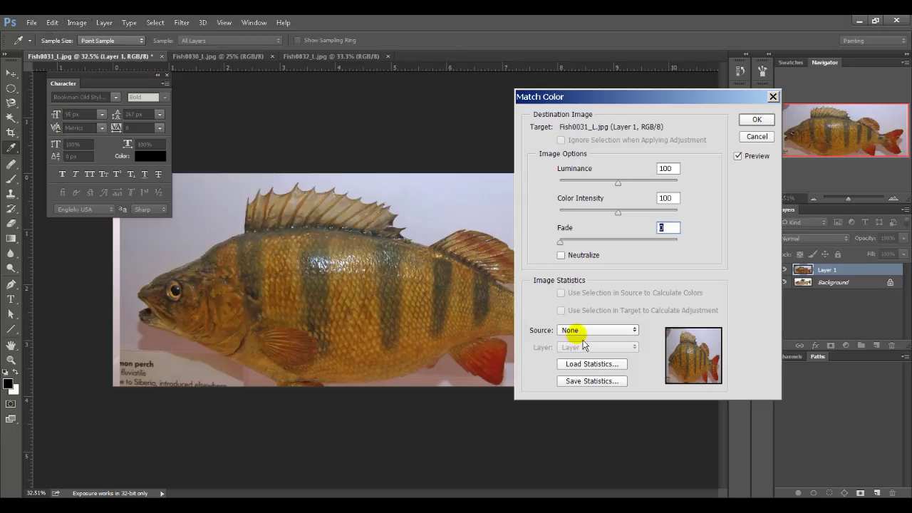
pyautogui.click(577, 330)
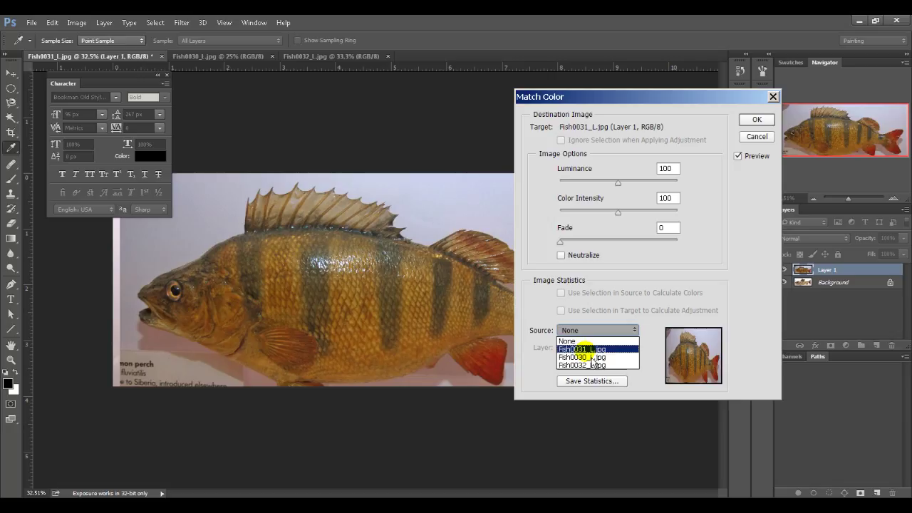
pyautogui.click(551, 292)
pyautogui.click(570, 330)
pyautogui.click(579, 349)
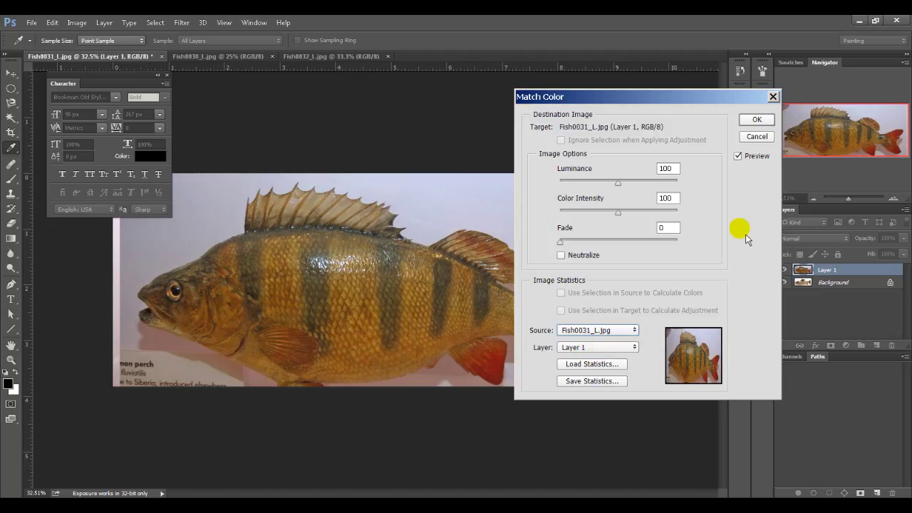
pyautogui.click(758, 137)
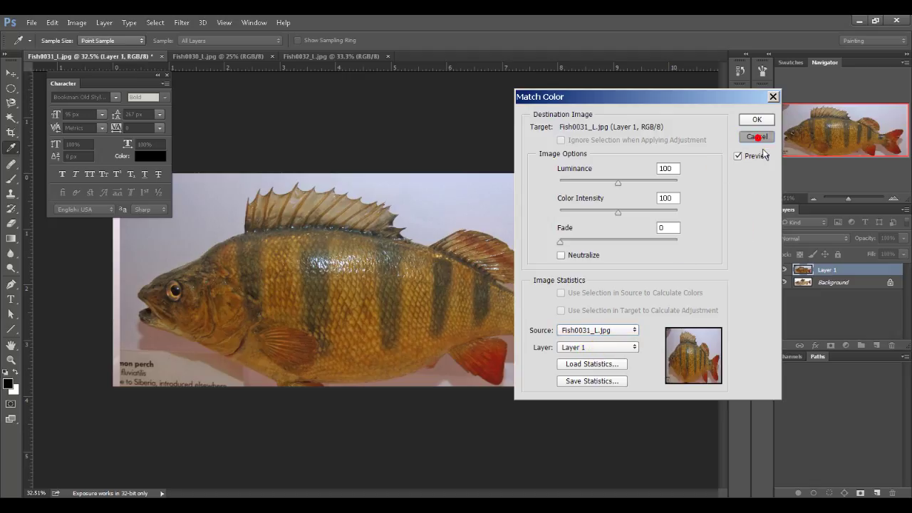
# Step: On the Background layer, apply Match Color from Fish0031_L.jpg's Layer 1, then hide the perch layer
pyautogui.click(823, 281)
pyautogui.press('m')
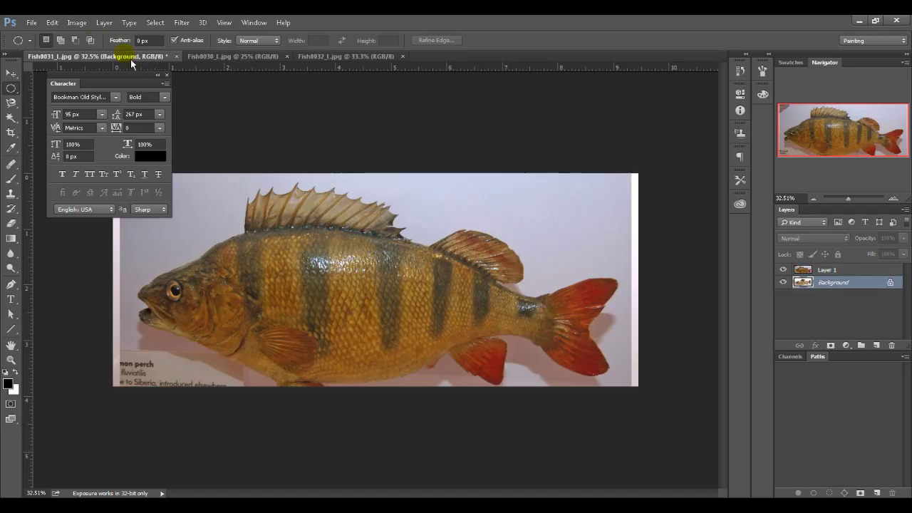
pyautogui.click(76, 23)
pyautogui.moveTo(132, 57)
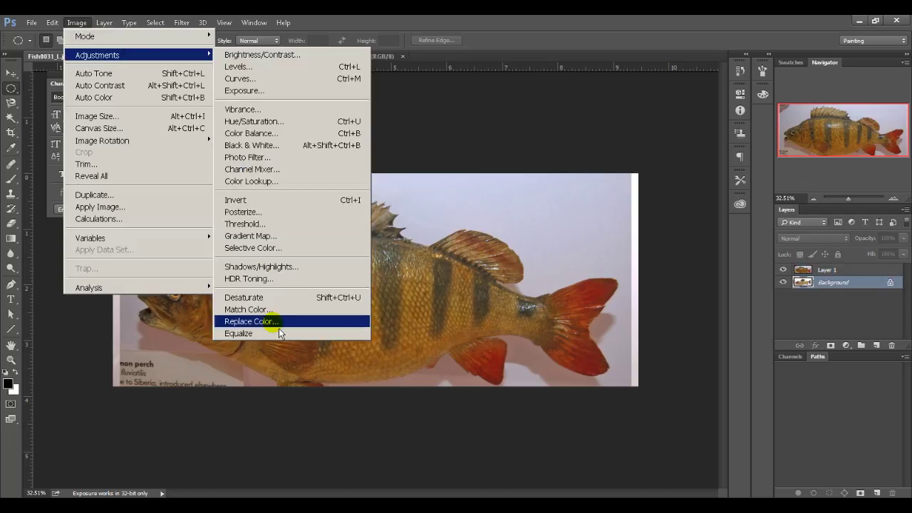
pyautogui.click(246, 309)
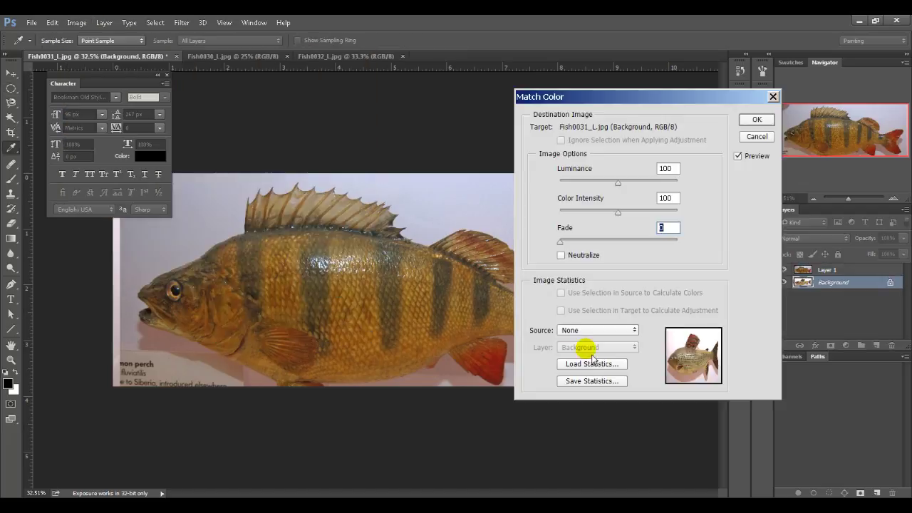
pyautogui.click(580, 330)
pyautogui.click(581, 351)
pyautogui.click(596, 347)
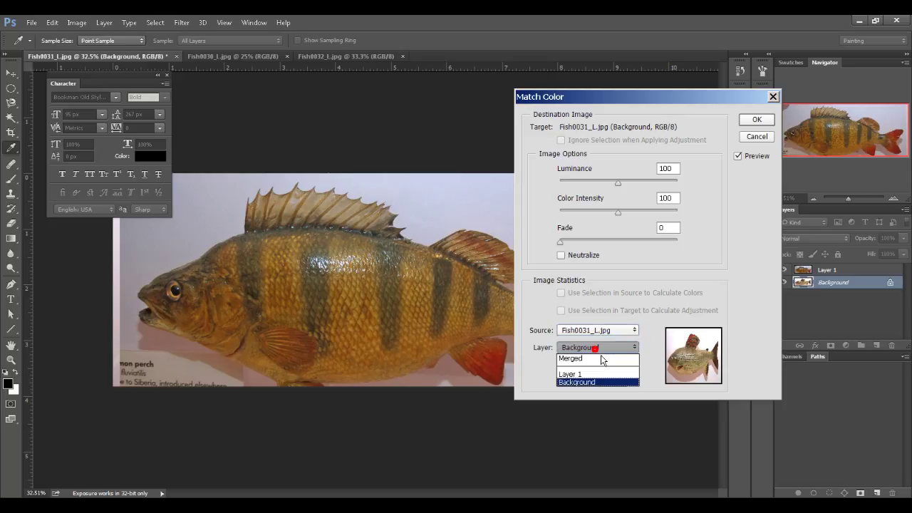
pyautogui.click(592, 374)
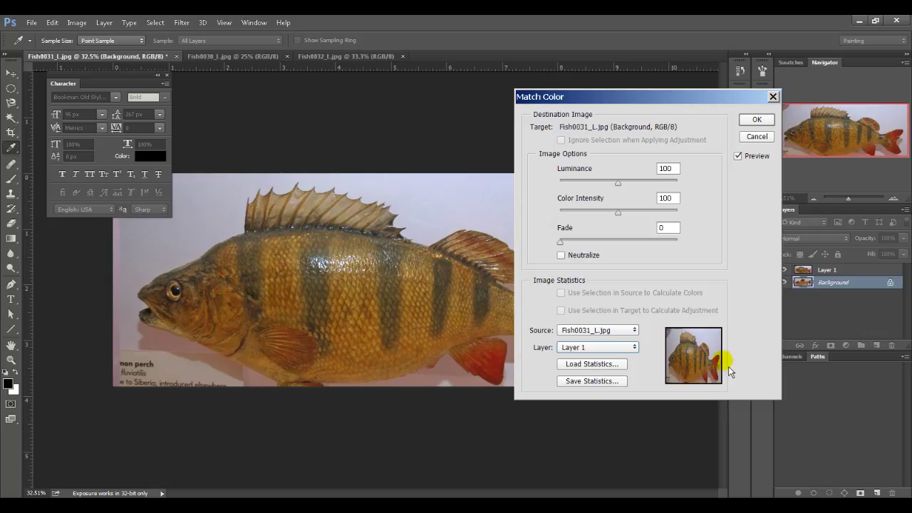
pyautogui.click(757, 121)
pyautogui.click(784, 270)
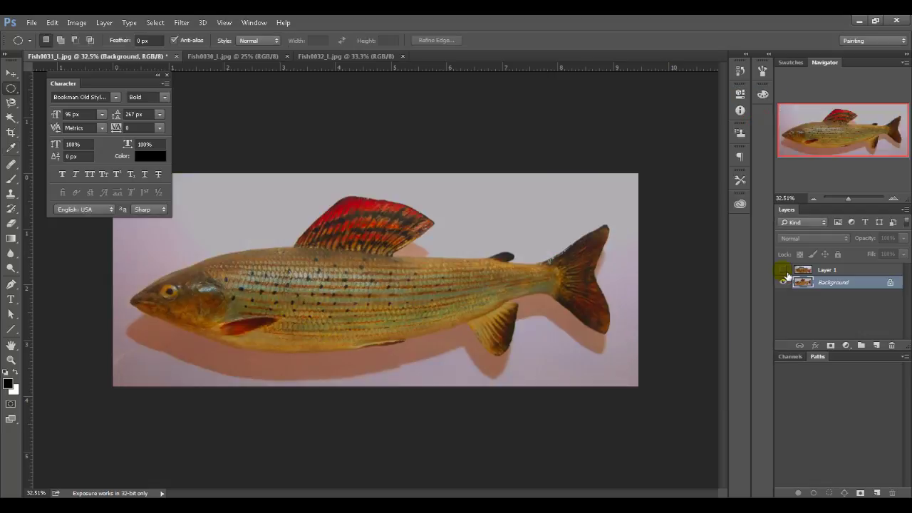
# Step: Toggle the perch layer's visibility repeatedly to compare its colours with the recolored grayling
pyautogui.click(785, 271)
pyautogui.click(786, 271)
pyautogui.click(785, 271)
pyautogui.click(785, 271)
pyautogui.click(786, 271)
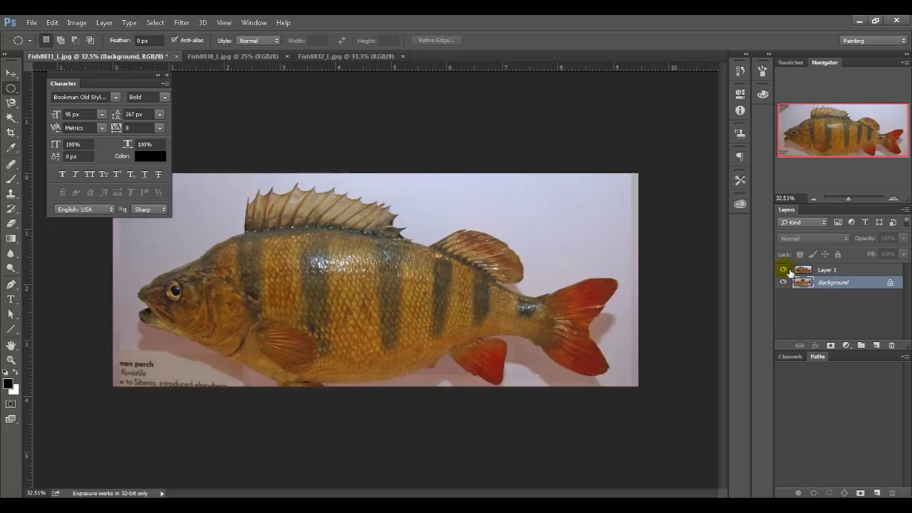
pyautogui.click(785, 271)
pyautogui.click(786, 271)
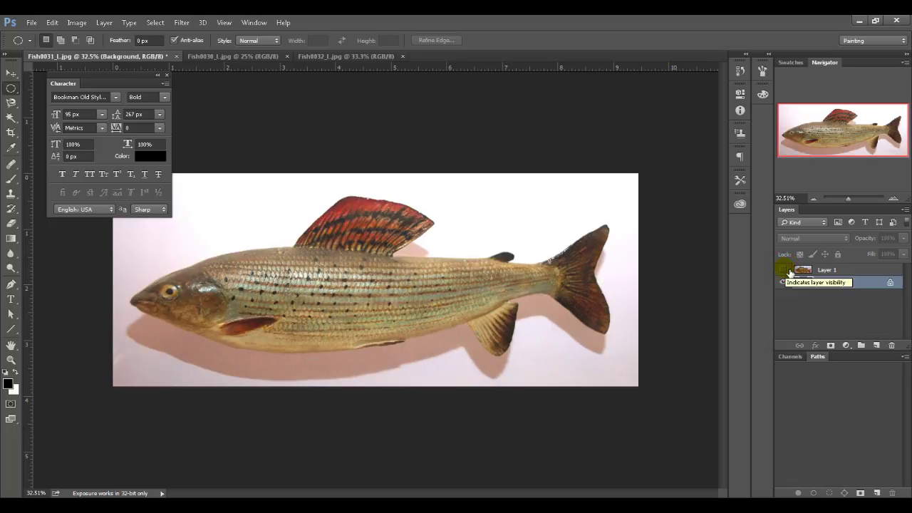
pyautogui.click(786, 271)
pyautogui.click(786, 270)
pyautogui.click(785, 271)
pyautogui.click(787, 271)
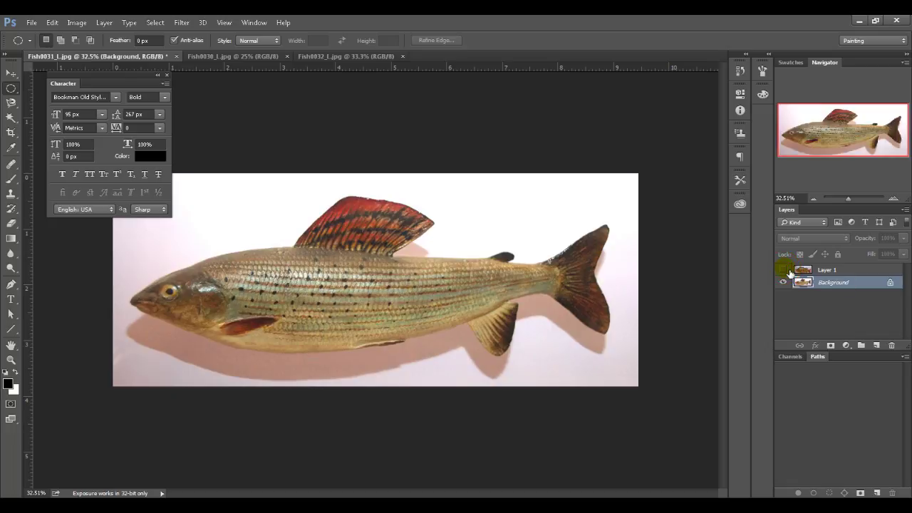
pyautogui.click(787, 271)
pyautogui.click(787, 271)
pyautogui.click(787, 271)
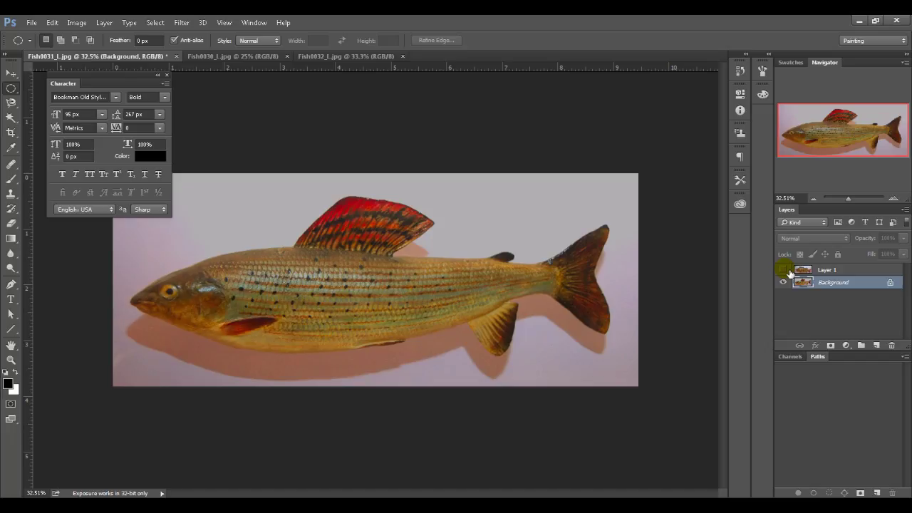
pyautogui.click(787, 271)
pyautogui.click(787, 271)
pyautogui.click(787, 271)
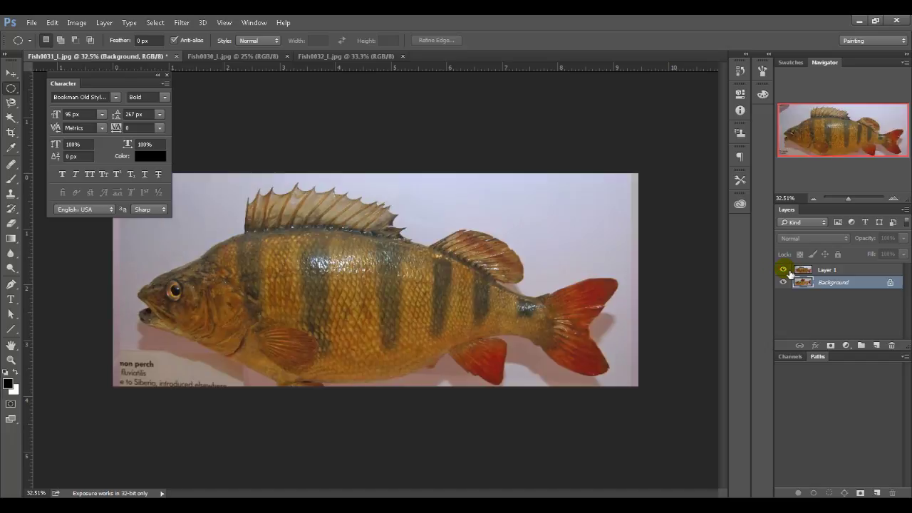
# Step: Move the perch Layer 1 to the right half of the canvas and reselect the Background layer
pyautogui.click(805, 271)
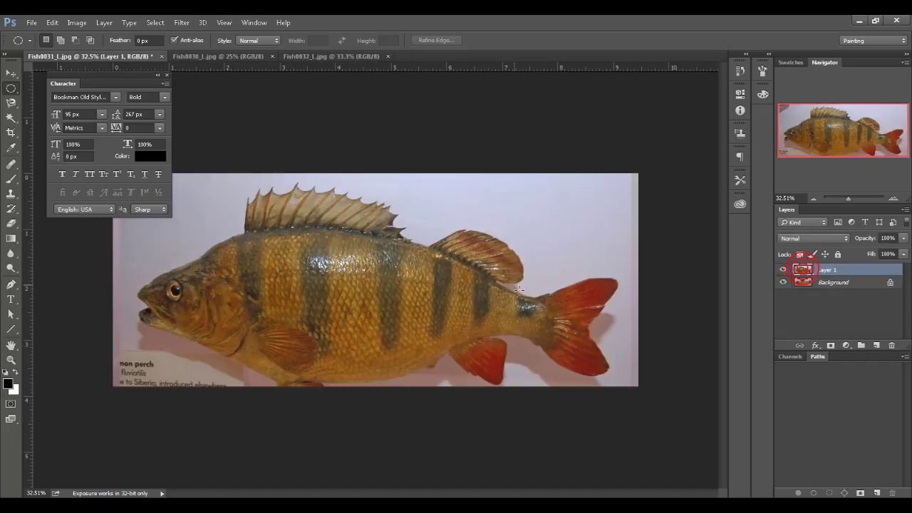
pyautogui.moveTo(459, 288); pyautogui.dragTo(817, 302)
pyautogui.click(831, 282)
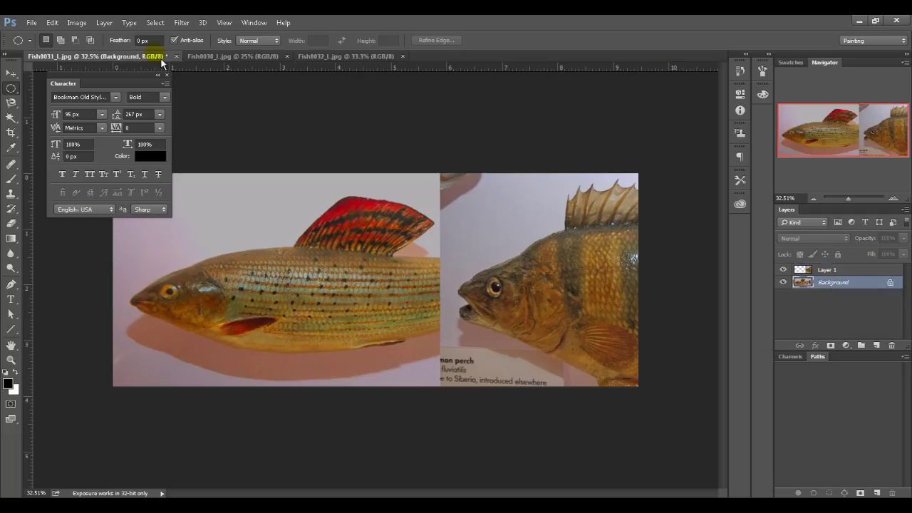
pyautogui.click(78, 23)
pyautogui.moveTo(118, 55)
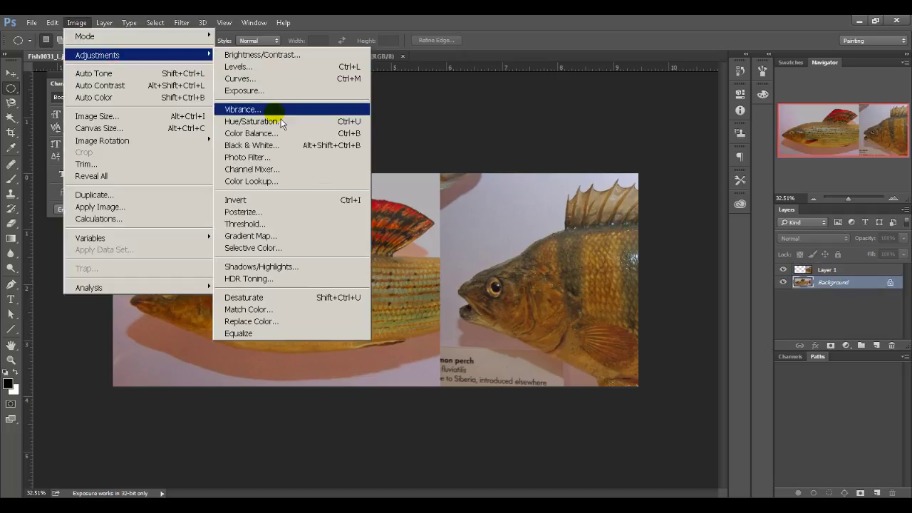
pyautogui.click(278, 134)
pyautogui.moveTo(467, 131); pyautogui.dragTo(578, 95)
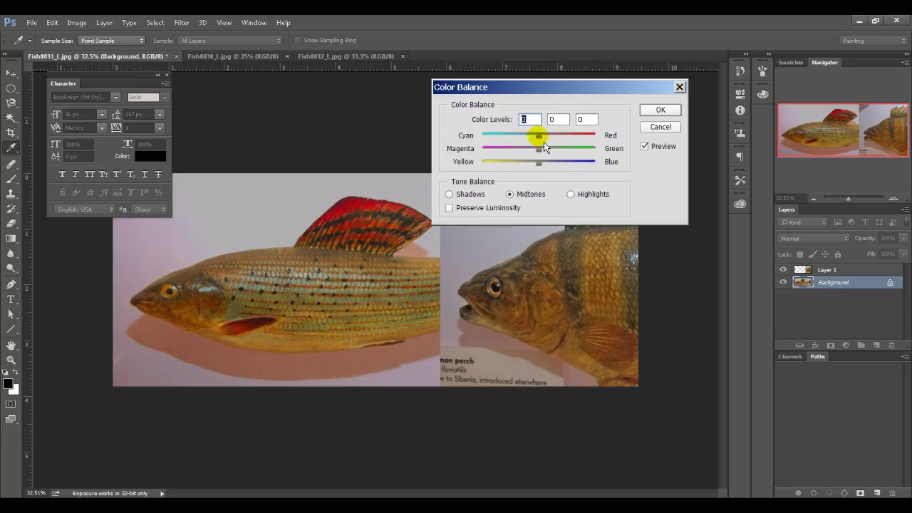
pyautogui.moveTo(538, 135); pyautogui.dragTo(531, 175)
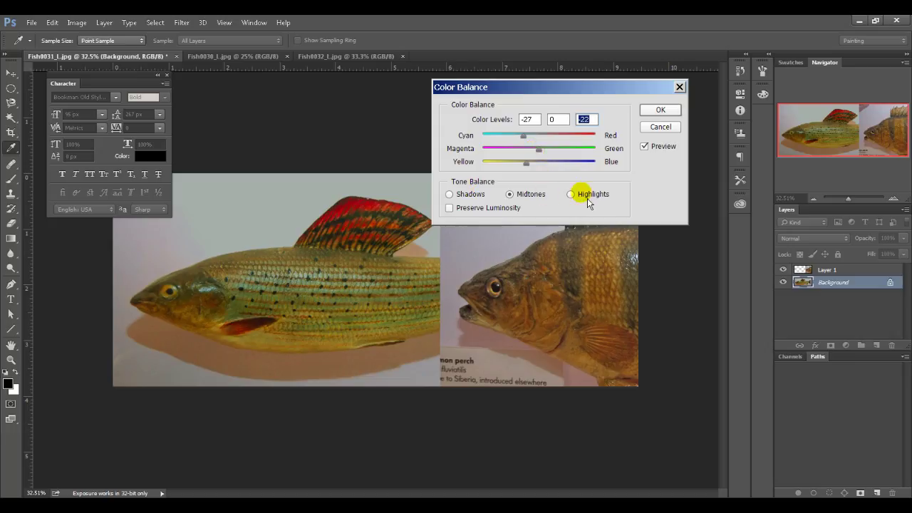
pyautogui.click(458, 194)
pyautogui.moveTo(539, 136); pyautogui.dragTo(558, 175)
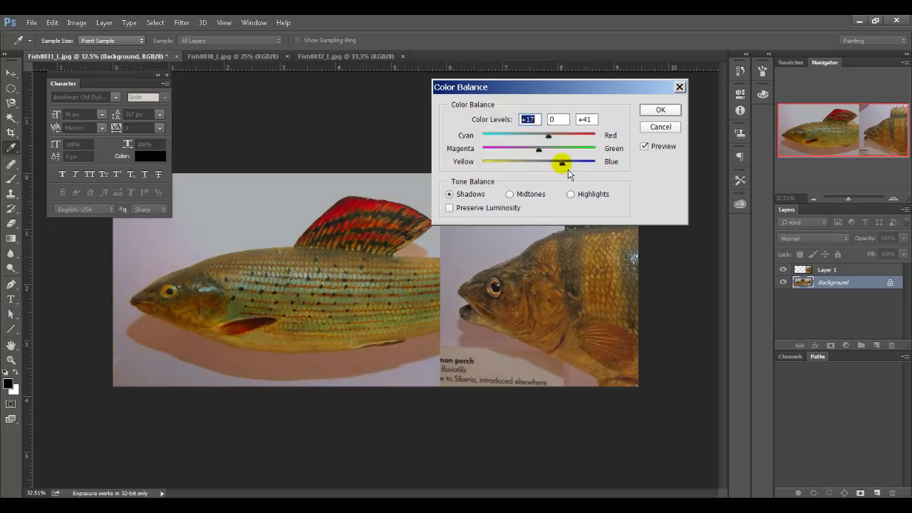
pyautogui.moveTo(571, 174); pyautogui.dragTo(580, 193)
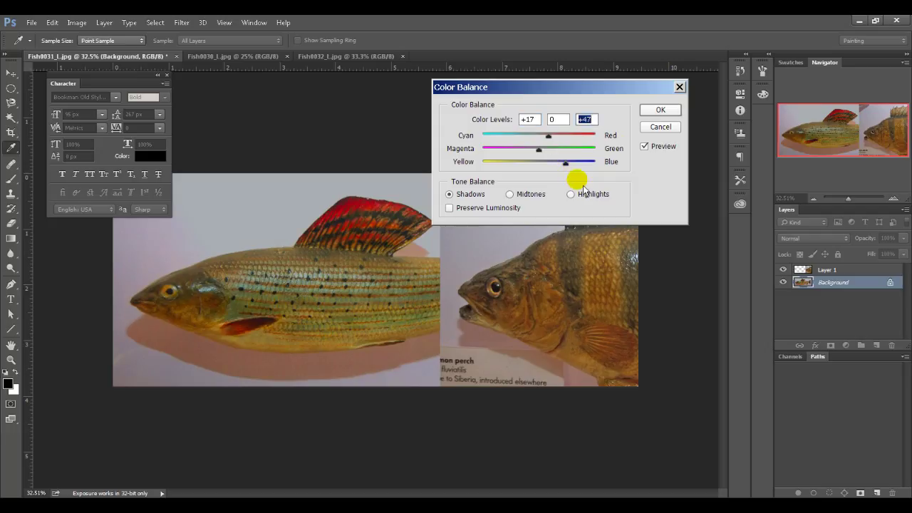
pyautogui.click(656, 147)
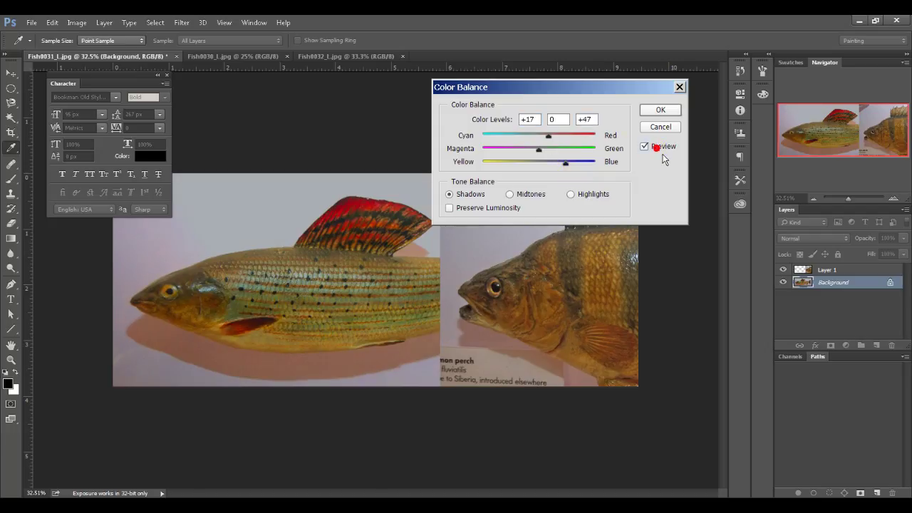
pyautogui.click(655, 147)
pyautogui.click(658, 127)
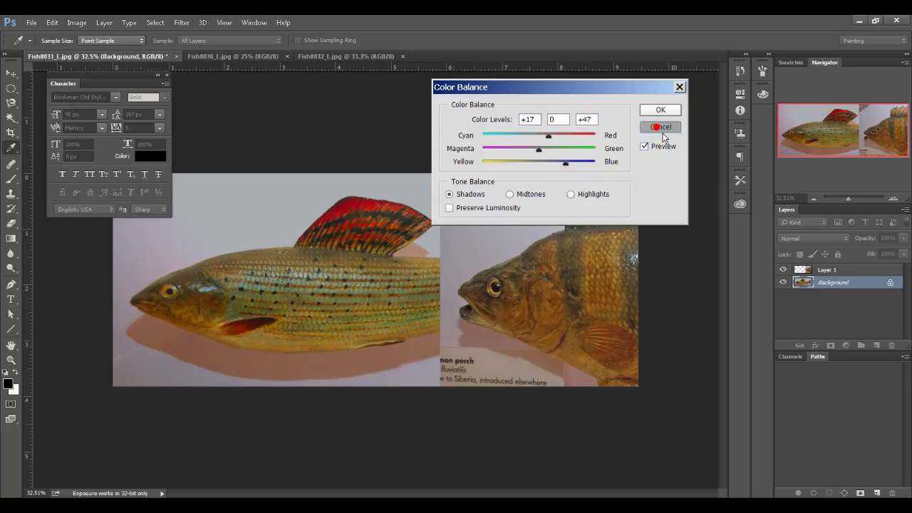
pyautogui.click(77, 22)
pyautogui.moveTo(153, 55)
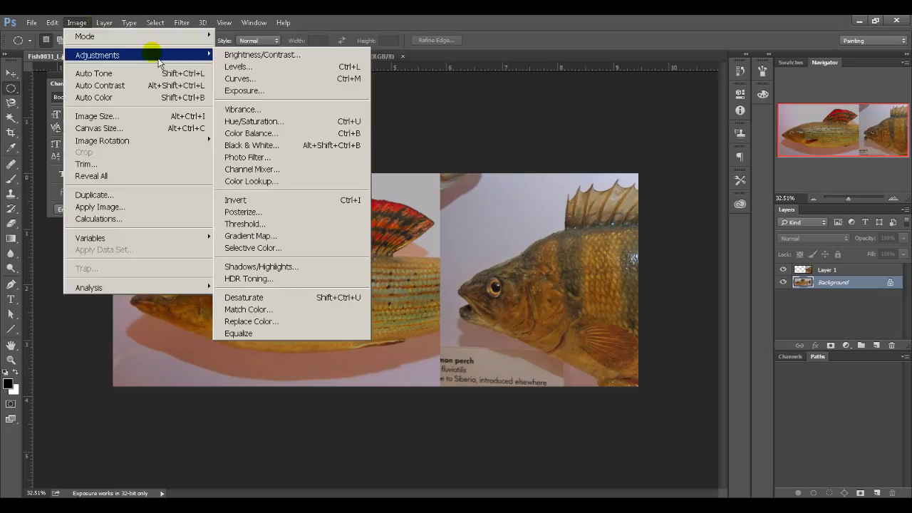
# Step: Apply Hue +11, Saturation -24 to the Background with Colorize left off, and hide Layer 1
pyautogui.click(275, 123)
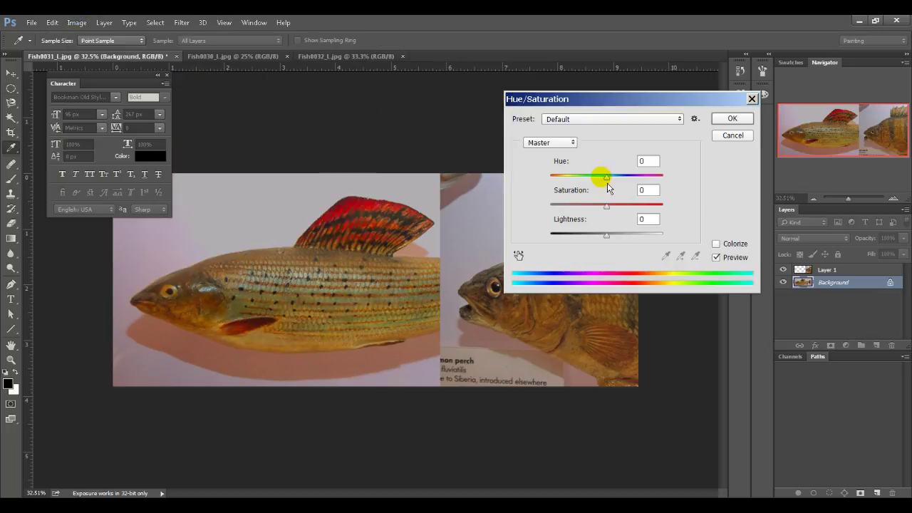
pyautogui.click(608, 177)
pyautogui.moveTo(610, 187); pyautogui.dragTo(617, 185)
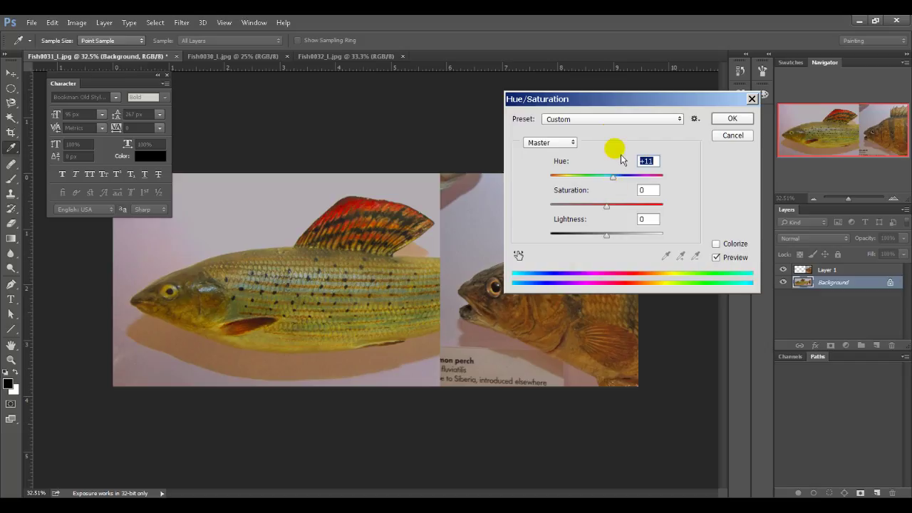
pyautogui.moveTo(610, 98); pyautogui.dragTo(695, 65)
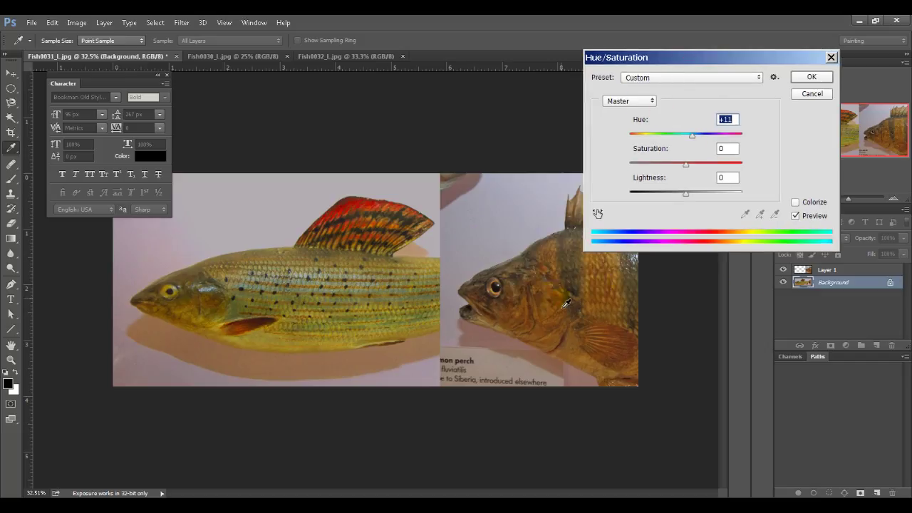
pyautogui.moveTo(686, 163); pyautogui.dragTo(672, 164)
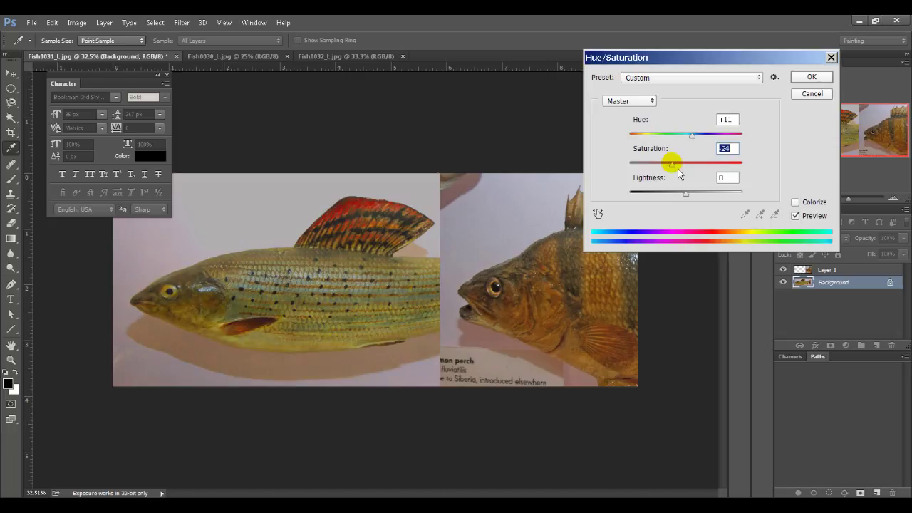
pyautogui.moveTo(686, 193)
pyautogui.mouseDown()
pyautogui.moveTo(698, 196)
pyautogui.moveTo(691, 205)
pyautogui.mouseUp()
pyautogui.click(806, 203)
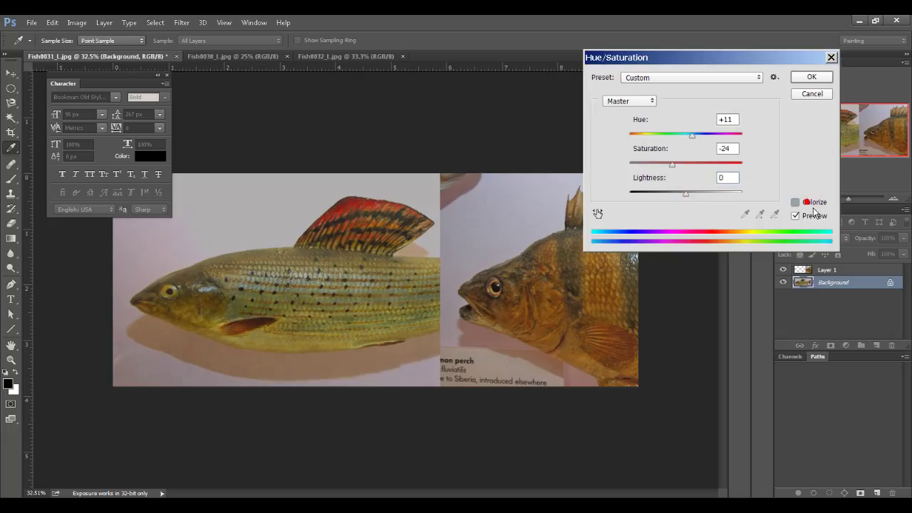
pyautogui.click(812, 204)
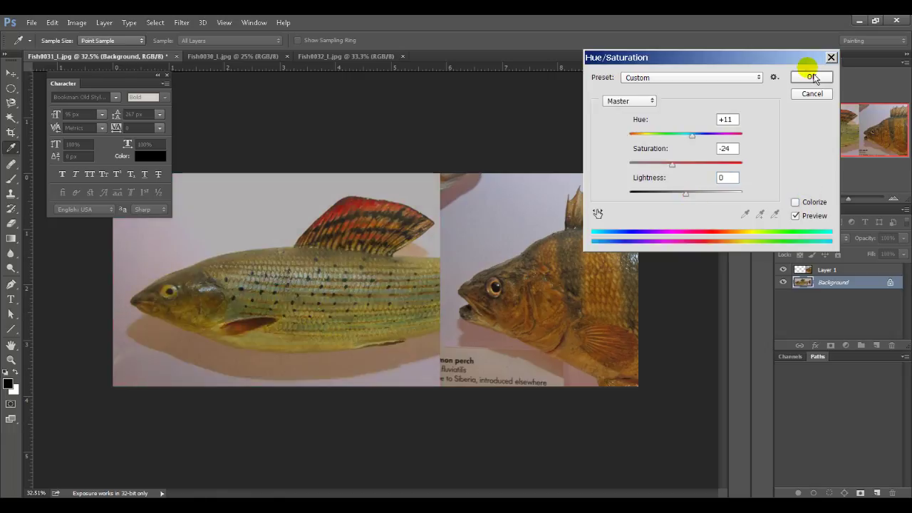
pyautogui.click(822, 79)
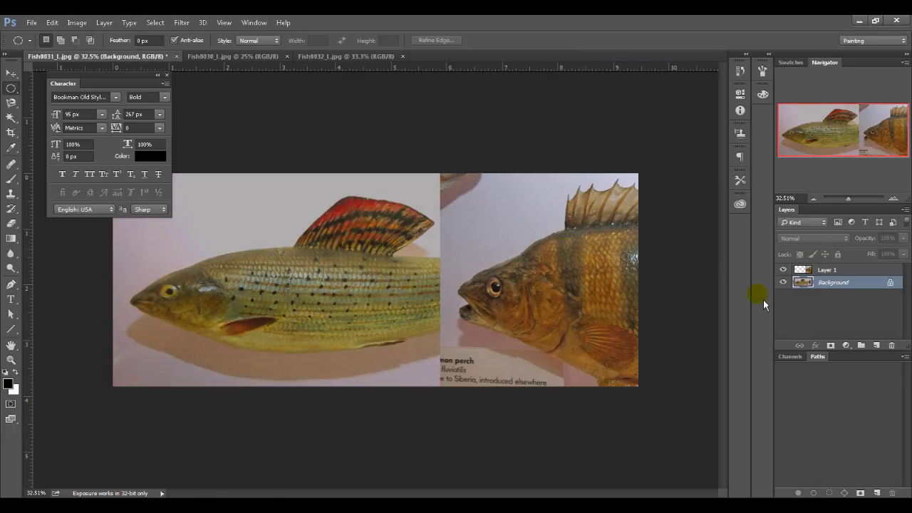
pyautogui.click(784, 270)
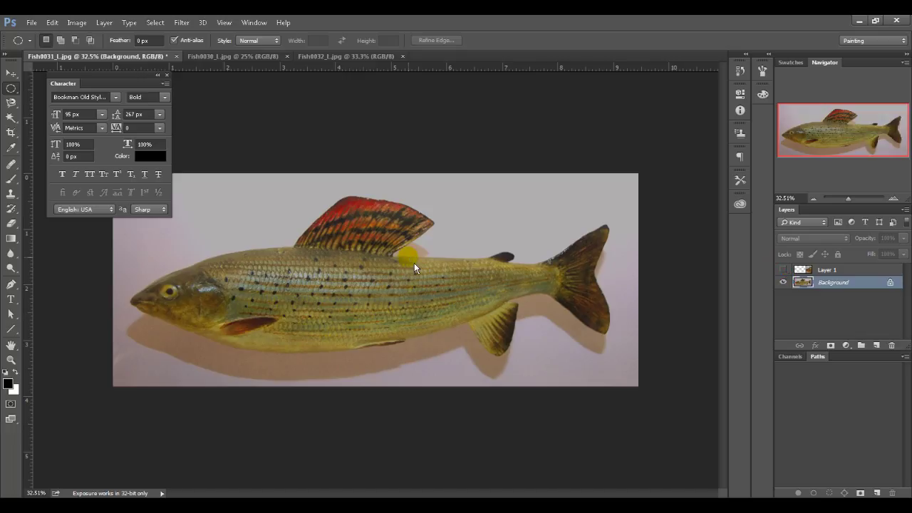
# Step: Save the adjusted photo as a flattened TIFF named FishFins without layers
pyautogui.hotkey('ctrl', 'shift', 's')
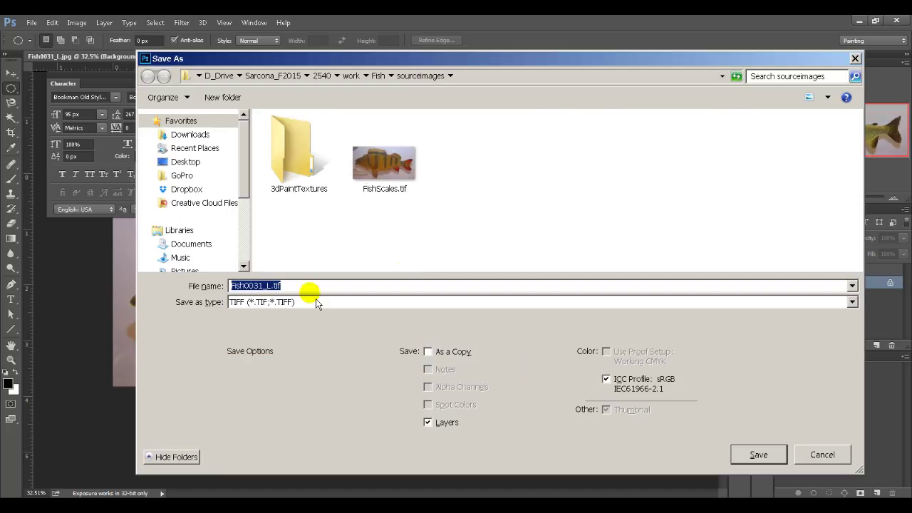
pyautogui.write('FishFins')
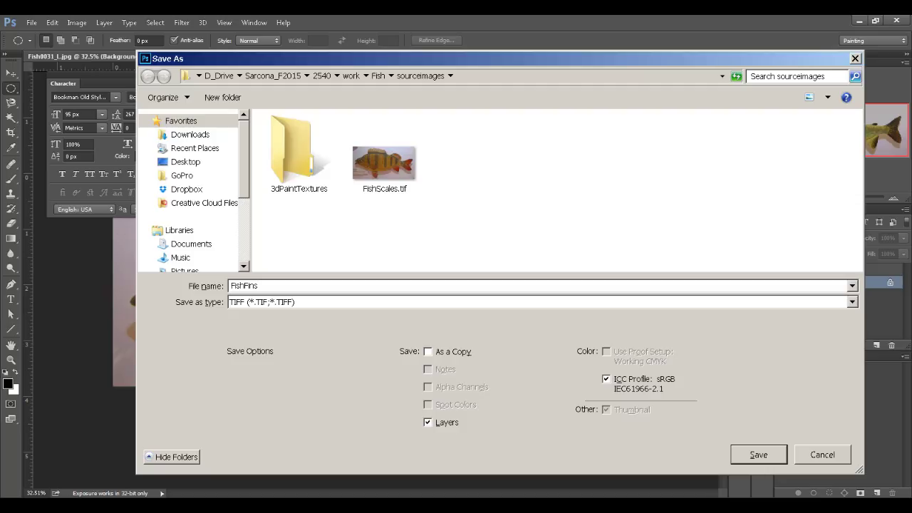
pyautogui.click(443, 422)
pyautogui.press('Return')
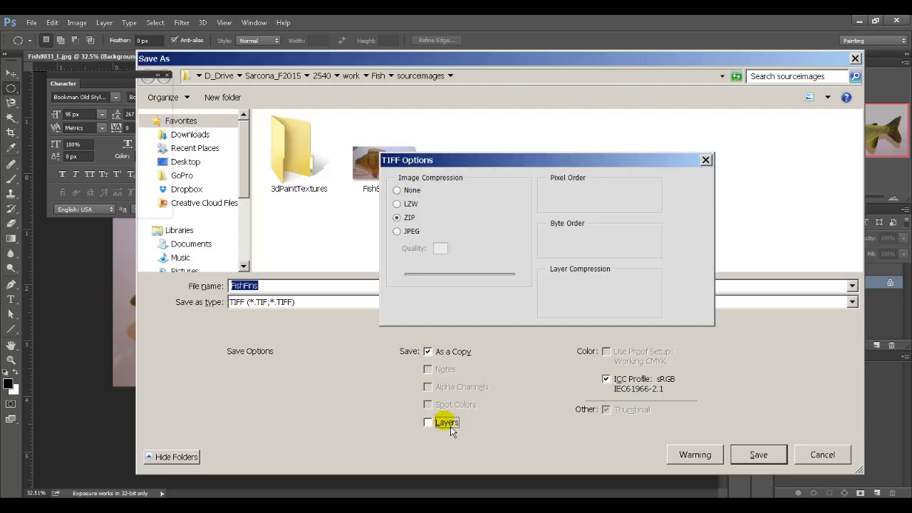
pyautogui.press('Return')
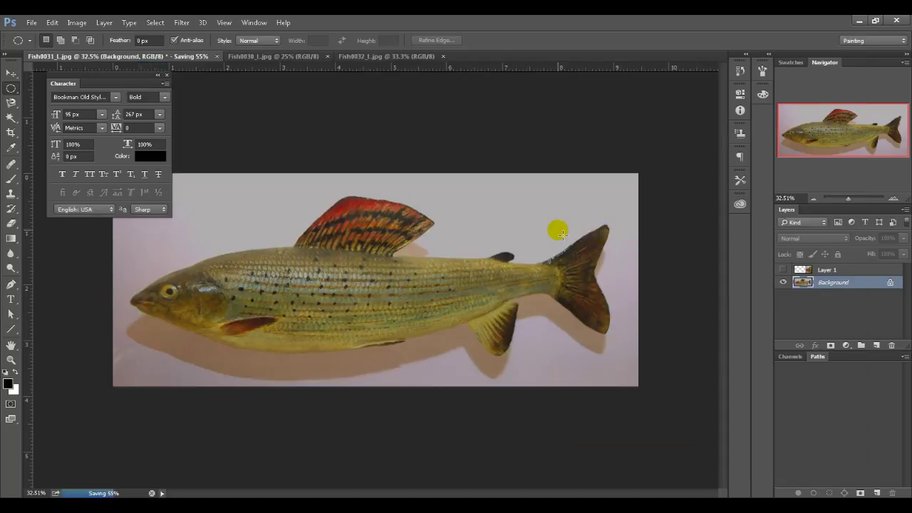
# Step: Close the FishFins document and the perch image without saving changes
pyautogui.hotkey('ctrl', 'w')
pyautogui.click(473, 203)
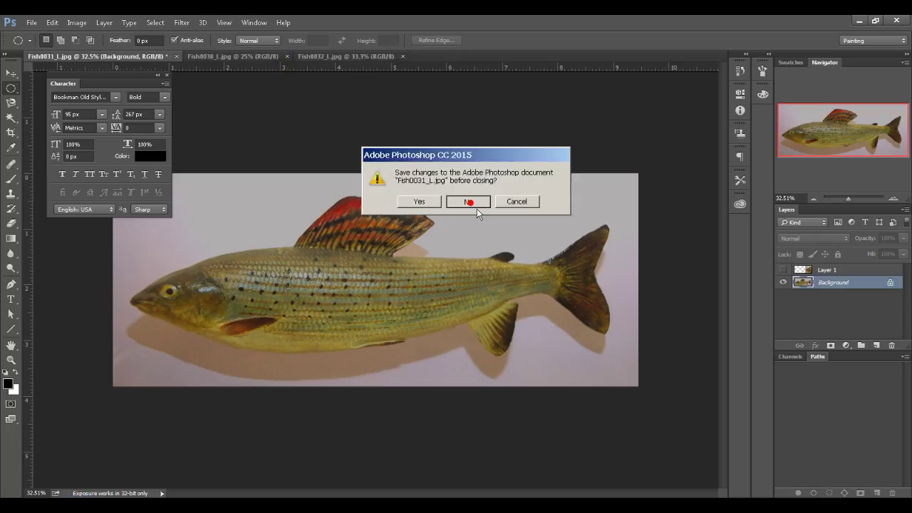
pyautogui.click(470, 203)
pyautogui.hotkey('ctrl', 'w')
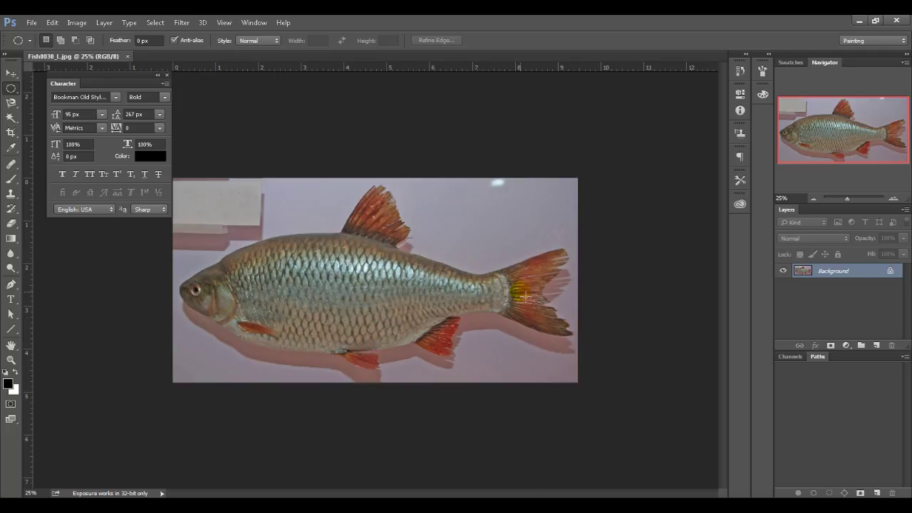
# Step: Save Fish0030_L.jpg as the TIFF FishFins2.tif with default TIFF options and close it
pyautogui.hotkey('ctrl', 'shift', 's')
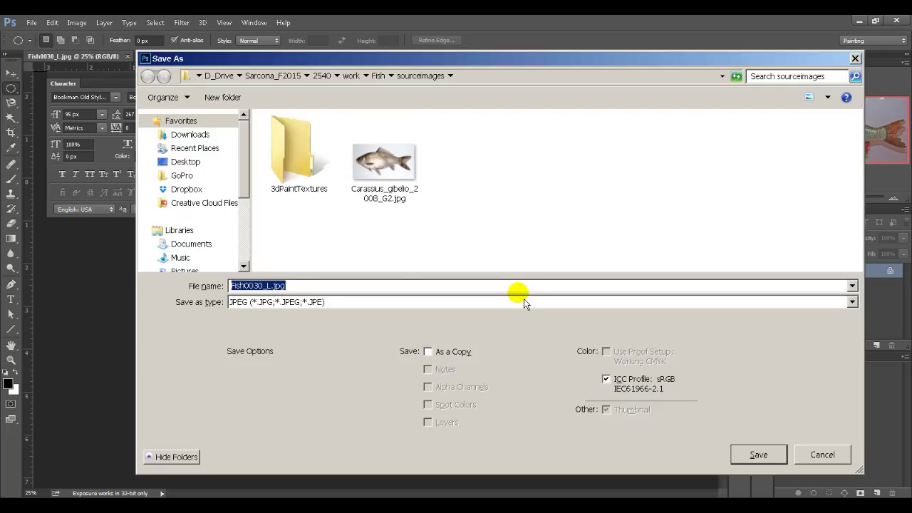
pyautogui.write('FishFins2')
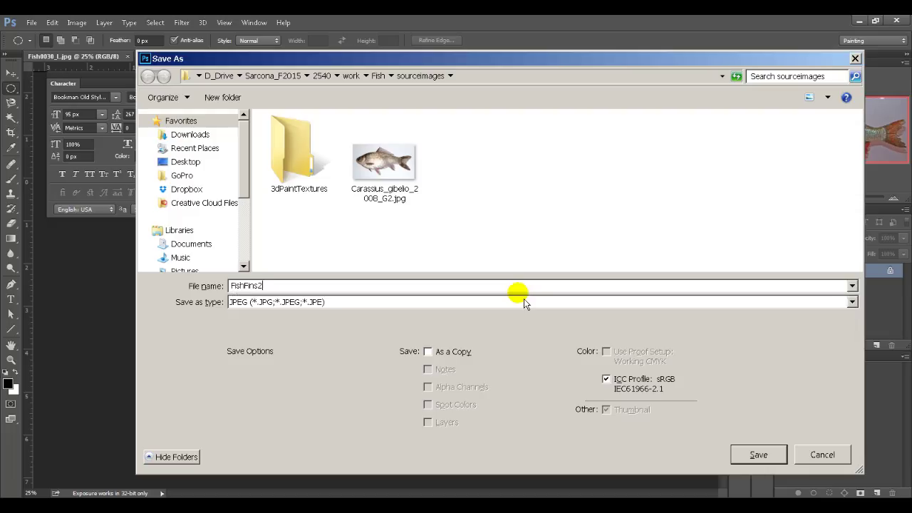
pyautogui.press('Tab')
pyautogui.press('t')
pyautogui.press('t')
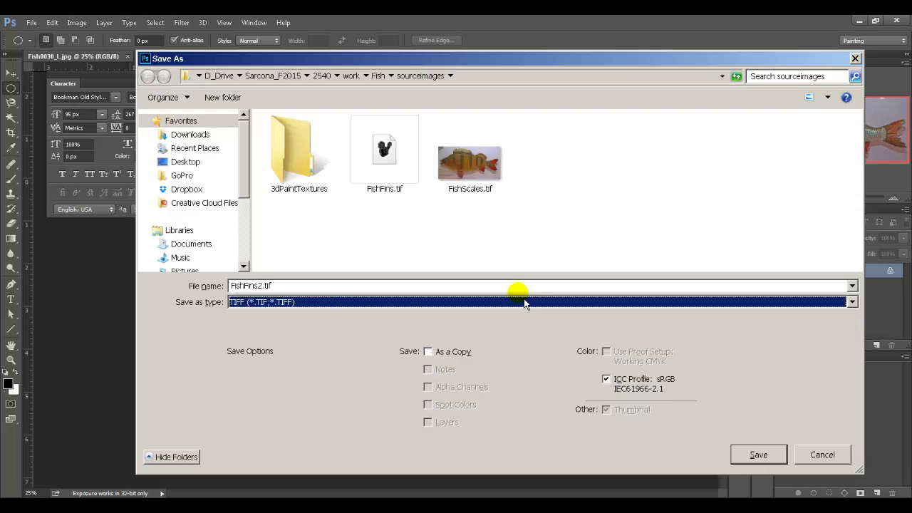
pyautogui.click(743, 455)
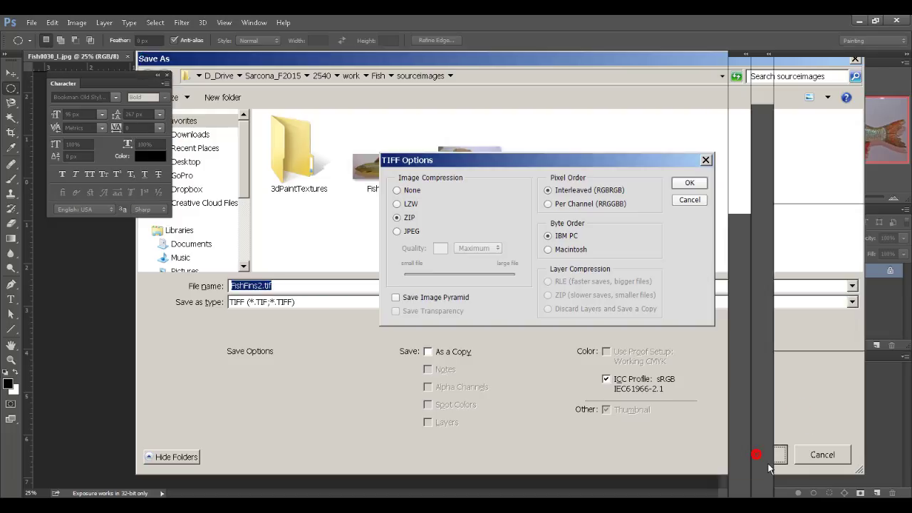
pyautogui.click(690, 182)
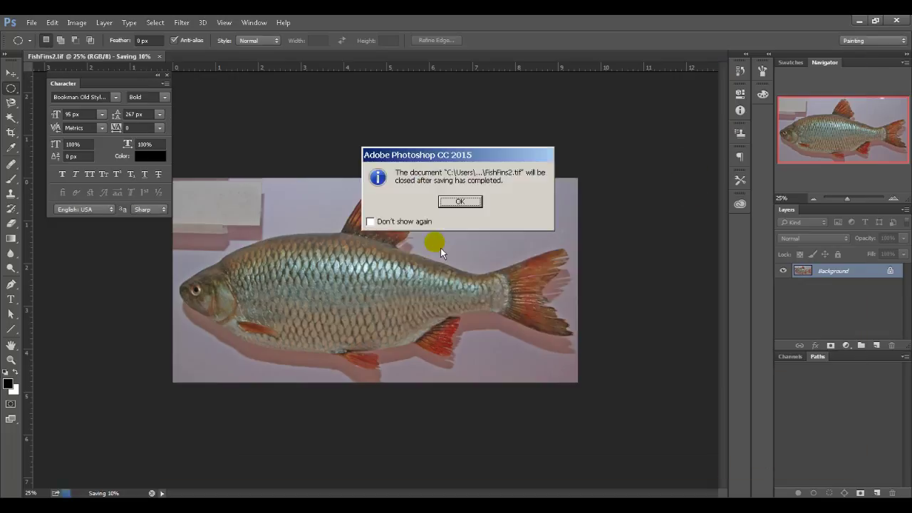
pyautogui.click(461, 203)
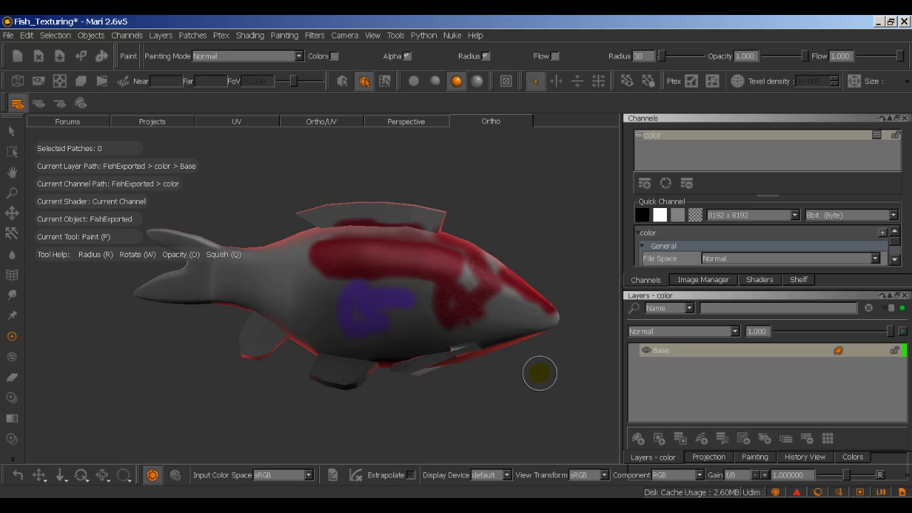
# Step: From the Image Manager, browse to Desktop/D_Drive/Sarcona_F2015/2540/work/Fish/sourceimages
pyautogui.click(702, 281)
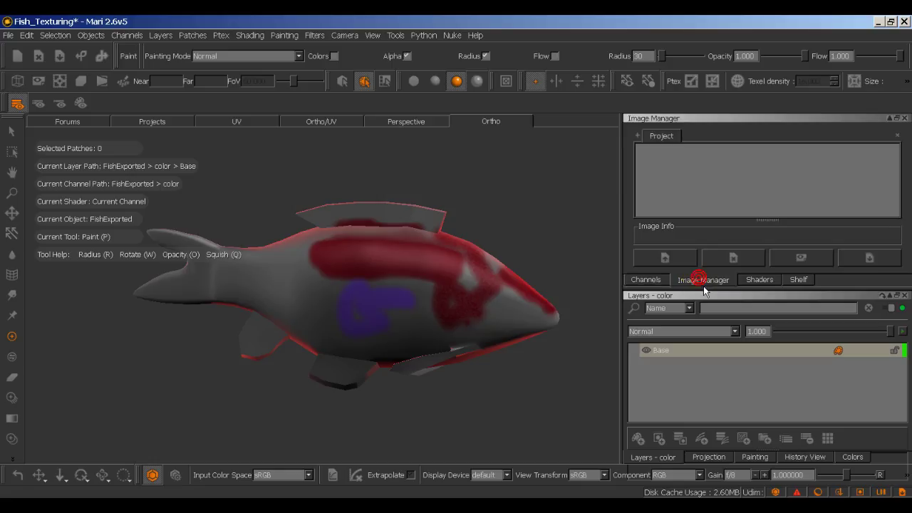
pyautogui.click(666, 261)
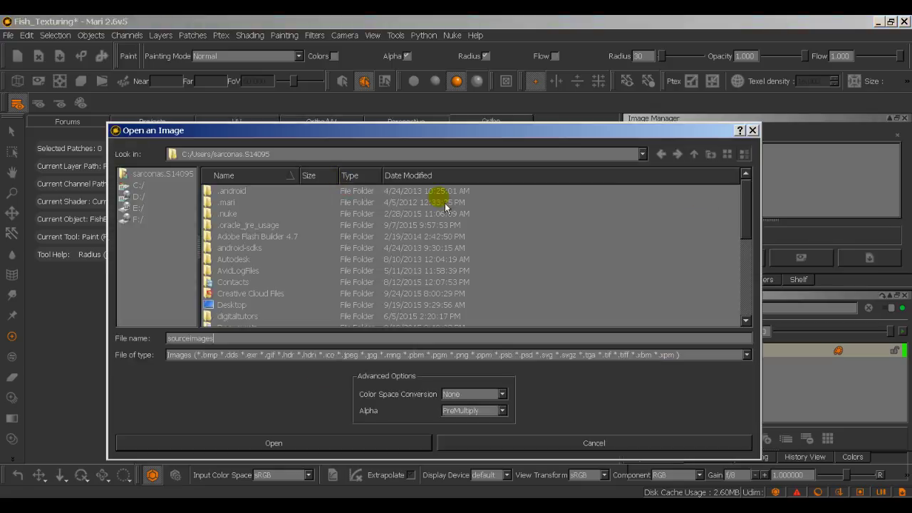
pyautogui.doubleClick(235, 305)
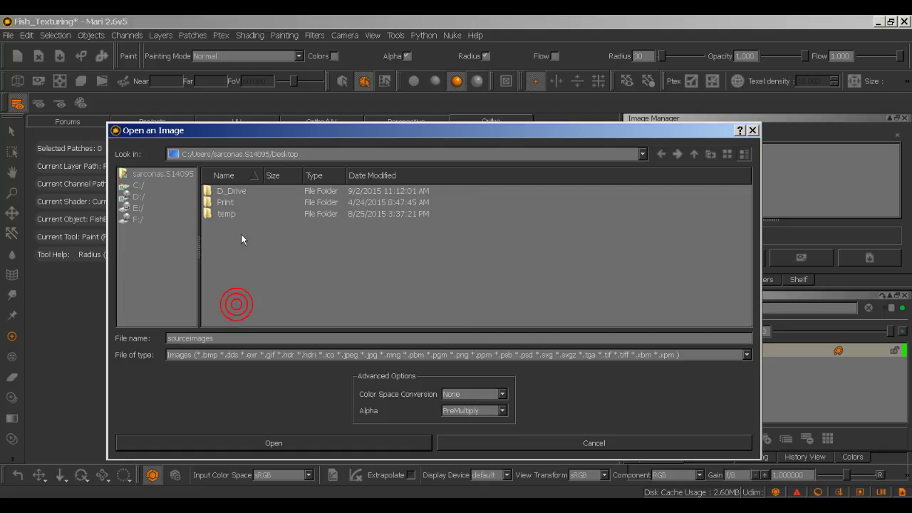
pyautogui.doubleClick(233, 194)
pyautogui.doubleClick(233, 203)
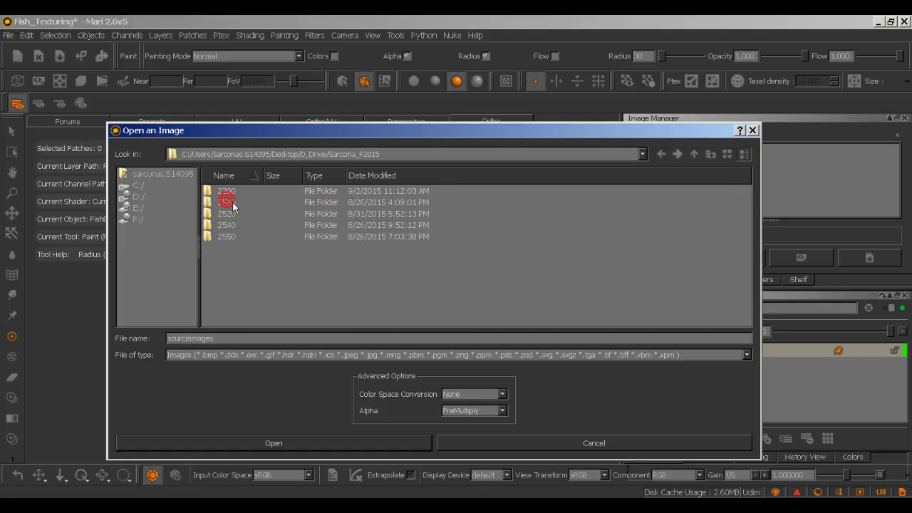
pyautogui.doubleClick(236, 223)
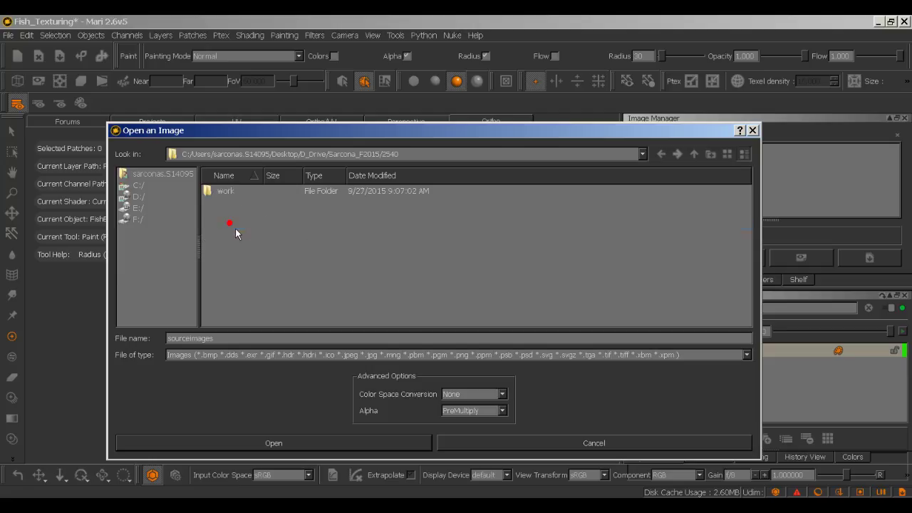
pyautogui.doubleClick(228, 191)
pyautogui.doubleClick(221, 192)
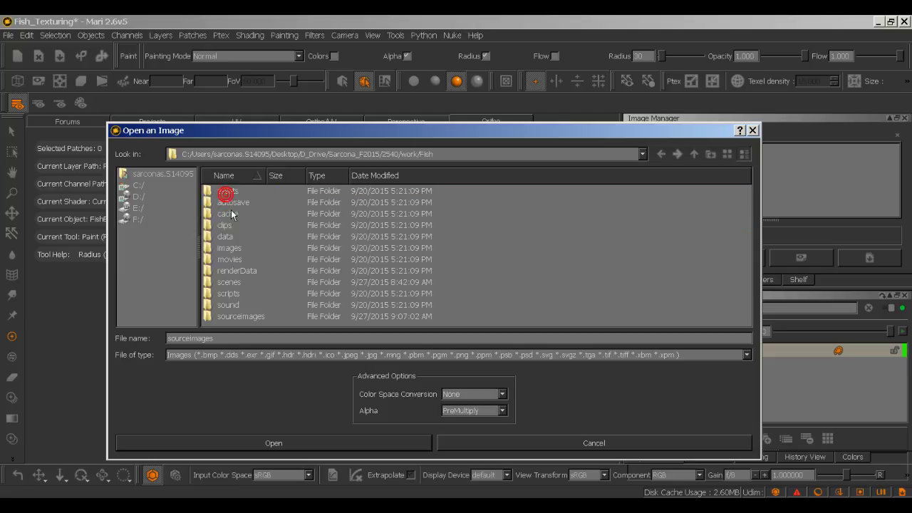
pyautogui.doubleClick(250, 318)
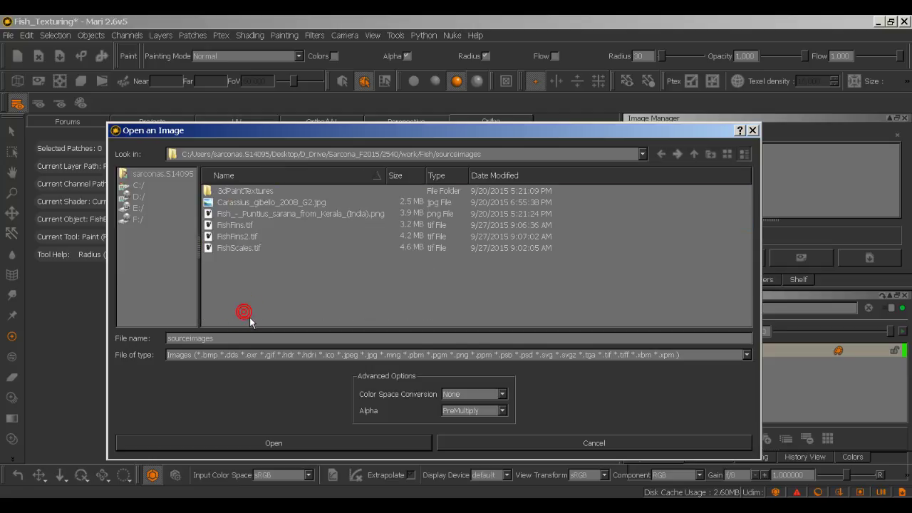
# Step: Select FishFins.tif, FishFins2.tif and FishScales.tif and load them together
pyautogui.click(241, 225)
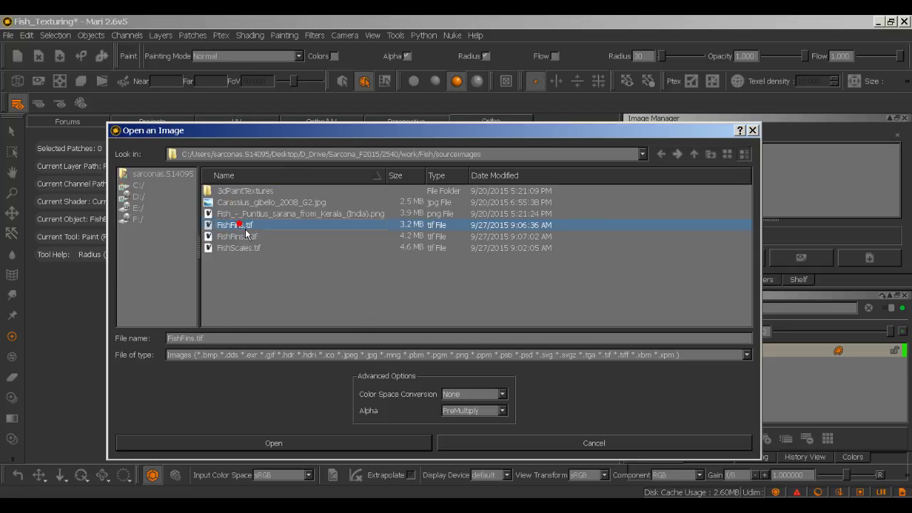
pyautogui.keyDown('shift'); pyautogui.click(253, 252); pyautogui.keyUp('shift')
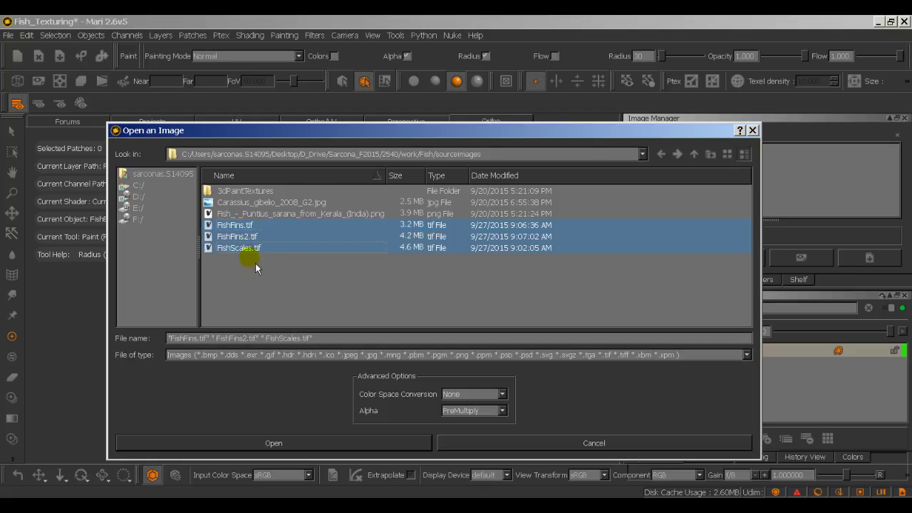
pyautogui.click(358, 442)
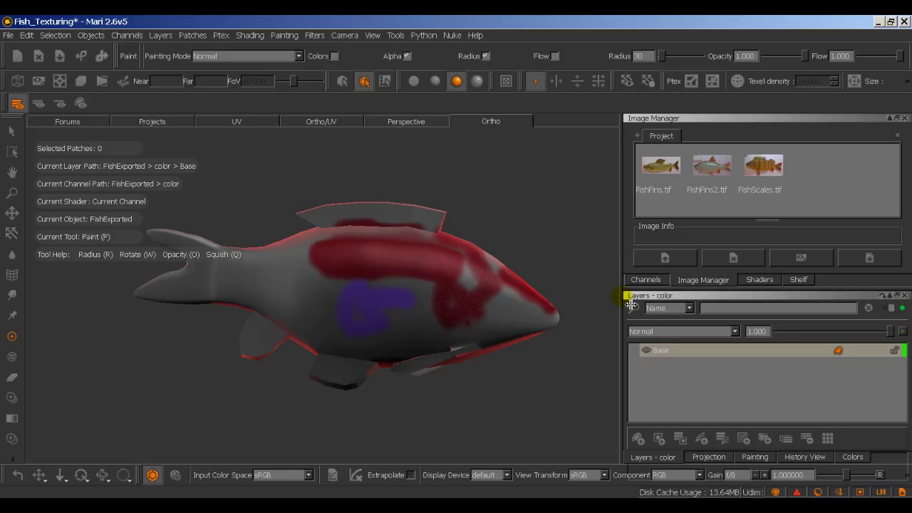
# Step: Drop FishScales onto the viewport as a paint-through image, widen the view, and scale it down
pyautogui.moveTo(794, 164)
pyautogui.mouseDown()
pyautogui.moveTo(767, 178)
pyautogui.moveTo(472, 228)
pyautogui.moveTo(490, 245)
pyautogui.moveTo(437, 263)
pyautogui.mouseUp()
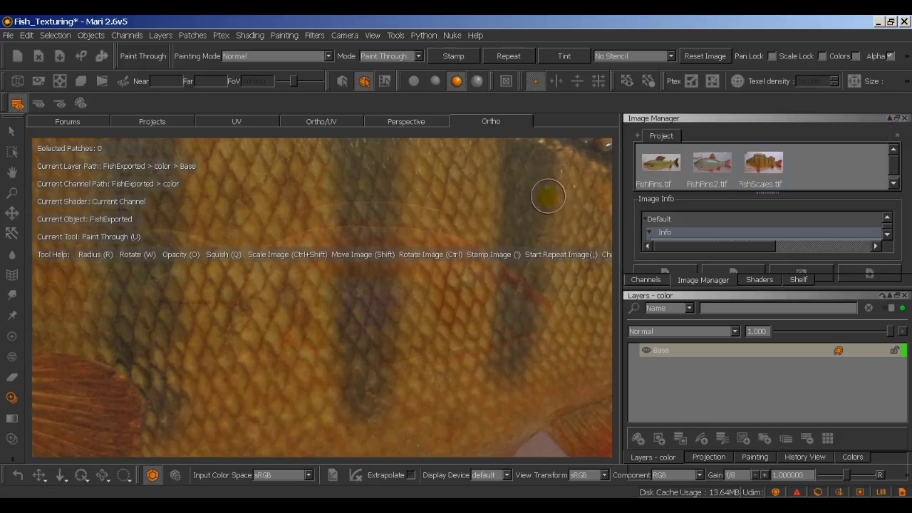
pyautogui.moveTo(630, 218); pyautogui.dragTo(812, 216)
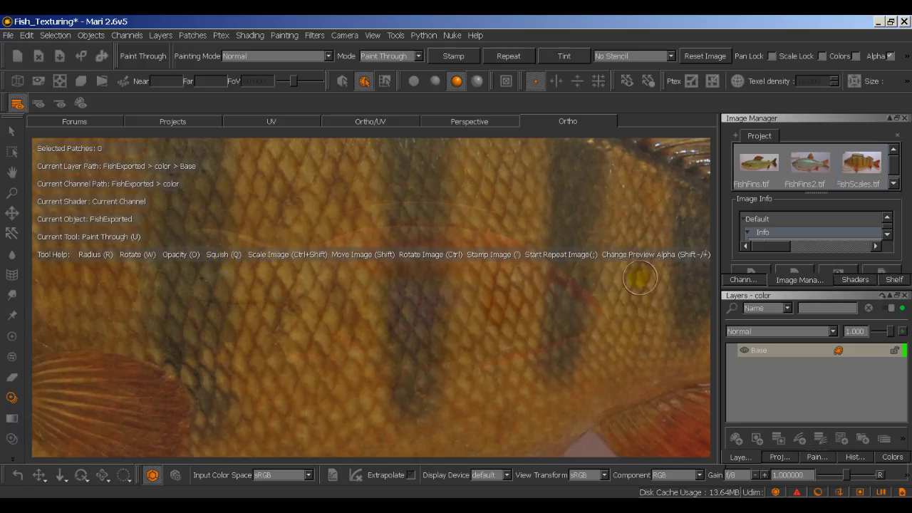
pyautogui.keyDown('ctrl'); pyautogui.keyDown('shift'); pyautogui.moveTo(550, 330); pyautogui.dragTo(214, 309); pyautogui.keyUp('shift'); pyautogui.keyUp('ctrl')
pyautogui.moveTo(445, 306)
pyautogui.keyDown('ctrl'); pyautogui.keyDown('shift'); pyautogui.mouseDown()
pyautogui.moveTo(342, 312)
pyautogui.moveTo(241, 300)
pyautogui.moveTo(249, 301)
pyautogui.mouseUp(); pyautogui.keyUp('shift'); pyautogui.keyUp('ctrl')
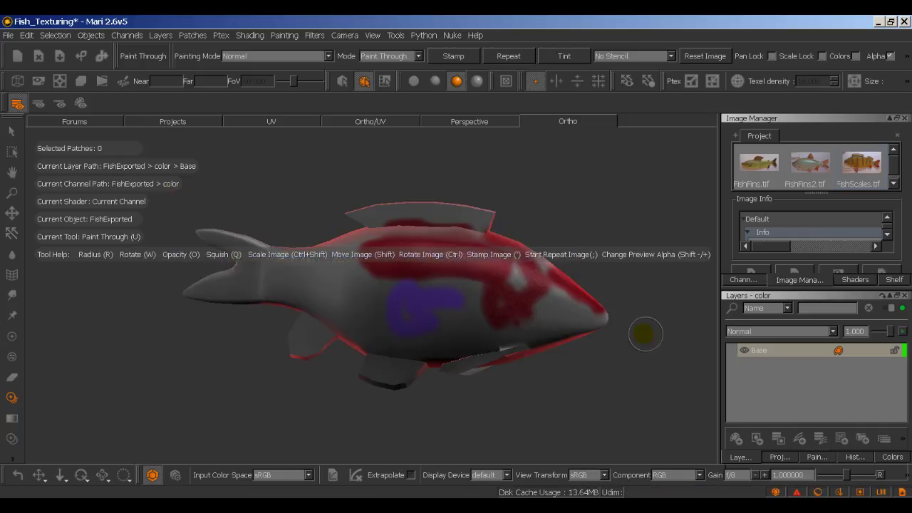
pyautogui.moveTo(648, 344)
pyautogui.keyDown('alt'); pyautogui.mouseDown()
pyautogui.moveTo(428, 350)
pyautogui.moveTo(356, 336)
pyautogui.moveTo(338, 353)
pyautogui.mouseUp(); pyautogui.keyUp('alt')
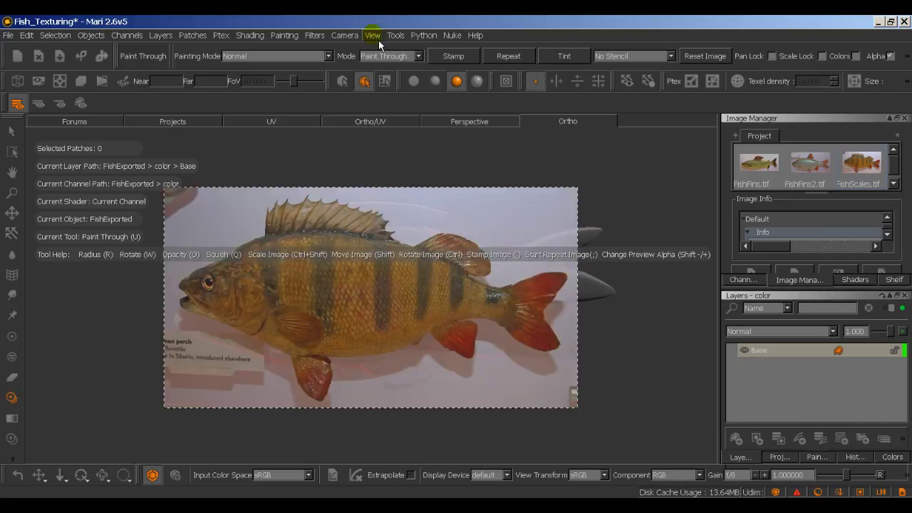
# Step: Switch to the Camera Right view and zoom in on the fish's side
pyautogui.click(345, 35)
pyautogui.click(362, 149)
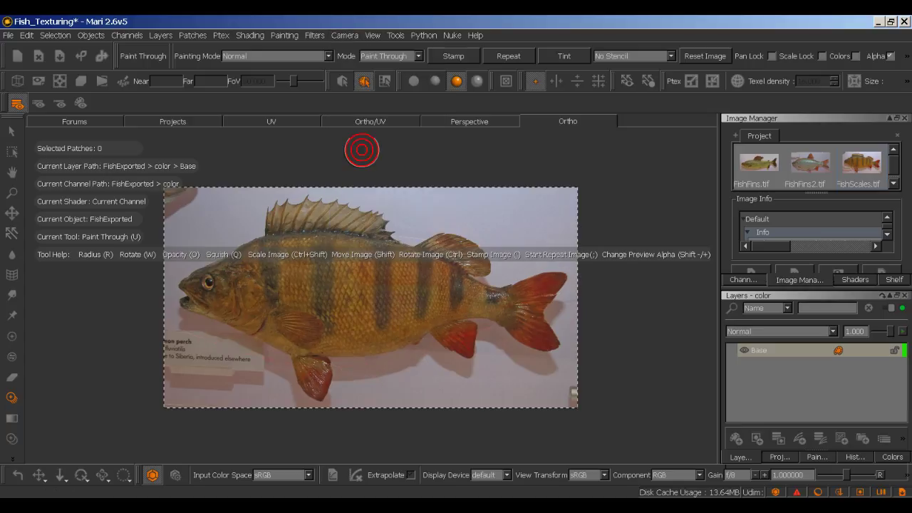
pyautogui.keyDown('alt'); pyautogui.moveTo(361, 150); pyautogui.dragTo(363, 171); pyautogui.keyUp('alt')
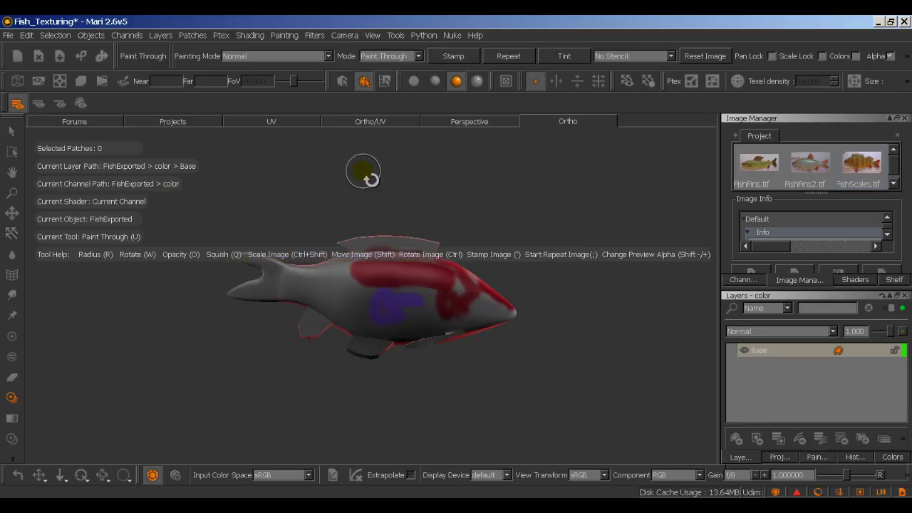
pyautogui.click(345, 35)
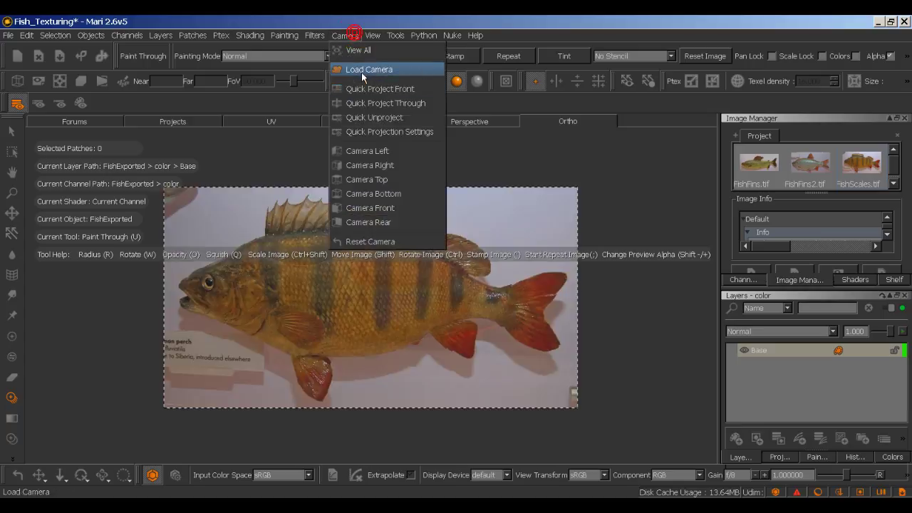
pyautogui.click(369, 165)
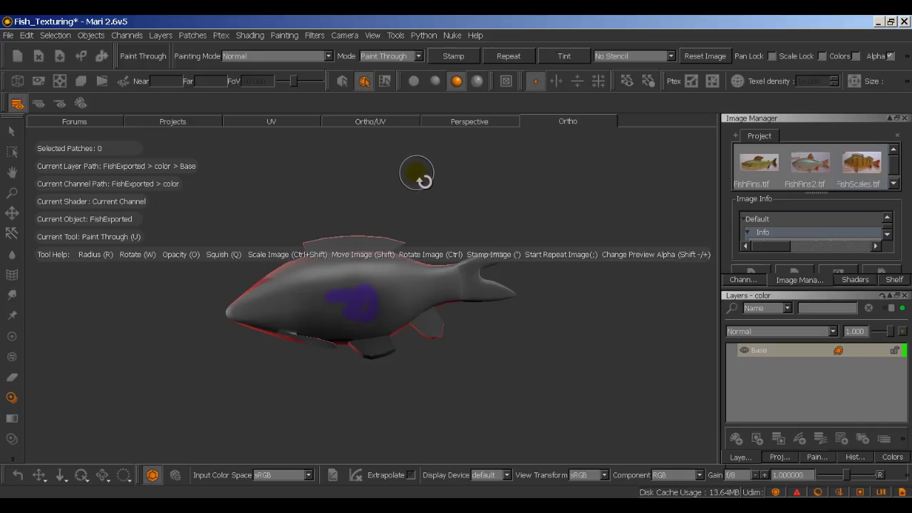
pyautogui.moveTo(399, 179)
pyautogui.keyDown('alt'); pyautogui.mouseDown(button='right')
pyautogui.moveTo(489, 178)
pyautogui.moveTo(476, 166)
pyautogui.mouseUp(button='right'); pyautogui.keyUp('alt')
pyautogui.moveTo(474, 165)
pyautogui.keyDown('alt'); pyautogui.mouseDown()
pyautogui.moveTo(491, 153)
pyautogui.moveTo(492, 168)
pyautogui.mouseUp(); pyautogui.keyUp('alt')
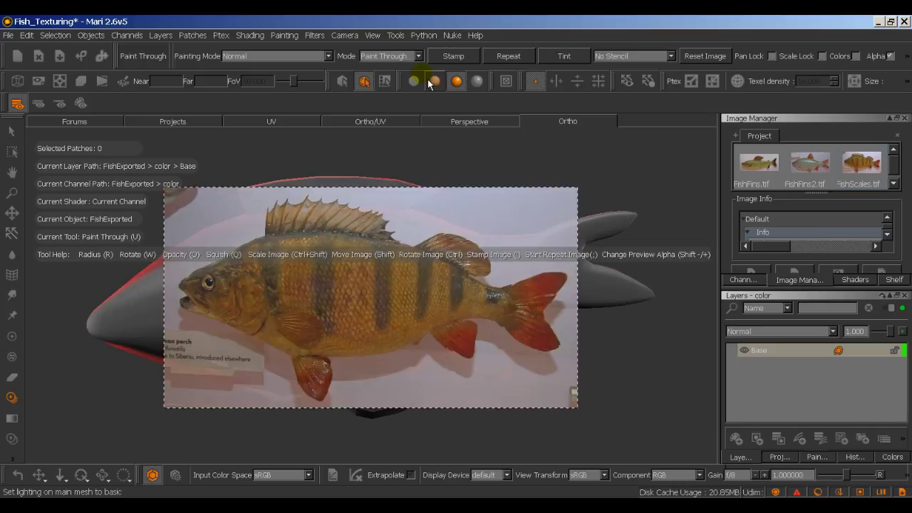
pyautogui.click(372, 35)
pyautogui.moveTo(355, 37)
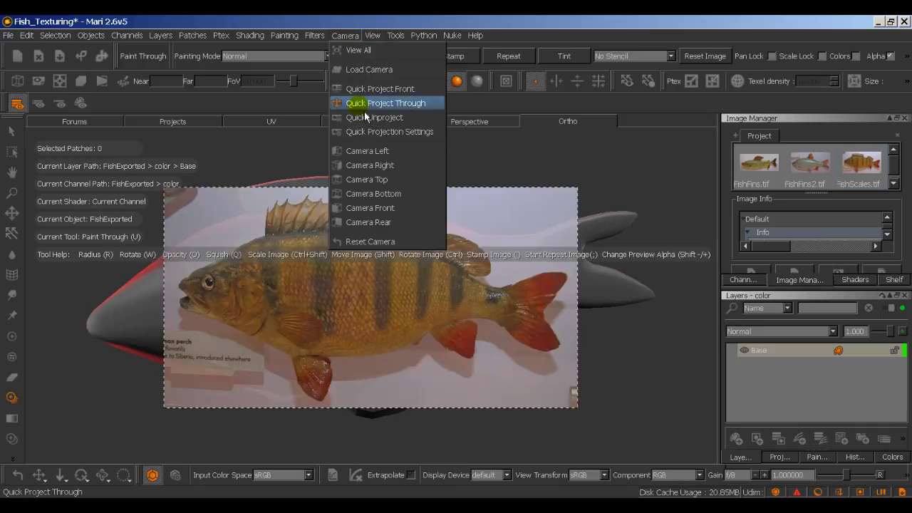
pyautogui.click(358, 166)
pyautogui.moveTo(361, 173)
pyautogui.keyDown('alt'); pyautogui.mouseDown(button='right')
pyautogui.moveTo(437, 172)
pyautogui.moveTo(423, 171)
pyautogui.mouseUp(button='right'); pyautogui.keyUp('alt')
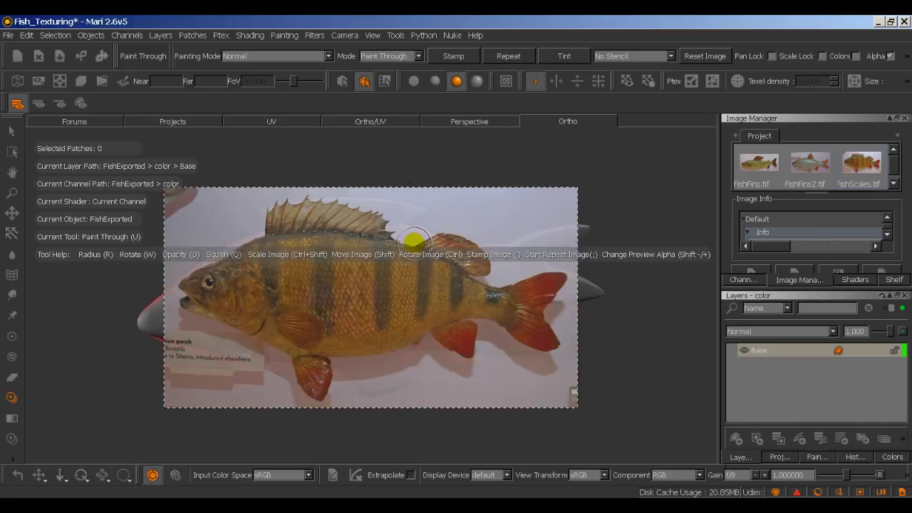
# Step: Tilt, fade and enlarge the perch photo to fit the fish, then paint its side
pyautogui.moveTo(412, 227)
pyautogui.keyDown('ctrl'); pyautogui.mouseDown()
pyautogui.moveTo(414, 214)
pyautogui.moveTo(403, 214)
pyautogui.mouseUp(); pyautogui.keyUp('ctrl')
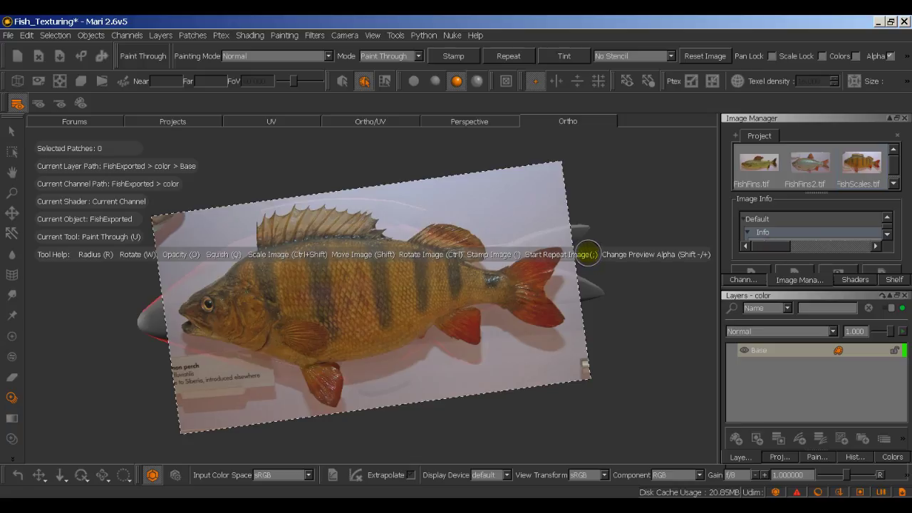
pyautogui.hotkey('shift', '-')
pyautogui.hotkey('shift', '-')
pyautogui.hotkey('shift', '-')
pyautogui.hotkey('shift', '-')
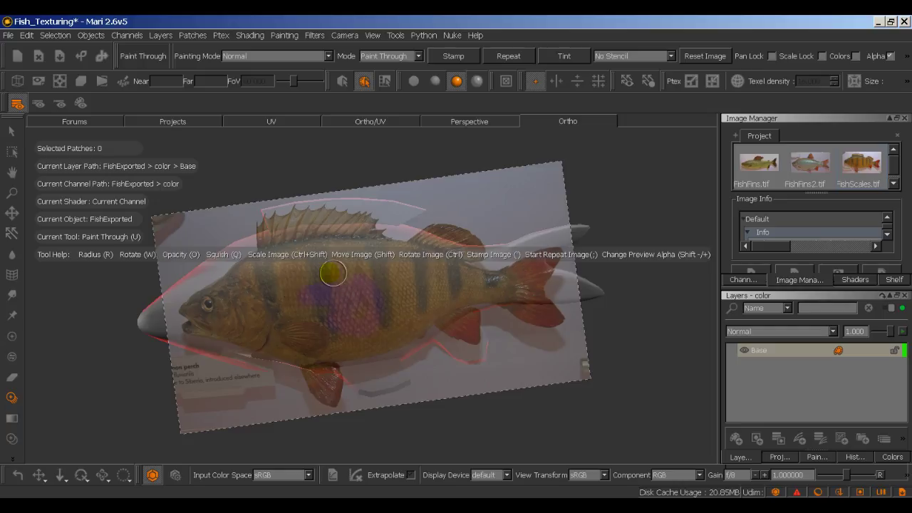
pyautogui.moveTo(320, 276)
pyautogui.keyDown('ctrl'); pyautogui.keyDown('shift'); pyautogui.mouseDown()
pyautogui.moveTo(390, 286)
pyautogui.moveTo(378, 285)
pyautogui.mouseUp(); pyautogui.keyUp('shift'); pyautogui.keyUp('ctrl')
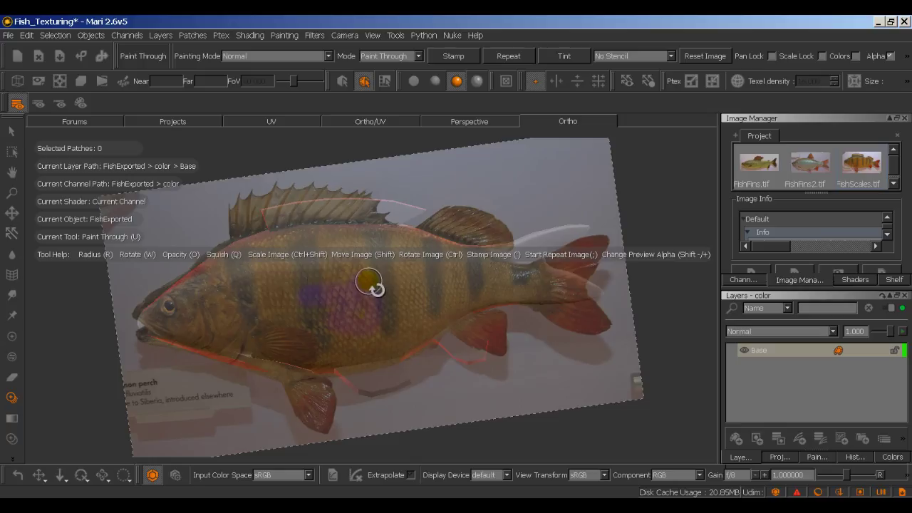
pyautogui.keyDown('ctrl'); pyautogui.keyDown('shift'); pyautogui.moveTo(383, 290); pyautogui.dragTo(392, 285); pyautogui.keyUp('shift'); pyautogui.keyUp('ctrl')
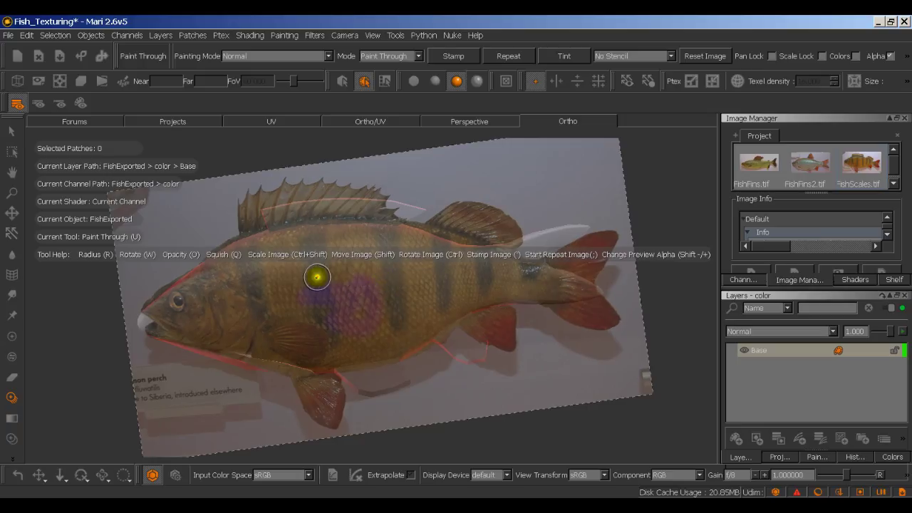
pyautogui.click(317, 277)
# Step: Pick the speckled brush from the Hard Surface Brushes shelf collection
pyautogui.click(895, 279)
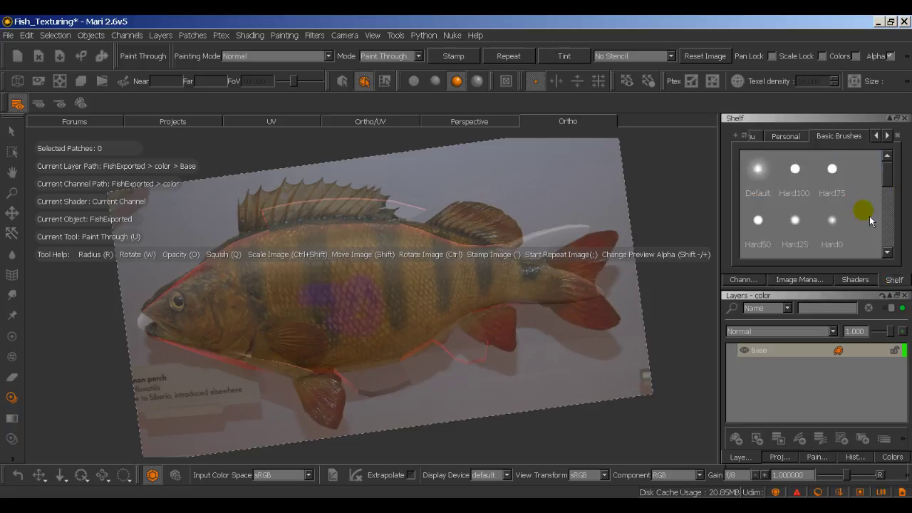
pyautogui.moveTo(890, 179)
pyautogui.mouseDown()
pyautogui.moveTo(891, 198)
pyautogui.moveTo(887, 183)
pyautogui.mouseUp()
pyautogui.click(887, 135)
pyautogui.click(836, 136)
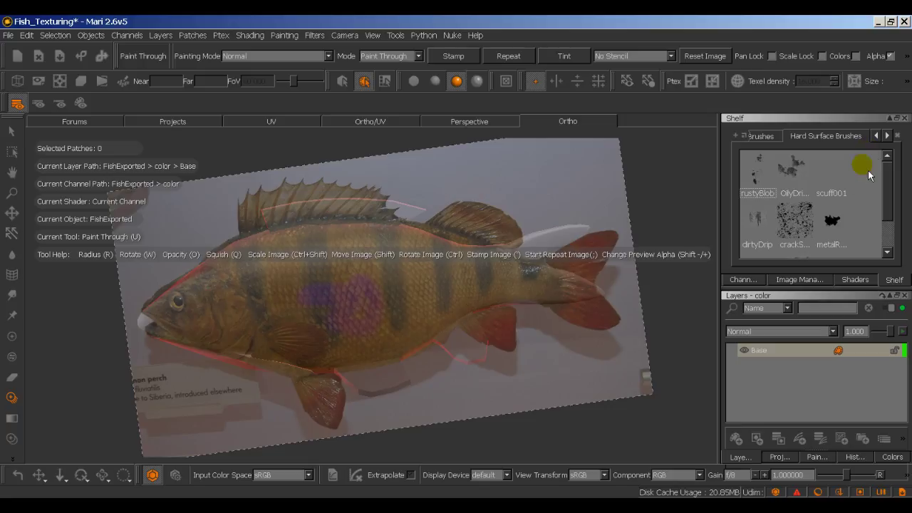
pyautogui.scroll(-3, 890, 219)
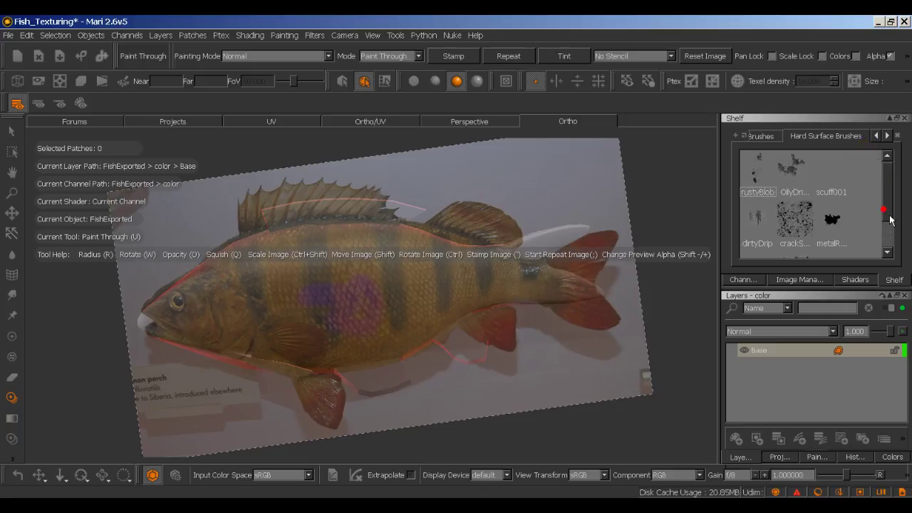
pyautogui.click(801, 229)
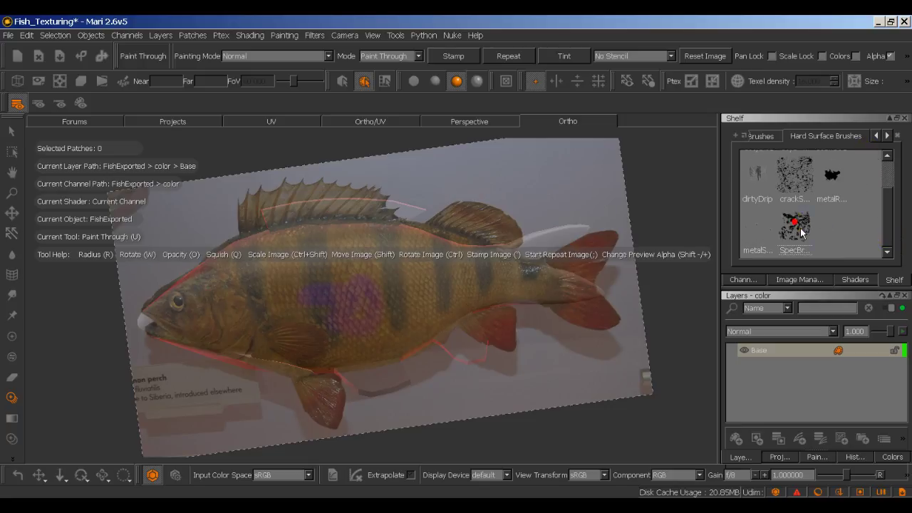
pyautogui.moveTo(813, 248)
pyautogui.mouseDown()
pyautogui.moveTo(494, 258)
pyautogui.moveTo(379, 286)
pyautogui.moveTo(350, 313)
pyautogui.moveTo(383, 276)
pyautogui.moveTo(209, 321)
pyautogui.moveTo(190, 344)
pyautogui.moveTo(489, 292)
pyautogui.moveTo(611, 287)
pyautogui.moveTo(621, 299)
pyautogui.moveTo(631, 399)
pyautogui.moveTo(631, 336)
pyautogui.mouseUp()
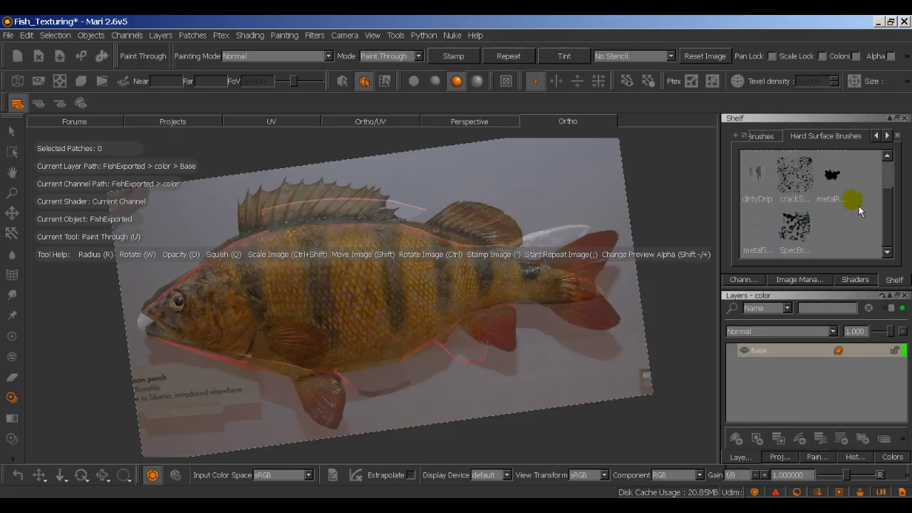
# Step: Switch to Organic Brushes and paint perch texture onto the fish's mid-body and tail
pyautogui.scroll(2, 899, 181)
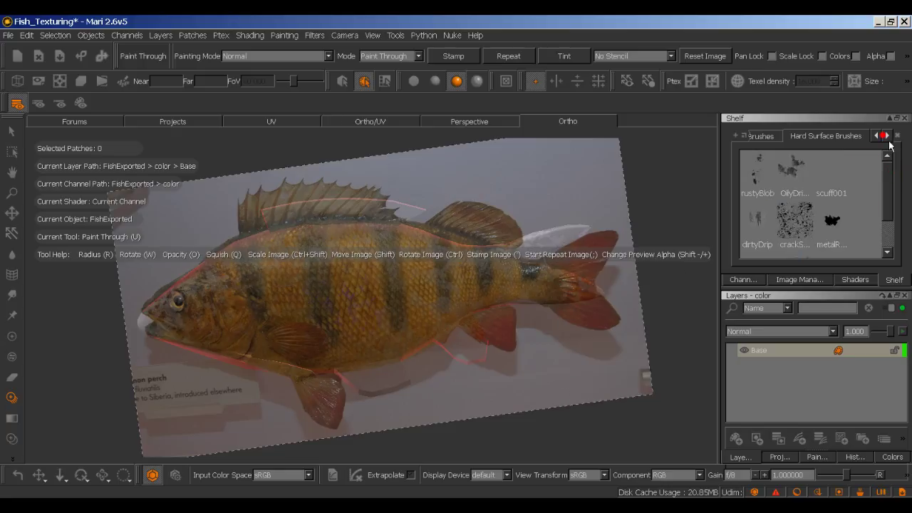
pyautogui.click(889, 136)
pyautogui.click(858, 136)
pyautogui.moveTo(888, 188); pyautogui.dragTo(891, 192)
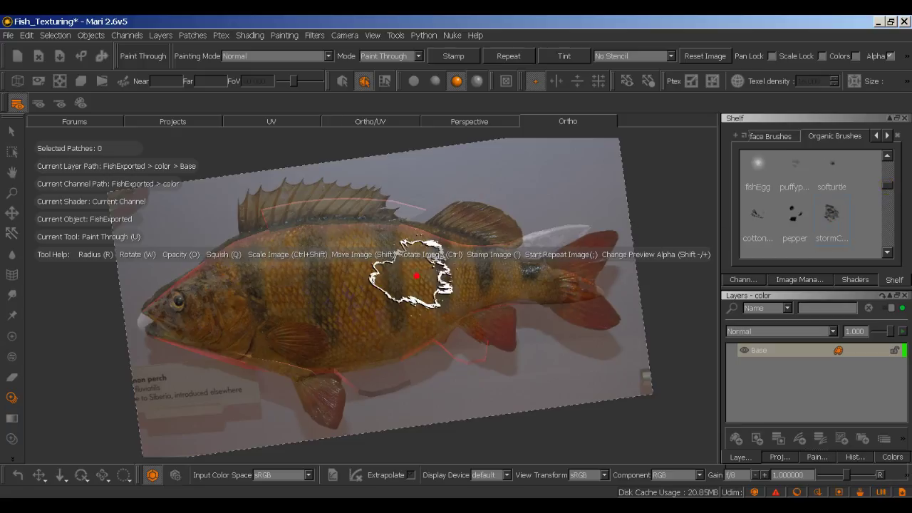
pyautogui.hotkey('shift', '-')
pyautogui.moveTo(434, 293)
pyautogui.mouseDown()
pyautogui.moveTo(535, 277)
pyautogui.moveTo(510, 266)
pyautogui.moveTo(499, 273)
pyautogui.moveTo(538, 234)
pyautogui.moveTo(451, 243)
pyautogui.moveTo(390, 264)
pyautogui.moveTo(283, 248)
pyautogui.moveTo(260, 272)
pyautogui.mouseUp()
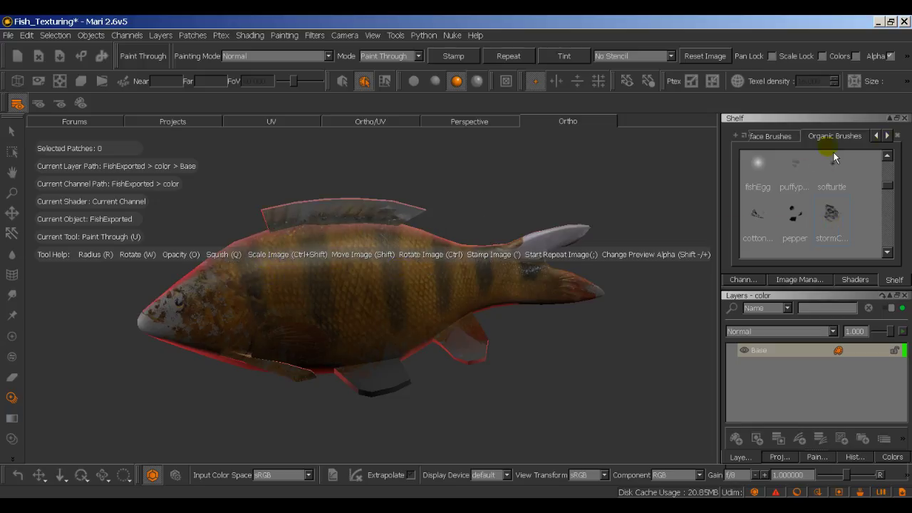
# Step: Return to the Basic Brushes collection and select the Default brush
pyautogui.click(881, 136)
pyautogui.click(878, 135)
pyautogui.click(797, 135)
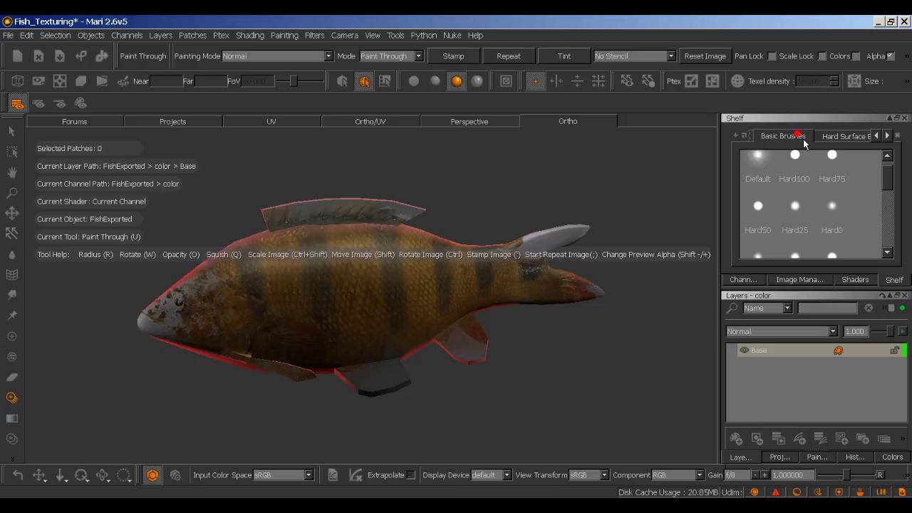
pyautogui.click(758, 177)
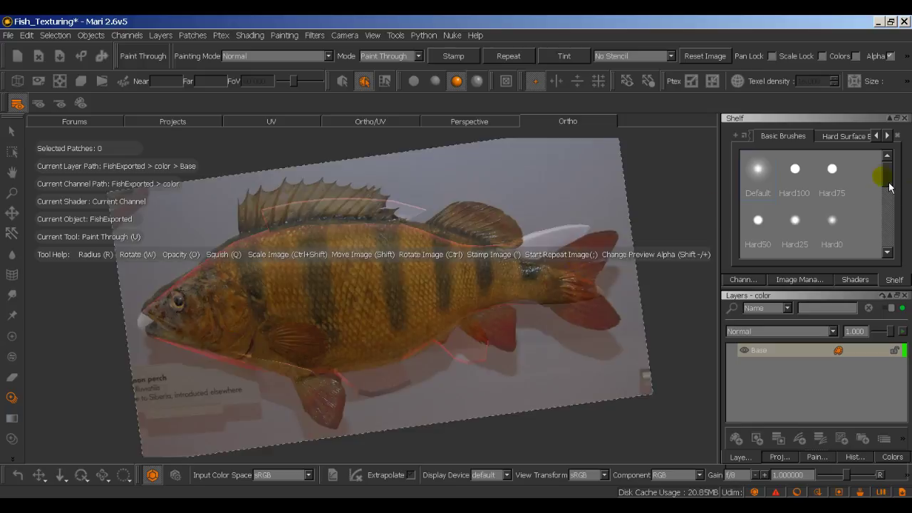
# Step: With the linear brush, paint perch texture over the head, tail, mid-body and dorsal fin
pyautogui.moveTo(888, 178)
pyautogui.mouseDown()
pyautogui.moveTo(904, 213)
pyautogui.moveTo(858, 222)
pyautogui.mouseUp()
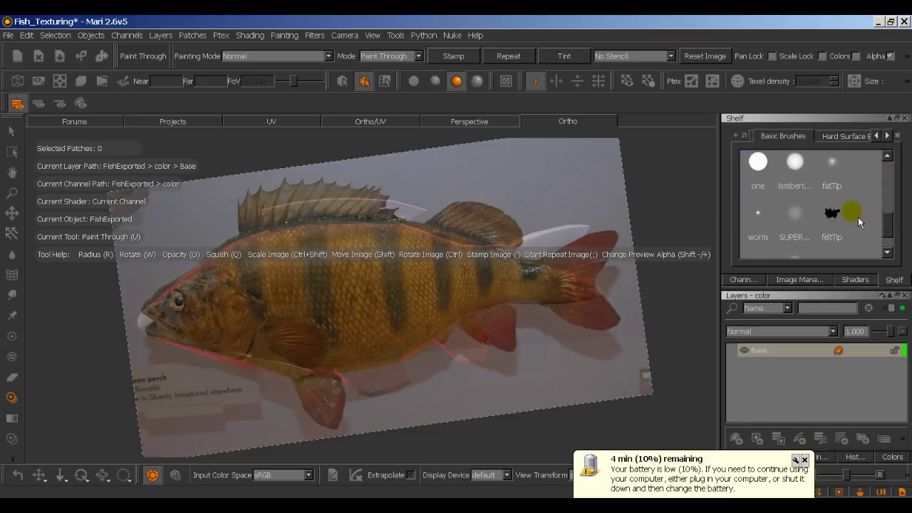
pyautogui.moveTo(831, 236)
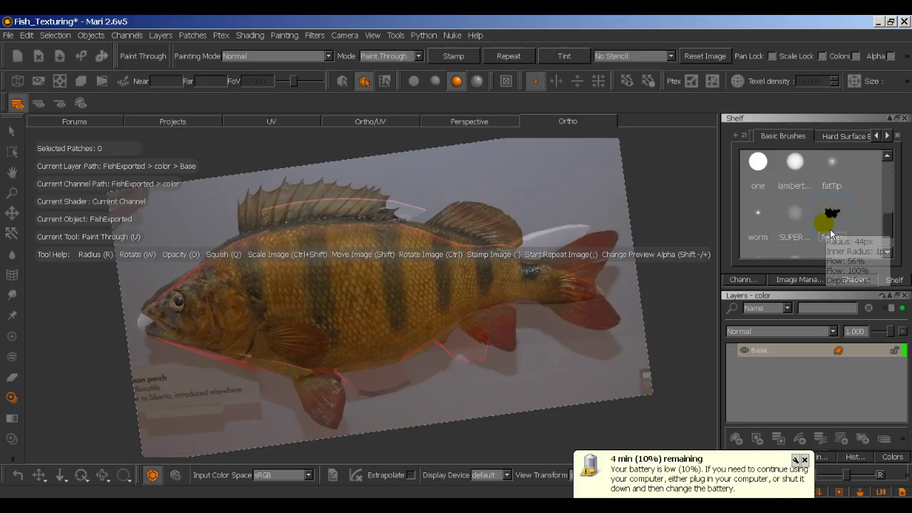
pyautogui.scroll(2, 815, 197)
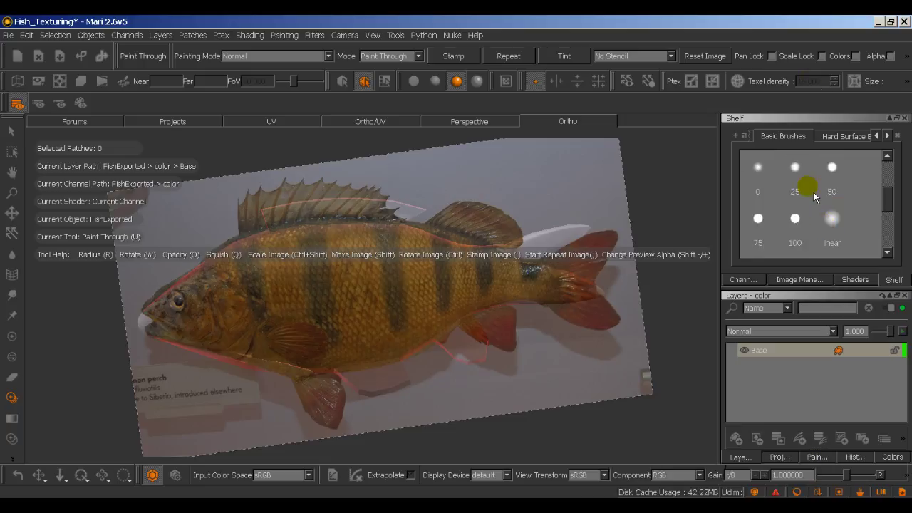
pyautogui.click(827, 226)
pyautogui.click(406, 287)
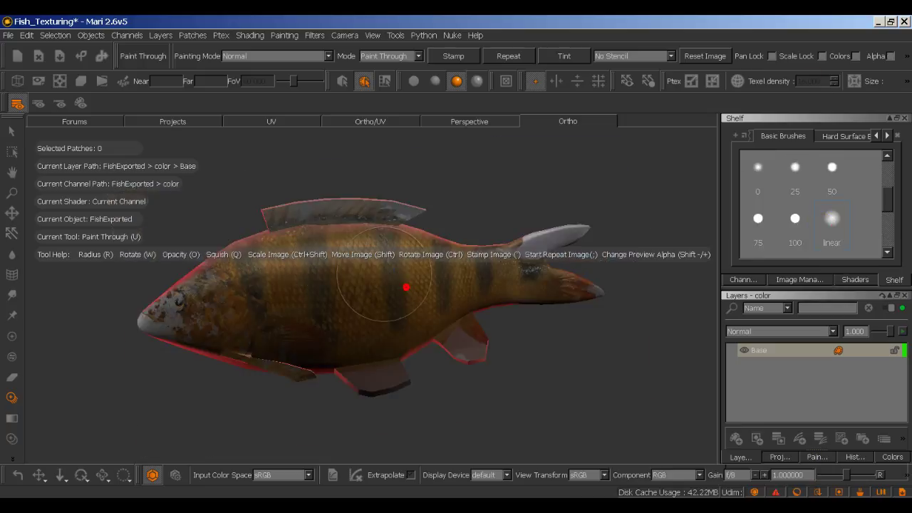
pyautogui.moveTo(406, 288)
pyautogui.mouseDown()
pyautogui.moveTo(323, 260)
pyautogui.moveTo(162, 303)
pyautogui.moveTo(217, 309)
pyautogui.mouseUp()
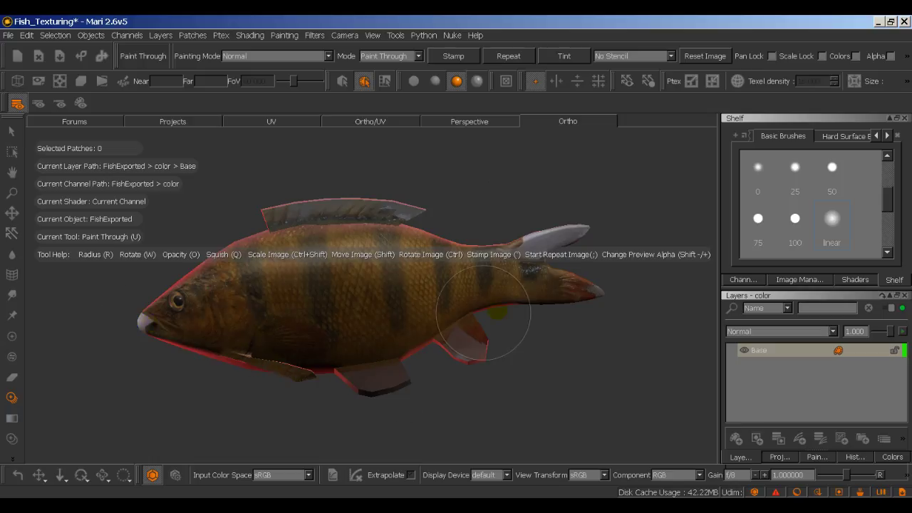
pyautogui.moveTo(483, 312)
pyautogui.mouseDown()
pyautogui.moveTo(564, 292)
pyautogui.moveTo(563, 225)
pyautogui.moveTo(327, 263)
pyautogui.moveTo(298, 187)
pyautogui.moveTo(488, 220)
pyautogui.moveTo(346, 238)
pyautogui.moveTo(485, 291)
pyautogui.mouseUp()
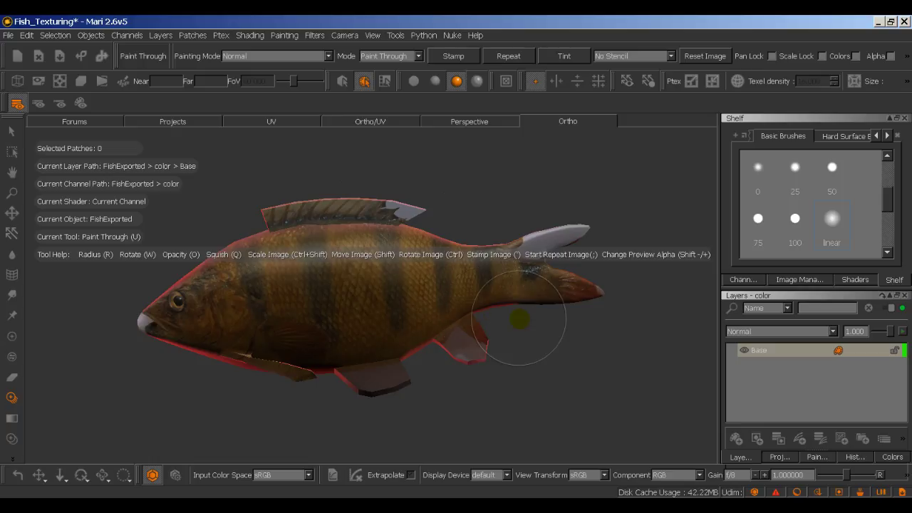
pyautogui.click(674, 335)
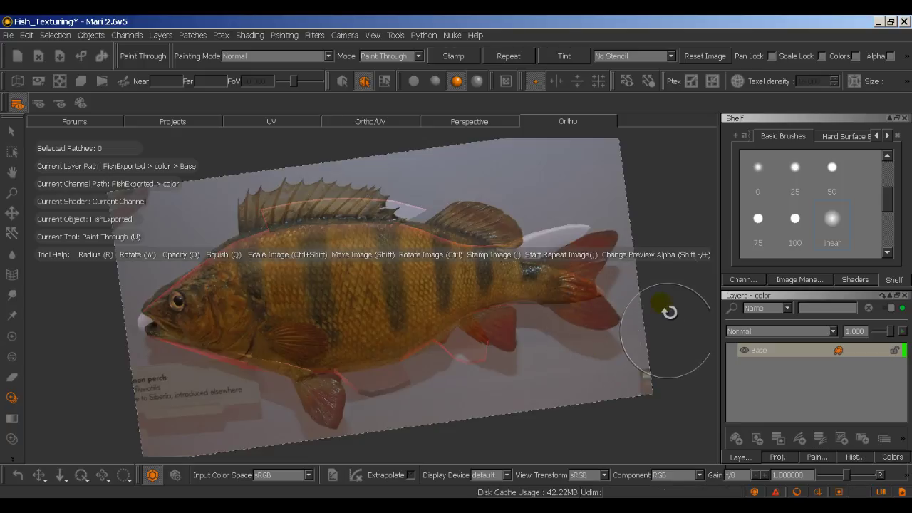
# Step: Orbit to a top view and paint perch texture along the fish's back
pyautogui.moveTo(668, 297)
pyautogui.keyDown('alt'); pyautogui.mouseDown()
pyautogui.moveTo(675, 388)
pyautogui.moveTo(647, 380)
pyautogui.mouseUp(); pyautogui.keyUp('alt')
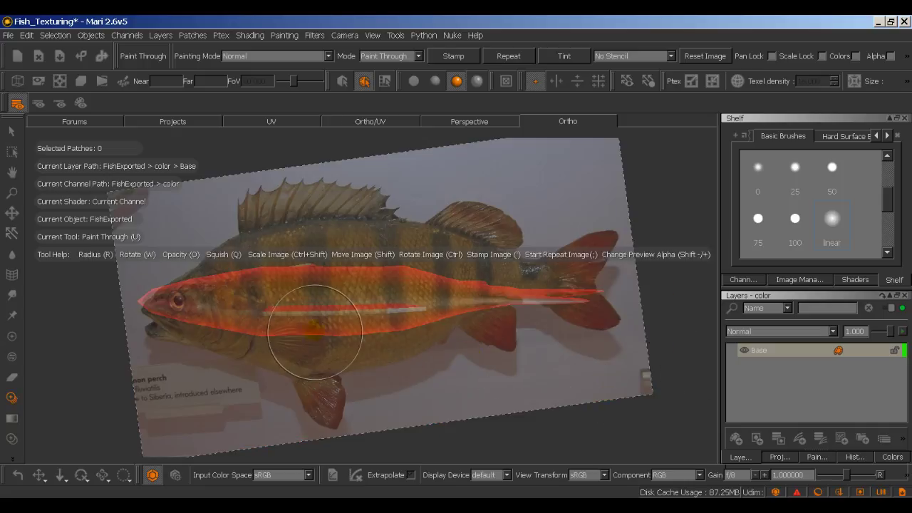
pyautogui.moveTo(440, 406)
pyautogui.keyDown('alt'); pyautogui.mouseDown(button='middle')
pyautogui.moveTo(464, 401)
pyautogui.moveTo(452, 387)
pyautogui.mouseUp(button='middle'); pyautogui.keyUp('alt')
pyautogui.press('alt')
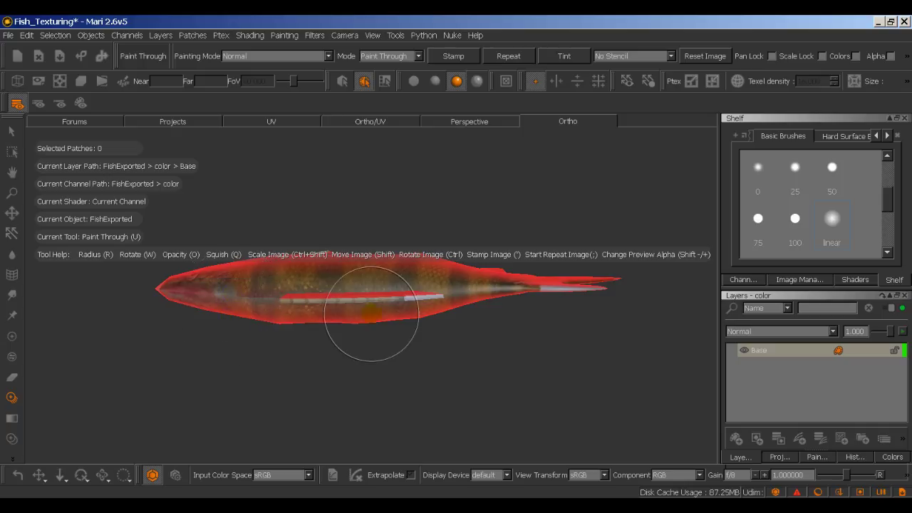
pyautogui.moveTo(405, 306)
pyautogui.mouseDown()
pyautogui.moveTo(242, 293)
pyautogui.moveTo(202, 303)
pyautogui.mouseUp()
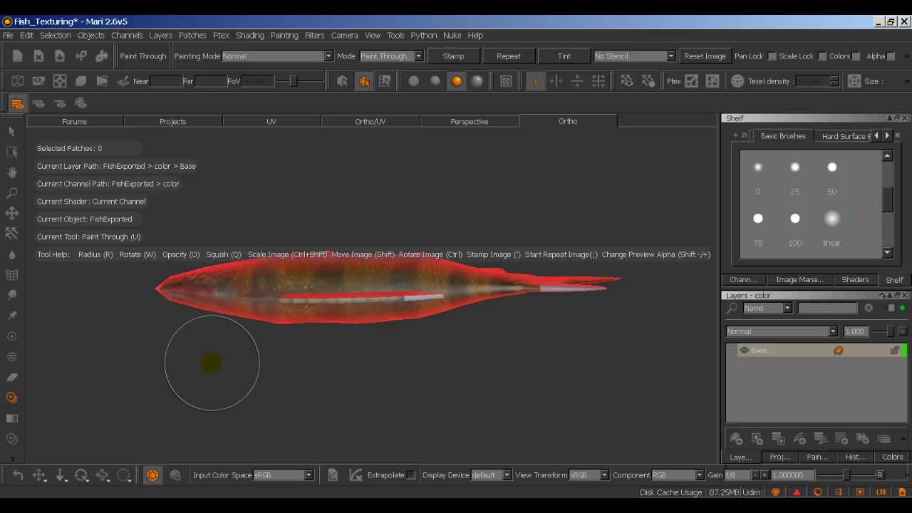
pyautogui.moveTo(209, 363); pyautogui.dragTo(244, 370, button='middle')
# Step: Turn off Mask Preview Enabled in the Projection settings
pyautogui.click(780, 458)
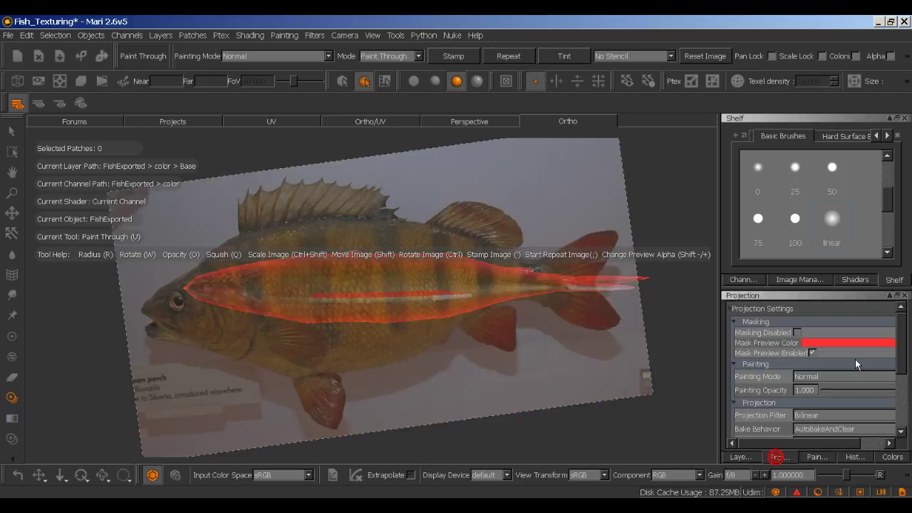
pyautogui.click(813, 354)
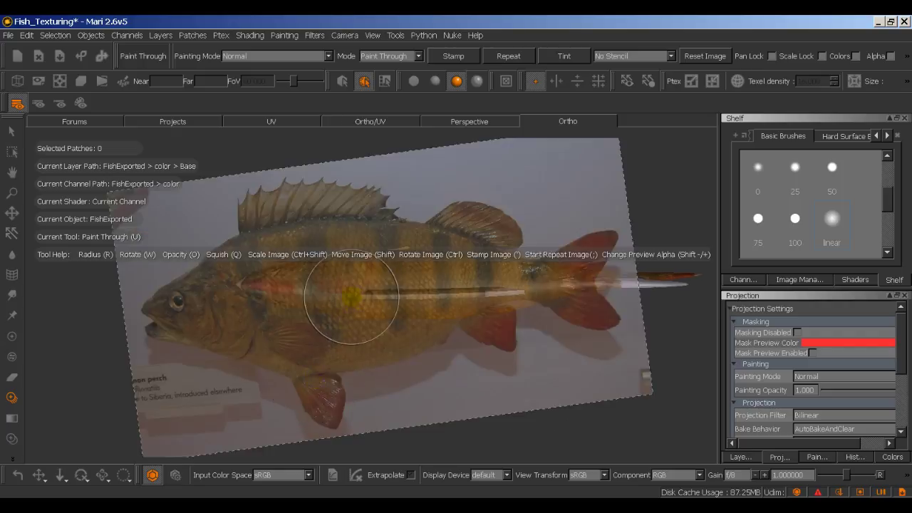
pyautogui.click(808, 216)
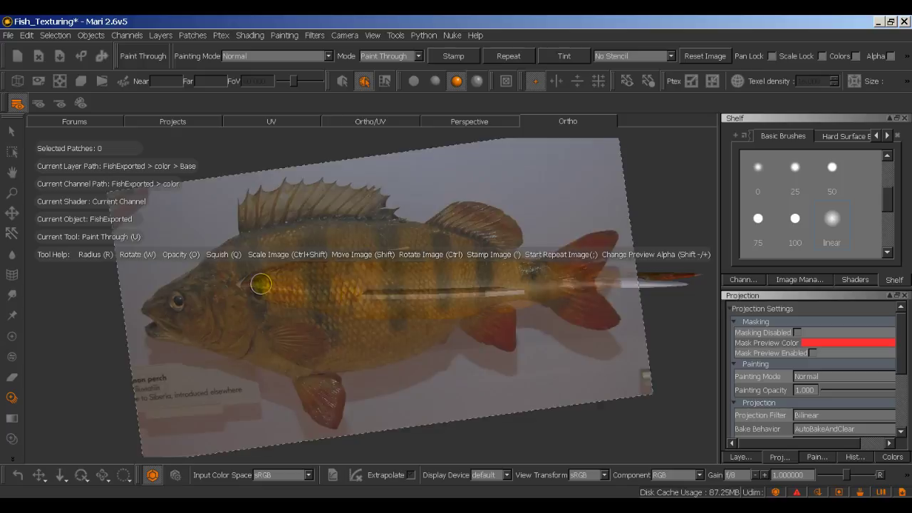
# Step: Undo bad strokes, slide the perch photo right, and paint its texture onto the mouth
pyautogui.hotkey('ctrl', 'z')
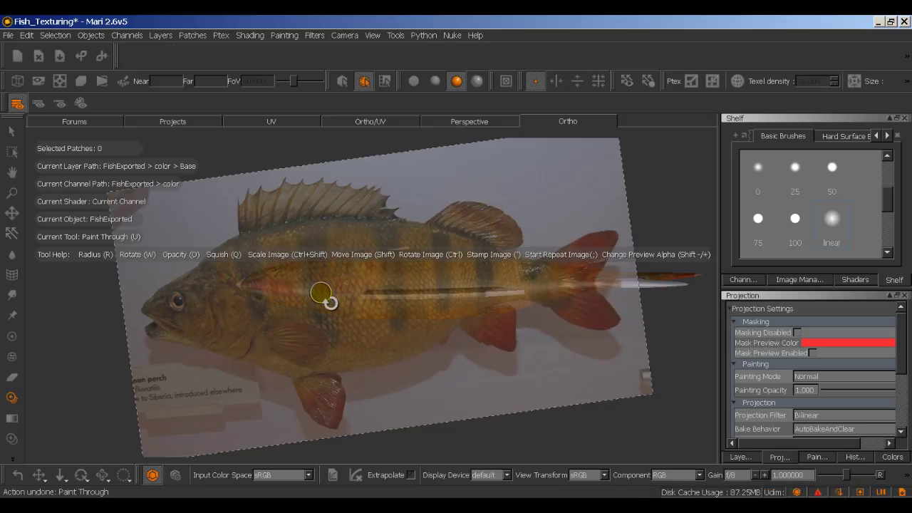
pyautogui.keyDown('shift'); pyautogui.moveTo(316, 300); pyautogui.dragTo(334, 299); pyautogui.keyUp('shift')
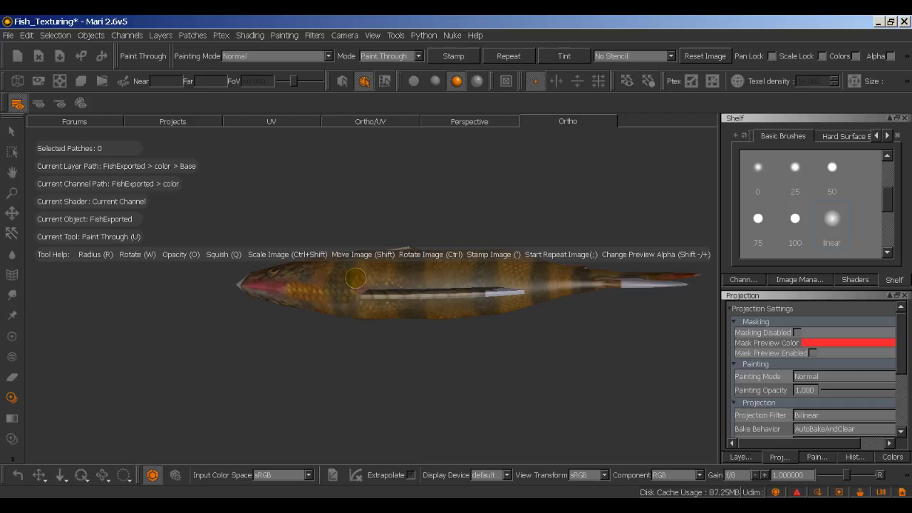
pyautogui.hotkey('ctrl', 'z')
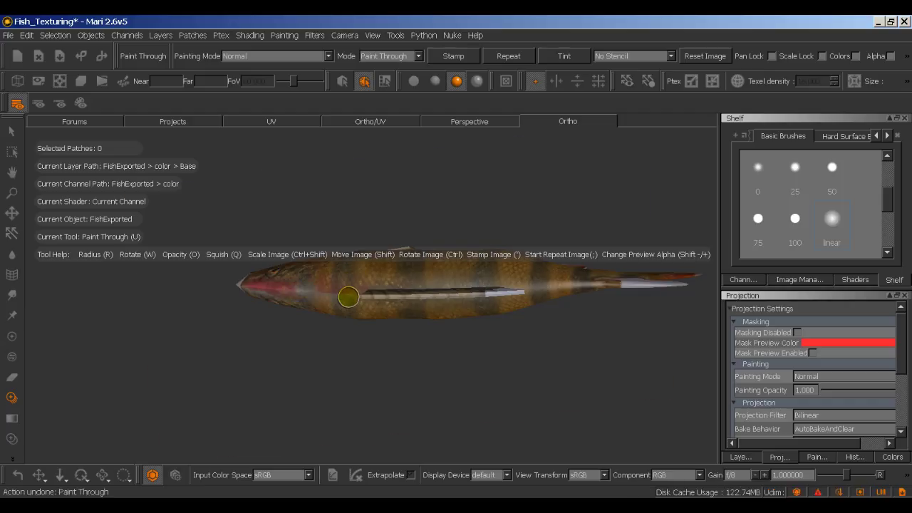
pyautogui.press('alt')
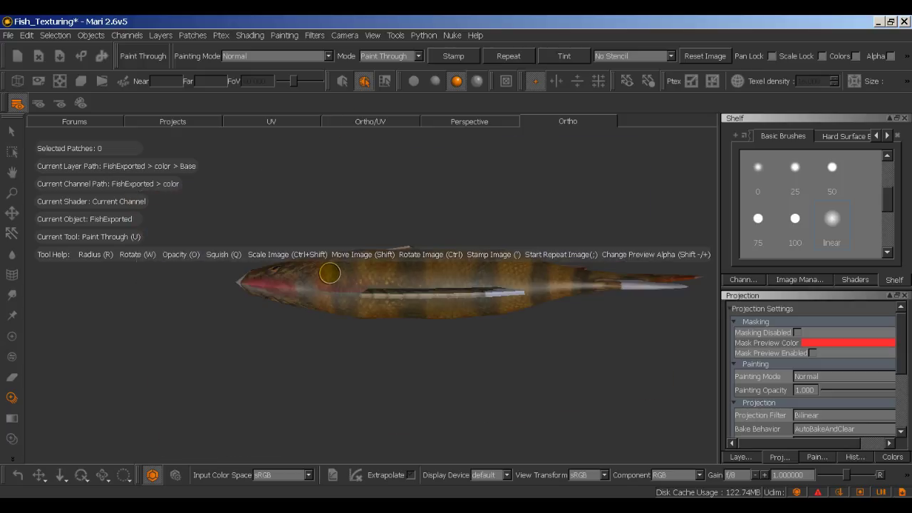
pyautogui.keyDown('alt'); pyautogui.moveTo(340, 281); pyautogui.dragTo(340, 281, button='middle'); pyautogui.keyUp('alt')
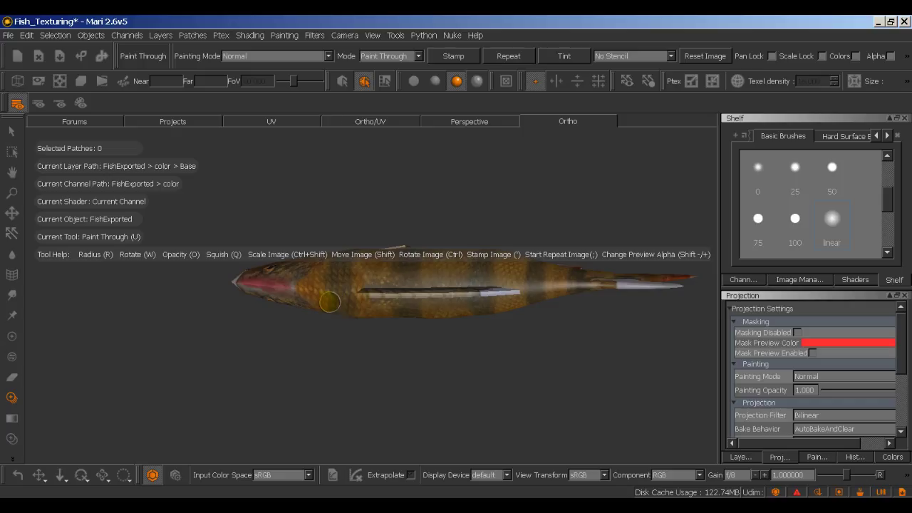
pyautogui.moveTo(289, 282)
pyautogui.mouseDown()
pyautogui.moveTo(255, 283)
pyautogui.moveTo(278, 291)
pyautogui.mouseUp()
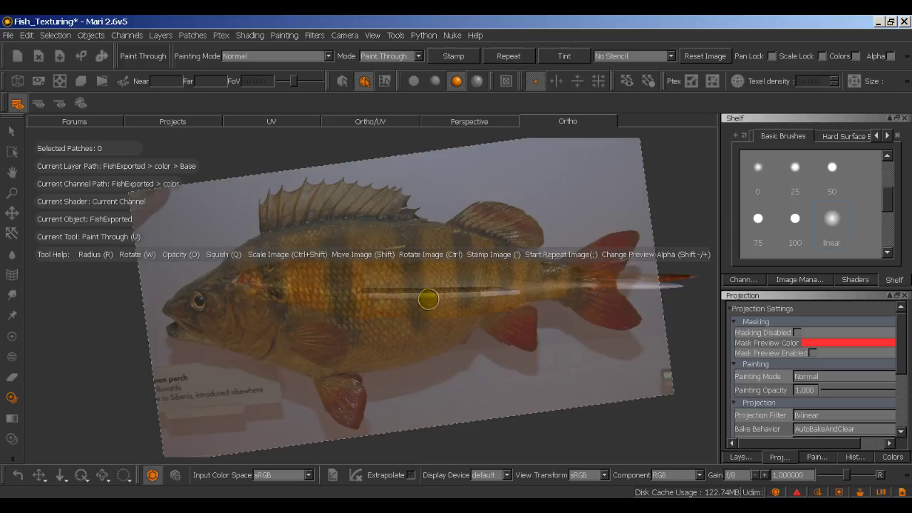
# Step: Move and rotate the perch photo over the fish, undoing a misaligned stroke
pyautogui.moveTo(428, 299); pyautogui.dragTo(438, 306)
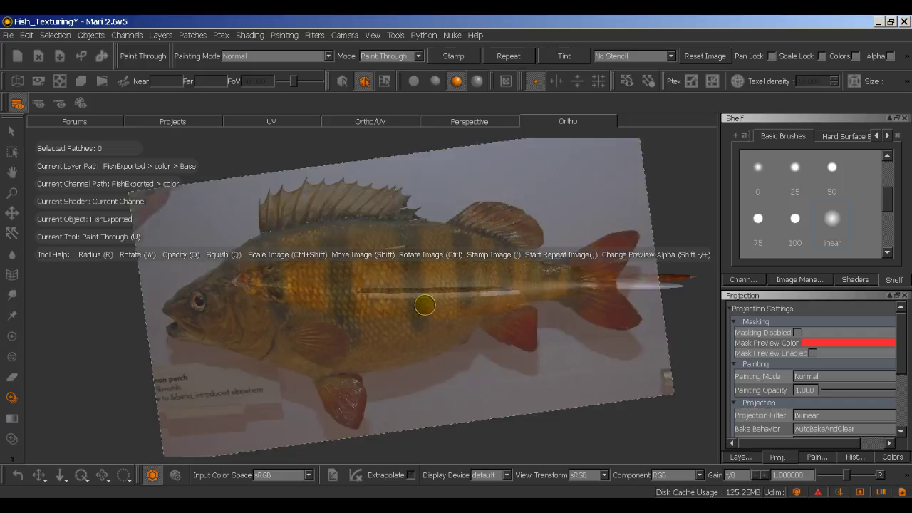
pyautogui.moveTo(424, 305); pyautogui.dragTo(386, 300, button='middle')
pyautogui.moveTo(386, 300)
pyautogui.keyDown('shift'); pyautogui.mouseDown()
pyautogui.moveTo(437, 309)
pyautogui.moveTo(446, 429)
pyautogui.moveTo(456, 295)
pyautogui.moveTo(445, 288)
pyautogui.moveTo(444, 193)
pyautogui.moveTo(438, 221)
pyautogui.moveTo(423, 235)
pyautogui.mouseUp(); pyautogui.keyUp('shift')
pyautogui.press('ctrl')
pyautogui.press('ctrl')
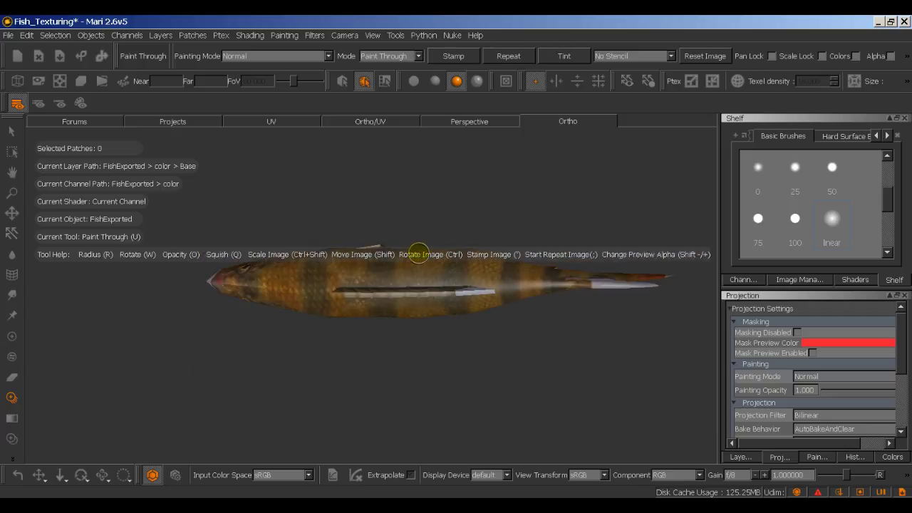
pyautogui.press('ctrl')
pyautogui.keyDown('alt'); pyautogui.moveTo(413, 247); pyautogui.dragTo(427, 254, button='middle'); pyautogui.keyUp('alt')
pyautogui.moveTo(419, 248)
pyautogui.keyDown('shift'); pyautogui.mouseDown()
pyautogui.moveTo(415, 337)
pyautogui.moveTo(421, 246)
pyautogui.mouseUp(); pyautogui.keyUp('shift')
pyautogui.press('shift')
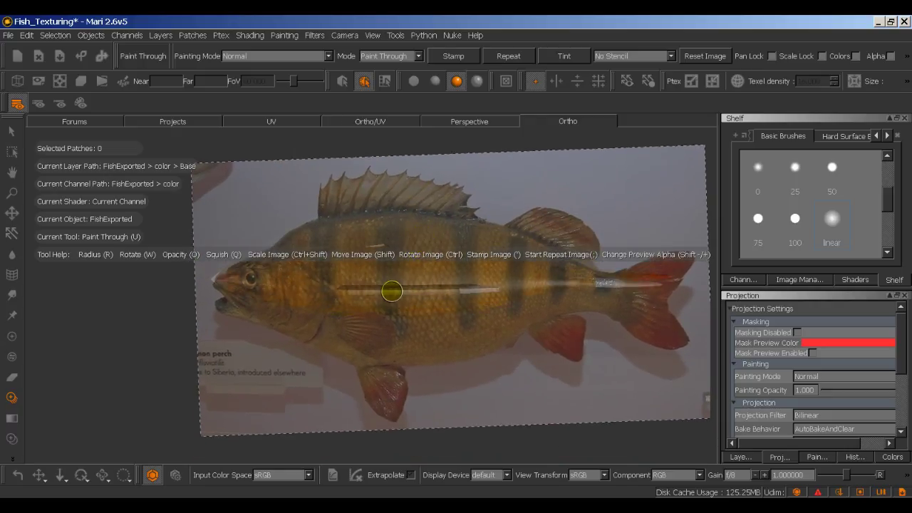
pyautogui.hotkey('ctrl', 'z')
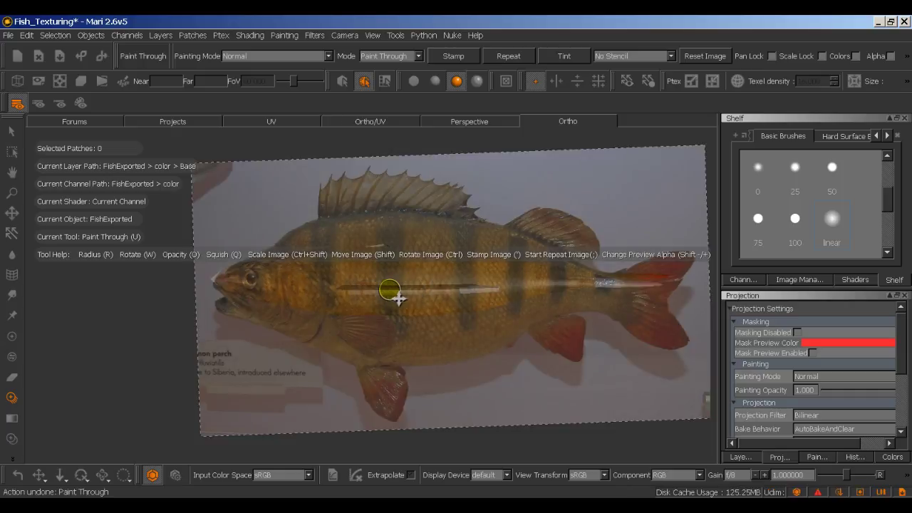
# Step: Nudge the photo into alignment and paint along the side and over the yellowish patch
pyautogui.moveTo(398, 299)
pyautogui.keyDown('shift'); pyautogui.mouseDown()
pyautogui.moveTo(364, 284)
pyautogui.moveTo(388, 279)
pyautogui.moveTo(380, 273)
pyautogui.moveTo(352, 279)
pyautogui.moveTo(356, 294)
pyautogui.moveTo(453, 277)
pyautogui.moveTo(414, 278)
pyautogui.moveTo(427, 274)
pyautogui.moveTo(508, 283)
pyautogui.moveTo(379, 304)
pyautogui.moveTo(488, 297)
pyautogui.moveTo(412, 306)
pyautogui.moveTo(326, 300)
pyautogui.mouseUp(); pyautogui.keyUp('shift')
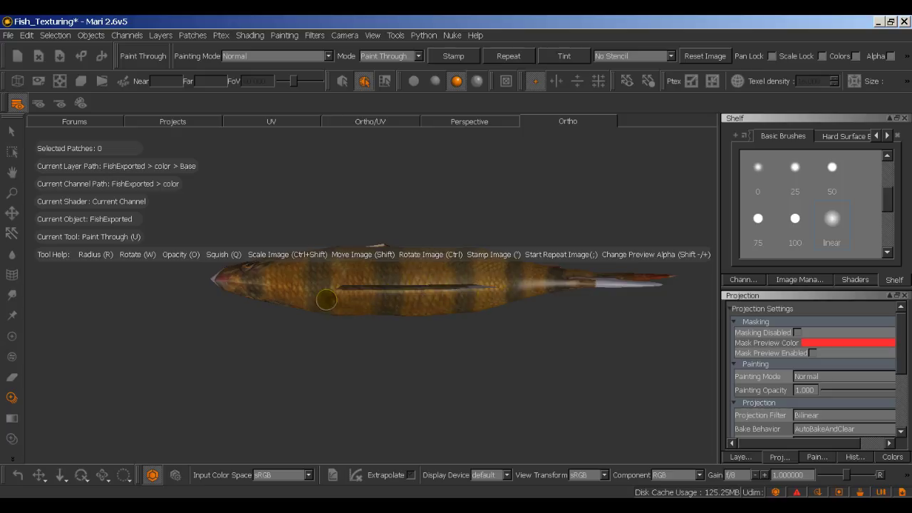
pyautogui.moveTo(501, 283); pyautogui.dragTo(543, 281)
pyautogui.moveTo(387, 288); pyautogui.dragTo(320, 288)
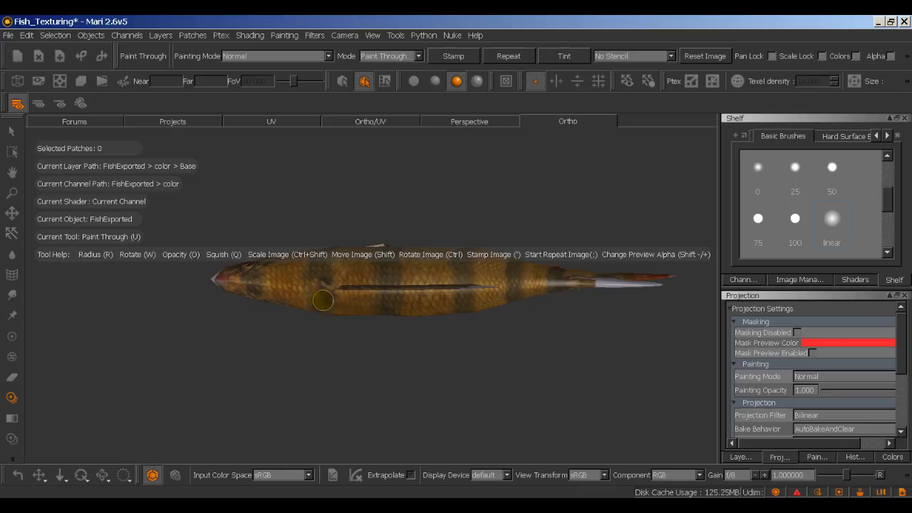
pyautogui.press('shift')
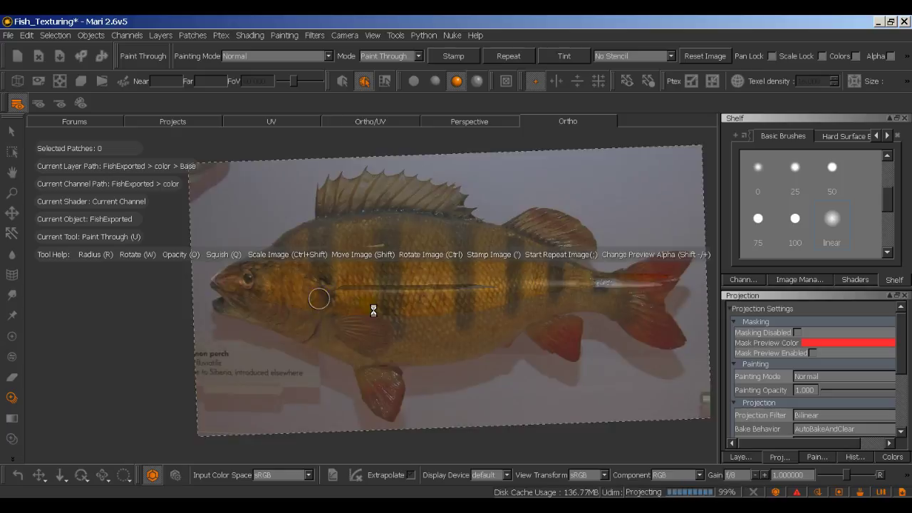
pyautogui.press('alt')
pyautogui.keyDown('alt'); pyautogui.moveTo(366, 312); pyautogui.dragTo(376, 312, button='middle'); pyautogui.keyUp('alt')
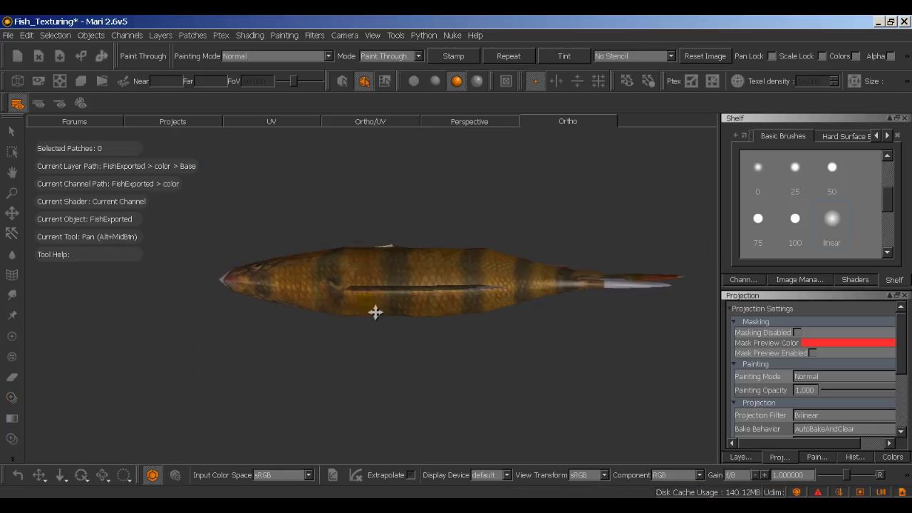
# Step: Shift the photo slightly left, paint the side again, and check the result
pyautogui.press('shift')
pyautogui.moveTo(366, 302)
pyautogui.keyDown('shift'); pyautogui.mouseDown()
pyautogui.moveTo(333, 308)
pyautogui.moveTo(318, 300)
pyautogui.moveTo(321, 310)
pyautogui.moveTo(326, 299)
pyautogui.mouseUp(); pyautogui.keyUp('shift')
pyautogui.press('shift')
pyautogui.press('shift')
pyautogui.press('shift')
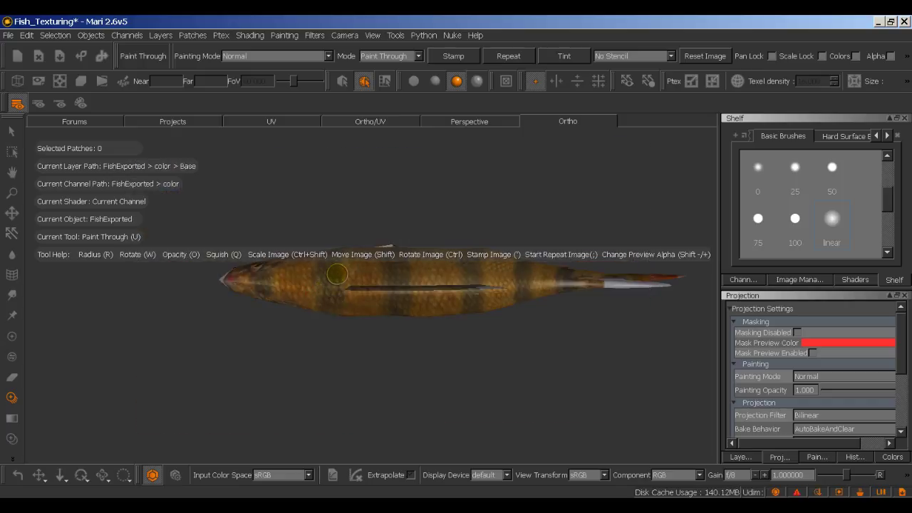
pyautogui.press('shift')
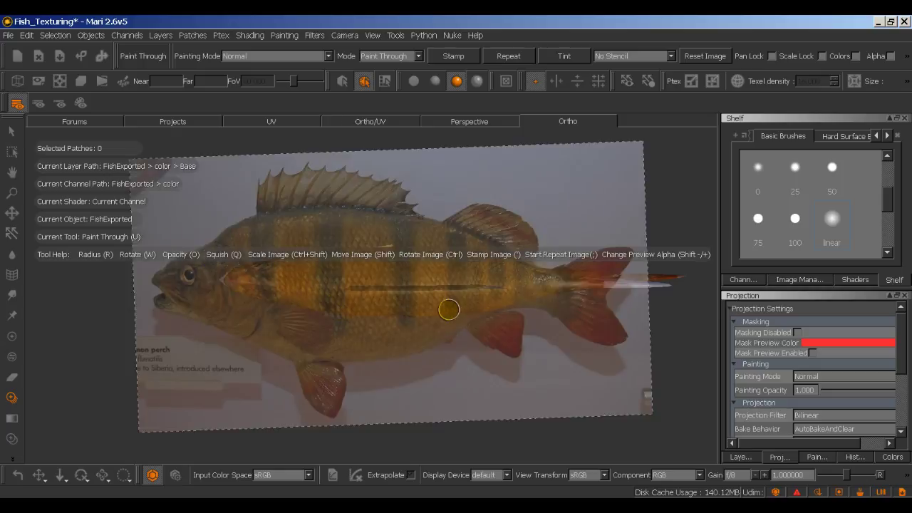
pyautogui.click(462, 435)
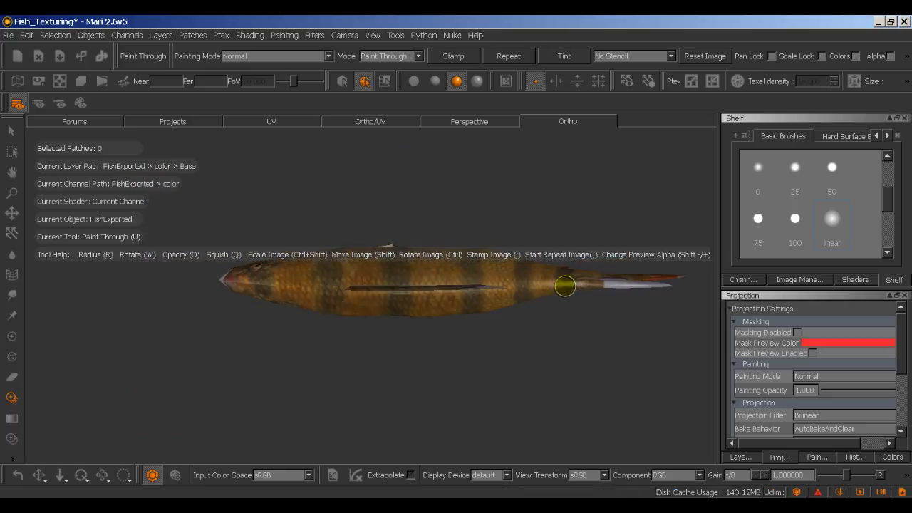
pyautogui.keyDown('ctrl'); pyautogui.moveTo(571, 285); pyautogui.dragTo(565, 283); pyautogui.keyUp('ctrl')
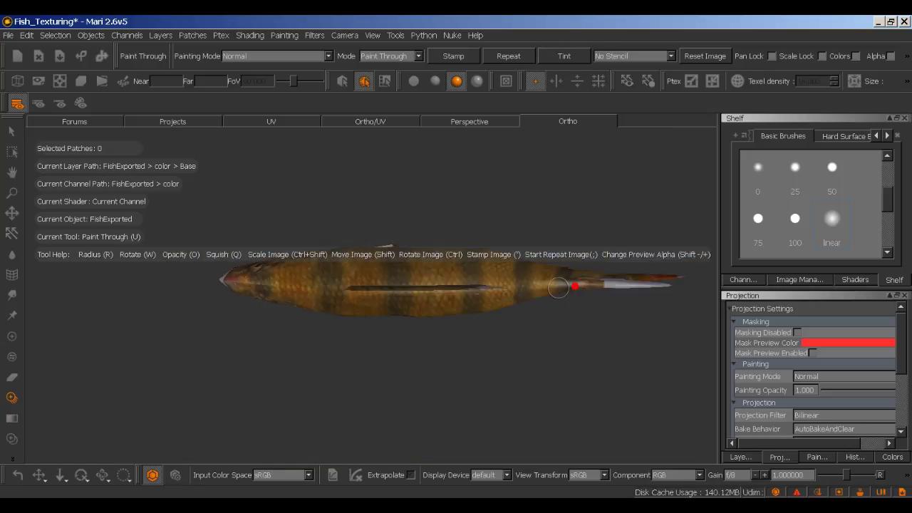
pyautogui.press('Escape')
pyautogui.hotkey('ctrl', 'z')
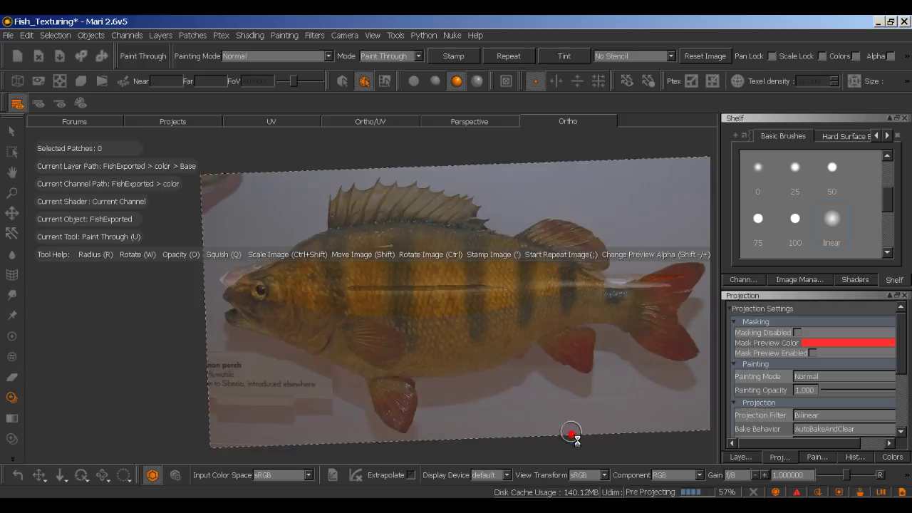
pyautogui.moveTo(570, 435)
pyautogui.keyDown('alt'); pyautogui.mouseDown()
pyautogui.moveTo(585, 407)
pyautogui.moveTo(587, 351)
pyautogui.moveTo(580, 281)
pyautogui.moveTo(573, 285)
pyautogui.mouseUp(); pyautogui.keyUp('alt')
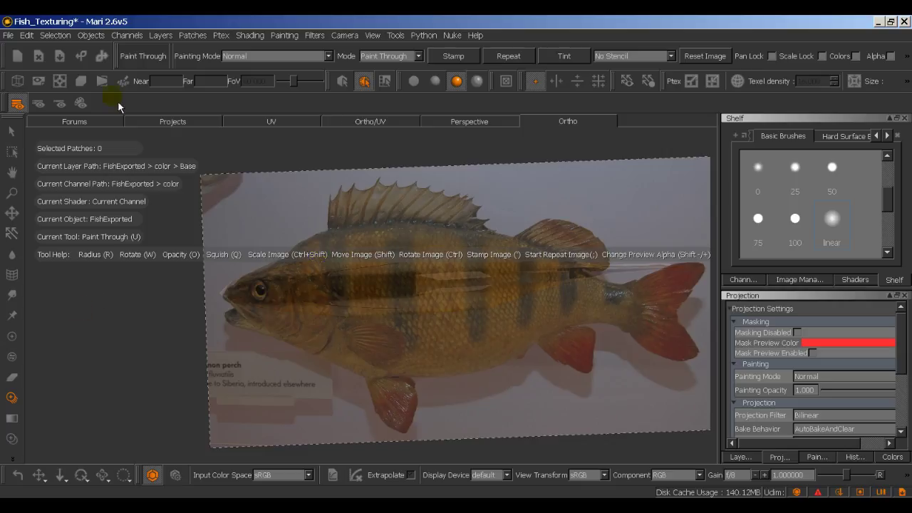
# Step: Open the Lights palette and drag light Four's Position sphere to change its direction
pyautogui.click(374, 39)
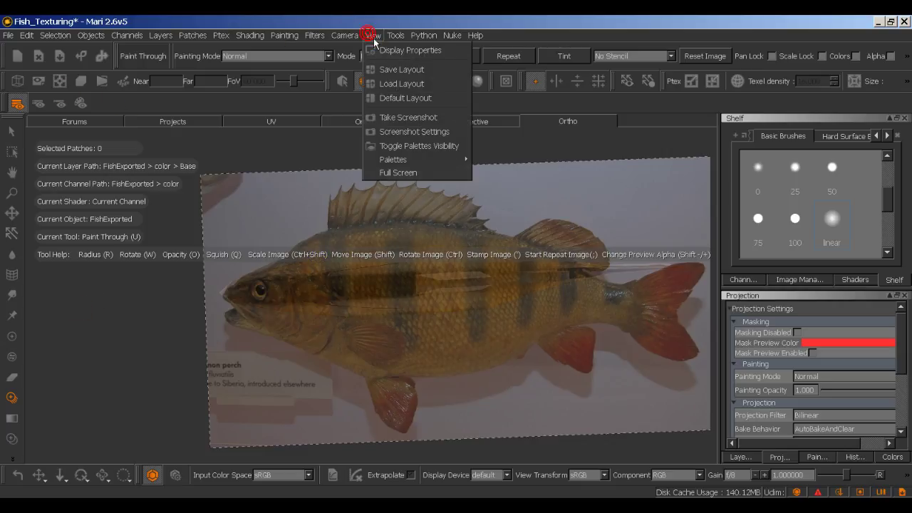
pyautogui.moveTo(137, 39)
pyautogui.moveTo(401, 39)
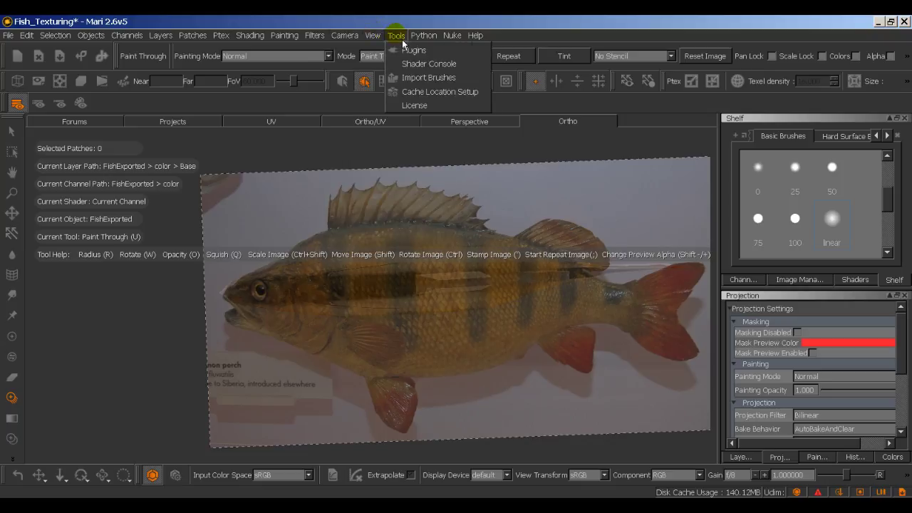
pyautogui.moveTo(168, 43)
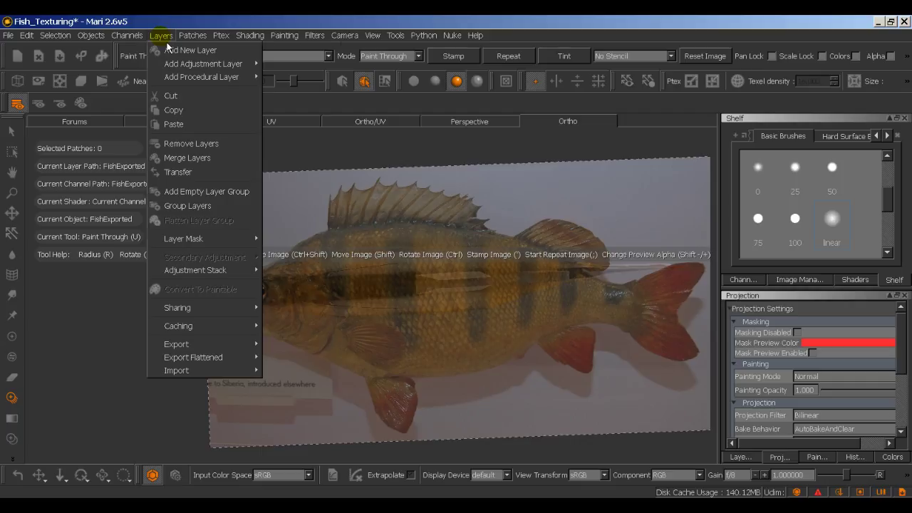
pyautogui.moveTo(373, 39)
pyautogui.moveTo(423, 157)
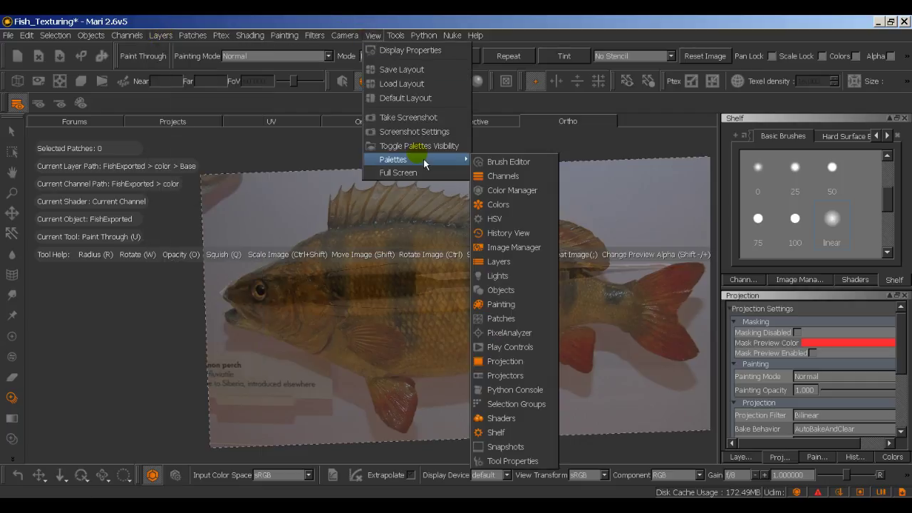
pyautogui.click(507, 276)
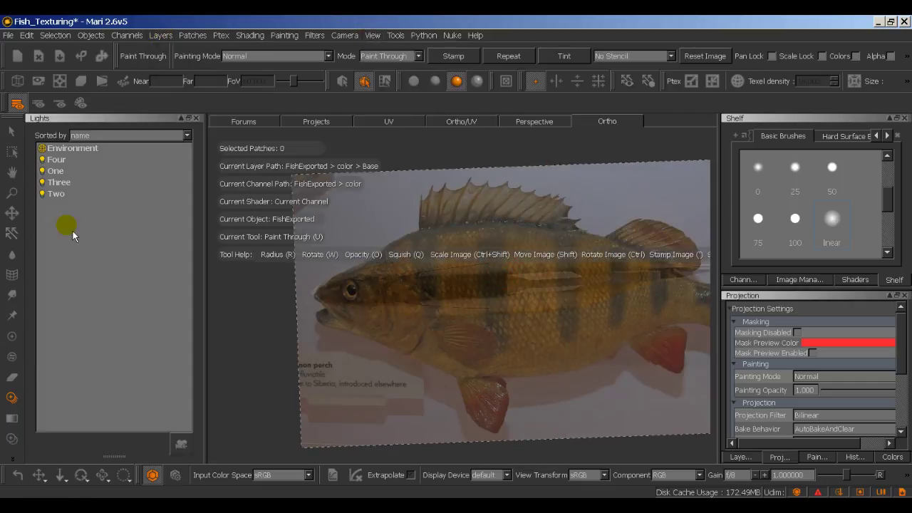
pyautogui.click(69, 161)
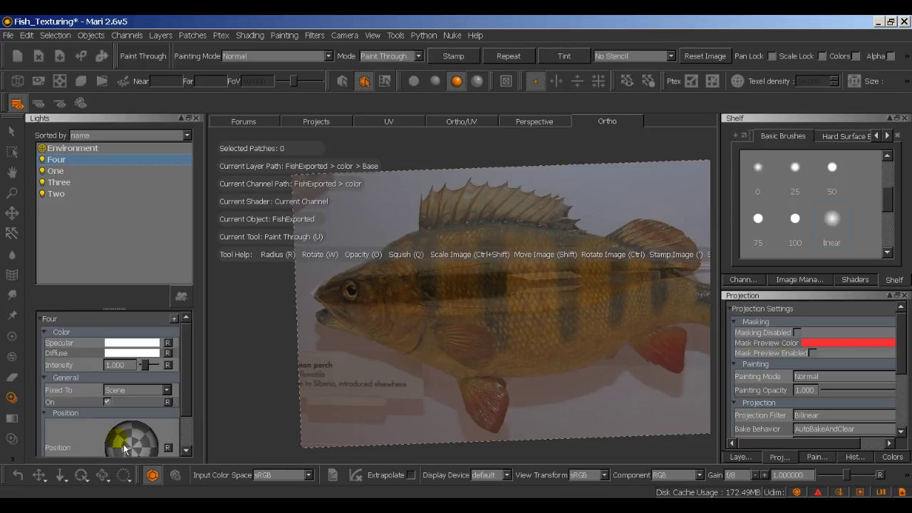
pyautogui.moveTo(139, 451)
pyautogui.mouseDown()
pyautogui.moveTo(132, 464)
pyautogui.moveTo(110, 441)
pyautogui.moveTo(122, 472)
pyautogui.moveTo(132, 453)
pyautogui.moveTo(152, 448)
pyautogui.moveTo(155, 427)
pyautogui.mouseUp()
# Step: Orbit the fish edge-on, then undo back to the side view
pyautogui.keyDown('alt'); pyautogui.moveTo(377, 330); pyautogui.dragTo(408, 330); pyautogui.keyUp('alt')
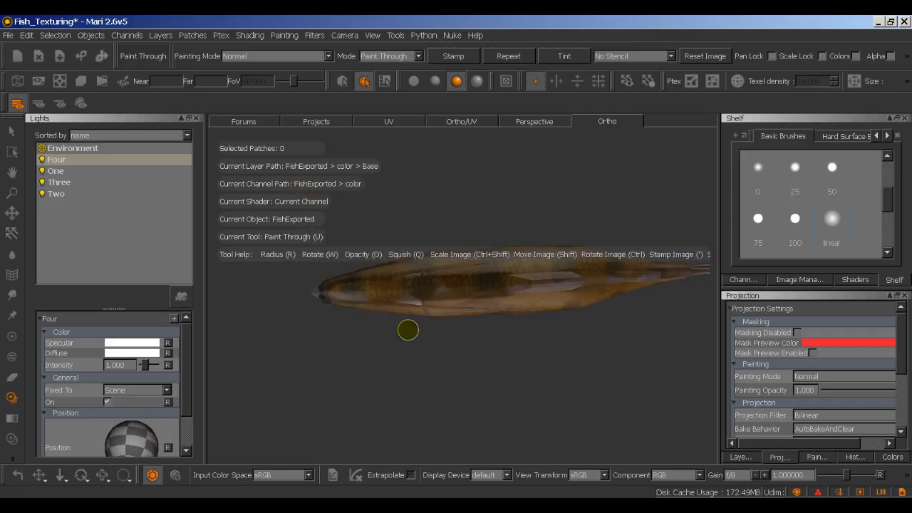
pyautogui.hotkey('ctrl', 'z')
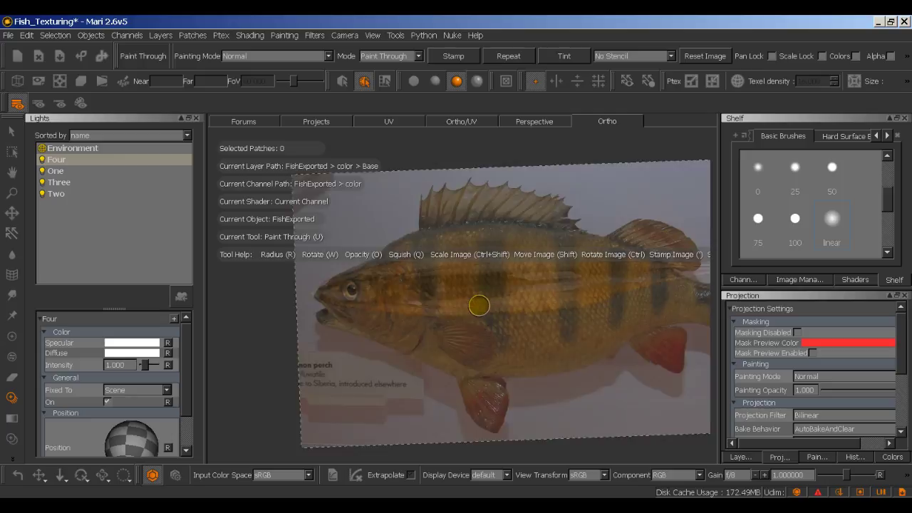
pyautogui.keyDown('alt'); pyautogui.moveTo(464, 295); pyautogui.dragTo(430, 283); pyautogui.keyUp('alt')
pyautogui.hotkey('ctrl', 'z')
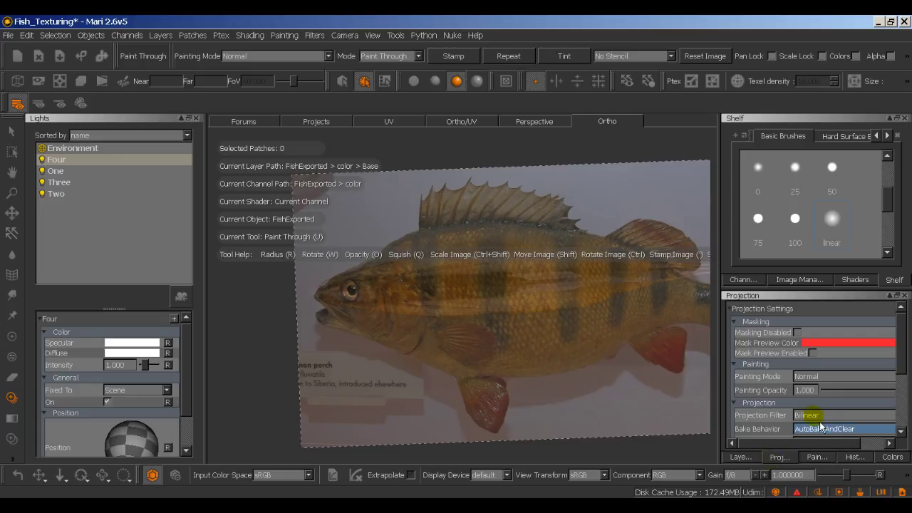
# Step: In the Projection palette, set Project On to All and Projection to Front
pyautogui.scroll(-3, 789, 417)
pyautogui.click(809, 388)
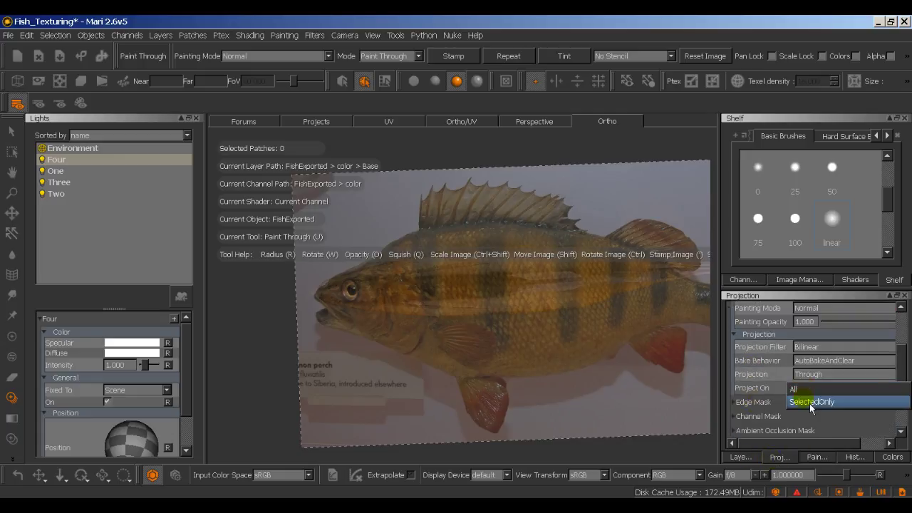
pyautogui.click(813, 388)
pyautogui.click(819, 377)
pyautogui.click(815, 362)
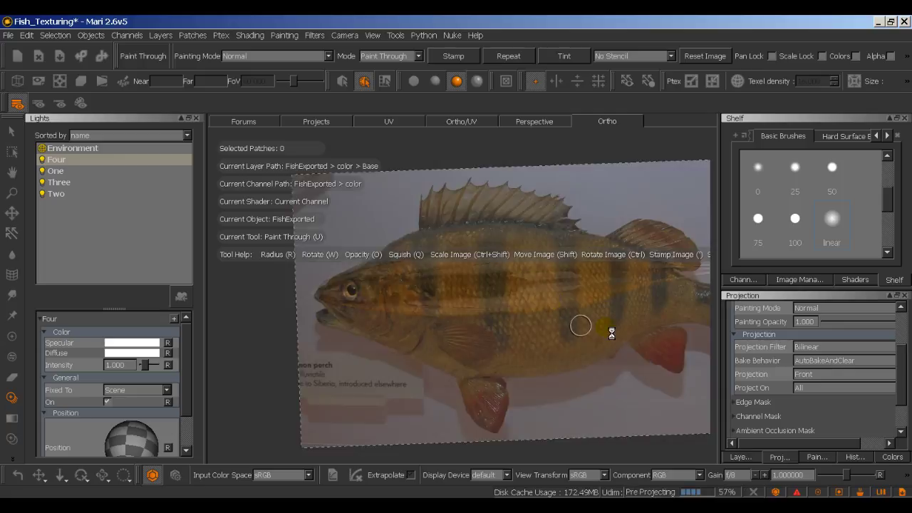
# Step: Orbit along the fish's length and rotate the perch photo upright over its back
pyautogui.keyDown('alt'); pyautogui.moveTo(580, 322); pyautogui.dragTo(613, 350, button='middle'); pyautogui.keyUp('alt')
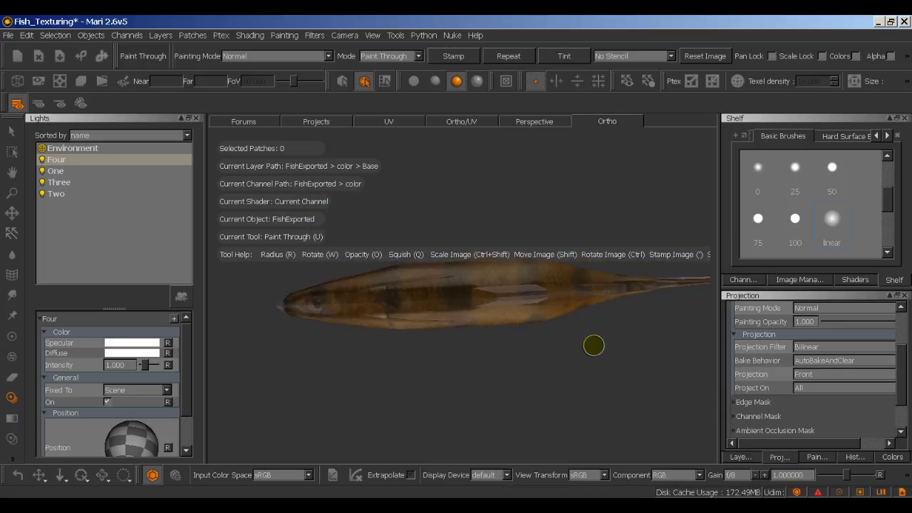
pyautogui.keyDown('alt'); pyautogui.moveTo(592, 343); pyautogui.dragTo(726, 312); pyautogui.keyUp('alt')
pyautogui.press('u')
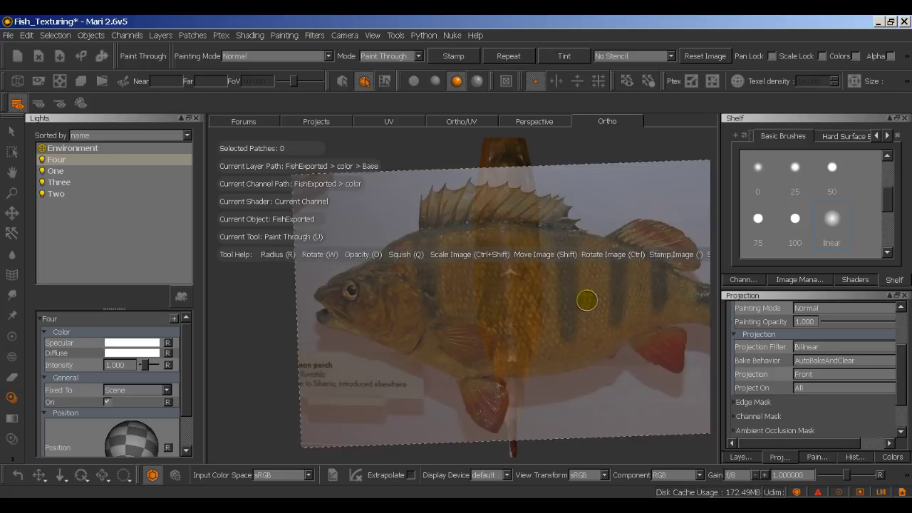
pyautogui.moveTo(613, 302)
pyautogui.keyDown('ctrl'); pyautogui.mouseDown()
pyautogui.moveTo(601, 350)
pyautogui.moveTo(551, 358)
pyautogui.moveTo(546, 309)
pyautogui.moveTo(525, 289)
pyautogui.mouseUp(); pyautogui.keyUp('ctrl')
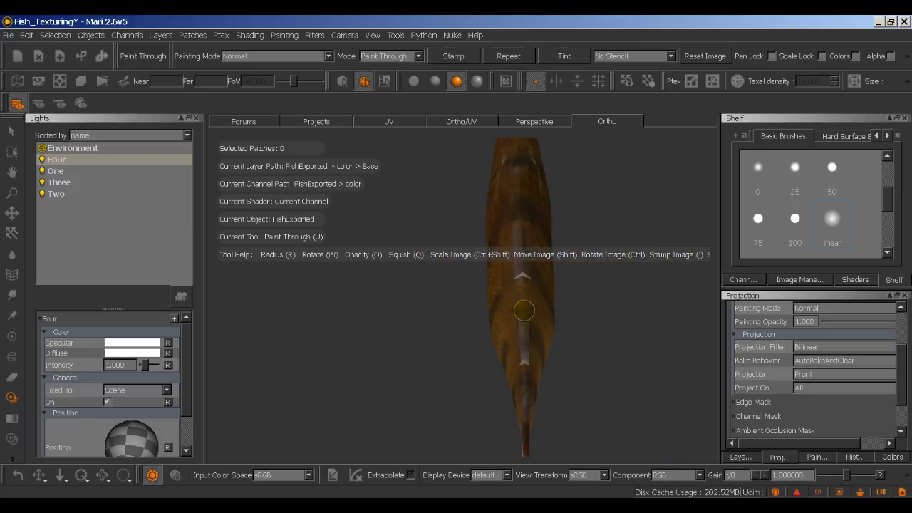
# Step: Check the fish end-on, then settle back into a flatter side view for Paint Through
pyautogui.moveTo(636, 353)
pyautogui.keyDown('alt'); pyautogui.mouseDown()
pyautogui.moveTo(682, 347)
pyautogui.moveTo(678, 309)
pyautogui.moveTo(533, 320)
pyautogui.moveTo(534, 331)
pyautogui.moveTo(584, 338)
pyautogui.moveTo(521, 334)
pyautogui.moveTo(601, 352)
pyautogui.moveTo(715, 340)
pyautogui.moveTo(736, 315)
pyautogui.moveTo(480, 322)
pyautogui.moveTo(530, 330)
pyautogui.moveTo(566, 278)
pyautogui.moveTo(554, 311)
pyautogui.moveTo(509, 306)
pyautogui.moveTo(529, 321)
pyautogui.moveTo(496, 312)
pyautogui.moveTo(572, 316)
pyautogui.moveTo(493, 296)
pyautogui.moveTo(580, 312)
pyautogui.mouseUp(); pyautogui.keyUp('alt')
pyautogui.moveTo(580, 312)
pyautogui.keyDown('alt'); pyautogui.mouseDown(button='middle')
pyautogui.moveTo(543, 281)
pyautogui.moveTo(554, 322)
pyautogui.mouseUp(button='middle'); pyautogui.keyUp('alt')
pyautogui.moveTo(544, 267)
pyautogui.keyDown('alt'); pyautogui.mouseDown(button='middle')
pyautogui.moveTo(565, 261)
pyautogui.moveTo(549, 224)
pyautogui.mouseUp(button='middle'); pyautogui.keyUp('alt')
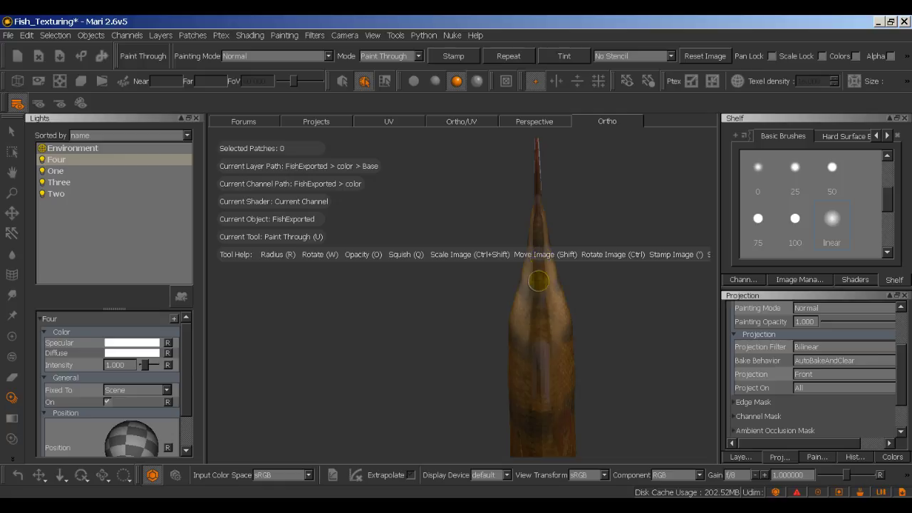
pyautogui.moveTo(561, 311)
pyautogui.keyDown('alt'); pyautogui.mouseDown(button='middle')
pyautogui.moveTo(573, 328)
pyautogui.moveTo(562, 320)
pyautogui.mouseUp(button='middle'); pyautogui.keyUp('alt')
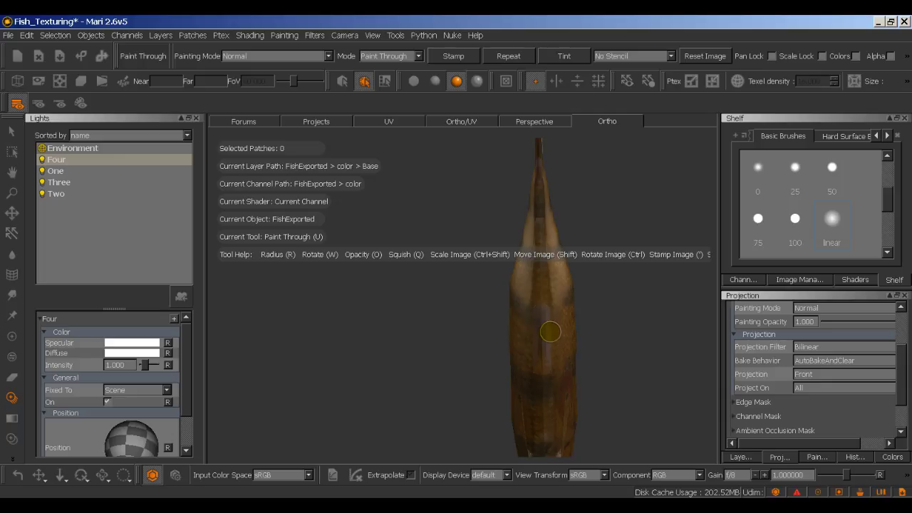
pyautogui.keyDown('alt'); pyautogui.moveTo(606, 350); pyautogui.dragTo(630, 301); pyautogui.keyUp('alt')
pyautogui.moveTo(630, 301)
pyautogui.keyDown('alt'); pyautogui.mouseDown(button='middle')
pyautogui.moveTo(642, 298)
pyautogui.moveTo(485, 303)
pyautogui.mouseUp(button='middle'); pyautogui.keyUp('alt')
pyautogui.press('u')
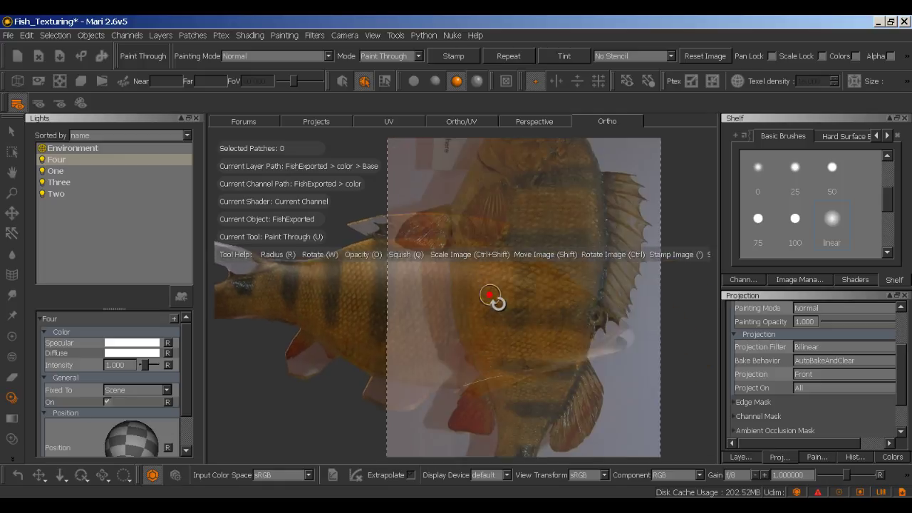
# Step: Undo the last Paint Through stroke, move the perch photo right, and undo two view pans
pyautogui.moveTo(489, 299)
pyautogui.keyDown('ctrl'); pyautogui.mouseDown()
pyautogui.moveTo(440, 387)
pyautogui.moveTo(484, 372)
pyautogui.moveTo(495, 352)
pyautogui.moveTo(495, 369)
pyautogui.moveTo(533, 321)
pyautogui.moveTo(558, 313)
pyautogui.mouseUp(); pyautogui.keyUp('ctrl')
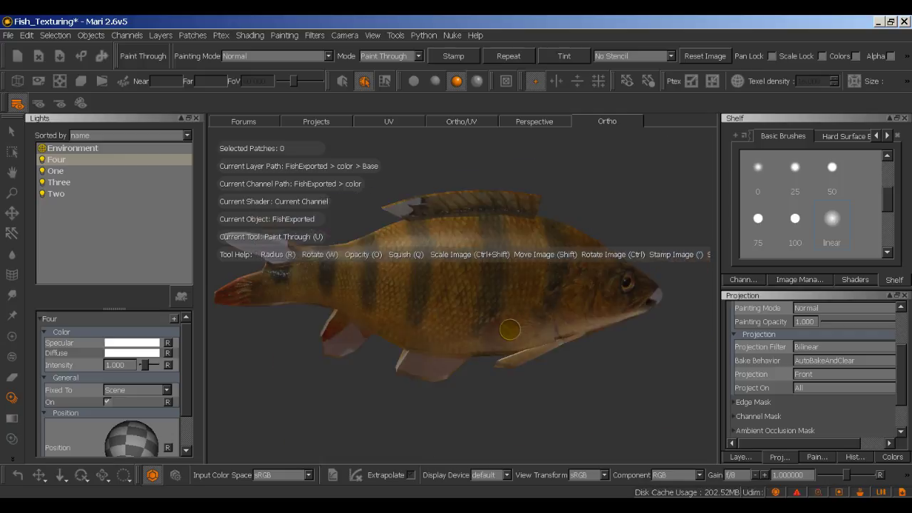
pyautogui.hotkey('ctrl', 'z')
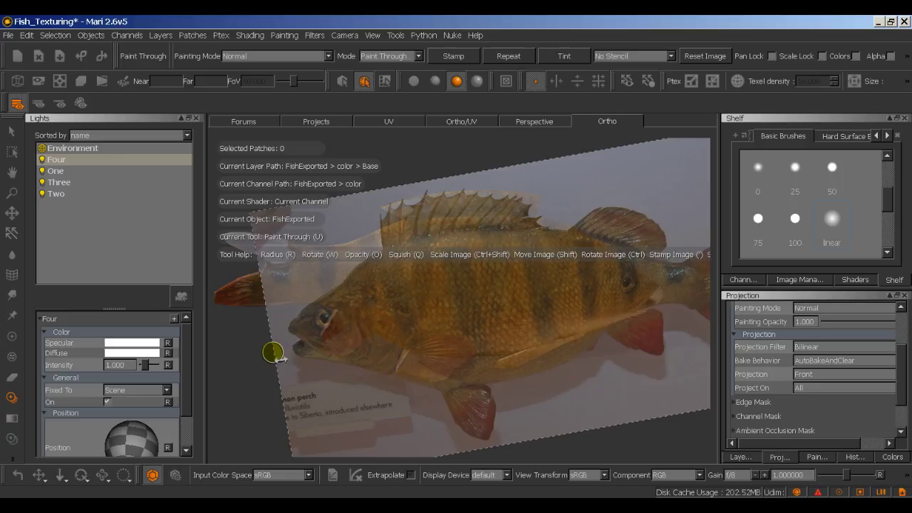
pyautogui.moveTo(274, 352)
pyautogui.keyDown('shift'); pyautogui.mouseDown()
pyautogui.moveTo(317, 358)
pyautogui.moveTo(673, 306)
pyautogui.moveTo(285, 332)
pyautogui.moveTo(309, 337)
pyautogui.mouseUp(); pyautogui.keyUp('shift')
pyautogui.hotkey('ctrl', 'z')
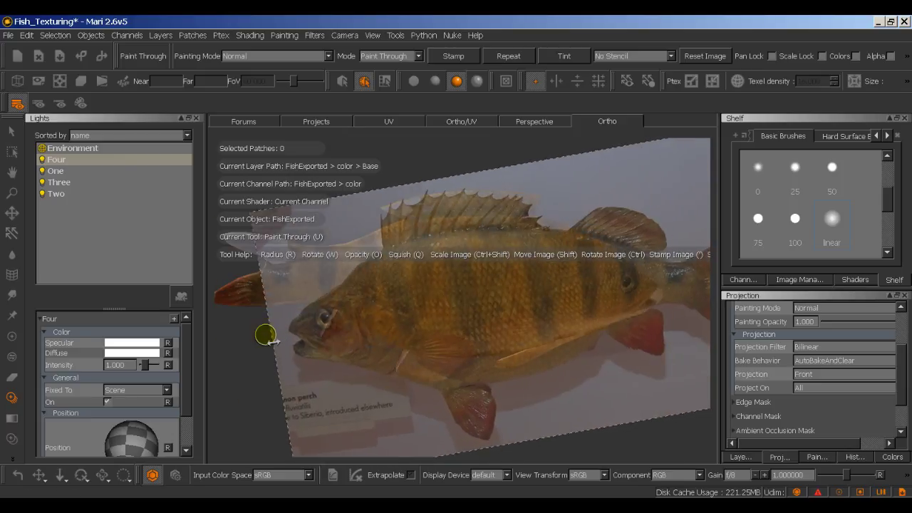
pyautogui.hotkey('ctrl', 'z')
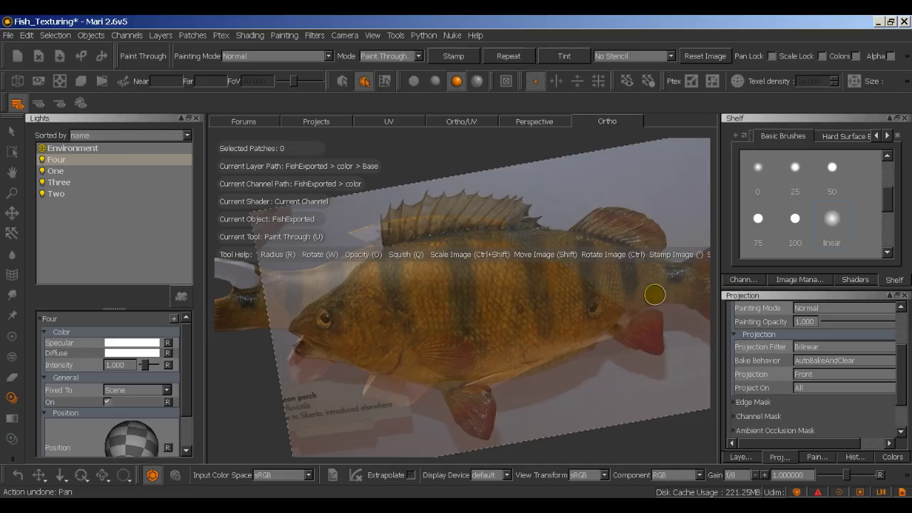
# Step: Show the Image Manager and scroll through the perch photo's Image Info
pyautogui.click(818, 280)
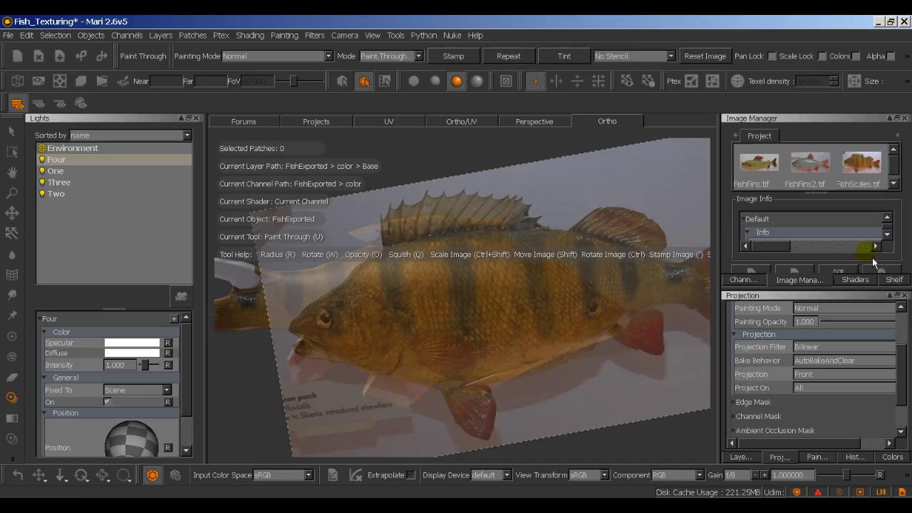
pyautogui.click(892, 238)
pyautogui.click(892, 238)
pyautogui.click(893, 238)
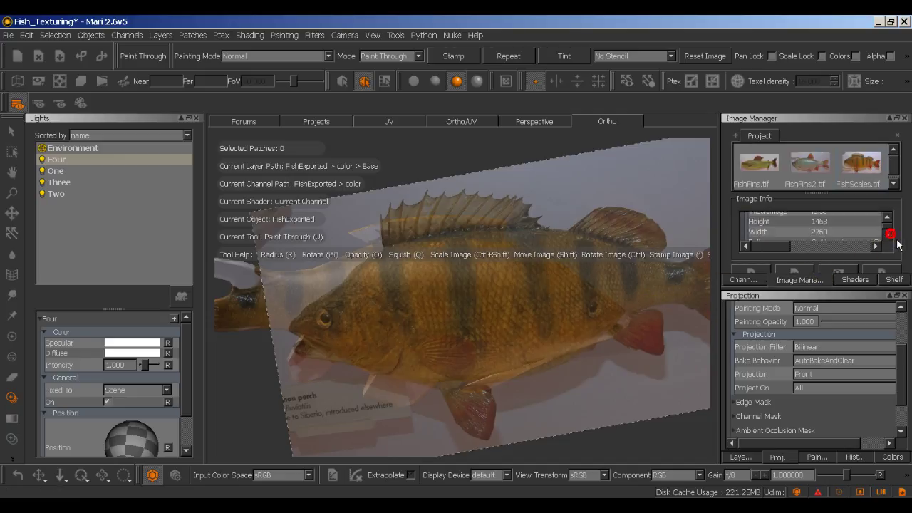
pyautogui.click(892, 238)
pyautogui.click(892, 238)
pyautogui.click(892, 238)
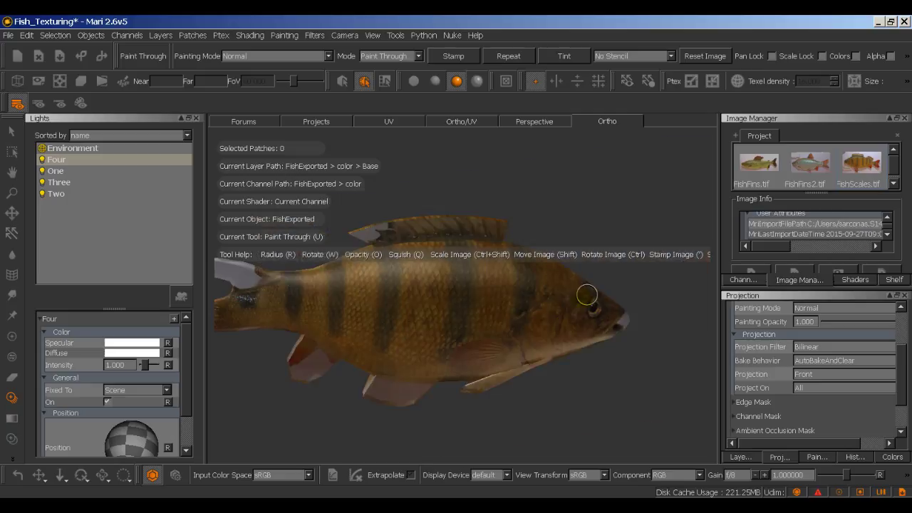
# Step: View the fish from Camera Right and adjust the zoom
pyautogui.moveTo(586, 294)
pyautogui.keyDown('alt'); pyautogui.mouseDown()
pyautogui.moveTo(546, 328)
pyautogui.moveTo(576, 321)
pyautogui.moveTo(358, 307)
pyautogui.moveTo(304, 318)
pyautogui.moveTo(328, 327)
pyautogui.moveTo(328, 314)
pyautogui.mouseUp(); pyautogui.keyUp('alt')
pyautogui.click(372, 37)
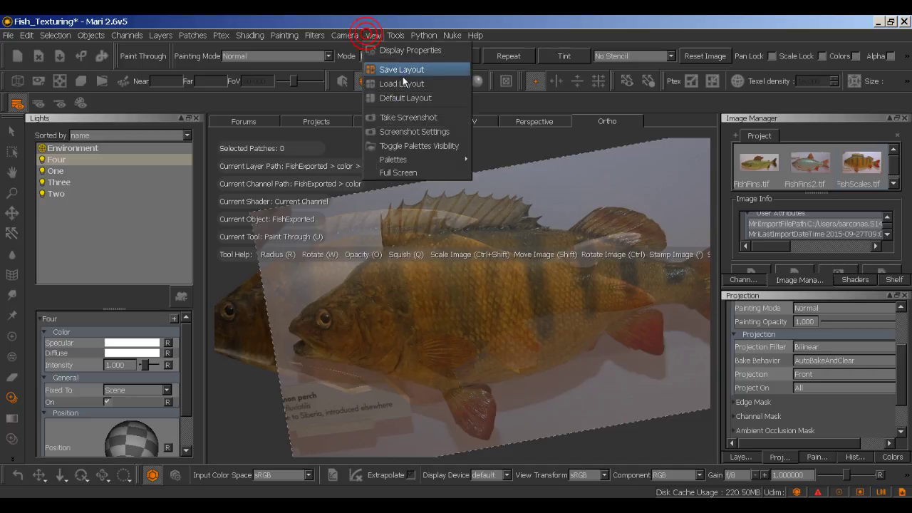
pyautogui.moveTo(345, 35)
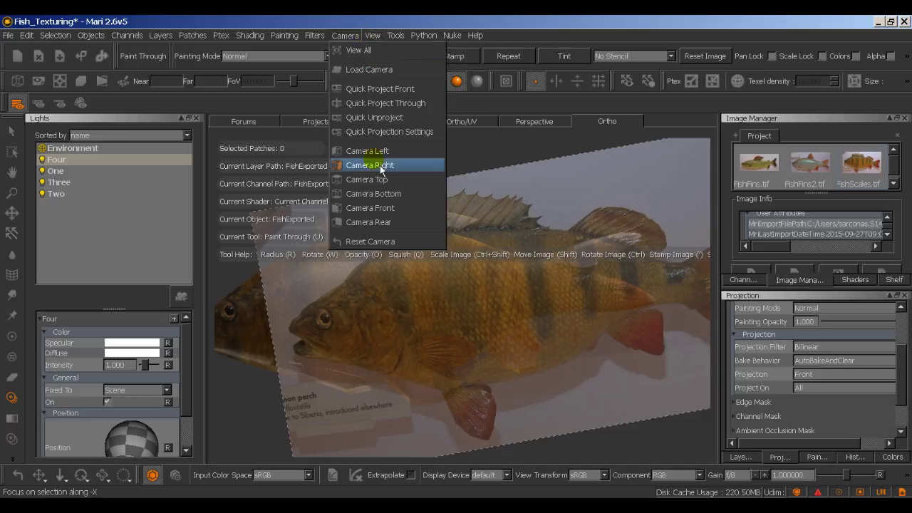
pyautogui.click(370, 165)
pyautogui.scroll(3, 492, 324)
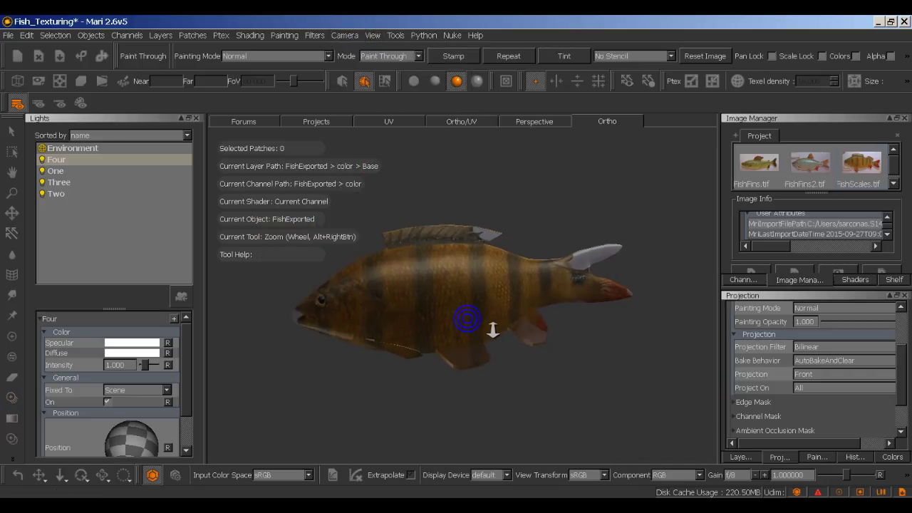
pyautogui.scroll(2, 489, 322)
pyautogui.scroll(-2, 477, 316)
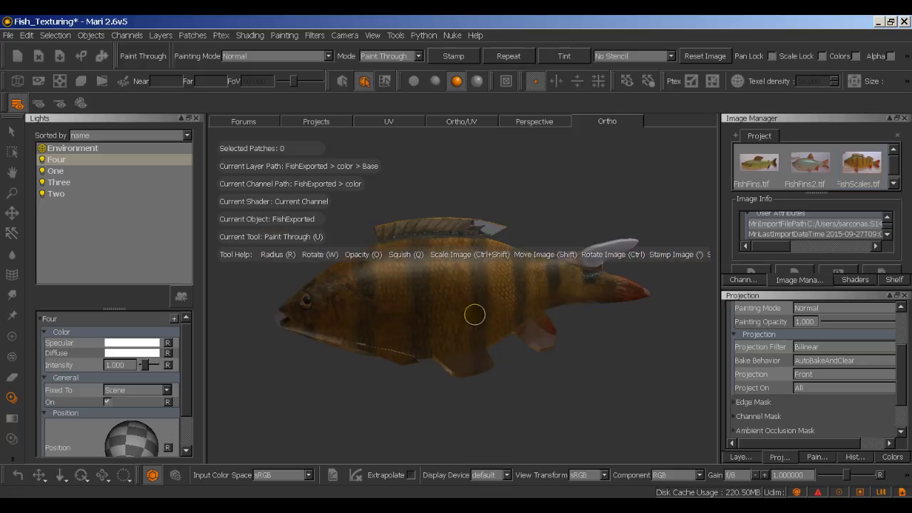
pyautogui.scroll(-2, 527, 316)
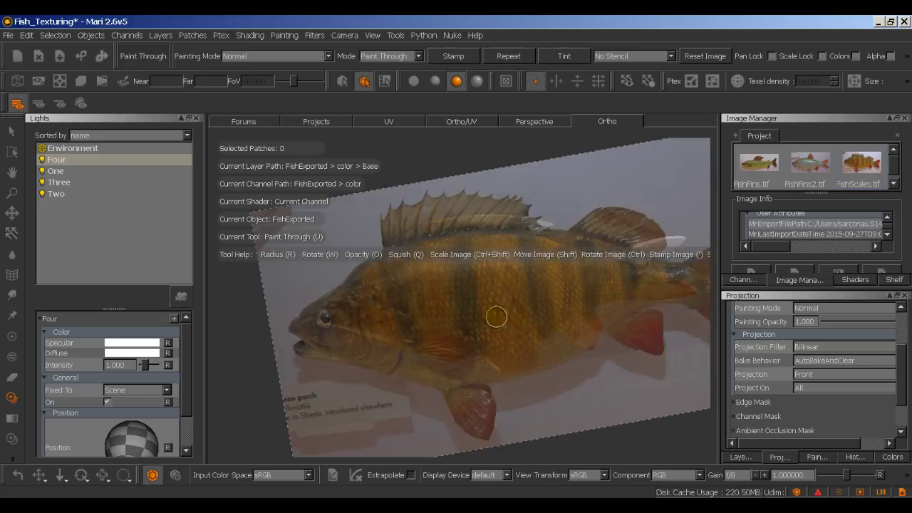
# Step: Set the Projection mode back to Through
pyautogui.click(836, 376)
pyautogui.click(832, 388)
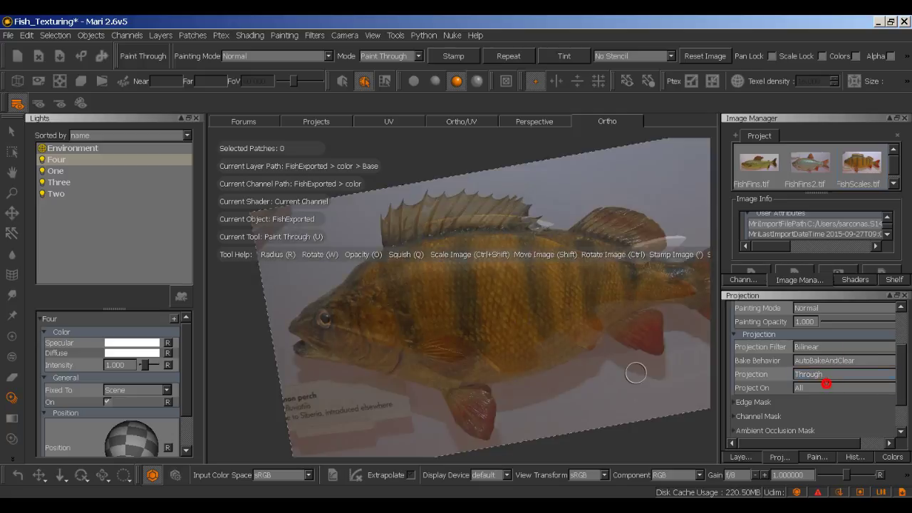
pyautogui.keyDown('alt'); pyautogui.moveTo(587, 321); pyautogui.dragTo(545, 327, button='middle'); pyautogui.keyUp('alt')
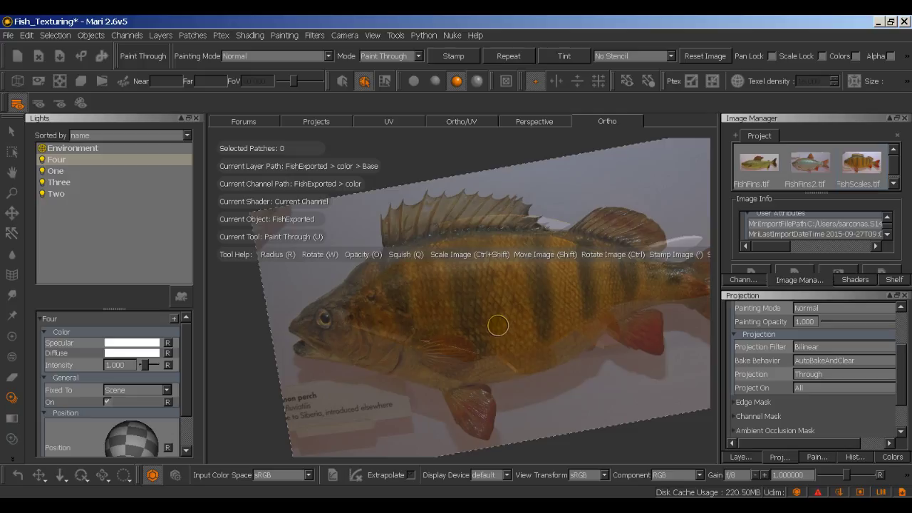
# Step: Rotate and position the perch photo over the fish's opposite flank, then paint it on
pyautogui.press('w')
pyautogui.moveTo(511, 324); pyautogui.dragTo(454, 332)
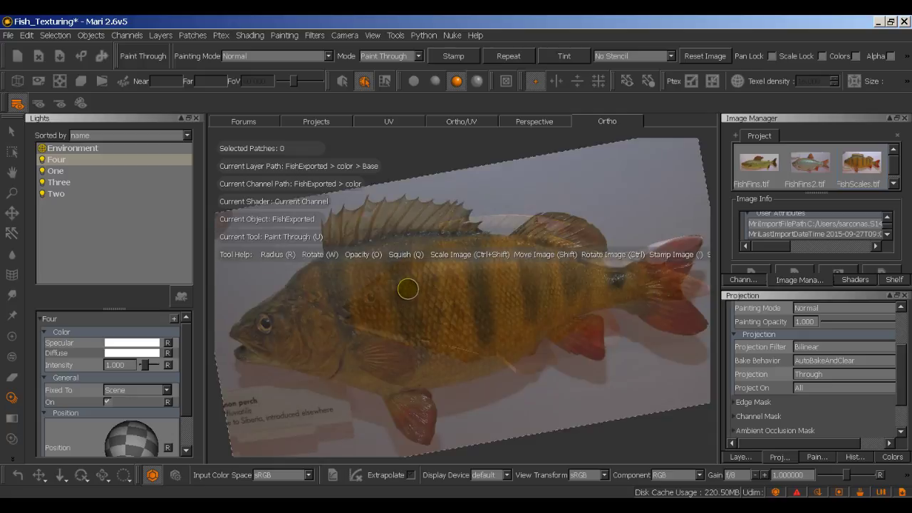
pyautogui.moveTo(458, 306)
pyautogui.keyDown('alt'); pyautogui.mouseDown()
pyautogui.moveTo(487, 314)
pyautogui.moveTo(473, 313)
pyautogui.mouseUp(); pyautogui.keyUp('alt')
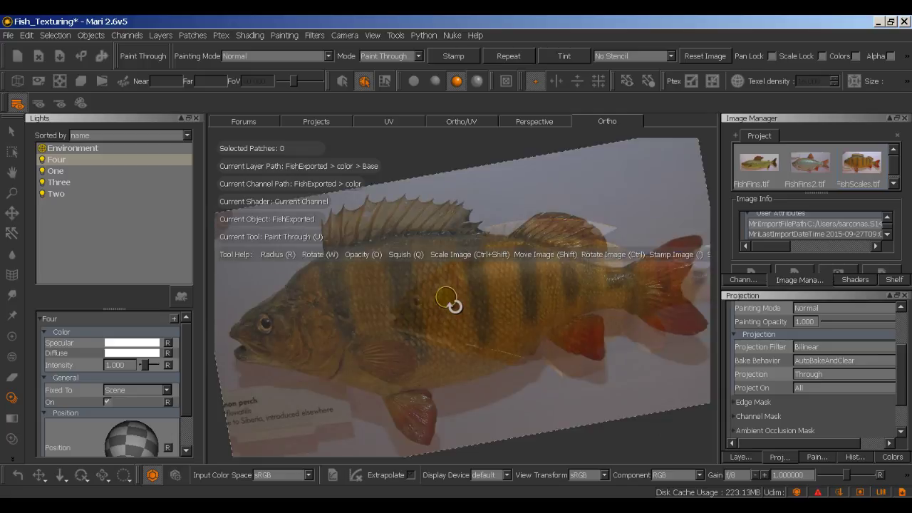
pyautogui.keyDown('alt'); pyautogui.moveTo(437, 306); pyautogui.dragTo(437, 302); pyautogui.keyUp('alt')
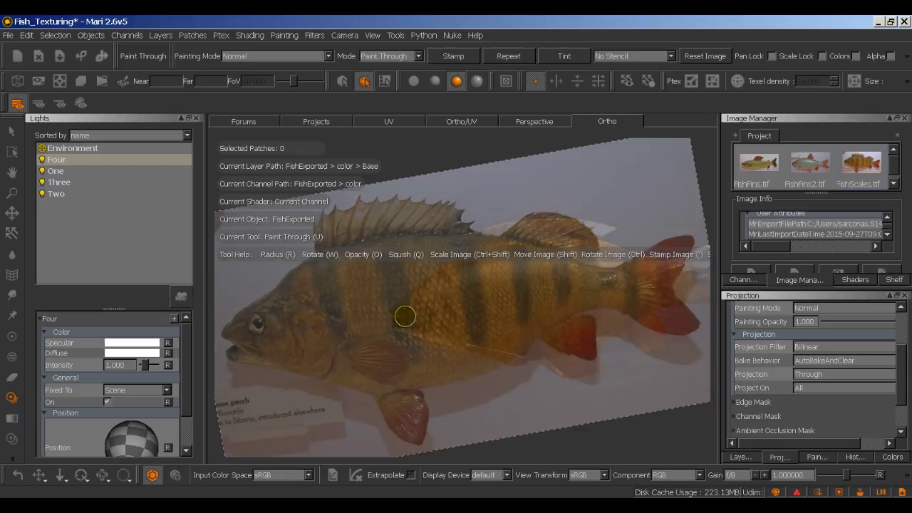
pyautogui.keyDown('alt'); pyautogui.moveTo(468, 291); pyautogui.dragTo(407, 299); pyautogui.keyUp('alt')
pyautogui.keyDown('alt'); pyautogui.moveTo(478, 282); pyautogui.dragTo(472, 321); pyautogui.keyUp('alt')
pyautogui.moveTo(518, 318)
pyautogui.keyDown('shift'); pyautogui.mouseDown()
pyautogui.moveTo(537, 315)
pyautogui.moveTo(567, 479)
pyautogui.moveTo(554, 359)
pyautogui.moveTo(535, 326)
pyautogui.moveTo(522, 368)
pyautogui.moveTo(544, 447)
pyautogui.moveTo(539, 347)
pyautogui.moveTo(529, 321)
pyautogui.moveTo(510, 329)
pyautogui.mouseUp(); pyautogui.keyUp('shift')
pyautogui.click(509, 328)
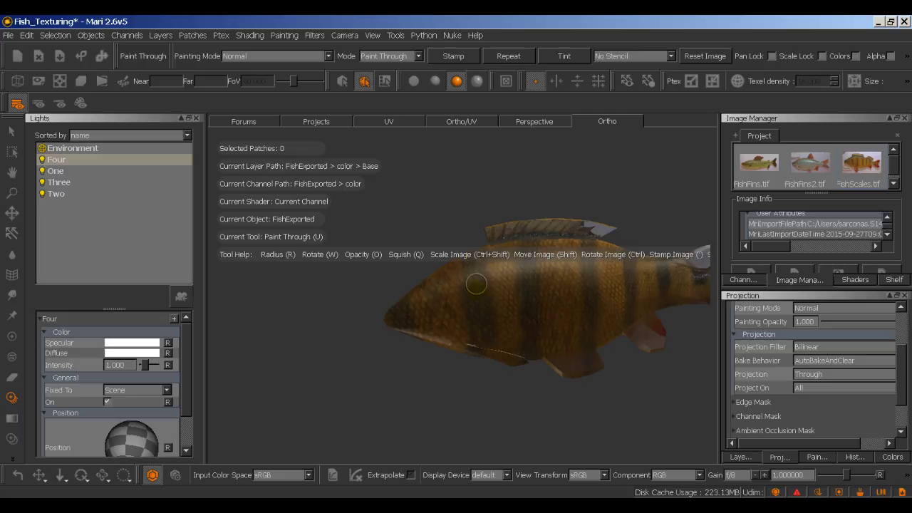
# Step: Tilt the photo to match the fish, paint again, and orbit to check the flank
pyautogui.keyDown('ctrl'); pyautogui.moveTo(475, 345); pyautogui.dragTo(482, 320); pyautogui.keyUp('ctrl')
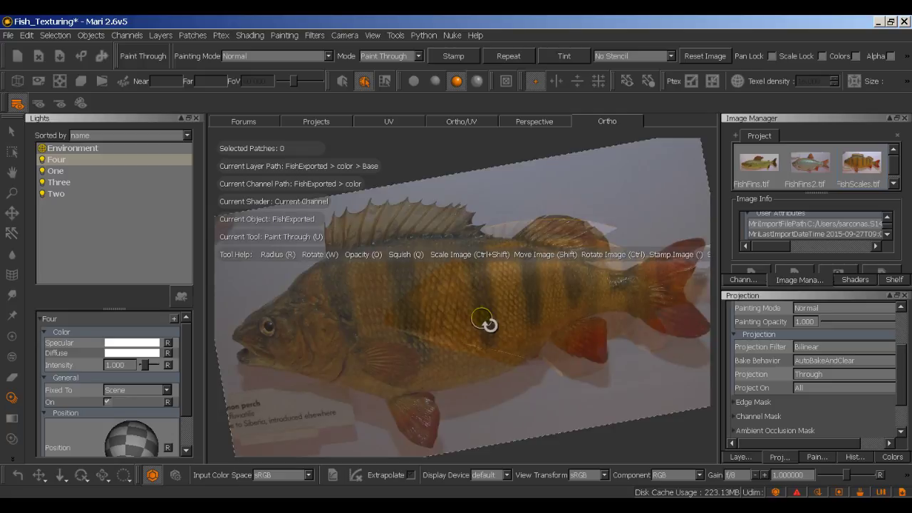
pyautogui.click(494, 330)
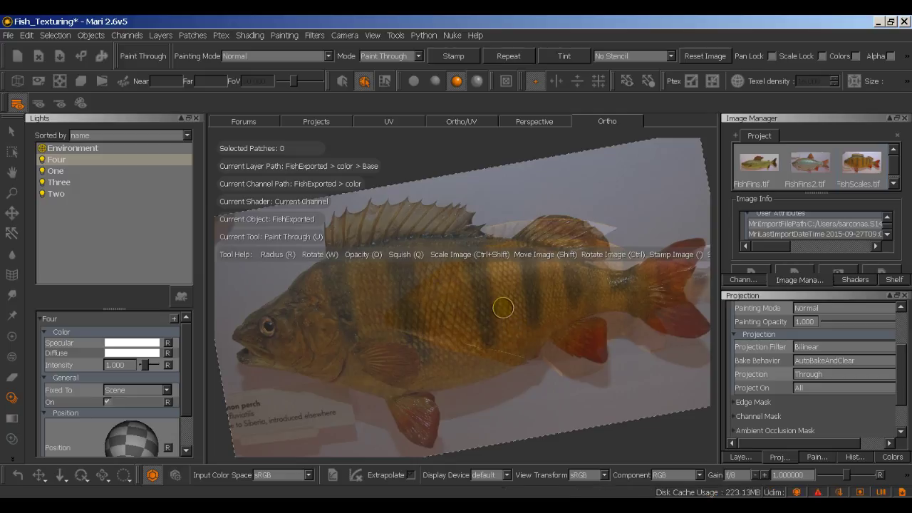
pyautogui.moveTo(593, 364)
pyautogui.keyDown('alt'); pyautogui.mouseDown()
pyautogui.moveTo(552, 371)
pyautogui.moveTo(557, 376)
pyautogui.moveTo(576, 363)
pyautogui.moveTo(546, 361)
pyautogui.moveTo(627, 350)
pyautogui.moveTo(793, 351)
pyautogui.moveTo(549, 350)
pyautogui.moveTo(681, 345)
pyautogui.moveTo(497, 361)
pyautogui.moveTo(568, 373)
pyautogui.moveTo(540, 359)
pyautogui.moveTo(302, 366)
pyautogui.moveTo(307, 361)
pyautogui.mouseUp(); pyautogui.keyUp('alt')
pyautogui.press('u')
pyautogui.moveTo(518, 362)
pyautogui.keyDown('alt'); pyautogui.mouseDown()
pyautogui.moveTo(499, 363)
pyautogui.moveTo(490, 352)
pyautogui.moveTo(513, 369)
pyautogui.moveTo(494, 349)
pyautogui.moveTo(457, 350)
pyautogui.mouseUp(); pyautogui.keyUp('alt')
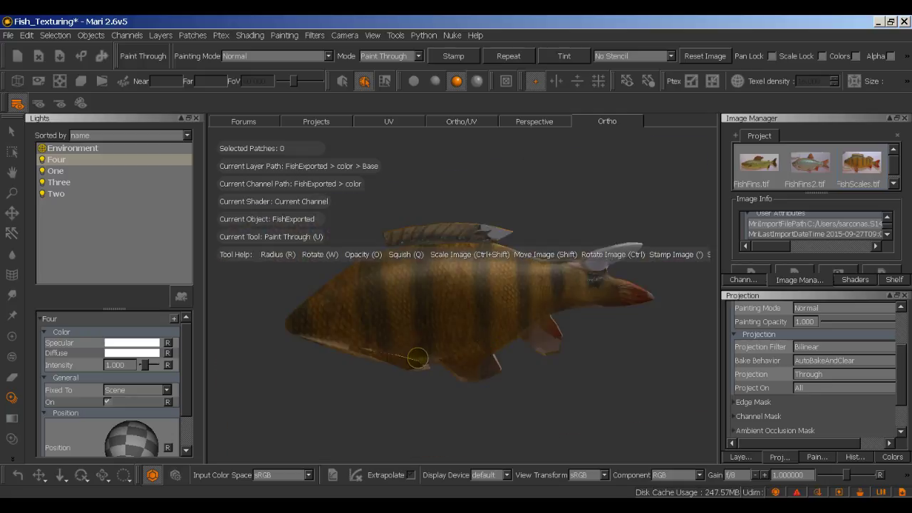
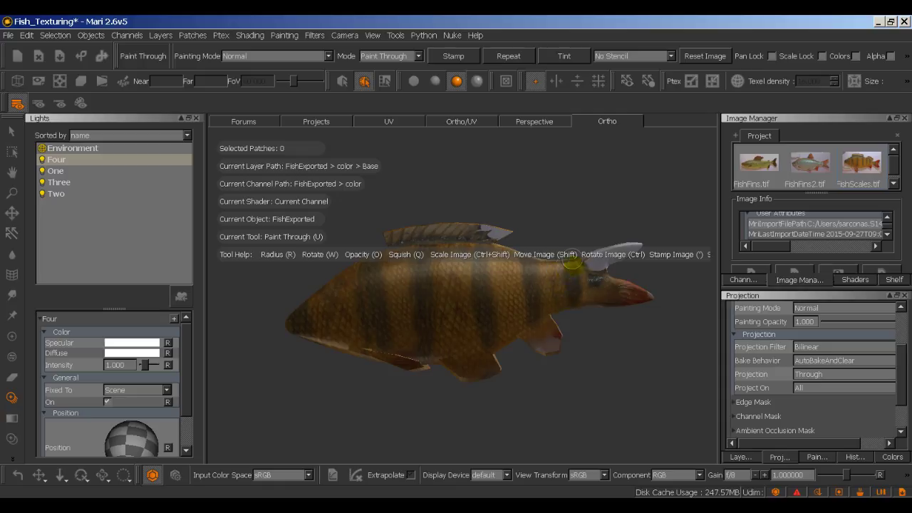
# Step: Paint the perch photo's striped texture through onto the fish's upper, rear and mid body
pyautogui.click(481, 348)
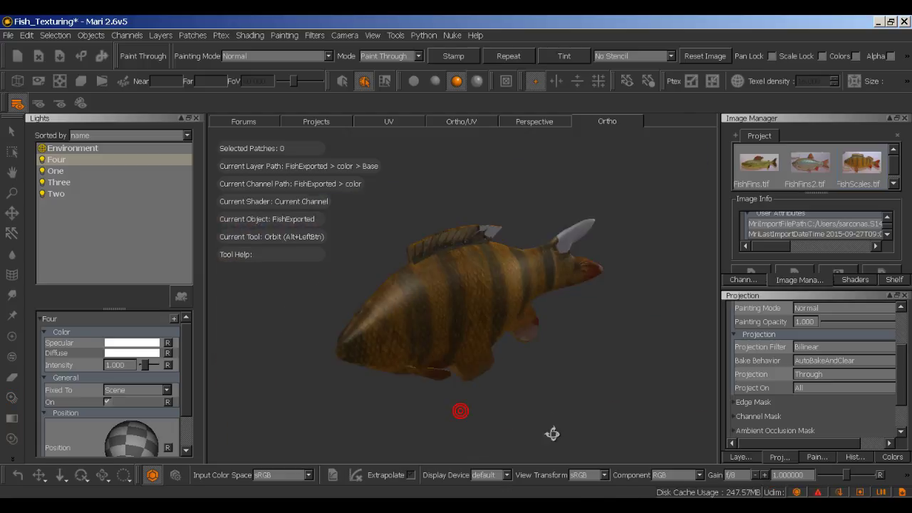
pyautogui.keyDown('alt'); pyautogui.moveTo(559, 407); pyautogui.dragTo(611, 411); pyautogui.keyUp('alt')
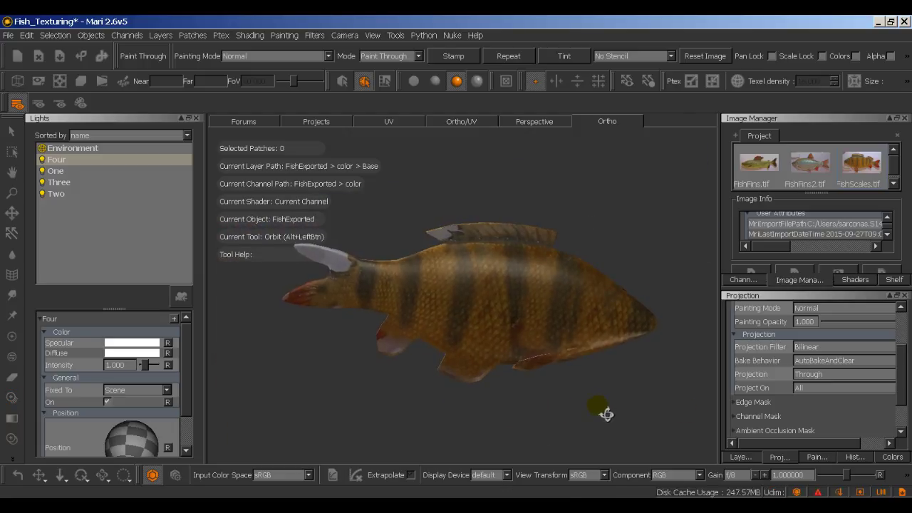
pyautogui.moveTo(594, 402)
pyautogui.keyDown('alt'); pyautogui.mouseDown()
pyautogui.moveTo(433, 418)
pyautogui.moveTo(347, 401)
pyautogui.moveTo(347, 411)
pyautogui.mouseUp(); pyautogui.keyUp('alt')
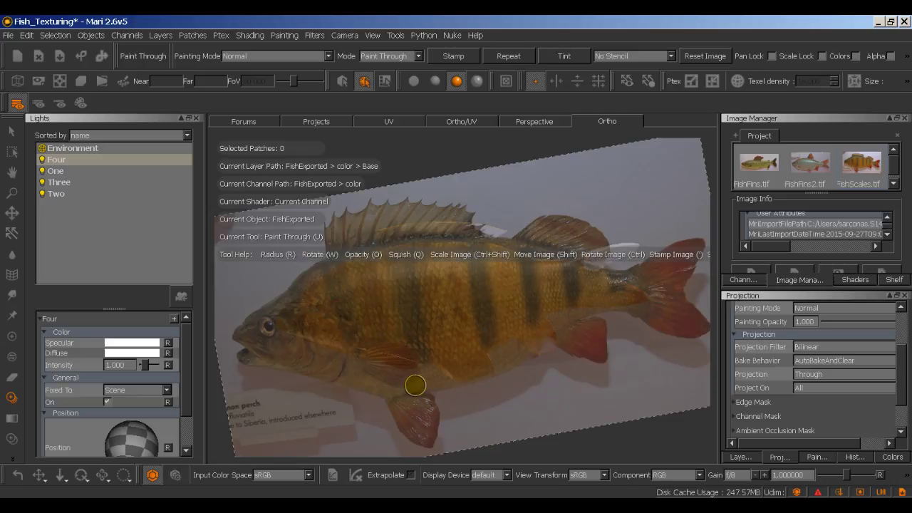
pyautogui.keyDown('shift'); pyautogui.moveTo(437, 340); pyautogui.dragTo(437, 340); pyautogui.keyUp('shift')
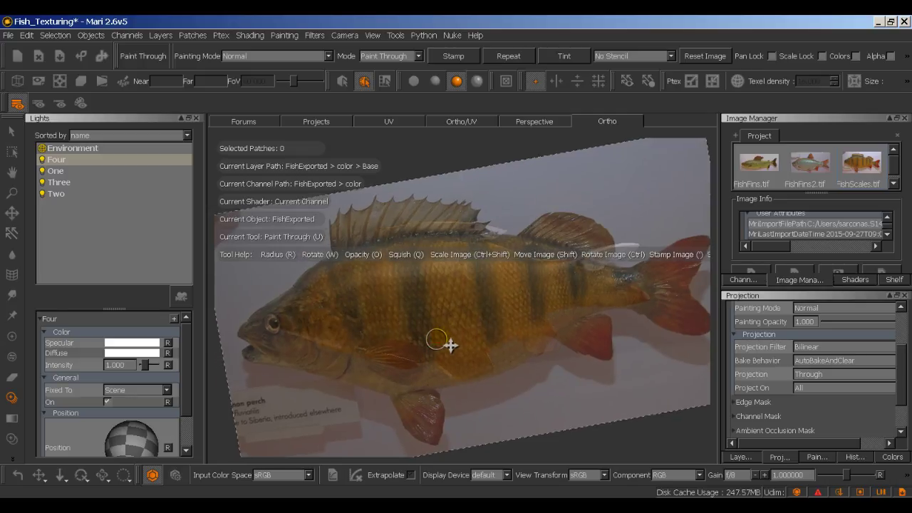
pyautogui.click(421, 311)
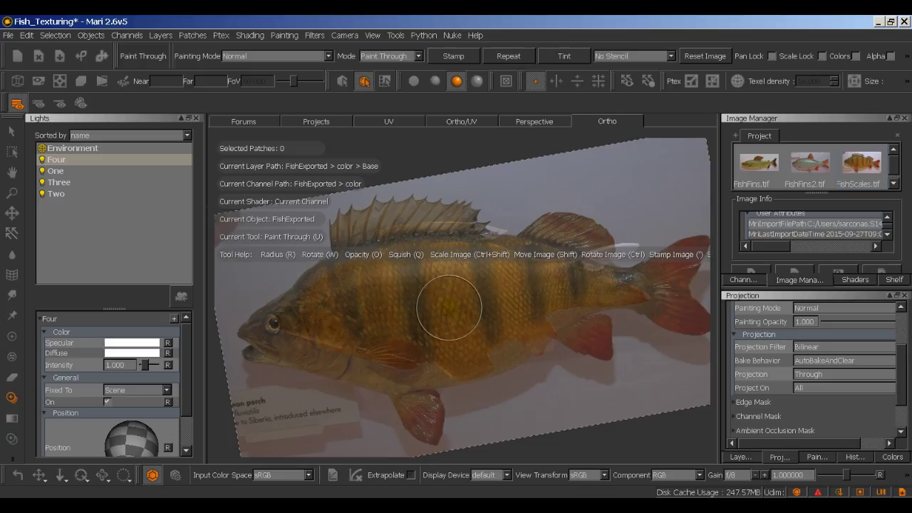
pyautogui.click(452, 301)
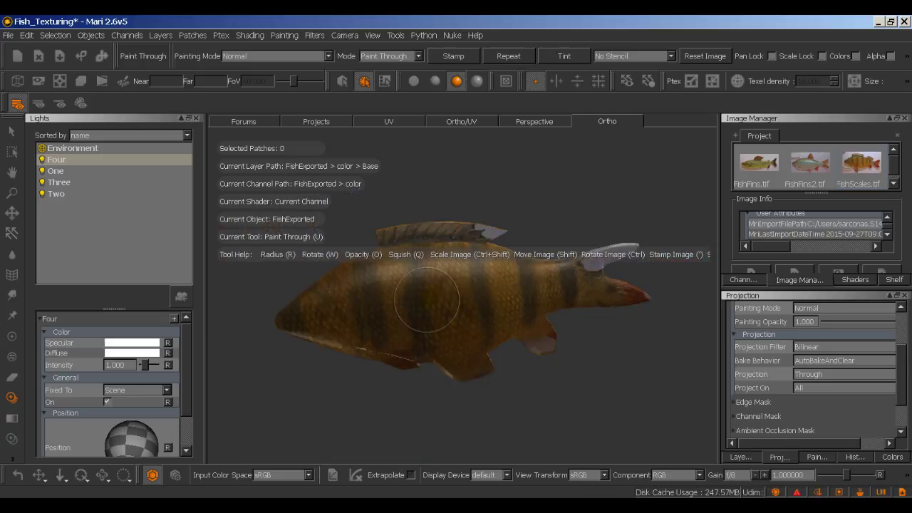
pyautogui.click(465, 268)
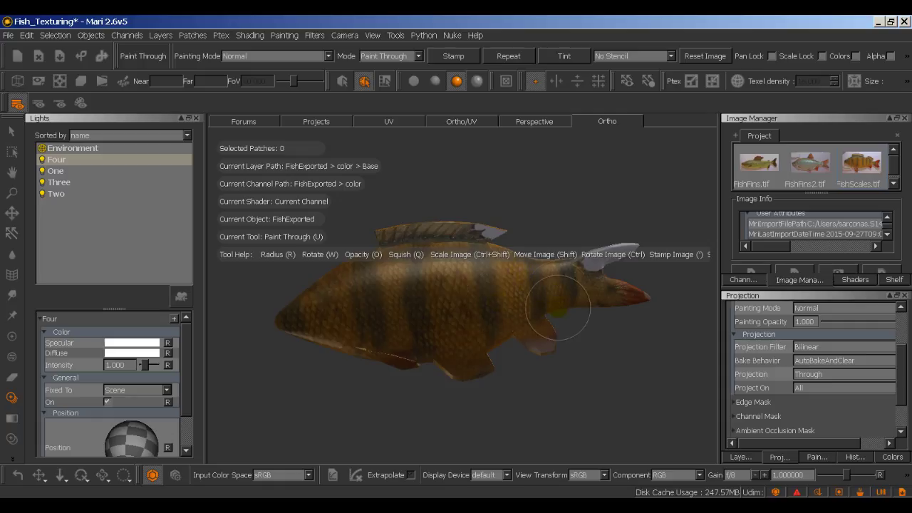
pyautogui.click(556, 285)
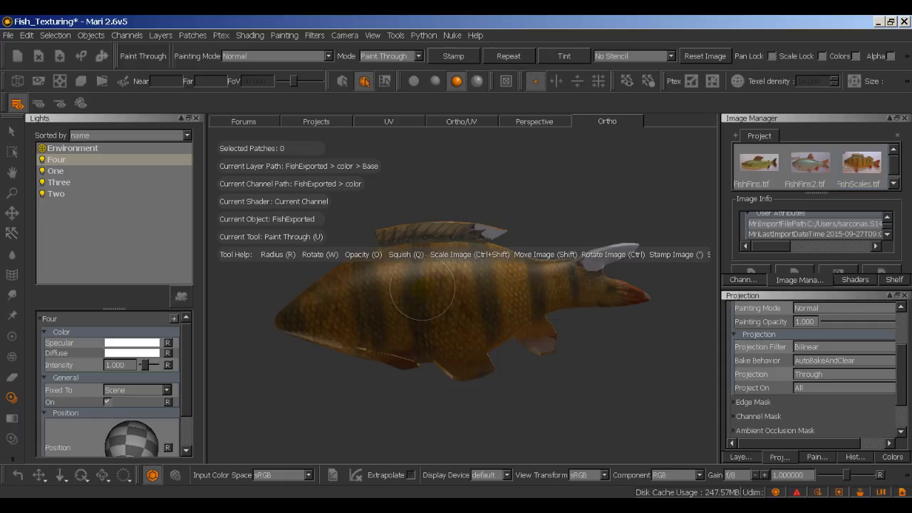
pyautogui.click(349, 303)
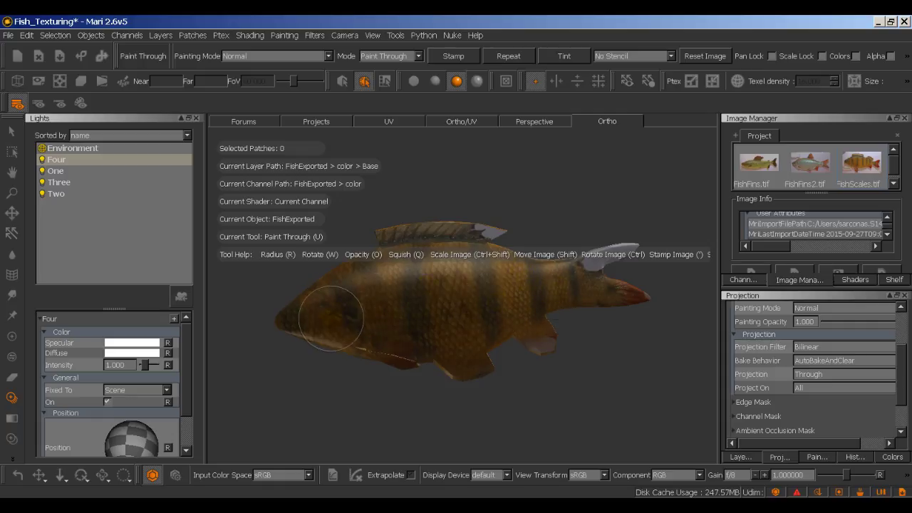
# Step: Rotate and enlarge the perch photo to fit the fish, checking it against the model
pyautogui.press("'")
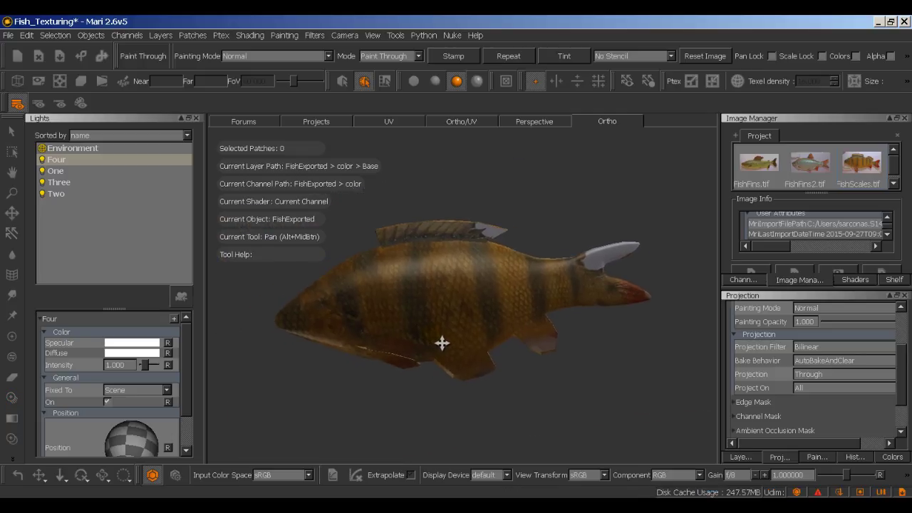
pyautogui.keyDown('ctrl'); pyautogui.moveTo(472, 335); pyautogui.dragTo(414, 352); pyautogui.keyUp('ctrl')
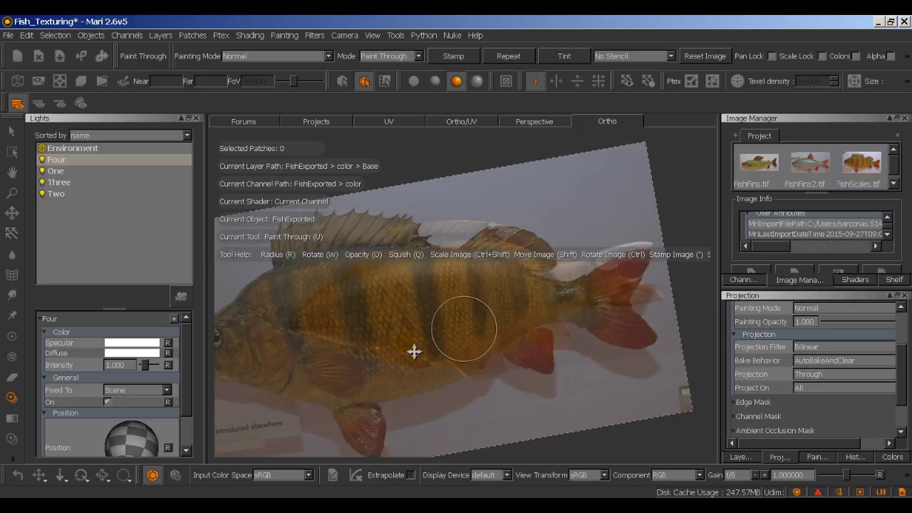
pyautogui.press("'")
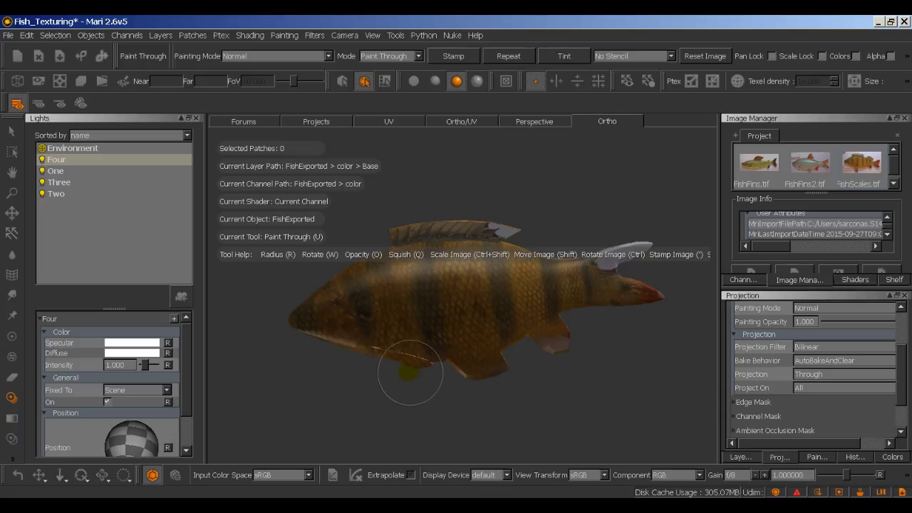
pyautogui.press("'")
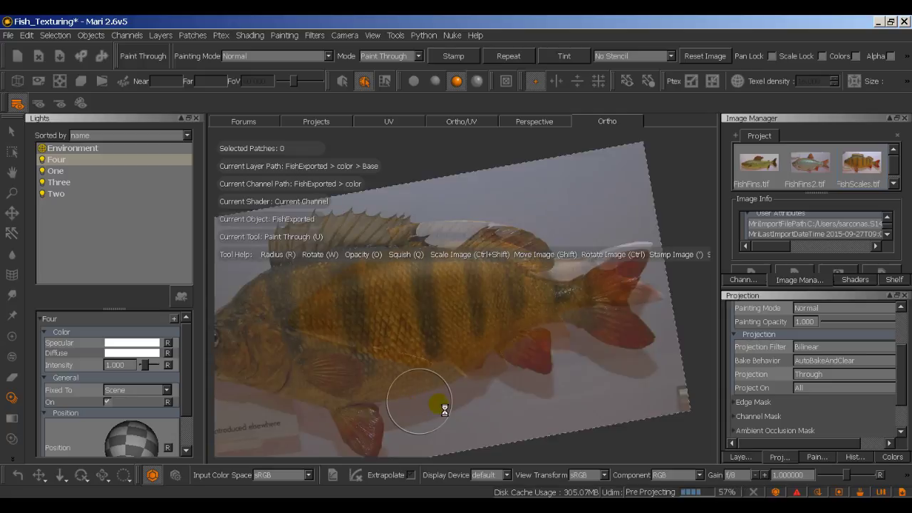
pyautogui.moveTo(430, 416)
pyautogui.keyDown('alt'); pyautogui.mouseDown()
pyautogui.moveTo(536, 425)
pyautogui.moveTo(658, 417)
pyautogui.moveTo(610, 418)
pyautogui.moveTo(632, 448)
pyautogui.moveTo(615, 414)
pyautogui.moveTo(387, 420)
pyautogui.moveTo(401, 494)
pyautogui.moveTo(416, 387)
pyautogui.moveTo(383, 326)
pyautogui.moveTo(394, 342)
pyautogui.moveTo(393, 434)
pyautogui.moveTo(418, 430)
pyautogui.moveTo(468, 391)
pyautogui.moveTo(421, 333)
pyautogui.mouseUp(); pyautogui.keyUp('alt')
pyautogui.keyDown('alt'); pyautogui.moveTo(422, 332); pyautogui.dragTo(506, 442, button='middle'); pyautogui.keyUp('alt')
pyautogui.keyDown('alt'); pyautogui.moveTo(464, 342); pyautogui.dragTo(467, 364, button='middle'); pyautogui.keyUp('alt')
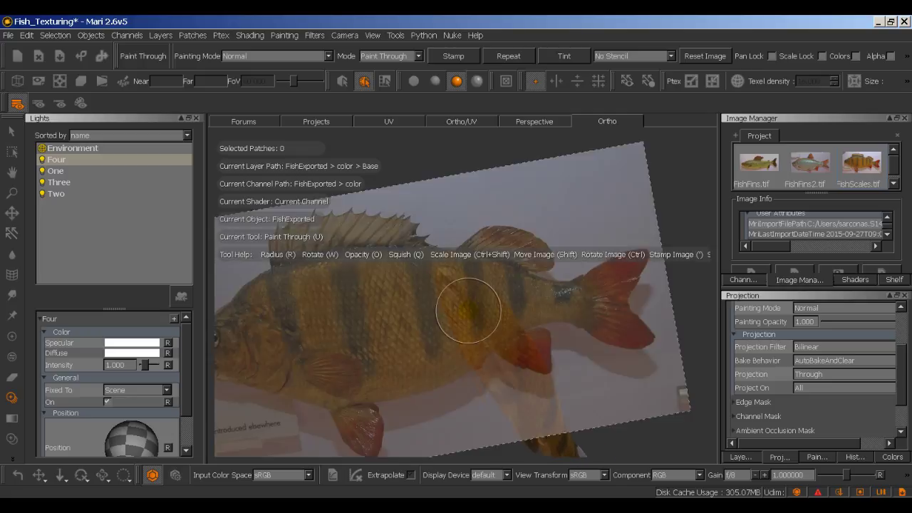
# Step: Set Projection from Through to Front and make the brush smaller
pyautogui.click(809, 374)
pyautogui.click(803, 362)
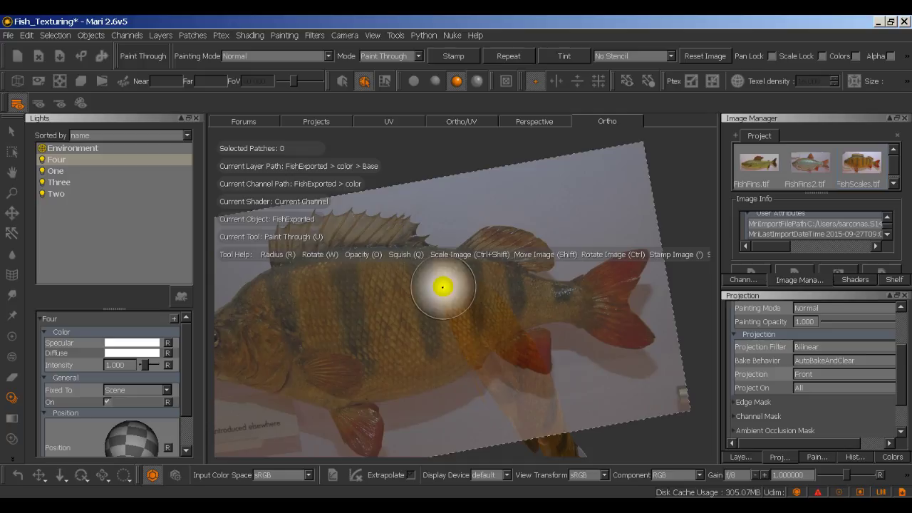
pyautogui.moveTo(443, 287)
pyautogui.mouseDown()
pyautogui.moveTo(419, 285)
pyautogui.moveTo(491, 303)
pyautogui.moveTo(531, 297)
pyautogui.moveTo(434, 266)
pyautogui.moveTo(450, 274)
pyautogui.mouseUp()
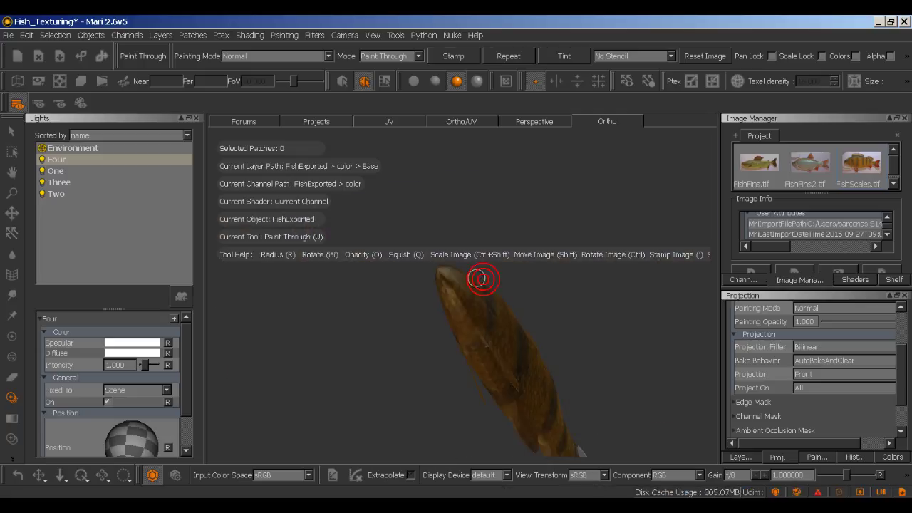
pyautogui.moveTo(480, 277)
pyautogui.keyDown('alt'); pyautogui.mouseDown()
pyautogui.moveTo(481, 311)
pyautogui.moveTo(409, 328)
pyautogui.moveTo(430, 333)
pyautogui.mouseUp(); pyautogui.keyUp('alt')
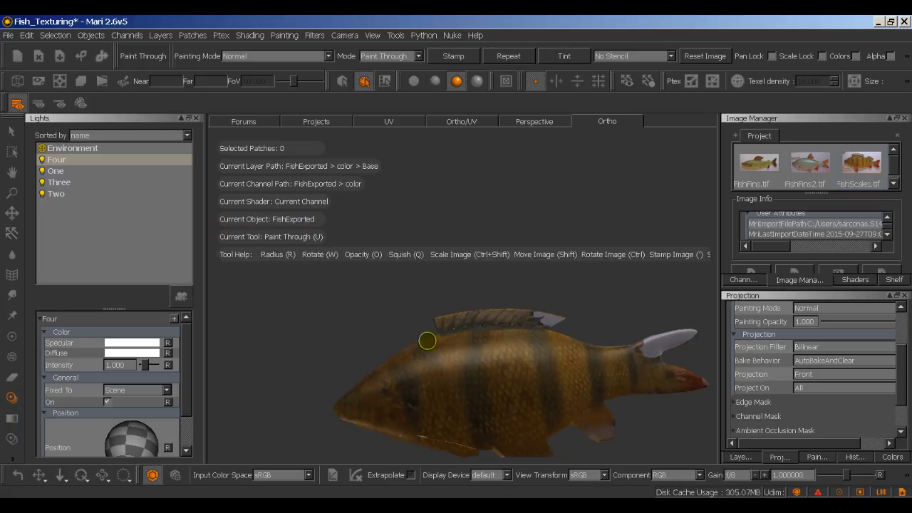
pyautogui.moveTo(430, 334)
pyautogui.keyDown('alt'); pyautogui.mouseDown(button='middle')
pyautogui.moveTo(455, 306)
pyautogui.moveTo(460, 239)
pyautogui.mouseUp(button='middle'); pyautogui.keyUp('alt')
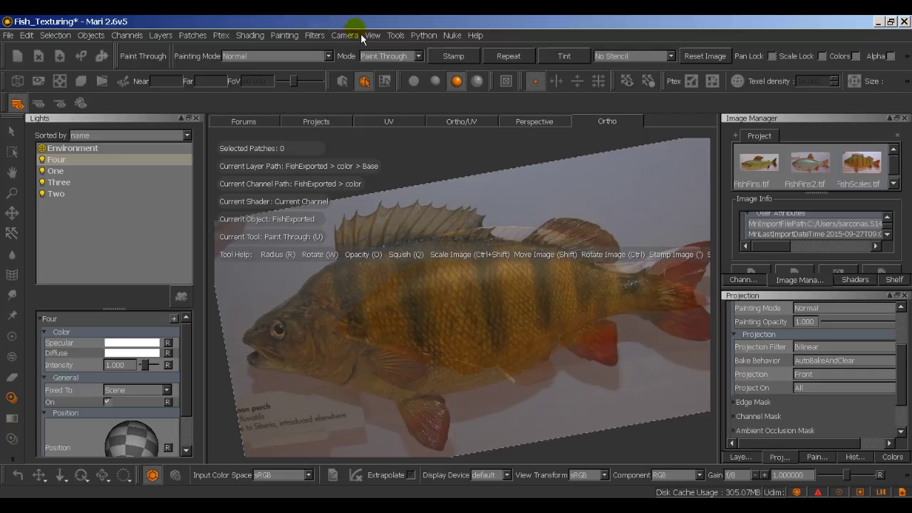
# Step: Snap the view to Camera Right and rotate the perch photo clockwise to align with the fish
pyautogui.click(363, 35)
pyautogui.moveTo(346, 35)
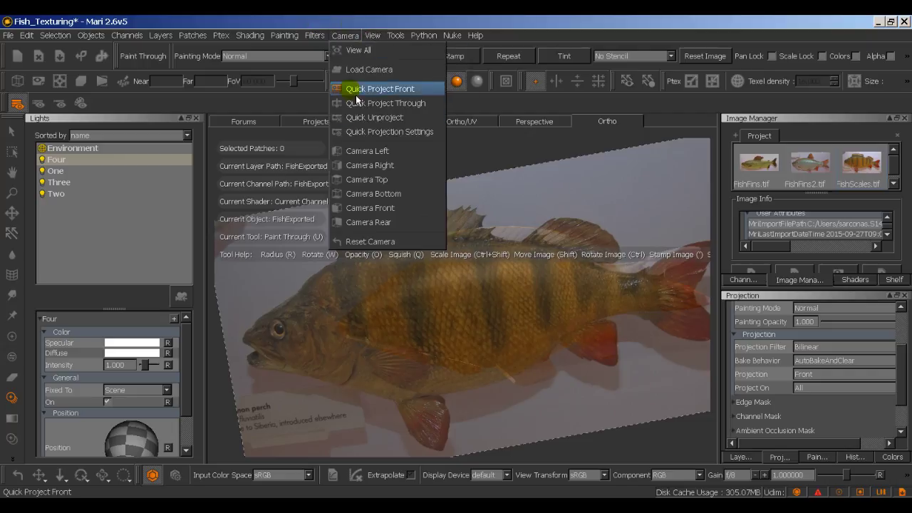
pyautogui.click(370, 165)
pyautogui.moveTo(461, 342)
pyautogui.keyDown('alt'); pyautogui.mouseDown(button='middle')
pyautogui.moveTo(474, 346)
pyautogui.moveTo(483, 330)
pyautogui.moveTo(527, 345)
pyautogui.mouseUp(button='middle'); pyautogui.keyUp('alt')
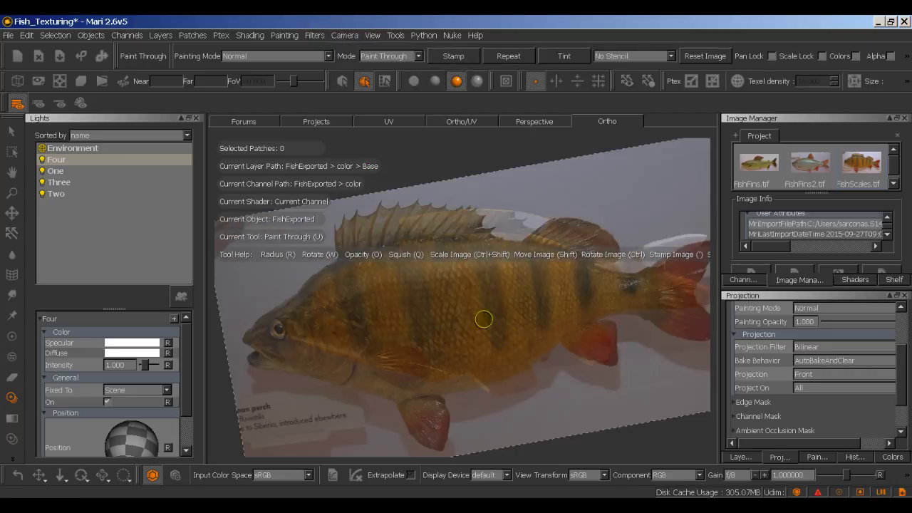
pyautogui.moveTo(487, 320)
pyautogui.keyDown('ctrl'); pyautogui.mouseDown()
pyautogui.moveTo(436, 319)
pyautogui.moveTo(445, 314)
pyautogui.mouseUp(); pyautogui.keyUp('ctrl')
# Step: Set Projection back to Through and paint the photo onto the fish's head
pyautogui.click(821, 350)
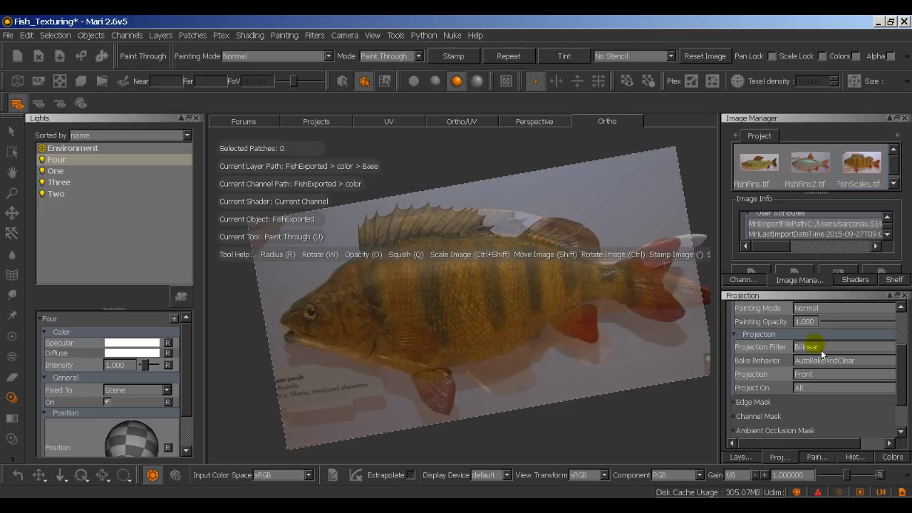
pyautogui.click(821, 380)
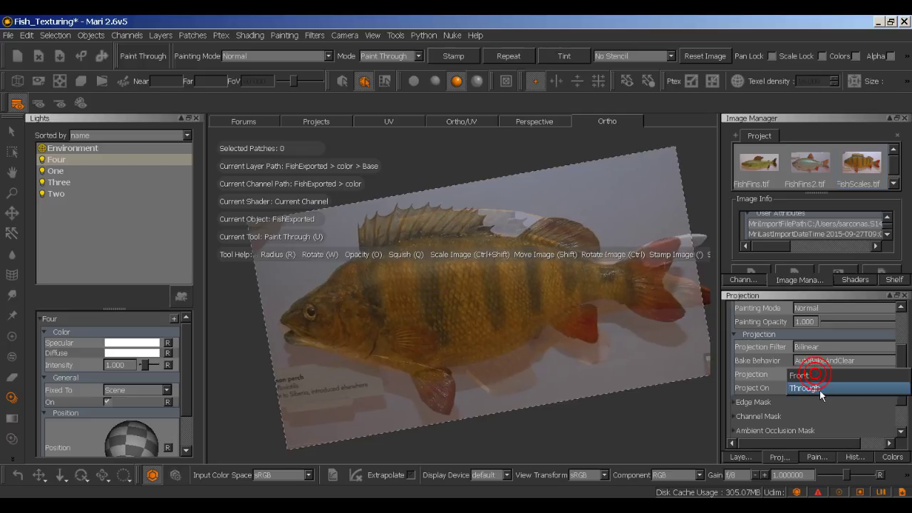
pyautogui.click(820, 389)
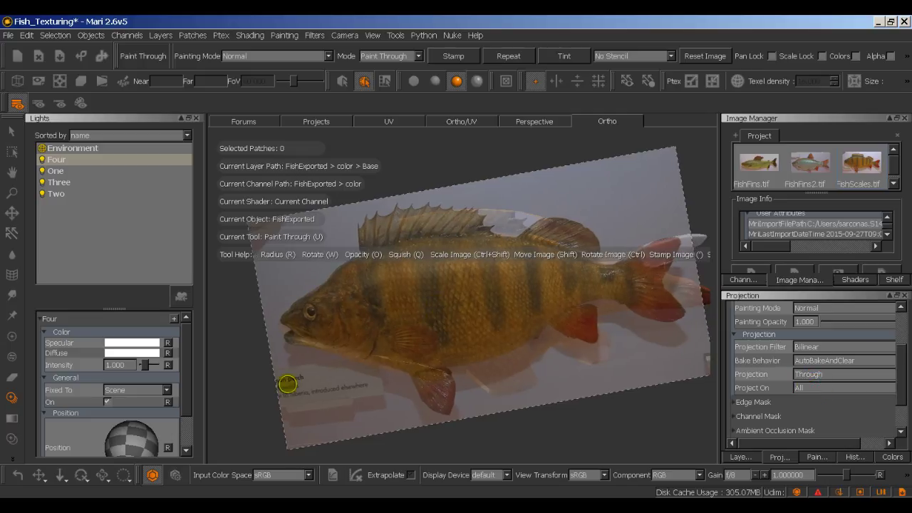
pyautogui.click(309, 330)
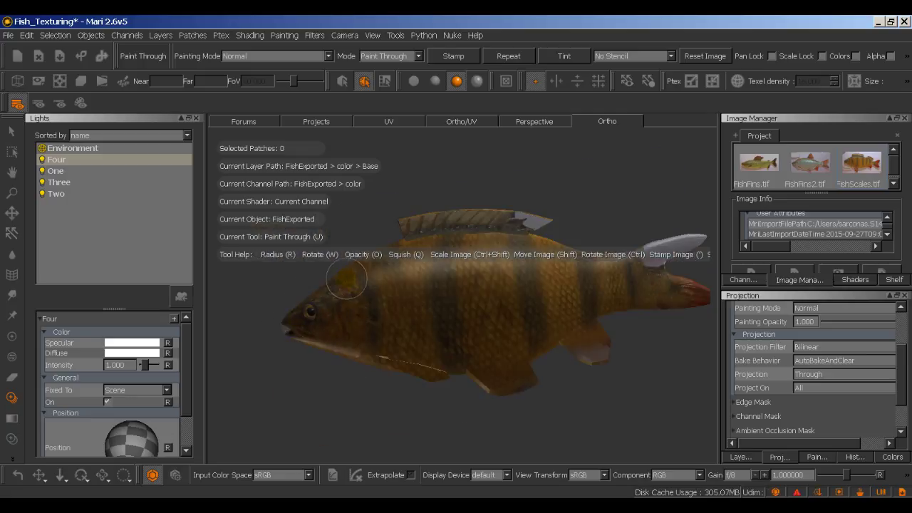
# Step: Undo the last projection and re-project the photo onto the fish's body and mouth area
pyautogui.hotkey('ctrl', 'z')
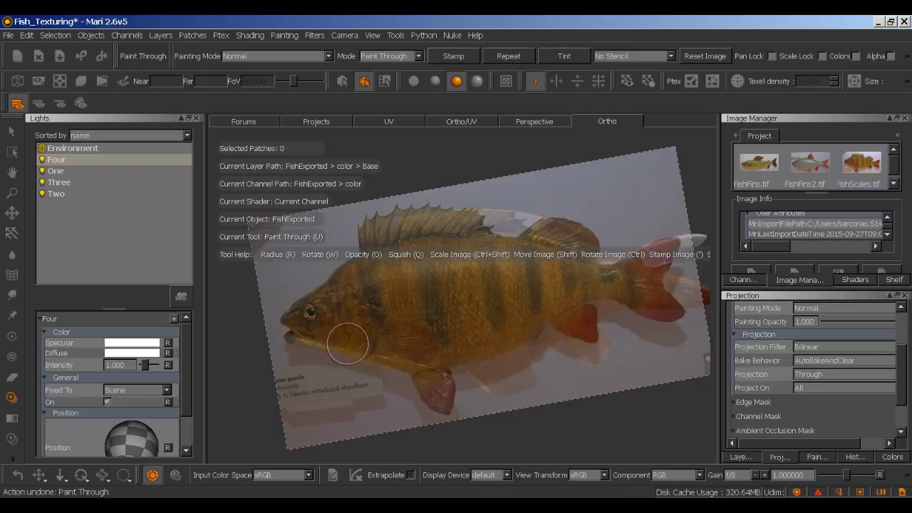
pyautogui.click(322, 320)
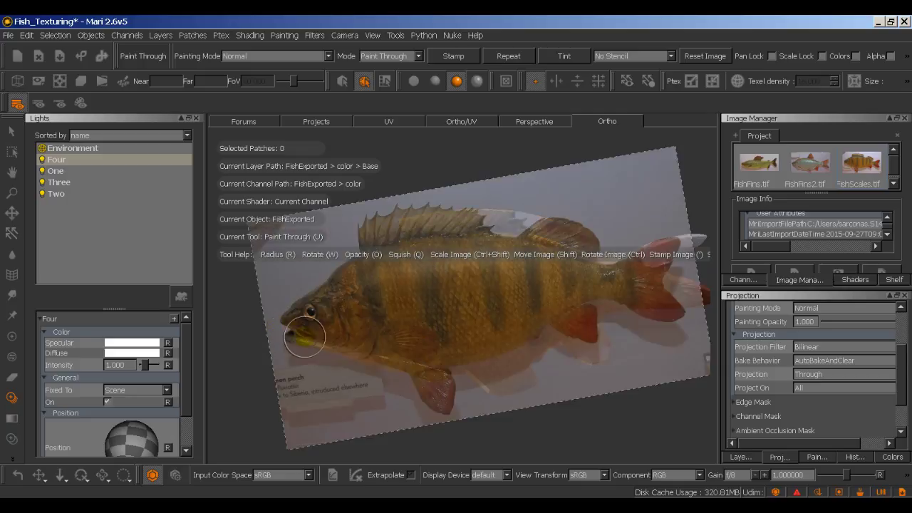
pyautogui.click(357, 345)
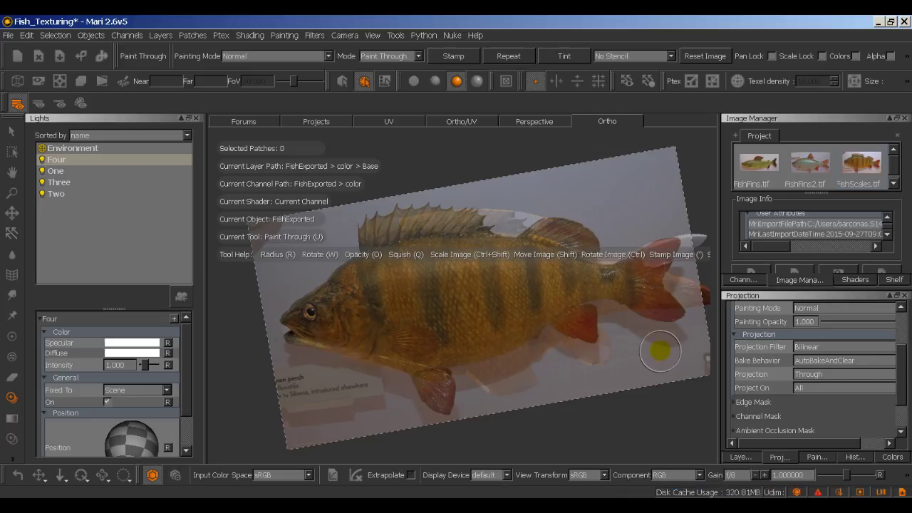
pyautogui.moveTo(656, 346)
pyautogui.keyDown('alt'); pyautogui.mouseDown()
pyautogui.moveTo(647, 361)
pyautogui.moveTo(648, 346)
pyautogui.moveTo(623, 361)
pyautogui.moveTo(618, 369)
pyautogui.moveTo(628, 376)
pyautogui.moveTo(617, 367)
pyautogui.mouseUp(); pyautogui.keyUp('alt')
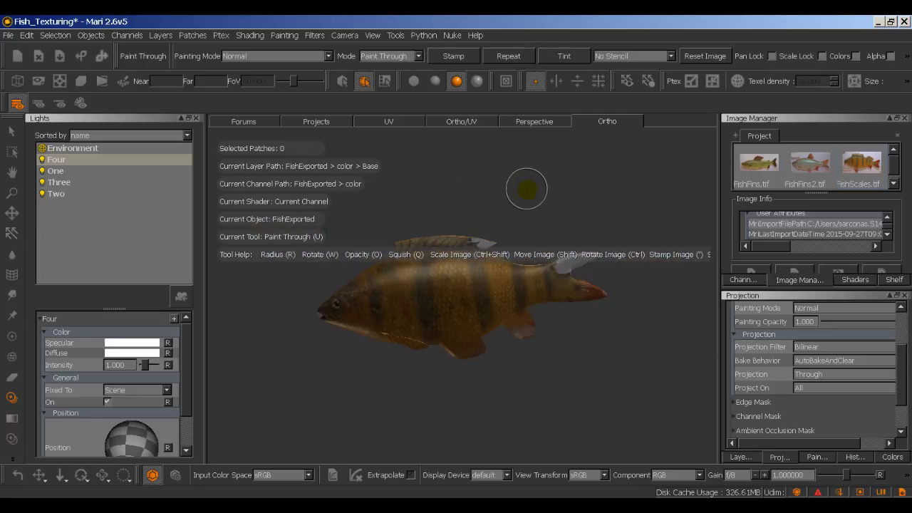
pyautogui.moveTo(548, 243)
pyautogui.keyDown('alt'); pyautogui.mouseDown()
pyautogui.moveTo(611, 292)
pyautogui.moveTo(579, 291)
pyautogui.mouseUp(); pyautogui.keyUp('alt')
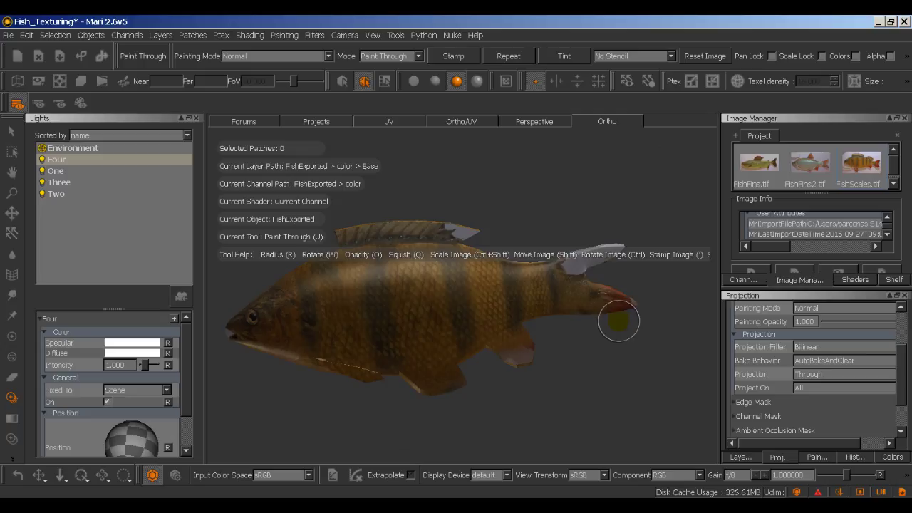
# Step: Nudge the perch photo up-left, undo the tail stroke, and switch to the Eraser (E)
pyautogui.press('shift')
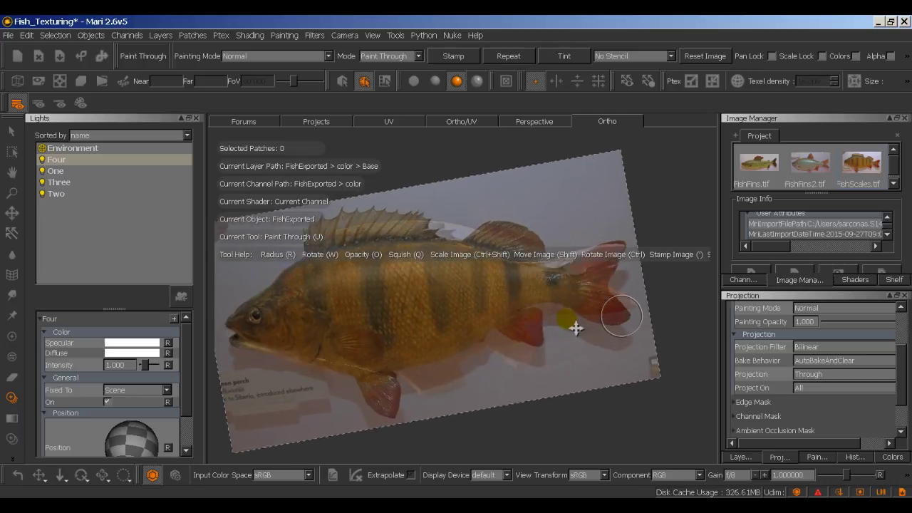
pyautogui.keyDown('shift'); pyautogui.moveTo(576, 329); pyautogui.dragTo(566, 320); pyautogui.keyUp('shift')
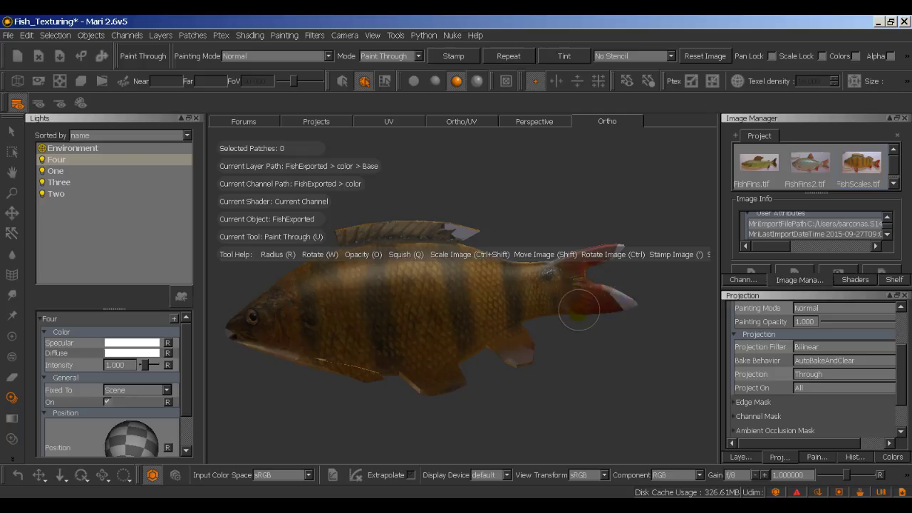
pyautogui.hotkey('ctrl', 'z')
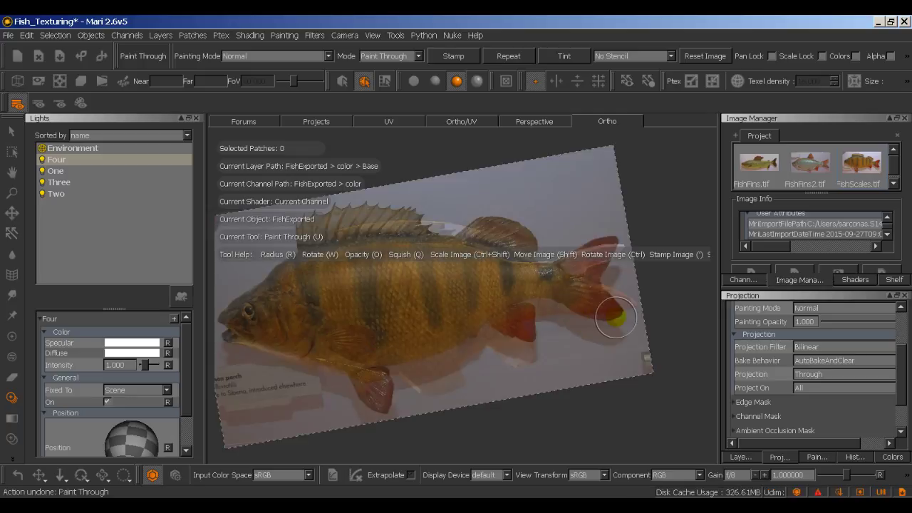
pyautogui.keyDown('ctrl'); pyautogui.moveTo(653, 258); pyautogui.dragTo(585, 260); pyautogui.keyUp('ctrl')
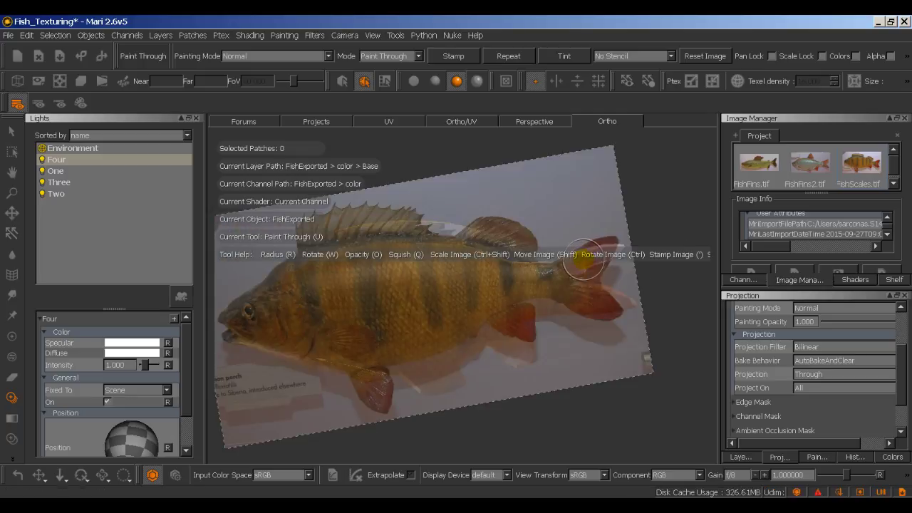
pyautogui.press('e')
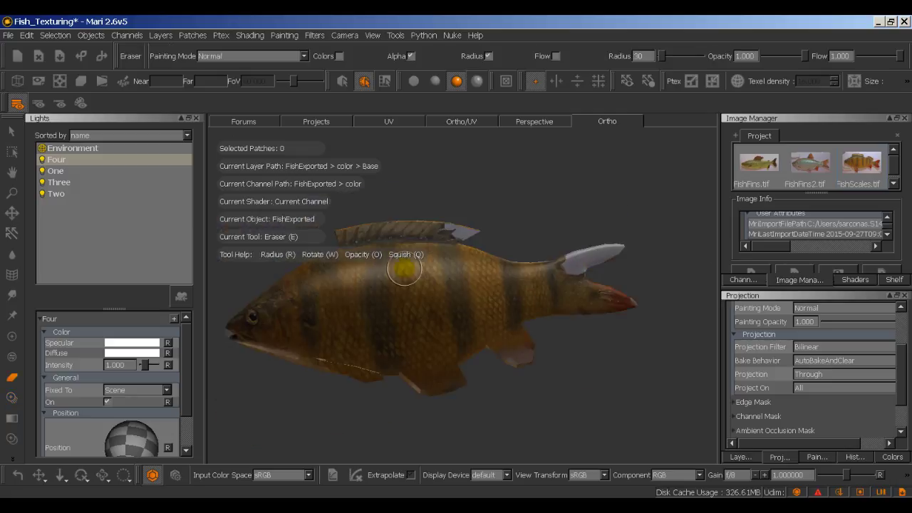
# Step: Return to Paint Through and paint the perch photo onto the fish's mid-body
pyautogui.click(11, 397)
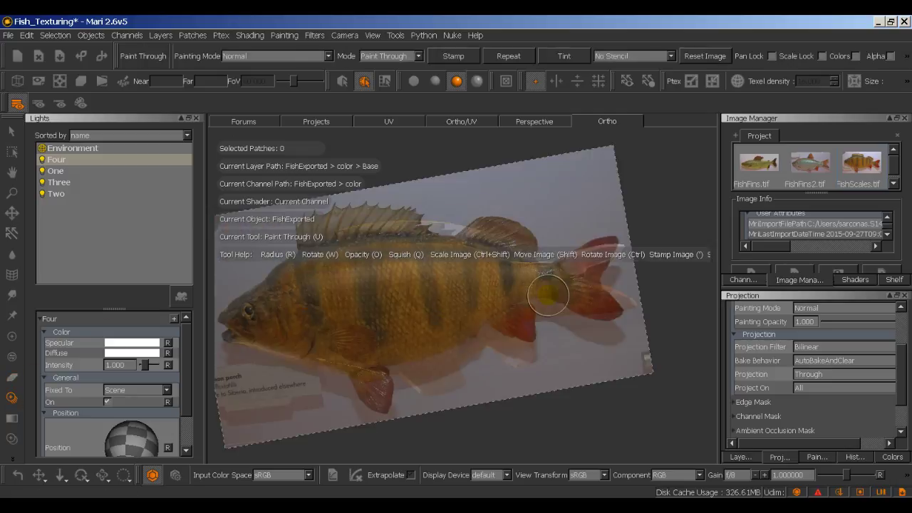
pyautogui.press('alt')
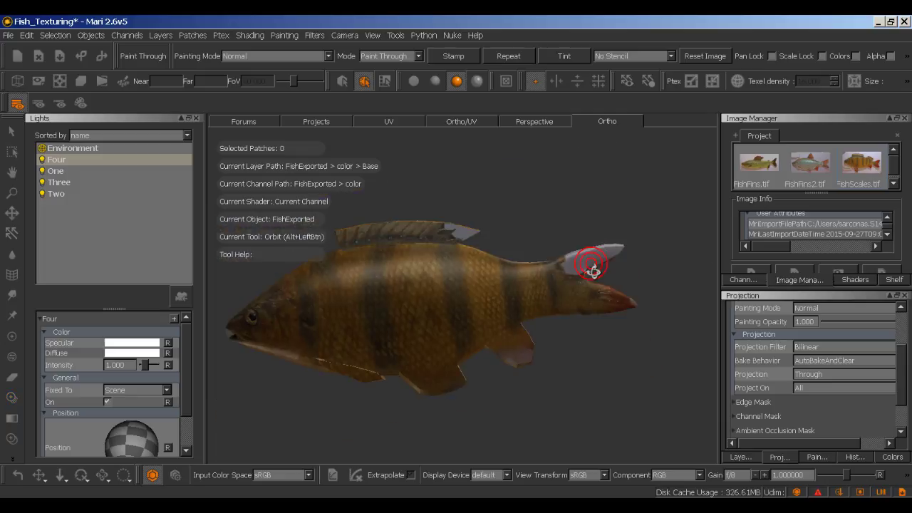
pyautogui.keyDown('alt'); pyautogui.moveTo(594, 270); pyautogui.dragTo(589, 264); pyautogui.keyUp('alt')
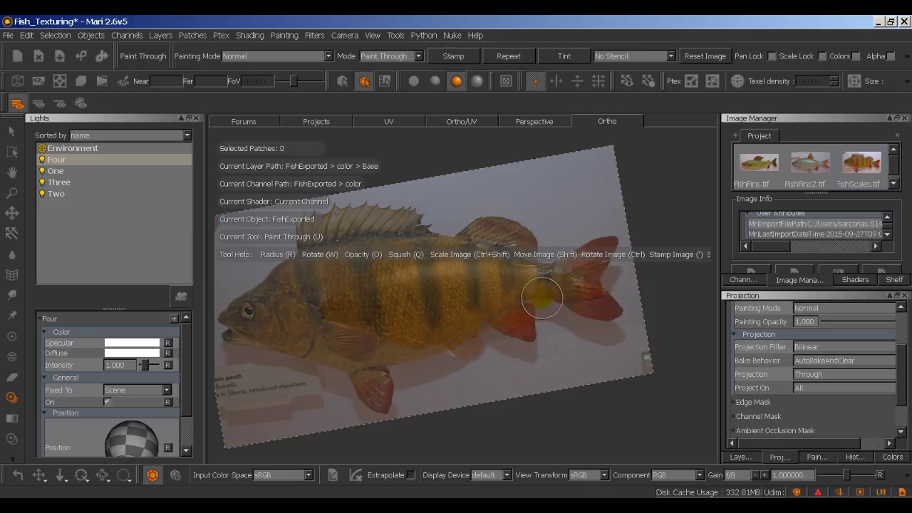
pyautogui.press('Escape')
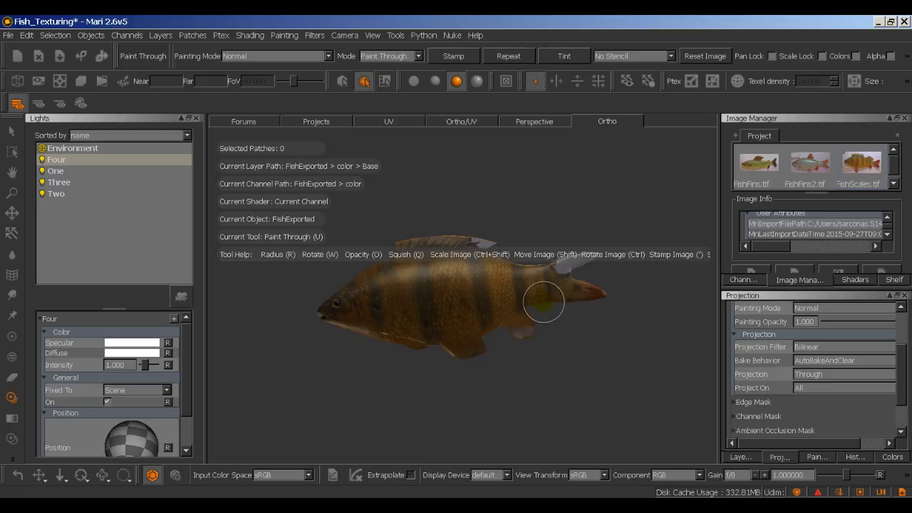
pyautogui.moveTo(544, 302)
pyautogui.keyDown('shift'); pyautogui.mouseDown()
pyautogui.moveTo(605, 310)
pyautogui.moveTo(552, 306)
pyautogui.mouseUp(); pyautogui.keyUp('shift')
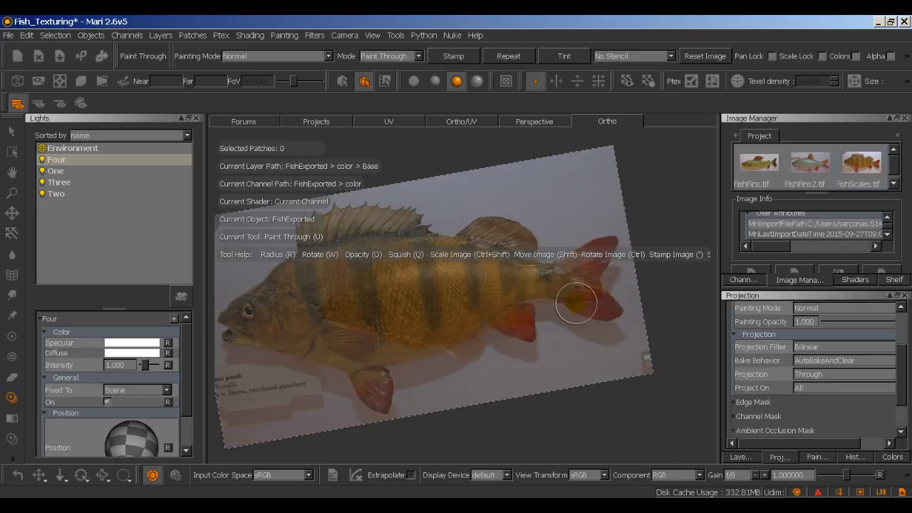
pyautogui.click(12, 340)
pyautogui.moveTo(363, 320)
pyautogui.mouseDown(button='middle')
pyautogui.moveTo(435, 303)
pyautogui.moveTo(362, 320)
pyautogui.mouseUp(button='middle')
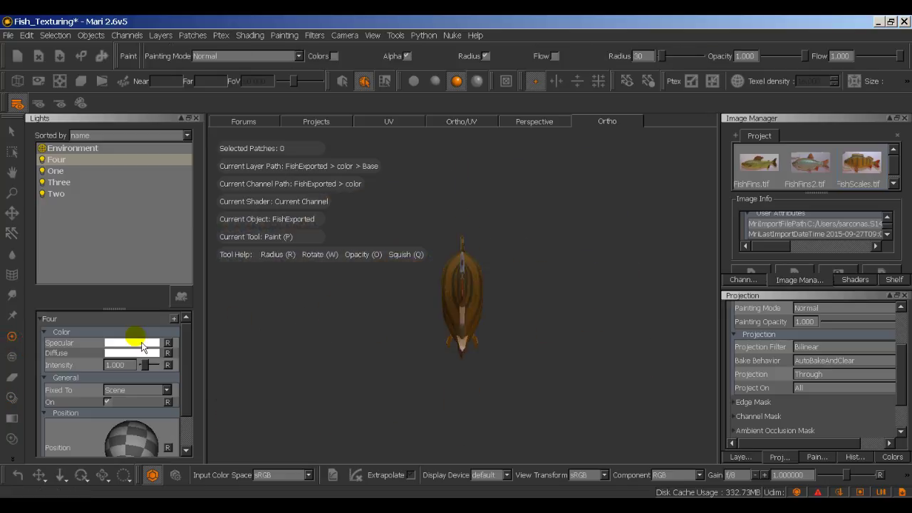
pyautogui.click(12, 397)
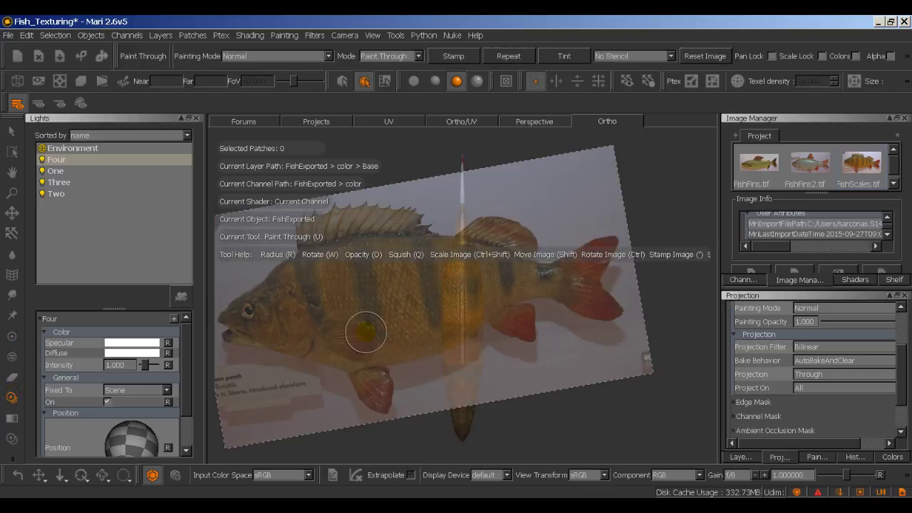
pyautogui.moveTo(464, 326); pyautogui.dragTo(472, 316)
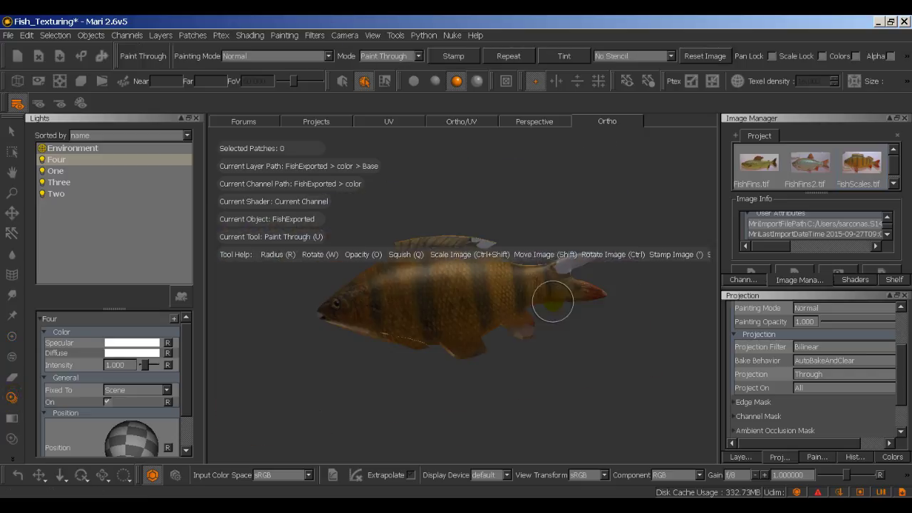
pyautogui.moveTo(554, 301)
pyautogui.keyDown('alt'); pyautogui.mouseDown(button='middle')
pyautogui.moveTo(570, 310)
pyautogui.moveTo(547, 314)
pyautogui.mouseUp(button='middle'); pyautogui.keyUp('alt')
# Step: Rotate the perch photo into line over the tail, checking alignment and undoing bad tail strokes
pyautogui.press('u')
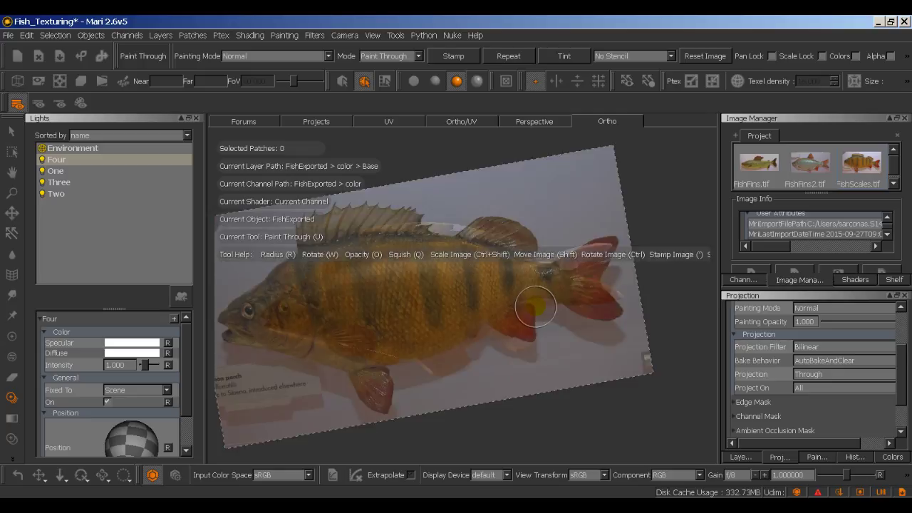
pyautogui.press('alt')
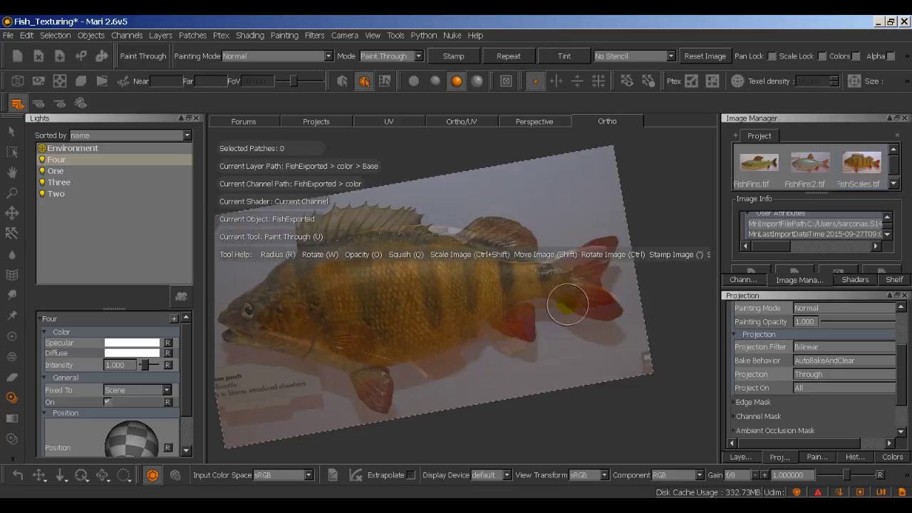
pyautogui.moveTo(602, 303)
pyautogui.keyDown('ctrl'); pyautogui.mouseDown()
pyautogui.moveTo(596, 285)
pyautogui.moveTo(627, 307)
pyautogui.moveTo(607, 289)
pyautogui.mouseUp(); pyautogui.keyUp('ctrl')
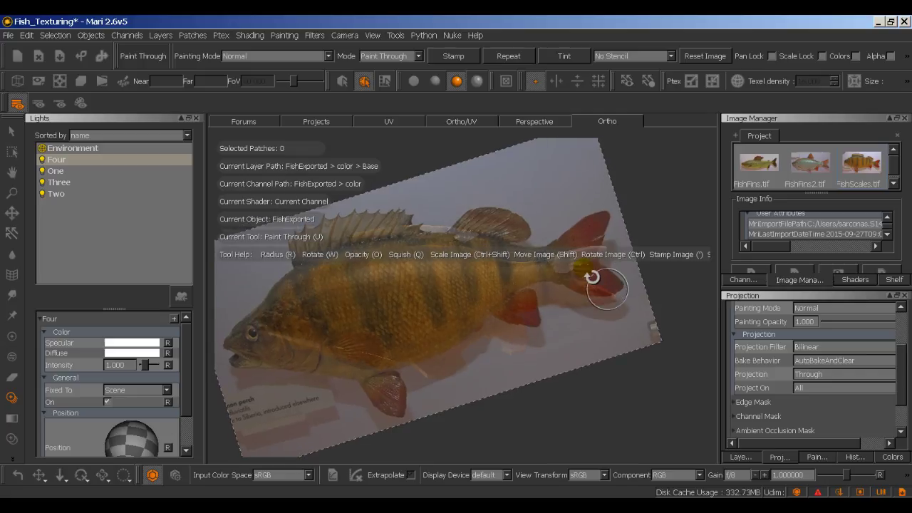
pyautogui.keyDown('ctrl'); pyautogui.moveTo(591, 275); pyautogui.dragTo(580, 302); pyautogui.keyUp('ctrl')
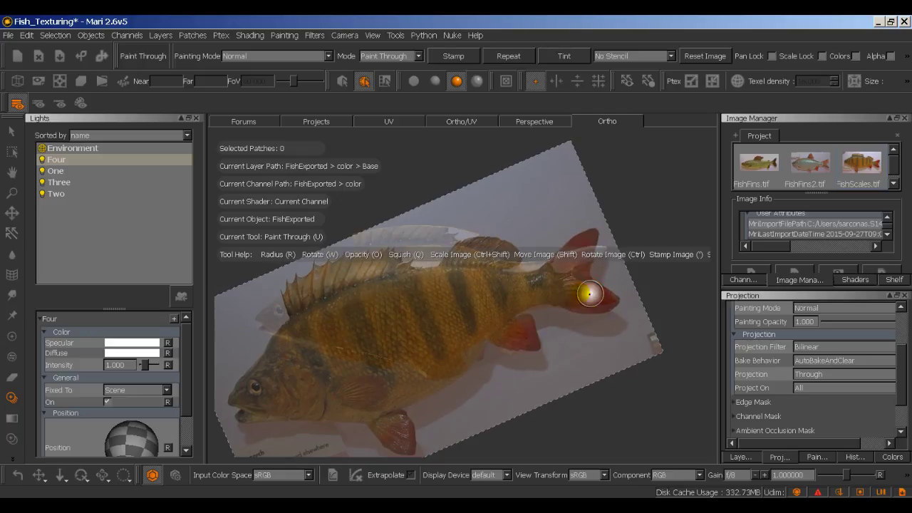
pyautogui.press("'")
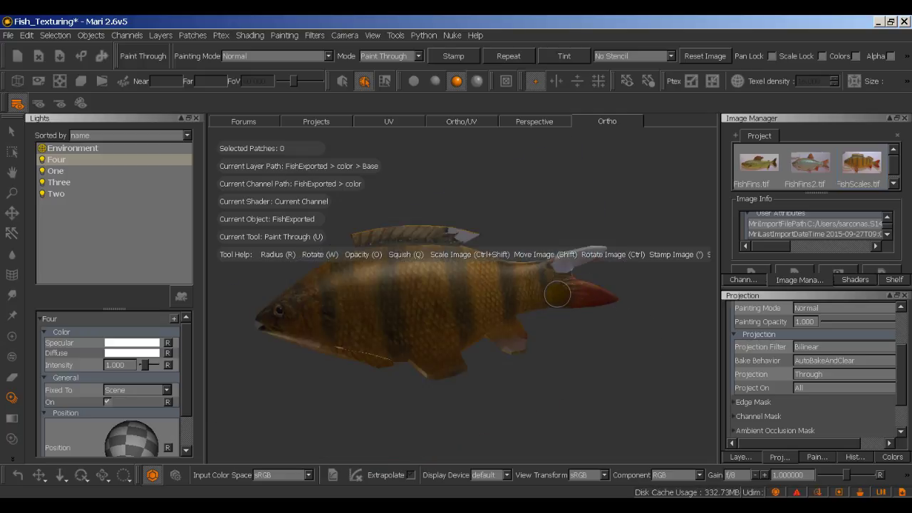
pyautogui.hotkey('ctrl', 'z')
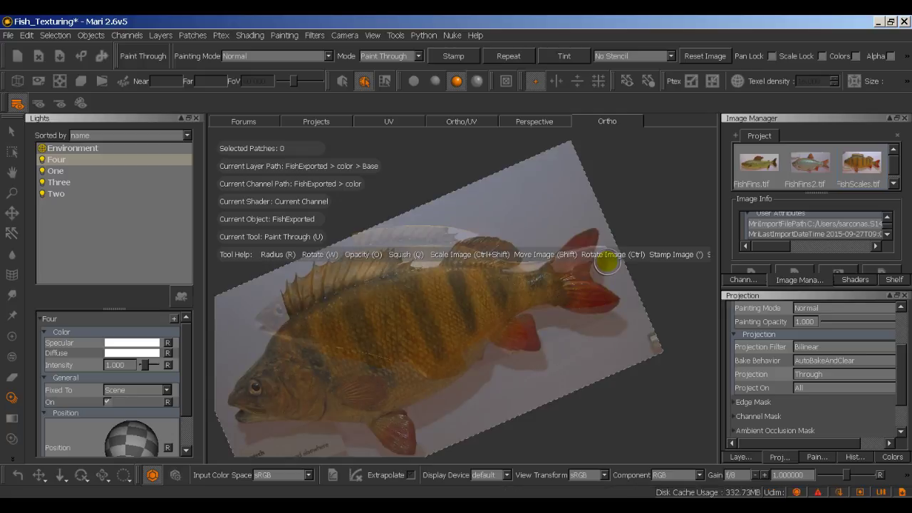
pyautogui.keyDown('ctrl'); pyautogui.moveTo(606, 240); pyautogui.dragTo(593, 276); pyautogui.keyUp('ctrl')
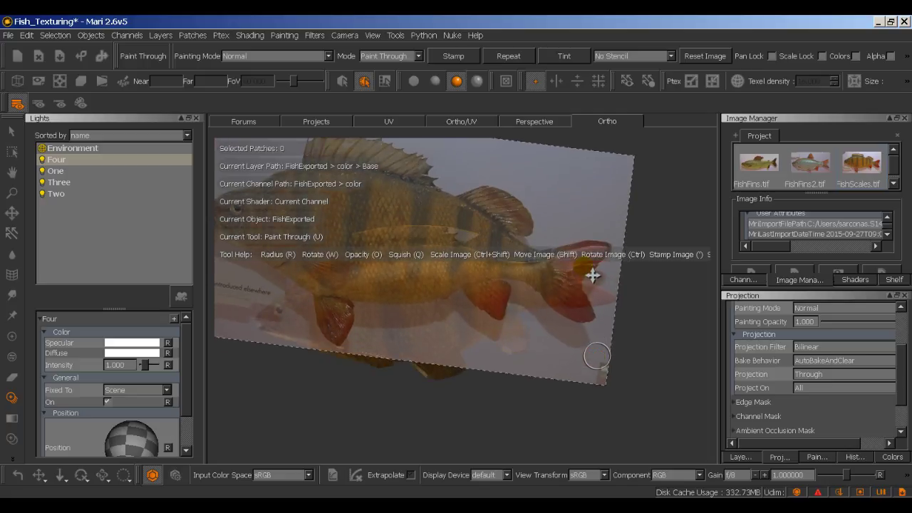
pyautogui.press("'")
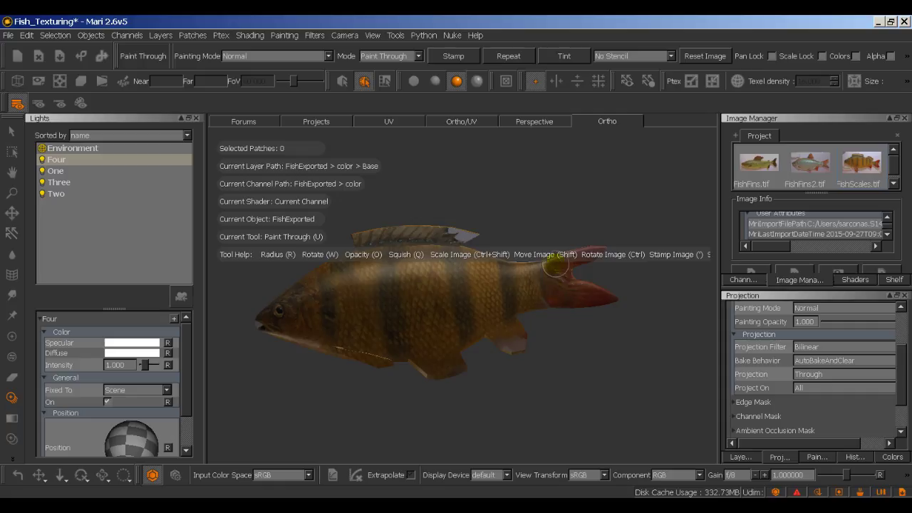
pyautogui.hotkey('ctrl', 'z')
pyautogui.press('ctrl')
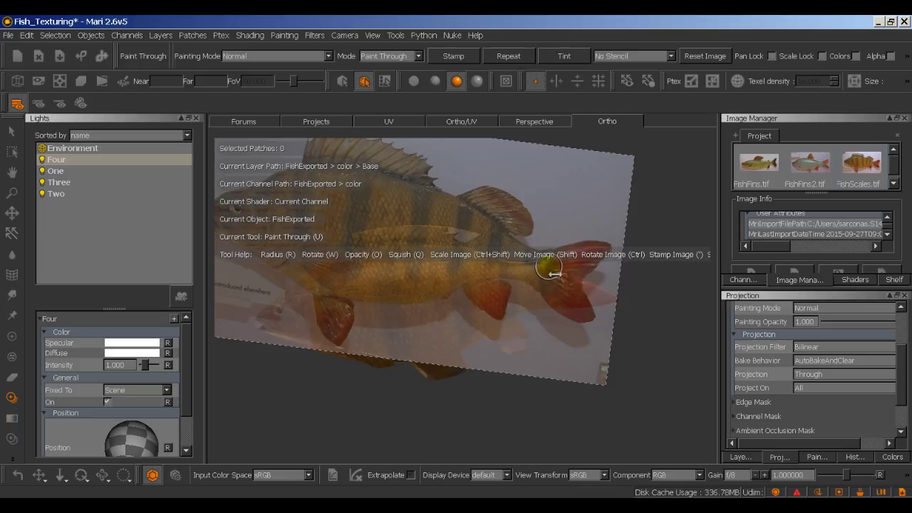
pyautogui.moveTo(559, 298)
pyautogui.keyDown('ctrl'); pyautogui.mouseDown()
pyautogui.moveTo(571, 302)
pyautogui.moveTo(576, 279)
pyautogui.moveTo(559, 237)
pyautogui.moveTo(571, 290)
pyautogui.moveTo(585, 288)
pyautogui.mouseUp(); pyautogui.keyUp('ctrl')
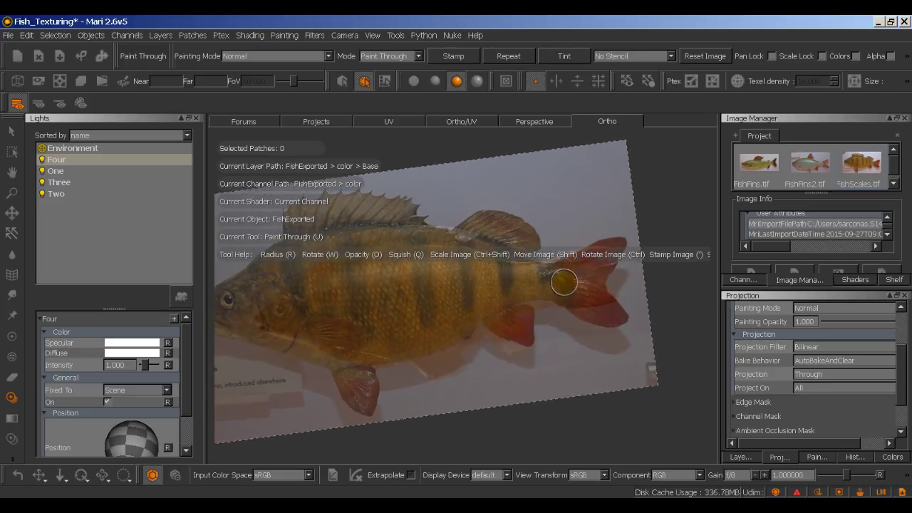
# Step: Stamp the perch photo onto the tail fins and orbit to inspect the red fin texture
pyautogui.press('alt')
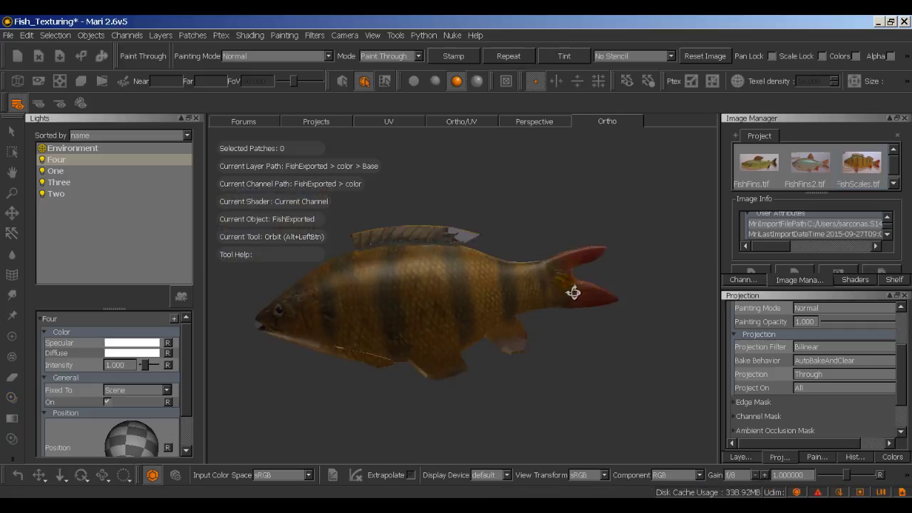
pyautogui.click(559, 280)
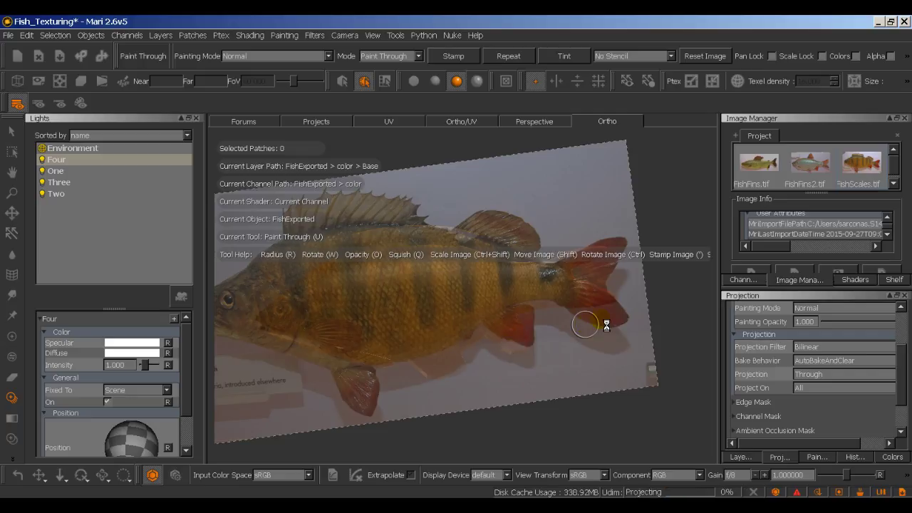
pyautogui.keyDown('alt'); pyautogui.moveTo(651, 305); pyautogui.dragTo(670, 310); pyautogui.keyUp('alt')
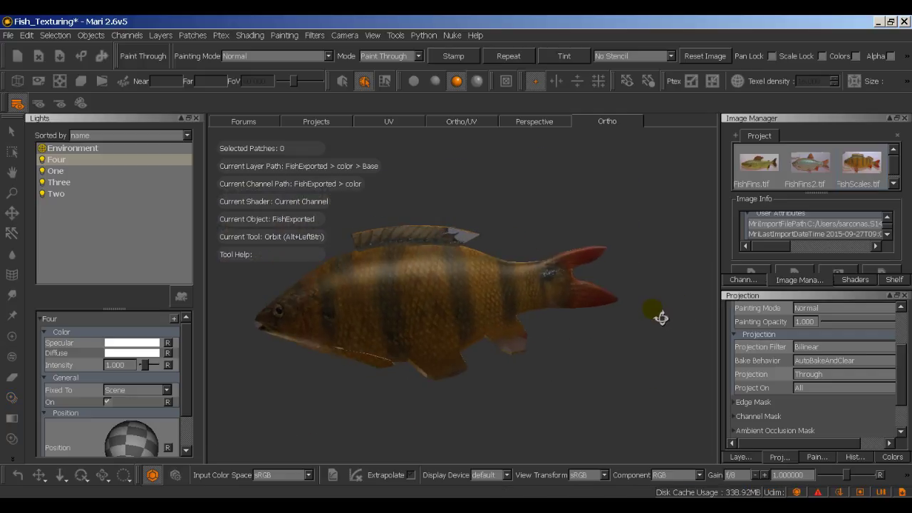
pyautogui.click(808, 168)
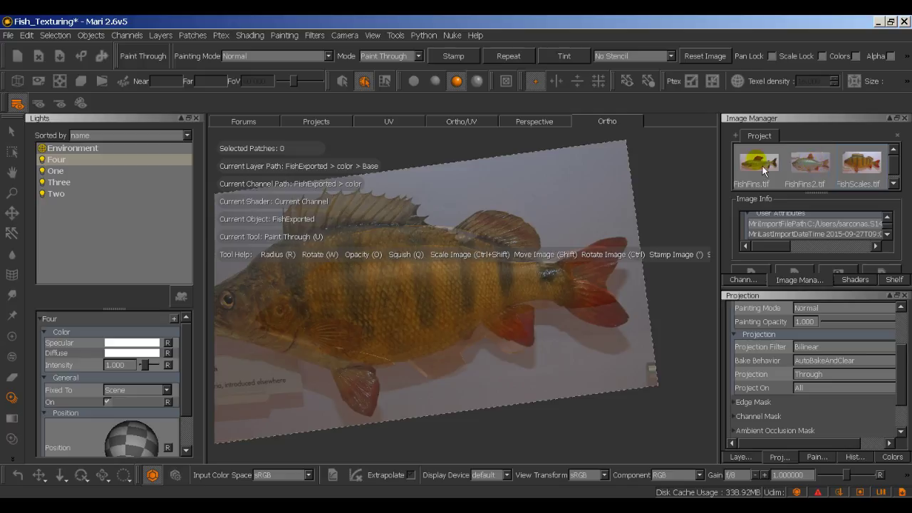
# Step: Bring the fin photo into the view, then squash it vertically and tilt it to the perch's angle
pyautogui.moveTo(757, 166); pyautogui.dragTo(568, 191)
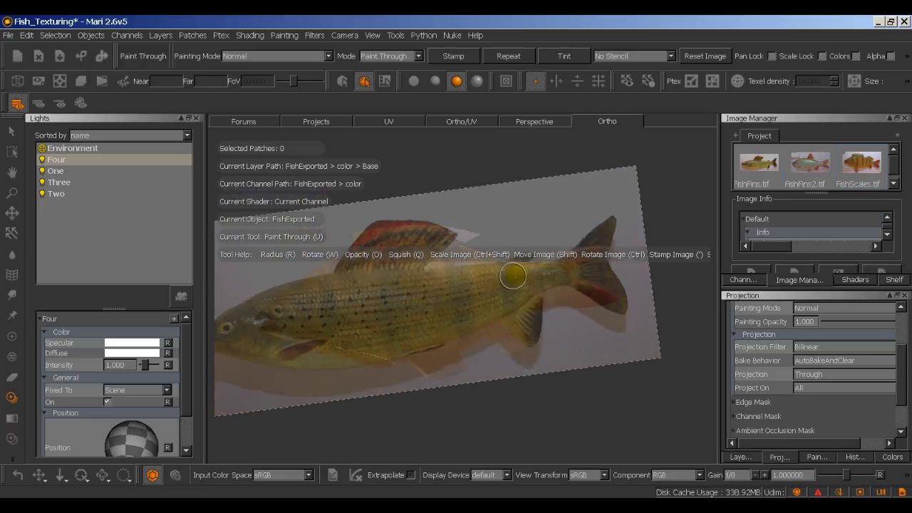
pyautogui.moveTo(519, 218)
pyautogui.keyDown('ctrl'); pyautogui.mouseDown()
pyautogui.moveTo(538, 226)
pyautogui.moveTo(537, 217)
pyautogui.mouseUp(); pyautogui.keyUp('ctrl')
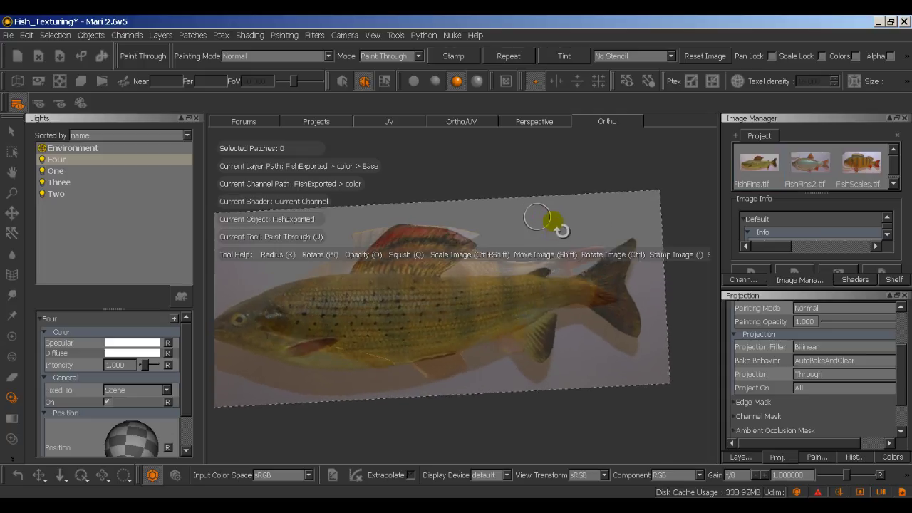
pyautogui.keyDown('ctrl'); pyautogui.moveTo(489, 281); pyautogui.dragTo(466, 270); pyautogui.keyUp('ctrl')
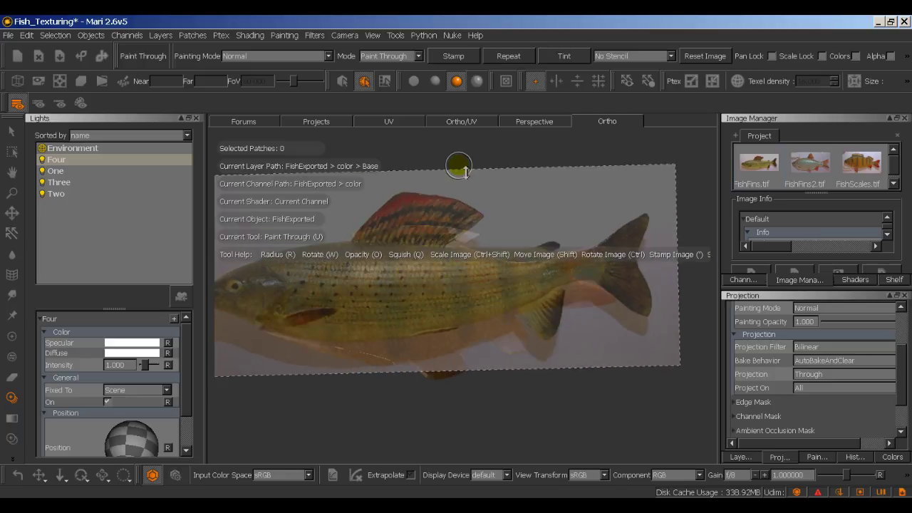
pyautogui.moveTo(464, 167); pyautogui.dragTo(456, 240)
pyautogui.moveTo(436, 272)
pyautogui.keyDown('ctrl'); pyautogui.mouseDown()
pyautogui.moveTo(438, 251)
pyautogui.moveTo(432, 260)
pyautogui.moveTo(448, 255)
pyautogui.moveTo(452, 268)
pyautogui.moveTo(422, 285)
pyautogui.moveTo(428, 252)
pyautogui.mouseUp(); pyautogui.keyUp('ctrl')
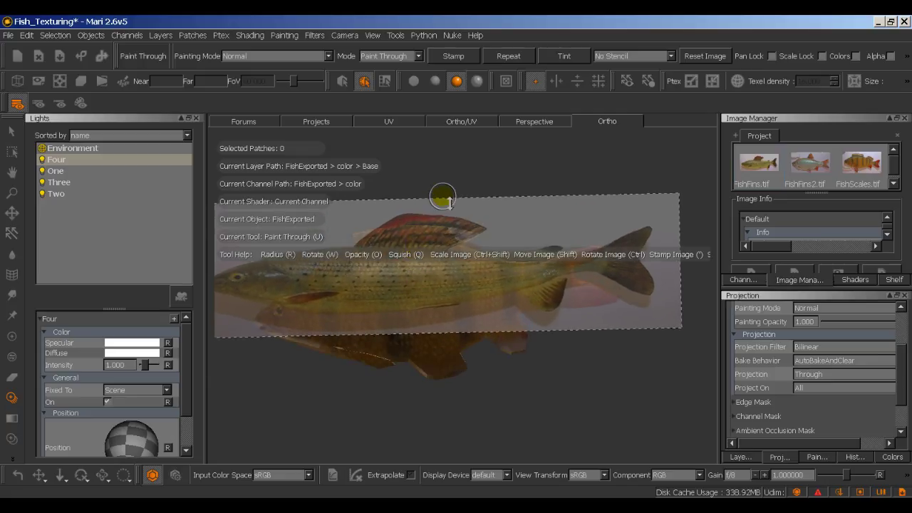
pyautogui.moveTo(450, 202); pyautogui.dragTo(450, 216)
pyautogui.keyDown('ctrl'); pyautogui.moveTo(436, 256); pyautogui.dragTo(436, 256); pyautogui.keyUp('ctrl')
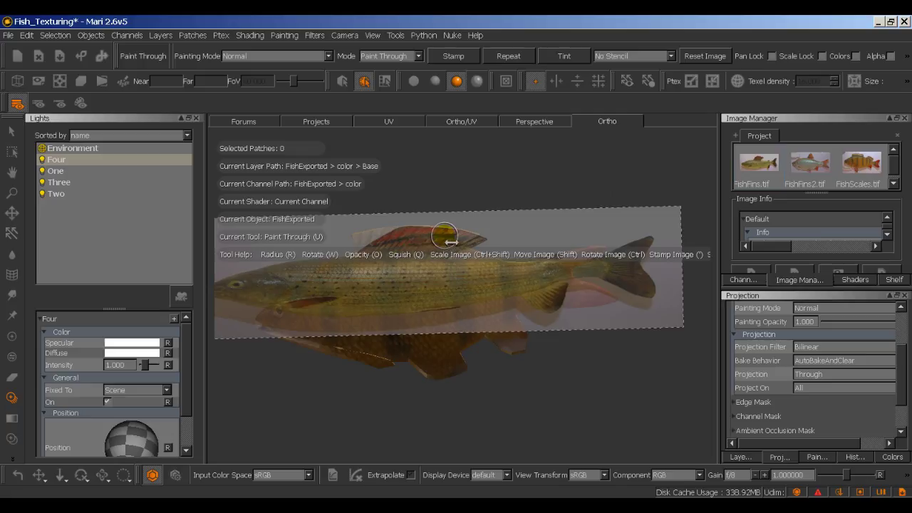
pyautogui.moveTo(454, 242)
pyautogui.keyDown('ctrl'); pyautogui.mouseDown()
pyautogui.moveTo(457, 230)
pyautogui.moveTo(466, 233)
pyautogui.mouseUp(); pyautogui.keyUp('ctrl')
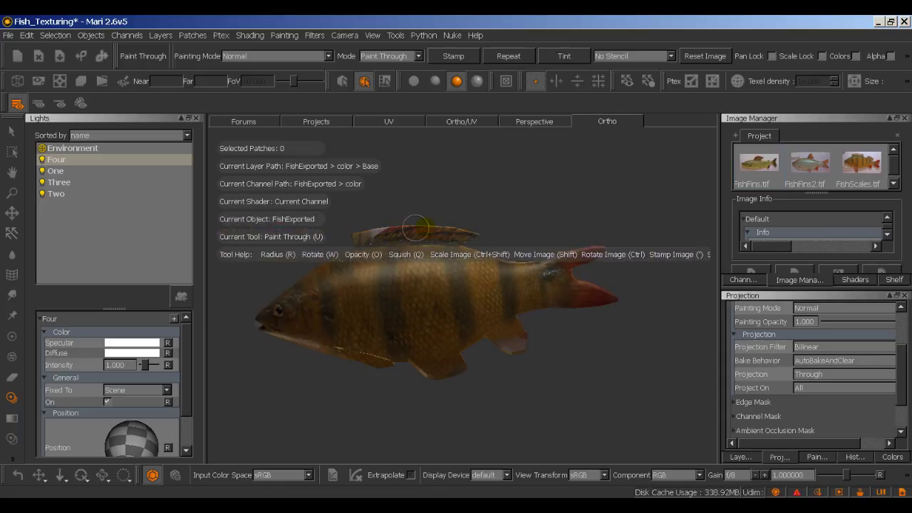
# Step: Squish the fin photo narrower and paint it through onto the fish, undoing one stroke
pyautogui.press('ctrl')
pyautogui.press('p')
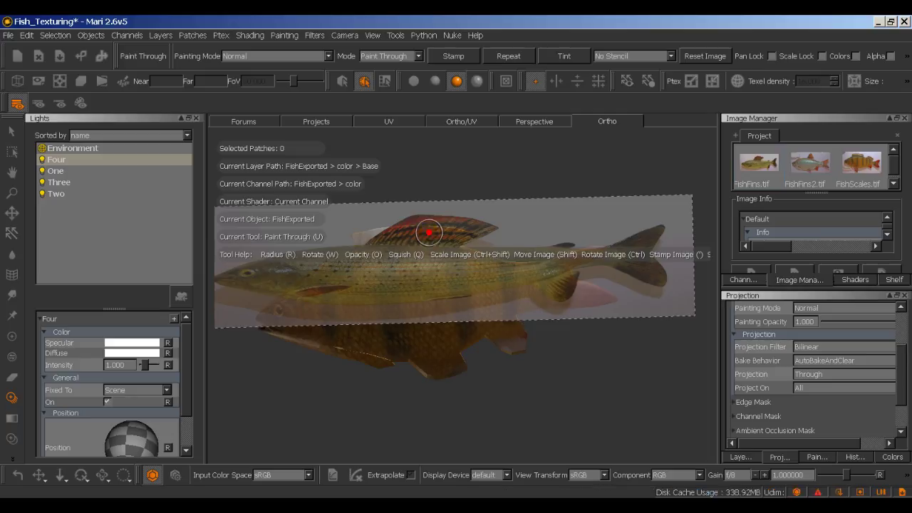
pyautogui.moveTo(428, 230); pyautogui.dragTo(429, 232)
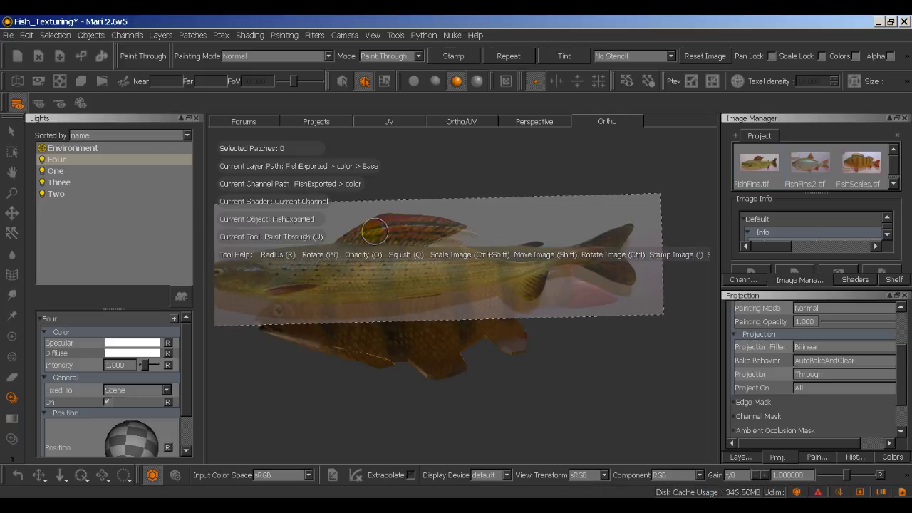
pyautogui.moveTo(374, 230); pyautogui.dragTo(370, 232)
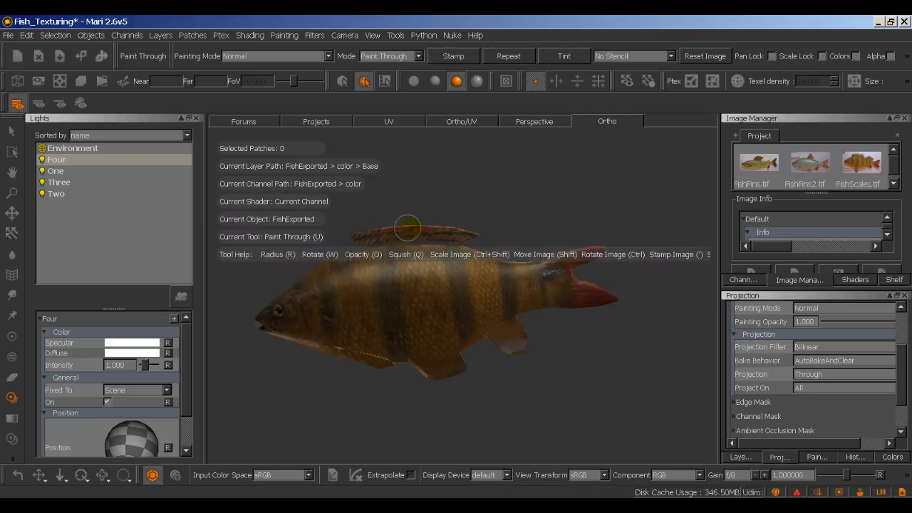
pyautogui.hotkey('ctrl', 'z')
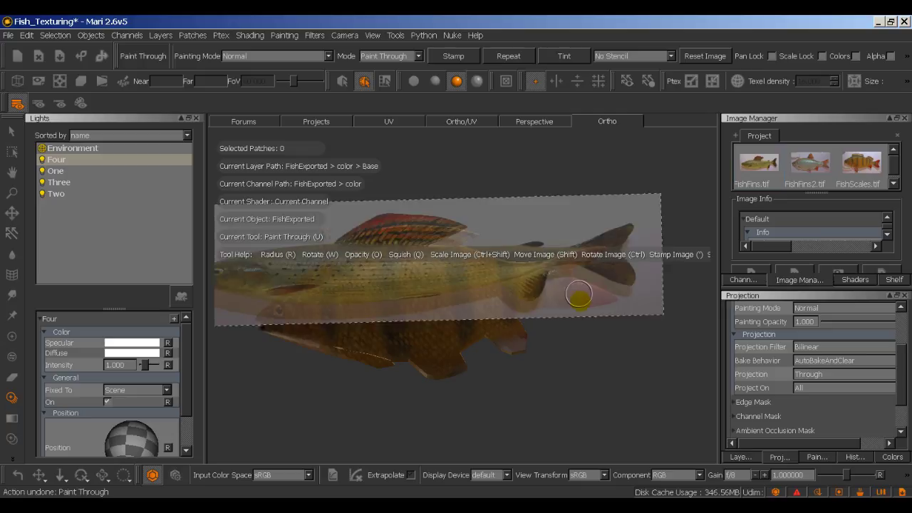
pyautogui.click(470, 338)
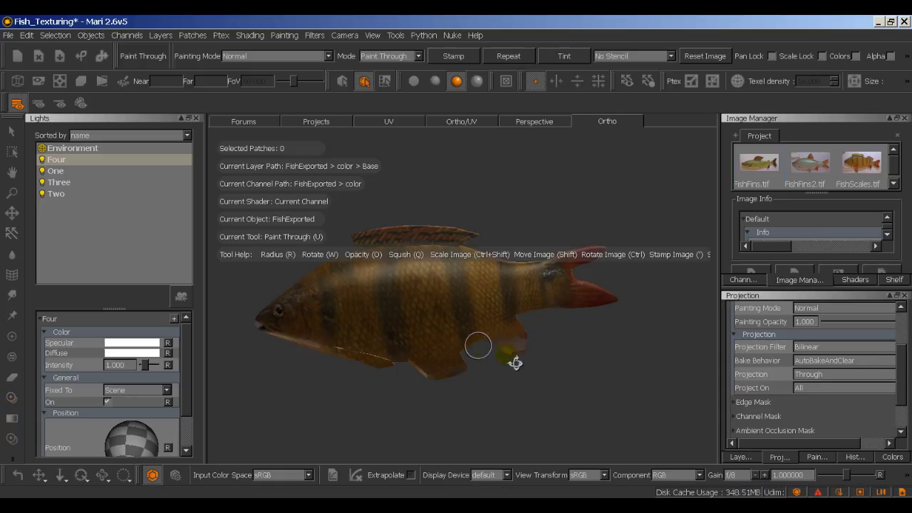
pyautogui.click(513, 359)
# Step: Move, stretch, rotate and enlarge the fin photo so its tail sits over the perch's tail
pyautogui.moveTo(534, 305)
pyautogui.keyDown('shift'); pyautogui.mouseDown()
pyautogui.moveTo(507, 409)
pyautogui.moveTo(535, 325)
pyautogui.moveTo(525, 322)
pyautogui.moveTo(524, 375)
pyautogui.mouseUp(); pyautogui.keyUp('shift')
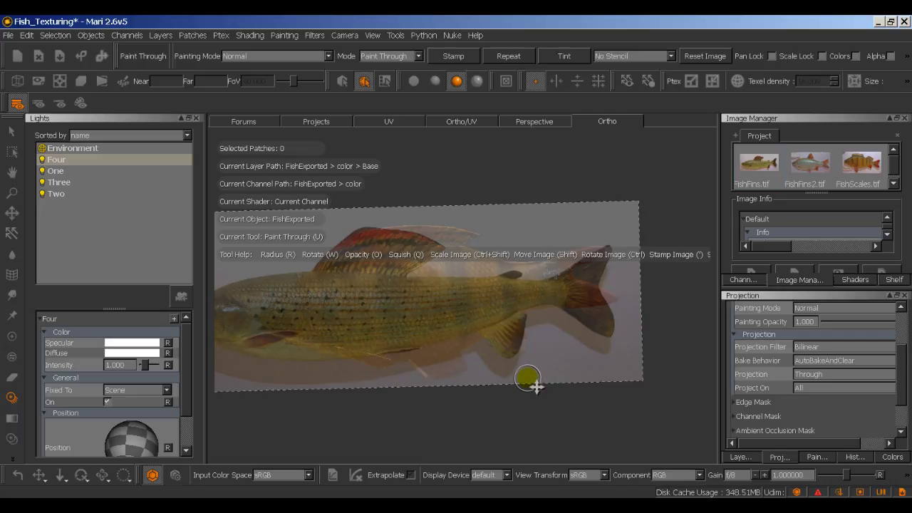
pyautogui.moveTo(535, 391); pyautogui.dragTo(534, 416)
pyautogui.keyDown('shift'); pyautogui.moveTo(535, 369); pyautogui.dragTo(531, 346); pyautogui.keyUp('shift')
pyautogui.press('Escape')
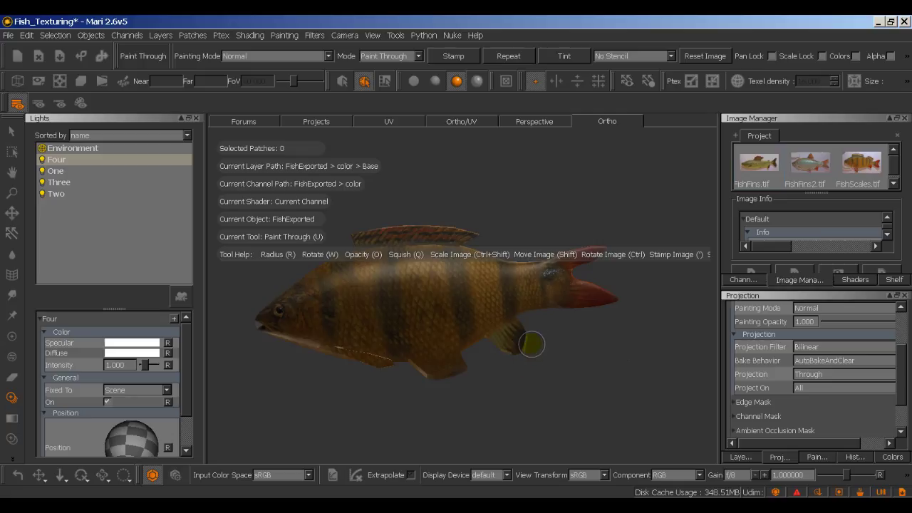
pyautogui.press('Escape')
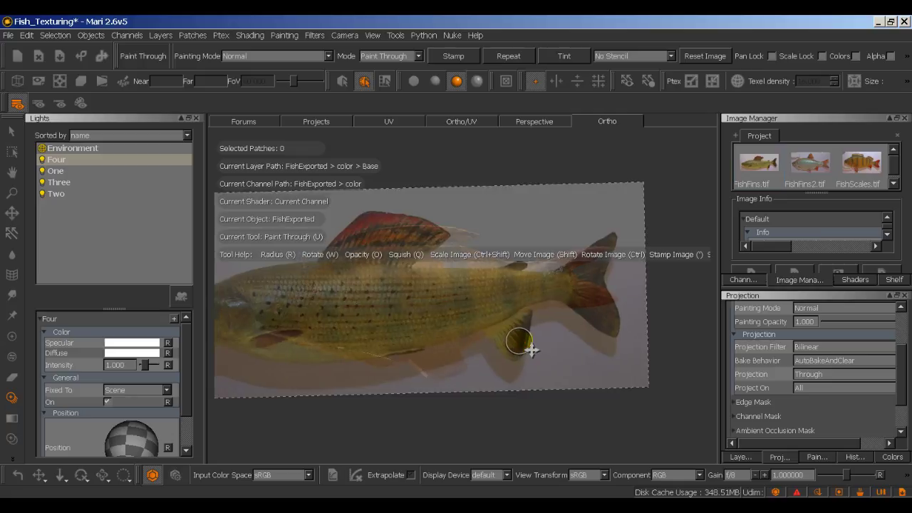
pyautogui.press('Escape')
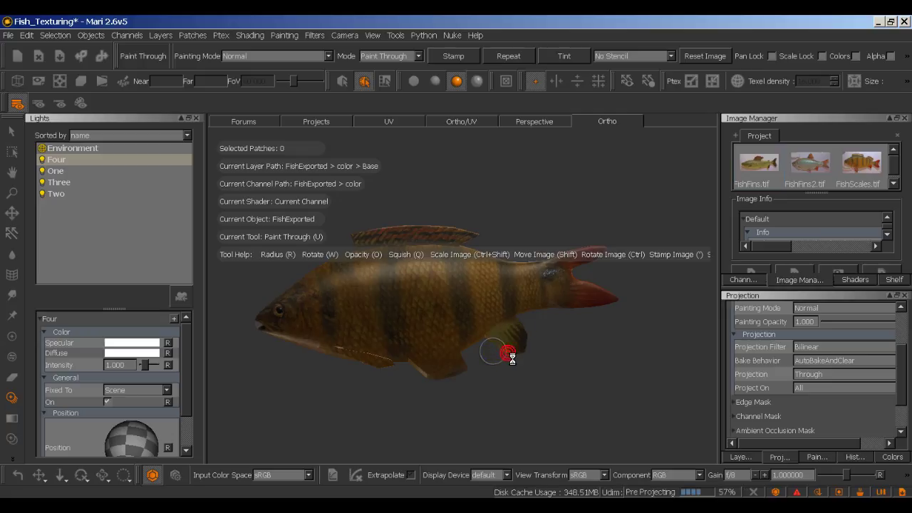
pyautogui.press('Escape')
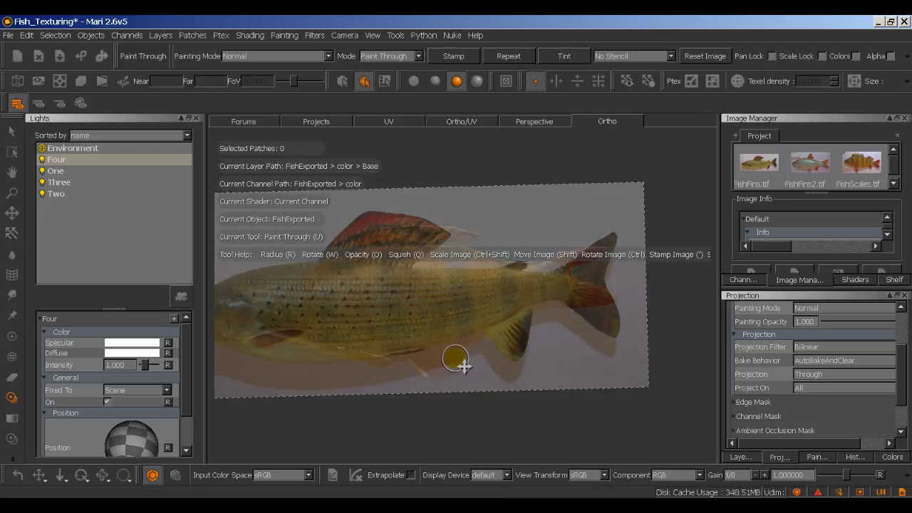
pyautogui.keyDown('shift'); pyautogui.moveTo(463, 366); pyautogui.dragTo(503, 344); pyautogui.keyUp('shift')
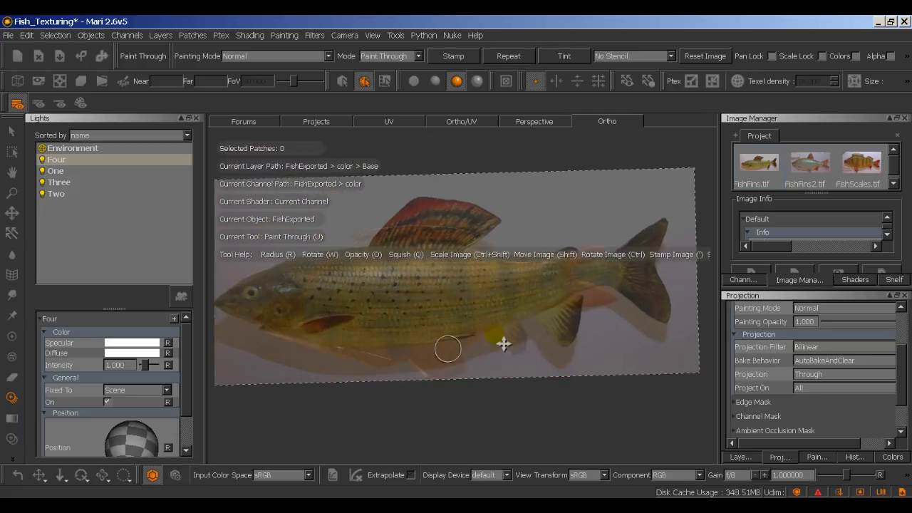
pyautogui.keyDown('ctrl'); pyautogui.moveTo(644, 190); pyautogui.dragTo(587, 320); pyautogui.keyUp('ctrl')
pyautogui.moveTo(475, 369)
pyautogui.keyDown('ctrl'); pyautogui.keyDown('shift'); pyautogui.mouseDown()
pyautogui.moveTo(585, 380)
pyautogui.moveTo(541, 342)
pyautogui.moveTo(511, 336)
pyautogui.mouseUp(); pyautogui.keyUp('shift'); pyautogui.keyUp('ctrl')
pyautogui.press('Escape')
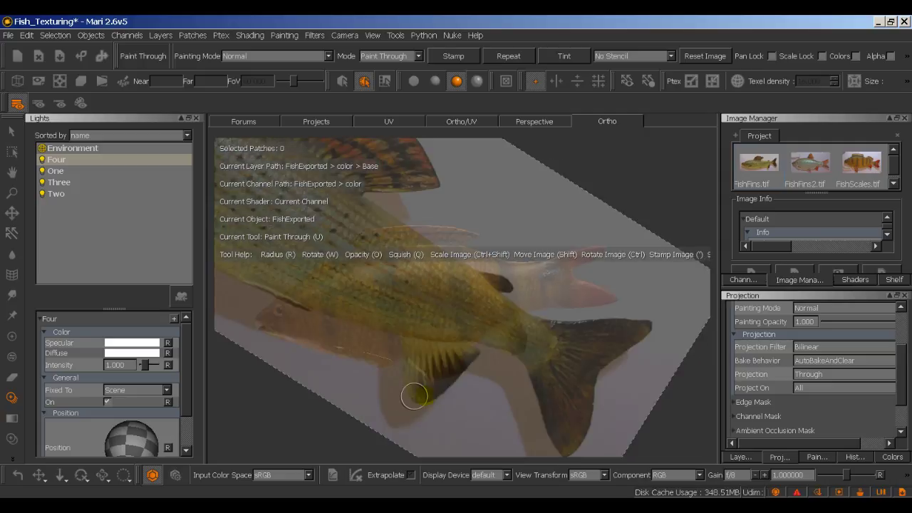
# Step: Move the FishFins2.tif photo up-right, enlarge it and rotate it nearly level over the body
pyautogui.keyDown('shift'); pyautogui.moveTo(469, 364); pyautogui.dragTo(640, 305); pyautogui.keyUp('shift')
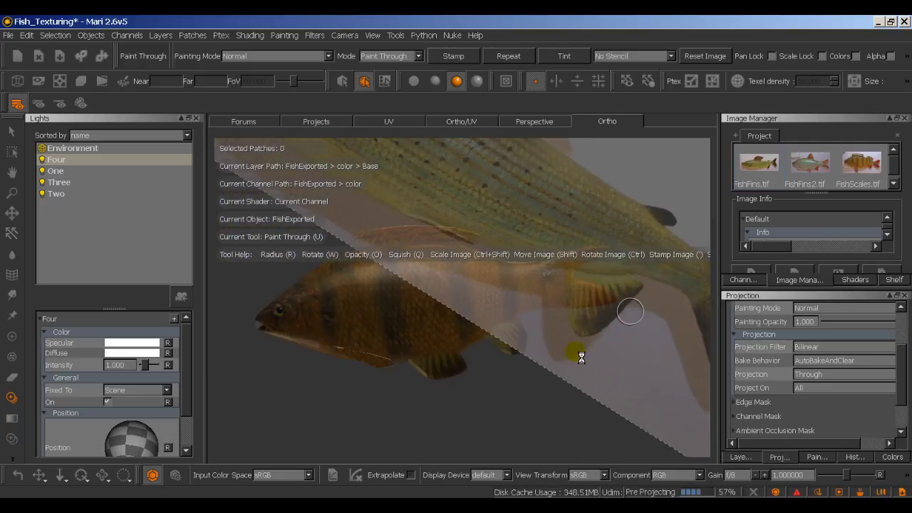
pyautogui.press('Escape')
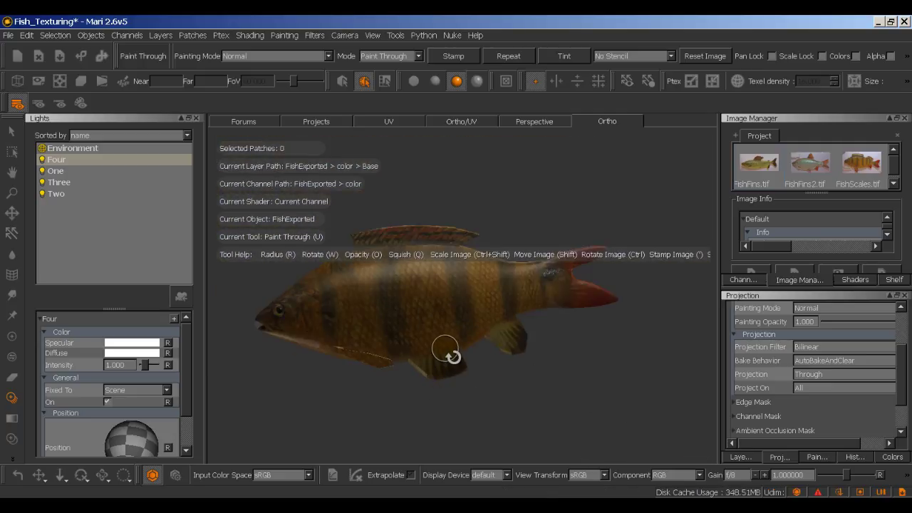
pyautogui.keyDown('alt'); pyautogui.moveTo(448, 357); pyautogui.dragTo(539, 308, button='middle'); pyautogui.keyUp('alt')
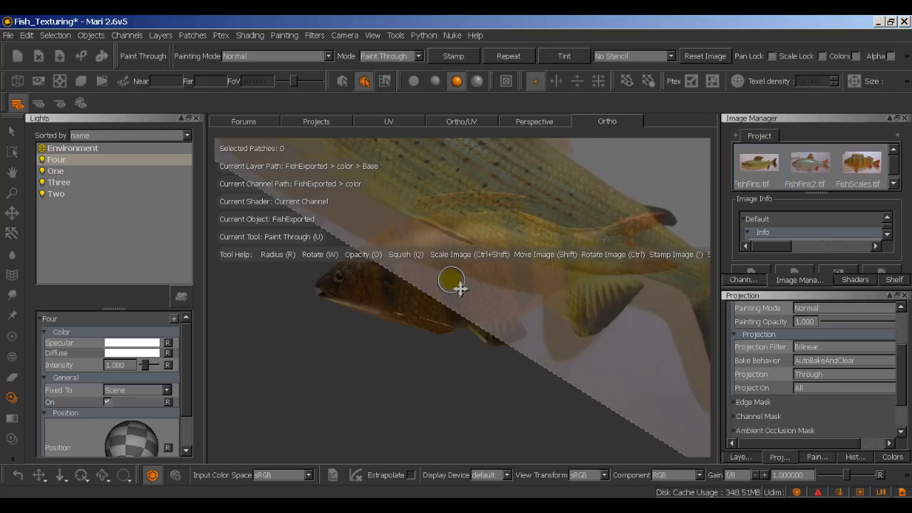
pyautogui.moveTo(497, 377)
pyautogui.keyDown('ctrl'); pyautogui.keyDown('shift'); pyautogui.mouseDown()
pyautogui.moveTo(400, 373)
pyautogui.moveTo(489, 310)
pyautogui.moveTo(385, 475)
pyautogui.mouseUp(); pyautogui.keyUp('shift'); pyautogui.keyUp('ctrl')
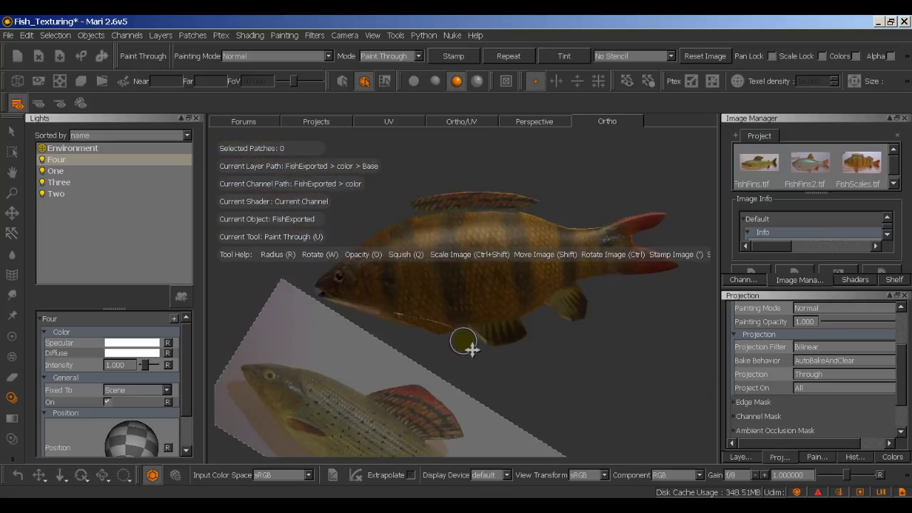
pyautogui.keyDown('ctrl'); pyautogui.keyDown('shift'); pyautogui.moveTo(461, 426); pyautogui.dragTo(417, 350); pyautogui.keyUp('shift'); pyautogui.keyUp('ctrl')
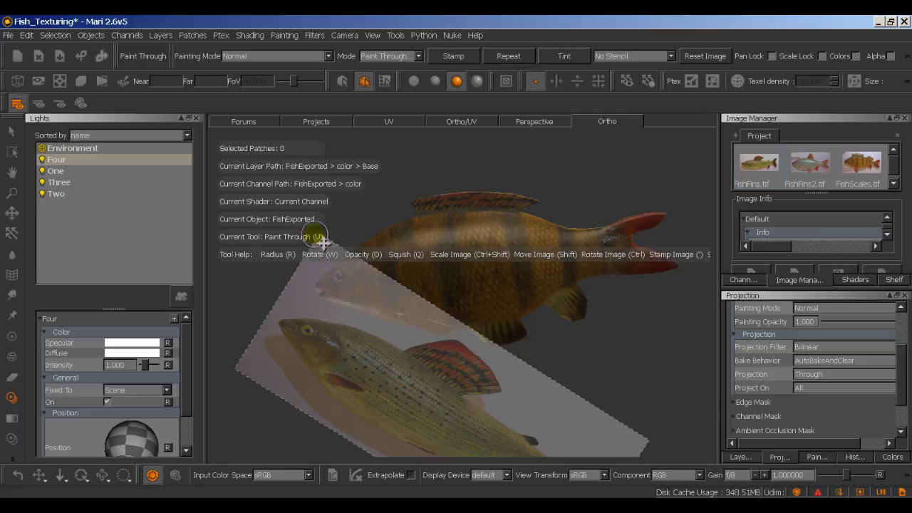
pyautogui.keyDown('ctrl'); pyautogui.moveTo(318, 241); pyautogui.dragTo(275, 377); pyautogui.keyUp('ctrl')
pyautogui.moveTo(379, 383)
pyautogui.keyDown('ctrl'); pyautogui.mouseDown()
pyautogui.moveTo(367, 350)
pyautogui.moveTo(397, 385)
pyautogui.moveTo(421, 238)
pyautogui.moveTo(438, 222)
pyautogui.moveTo(481, 220)
pyautogui.mouseUp(); pyautogui.keyUp('ctrl')
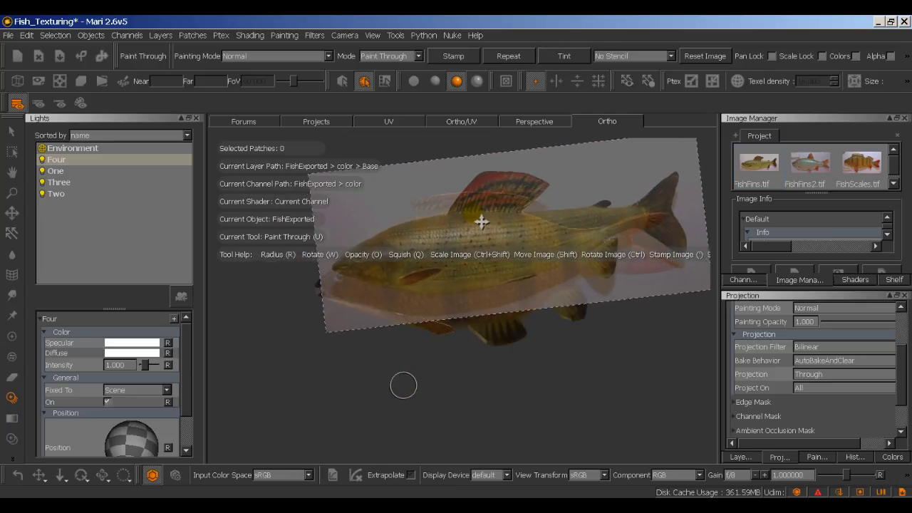
# Step: Paint the fin photo through onto the fish, sliding it left and undoing the strokes
pyautogui.click(517, 204)
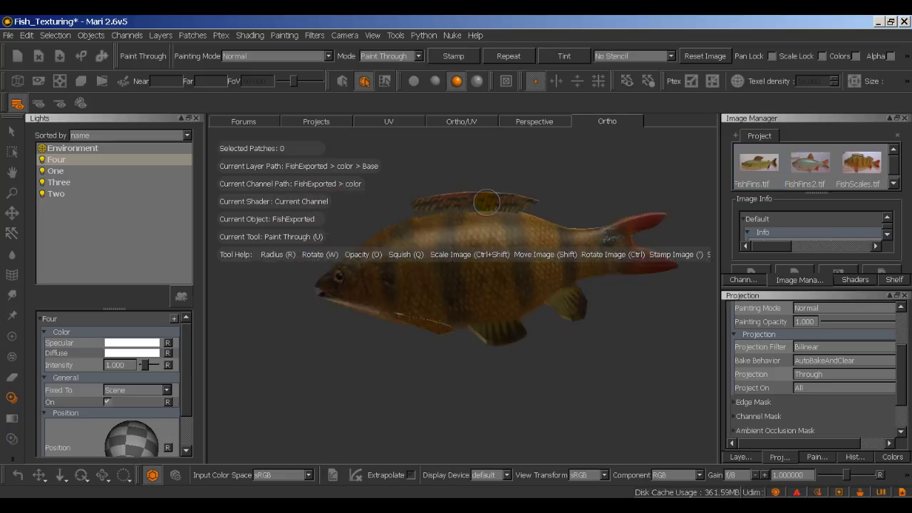
pyautogui.hotkey('ctrl', 'z')
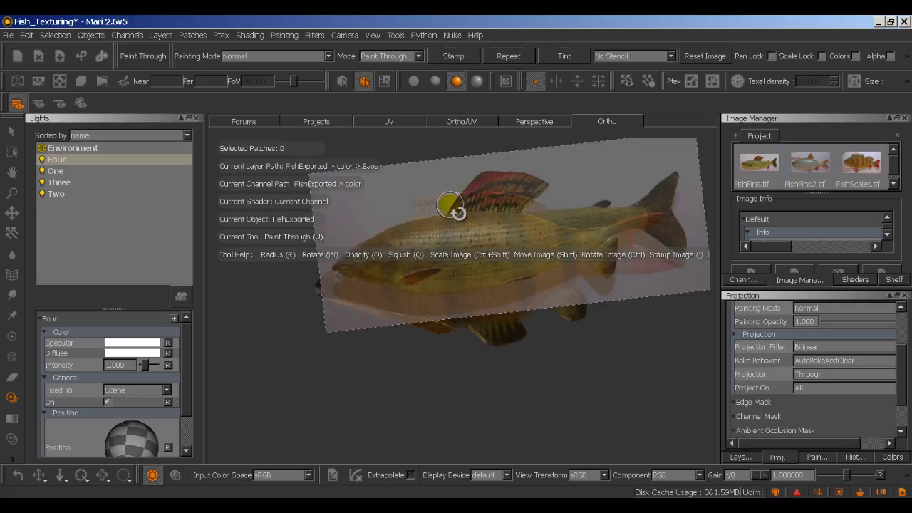
pyautogui.click(478, 203)
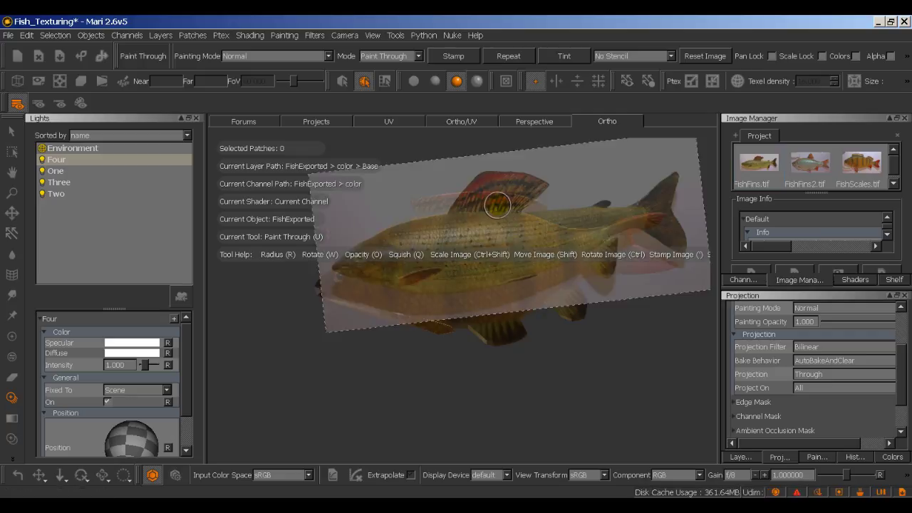
pyautogui.keyDown('shift'); pyautogui.moveTo(497, 206); pyautogui.dragTo(452, 203); pyautogui.keyUp('shift')
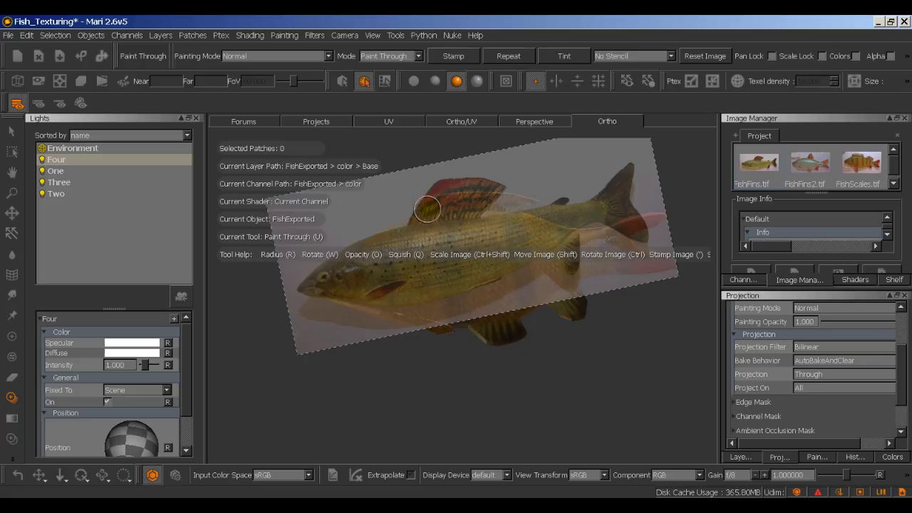
pyautogui.click(431, 207)
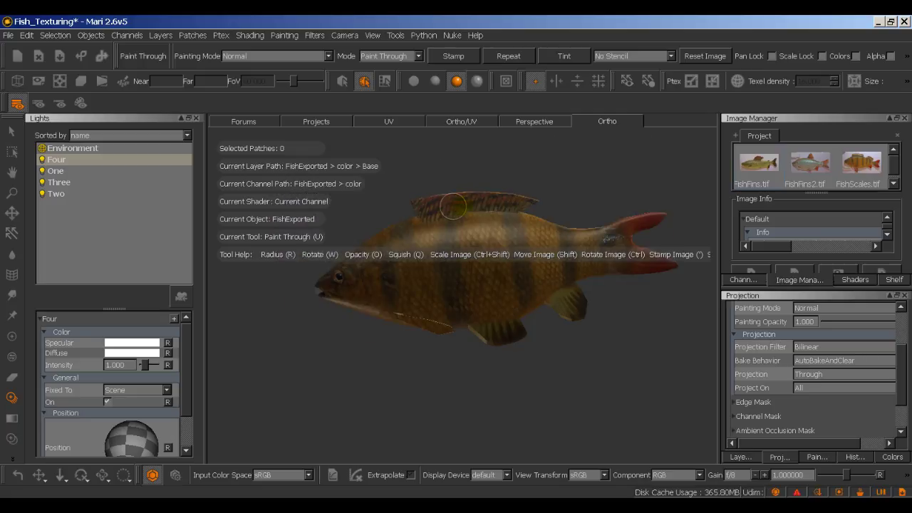
pyautogui.hotkey('ctrl', 'z')
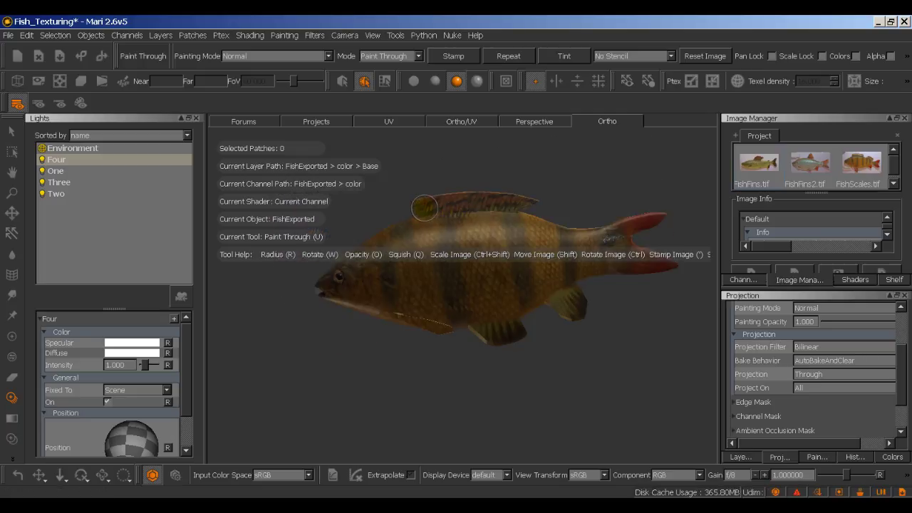
# Step: Orbit the fish and reposition the projected fin photo over the model
pyautogui.press('ctrl')
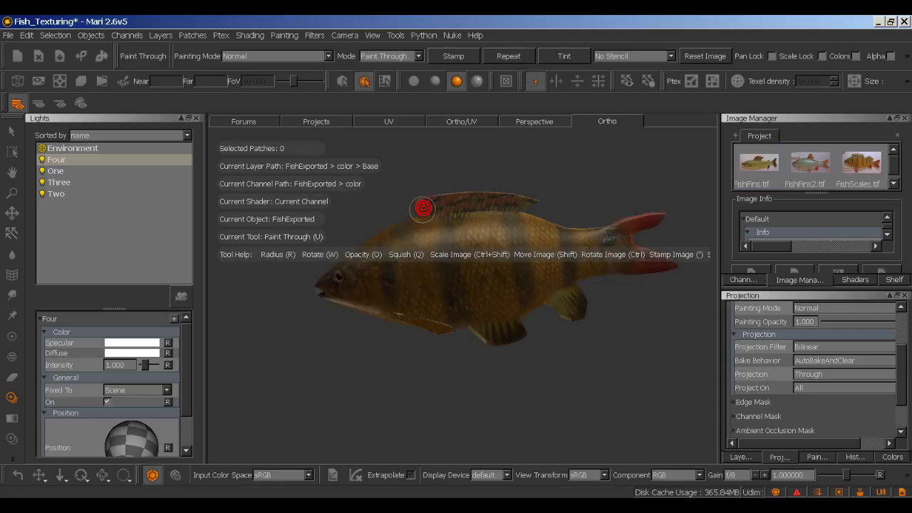
pyautogui.press('ctrl')
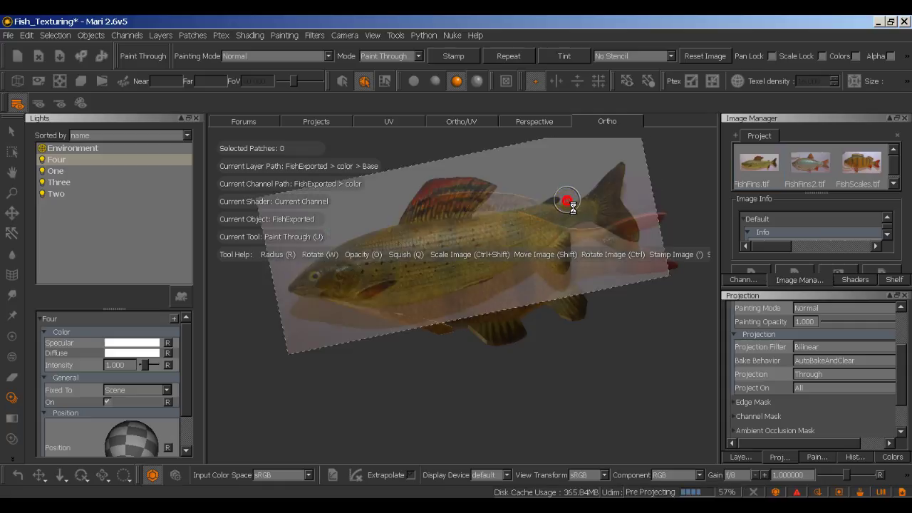
pyautogui.moveTo(489, 380)
pyautogui.keyDown('alt'); pyautogui.mouseDown()
pyautogui.moveTo(699, 385)
pyautogui.moveTo(672, 373)
pyautogui.moveTo(585, 369)
pyautogui.moveTo(469, 382)
pyautogui.mouseUp(); pyautogui.keyUp('alt')
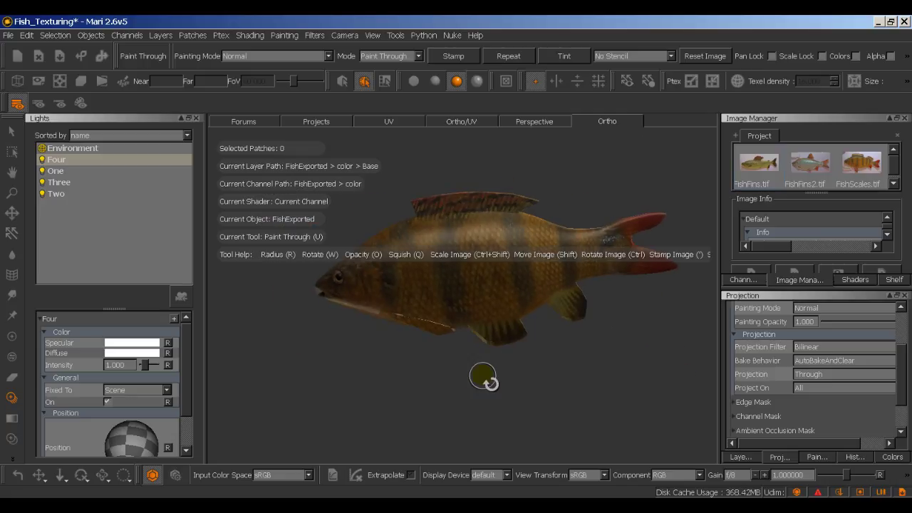
pyautogui.press('ctrl')
pyautogui.keyDown('ctrl'); pyautogui.moveTo(534, 364); pyautogui.dragTo(489, 350); pyautogui.keyUp('ctrl')
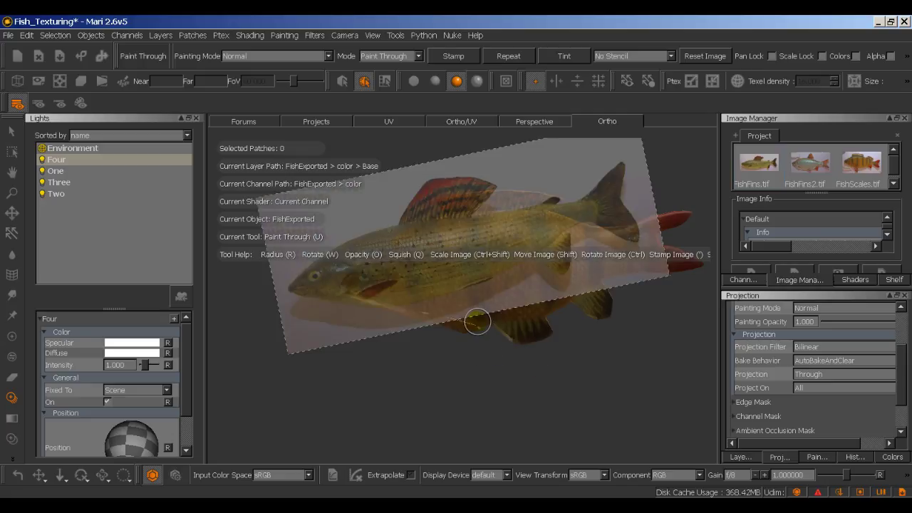
pyautogui.keyDown('shift'); pyautogui.moveTo(477, 302); pyautogui.dragTo(467, 290); pyautogui.keyUp('shift')
pyautogui.moveTo(502, 322)
pyautogui.keyDown('shift'); pyautogui.mouseDown()
pyautogui.moveTo(505, 357)
pyautogui.moveTo(534, 369)
pyautogui.mouseUp(); pyautogui.keyUp('shift')
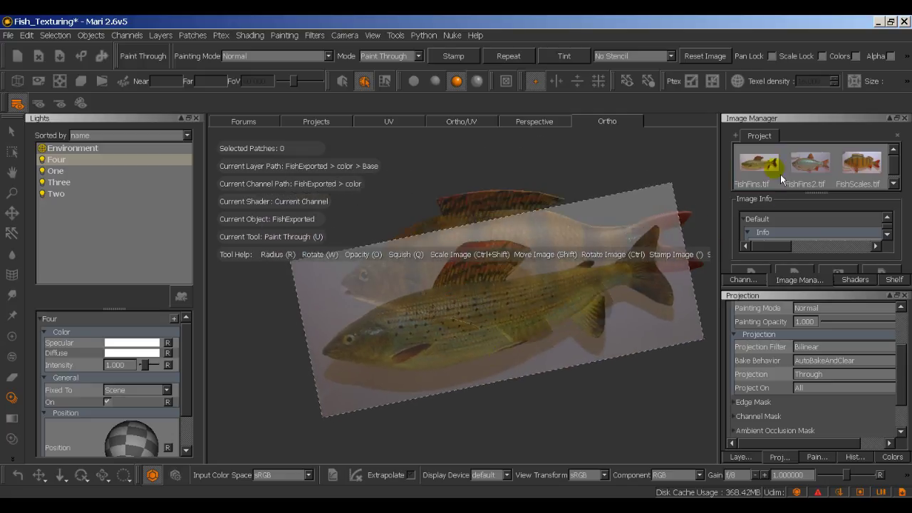
# Step: Try FishScales.tif, FishFins.tif, then FishFins2.tif as projections, moving the rudd photo over the fish
pyautogui.moveTo(864, 170); pyautogui.dragTo(583, 206)
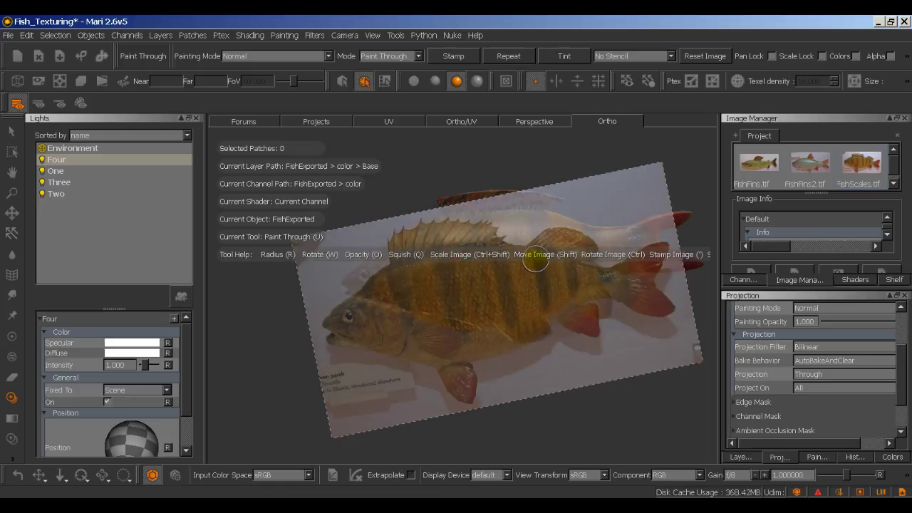
pyautogui.keyDown('shift'); pyautogui.moveTo(536, 262); pyautogui.dragTo(594, 337); pyautogui.keyUp('shift')
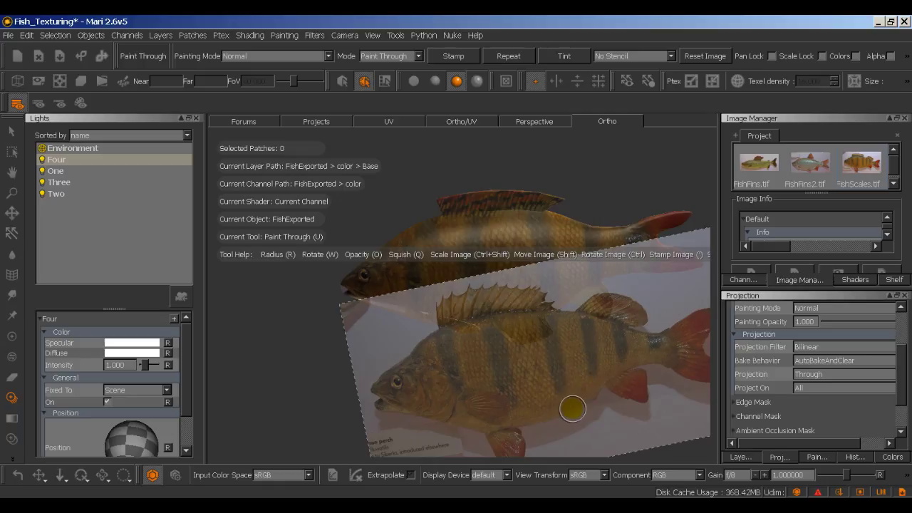
pyautogui.moveTo(750, 164); pyautogui.dragTo(578, 167)
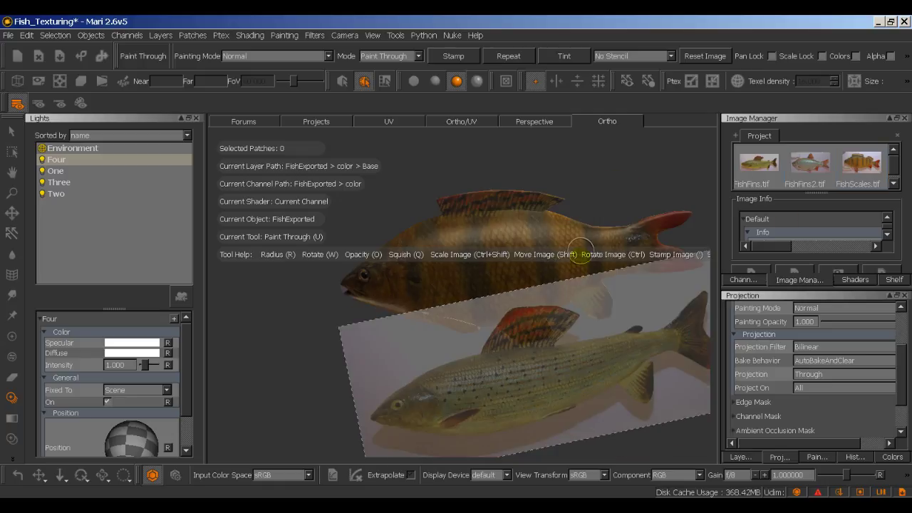
pyautogui.moveTo(828, 166); pyautogui.dragTo(609, 184)
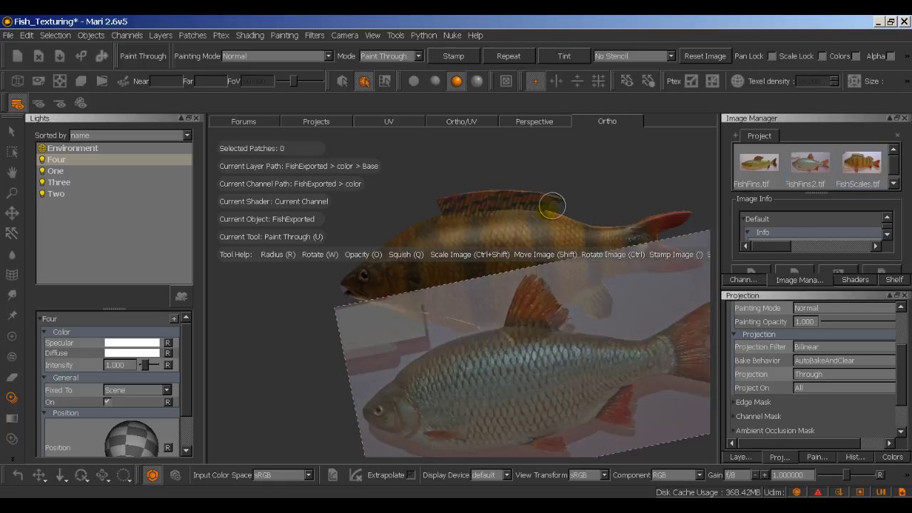
pyautogui.moveTo(534, 349)
pyautogui.keyDown('shift'); pyautogui.mouseDown()
pyautogui.moveTo(586, 243)
pyautogui.moveTo(573, 277)
pyautogui.moveTo(521, 273)
pyautogui.moveTo(514, 263)
pyautogui.moveTo(546, 240)
pyautogui.moveTo(524, 293)
pyautogui.moveTo(302, 311)
pyautogui.moveTo(512, 314)
pyautogui.moveTo(459, 389)
pyautogui.moveTo(407, 406)
pyautogui.moveTo(382, 404)
pyautogui.moveTo(399, 349)
pyautogui.moveTo(385, 338)
pyautogui.moveTo(402, 330)
pyautogui.mouseUp(); pyautogui.keyUp('shift')
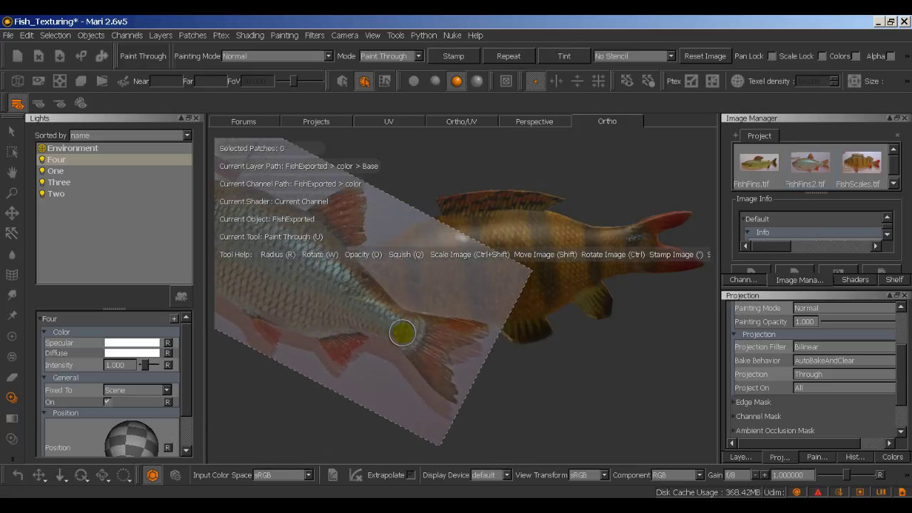
pyautogui.press('Escape')
# Step: Line the rudd photo up over the tail once more, then switch to the plain Paint brush
pyautogui.scroll(2, 417, 339)
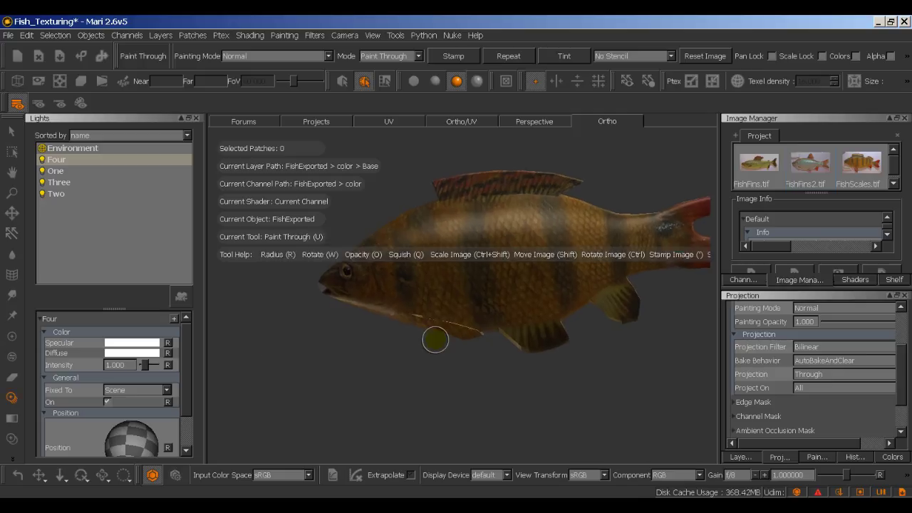
pyautogui.keyDown('shift'); pyautogui.moveTo(423, 354); pyautogui.dragTo(489, 326); pyautogui.keyUp('shift')
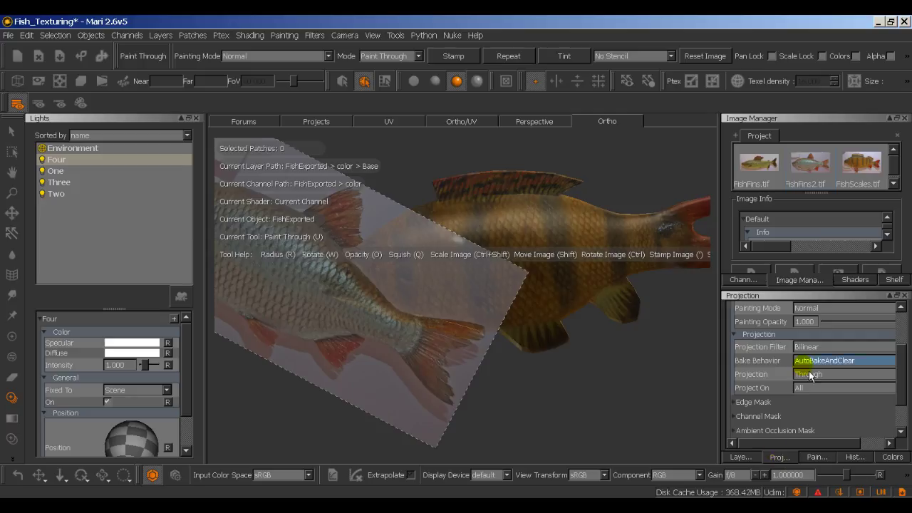
pyautogui.click(464, 311)
pyautogui.click(12, 336)
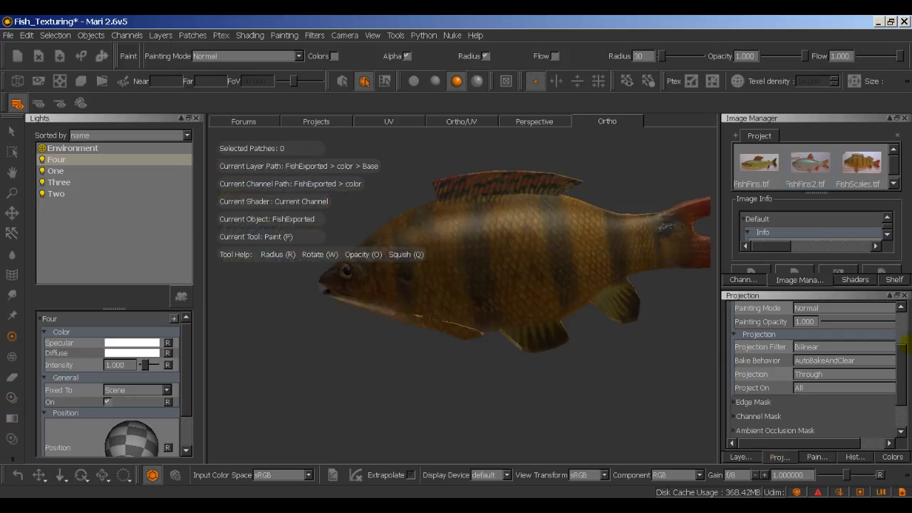
# Step: Enable Mask Preview in the Projection palette and inspect the fish's UV layout
pyautogui.click(904, 337)
pyautogui.click(813, 353)
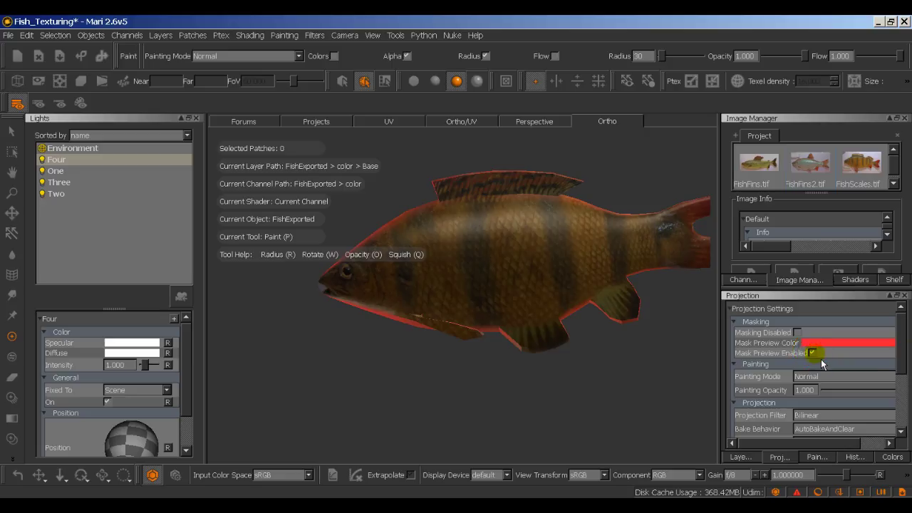
pyautogui.scroll(-5, 816, 412)
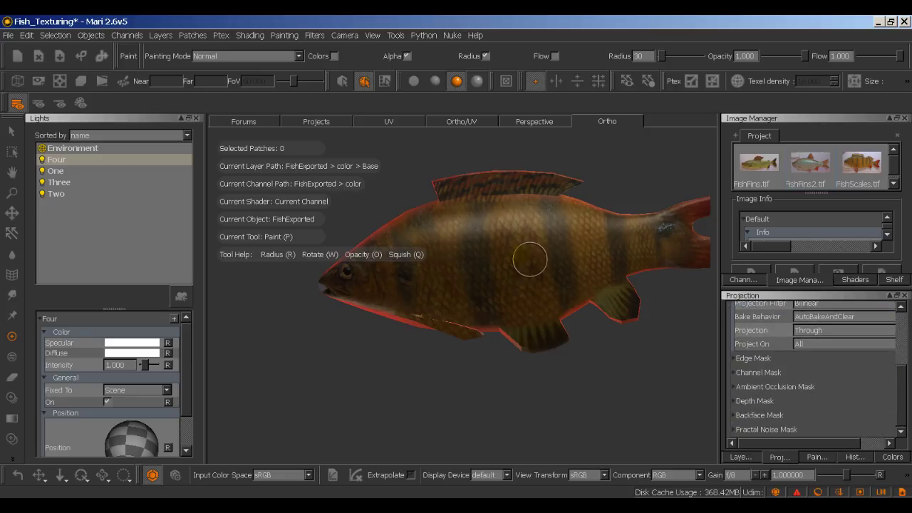
pyautogui.click(413, 125)
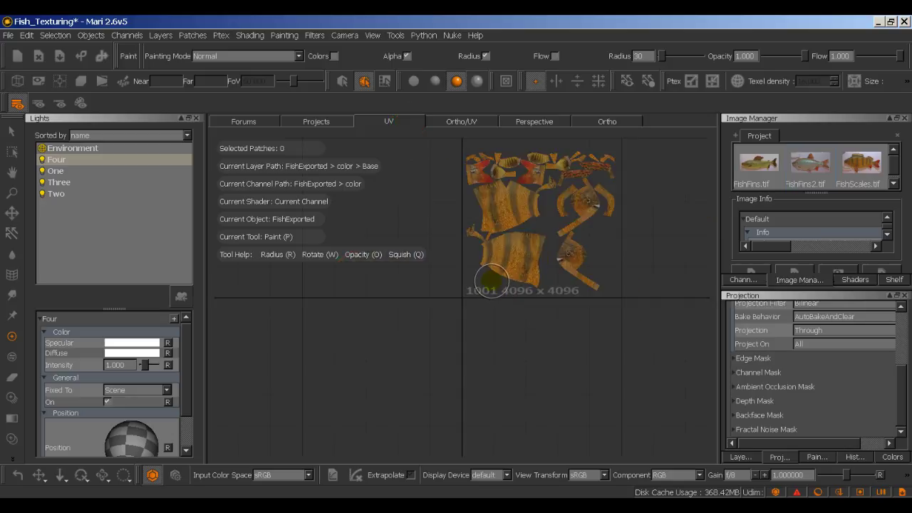
pyautogui.moveTo(577, 232); pyautogui.dragTo(536, 322, button='right')
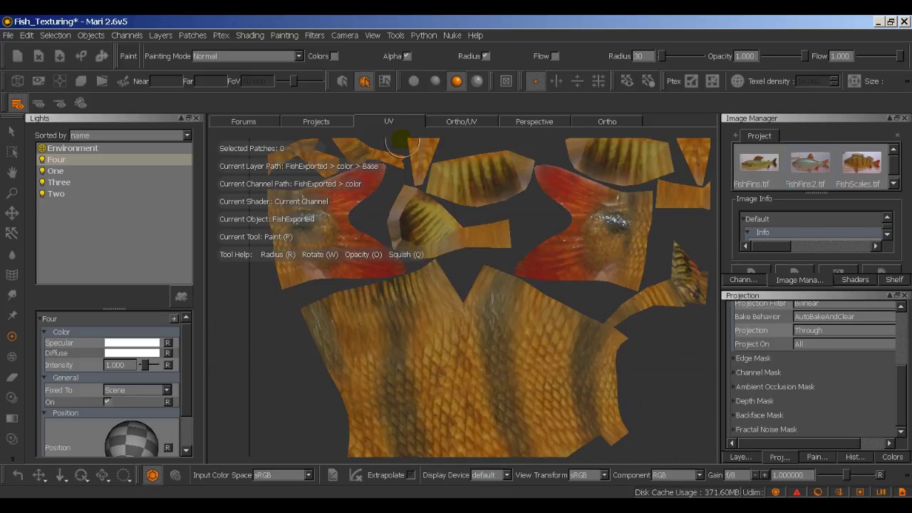
pyautogui.moveTo(560, 152); pyautogui.dragTo(474, 293, button='middle')
pyautogui.moveTo(475, 293); pyautogui.dragTo(513, 236, button='right')
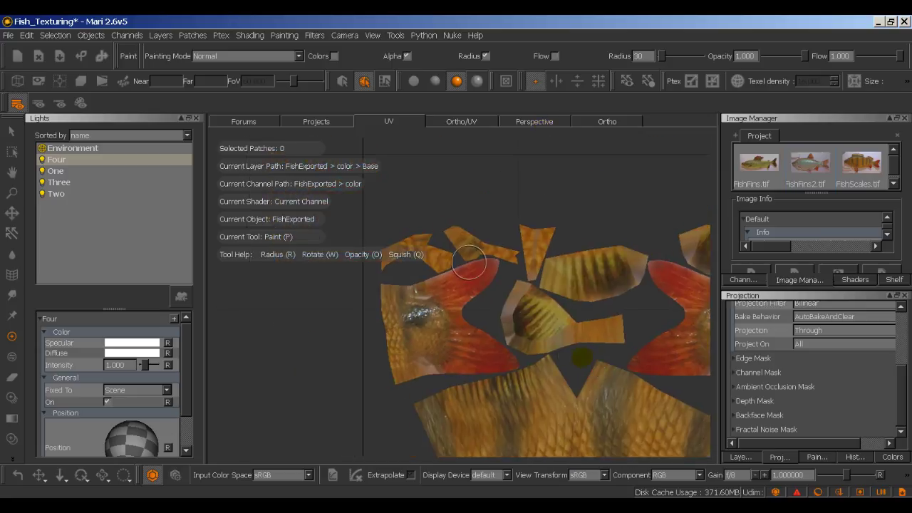
# Step: Return to the Ortho view and zoom and orbit onto the fish's lower fins for painting
pyautogui.click(592, 122)
pyautogui.moveTo(401, 254); pyautogui.dragTo(493, 275, button='right')
pyautogui.moveTo(493, 275)
pyautogui.keyDown('alt'); pyautogui.mouseDown()
pyautogui.moveTo(377, 295)
pyautogui.moveTo(434, 312)
pyautogui.mouseUp(); pyautogui.keyUp('alt')
pyautogui.press('p')
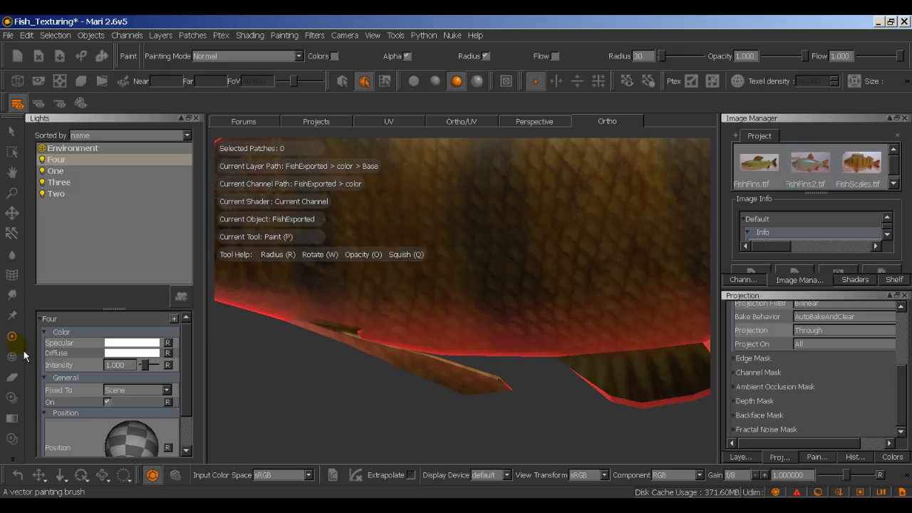
# Step: Confirm the purple paint colour and orbit the fish to face its lower fins
pyautogui.click(895, 457)
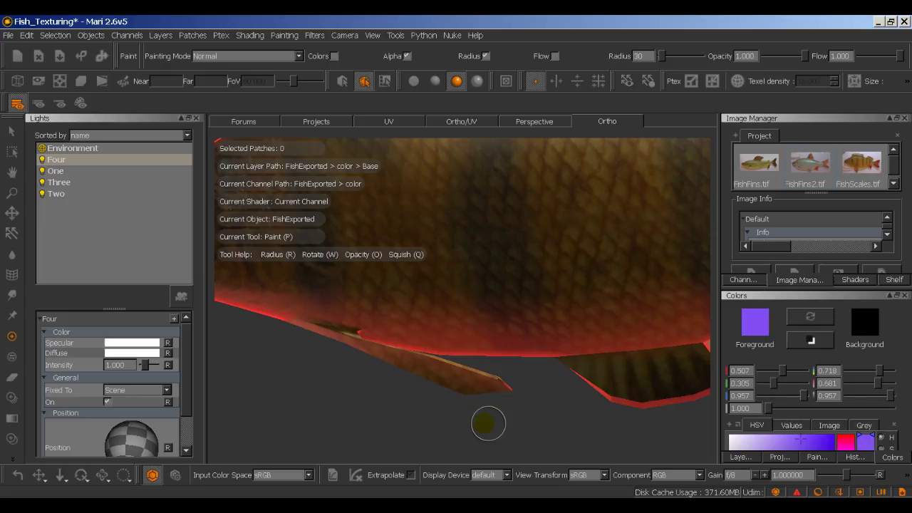
pyautogui.moveTo(488, 424); pyautogui.dragTo(452, 417, button='middle')
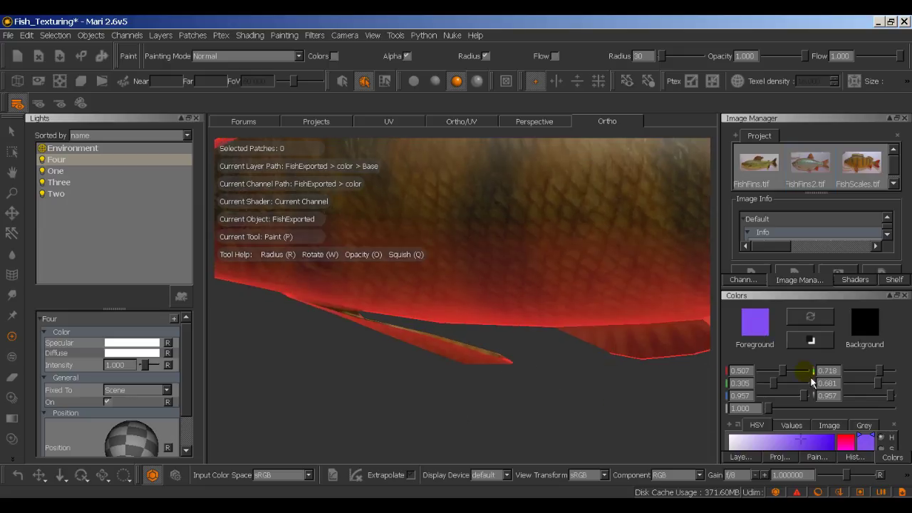
pyautogui.click(779, 457)
pyautogui.scroll(2, 761, 359)
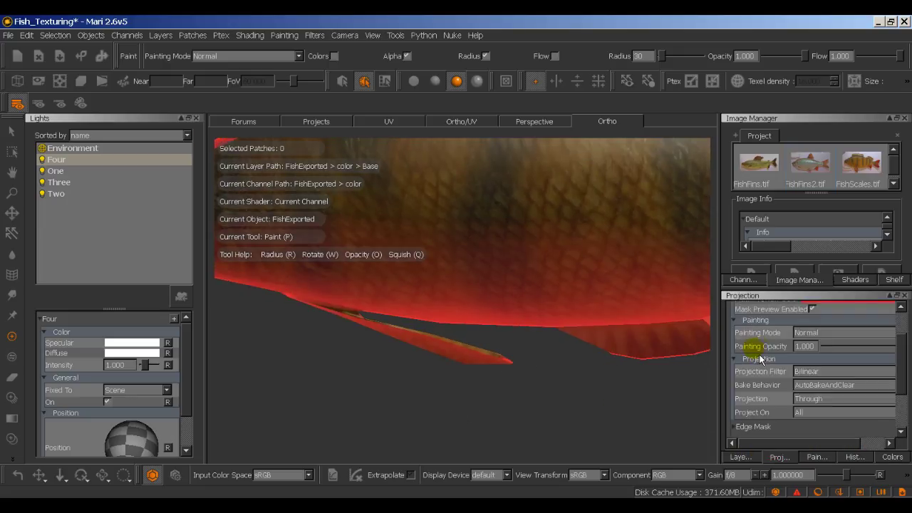
pyautogui.scroll(-2, 820, 357)
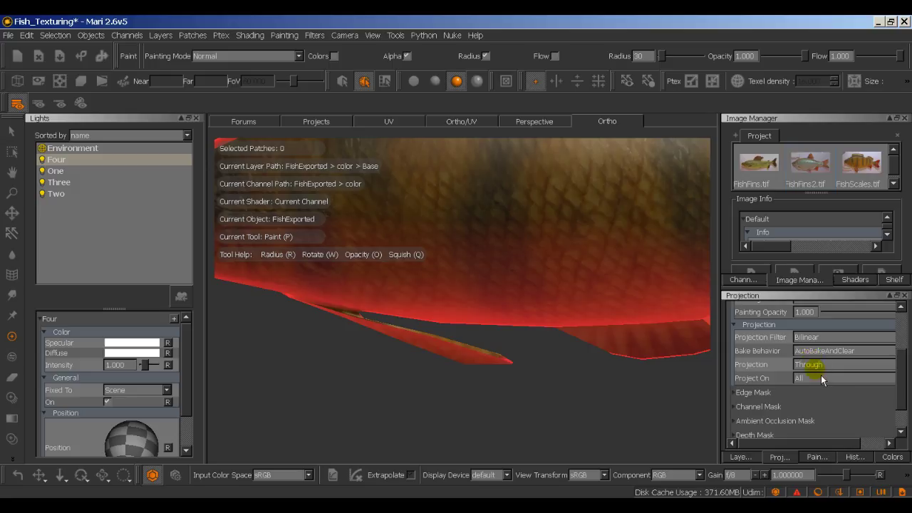
# Step: Disable the Edge Mask and brush solid purple along the thin lower fin
pyautogui.click(818, 363)
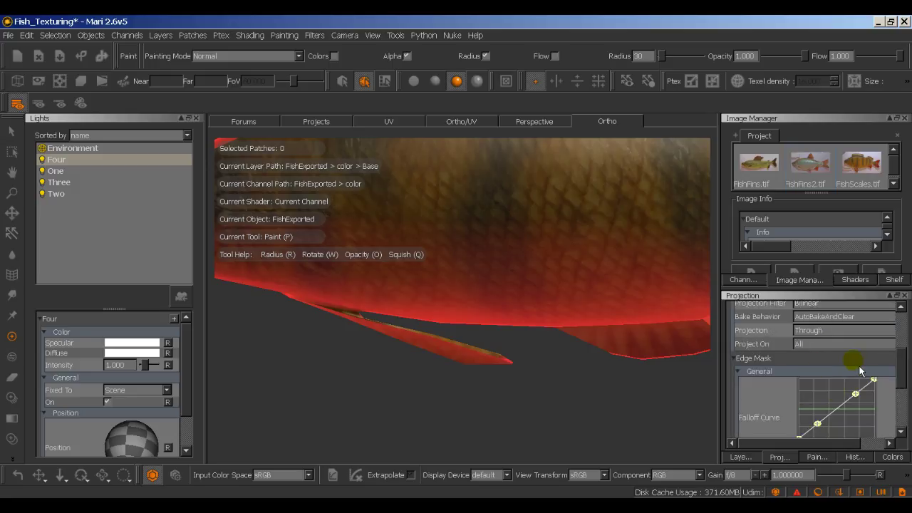
pyautogui.moveTo(729, 395); pyautogui.dragTo(674, 390)
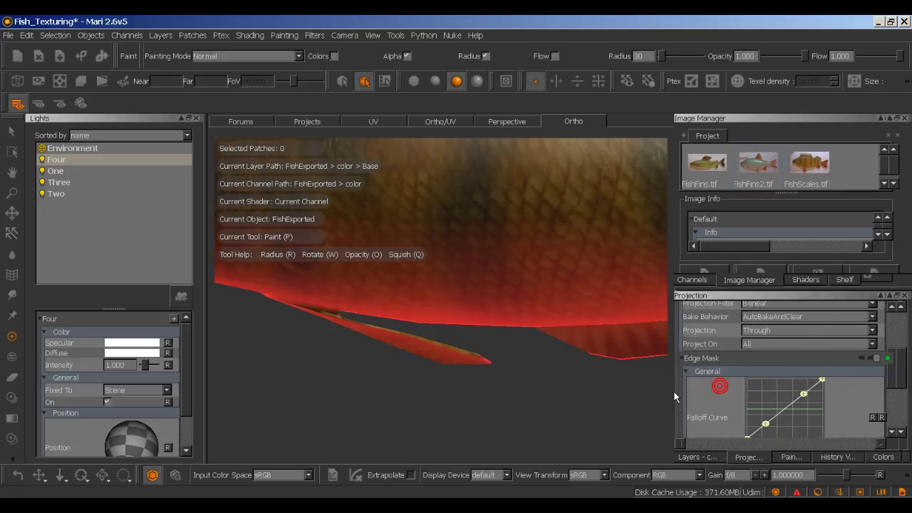
pyautogui.click(877, 358)
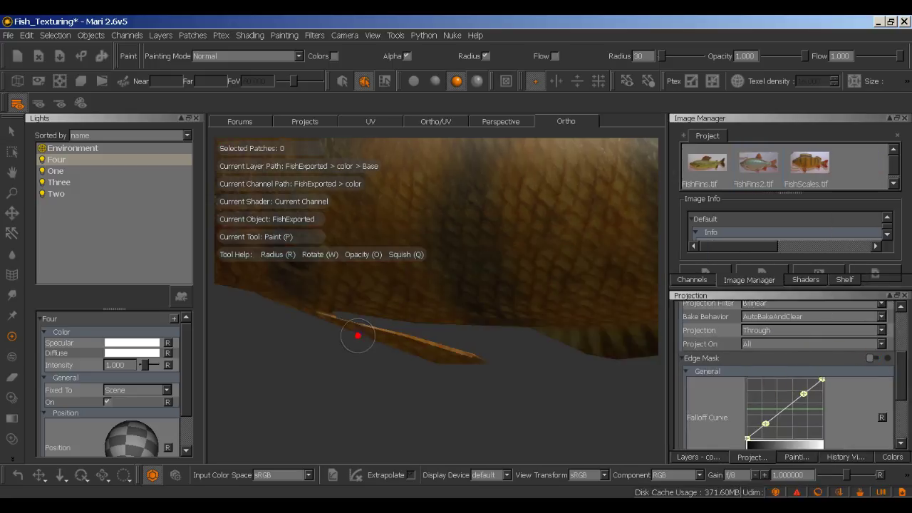
pyautogui.moveTo(352, 332)
pyautogui.mouseDown()
pyautogui.moveTo(484, 361)
pyautogui.moveTo(443, 361)
pyautogui.moveTo(324, 325)
pyautogui.moveTo(387, 346)
pyautogui.mouseUp()
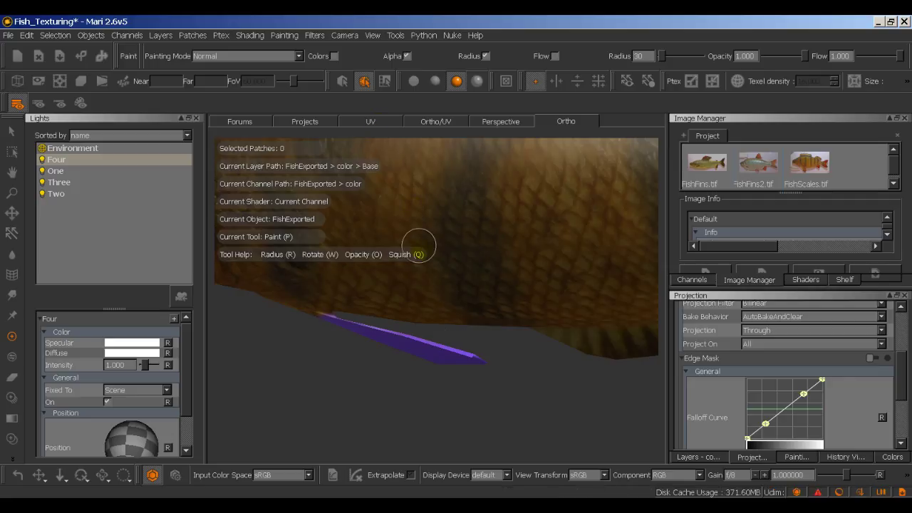
pyautogui.click(384, 121)
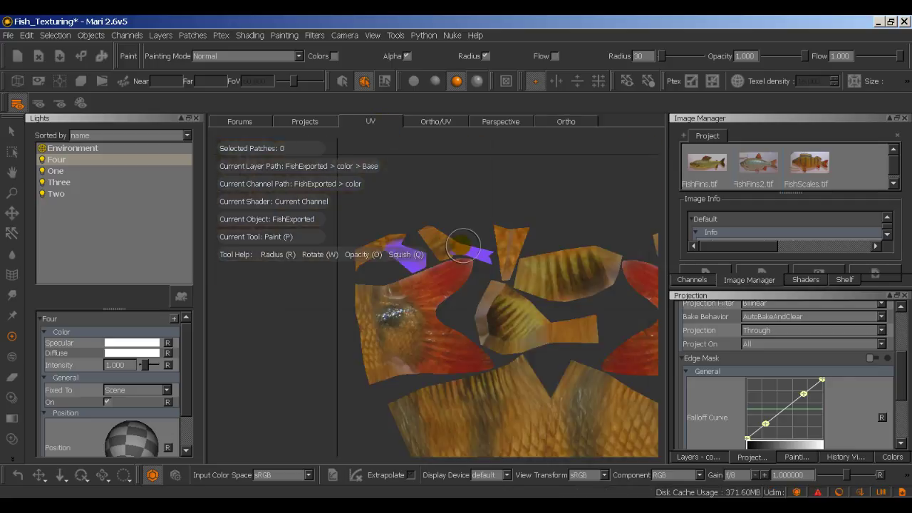
# Step: Inspect the fish's UV patches, then activate face selection mode with the Marquee Select tool
pyautogui.moveTo(428, 257)
pyautogui.mouseDown(button='middle')
pyautogui.moveTo(438, 297)
pyautogui.moveTo(295, 297)
pyautogui.moveTo(334, 264)
pyautogui.mouseUp(button='middle')
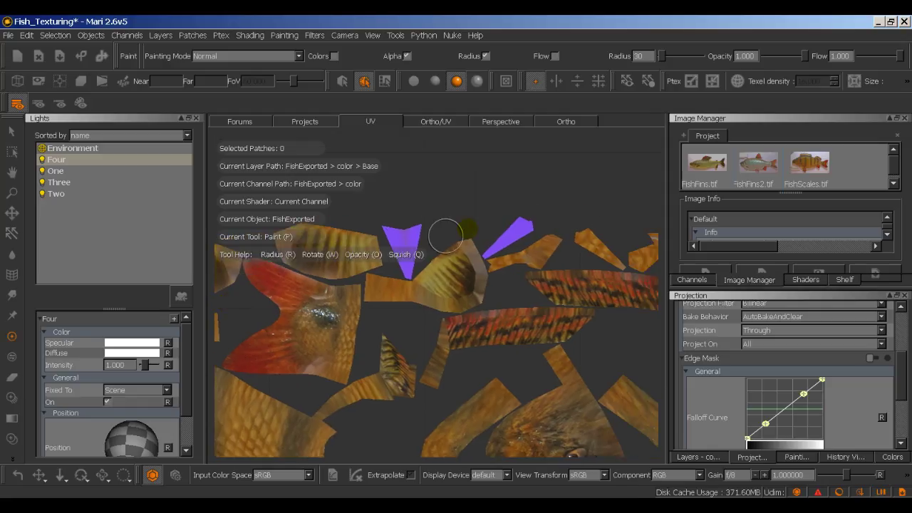
pyautogui.moveTo(571, 291); pyautogui.dragTo(539, 290, button='middle')
pyautogui.scroll(3, 606, 285)
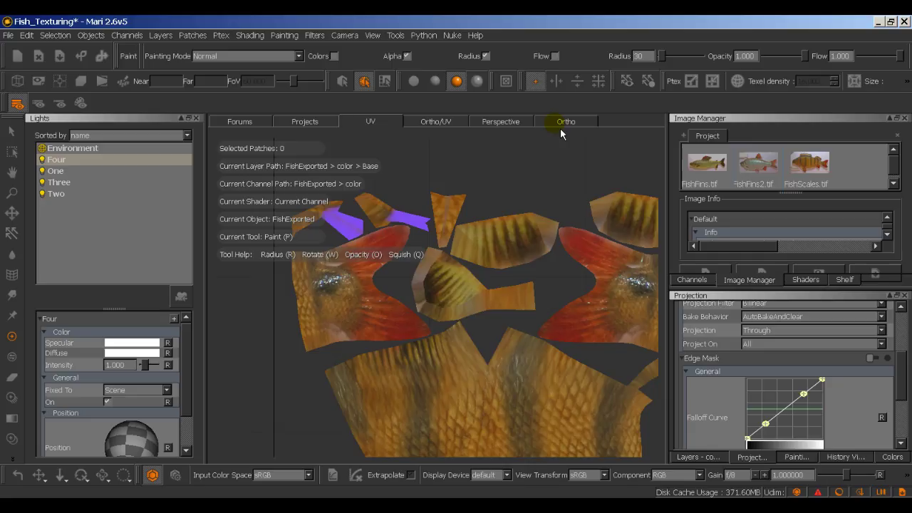
pyautogui.click(531, 124)
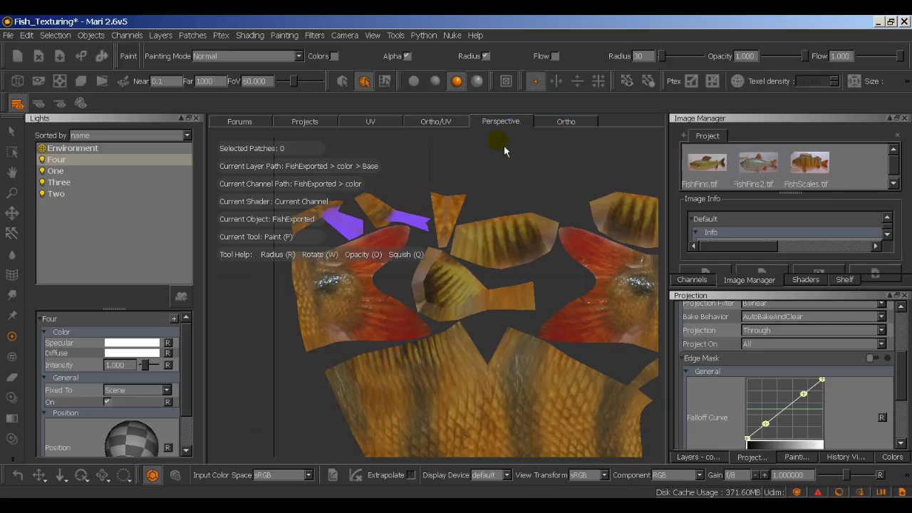
pyautogui.click(360, 127)
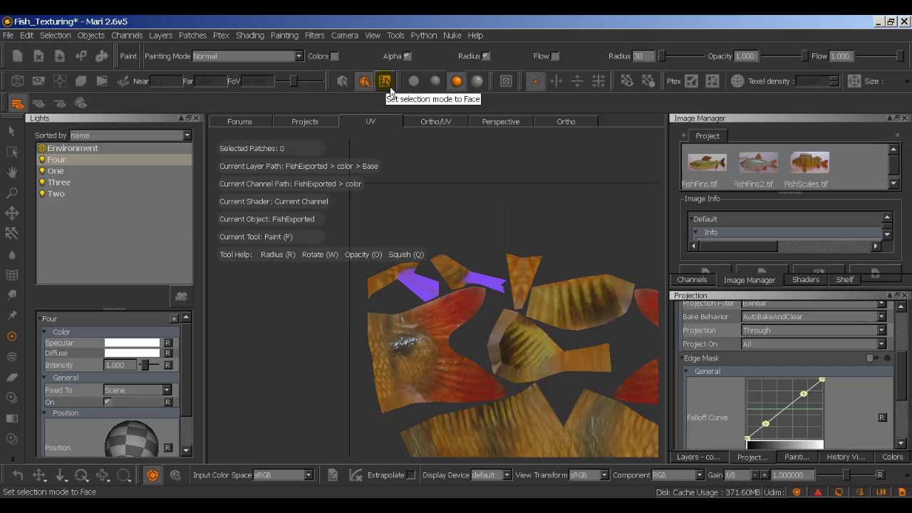
pyautogui.click(385, 82)
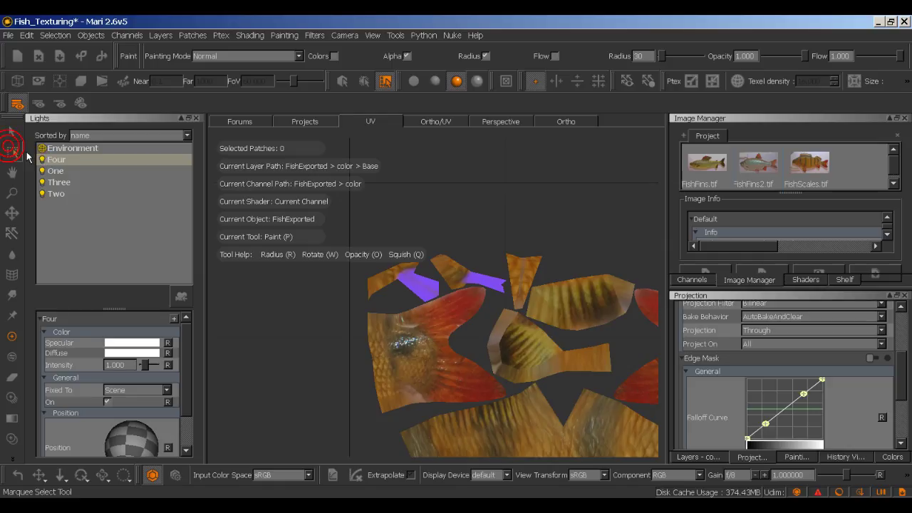
pyautogui.click(24, 150)
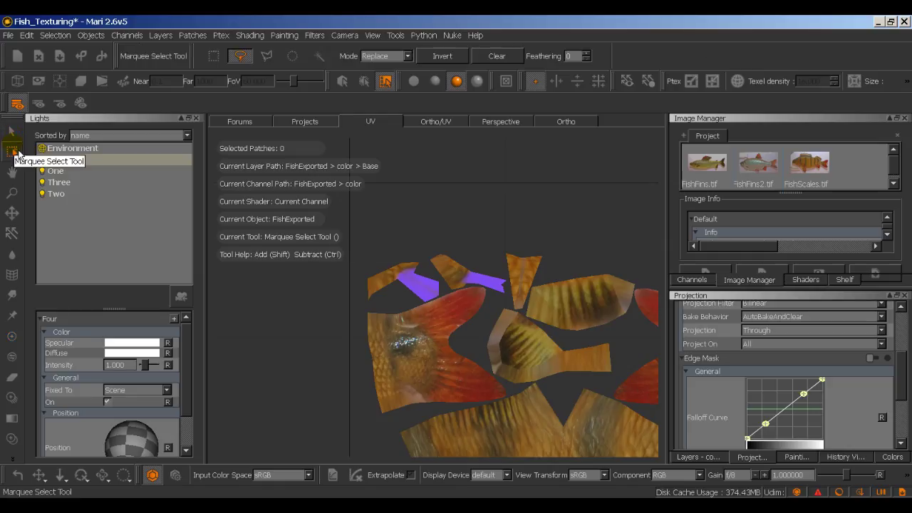
# Step: Click-select the small fin patch in the UV view and zoom in on it
pyautogui.click(16, 140)
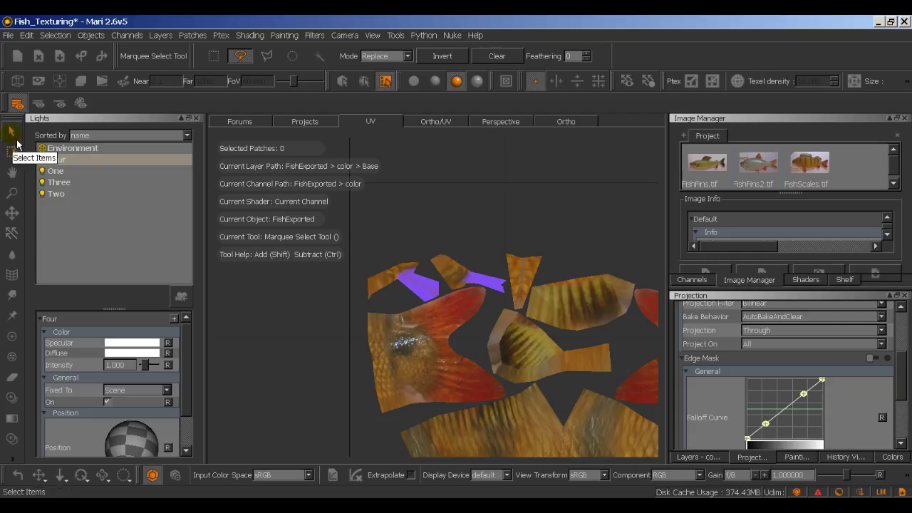
pyautogui.click(413, 279)
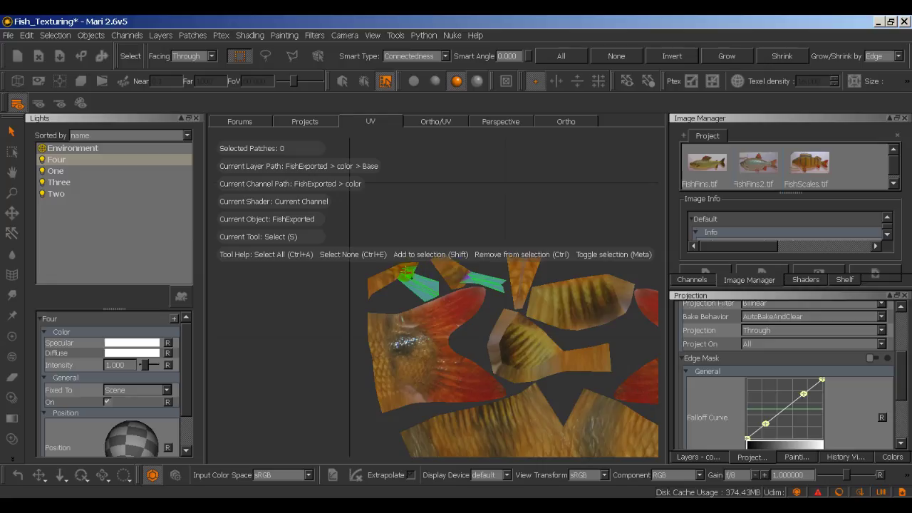
pyautogui.scroll(6, 406, 272)
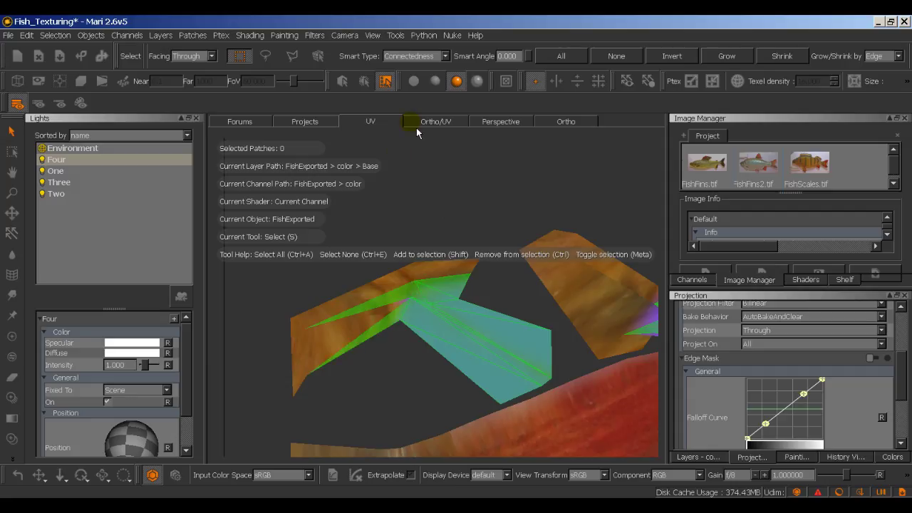
# Step: In the Ortho view, select the lower fin's faces with box and click selections
pyautogui.click(559, 123)
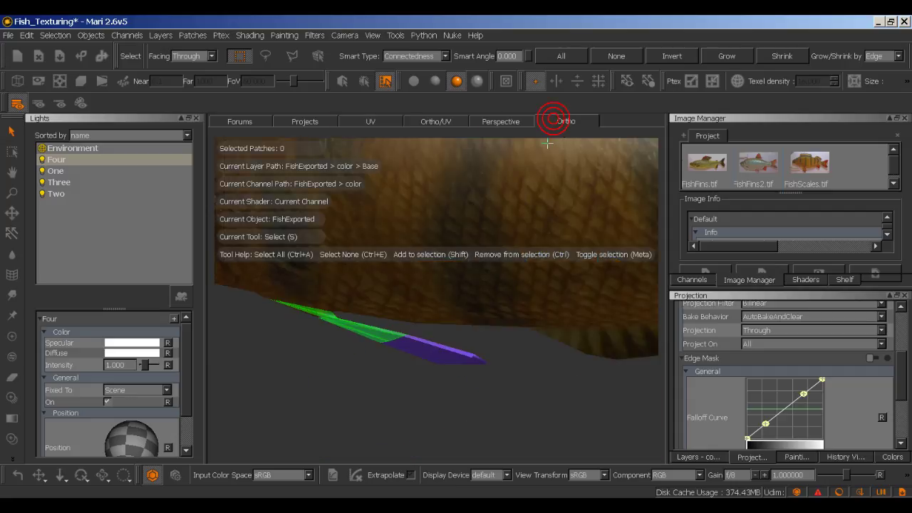
pyautogui.keyDown('alt'); pyautogui.moveTo(563, 401); pyautogui.dragTo(565, 370, button='right'); pyautogui.keyUp('alt')
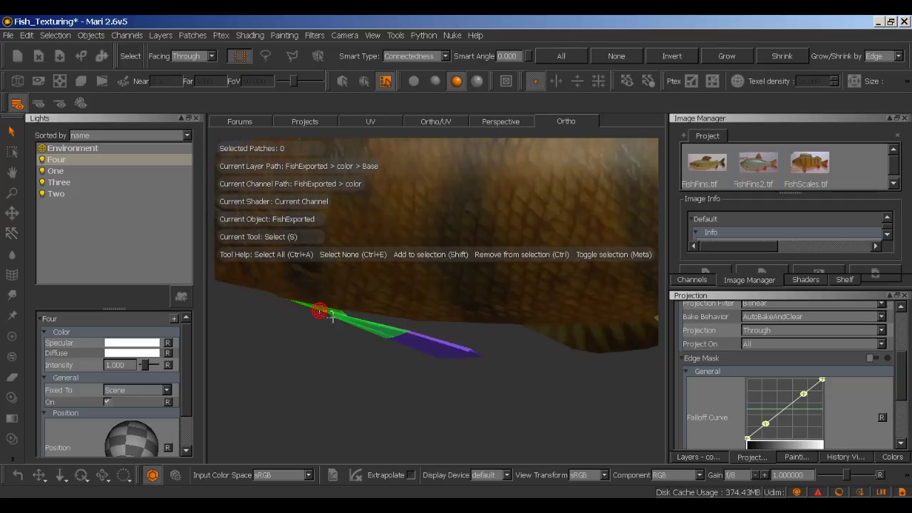
pyautogui.moveTo(345, 325); pyautogui.dragTo(370, 332)
pyautogui.moveTo(449, 347); pyautogui.dragTo(525, 330)
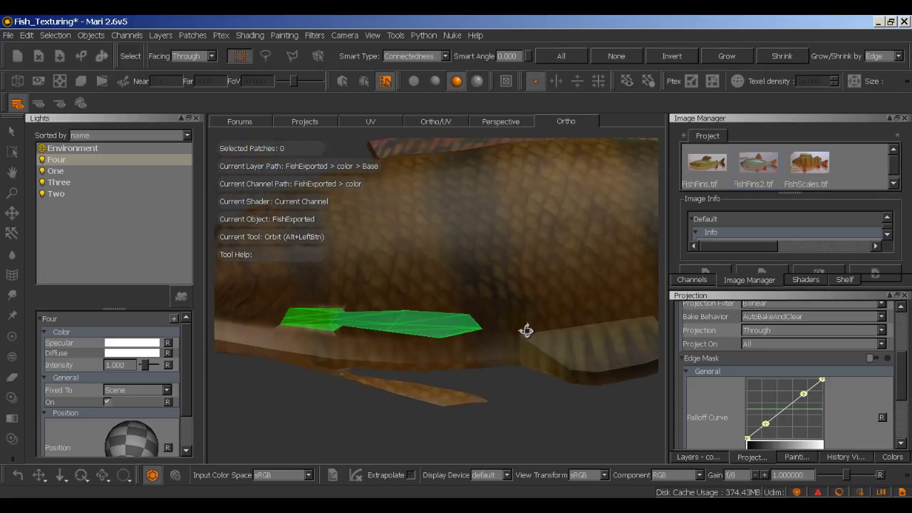
pyautogui.click(347, 375)
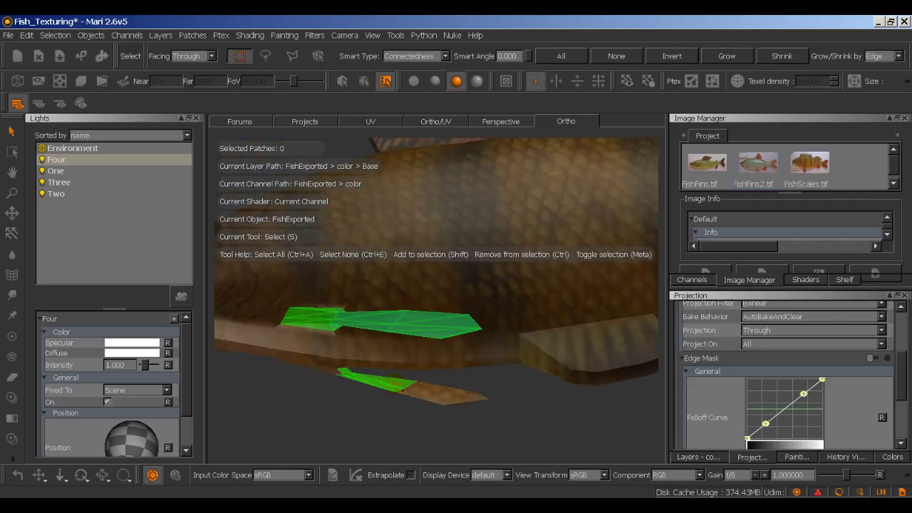
pyautogui.keyDown('shift'); pyautogui.moveTo(414, 385); pyautogui.dragTo(506, 432); pyautogui.keyUp('shift')
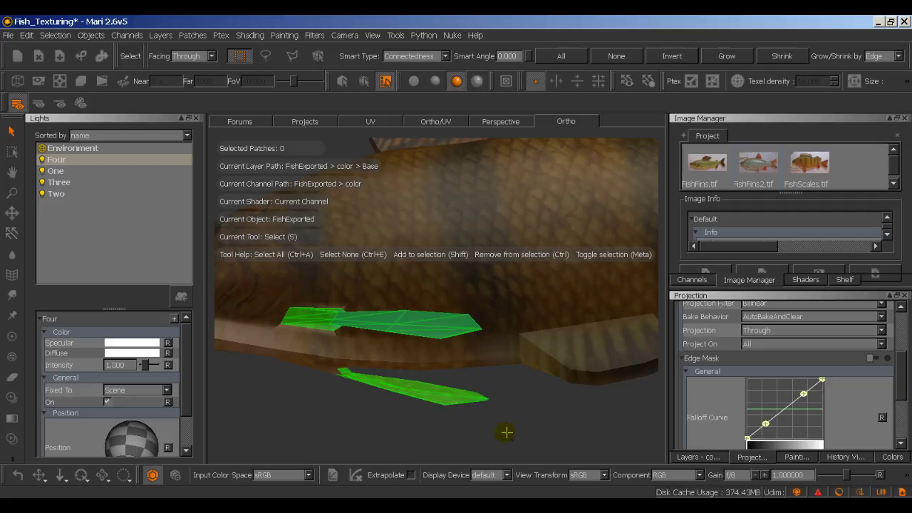
pyautogui.keyDown('alt'); pyautogui.moveTo(312, 412); pyautogui.dragTo(533, 454); pyautogui.keyUp('alt')
pyautogui.keyDown('shift'); pyautogui.click(440, 342); pyautogui.keyUp('shift')
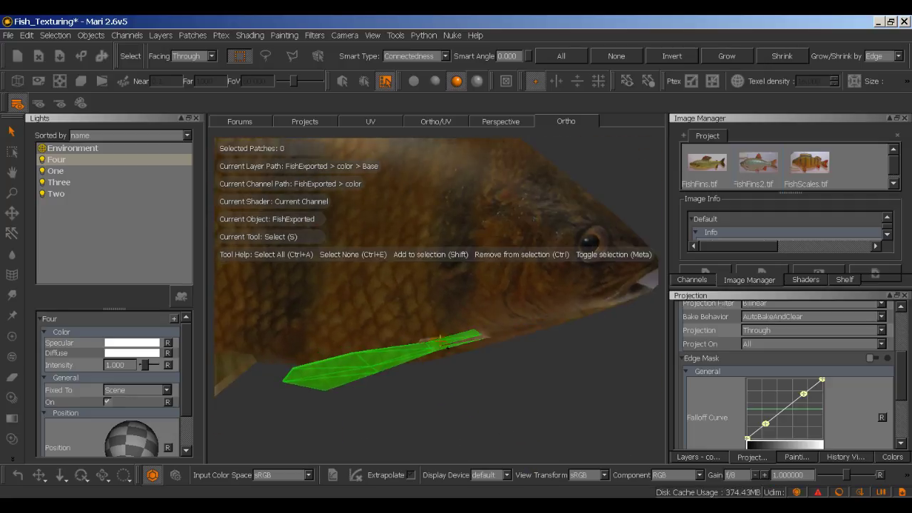
pyautogui.keyDown('alt'); pyautogui.moveTo(450, 345); pyautogui.dragTo(440, 364, button='right'); pyautogui.keyUp('alt')
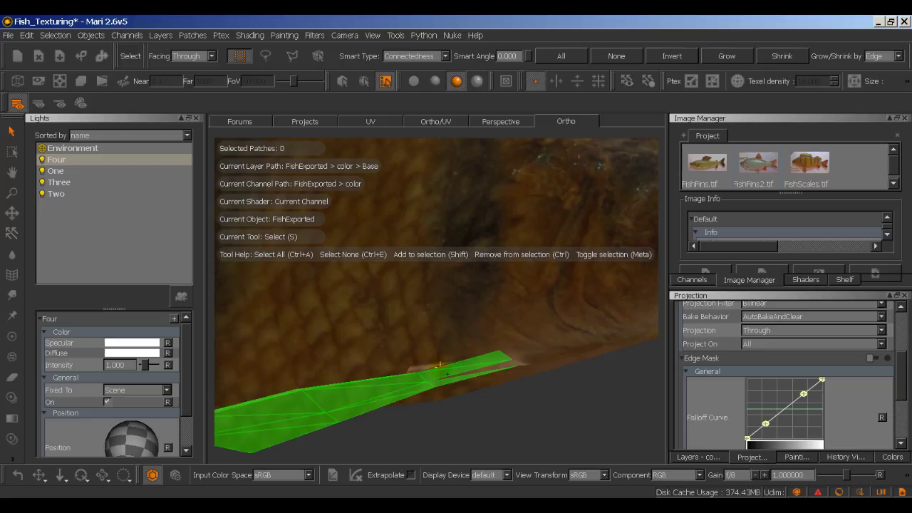
pyautogui.keyDown('shift'); pyautogui.click(425, 367); pyautogui.keyUp('shift')
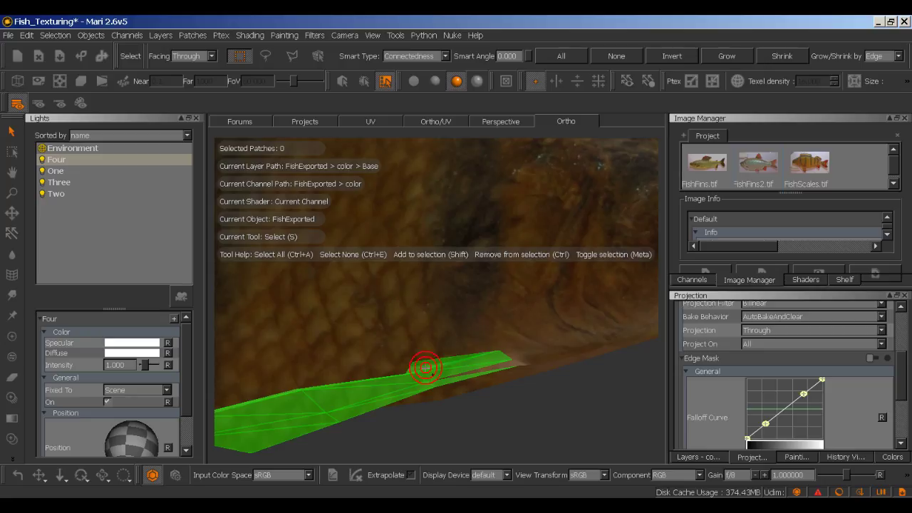
pyautogui.keyDown('shift'); pyautogui.click(465, 374); pyautogui.keyUp('shift')
pyautogui.keyDown('alt'); pyautogui.moveTo(519, 407); pyautogui.dragTo(430, 366); pyautogui.keyUp('alt')
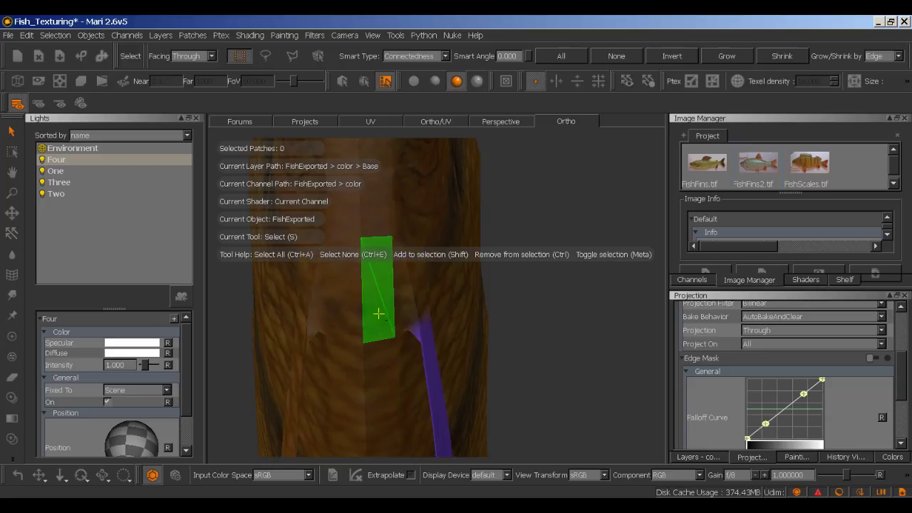
# Step: Undo extra selections and deselect stray slivers so only the lower fin faces remain
pyautogui.hotkey('ctrl', 'z')
pyautogui.hotkey('ctrl', 'z')
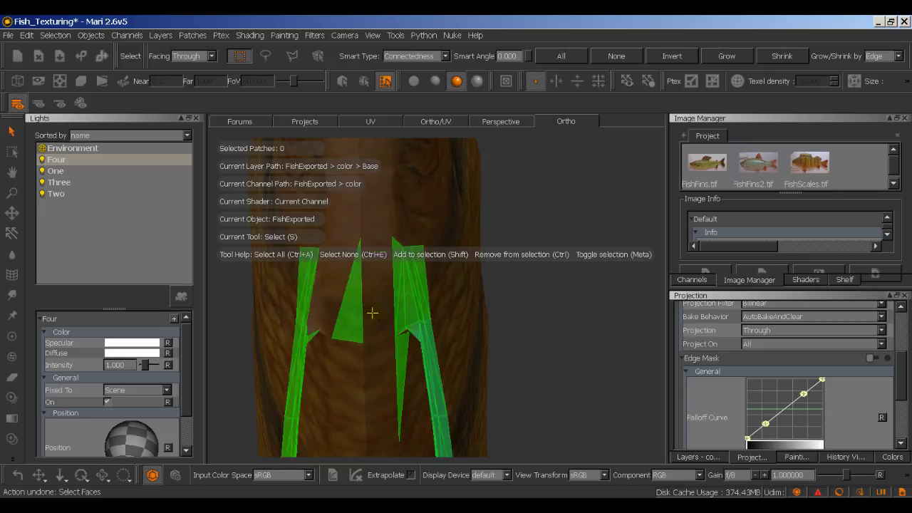
pyautogui.hotkey('ctrl', 'z')
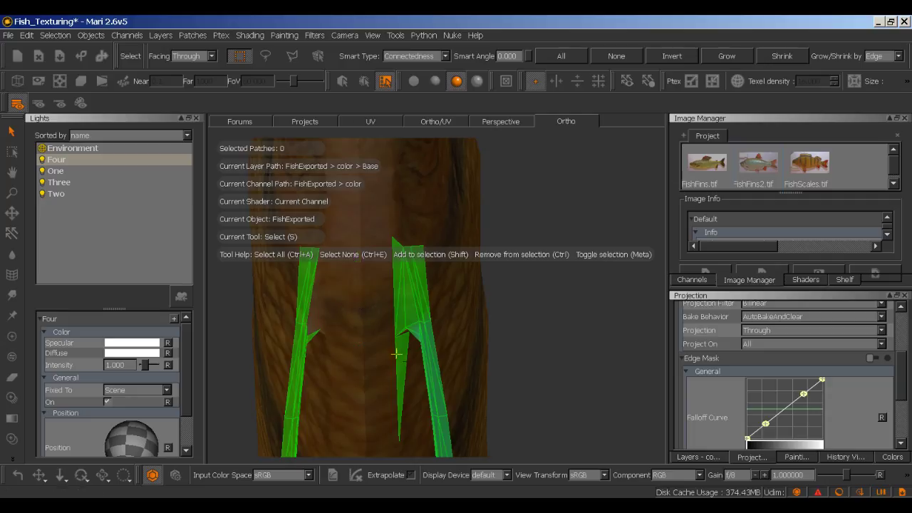
pyautogui.keyDown('ctrl'); pyautogui.click(398, 355); pyautogui.keyUp('ctrl')
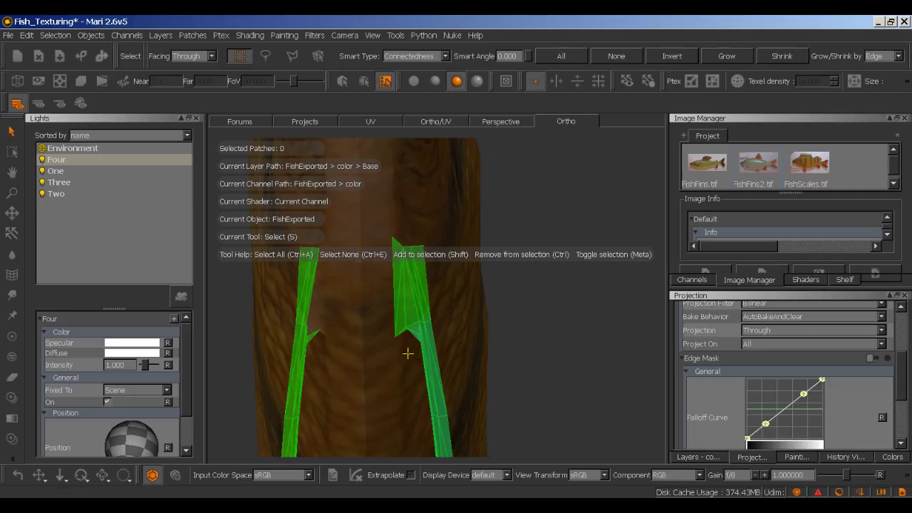
pyautogui.keyDown('ctrl'); pyautogui.click(393, 271); pyautogui.keyUp('ctrl')
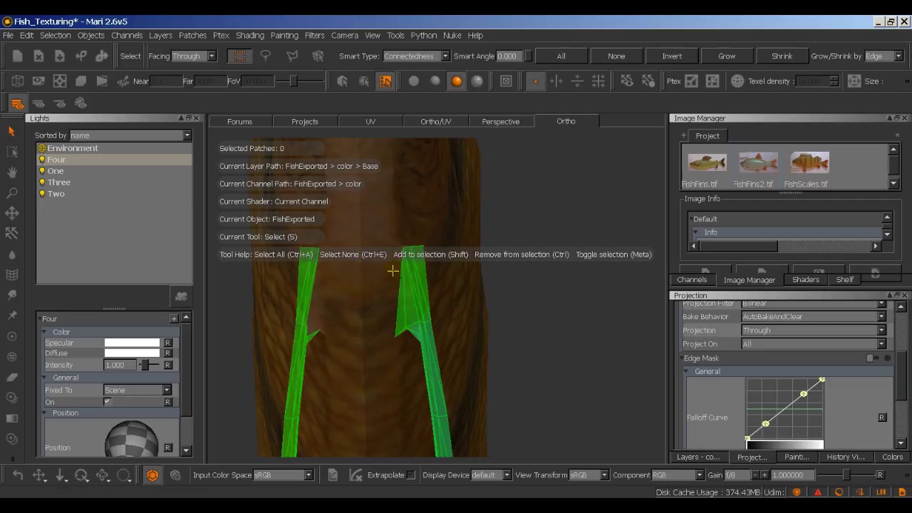
pyautogui.keyDown('ctrl'); pyautogui.click(400, 320); pyautogui.keyUp('ctrl')
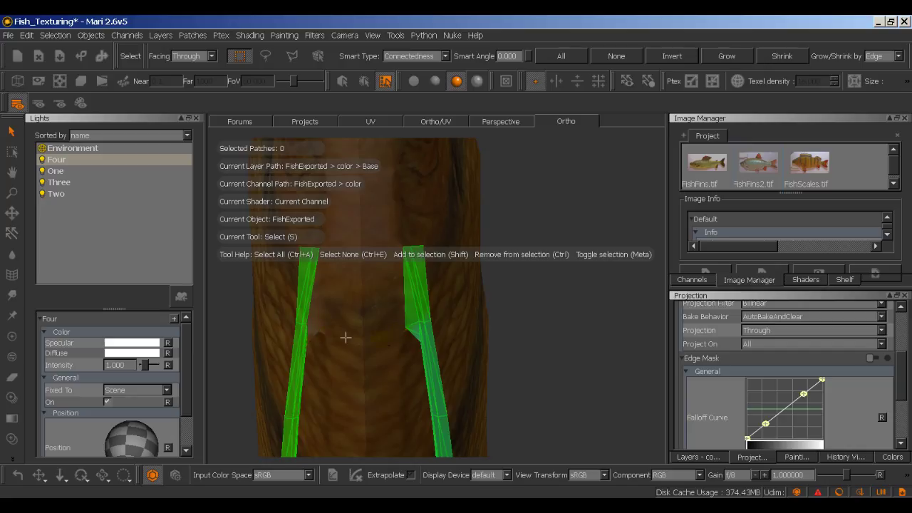
pyautogui.hotkey('ctrl', 'z')
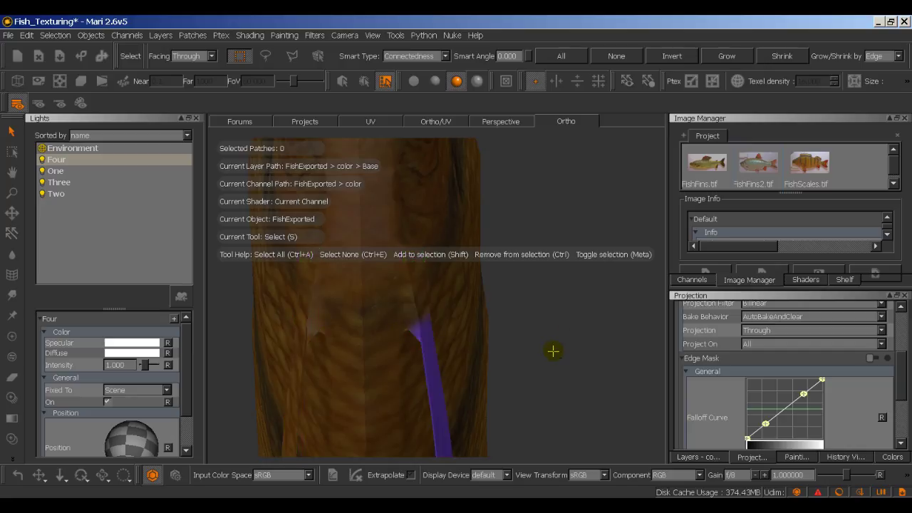
pyautogui.keyDown('alt'); pyautogui.moveTo(571, 336); pyautogui.dragTo(418, 387, button='right'); pyautogui.keyUp('alt')
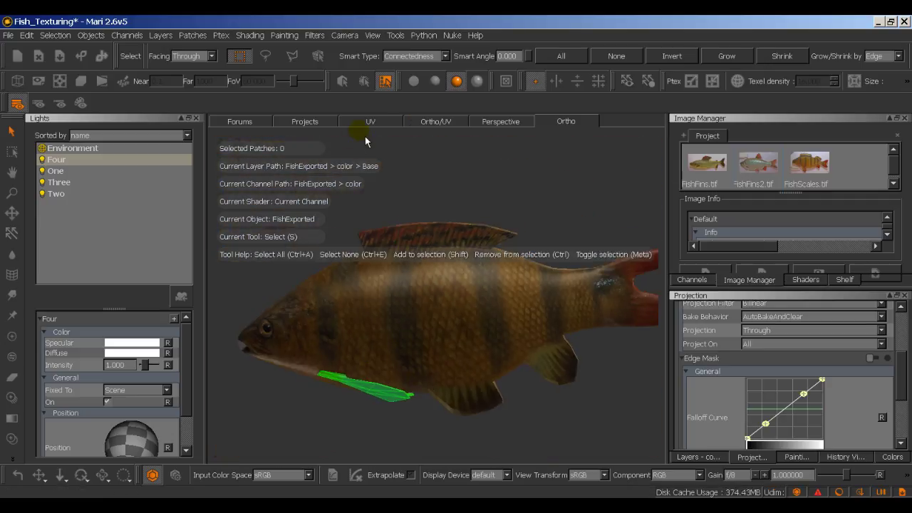
pyautogui.click(389, 128)
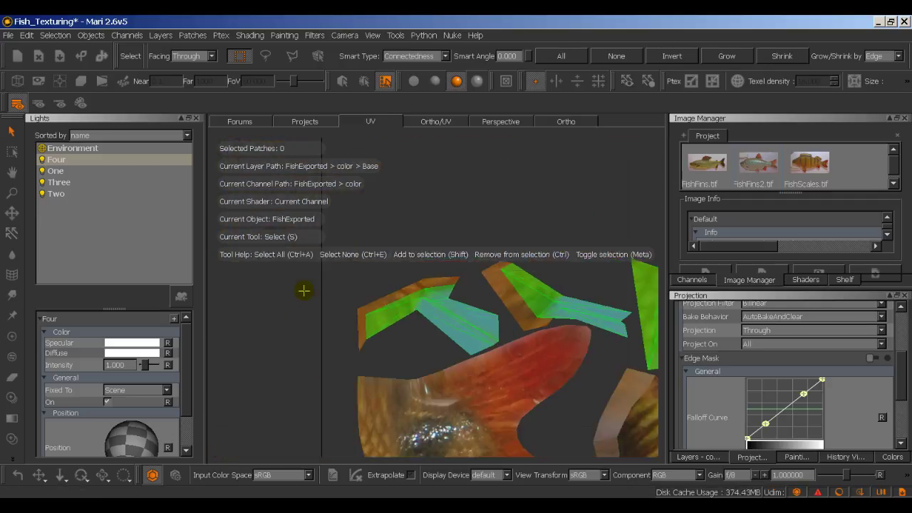
pyautogui.scroll(-3, 304, 290)
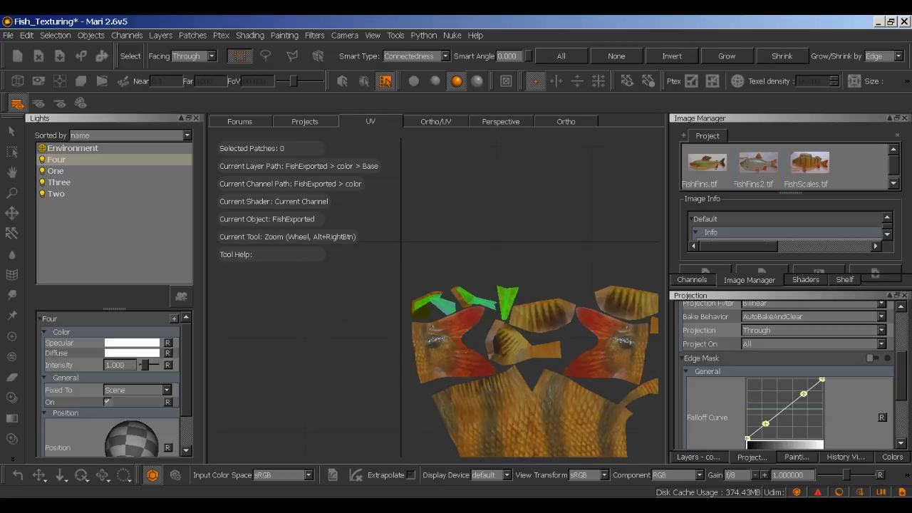
pyautogui.keyDown('alt'); pyautogui.moveTo(304, 290); pyautogui.dragTo(354, 299, button='middle'); pyautogui.keyUp('alt')
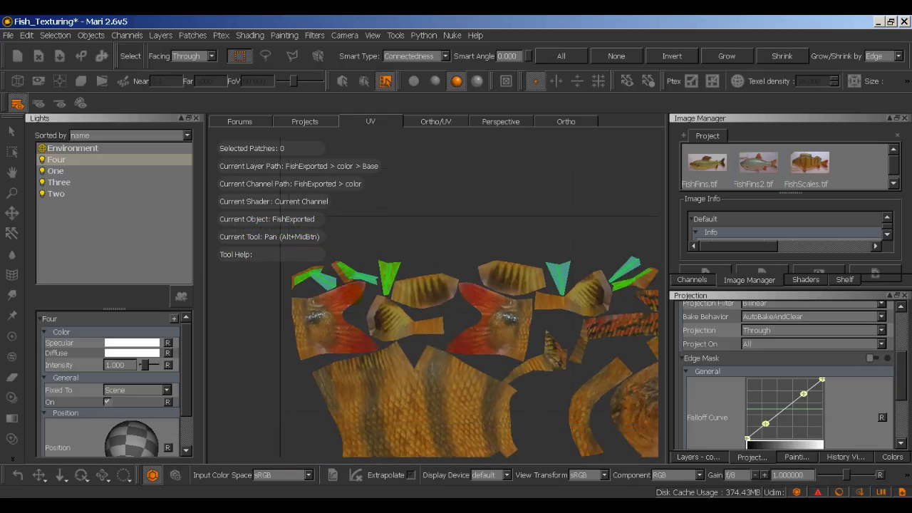
pyautogui.press('s')
pyautogui.click(563, 121)
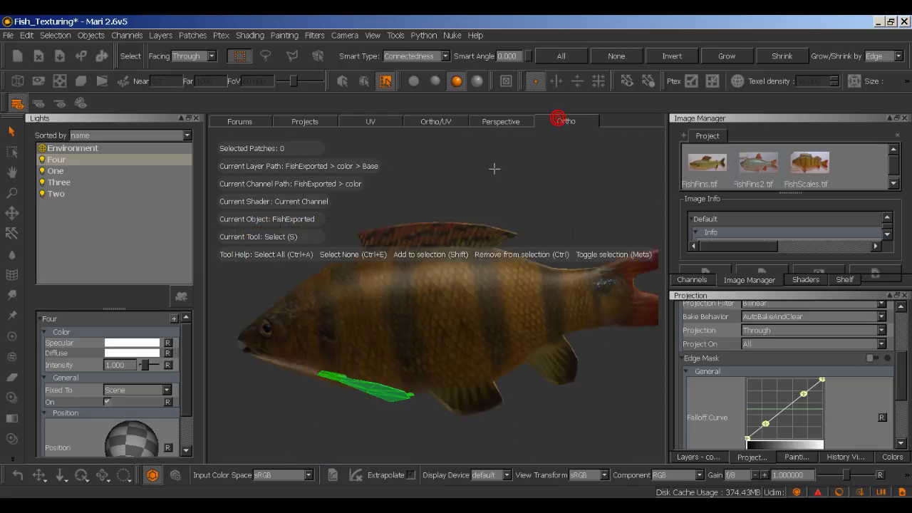
pyautogui.keyDown('alt'); pyautogui.moveTo(358, 383); pyautogui.dragTo(407, 332, button='middle'); pyautogui.keyUp('alt')
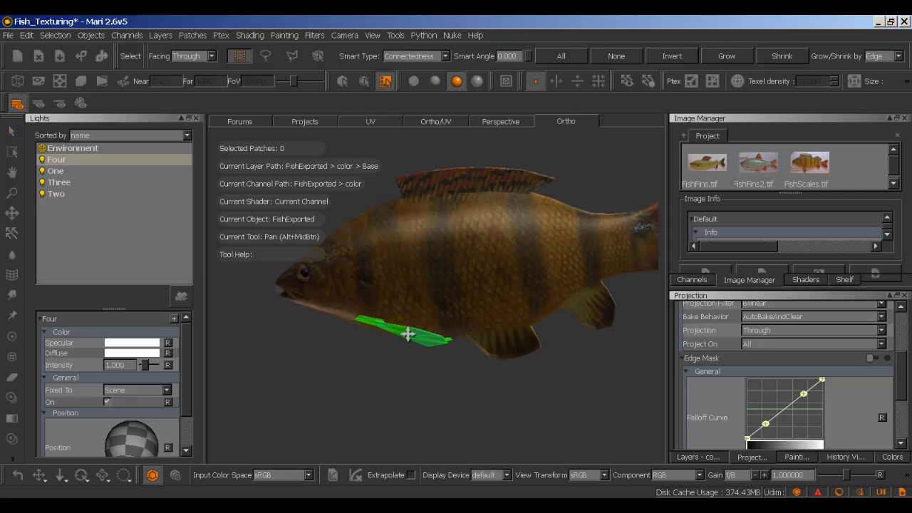
pyautogui.press('f')
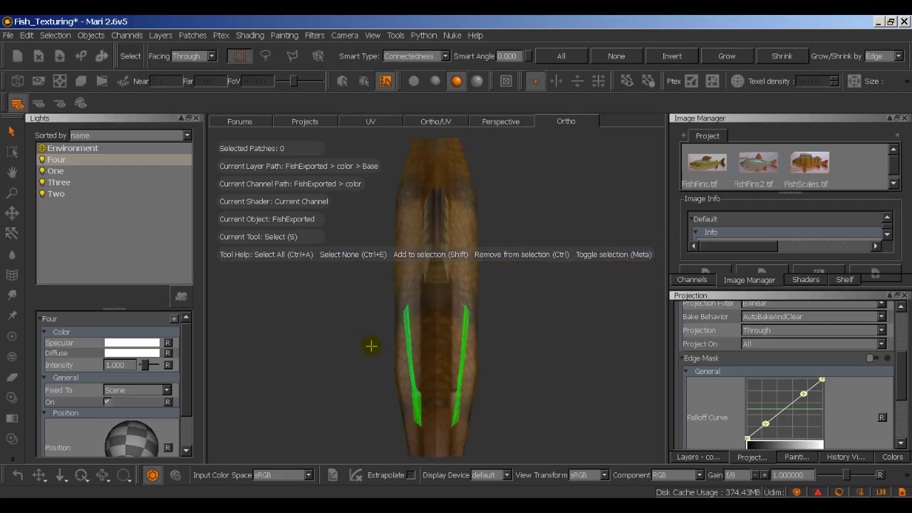
pyautogui.press('f')
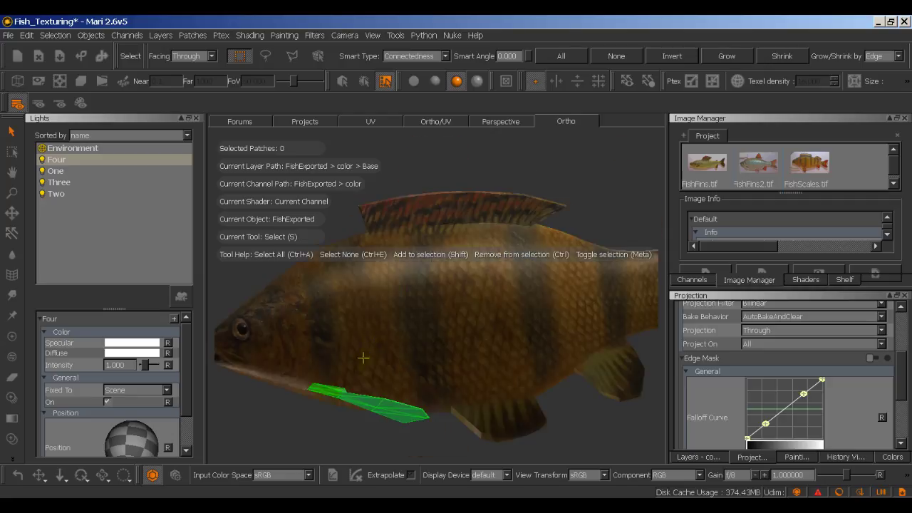
pyautogui.scroll(5, 338, 428)
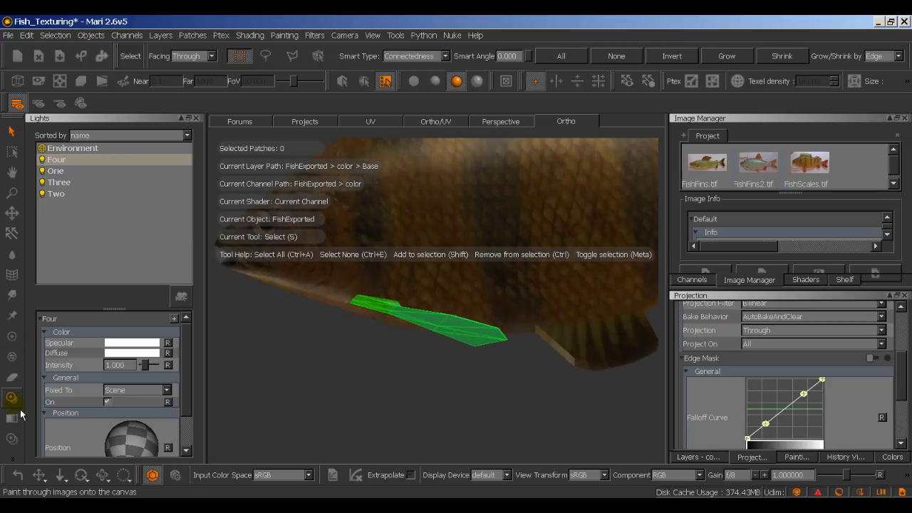
# Step: Choose Paint Through and set Project On to SelectedOnly, keeping Projection on Through
pyautogui.click(17, 403)
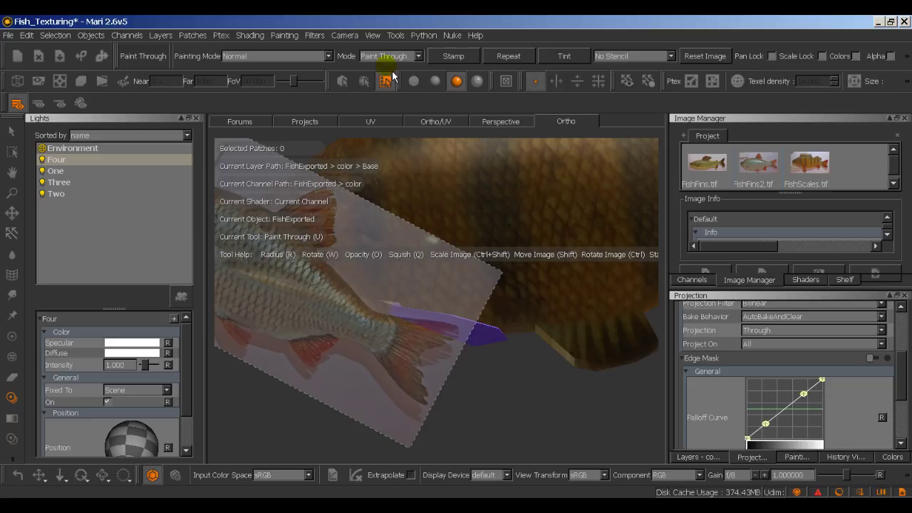
pyautogui.click(390, 57)
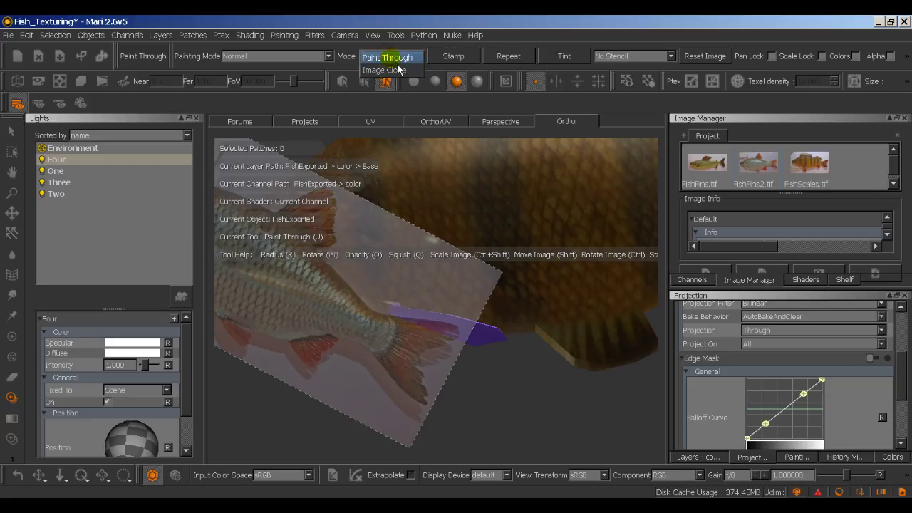
pyautogui.click(399, 58)
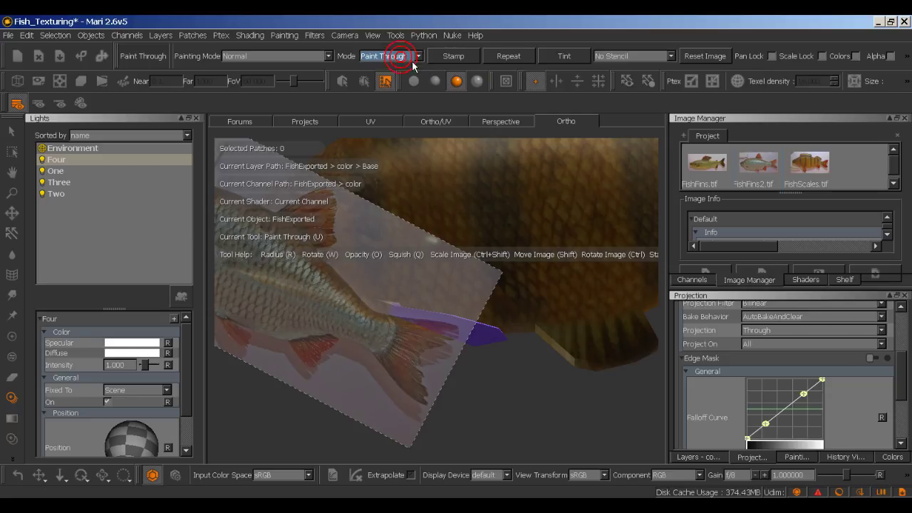
pyautogui.moveTo(908, 383)
pyautogui.mouseDown()
pyautogui.moveTo(907, 333)
pyautogui.moveTo(902, 350)
pyautogui.mouseUp()
pyautogui.click(778, 402)
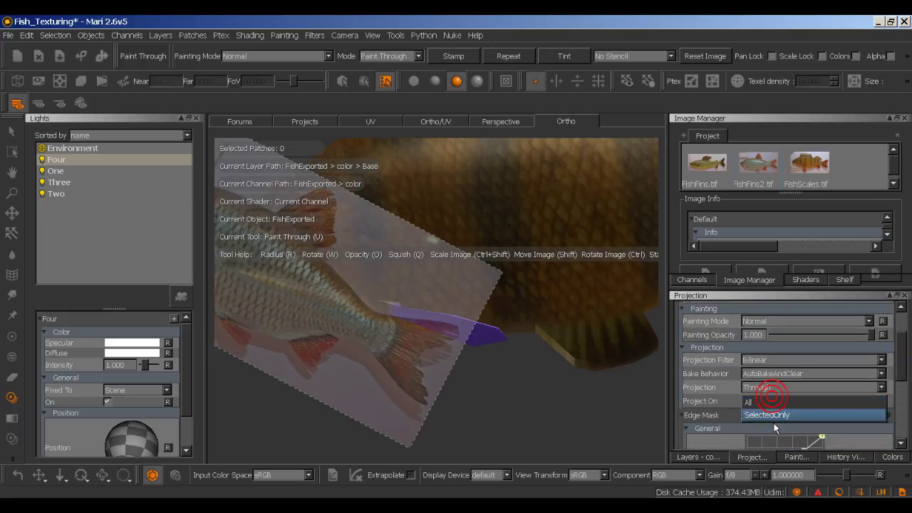
pyautogui.click(767, 416)
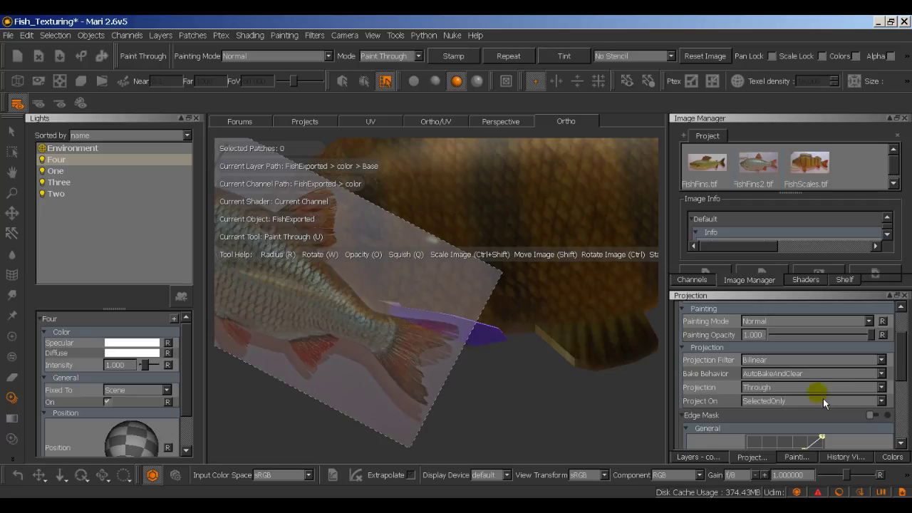
pyautogui.click(794, 389)
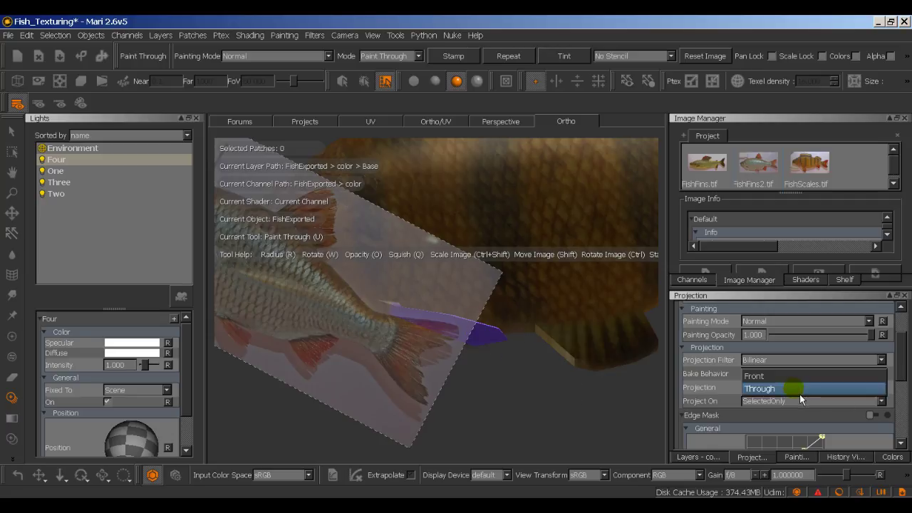
pyautogui.click(794, 388)
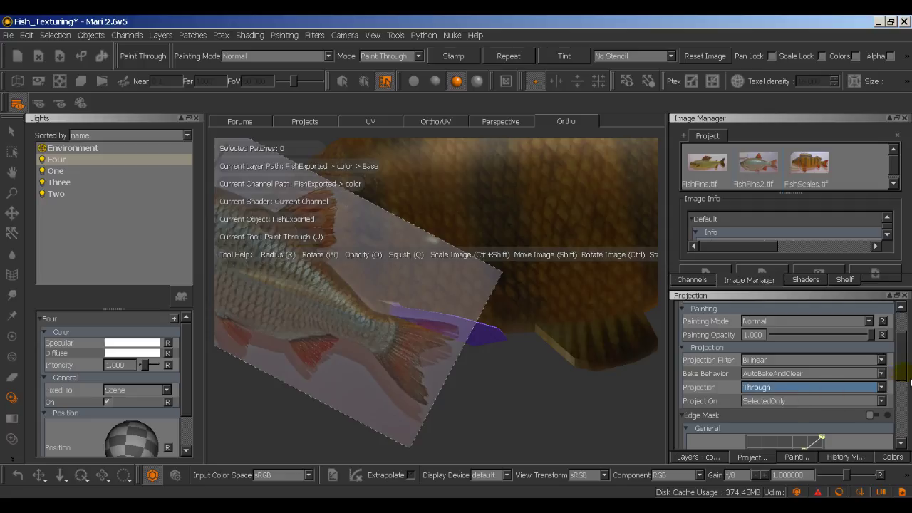
pyautogui.scroll(-5, 905, 378)
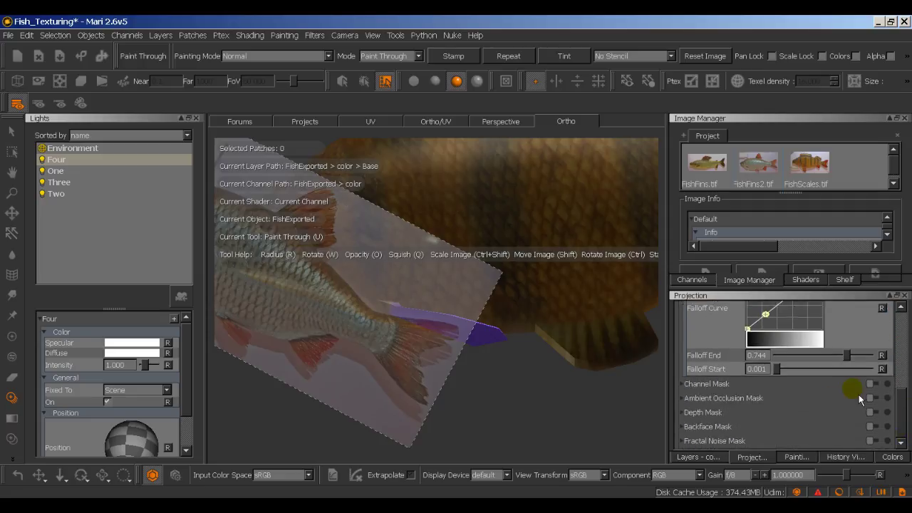
pyautogui.scroll(5, 905, 406)
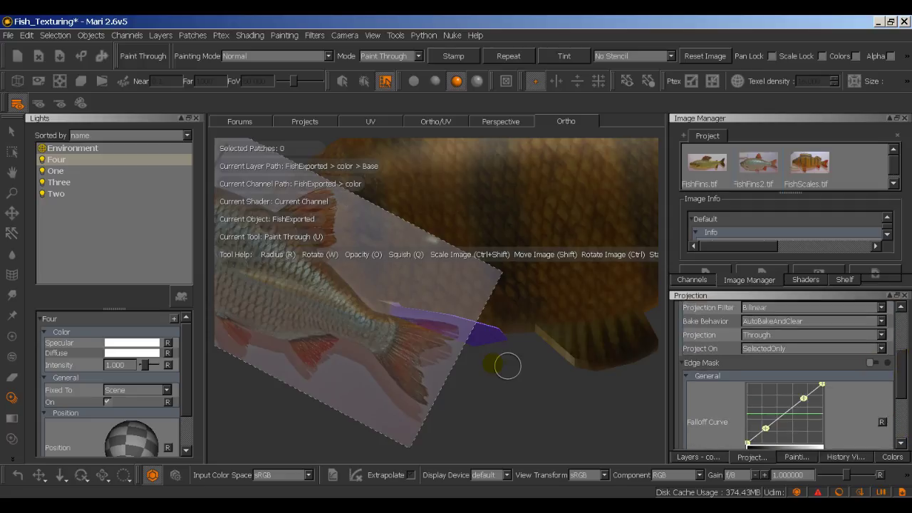
# Step: Shift and rotate the projected fin photo over the fish, then orbit to a side view
pyautogui.moveTo(434, 330)
pyautogui.keyDown('alt'); pyautogui.mouseDown(button='right')
pyautogui.moveTo(484, 363)
pyautogui.moveTo(434, 350)
pyautogui.moveTo(453, 355)
pyautogui.moveTo(448, 346)
pyautogui.mouseUp(button='right'); pyautogui.keyUp('alt')
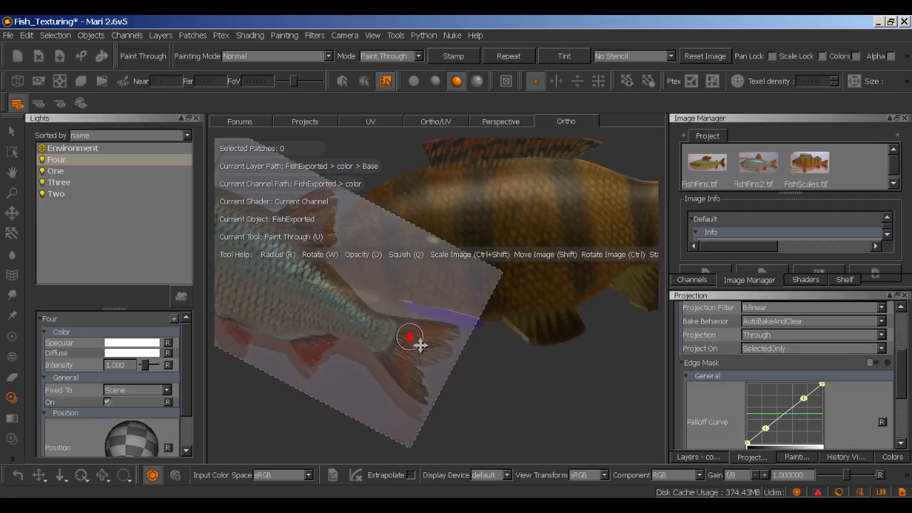
pyautogui.moveTo(421, 346)
pyautogui.keyDown('shift'); pyautogui.mouseDown()
pyautogui.moveTo(431, 330)
pyautogui.moveTo(421, 322)
pyautogui.moveTo(459, 334)
pyautogui.moveTo(450, 344)
pyautogui.moveTo(432, 332)
pyautogui.moveTo(456, 335)
pyautogui.moveTo(452, 346)
pyautogui.moveTo(432, 336)
pyautogui.moveTo(456, 350)
pyautogui.moveTo(446, 350)
pyautogui.mouseUp(); pyautogui.keyUp('shift')
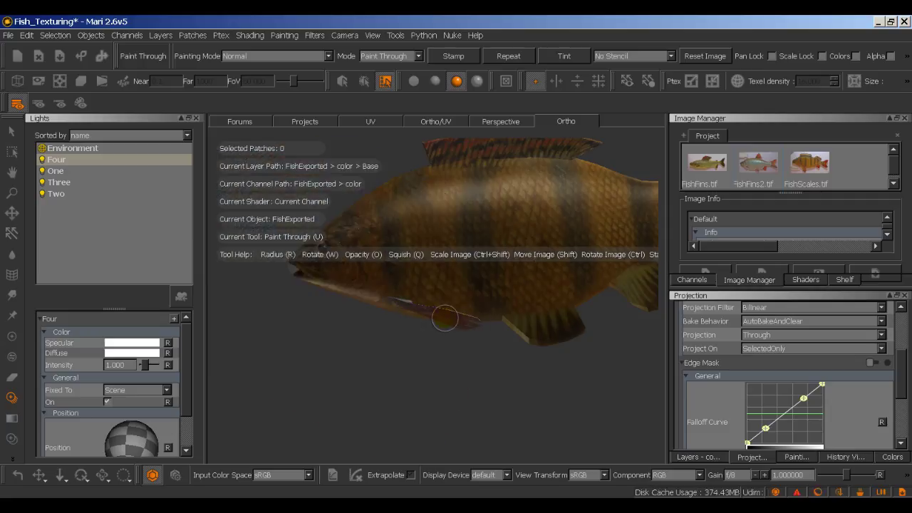
pyautogui.press('shift')
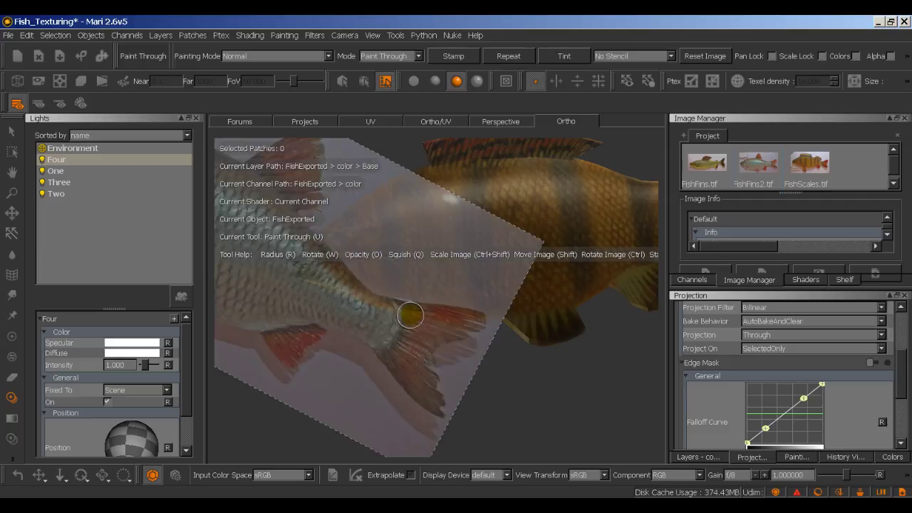
pyautogui.keyDown('shift'); pyautogui.moveTo(424, 321); pyautogui.dragTo(430, 322); pyautogui.keyUp('shift')
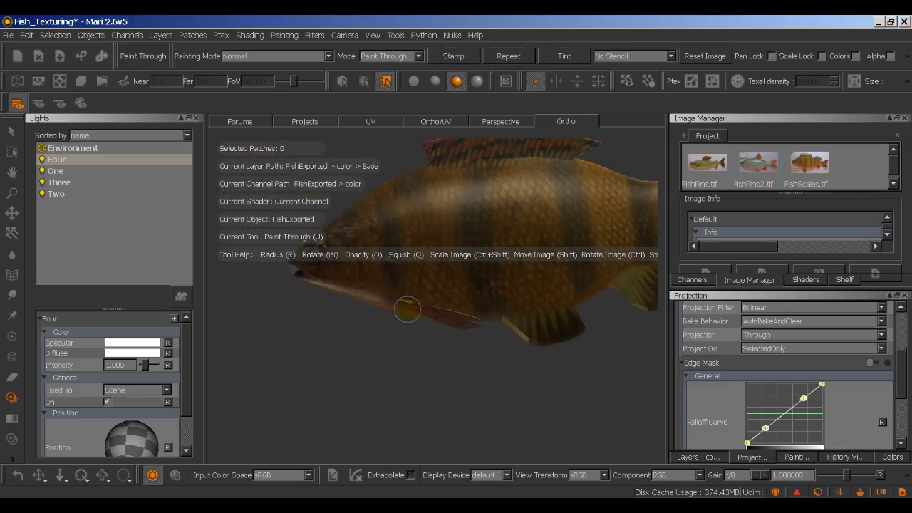
pyautogui.keyDown('shift'); pyautogui.moveTo(419, 313); pyautogui.dragTo(457, 351); pyautogui.keyUp('shift')
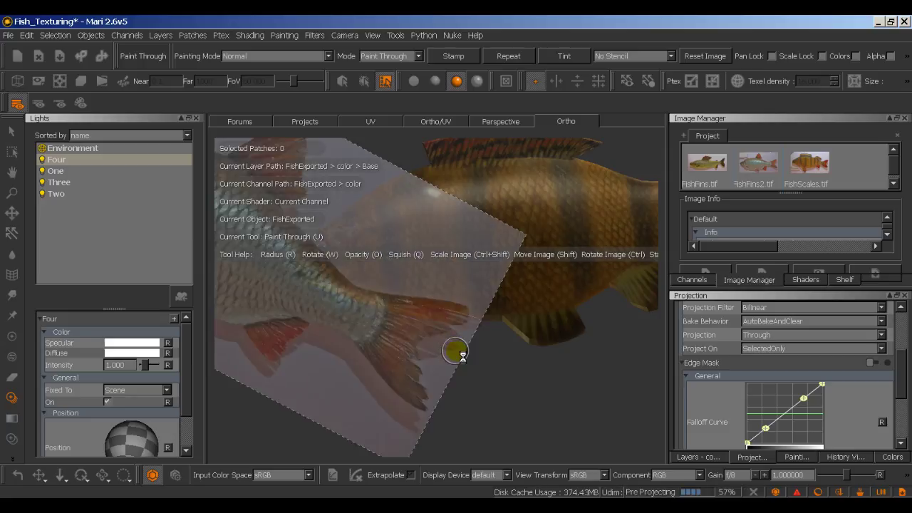
pyautogui.press('alt')
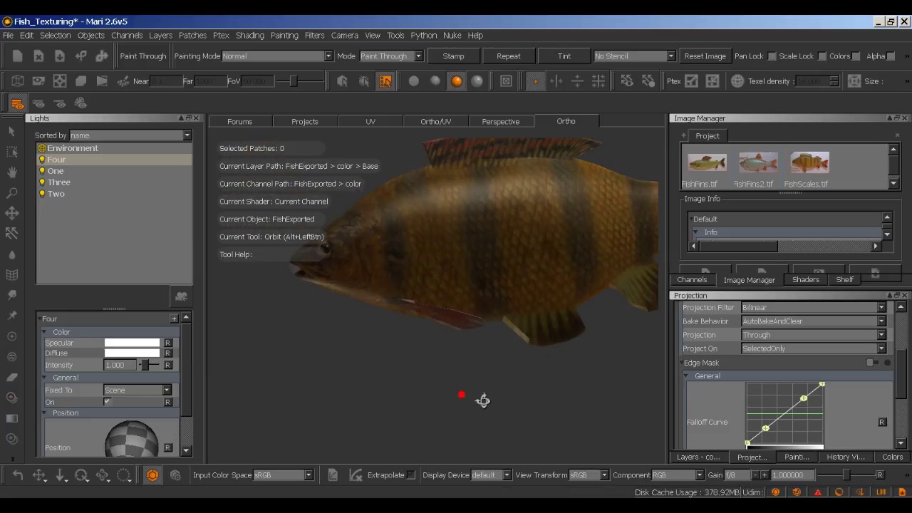
pyautogui.keyDown('alt'); pyautogui.moveTo(483, 400); pyautogui.dragTo(398, 405); pyautogui.keyUp('alt')
pyautogui.keyDown('alt'); pyautogui.moveTo(499, 387); pyautogui.dragTo(496, 397, button='right'); pyautogui.keyUp('alt')
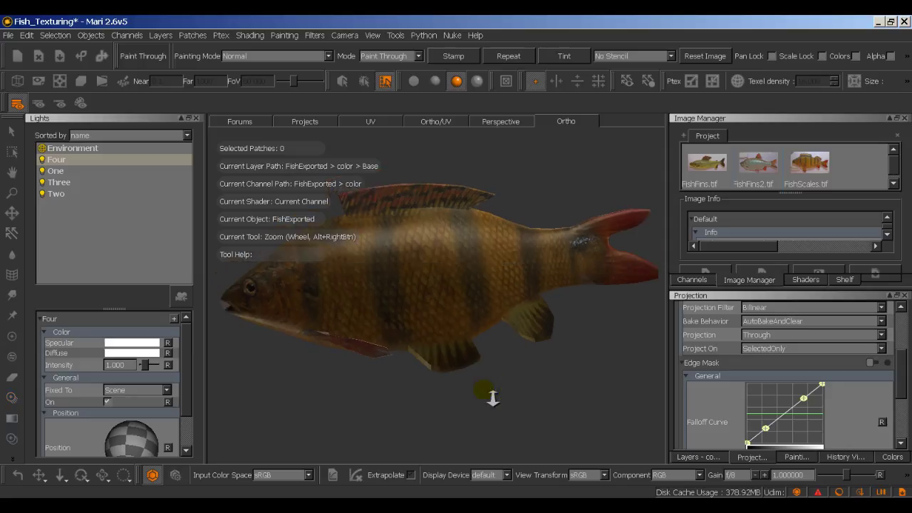
# Step: Pick the Paint tool and add a new layer above Base in the color channel
pyautogui.press('u')
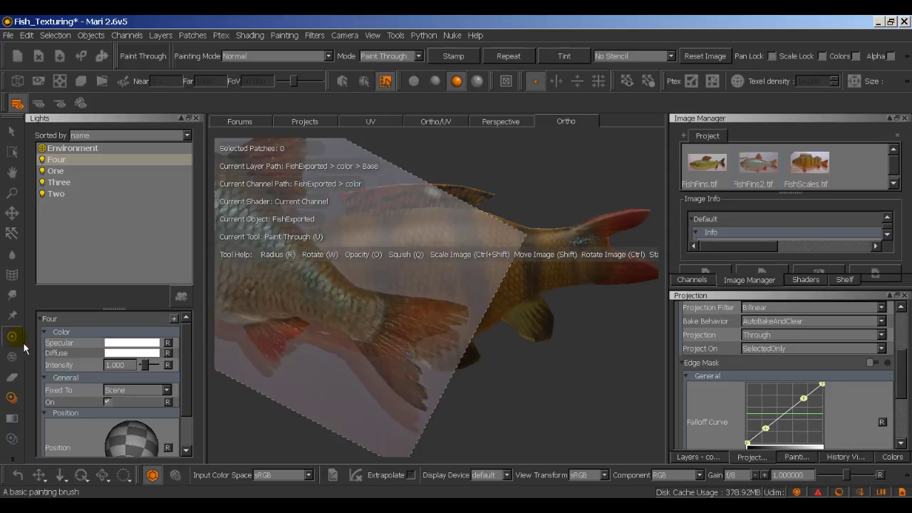
pyautogui.click(11, 335)
pyautogui.click(702, 457)
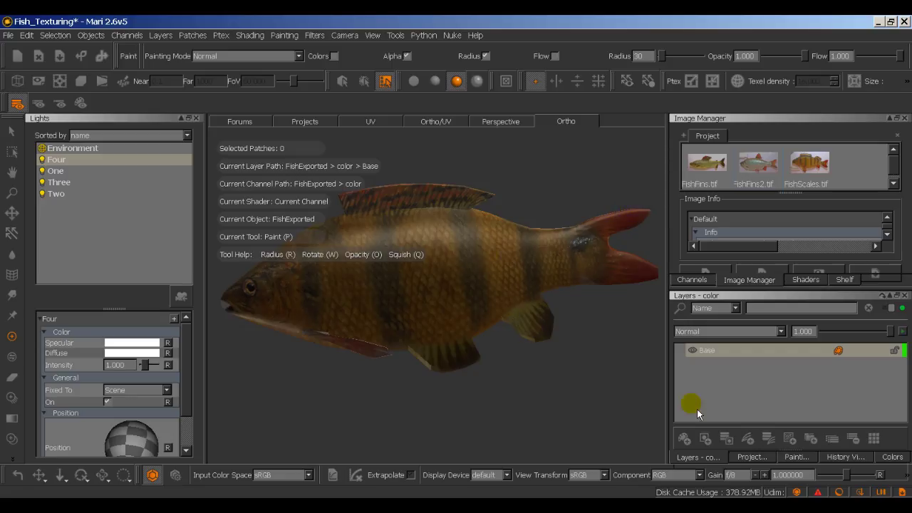
pyautogui.click(704, 440)
# Step: Set the foreground colour to a saturated bright orange
pyautogui.click(891, 457)
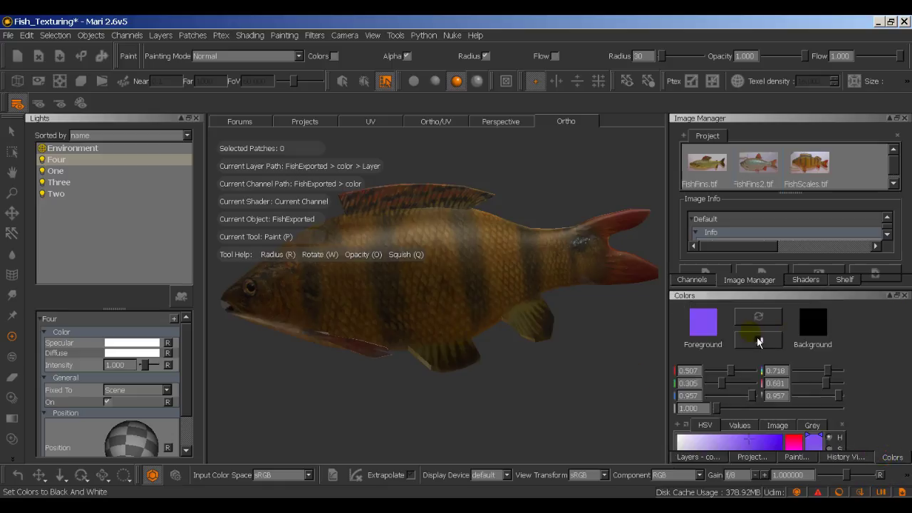
pyautogui.click(717, 329)
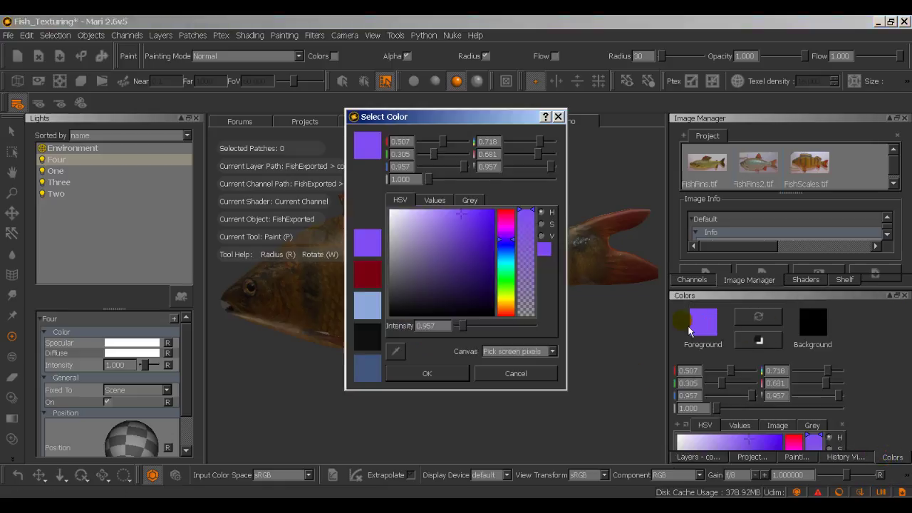
pyautogui.moveTo(506, 243); pyautogui.dragTo(512, 315)
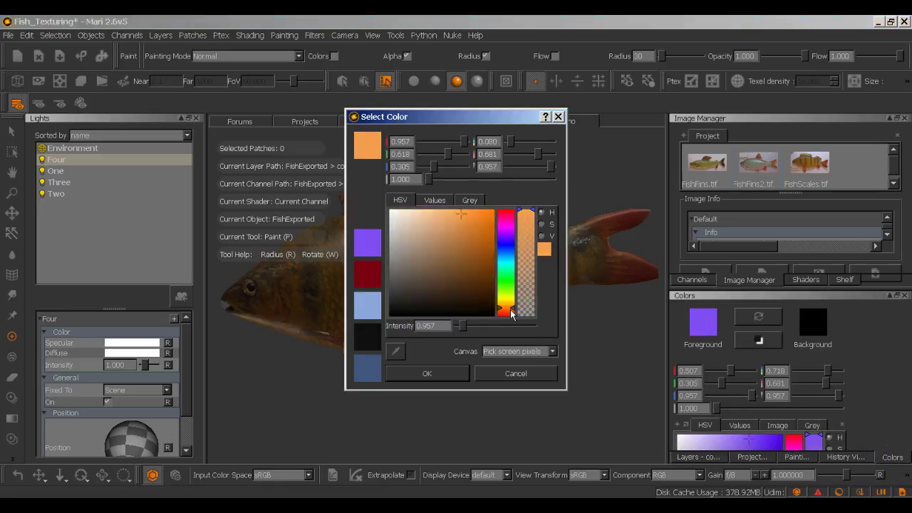
pyautogui.moveTo(489, 221)
pyautogui.mouseDown()
pyautogui.moveTo(485, 210)
pyautogui.moveTo(496, 219)
pyautogui.mouseUp()
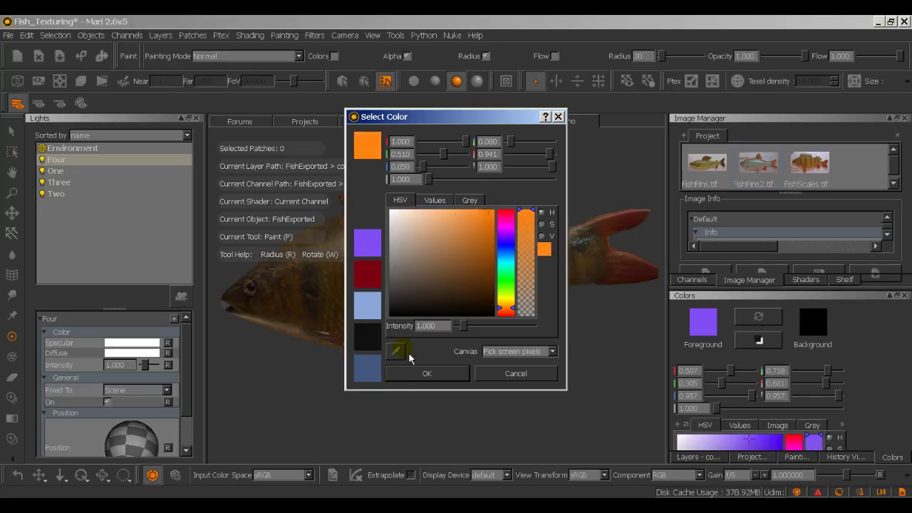
pyautogui.click(404, 377)
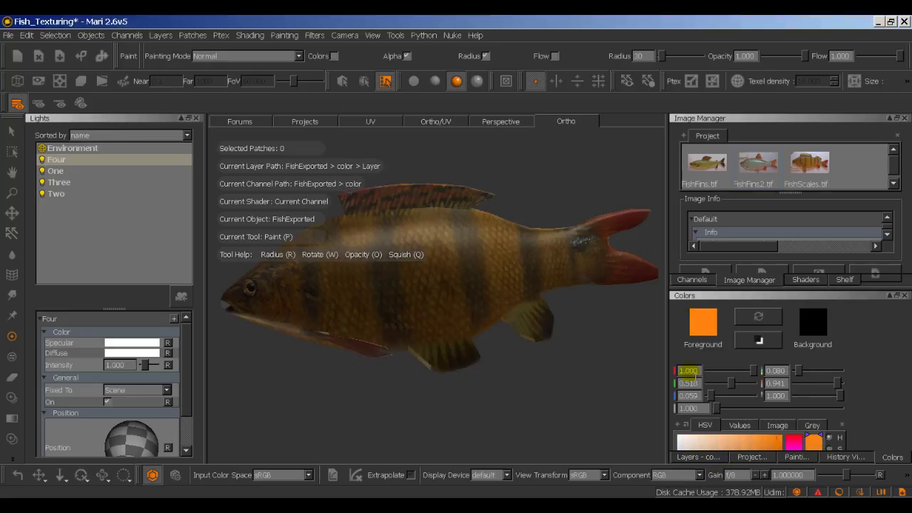
# Step: Rename the new layer to 'Orange'
pyautogui.click(705, 458)
pyautogui.click(709, 350)
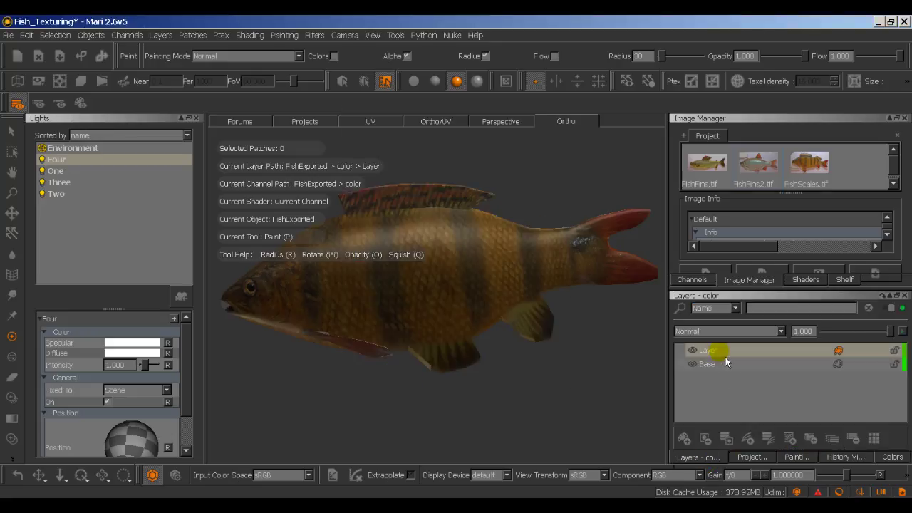
pyautogui.doubleClick(713, 352)
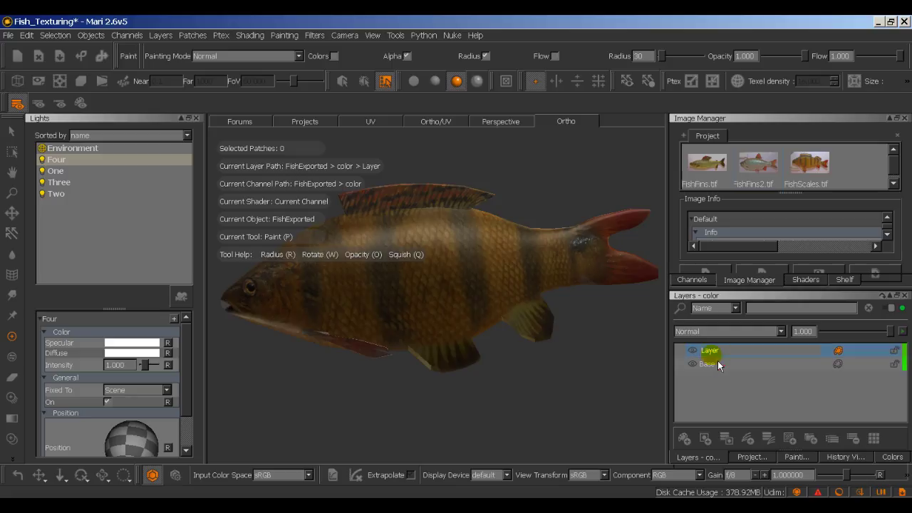
pyautogui.write('Orange')
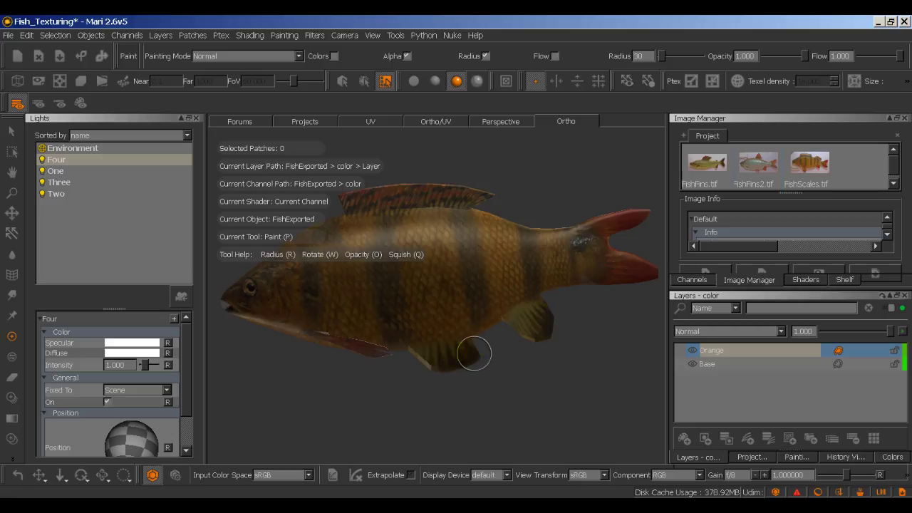
pyautogui.click(12, 131)
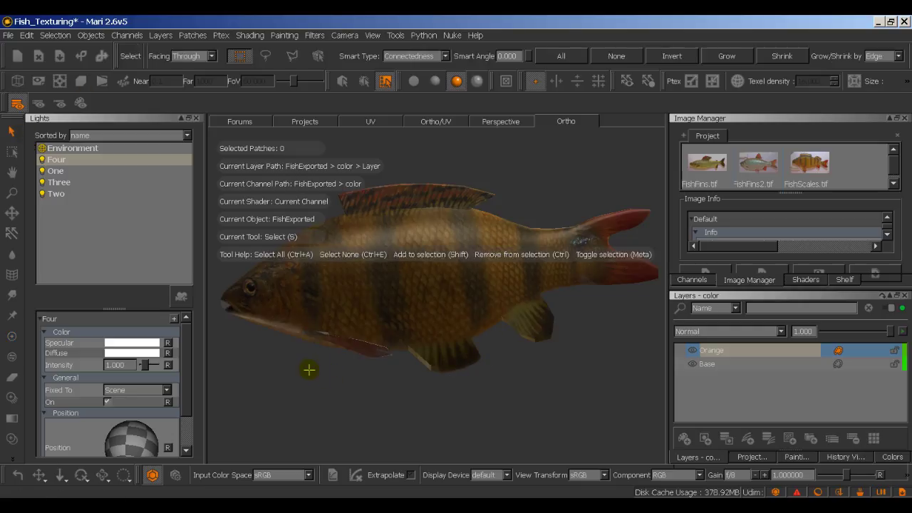
# Step: Set Project On back to All in the projection settings
pyautogui.click(752, 457)
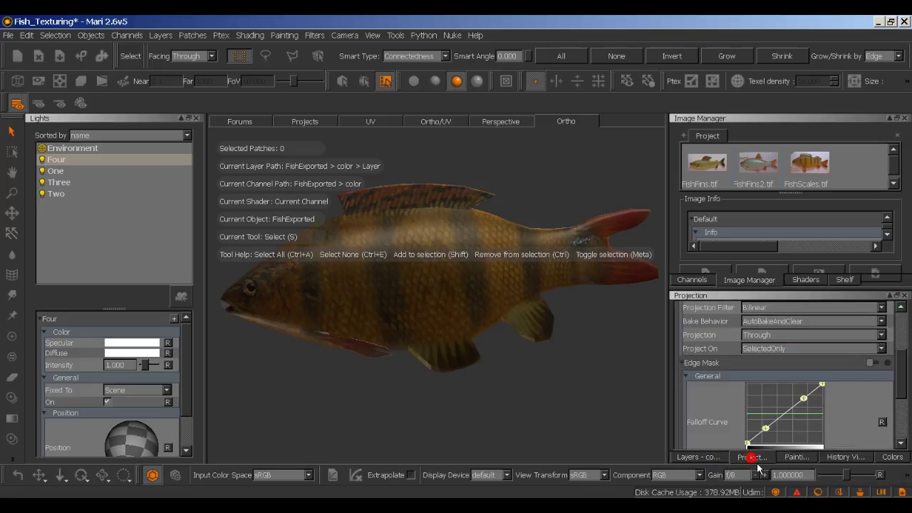
pyautogui.click(781, 349)
pyautogui.click(778, 343)
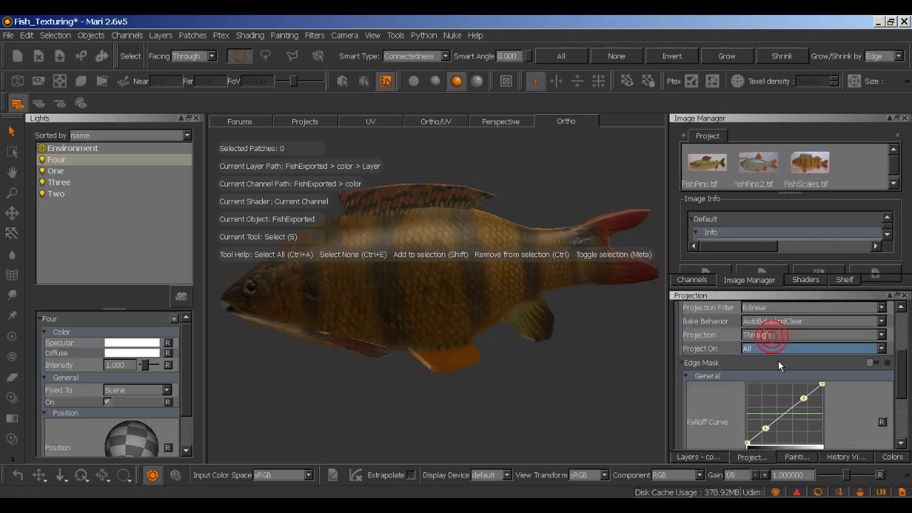
# Step: Paint the fish's lower fins orange on the Orange layer, then hide the layer to compare
pyautogui.click(717, 460)
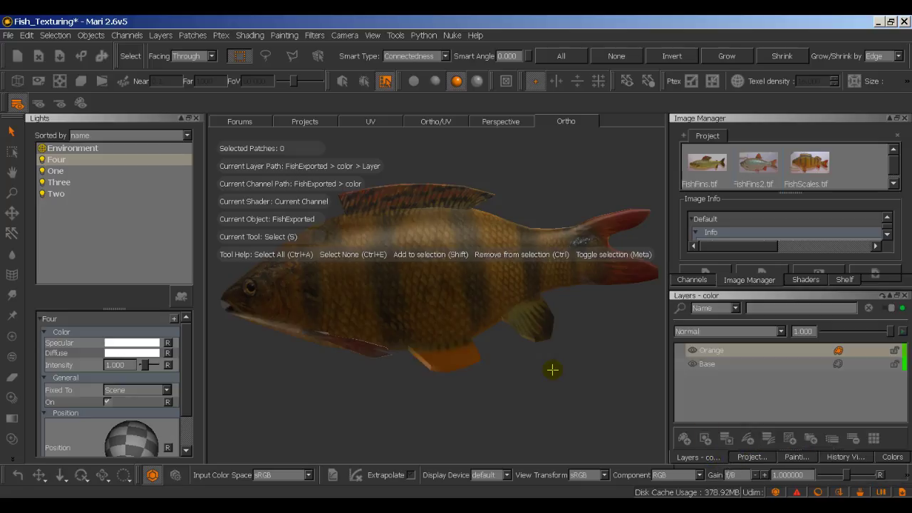
pyautogui.click(13, 334)
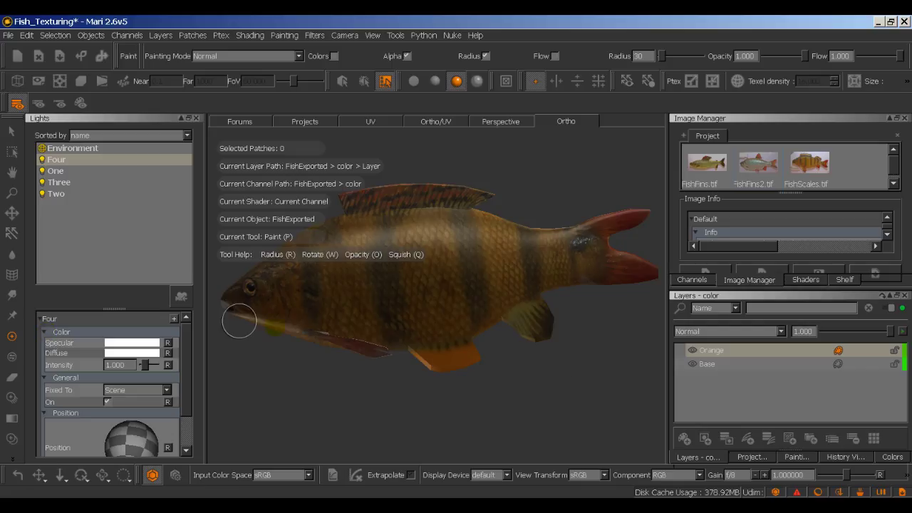
pyautogui.moveTo(552, 337)
pyautogui.mouseDown()
pyautogui.moveTo(523, 332)
pyautogui.moveTo(553, 312)
pyautogui.moveTo(516, 325)
pyautogui.moveTo(540, 314)
pyautogui.moveTo(554, 321)
pyautogui.moveTo(536, 344)
pyautogui.moveTo(410, 361)
pyautogui.moveTo(475, 350)
pyautogui.moveTo(517, 318)
pyautogui.mouseUp()
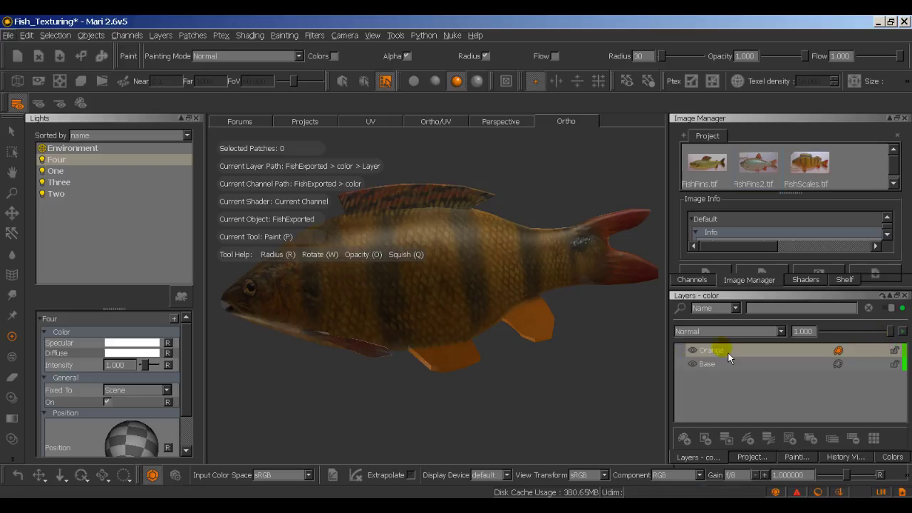
pyautogui.click(700, 356)
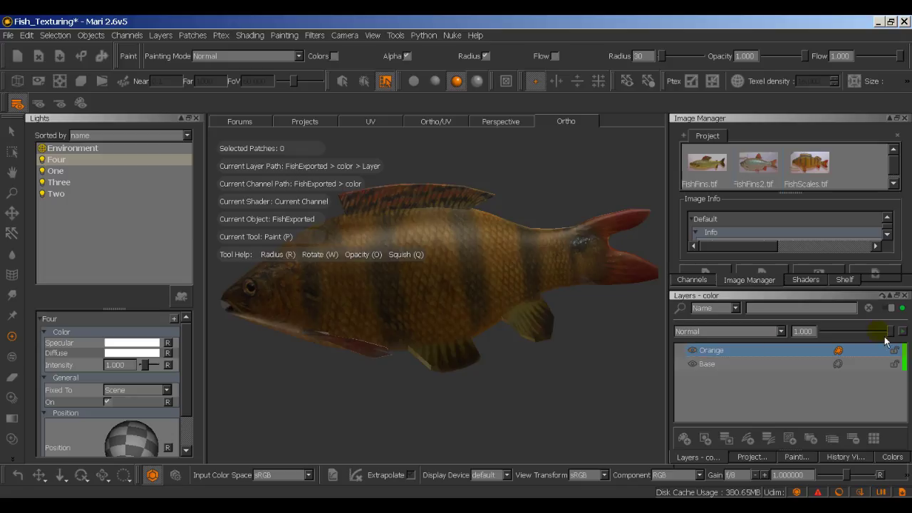
# Step: Set the Orange layer to Color blend mode at about 0.605 opacity, toggling its visibility to compare
pyautogui.moveTo(886, 337)
pyautogui.mouseDown()
pyautogui.moveTo(843, 340)
pyautogui.moveTo(900, 340)
pyautogui.mouseUp()
pyautogui.click(781, 331)
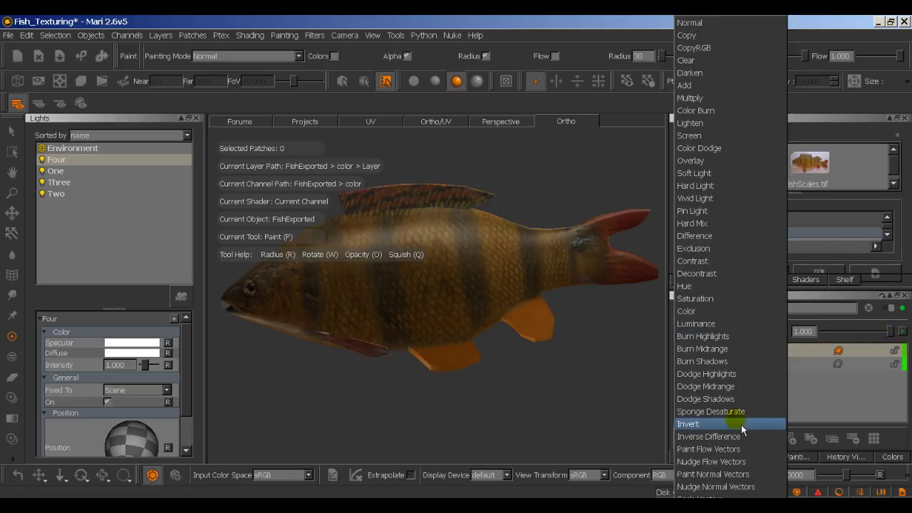
pyautogui.click(721, 291)
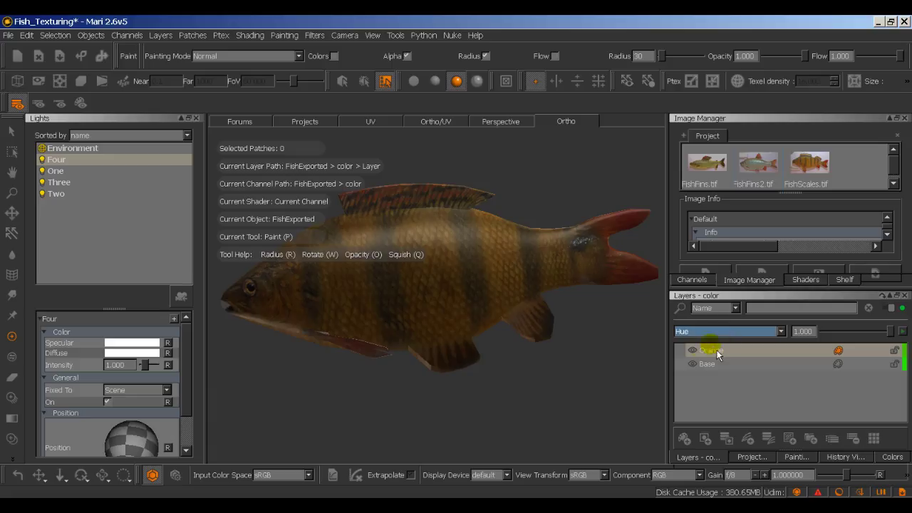
pyautogui.click(782, 333)
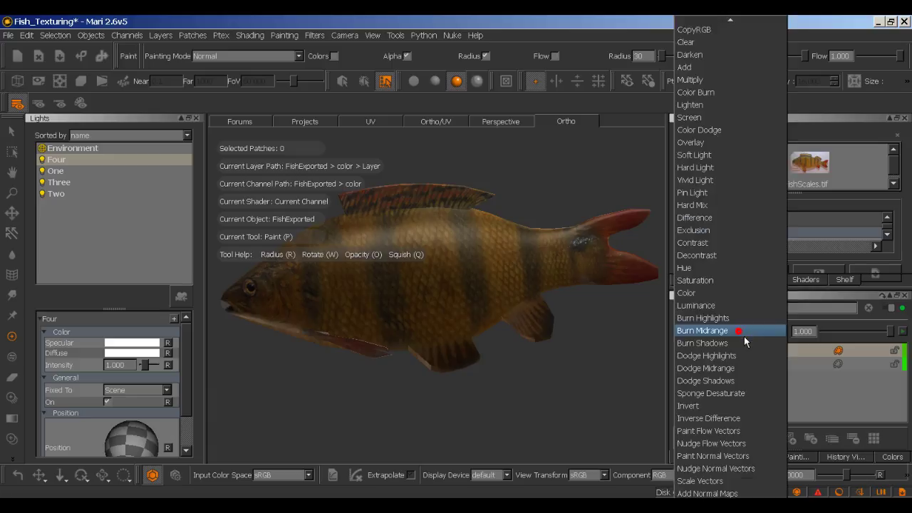
pyautogui.press('Escape')
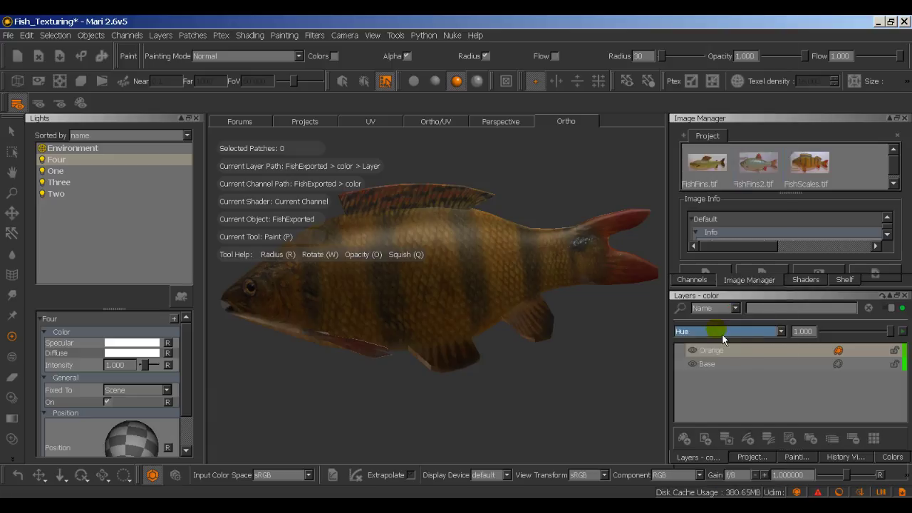
pyautogui.click(722, 332)
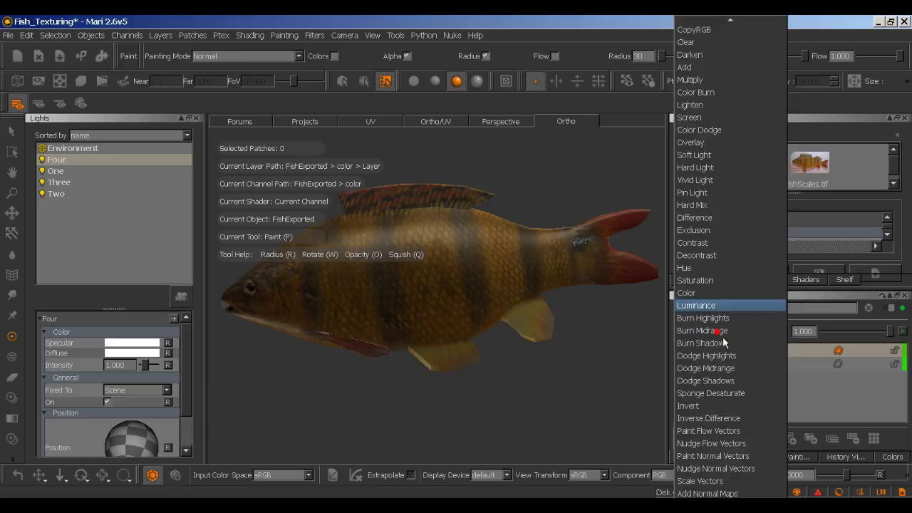
pyautogui.click(717, 297)
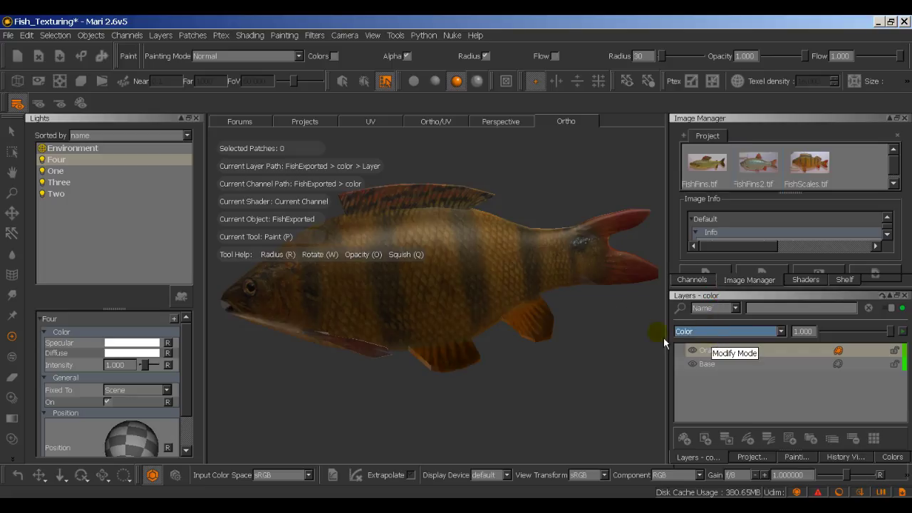
pyautogui.moveTo(891, 336); pyautogui.dragTo(876, 340)
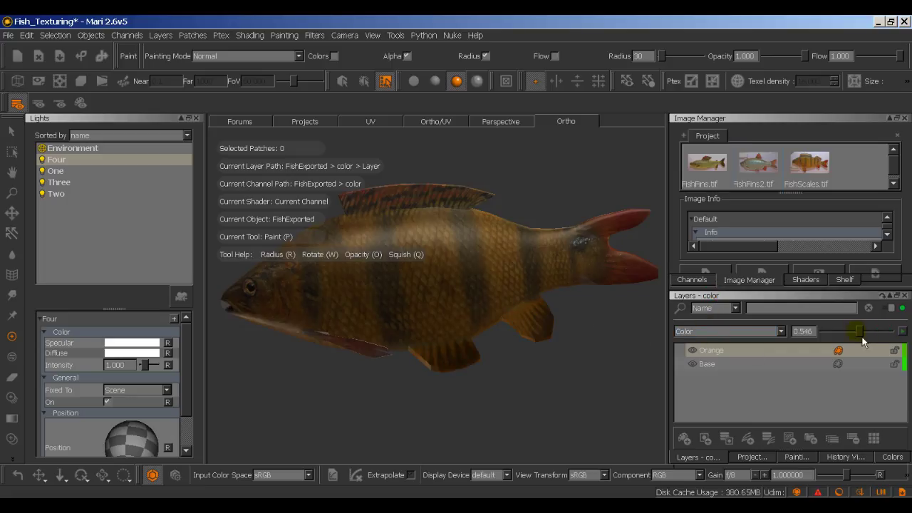
pyautogui.click(695, 355)
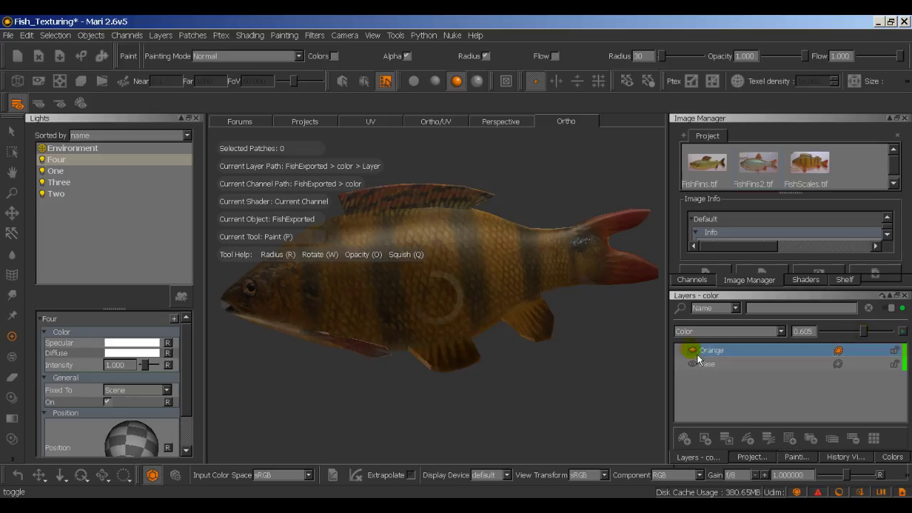
pyautogui.click(697, 358)
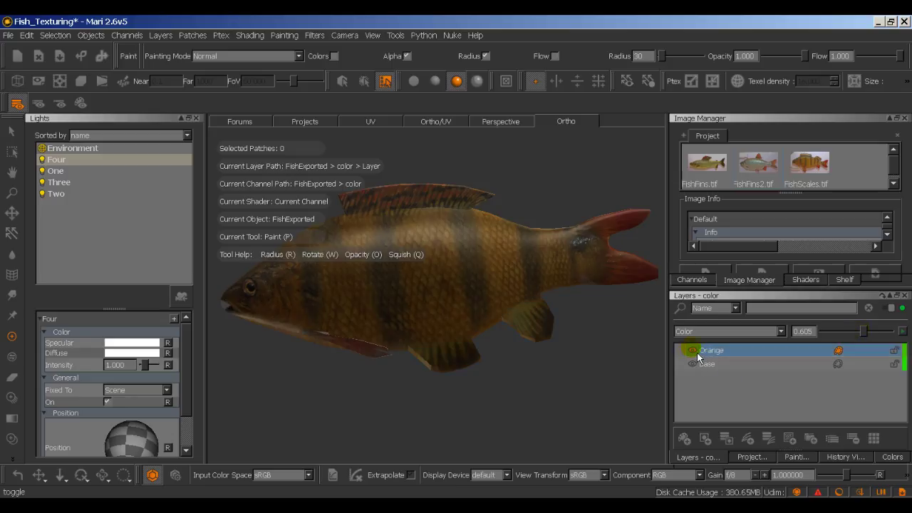
pyautogui.click(692, 350)
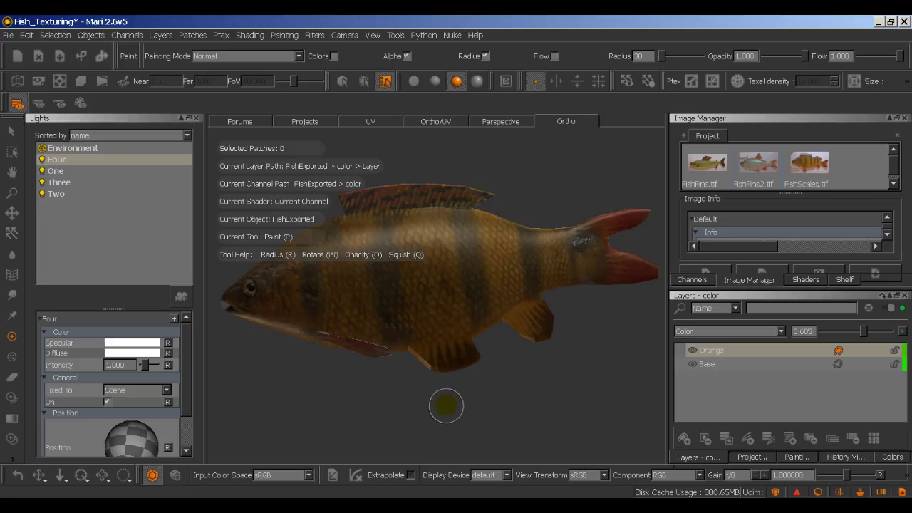
# Step: Remove the stray paint dab, then orbit and zoom close on the fish's head and open mouth
pyautogui.click(582, 385)
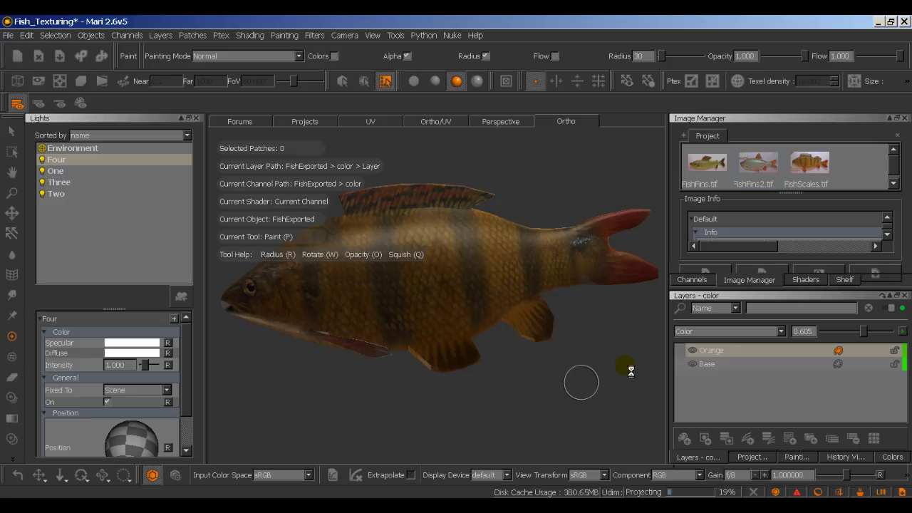
pyautogui.click(546, 366)
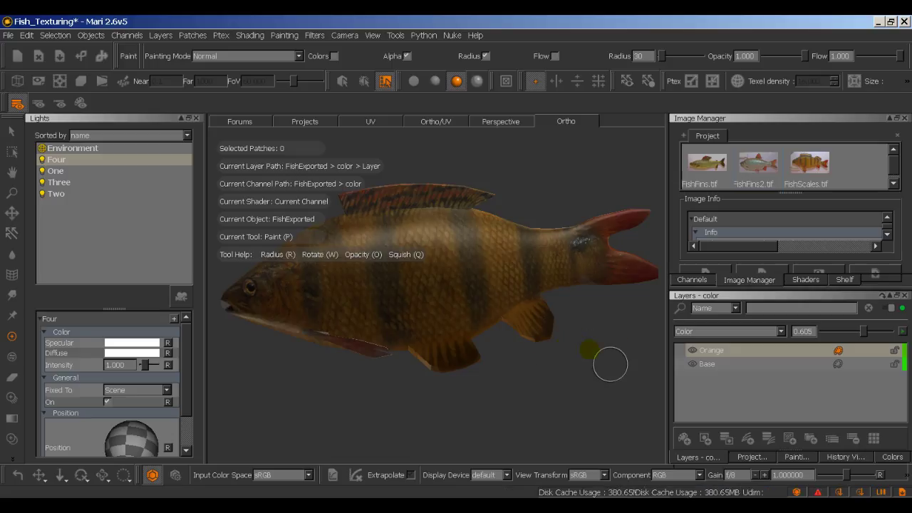
pyautogui.press('b')
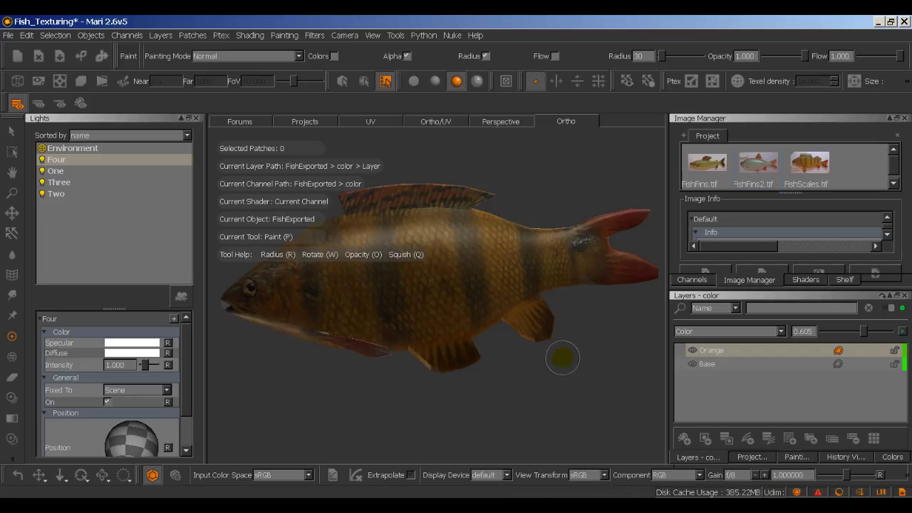
pyautogui.keyDown('alt'); pyautogui.moveTo(562, 356); pyautogui.dragTo(430, 383); pyautogui.keyUp('alt')
pyautogui.scroll(8, 404, 339)
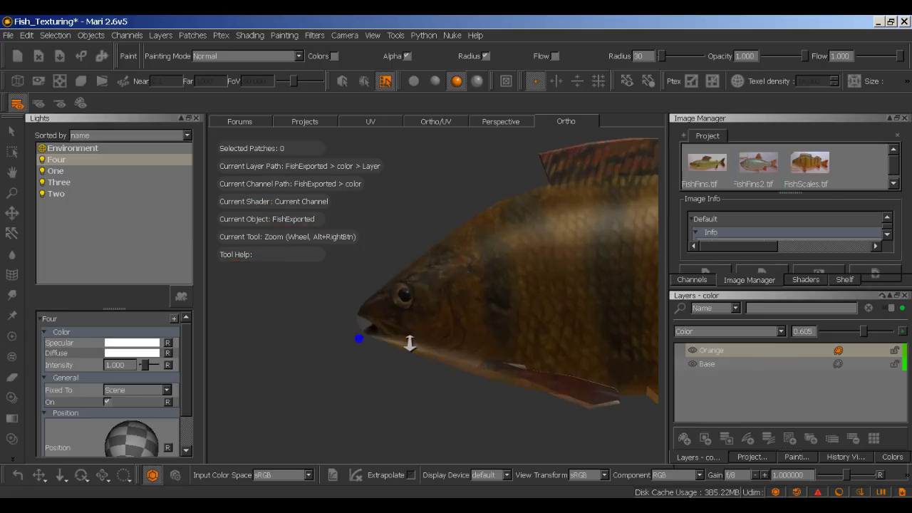
pyautogui.scroll(2, 428, 306)
pyautogui.scroll(-2, 438, 320)
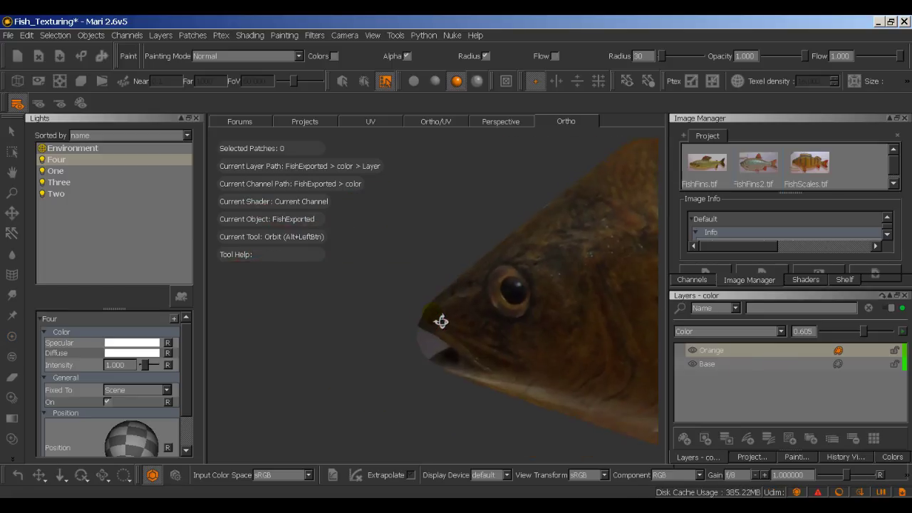
pyautogui.scroll(2, 385, 324)
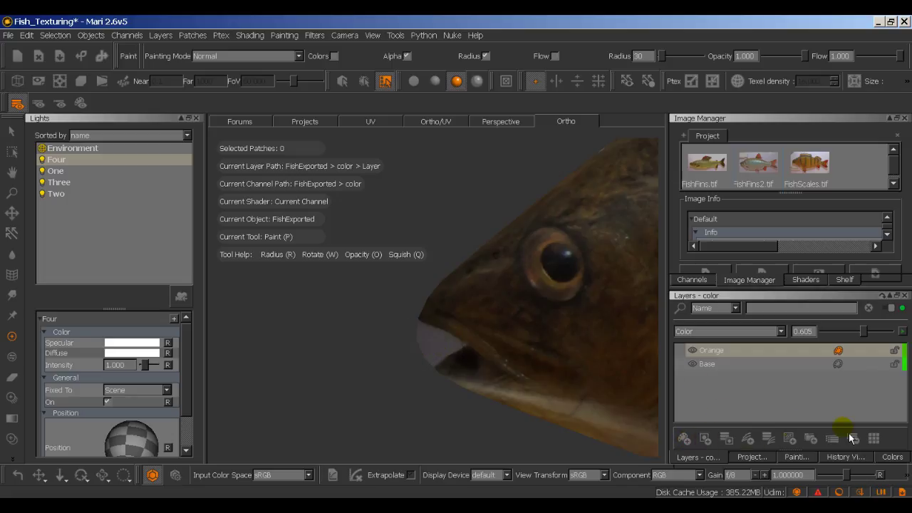
# Step: Add a new layer above Orange and name it MouthTrans
pyautogui.click(695, 446)
pyautogui.click(713, 351)
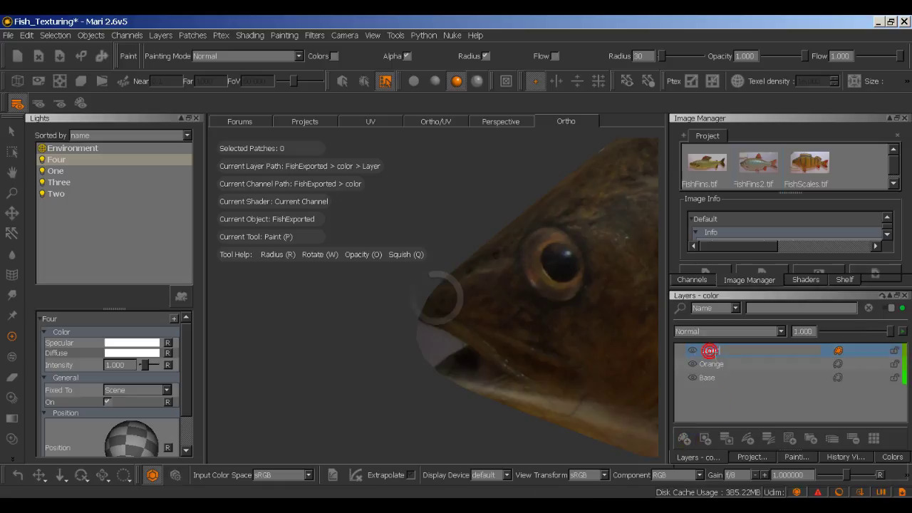
pyautogui.doubleClick(709, 350)
pyautogui.write('MouthTrans')
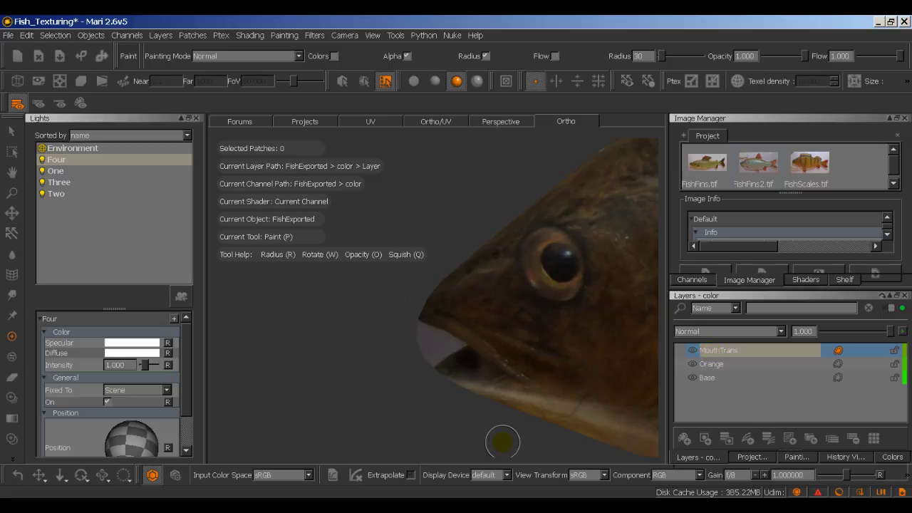
# Step: Frame the speckled tail fin up close and make the Base layer active
pyautogui.moveTo(503, 441)
pyautogui.keyDown('alt'); pyautogui.mouseDown()
pyautogui.moveTo(464, 440)
pyautogui.moveTo(478, 419)
pyautogui.mouseUp(); pyautogui.keyUp('alt')
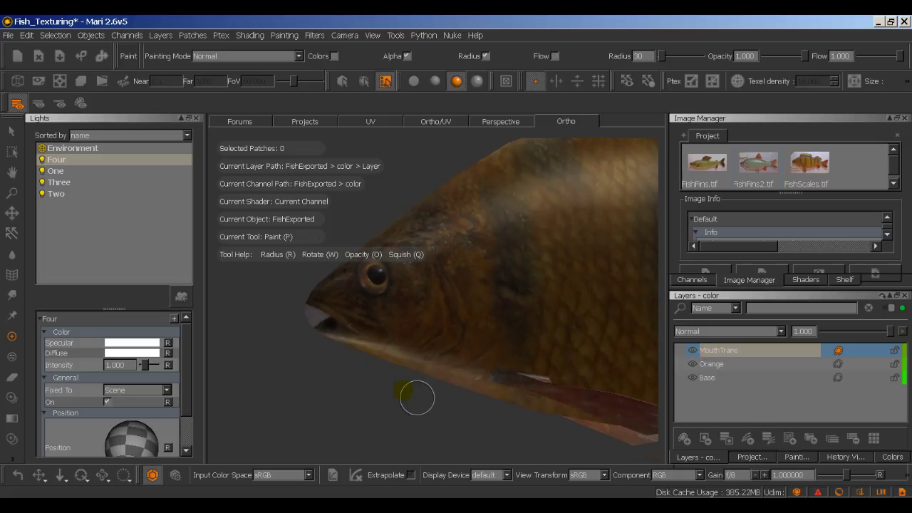
pyautogui.press('h')
pyautogui.press('h')
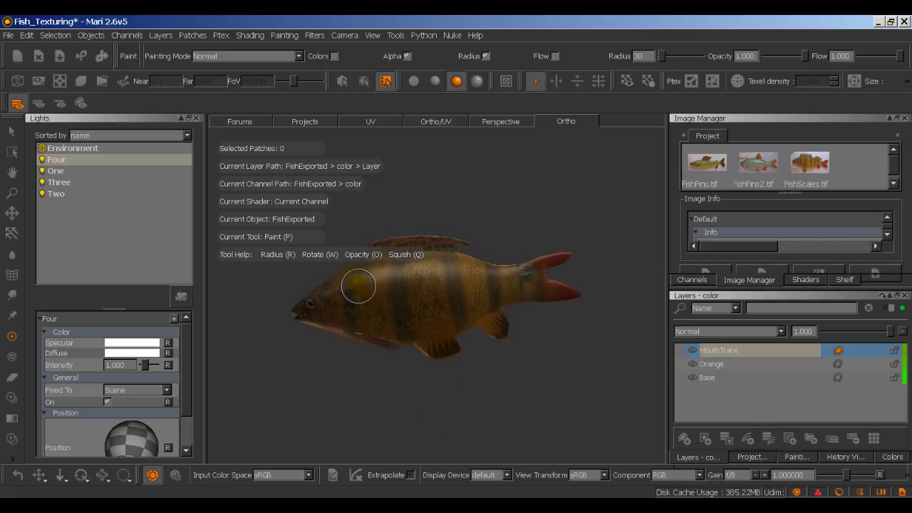
pyautogui.scroll(4, 326, 371)
pyautogui.scroll(1, 310, 367)
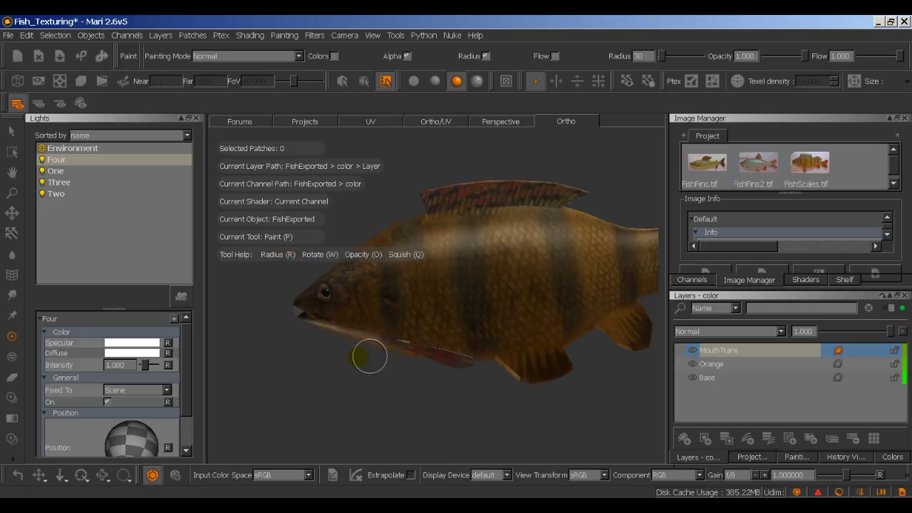
pyautogui.scroll(3, 366, 360)
pyautogui.moveTo(417, 426)
pyautogui.mouseDown(button='middle')
pyautogui.moveTo(505, 342)
pyautogui.moveTo(442, 448)
pyautogui.mouseUp(button='middle')
pyautogui.moveTo(499, 400)
pyautogui.mouseDown(button='middle')
pyautogui.moveTo(432, 432)
pyautogui.moveTo(452, 432)
pyautogui.mouseUp(button='middle')
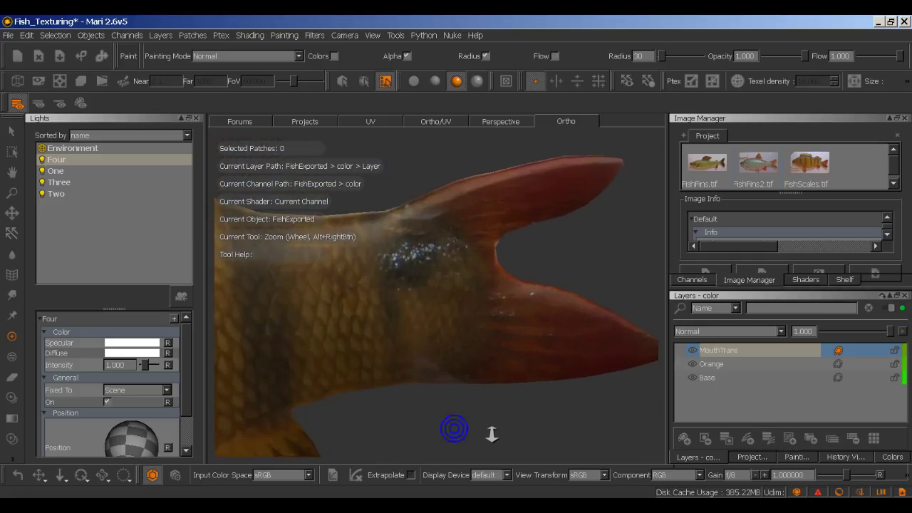
pyautogui.click(710, 378)
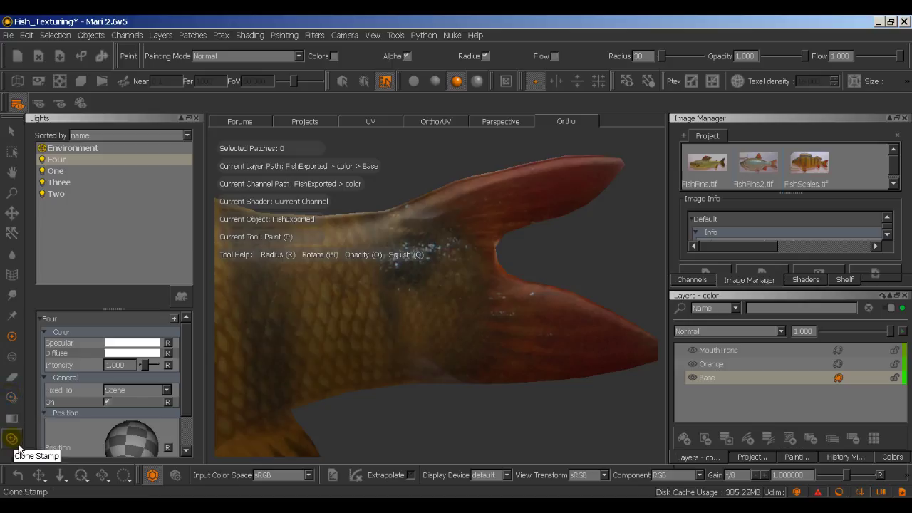
# Step: Clone clean nearby scales over the dark spot on the tail with the Clone Stamp
pyautogui.click(37, 428)
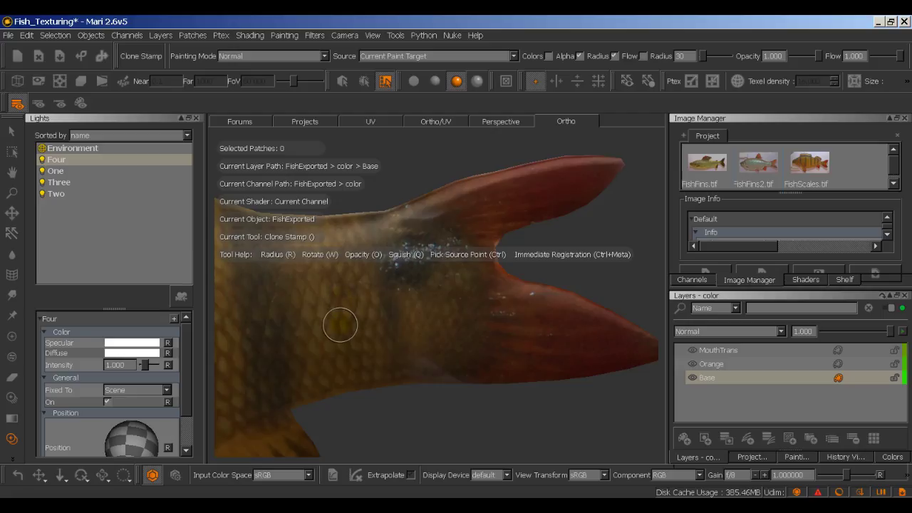
pyautogui.keyDown('ctrl'); pyautogui.click(340, 325); pyautogui.keyUp('ctrl')
pyautogui.moveTo(421, 253)
pyautogui.mouseDown()
pyautogui.moveTo(428, 278)
pyautogui.moveTo(418, 251)
pyautogui.moveTo(409, 279)
pyautogui.moveTo(405, 261)
pyautogui.moveTo(419, 242)
pyautogui.moveTo(434, 259)
pyautogui.moveTo(399, 236)
pyautogui.moveTo(435, 240)
pyautogui.moveTo(445, 256)
pyautogui.moveTo(432, 289)
pyautogui.mouseUp()
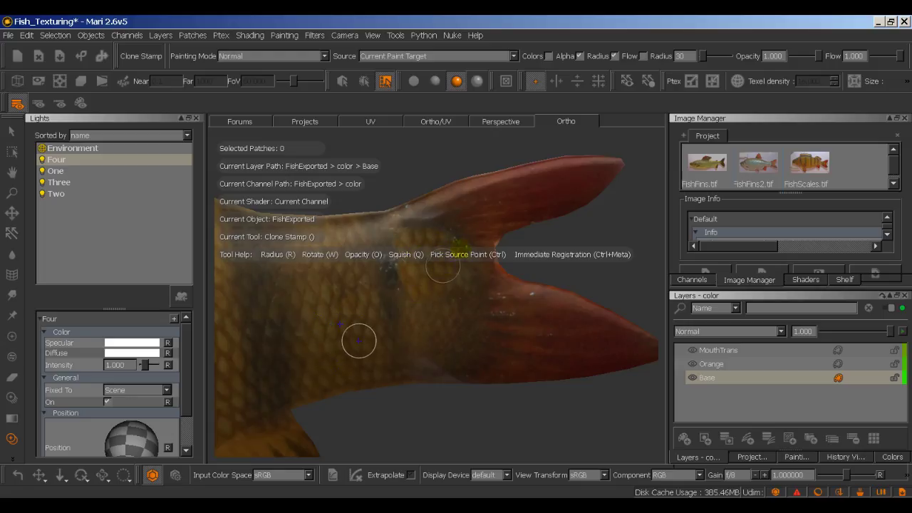
pyautogui.moveTo(442, 266); pyautogui.dragTo(454, 250)
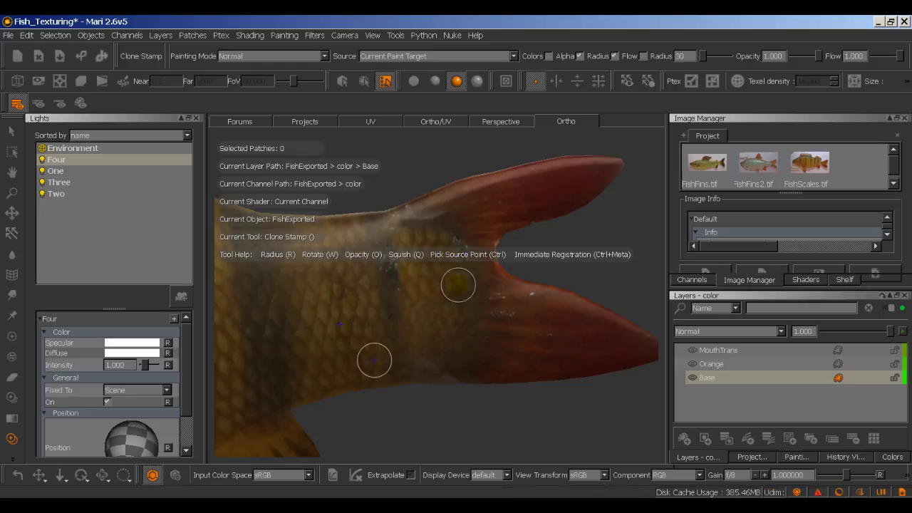
# Step: Reframe the tail and clone scales over the dark patch near the tail fin
pyautogui.moveTo(549, 431); pyautogui.dragTo(494, 431, button='middle')
pyautogui.rightClick(494, 431)
pyautogui.press('Escape')
pyautogui.moveTo(434, 407); pyautogui.dragTo(463, 348, button='middle')
pyautogui.scroll(3, 492, 444)
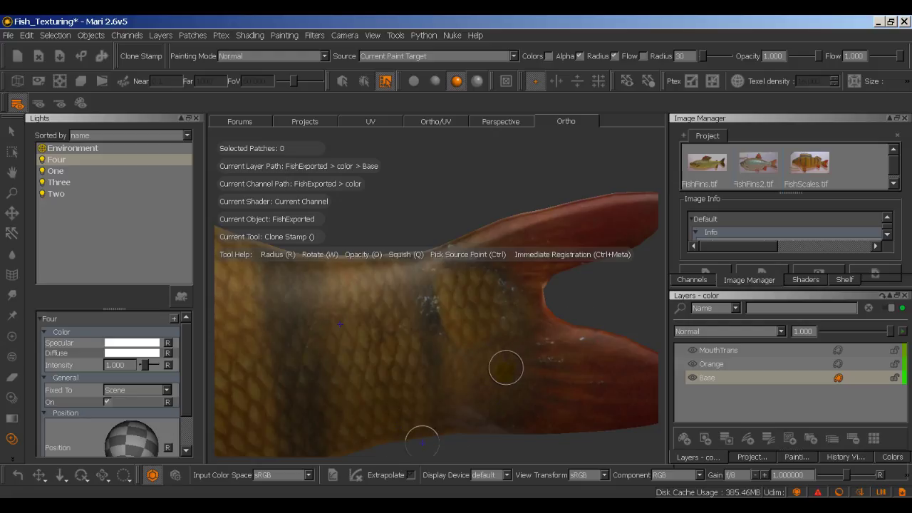
pyautogui.keyDown('ctrl'); pyautogui.click(505, 373); pyautogui.keyUp('ctrl')
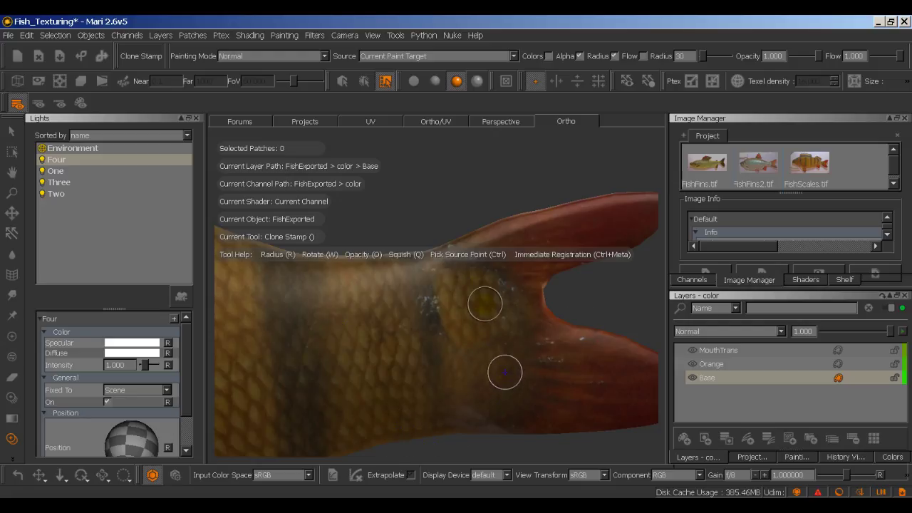
pyautogui.moveTo(498, 291)
pyautogui.mouseDown()
pyautogui.moveTo(497, 317)
pyautogui.moveTo(474, 322)
pyautogui.mouseUp()
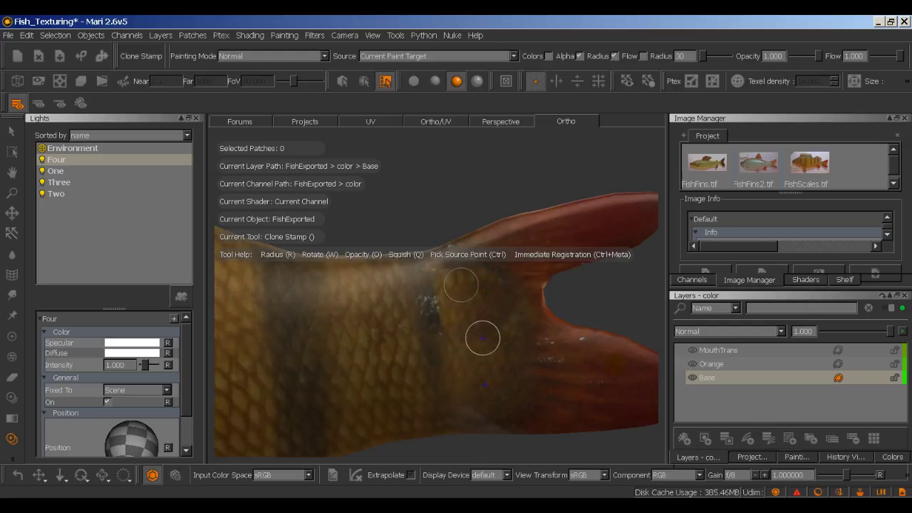
pyautogui.keyDown('ctrl'); pyautogui.click(600, 313); pyautogui.keyUp('ctrl')
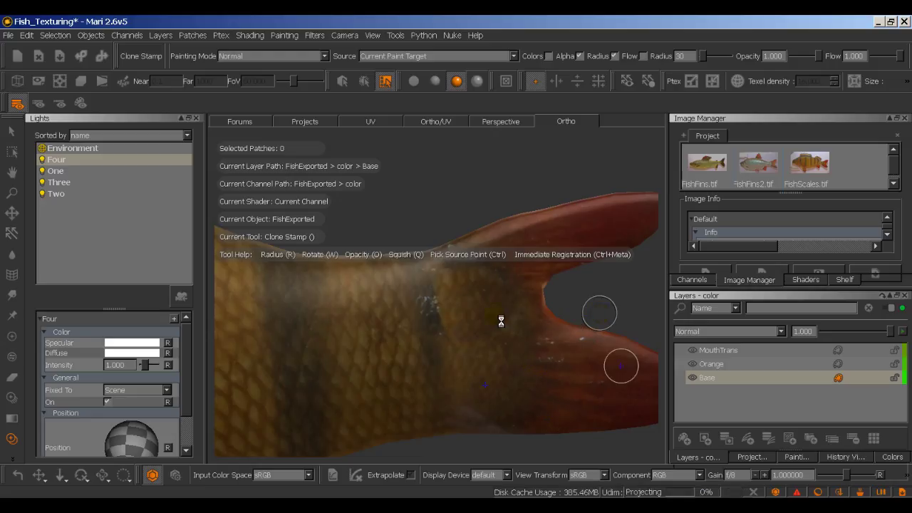
# Step: Stamp cloned scales over the flank blemish, then zoom out to the whole fish
pyautogui.scroll(2, 495, 340)
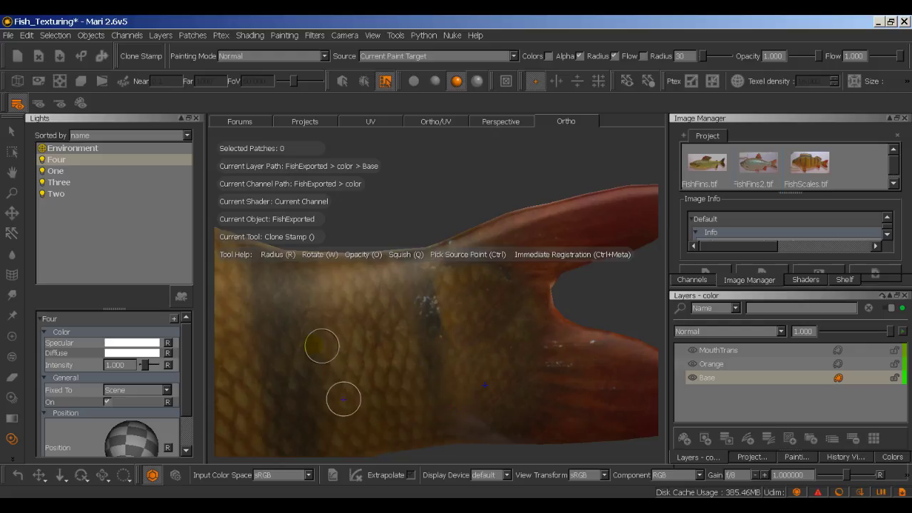
pyautogui.keyDown('ctrl'); pyautogui.click(282, 336); pyautogui.keyUp('ctrl')
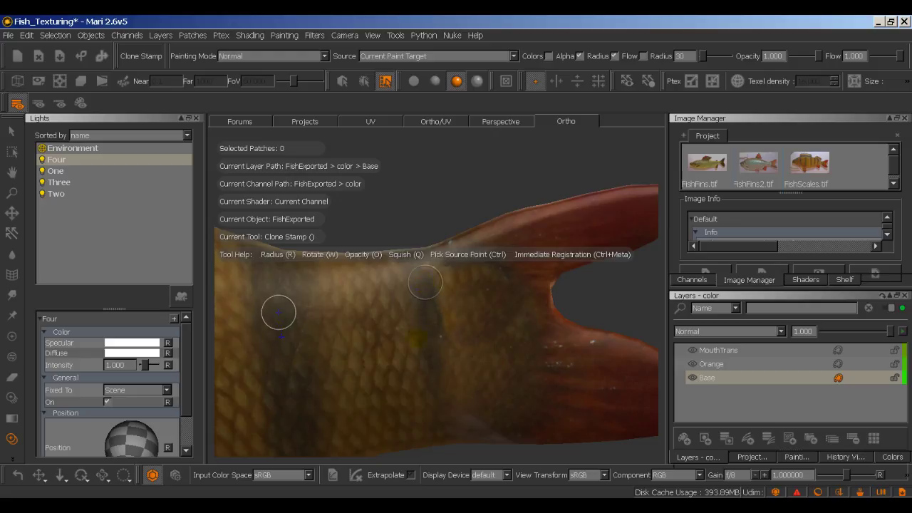
pyautogui.click(425, 283)
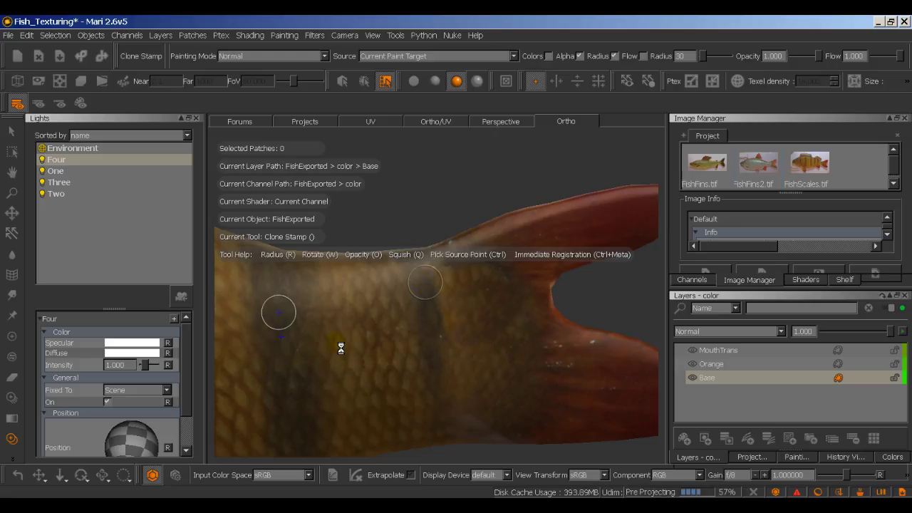
pyautogui.moveTo(438, 364)
pyautogui.keyDown('alt'); pyautogui.mouseDown(button='right')
pyautogui.moveTo(491, 373)
pyautogui.moveTo(420, 378)
pyautogui.mouseUp(button='right'); pyautogui.keyUp('alt')
pyautogui.keyDown('alt'); pyautogui.moveTo(421, 378); pyautogui.dragTo(547, 382, button='middle'); pyautogui.keyUp('alt')
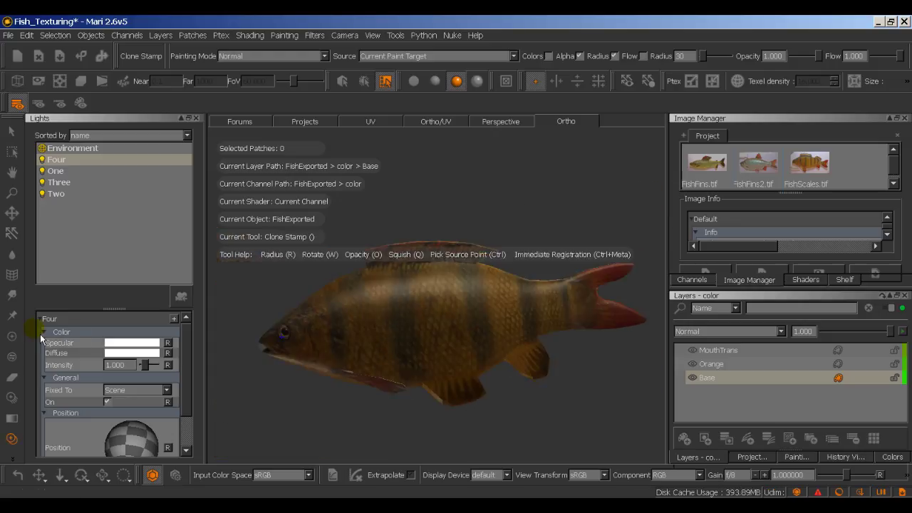
# Step: Switch to the Paint tool, activate MouthTrans, and show the zoomed-out UV layout of tile 1001
pyautogui.click(11, 336)
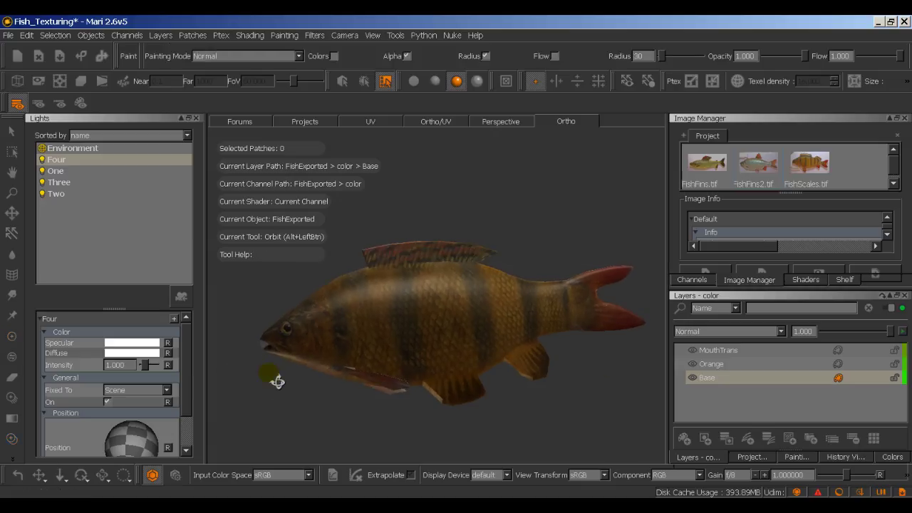
pyautogui.click(708, 378)
pyautogui.click(720, 355)
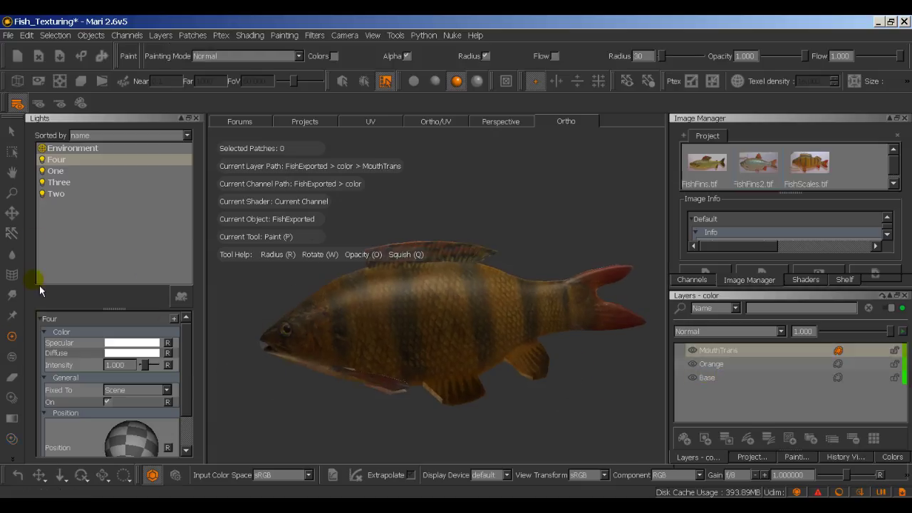
pyautogui.click(131, 182)
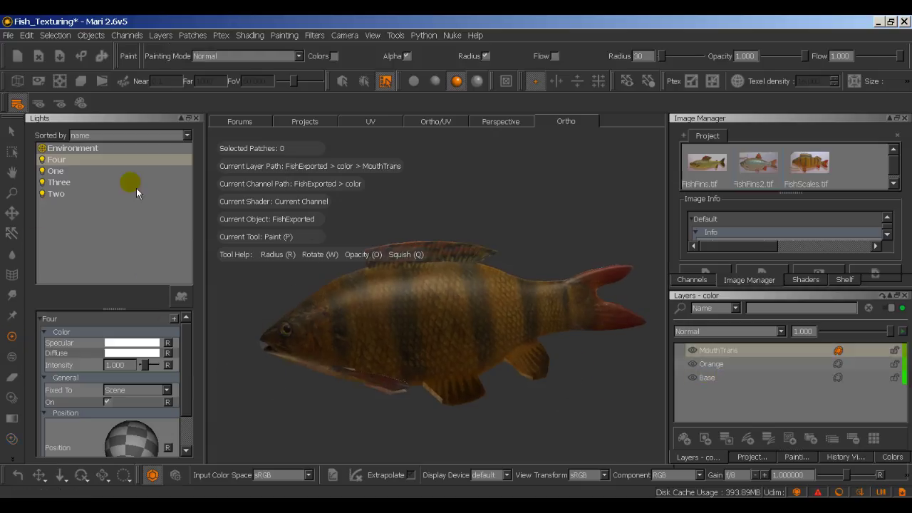
pyautogui.click(395, 126)
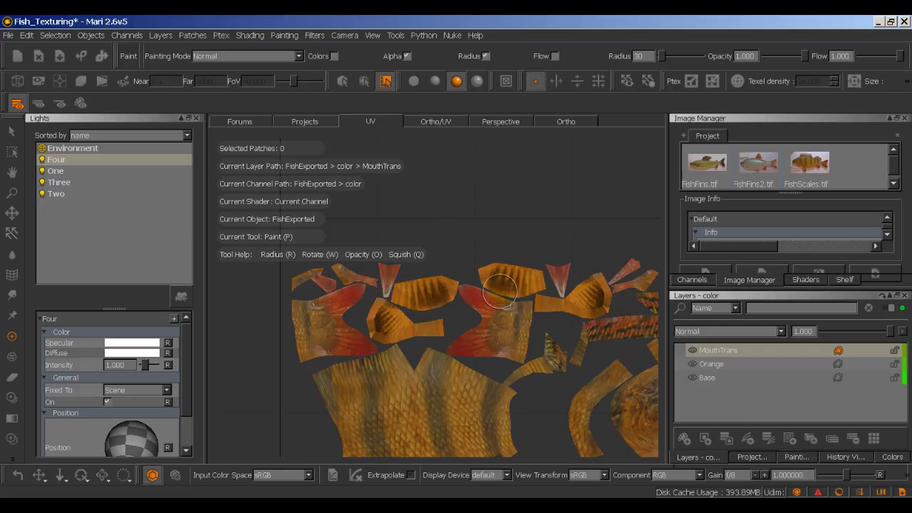
pyautogui.scroll(-5, 421, 221)
pyautogui.scroll(-3, 449, 250)
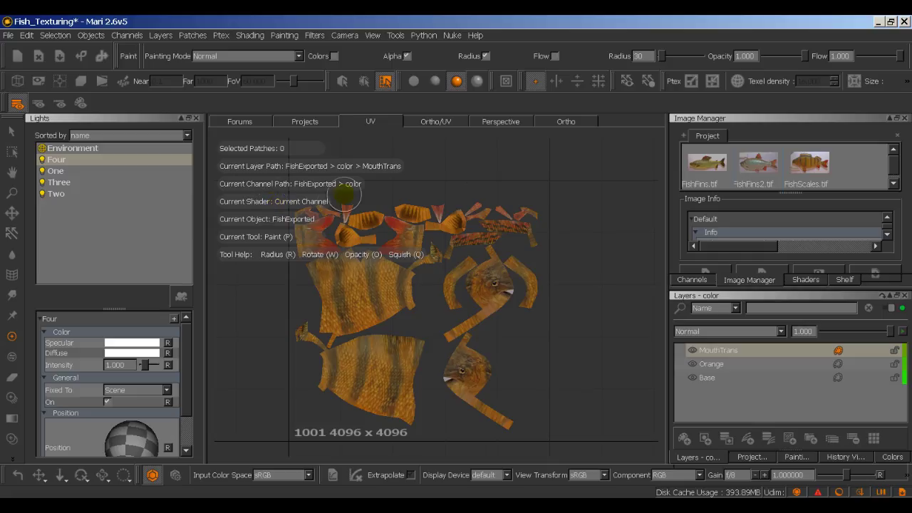
# Step: Set the foreground colour to white, then paint and bake it over all UV patches
pyautogui.click(894, 457)
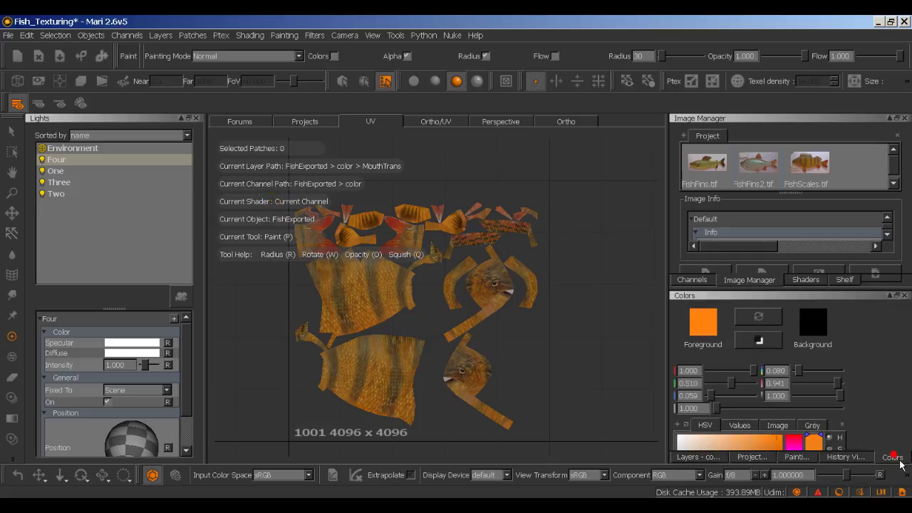
pyautogui.click(716, 332)
pyautogui.moveTo(474, 260); pyautogui.dragTo(392, 211)
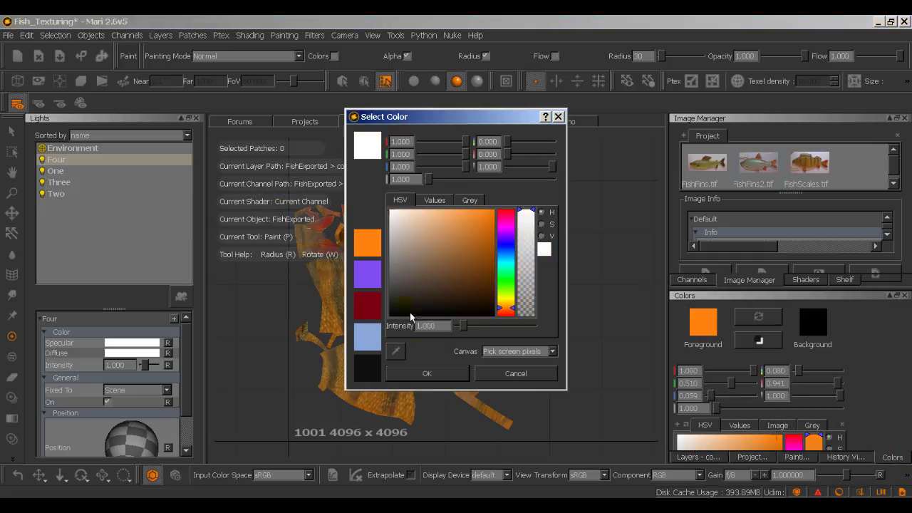
pyautogui.press('Return')
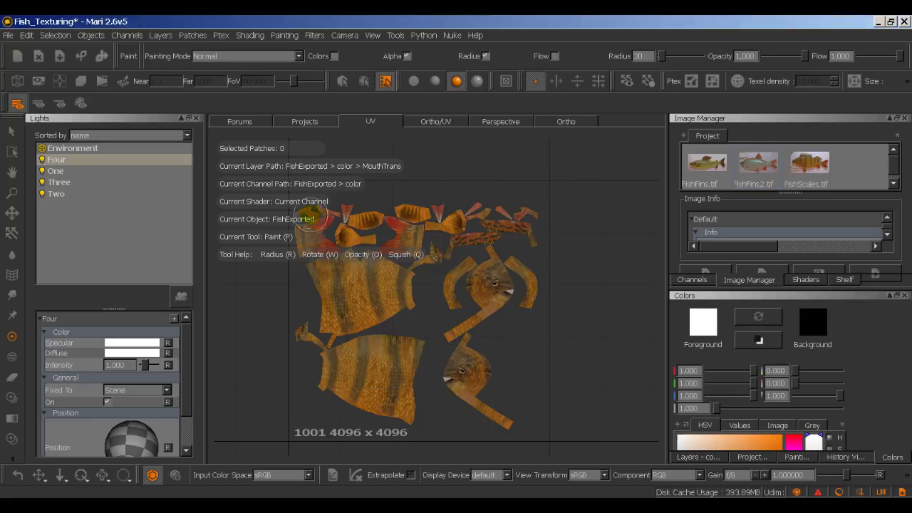
pyautogui.moveTo(312, 219)
pyautogui.mouseDown()
pyautogui.moveTo(307, 228)
pyautogui.moveTo(356, 236)
pyautogui.moveTo(527, 214)
pyautogui.moveTo(494, 269)
pyautogui.moveTo(320, 346)
pyautogui.moveTo(399, 413)
pyautogui.moveTo(325, 373)
pyautogui.moveTo(407, 206)
pyautogui.mouseUp()
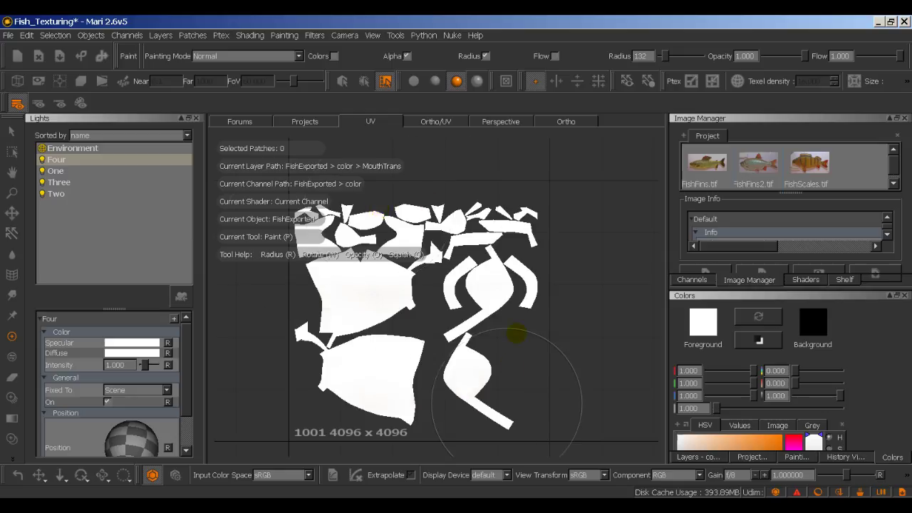
pyautogui.press('b')
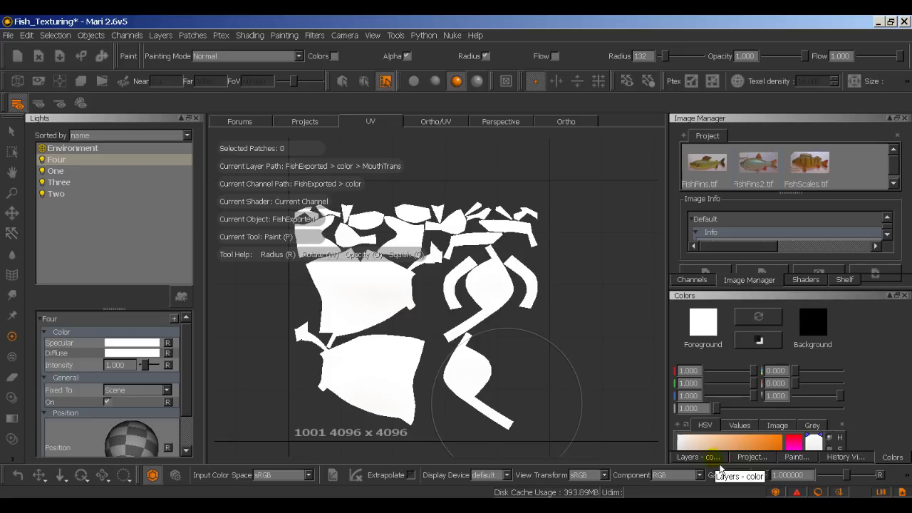
# Step: Return to the Ortho 3D view with the MouthTrans layer selected
pyautogui.click(719, 461)
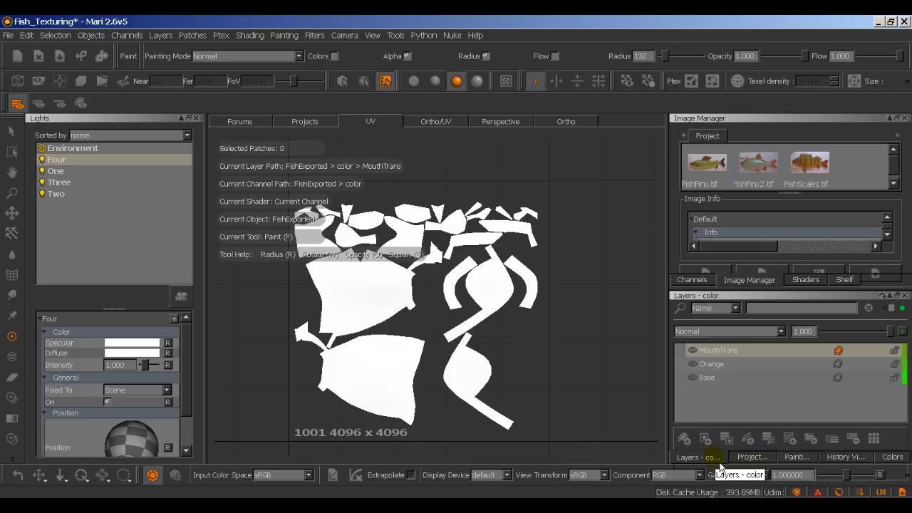
pyautogui.click(560, 121)
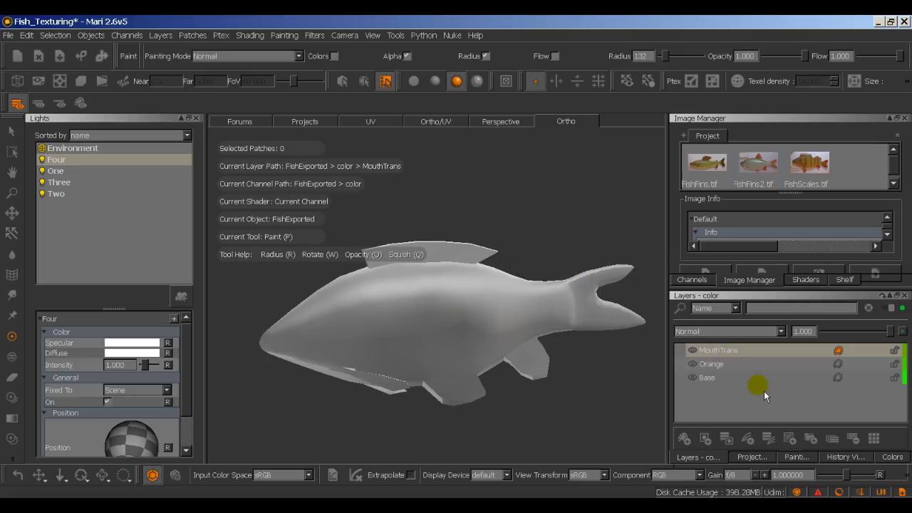
pyautogui.click(697, 352)
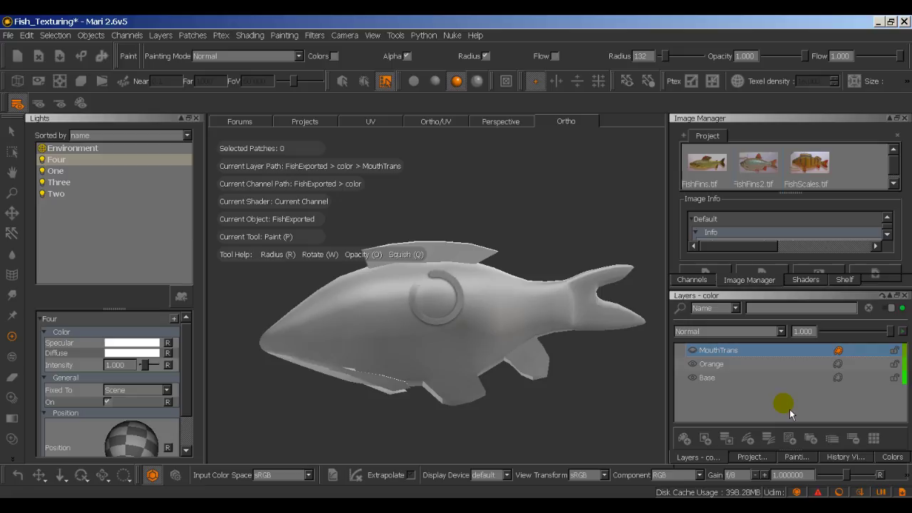
# Step: Add a new layer above MouthTrans and name it MouthTrans2
pyautogui.click(683, 439)
pyautogui.click(709, 351)
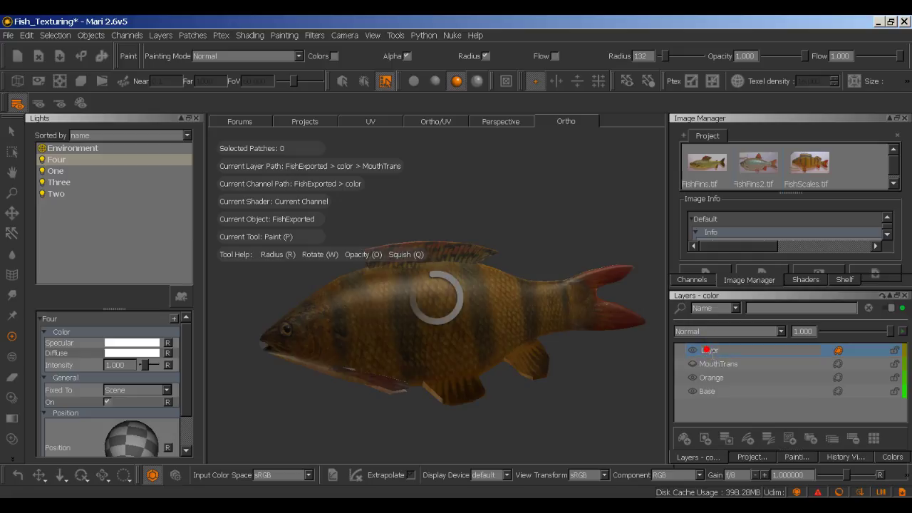
pyautogui.click(713, 351)
pyautogui.write('MouthTrans2')
pyautogui.press('Return')
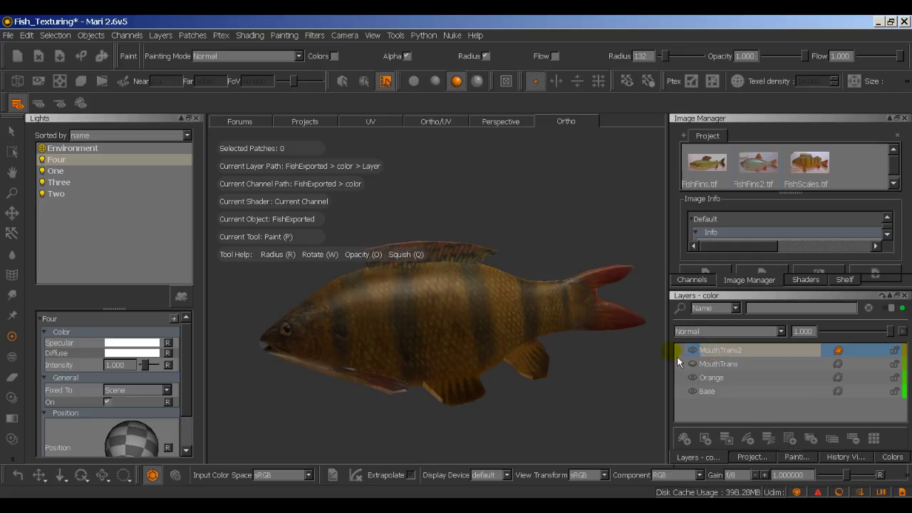
# Step: Bring the layer list back and show the flat UV layout
pyautogui.click(750, 457)
pyautogui.click(700, 457)
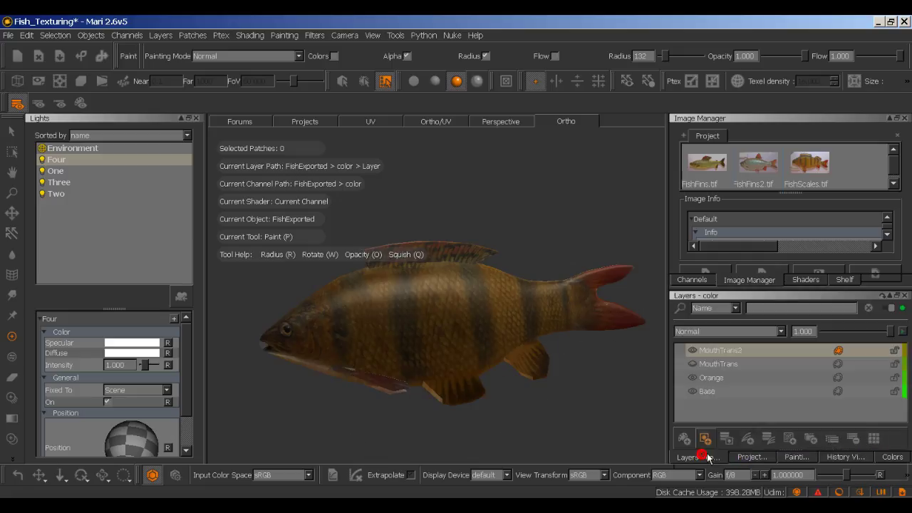
pyautogui.click(384, 126)
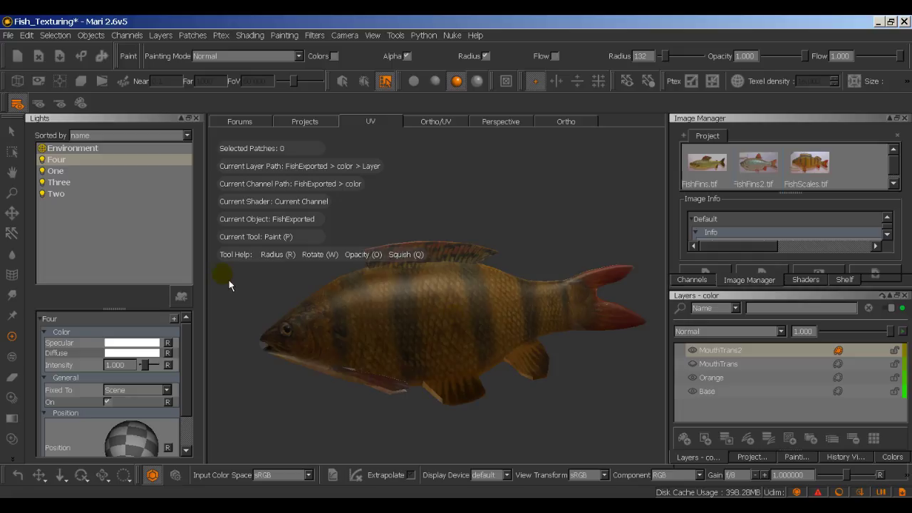
# Step: Set the paint colour to black, shrink the brush, and paint into the white mouth band
pyautogui.click(893, 457)
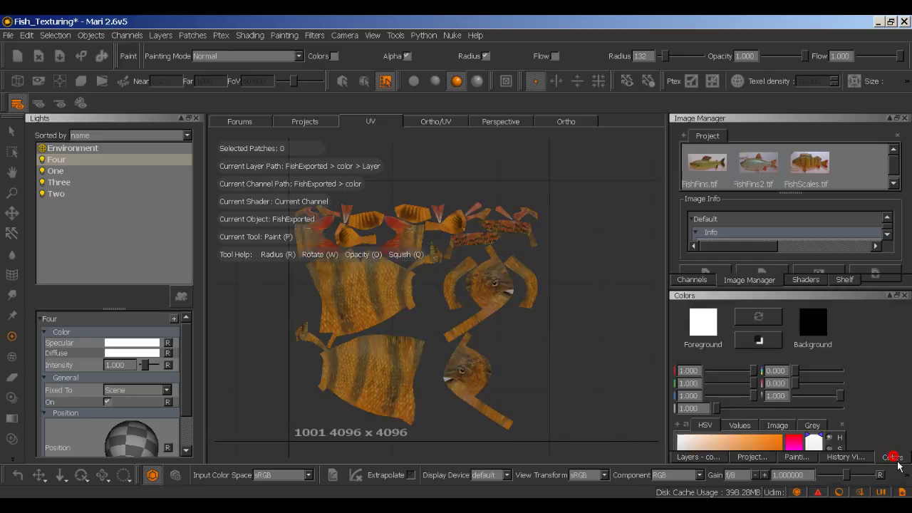
pyautogui.click(764, 316)
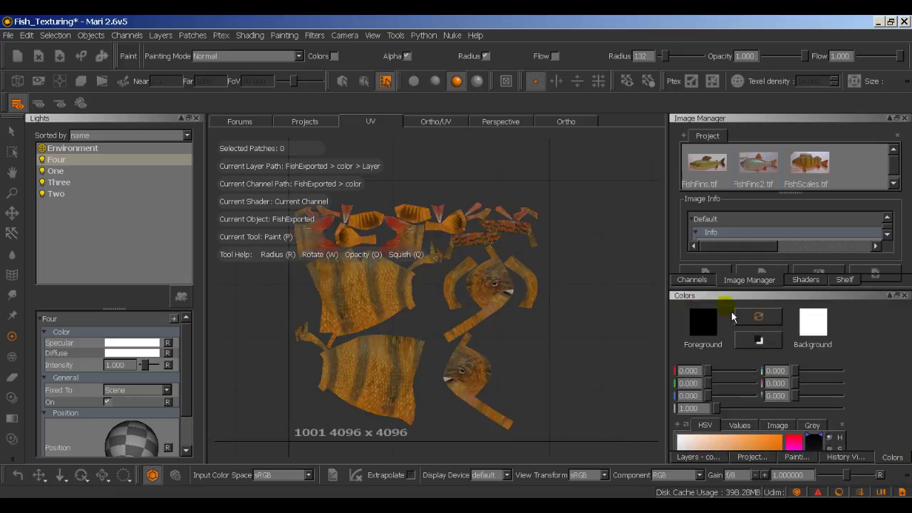
pyautogui.moveTo(491, 326)
pyautogui.mouseDown()
pyautogui.moveTo(506, 299)
pyautogui.moveTo(499, 296)
pyautogui.mouseUp()
pyautogui.scroll(5, 503, 293)
pyautogui.moveTo(560, 317)
pyautogui.keyDown('alt'); pyautogui.mouseDown(button='right')
pyautogui.moveTo(464, 343)
pyautogui.moveTo(473, 358)
pyautogui.moveTo(529, 352)
pyautogui.mouseUp(button='right'); pyautogui.keyUp('alt')
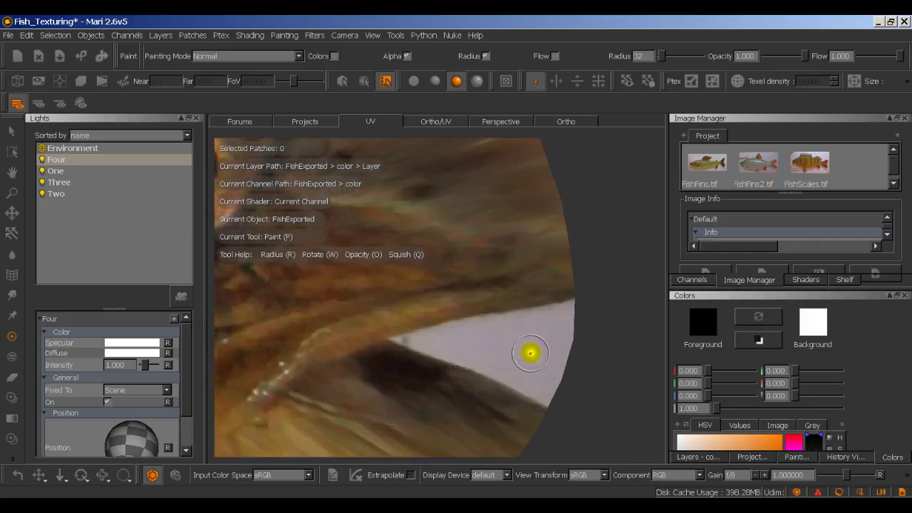
pyautogui.moveTo(534, 346)
pyautogui.mouseDown()
pyautogui.moveTo(594, 319)
pyautogui.moveTo(564, 322)
pyautogui.moveTo(579, 317)
pyautogui.moveTo(570, 313)
pyautogui.moveTo(536, 323)
pyautogui.moveTo(588, 309)
pyautogui.moveTo(526, 320)
pyautogui.moveTo(579, 310)
pyautogui.moveTo(397, 342)
pyautogui.moveTo(494, 358)
pyautogui.moveTo(481, 362)
pyautogui.moveTo(535, 381)
pyautogui.moveTo(487, 359)
pyautogui.moveTo(471, 367)
pyautogui.moveTo(573, 405)
pyautogui.moveTo(515, 363)
pyautogui.moveTo(583, 383)
pyautogui.moveTo(546, 373)
pyautogui.moveTo(577, 389)
pyautogui.moveTo(543, 349)
pyautogui.moveTo(556, 348)
pyautogui.moveTo(514, 354)
pyautogui.moveTo(564, 357)
pyautogui.moveTo(450, 349)
pyautogui.moveTo(530, 331)
pyautogui.moveTo(439, 337)
pyautogui.moveTo(595, 309)
pyautogui.moveTo(432, 358)
pyautogui.moveTo(426, 346)
pyautogui.moveTo(510, 375)
pyautogui.moveTo(568, 382)
pyautogui.mouseUp()
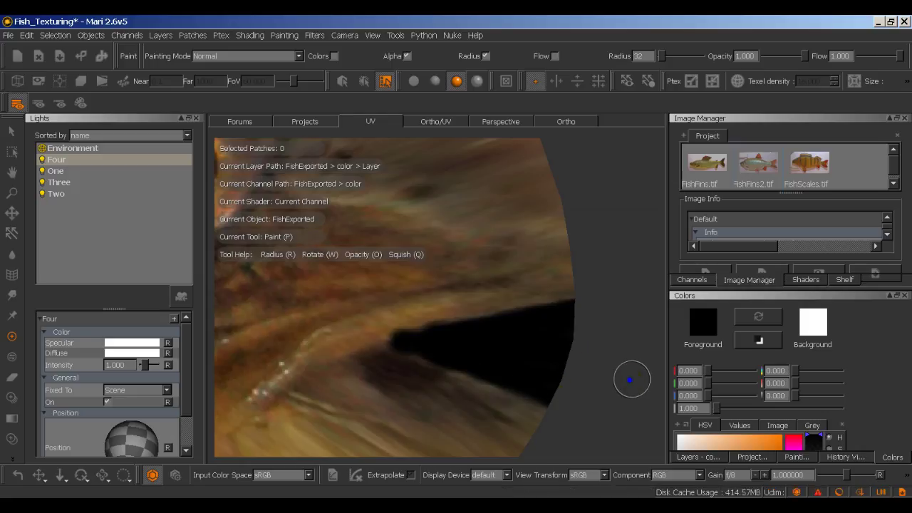
# Step: Finish painting the mouth band and its narrow tip black with a smaller brush, then zoom out
pyautogui.scroll(-8, 469, 362)
pyautogui.moveTo(452, 344); pyautogui.dragTo(474, 241, button='middle')
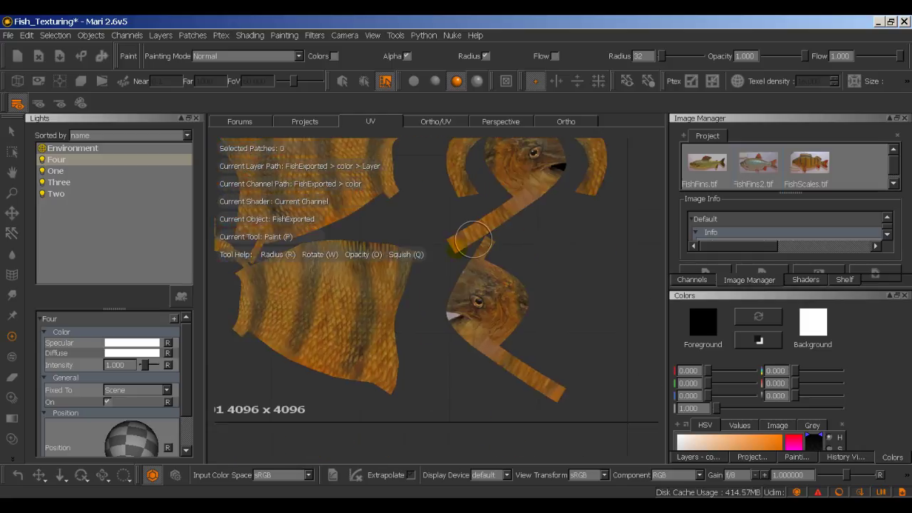
pyautogui.scroll(10, 473, 240)
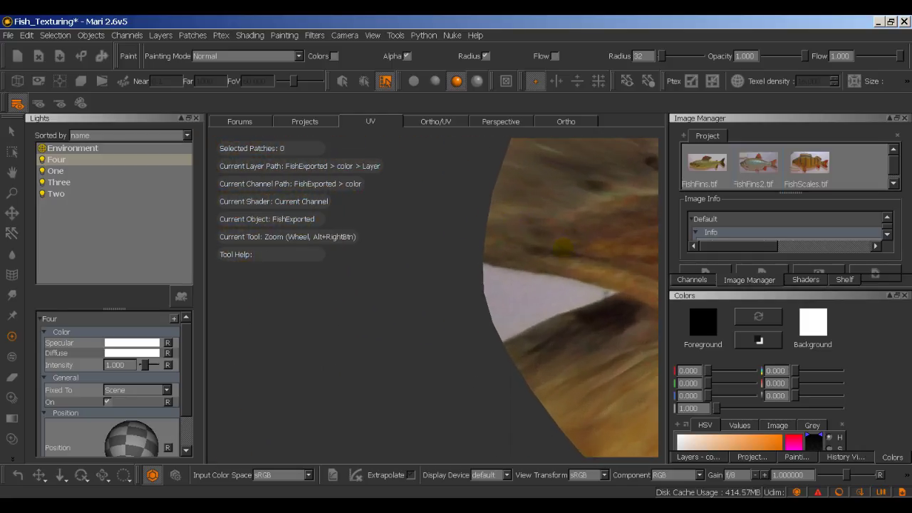
pyautogui.press('p')
pyautogui.moveTo(563, 294)
pyautogui.mouseDown()
pyautogui.moveTo(489, 321)
pyautogui.moveTo(563, 292)
pyautogui.moveTo(495, 333)
pyautogui.moveTo(605, 286)
pyautogui.moveTo(614, 293)
pyautogui.moveTo(488, 273)
pyautogui.moveTo(581, 288)
pyautogui.moveTo(472, 287)
pyautogui.mouseUp()
pyautogui.rightClick(566, 290)
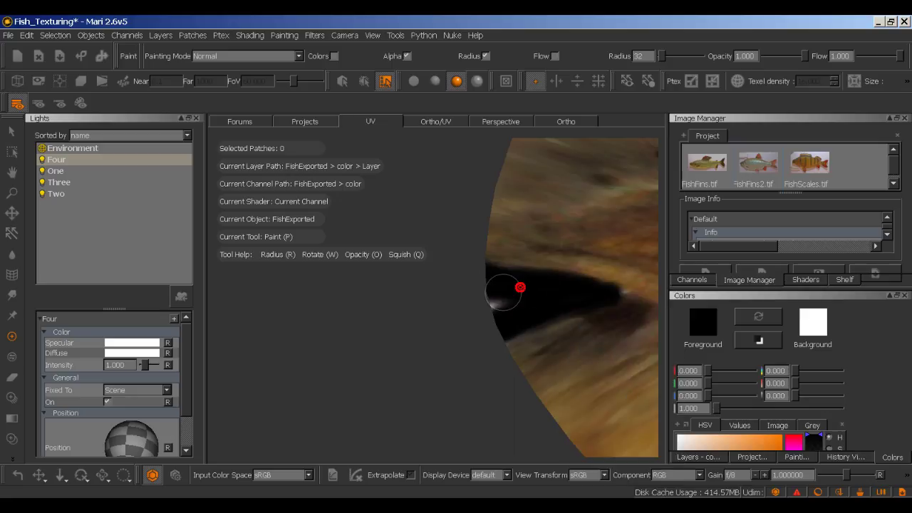
pyautogui.moveTo(539, 295); pyautogui.dragTo(542, 297)
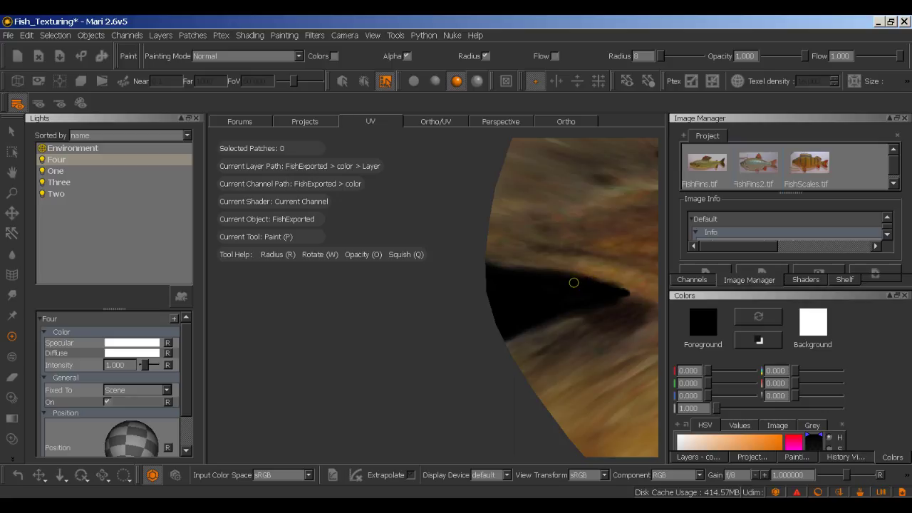
pyautogui.moveTo(599, 299); pyautogui.dragTo(609, 302)
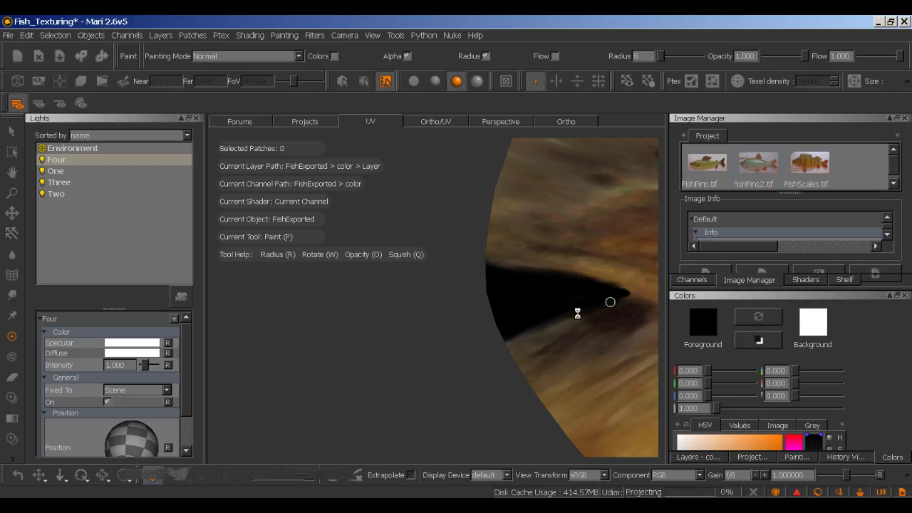
pyautogui.keyDown('alt'); pyautogui.moveTo(576, 312); pyautogui.dragTo(483, 320, button='right'); pyautogui.keyUp('alt')
pyautogui.scroll(-6, 483, 320)
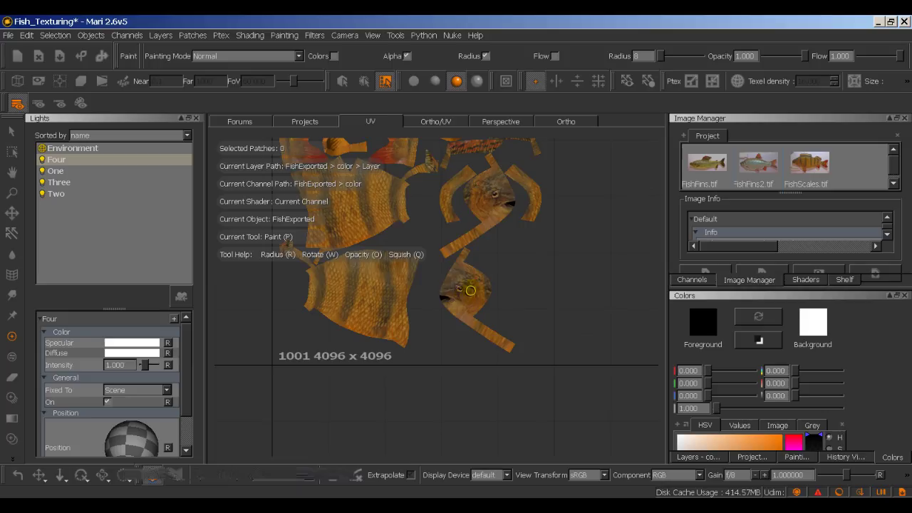
# Step: Switch to the Ortho 3D view and select MouthTrans2 in the color channel layers
pyautogui.click(563, 122)
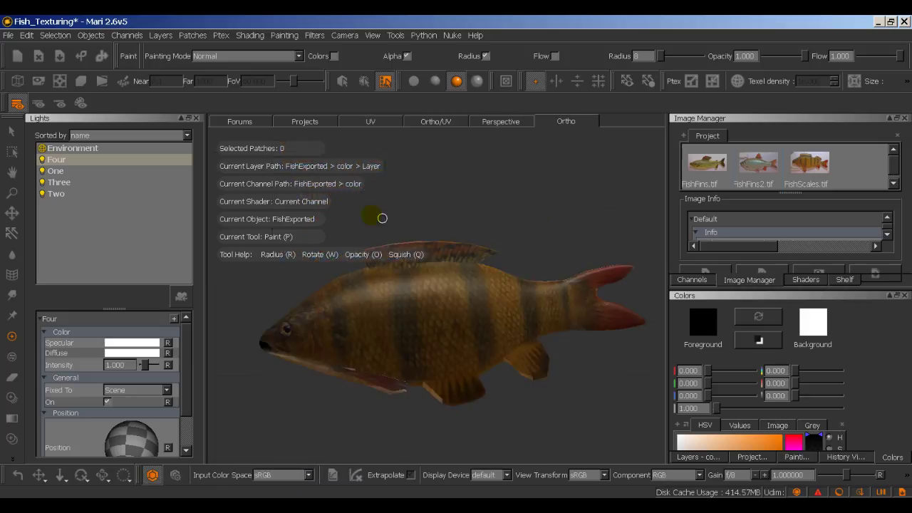
pyautogui.moveTo(337, 206)
pyautogui.keyDown('alt'); pyautogui.mouseDown()
pyautogui.moveTo(519, 216)
pyautogui.moveTo(395, 210)
pyautogui.moveTo(330, 222)
pyautogui.mouseUp(); pyautogui.keyUp('alt')
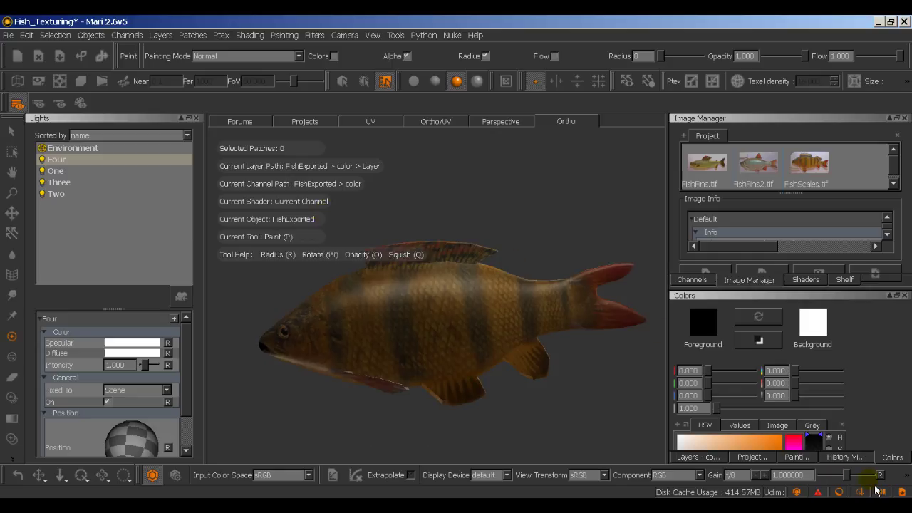
pyautogui.click(810, 457)
pyautogui.click(717, 458)
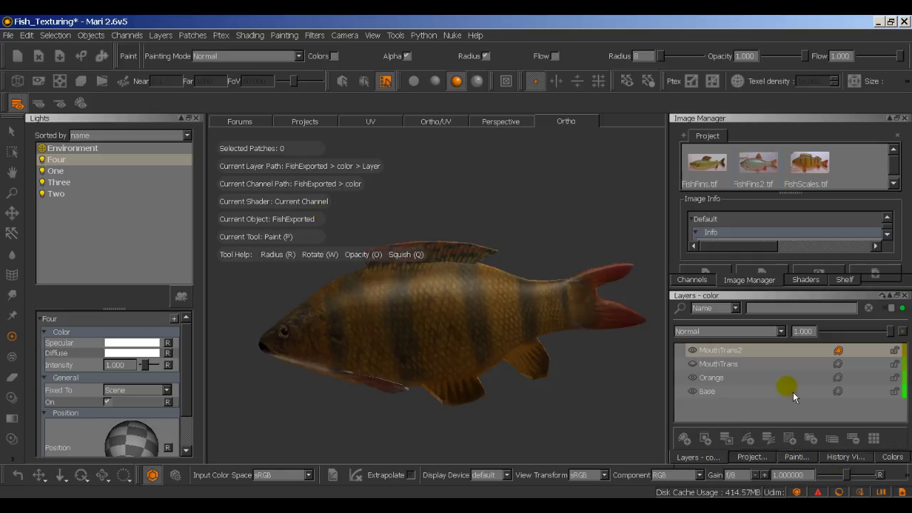
pyautogui.click(695, 355)
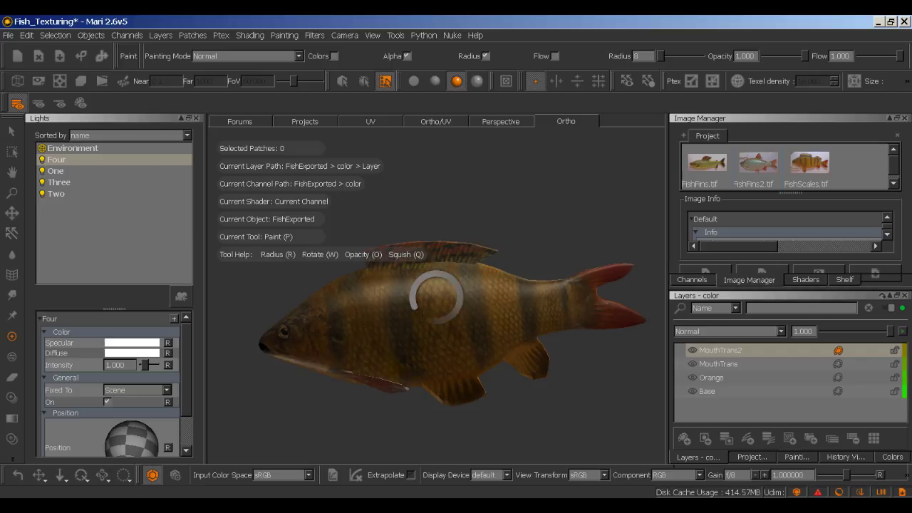
# Step: Tumble the fish to inspect the black mouth mask, then save the project
pyautogui.keyDown('alt'); pyautogui.moveTo(284, 426); pyautogui.dragTo(306, 423); pyautogui.keyUp('alt')
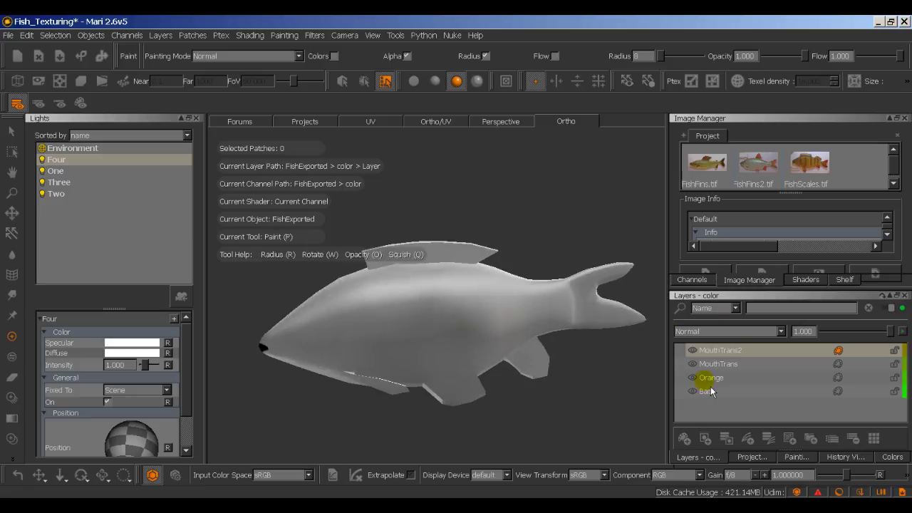
pyautogui.click(751, 459)
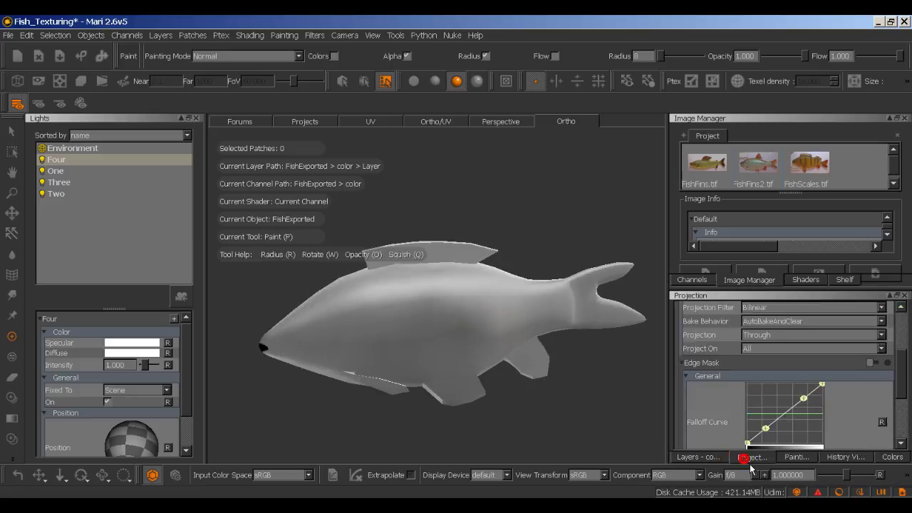
pyautogui.click(712, 458)
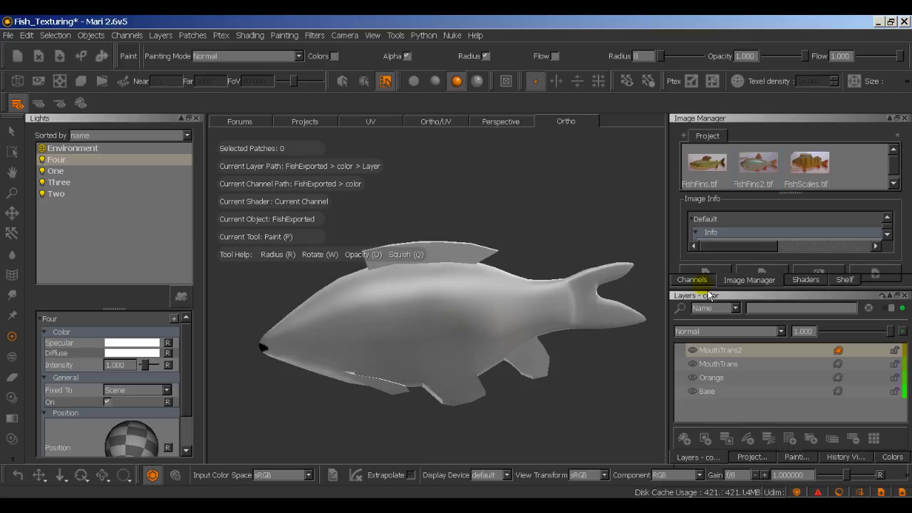
pyautogui.hotkey('ctrl', 's')
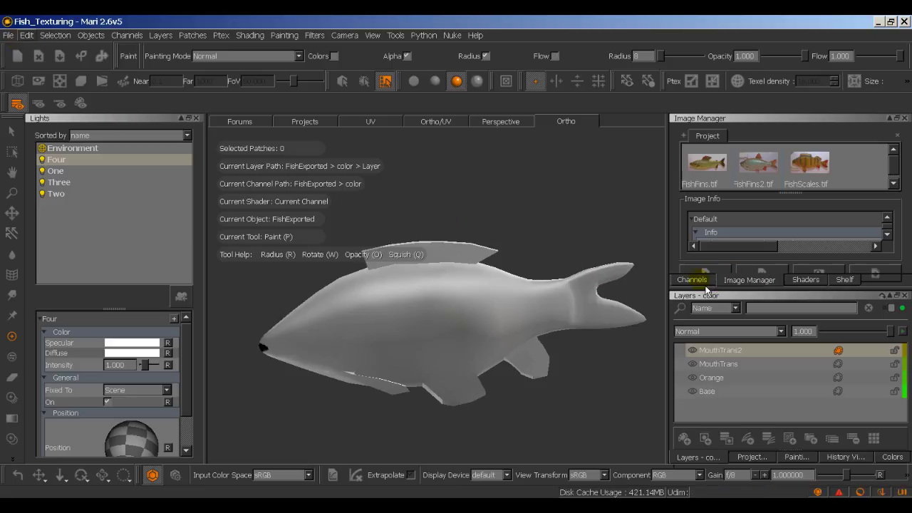
# Step: From the Channels list, choose Export Current Channel Flattened for the color channel
pyautogui.click(705, 284)
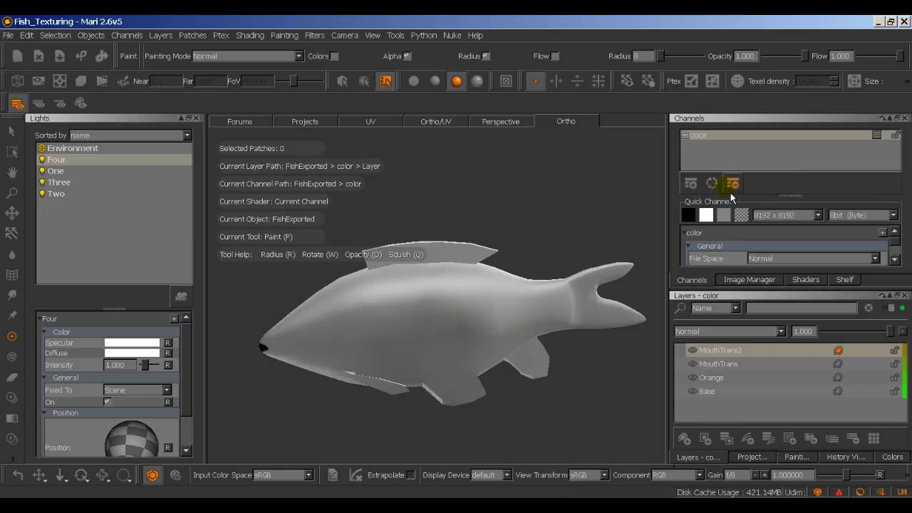
pyautogui.rightClick(704, 141)
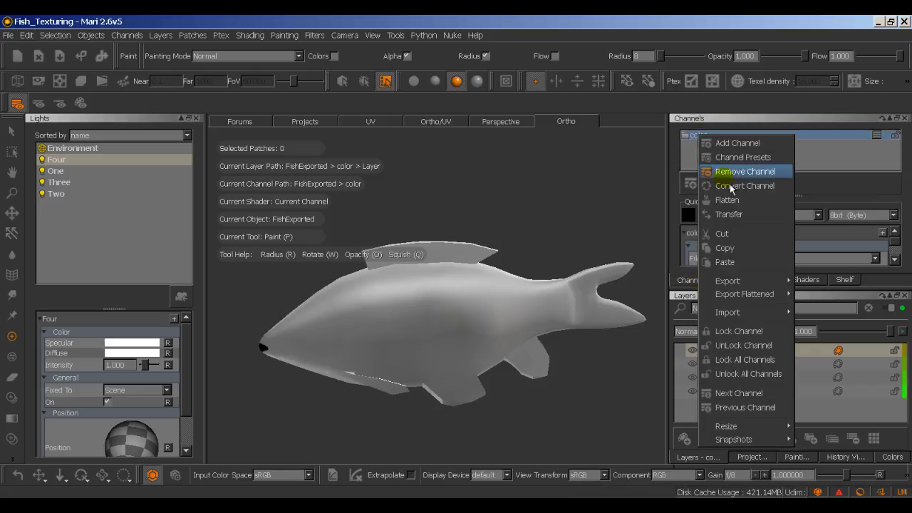
pyautogui.moveTo(754, 292)
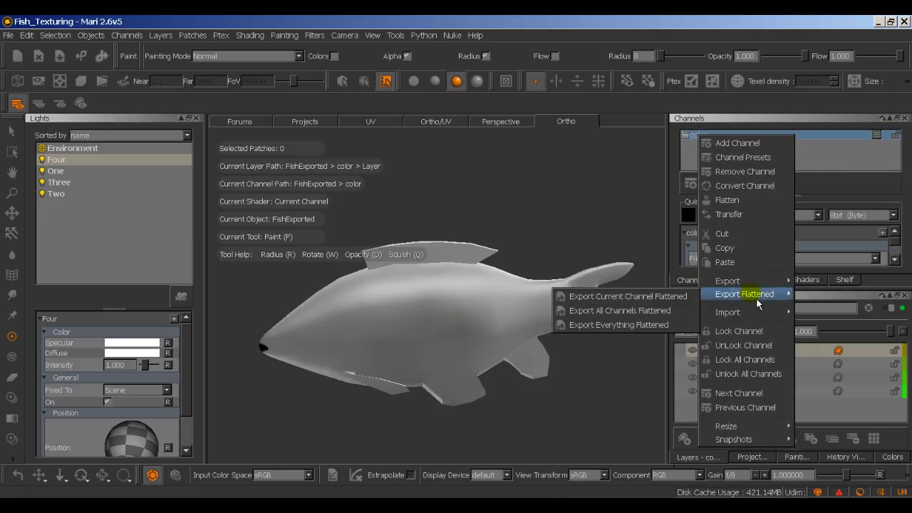
pyautogui.click(657, 297)
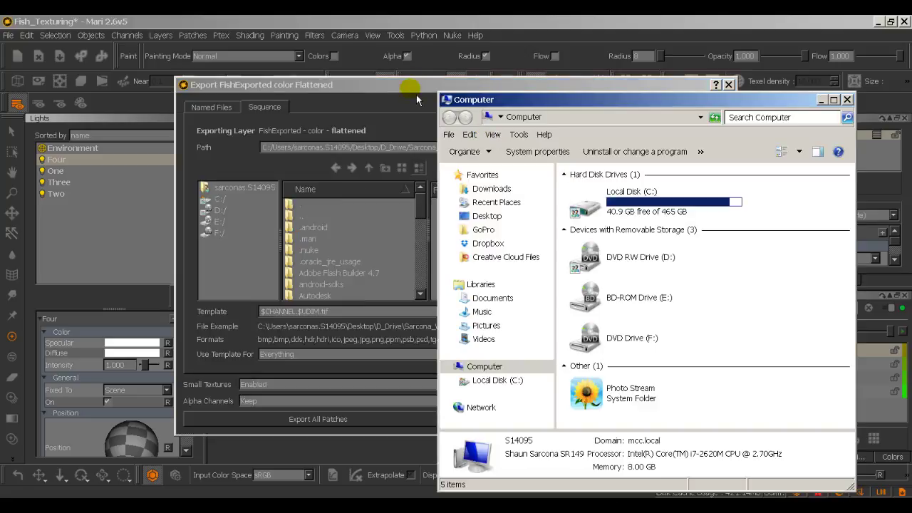
# Step: Load the recent Building sourceimages export path and trim it back to D_Drive
pyautogui.click(413, 83)
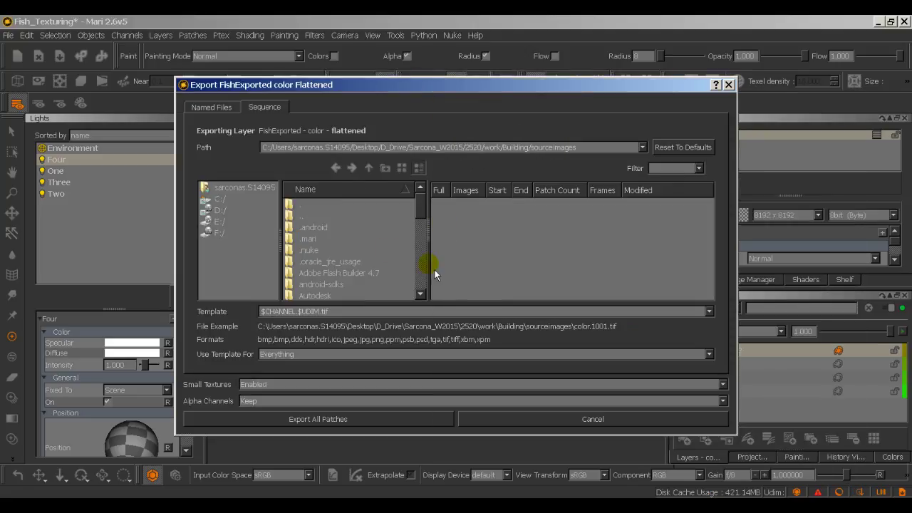
pyautogui.click(642, 147)
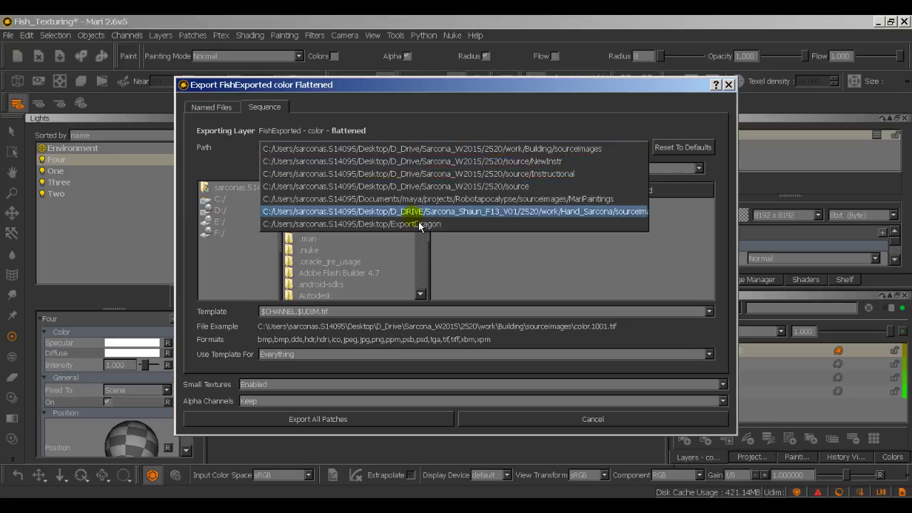
pyautogui.click(433, 135)
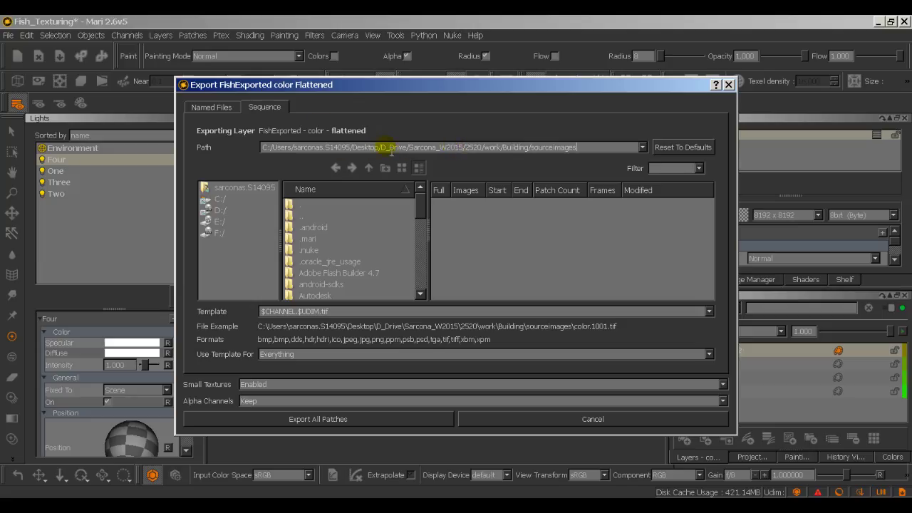
pyautogui.click(408, 147)
pyautogui.hotkey('shift', 'End')
pyautogui.press('BackSpace')
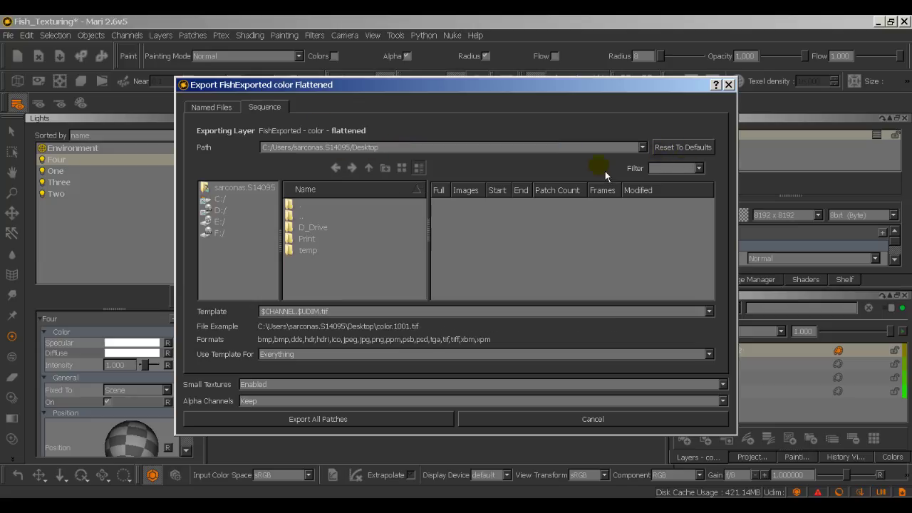
# Step: Browse the export path to D_Drive/2015/2540/work/Fish/sourceimages
pyautogui.doubleClick(336, 231)
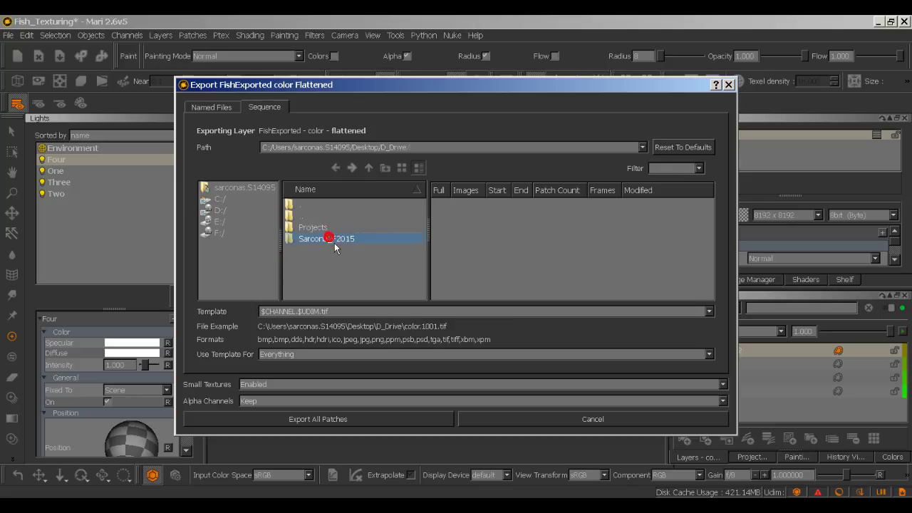
pyautogui.doubleClick(332, 240)
pyautogui.doubleClick(330, 262)
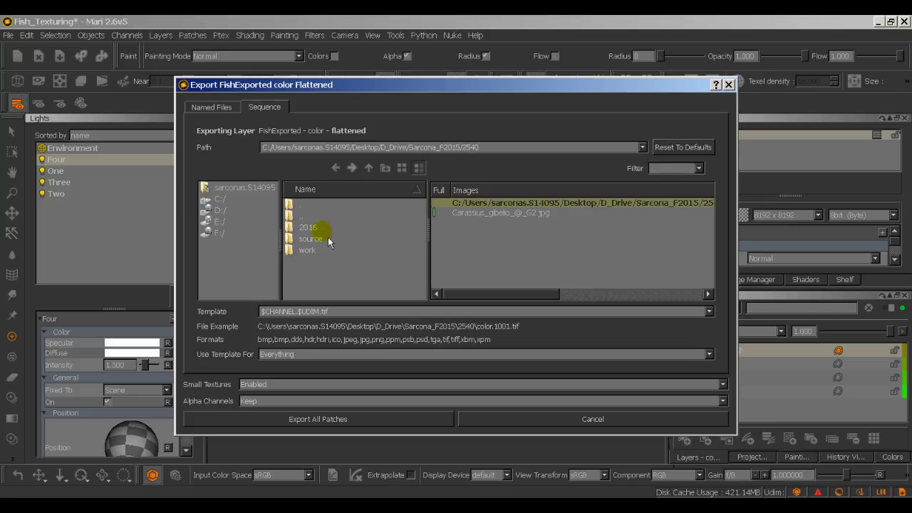
pyautogui.click(321, 251)
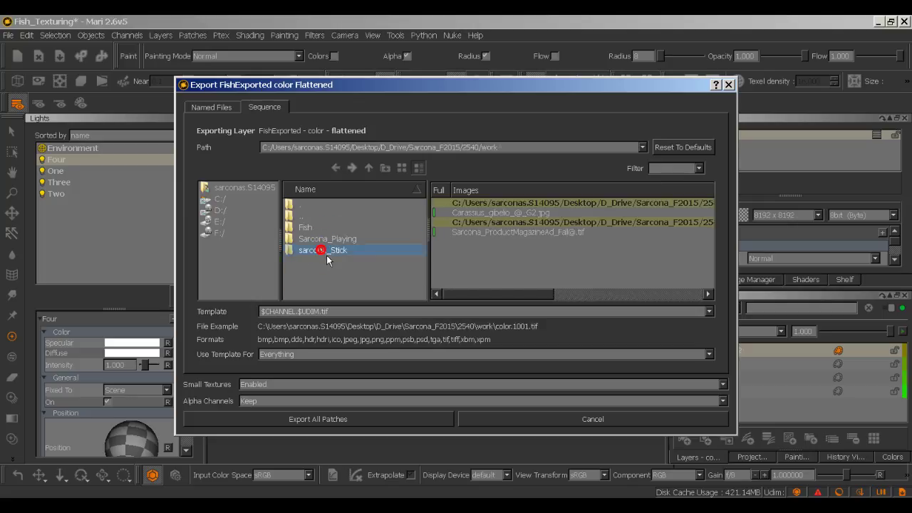
pyautogui.doubleClick(326, 255)
pyautogui.click(365, 171)
pyautogui.doubleClick(334, 232)
pyautogui.scroll(-3, 349, 264)
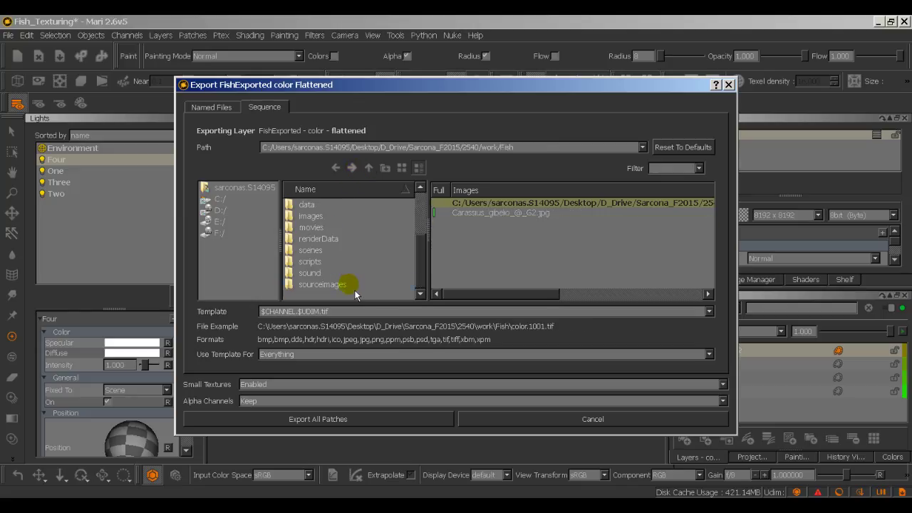
pyautogui.doubleClick(350, 285)
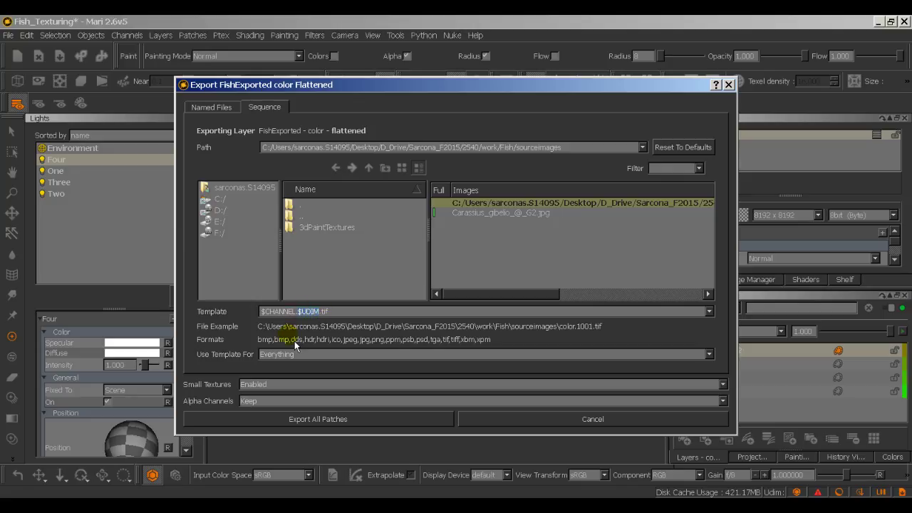
# Step: Set the file name template to $CHANNEL_Trans.tif and export all patches
pyautogui.press('BackSpace')
pyautogui.press('BackSpace')
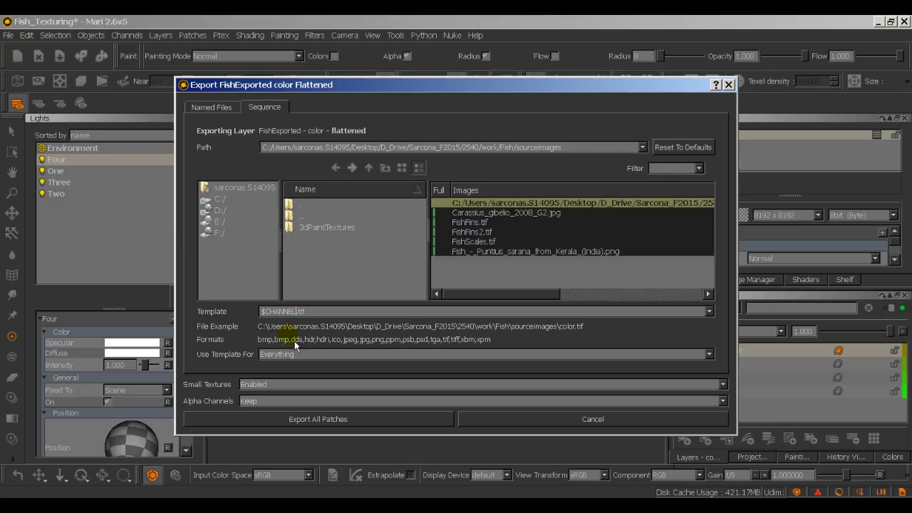
pyautogui.write('_Trans')
pyautogui.click(297, 312)
pyautogui.moveTo(301, 315); pyautogui.dragTo(249, 318)
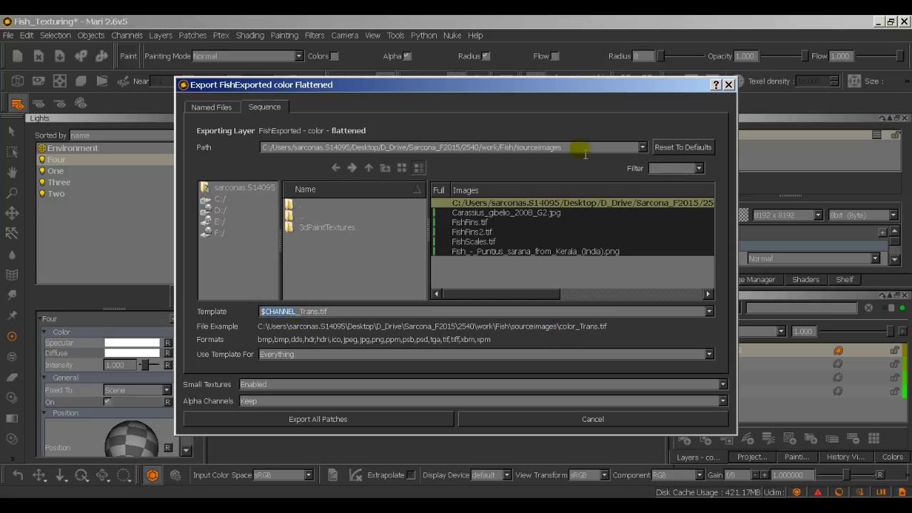
pyautogui.moveTo(576, 86); pyautogui.dragTo(495, 91)
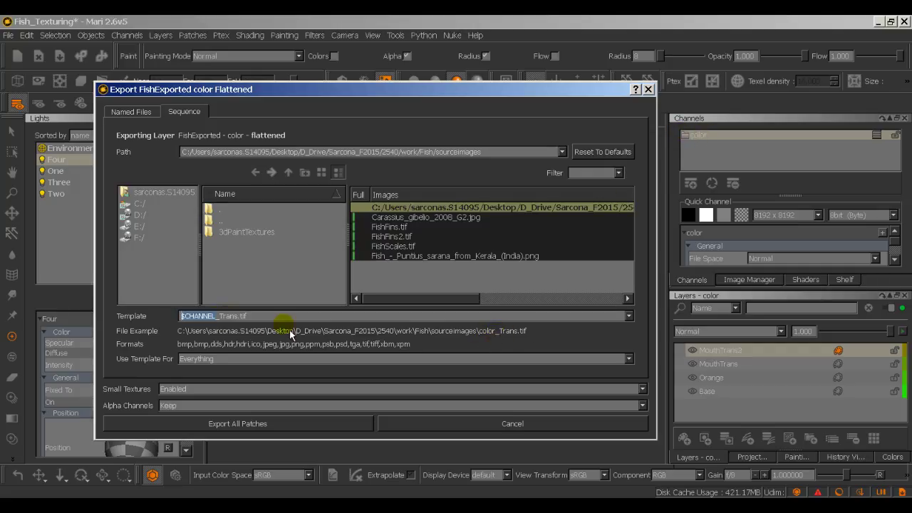
pyautogui.click(291, 425)
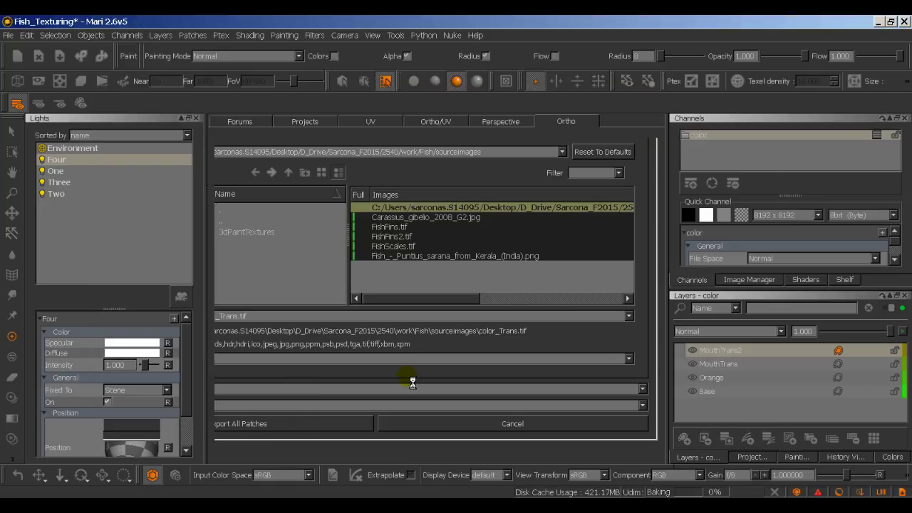
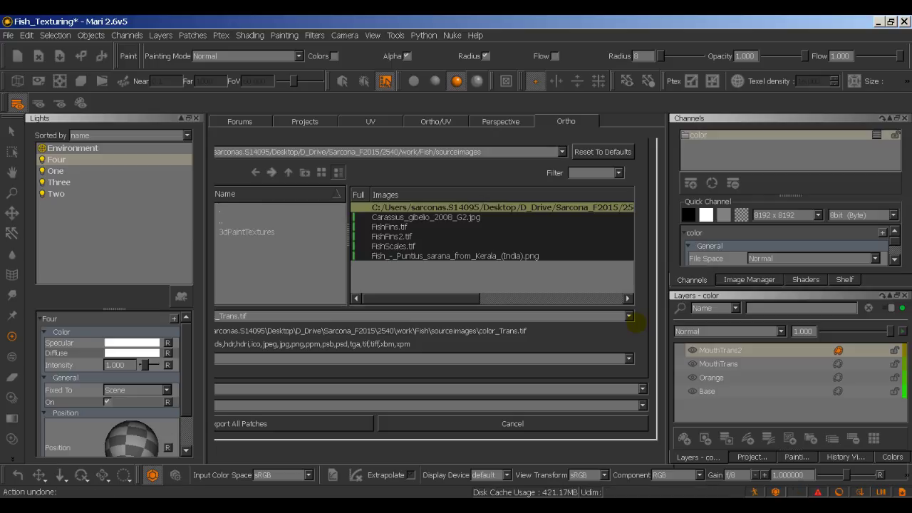
# Step: Toggle the MouthTrans2 and MouthTrans layers' visibility, leaving MouthTrans on
pyautogui.click(690, 350)
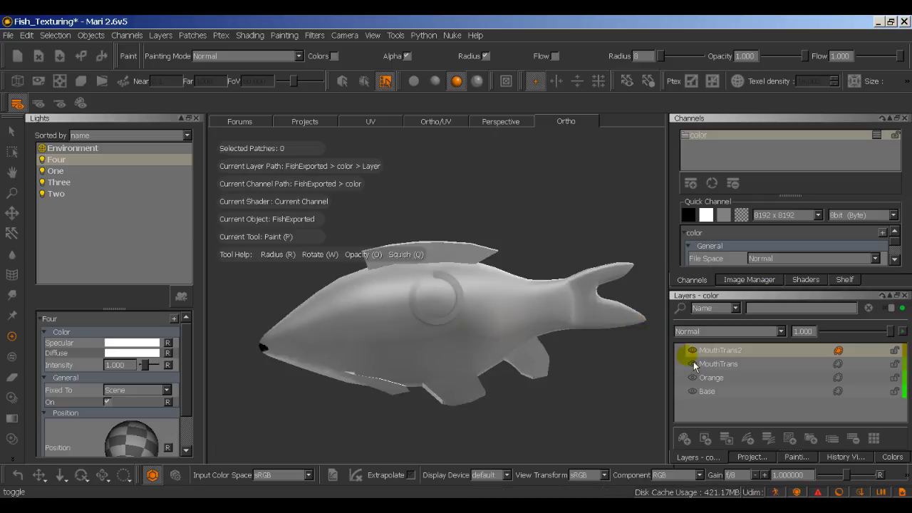
pyautogui.click(692, 363)
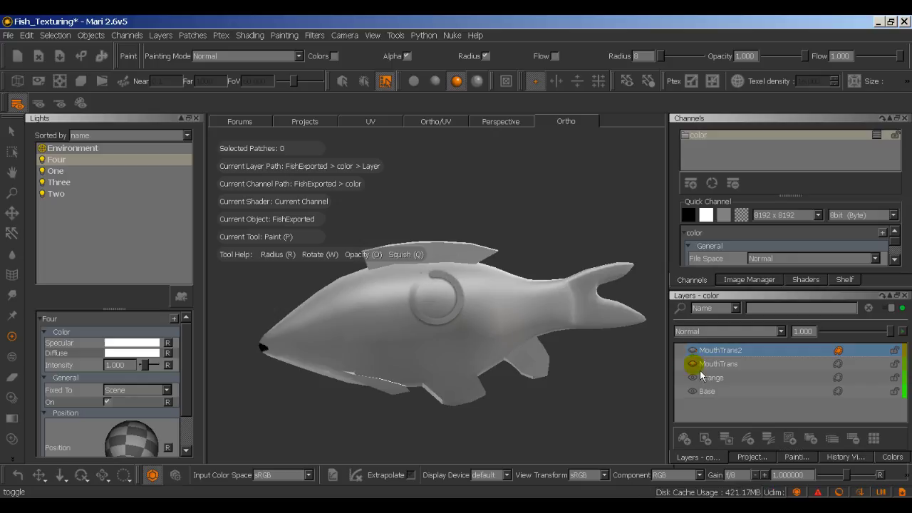
pyautogui.click(692, 364)
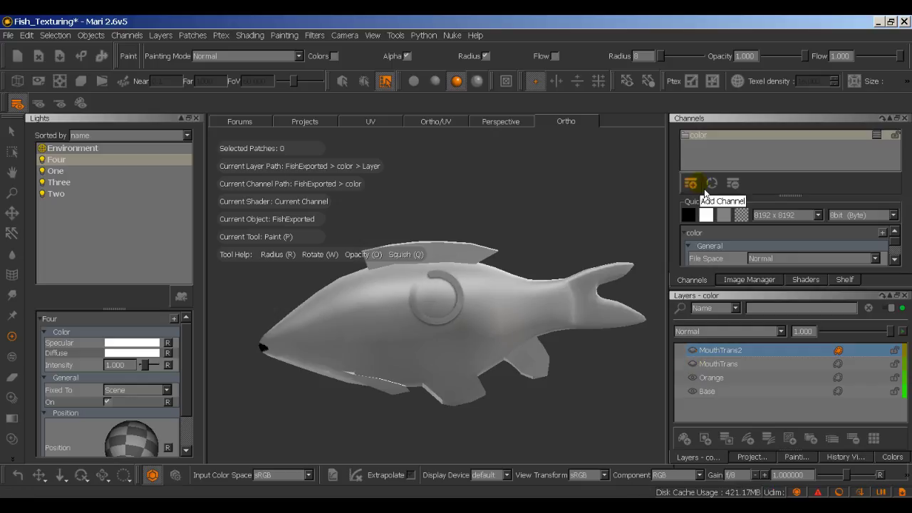
# Step: Export the color channel flattened as color.tif for all patches, then return to Maya
pyautogui.rightClick(701, 137)
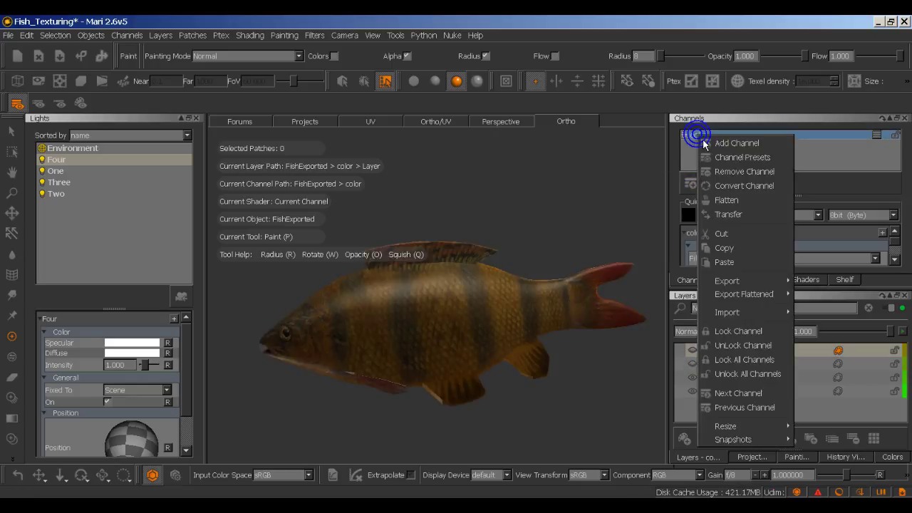
pyautogui.moveTo(735, 285)
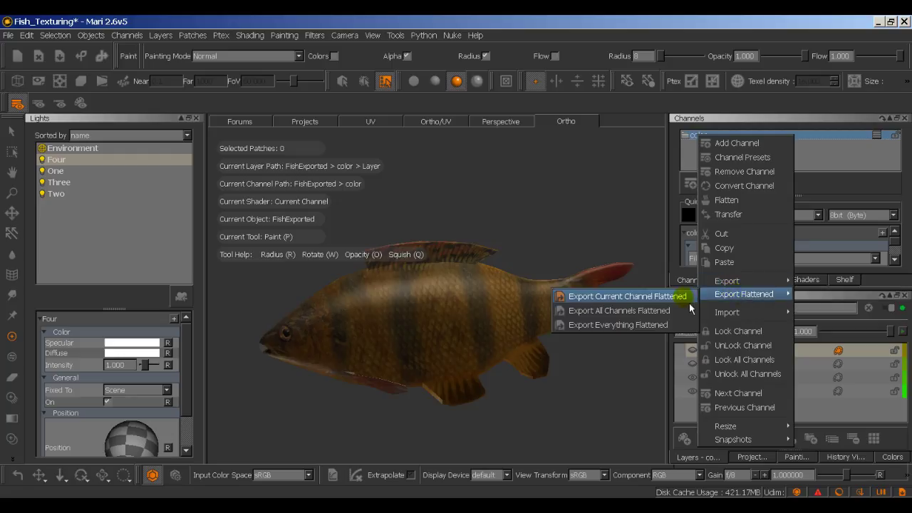
pyautogui.click(687, 298)
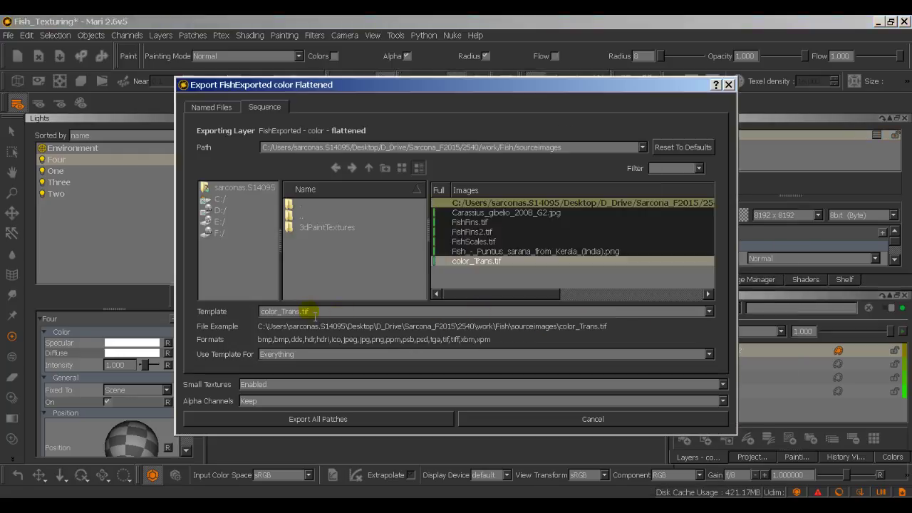
pyautogui.click(301, 311)
pyautogui.press('BackSpace')
pyautogui.press('BackSpace')
pyautogui.press('BackSpace')
pyautogui.press('BackSpace')
pyautogui.press('BackSpace')
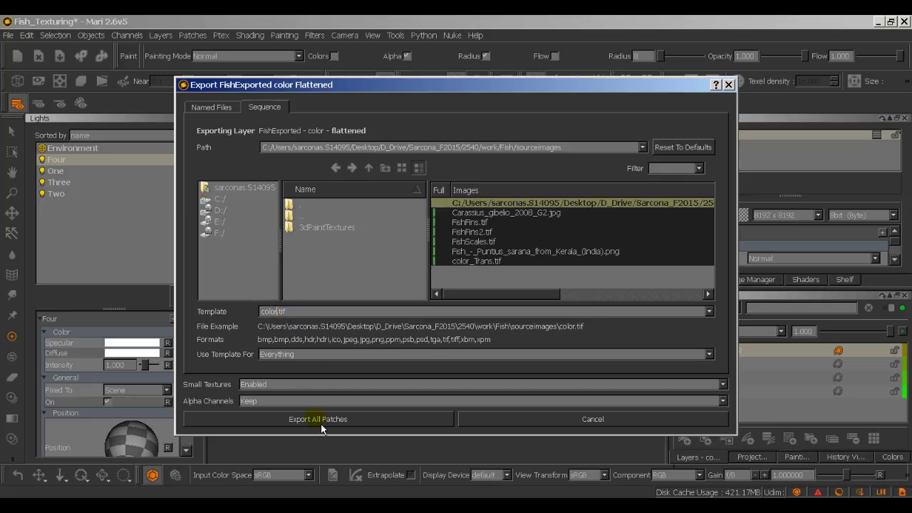
pyautogui.click(321, 420)
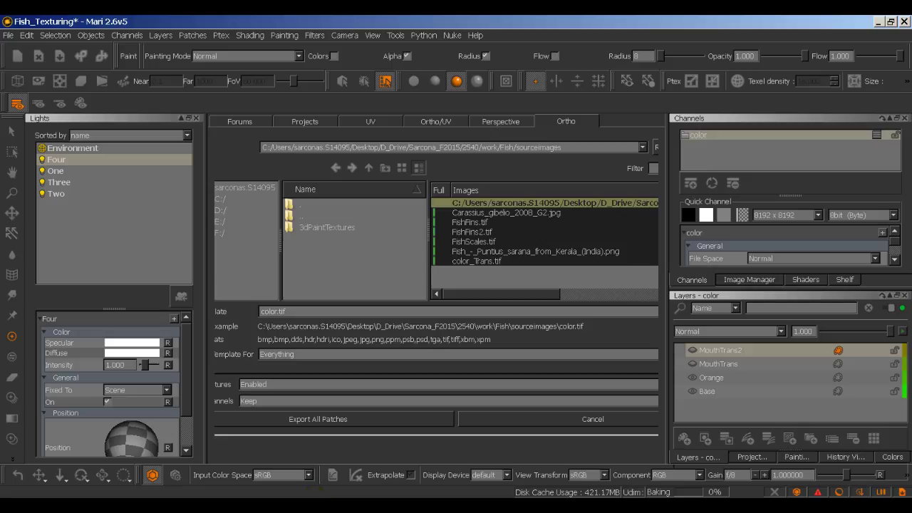
pyautogui.moveTo(340, 499)
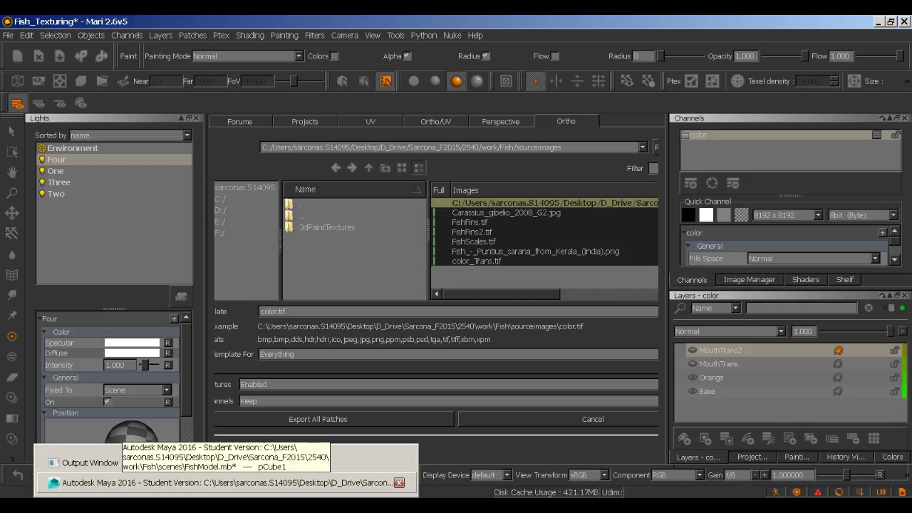
pyautogui.click(306, 483)
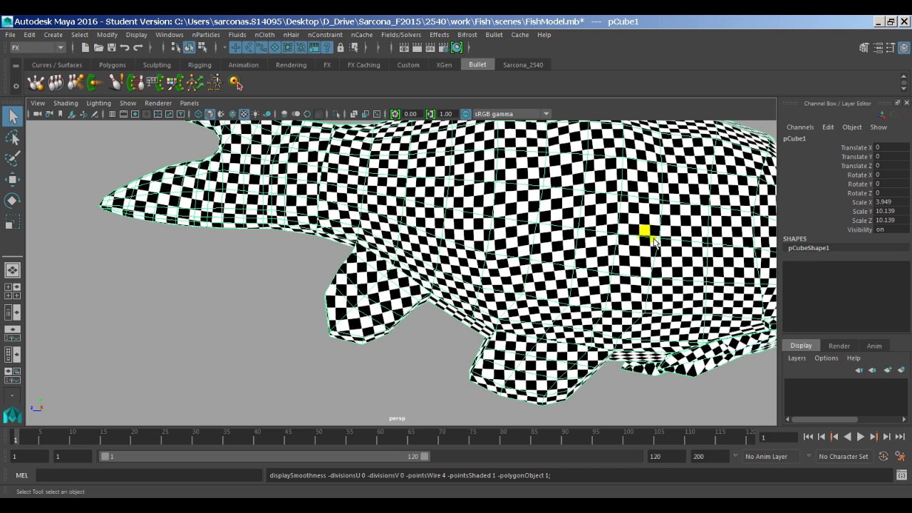
# Step: Create a new mia_material_x_passes material through the hotbox's Assign New Material chooser
pyautogui.scroll(-5, 641, 234)
pyautogui.moveTo(638, 229)
pyautogui.keyDown('alt'); pyautogui.mouseDown()
pyautogui.moveTo(413, 238)
pyautogui.moveTo(470, 263)
pyautogui.moveTo(363, 245)
pyautogui.moveTo(506, 280)
pyautogui.moveTo(452, 287)
pyautogui.moveTo(450, 246)
pyautogui.moveTo(408, 257)
pyautogui.mouseUp(); pyautogui.keyUp('alt')
pyautogui.press('space')
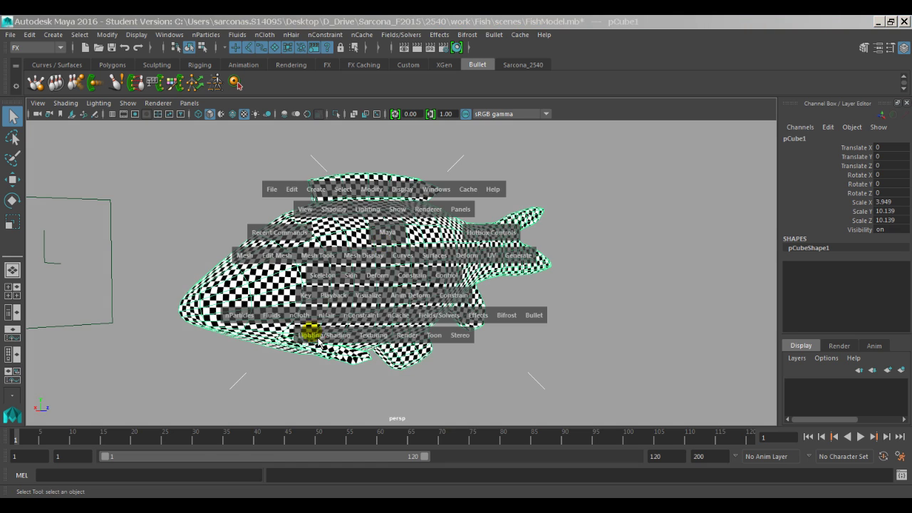
pyautogui.click(314, 334)
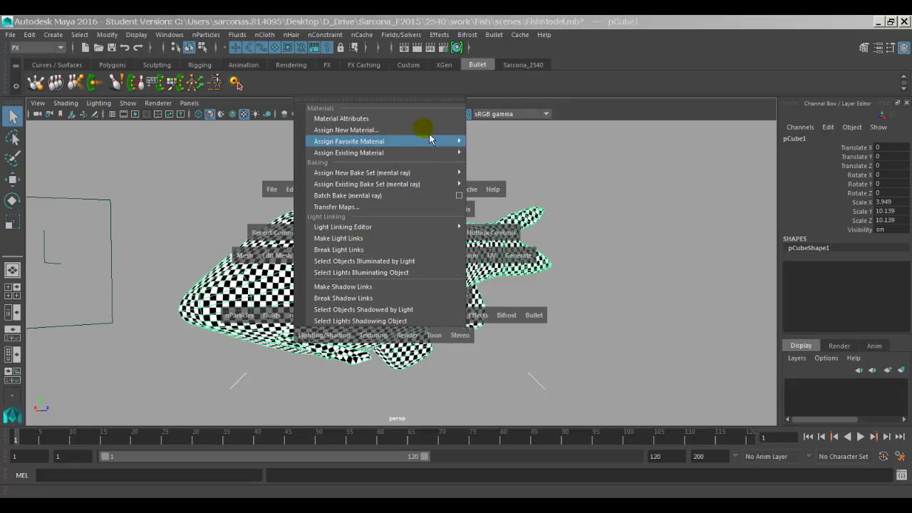
pyautogui.click(369, 136)
pyautogui.click(365, 136)
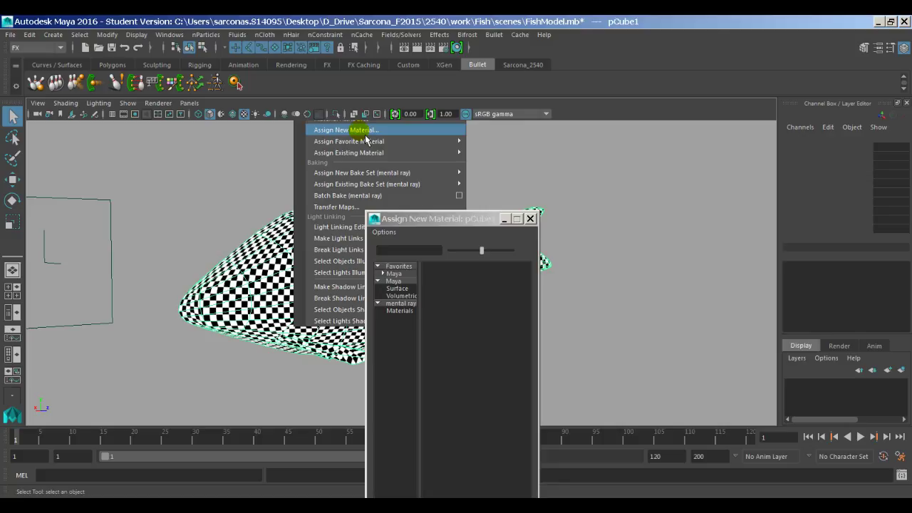
pyautogui.click(423, 219)
pyautogui.moveTo(430, 230); pyautogui.dragTo(470, 68)
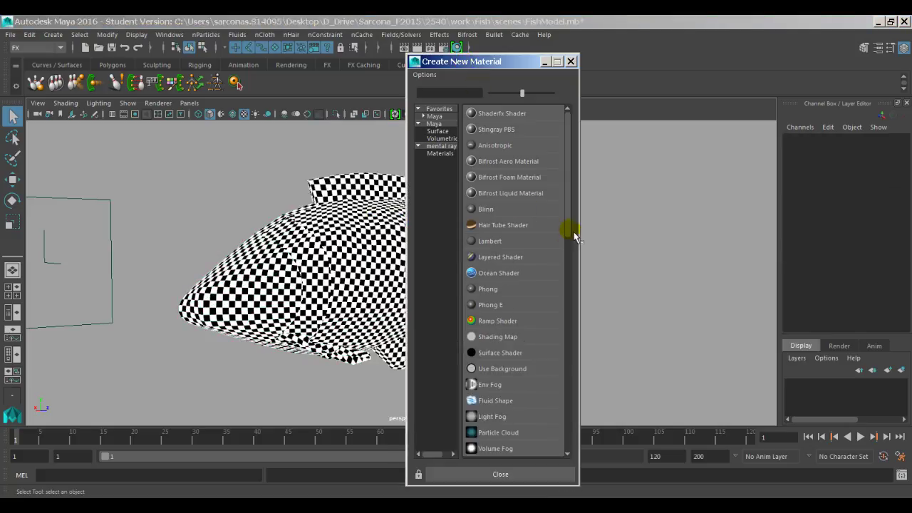
pyautogui.moveTo(570, 227); pyautogui.dragTo(605, 395)
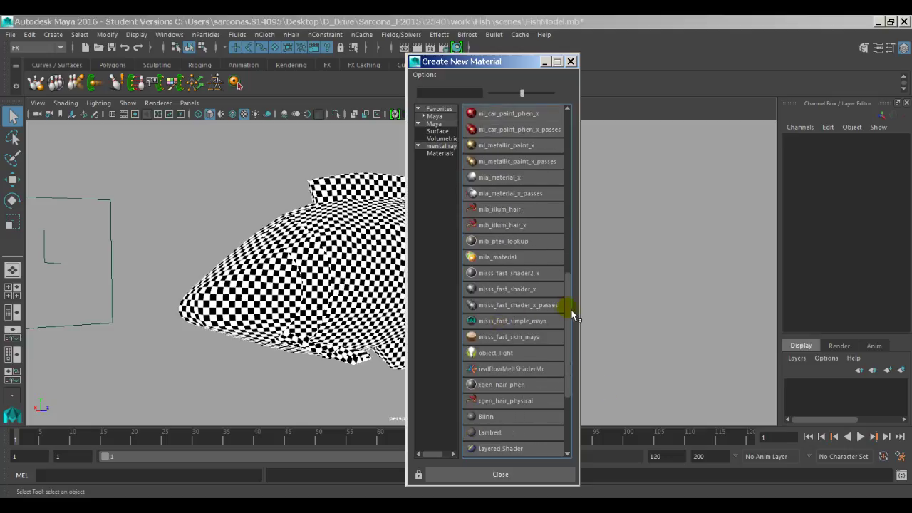
pyautogui.moveTo(573, 316); pyautogui.dragTo(576, 303)
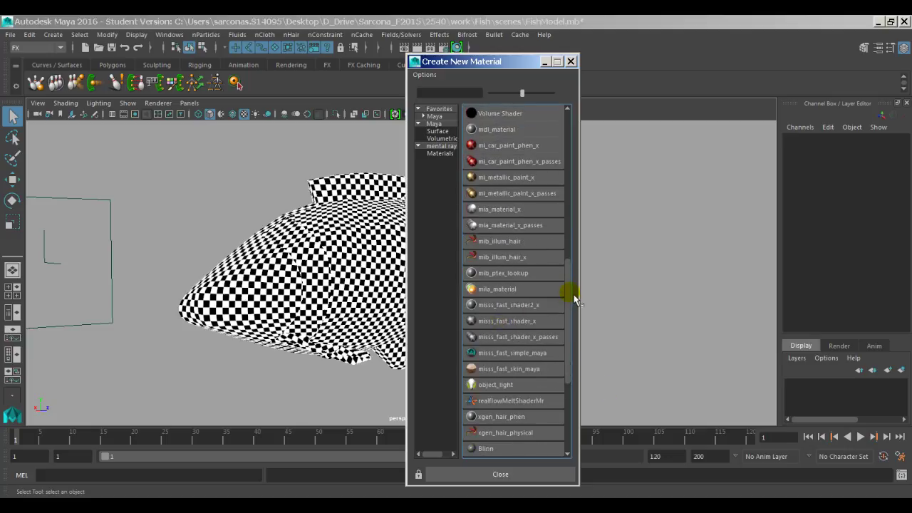
pyautogui.click(532, 228)
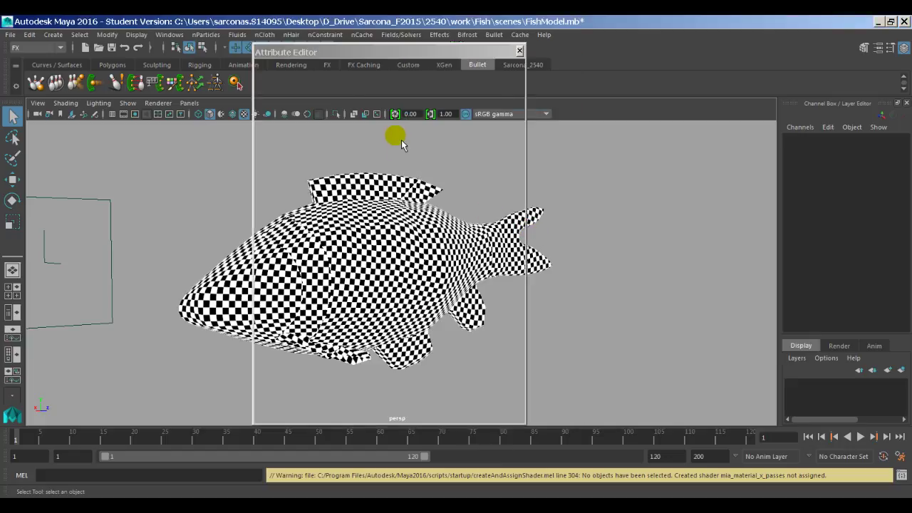
# Step: Select the fish mesh and assign the existing mia_material_x_passes1 material to it
pyautogui.click(376, 85)
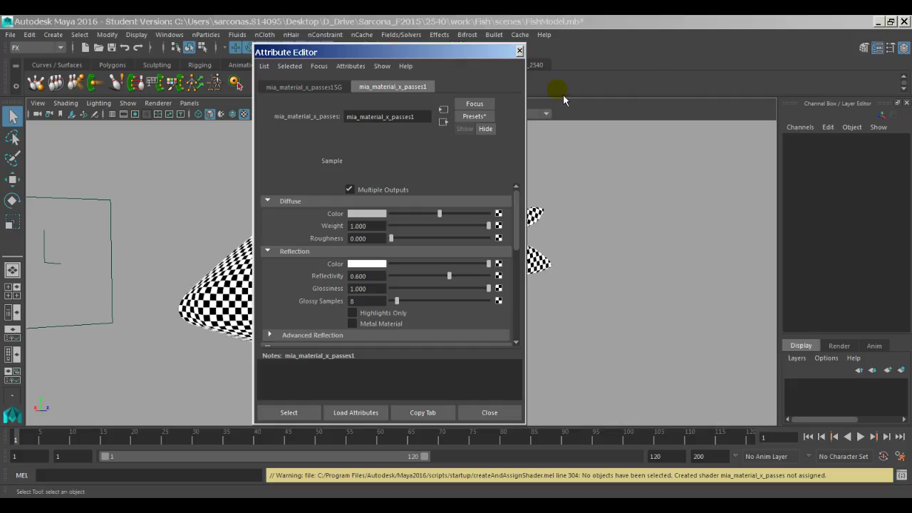
pyautogui.moveTo(321, 52); pyautogui.dragTo(582, 67)
pyautogui.click(339, 242)
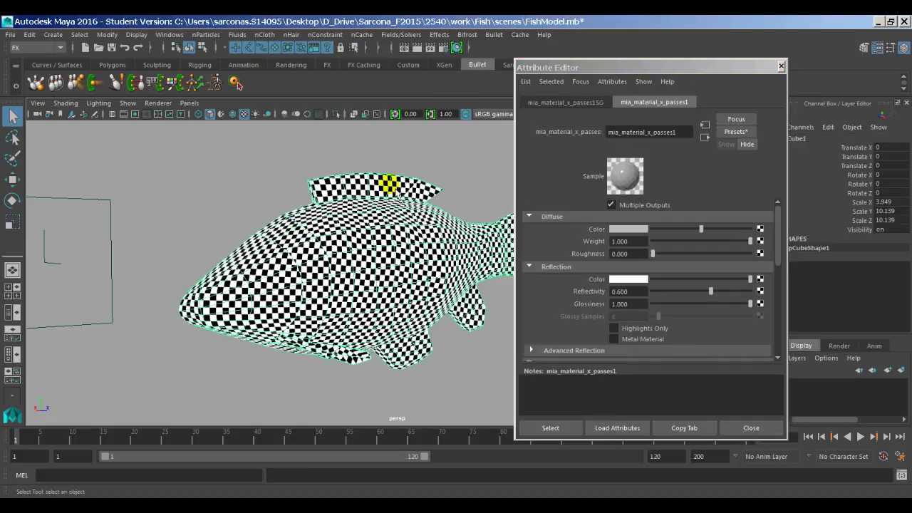
pyautogui.click(322, 210)
pyautogui.press('space')
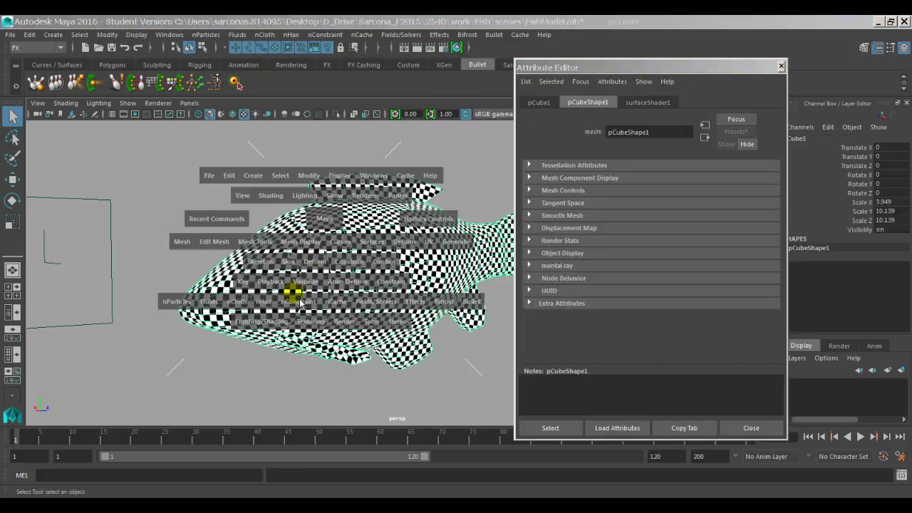
pyautogui.click(264, 321)
pyautogui.moveTo(368, 139)
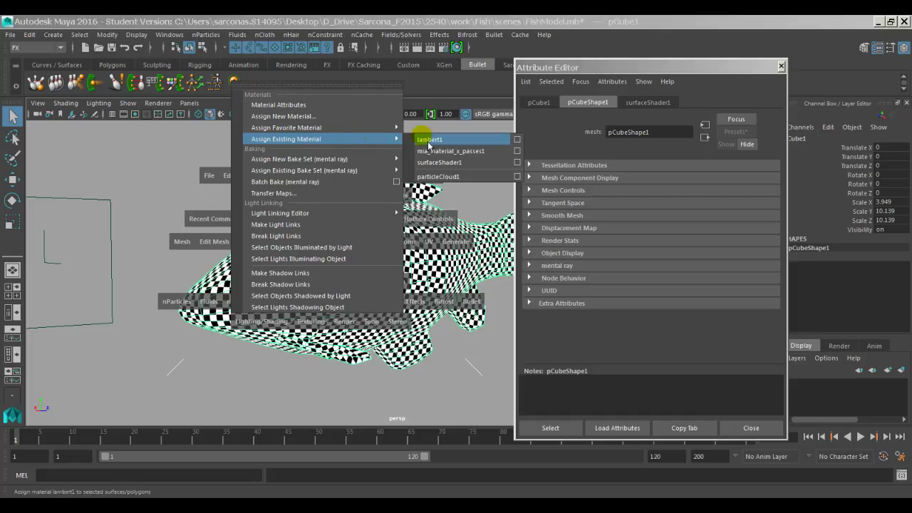
pyautogui.click(449, 151)
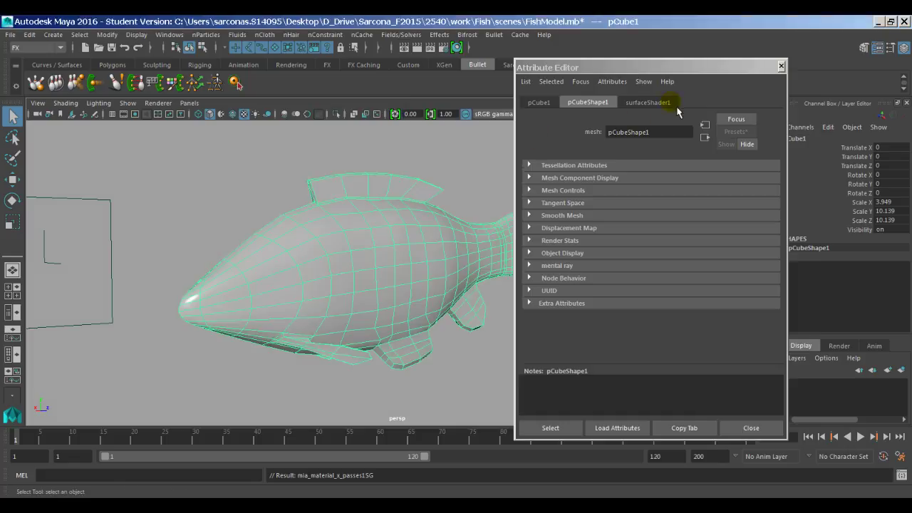
# Step: Bring up the mia_material_x_passes1 attributes and go back to Mari
pyautogui.click(676, 105)
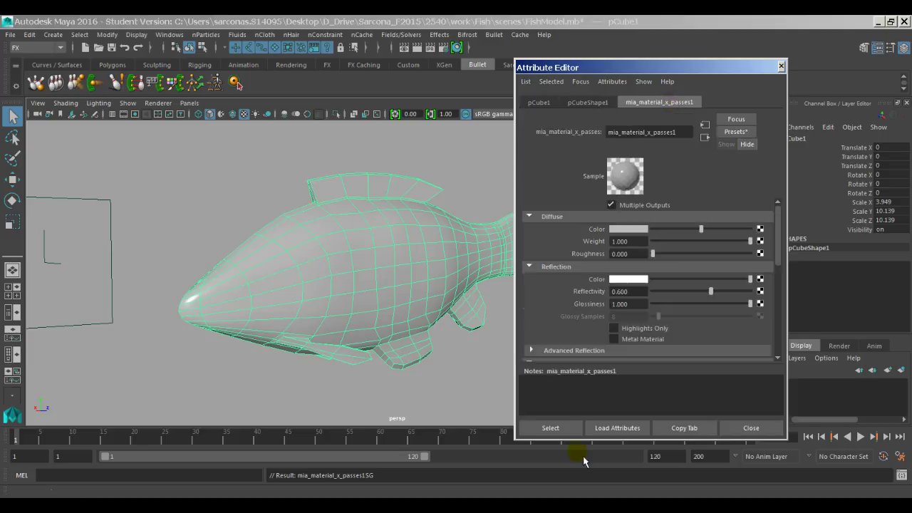
pyautogui.moveTo(549, 507)
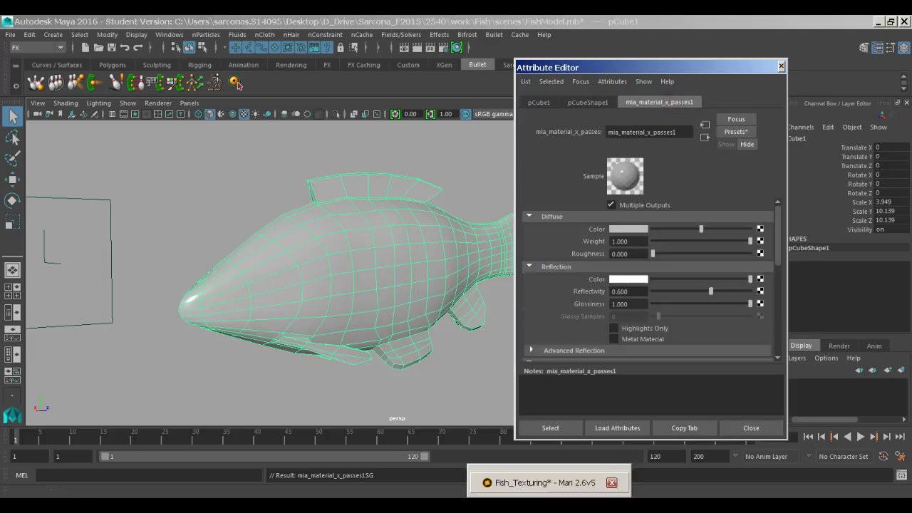
pyautogui.click(528, 483)
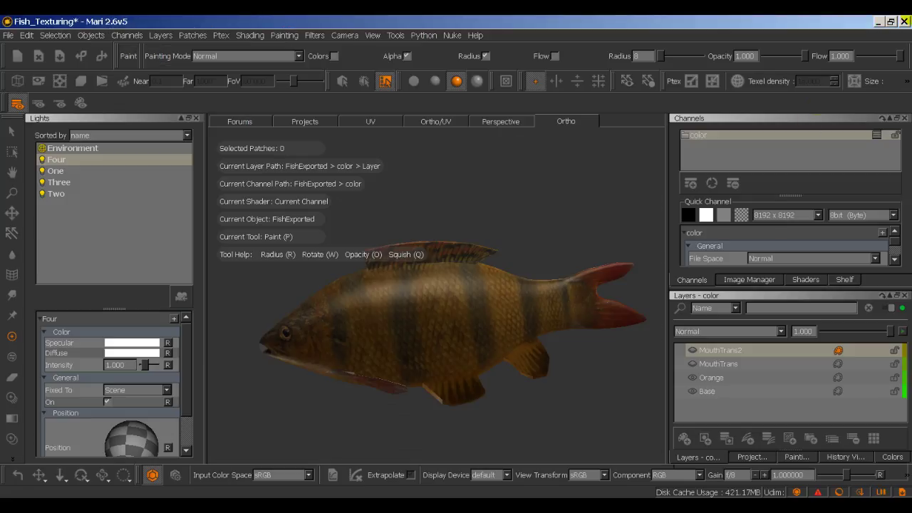
# Step: Close Mari, choosing Save for the Fish_Texturing project
pyautogui.click(906, 21)
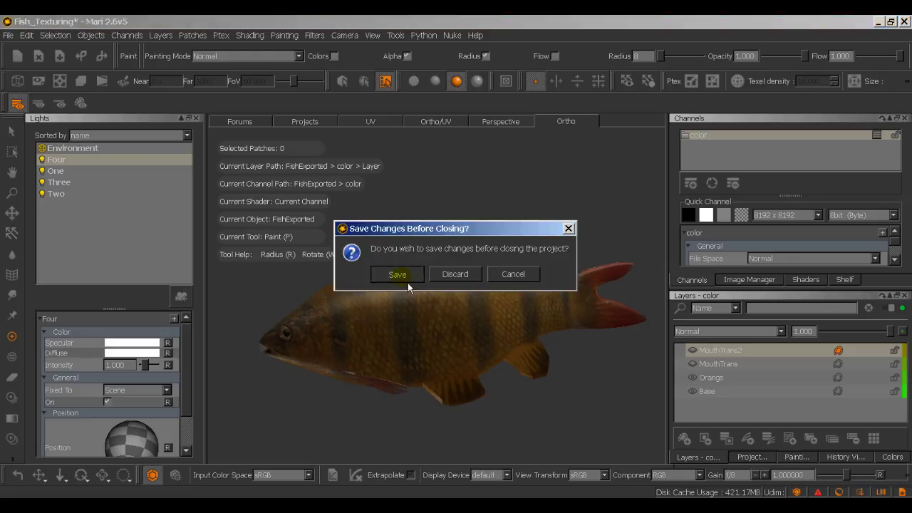
pyautogui.click(407, 283)
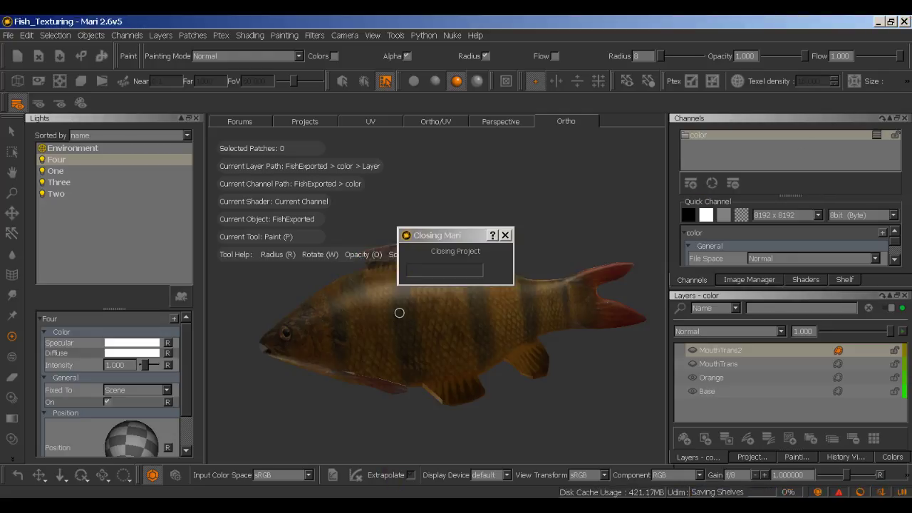
pyautogui.press('super+e')
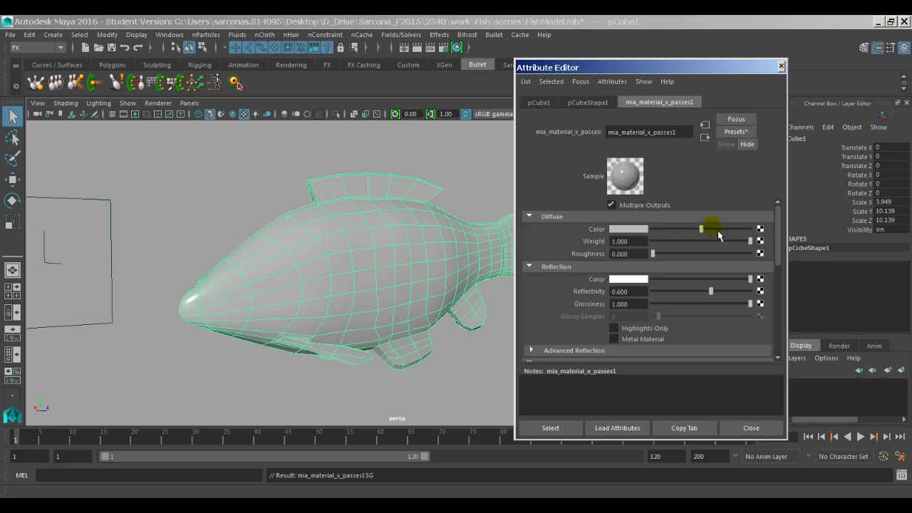
# Step: Connect a file texture loading color.tif to mia_material_x_passes1's diffuse colour and inspect the fish
pyautogui.moveTo(718, 236)
pyautogui.mouseDown()
pyautogui.moveTo(698, 230)
pyautogui.moveTo(709, 228)
pyautogui.mouseUp()
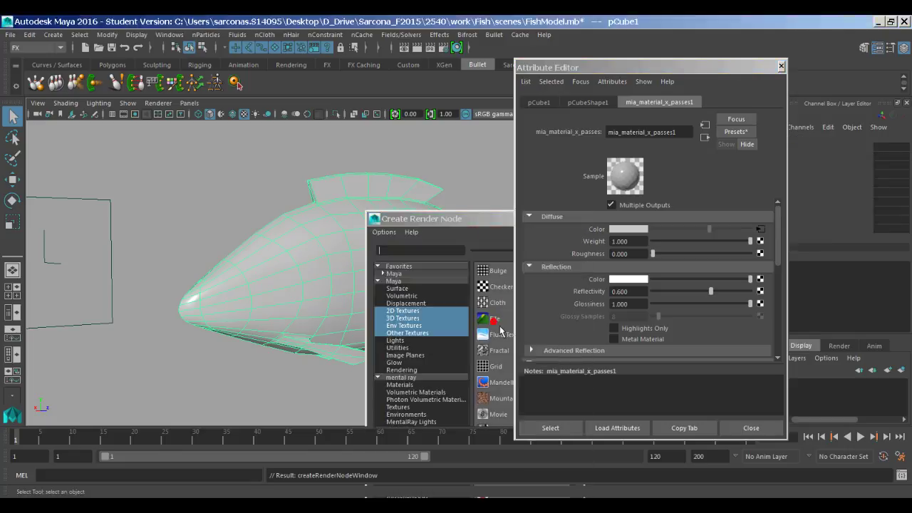
pyautogui.click(499, 331)
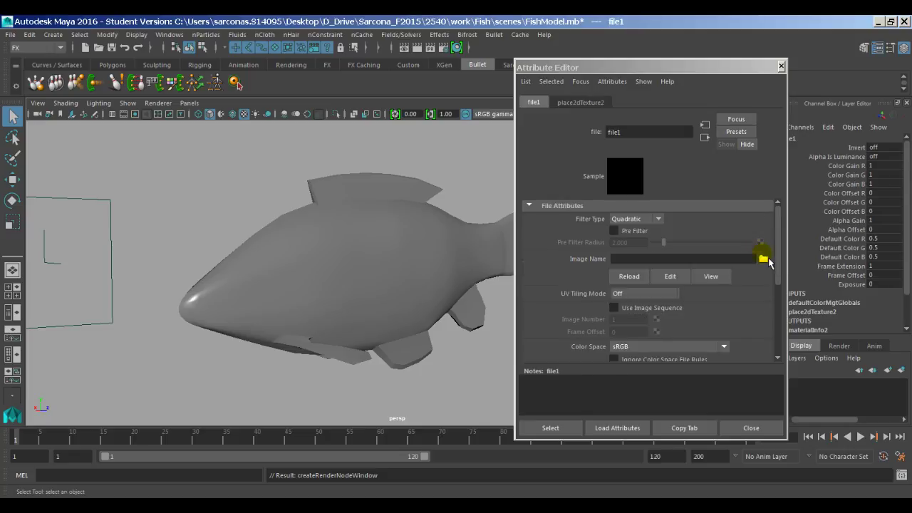
pyautogui.click(764, 260)
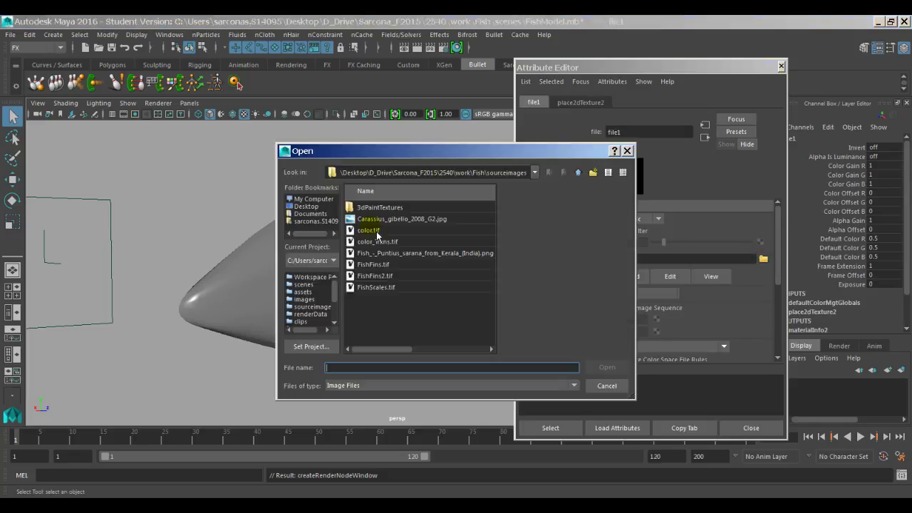
pyautogui.click(368, 231)
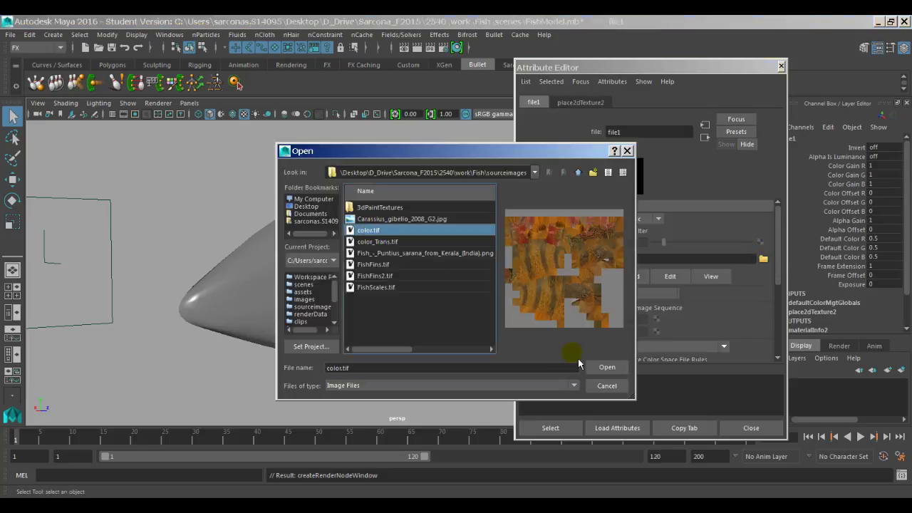
pyautogui.click(607, 369)
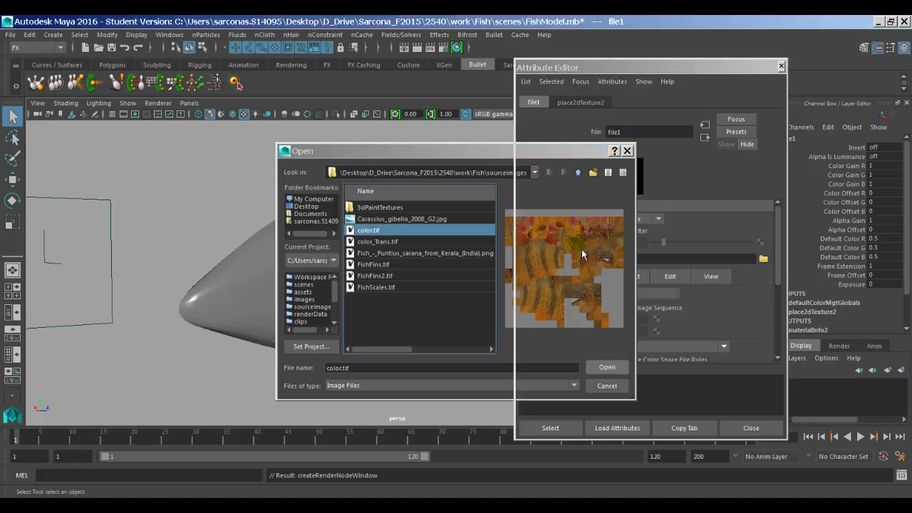
pyautogui.click(611, 302)
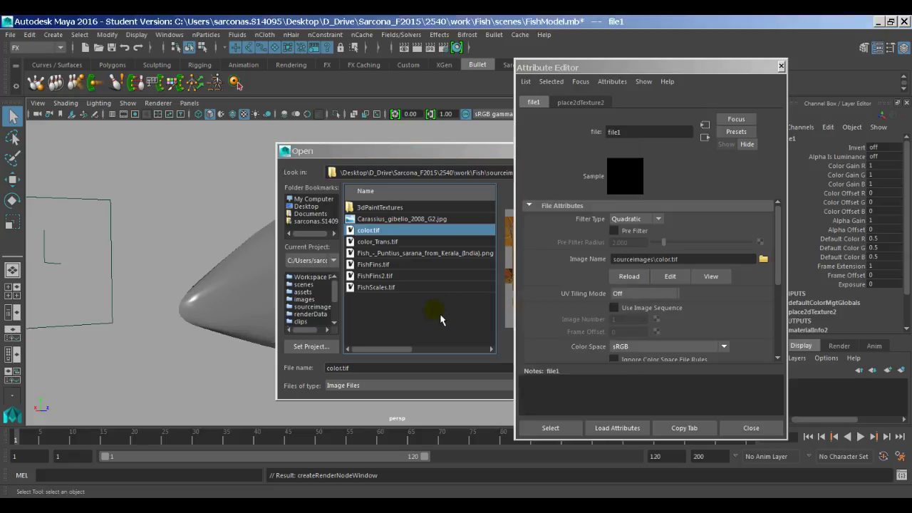
pyautogui.keyDown('alt'); pyautogui.moveTo(398, 337); pyautogui.dragTo(375, 302); pyautogui.keyUp('alt')
pyautogui.click(375, 301)
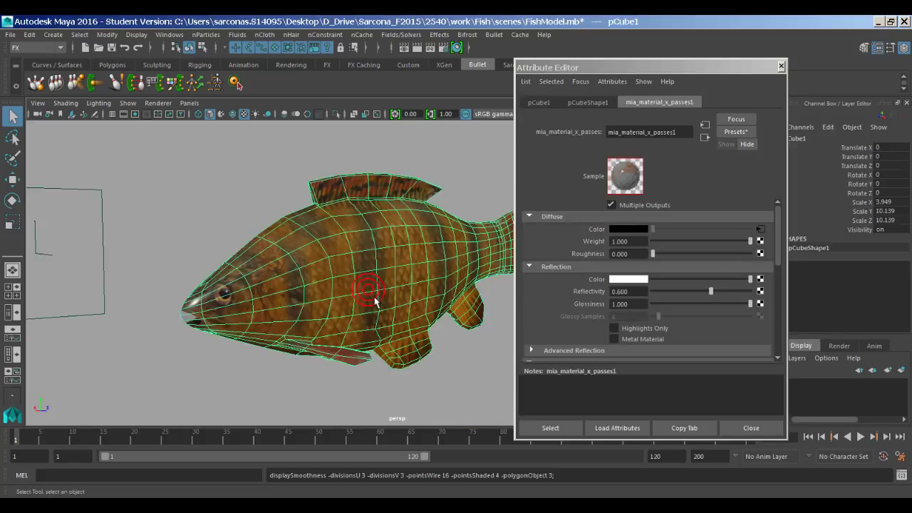
# Step: Lower the fish material's reflectivity and glossiness, and set glossy samples to 1
pyautogui.click(439, 377)
pyautogui.keyDown('alt'); pyautogui.moveTo(438, 377); pyautogui.dragTo(341, 345); pyautogui.keyUp('alt')
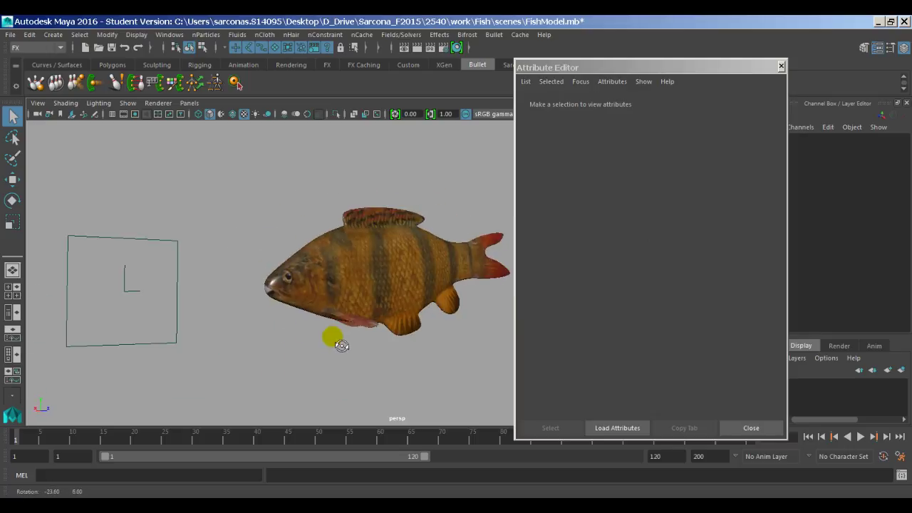
pyautogui.moveTo(326, 295)
pyautogui.keyDown('alt'); pyautogui.mouseDown()
pyautogui.moveTo(574, 282)
pyautogui.moveTo(328, 287)
pyautogui.mouseUp(); pyautogui.keyUp('alt')
pyautogui.keyDown('alt'); pyautogui.moveTo(328, 287); pyautogui.dragTo(381, 281, button='right'); pyautogui.keyUp('alt')
pyautogui.click(384, 280)
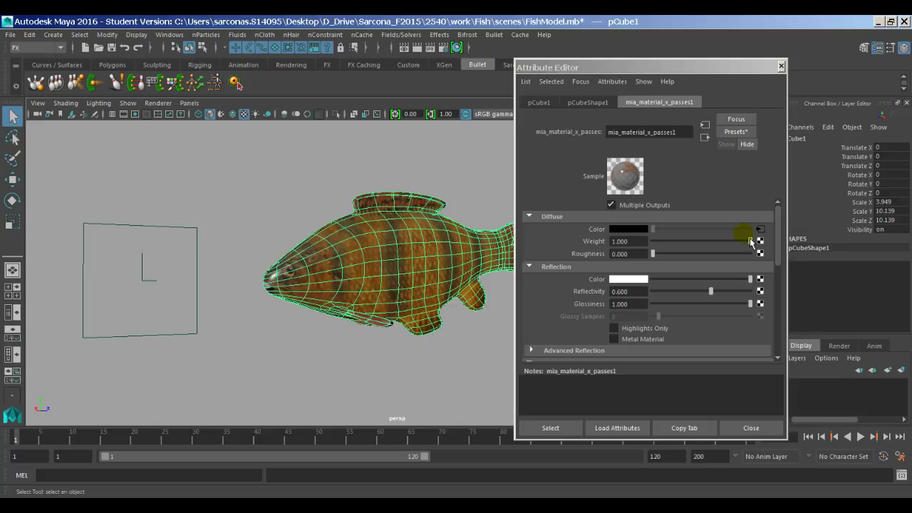
pyautogui.scroll(-1, 784, 263)
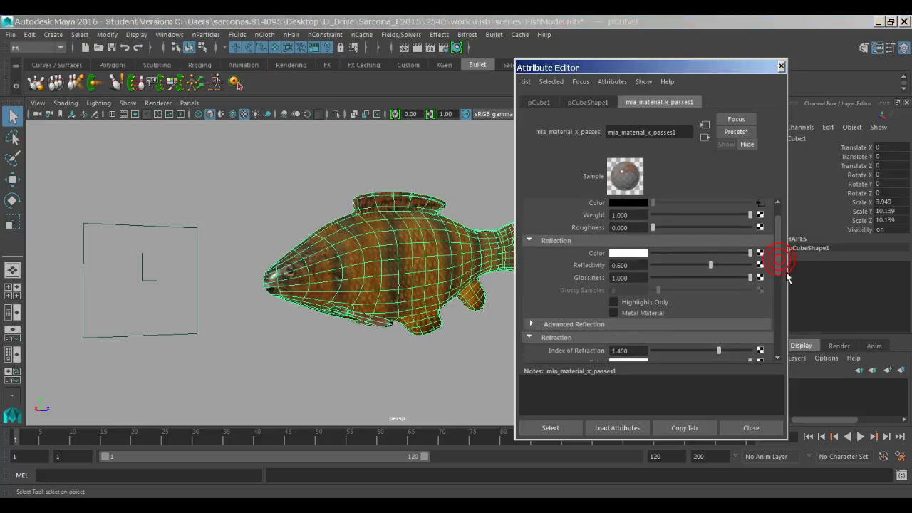
pyautogui.moveTo(699, 263); pyautogui.dragTo(632, 288)
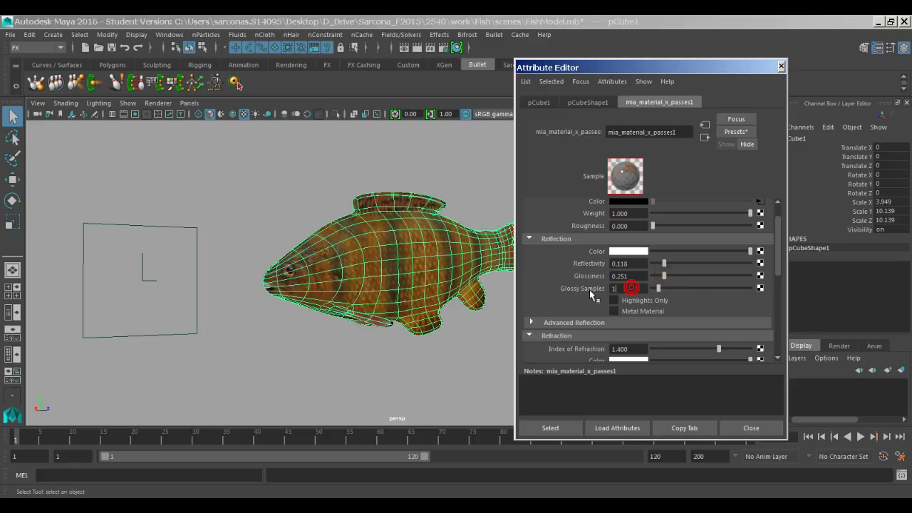
pyautogui.click(783, 273)
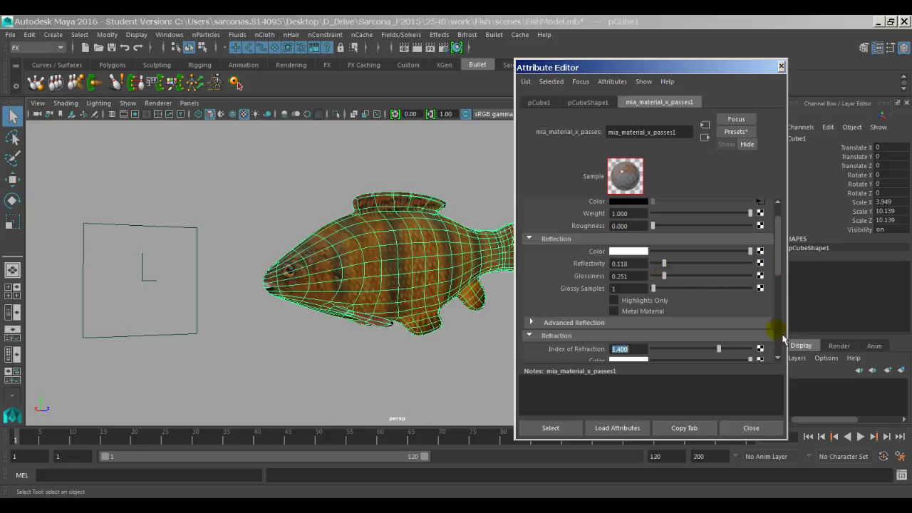
pyautogui.click(783, 333)
pyautogui.click(782, 332)
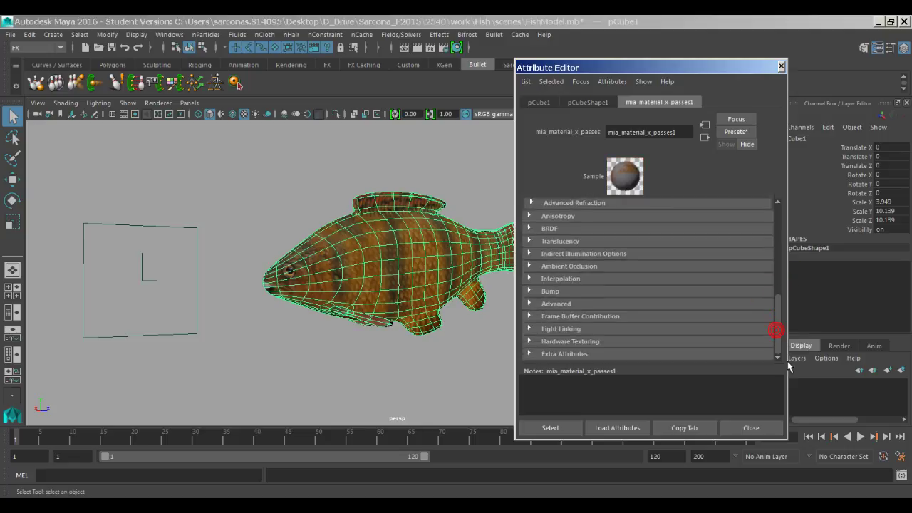
# Step: Map the material's Cutout Opacity to a file texture loading color_Trans.tif
pyautogui.click(596, 304)
pyautogui.scroll(-2, 649, 346)
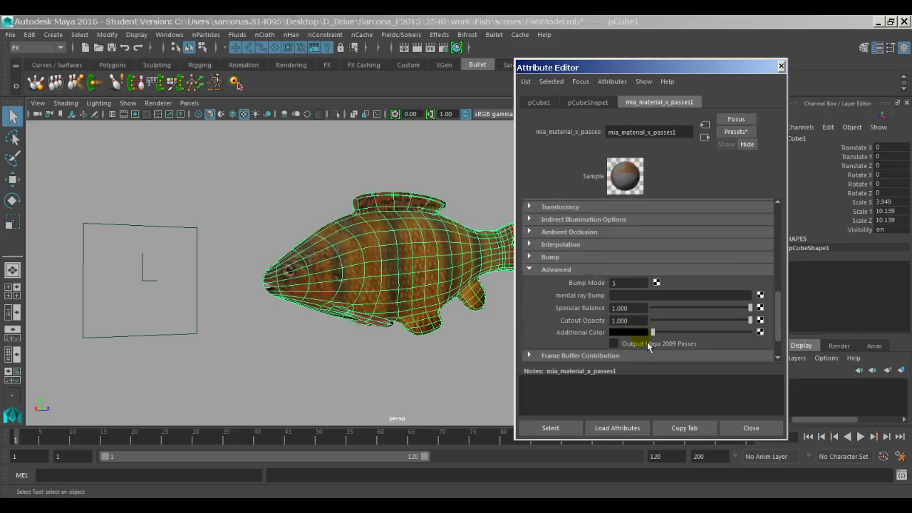
pyautogui.click(761, 332)
pyautogui.click(531, 314)
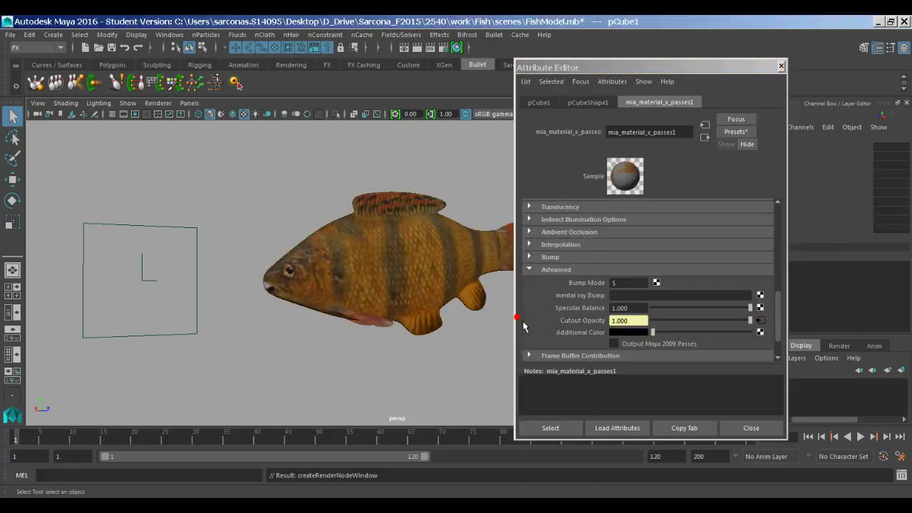
pyautogui.click(764, 260)
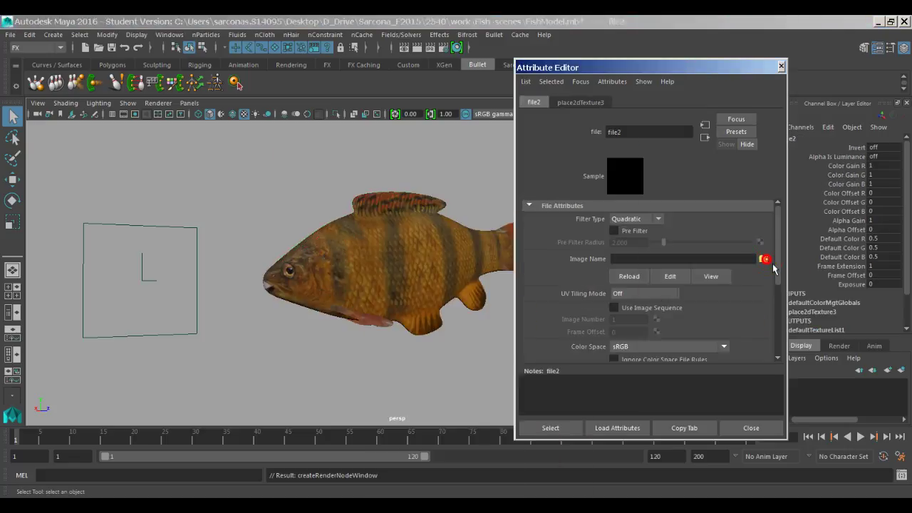
pyautogui.click(384, 241)
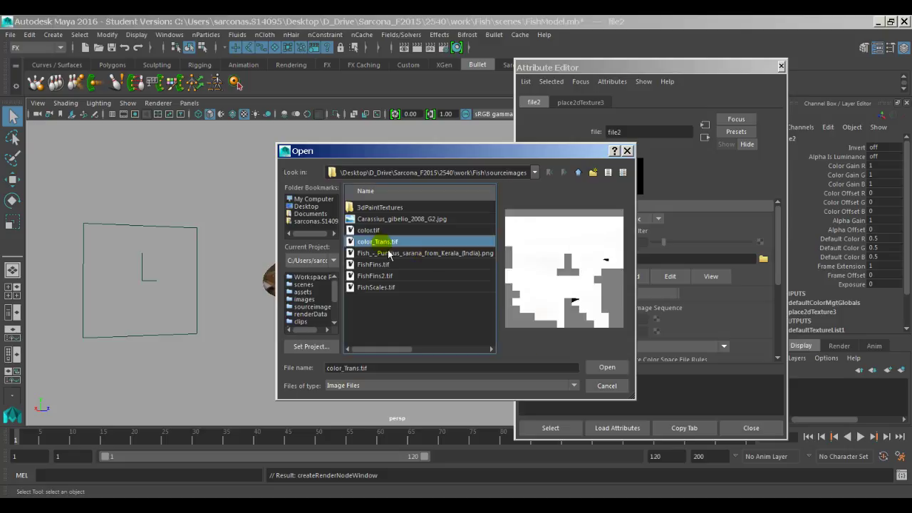
pyautogui.click(605, 367)
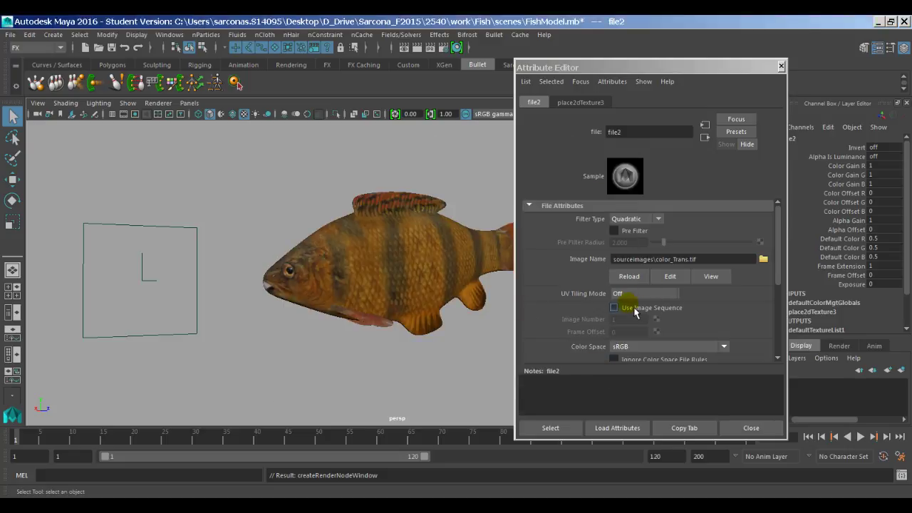
# Step: Turn on Alpha Is Luminance in the color_Trans.tif texture's Color Balance settings
pyautogui.scroll(-4, 577, 303)
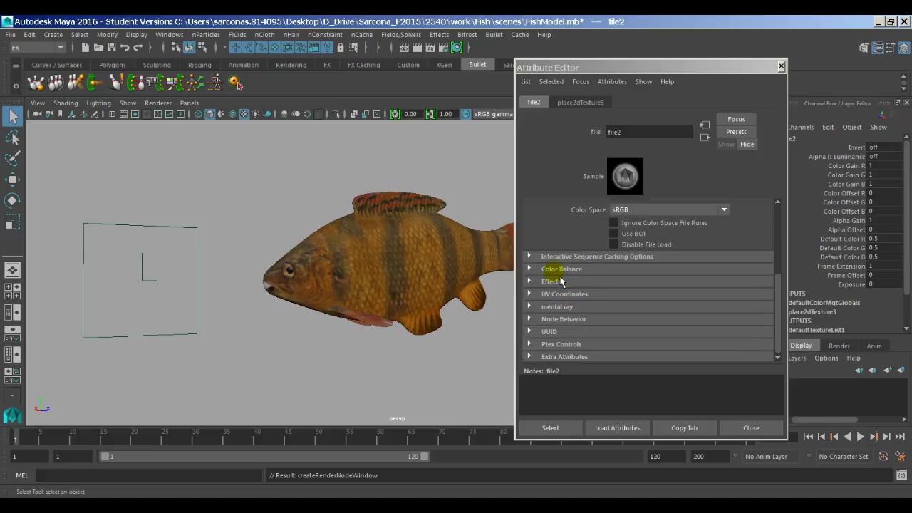
pyautogui.click(553, 282)
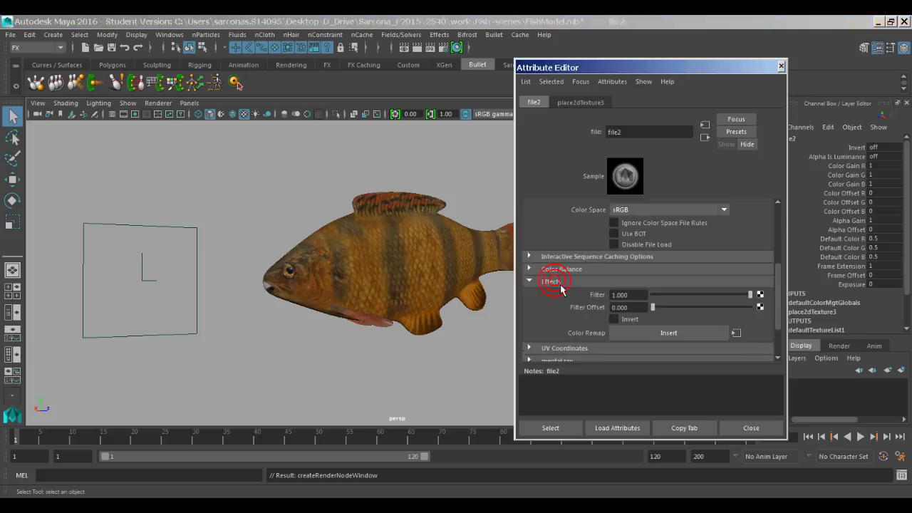
pyautogui.click(552, 281)
pyautogui.click(560, 269)
pyautogui.scroll(-2, 615, 298)
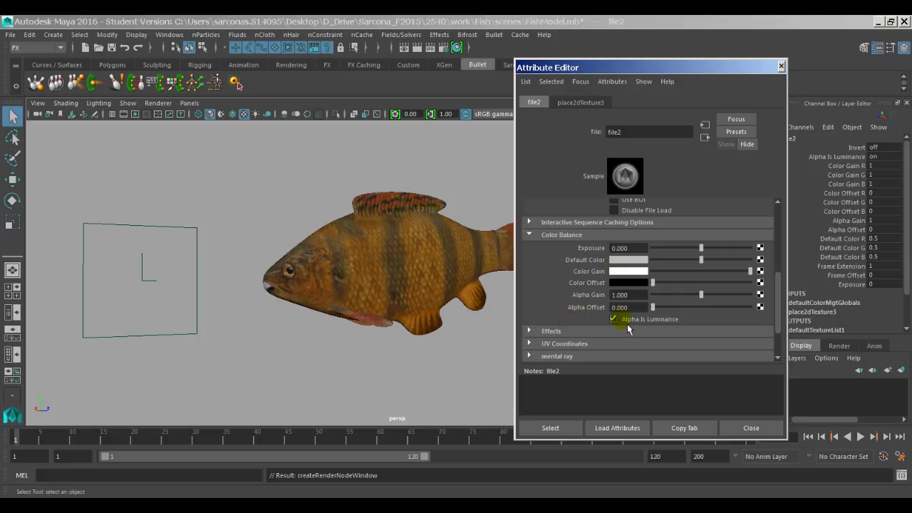
pyautogui.scroll(8, 615, 285)
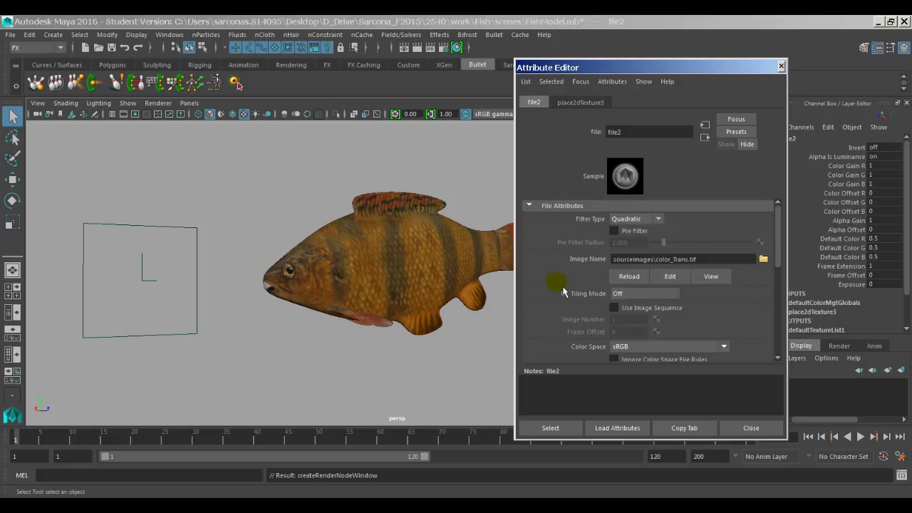
# Step: Switch to the right side view and frame the fish's head and eye
pyautogui.keyDown('alt'); pyautogui.moveTo(387, 255); pyautogui.dragTo(407, 261); pyautogui.keyUp('alt')
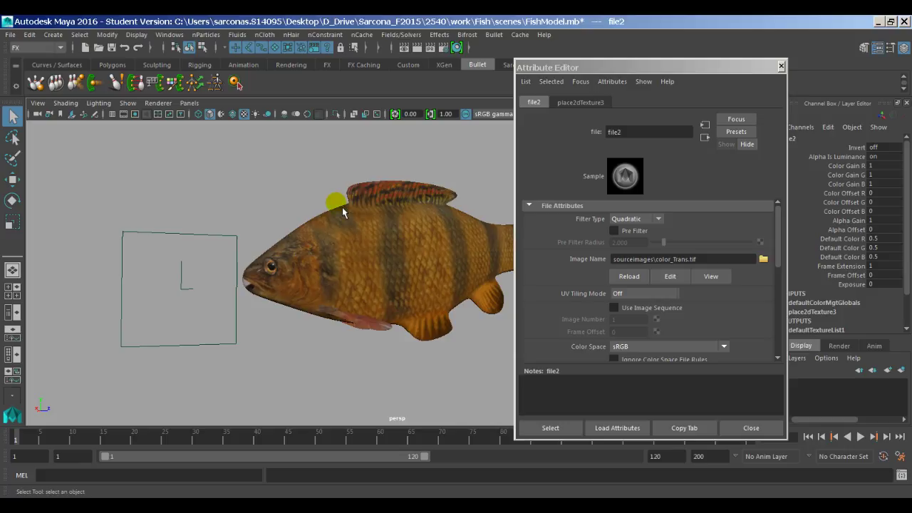
pyautogui.moveTo(343, 206)
pyautogui.keyDown('alt'); pyautogui.mouseDown(button='middle')
pyautogui.moveTo(317, 206)
pyautogui.moveTo(347, 205)
pyautogui.mouseUp(button='middle'); pyautogui.keyUp('alt')
pyautogui.press('space')
pyautogui.click(385, 204)
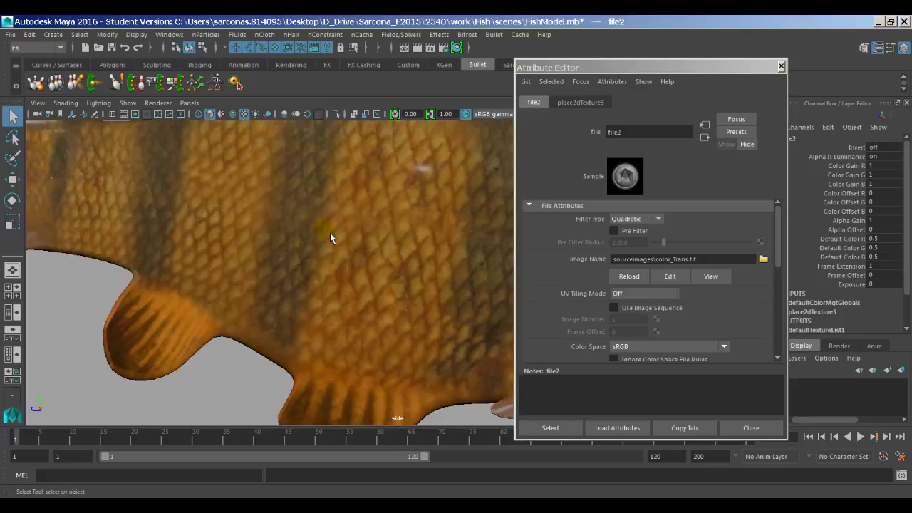
pyautogui.keyDown('alt'); pyautogui.moveTo(332, 238); pyautogui.dragTo(378, 249, button='middle'); pyautogui.keyUp('alt')
pyautogui.keyDown('alt'); pyautogui.moveTo(377, 249); pyautogui.dragTo(260, 229, button='right'); pyautogui.keyUp('alt')
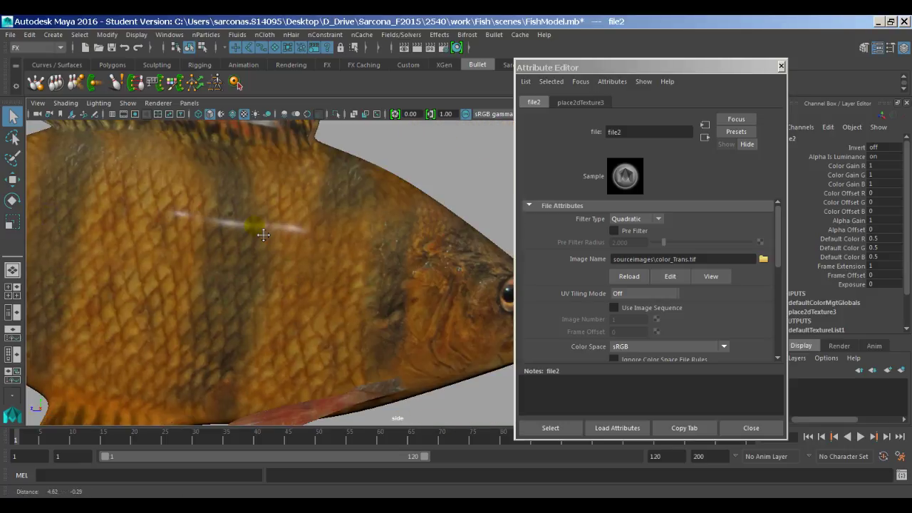
pyautogui.keyDown('alt'); pyautogui.moveTo(259, 229); pyautogui.dragTo(297, 264, button='middle'); pyautogui.keyUp('alt')
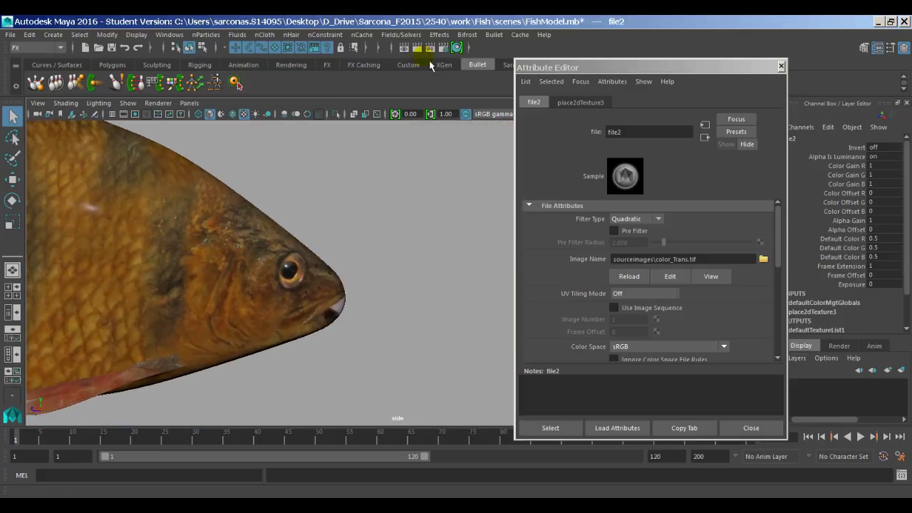
pyautogui.click(425, 52)
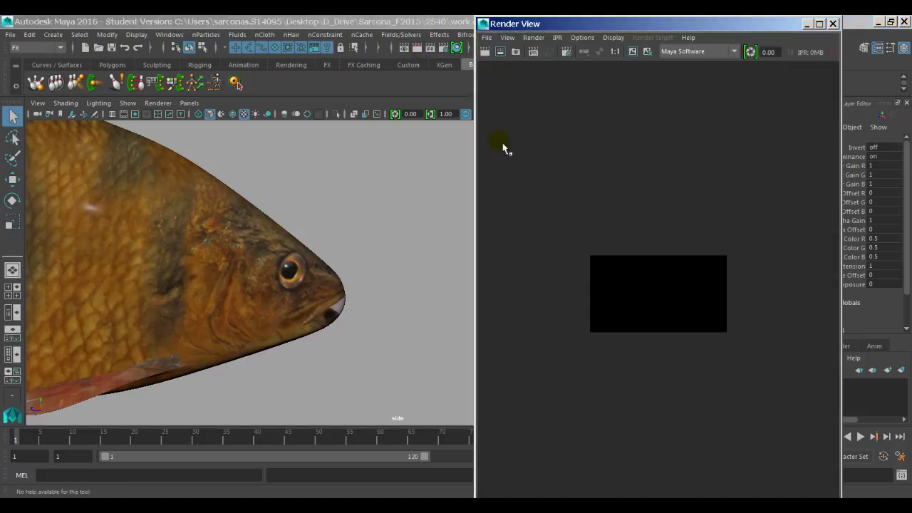
# Step: Re-render the fish's head with mental ray and check its alpha channel
pyautogui.click(716, 56)
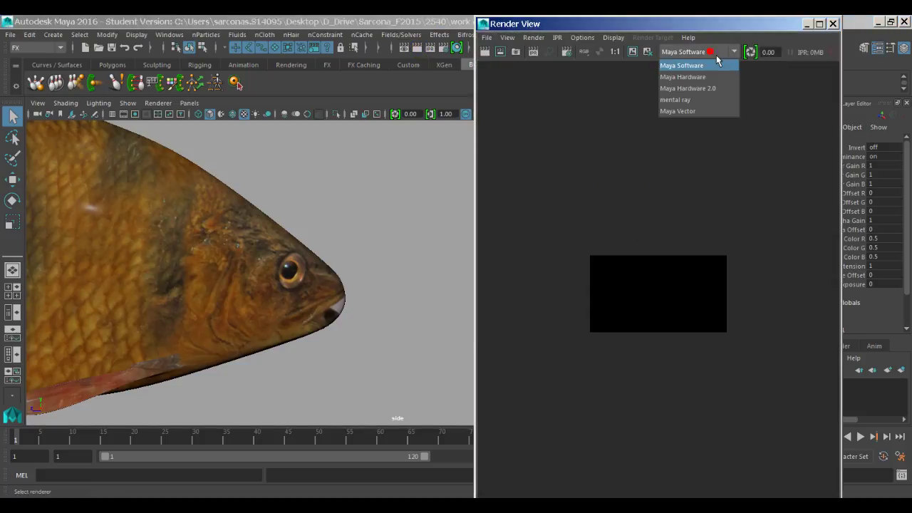
pyautogui.click(709, 98)
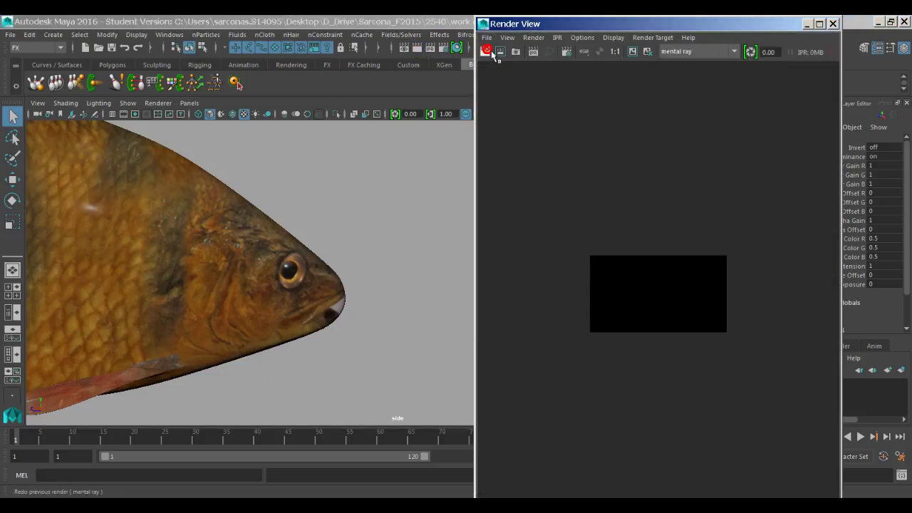
pyautogui.click(491, 52)
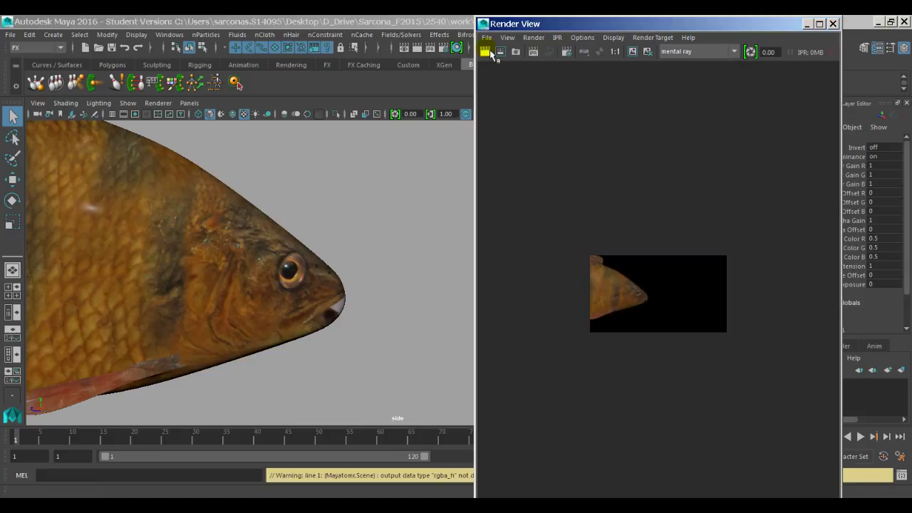
pyautogui.scroll(5, 617, 234)
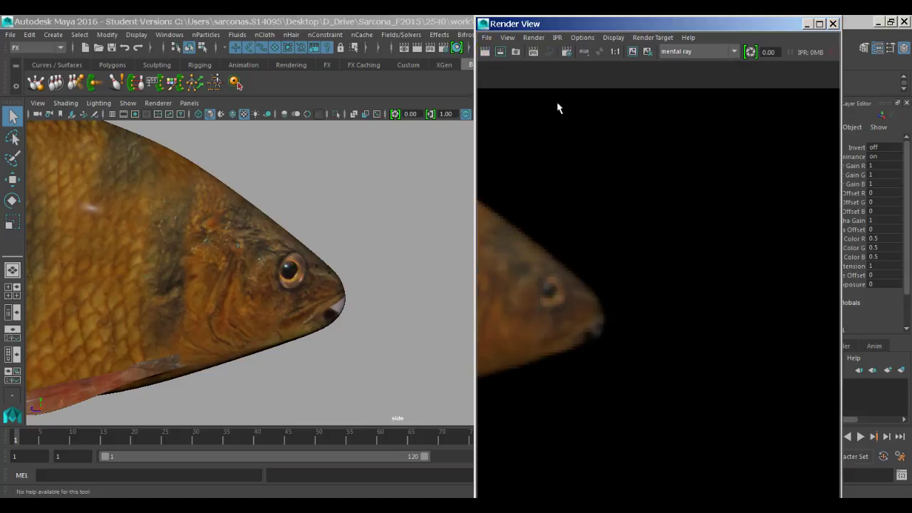
pyautogui.click(606, 54)
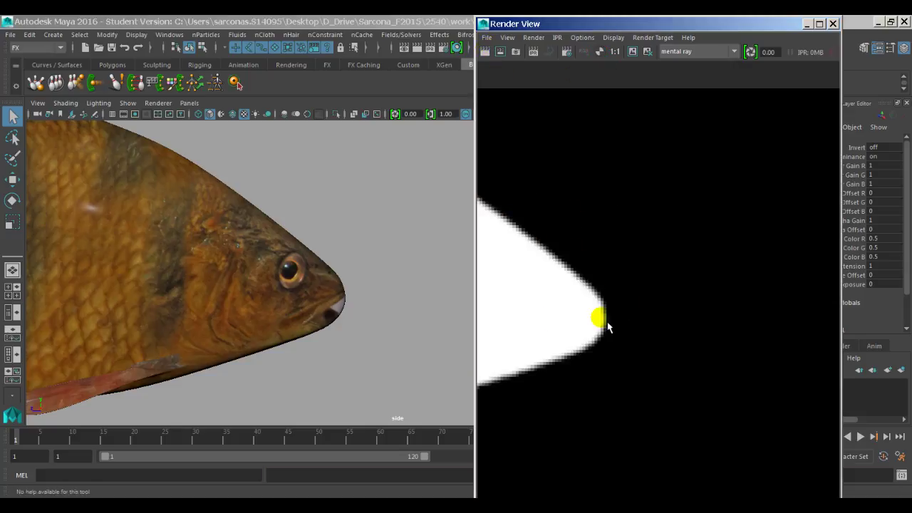
pyautogui.click(414, 270)
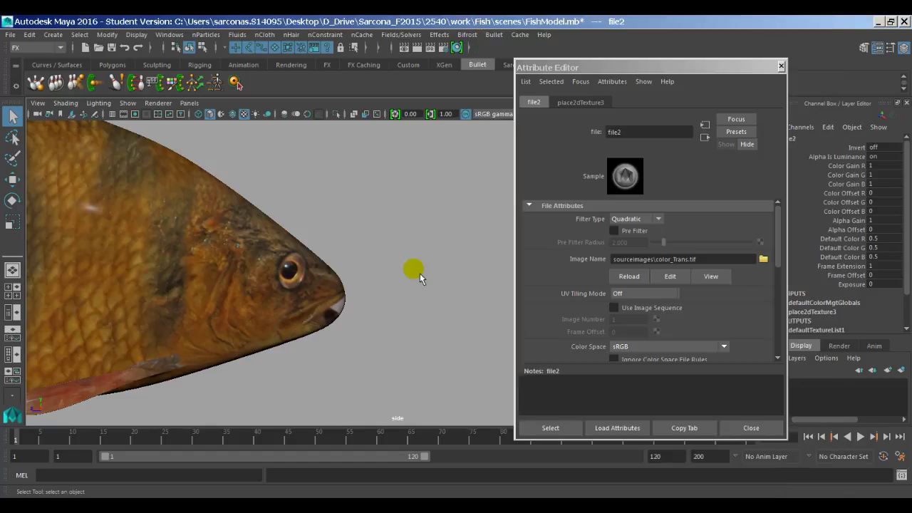
pyautogui.scroll(-3, 310, 300)
# Step: Create a polygon plane, scale it to 21.068 and move it beneath the fish
pyautogui.click(372, 216)
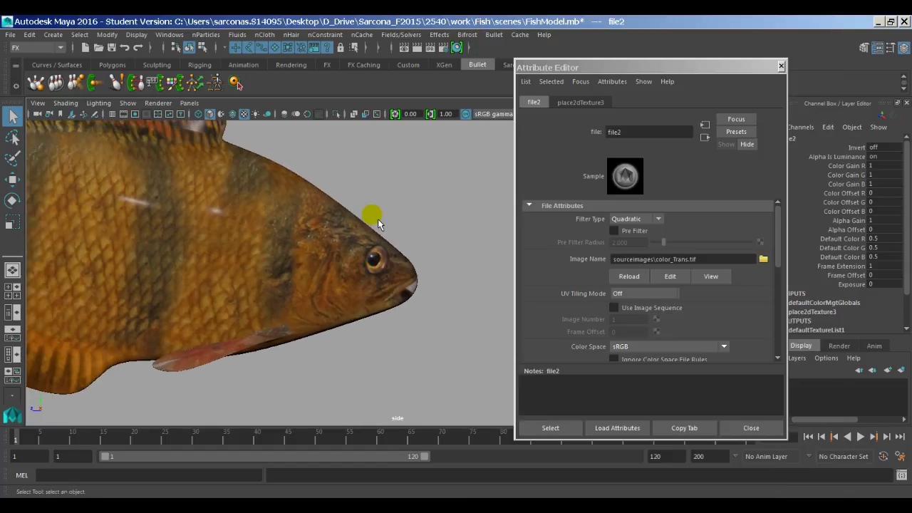
pyautogui.click(55, 35)
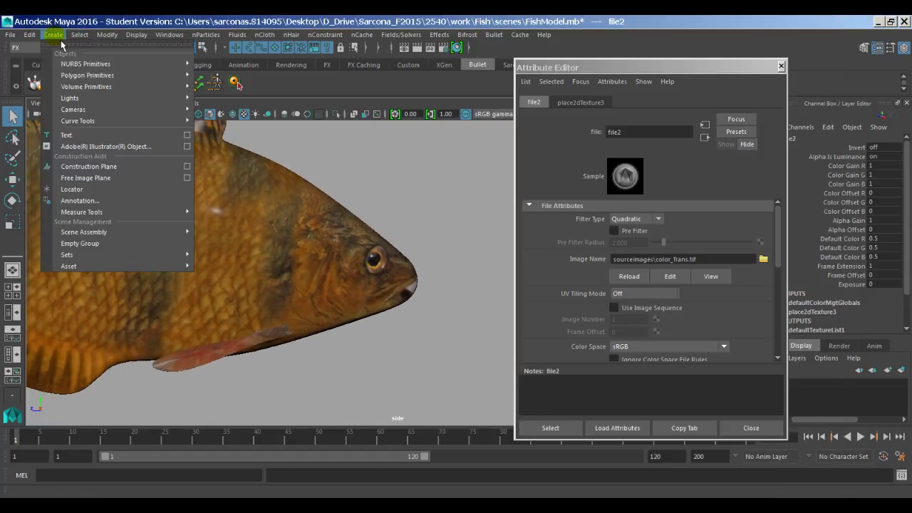
pyautogui.moveTo(107, 75)
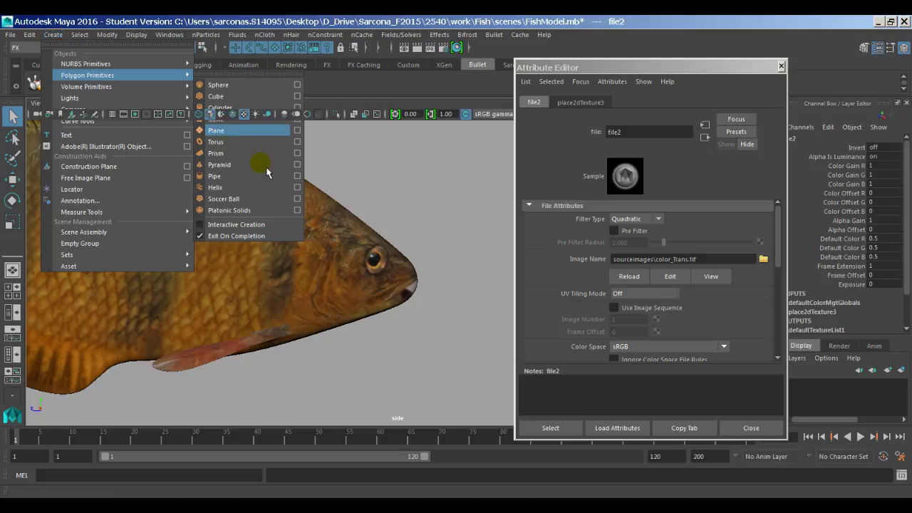
pyautogui.click(218, 130)
pyautogui.press('space')
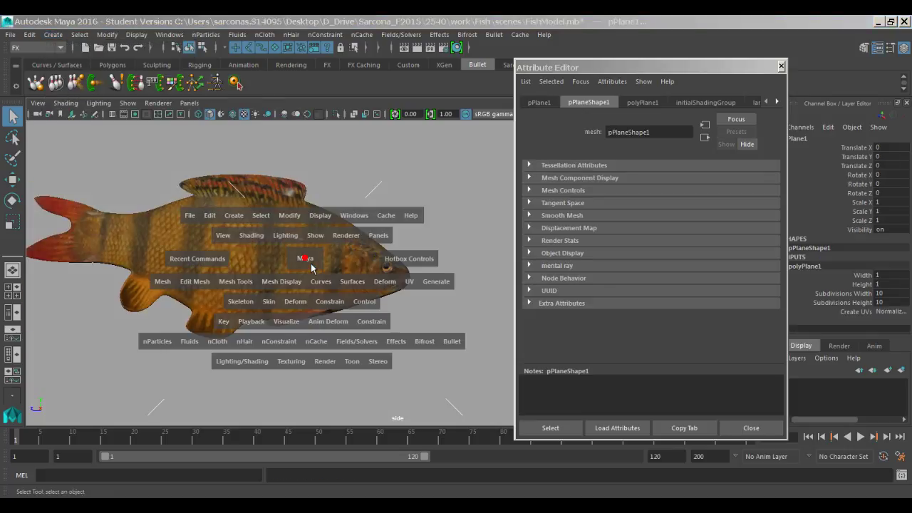
pyautogui.moveTo(358, 272); pyautogui.dragTo(369, 332)
pyautogui.keyDown('alt'); pyautogui.moveTo(311, 299); pyautogui.dragTo(282, 281); pyautogui.keyUp('alt')
pyautogui.press('w')
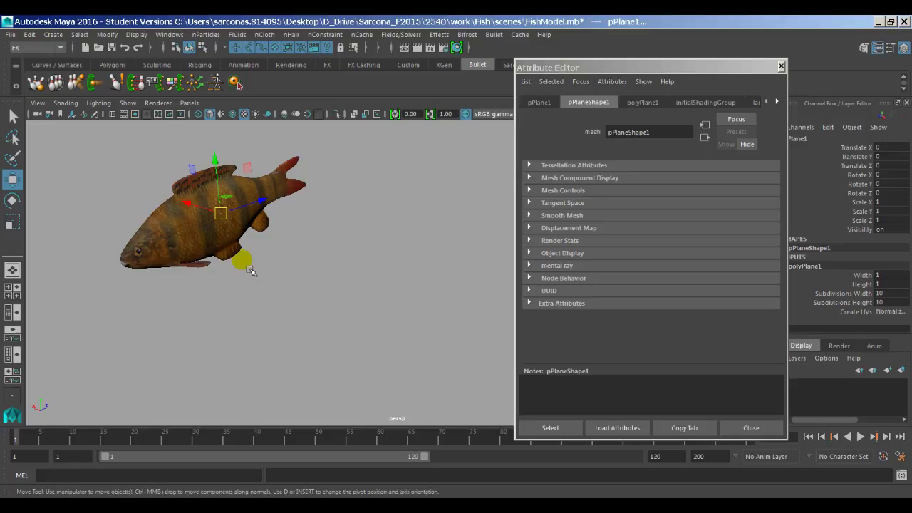
pyautogui.moveTo(251, 271); pyautogui.dragTo(389, 299, button='middle')
pyautogui.press('r')
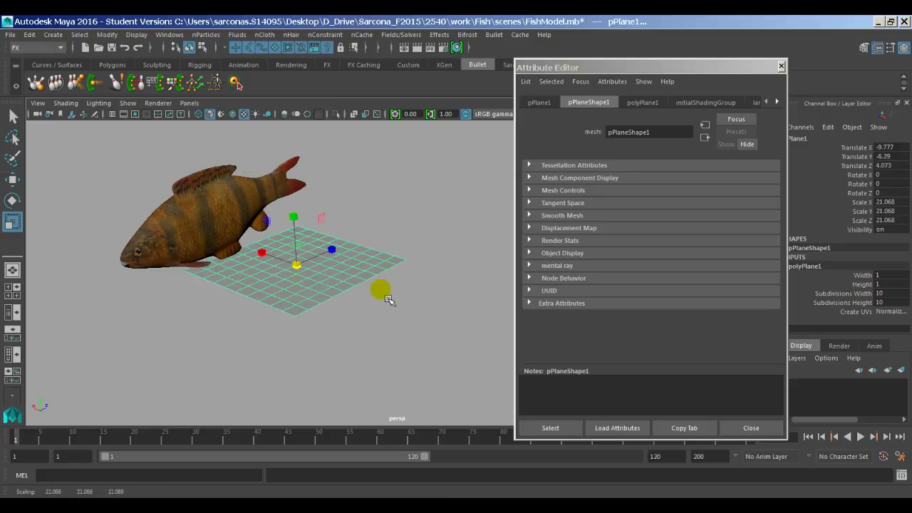
pyautogui.press('w')
pyautogui.moveTo(335, 271); pyautogui.dragTo(300, 263, button='middle')
# Step: Assign the existing mia_material_x_passes1 material to the plane
pyautogui.press('space')
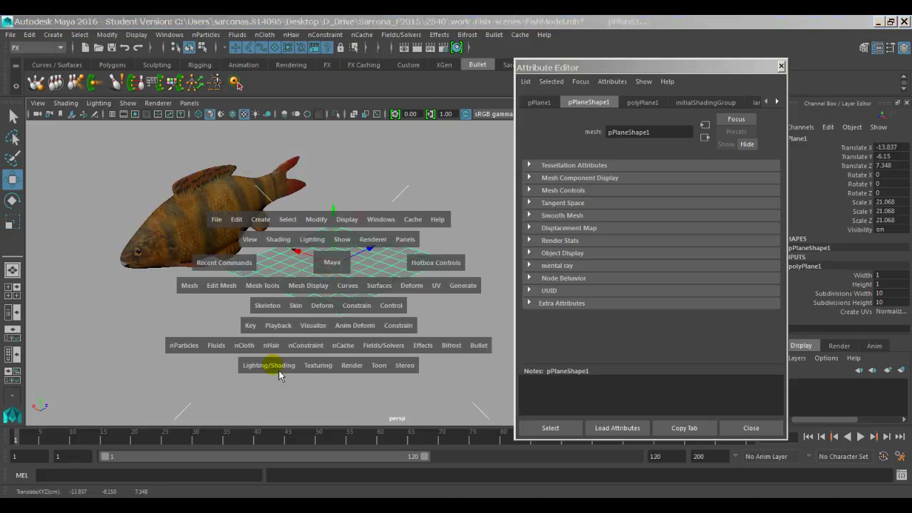
pyautogui.moveTo(279, 375)
pyautogui.mouseDown()
pyautogui.moveTo(275, 367)
pyautogui.moveTo(427, 183)
pyautogui.moveTo(464, 198)
pyautogui.moveTo(449, 199)
pyautogui.mouseUp()
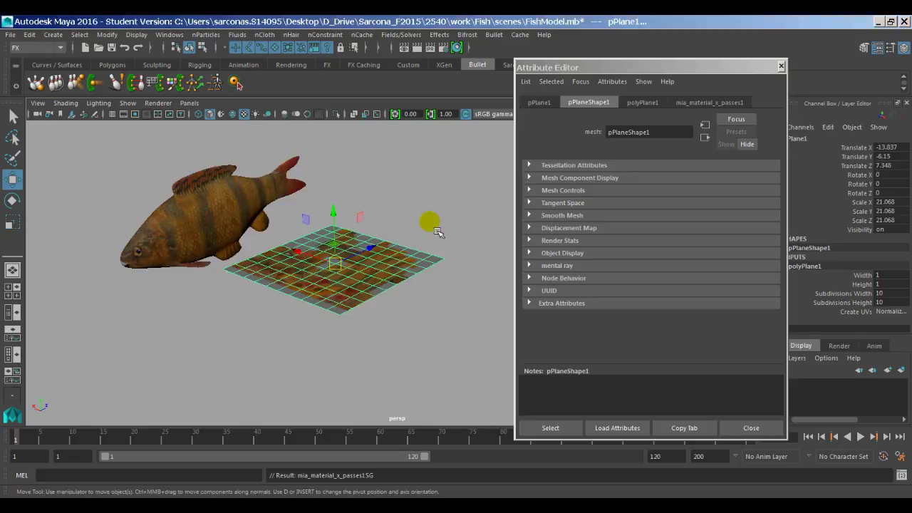
pyautogui.scroll(3, 432, 238)
pyautogui.moveTo(413, 248)
pyautogui.keyDown('alt'); pyautogui.mouseDown()
pyautogui.moveTo(373, 300)
pyautogui.moveTo(418, 293)
pyautogui.moveTo(408, 300)
pyautogui.moveTo(402, 291)
pyautogui.mouseUp(); pyautogui.keyUp('alt')
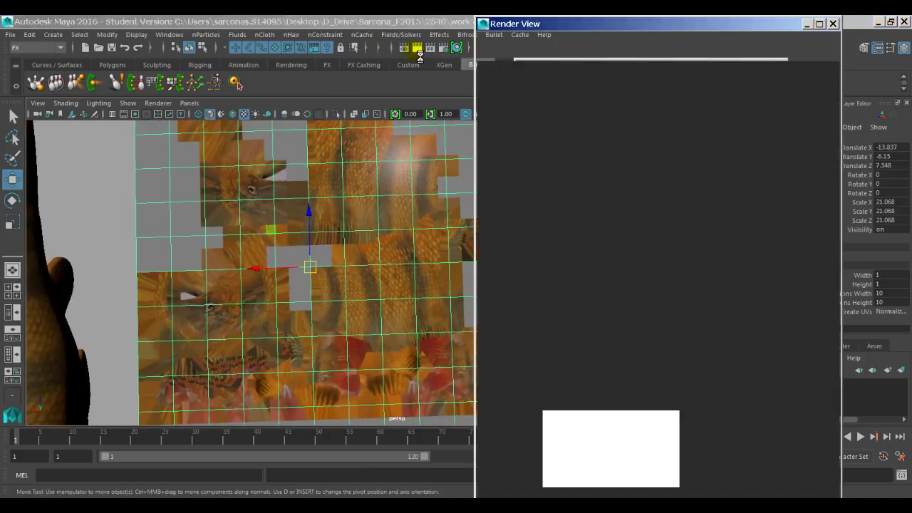
# Step: Test-render the textured plane, close Render View, and show mia_material_x_passes1's attributes
pyautogui.click(620, 144)
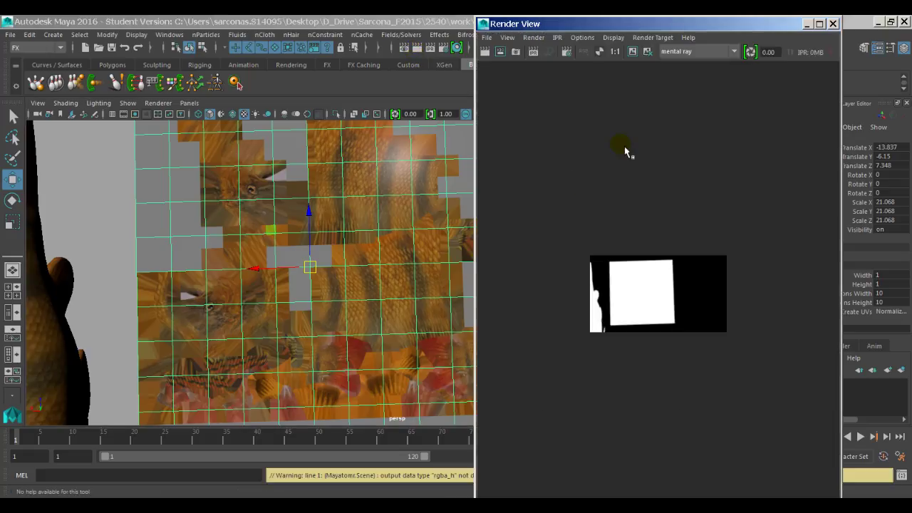
pyautogui.scroll(4, 620, 213)
pyautogui.keyDown('alt'); pyautogui.moveTo(603, 295); pyautogui.dragTo(672, 211, button='middle'); pyautogui.keyUp('alt')
pyautogui.click(583, 51)
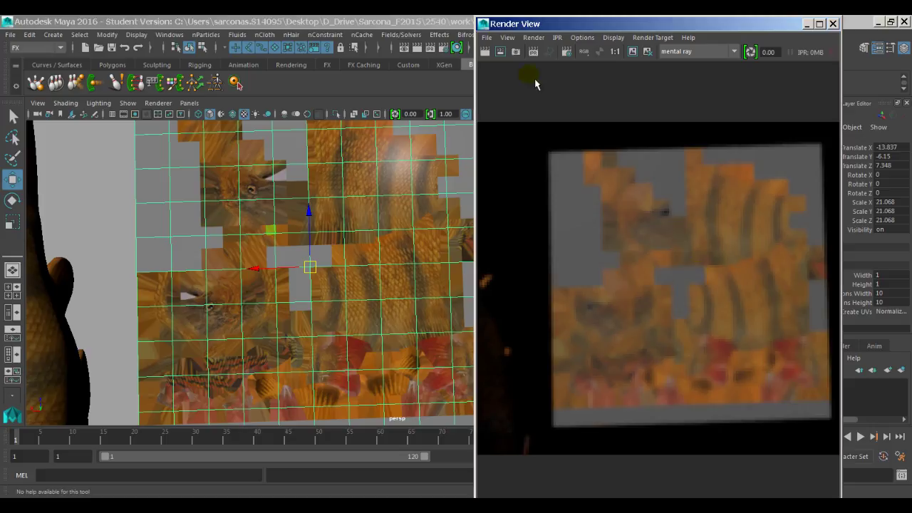
pyautogui.click(483, 23)
pyautogui.click(499, 114)
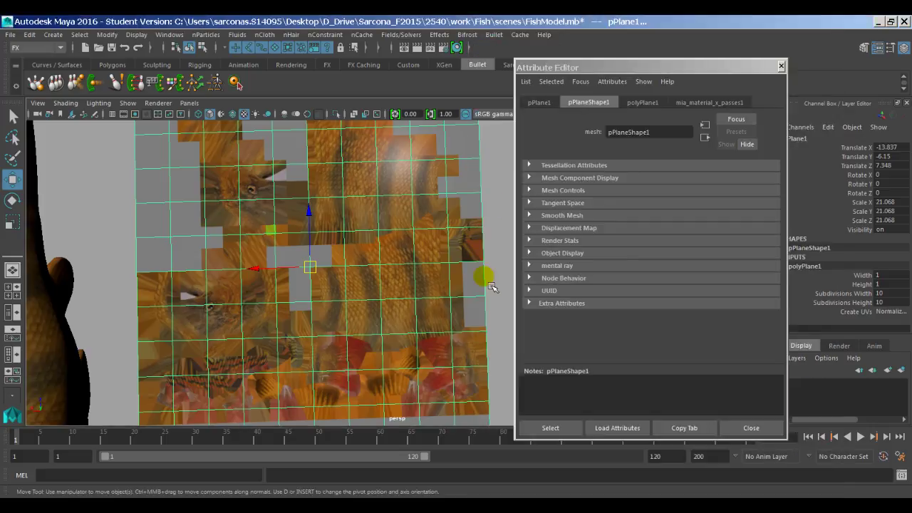
pyautogui.click(692, 102)
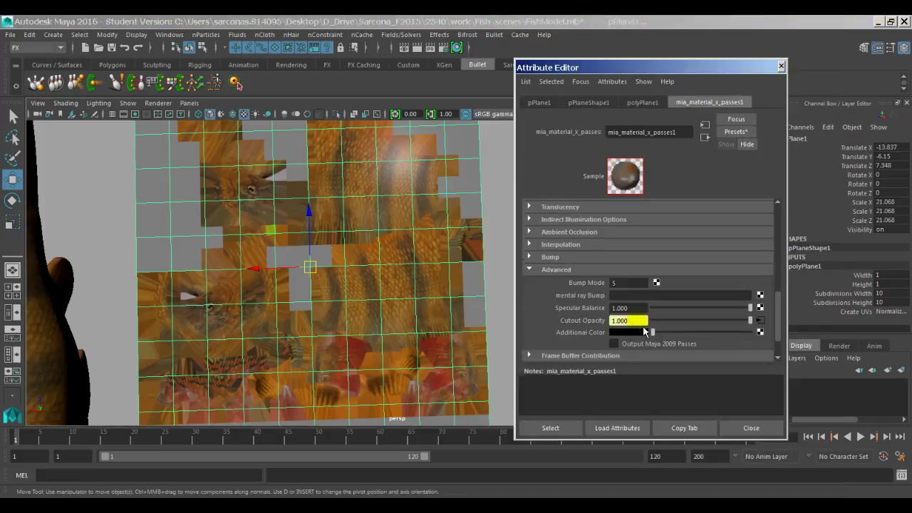
# Step: Set Filter Type to Off on the cutout opacity texture file2
pyautogui.click(764, 324)
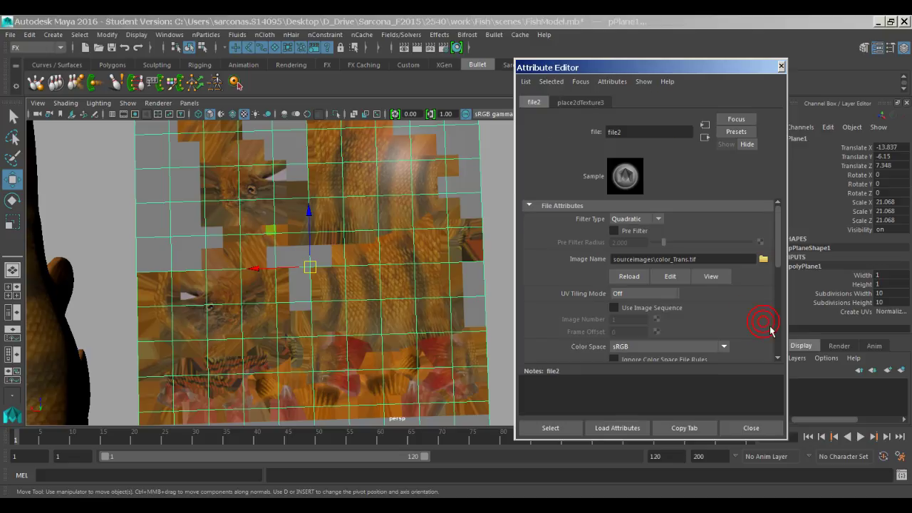
pyautogui.click(623, 226)
pyautogui.click(621, 228)
pyautogui.click(705, 137)
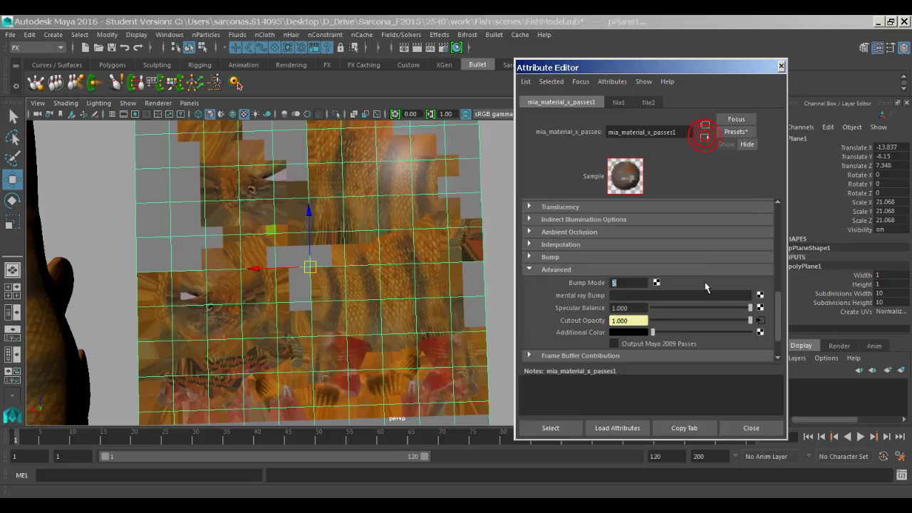
# Step: Set Filter Type to Off on the diffuse colour texture file1, then reopen file2
pyautogui.click(760, 229)
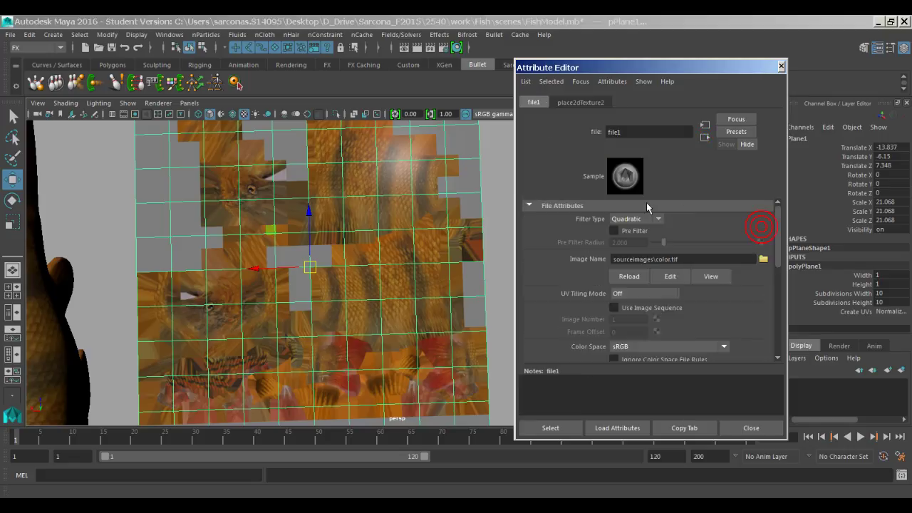
pyautogui.click(636, 219)
pyautogui.click(634, 230)
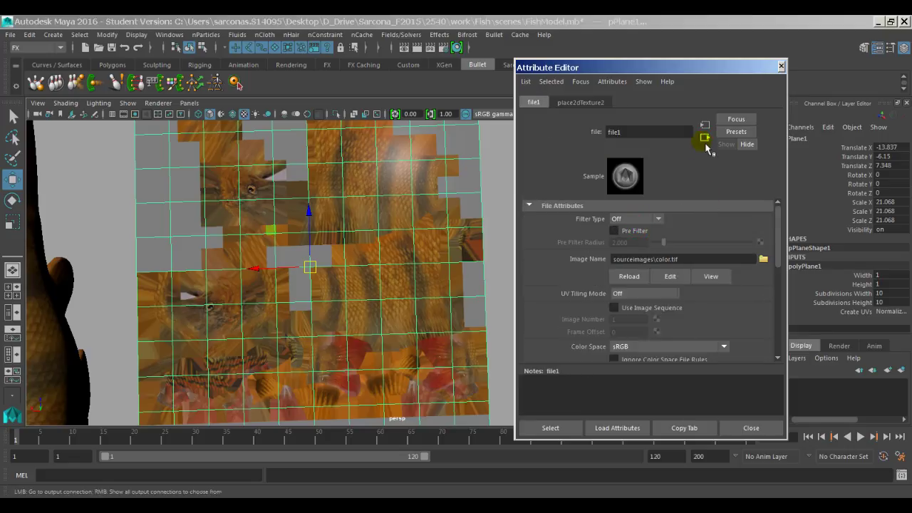
pyautogui.click(705, 137)
pyautogui.scroll(-10, 706, 312)
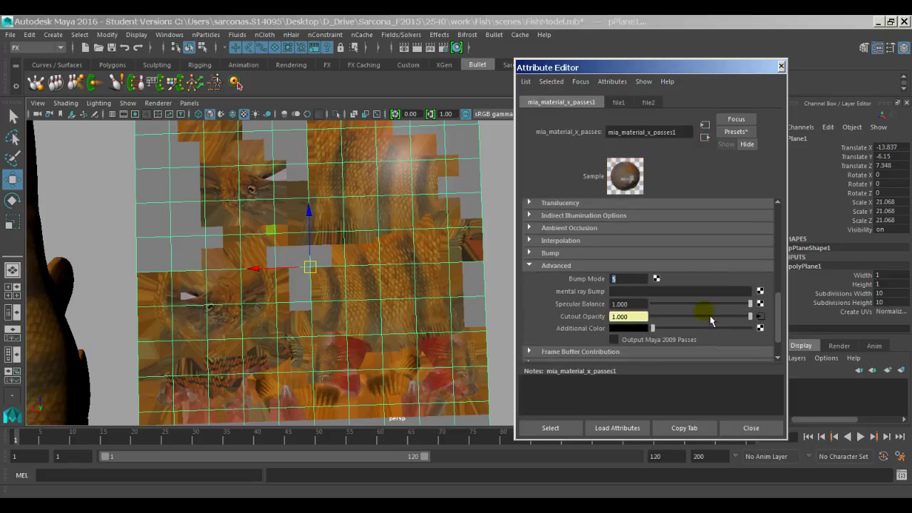
pyautogui.scroll(-2, 710, 315)
pyautogui.click(760, 283)
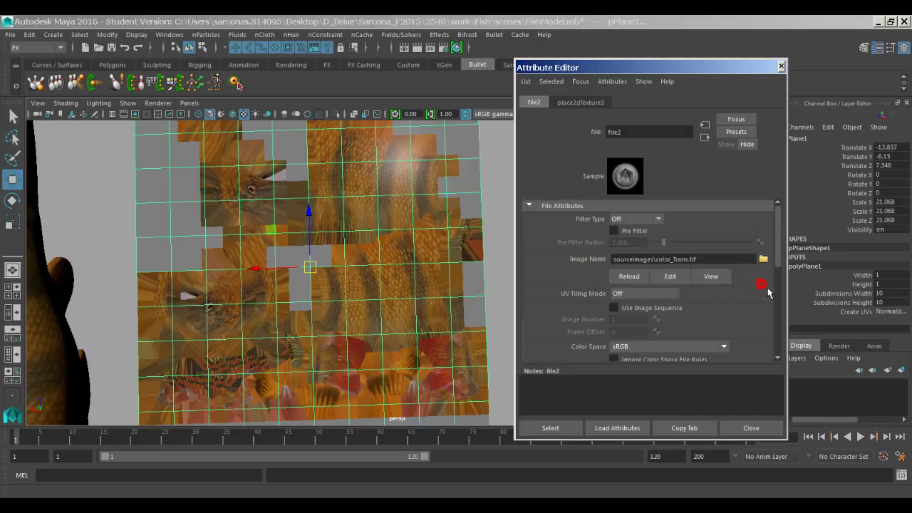
pyautogui.scroll(-4, 677, 321)
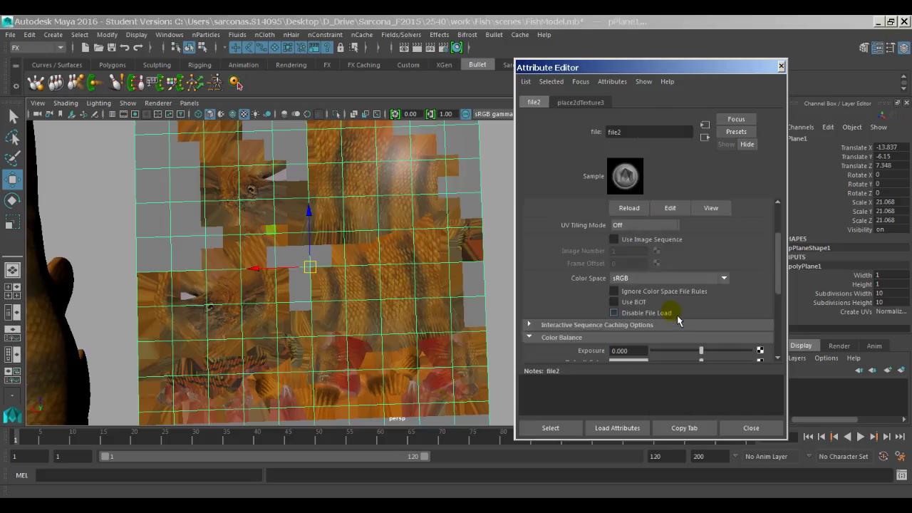
pyautogui.scroll(-6, 676, 288)
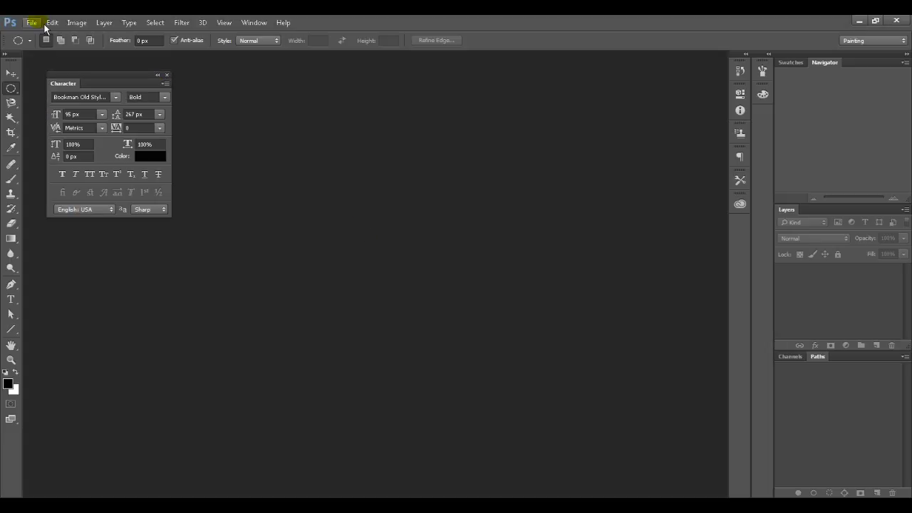
# Step: Open color.tif and color_Trans.tif together in Photoshop
pyautogui.click(46, 24)
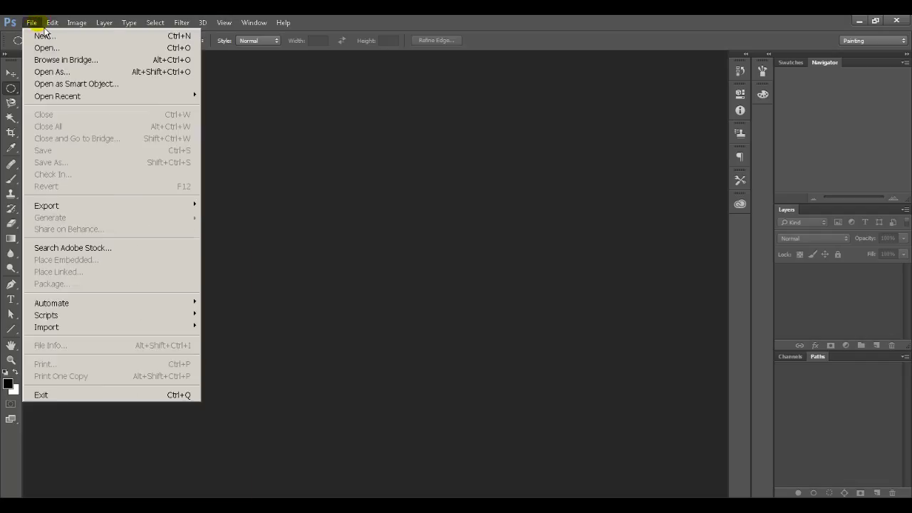
pyautogui.click(43, 45)
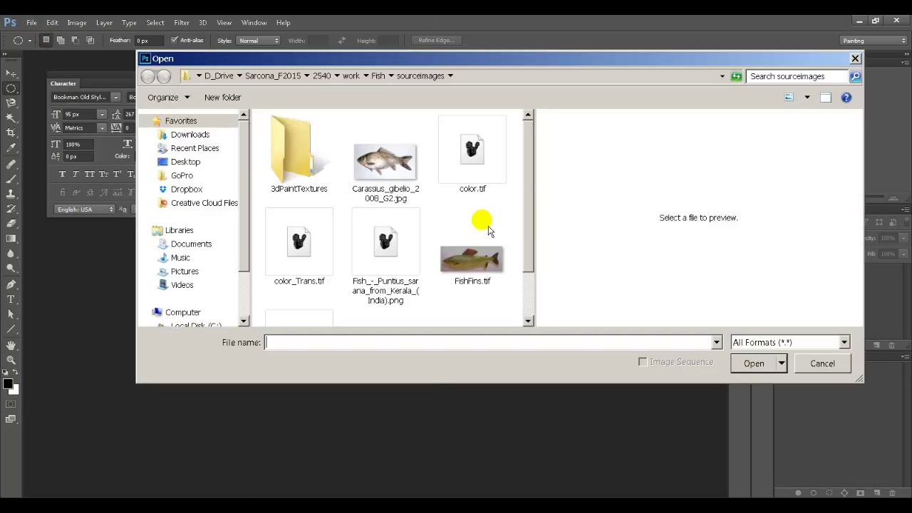
pyautogui.click(472, 149)
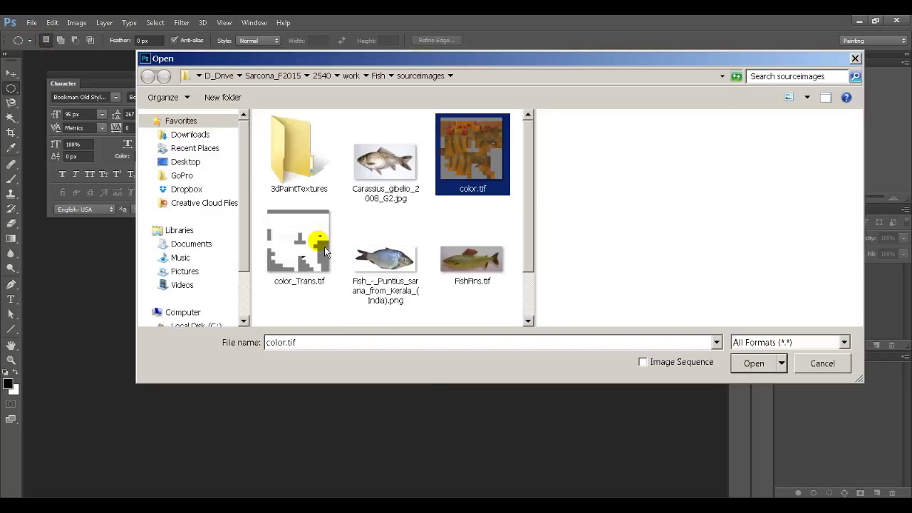
pyautogui.keyDown('ctrl'); pyautogui.click(318, 242); pyautogui.keyUp('ctrl')
pyautogui.click(748, 372)
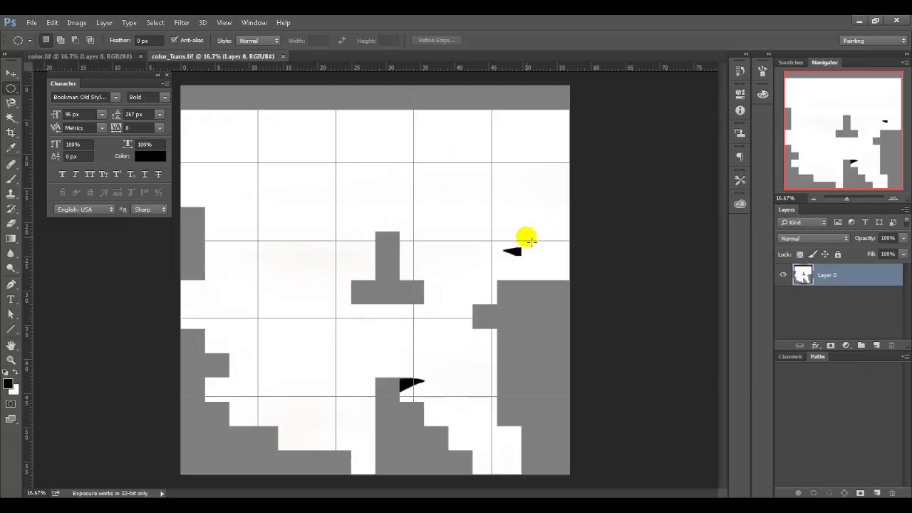
# Step: Paste all of color_Trans.tif into a new Alpha 1 channel of color.tif and save
pyautogui.click(111, 60)
pyautogui.click(211, 60)
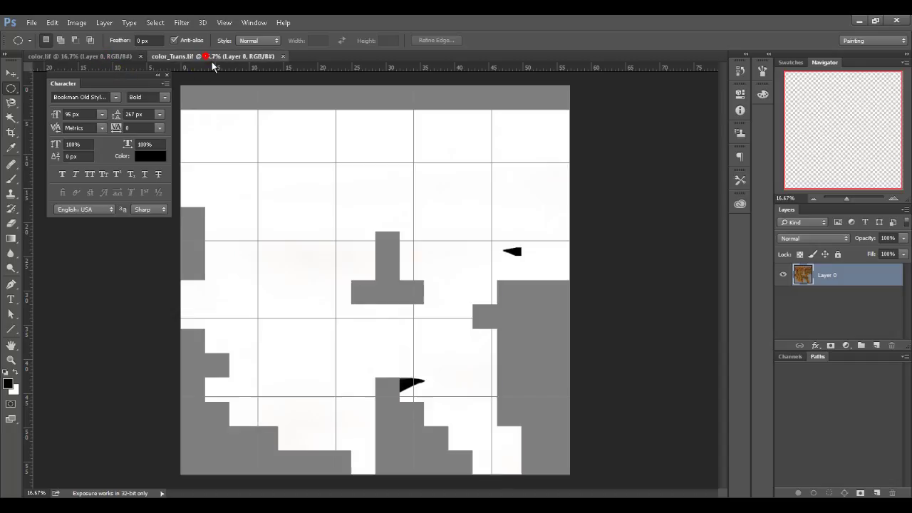
pyautogui.hotkey('ctrl', 'a')
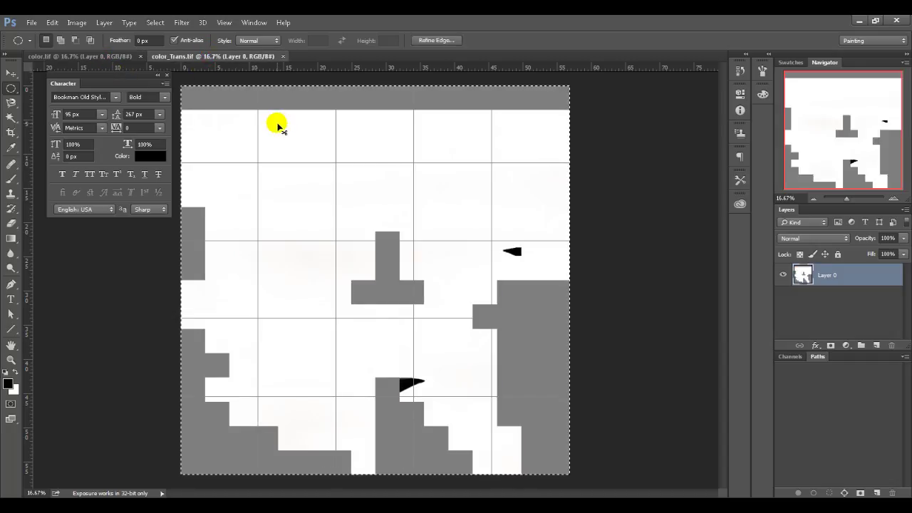
pyautogui.click(116, 57)
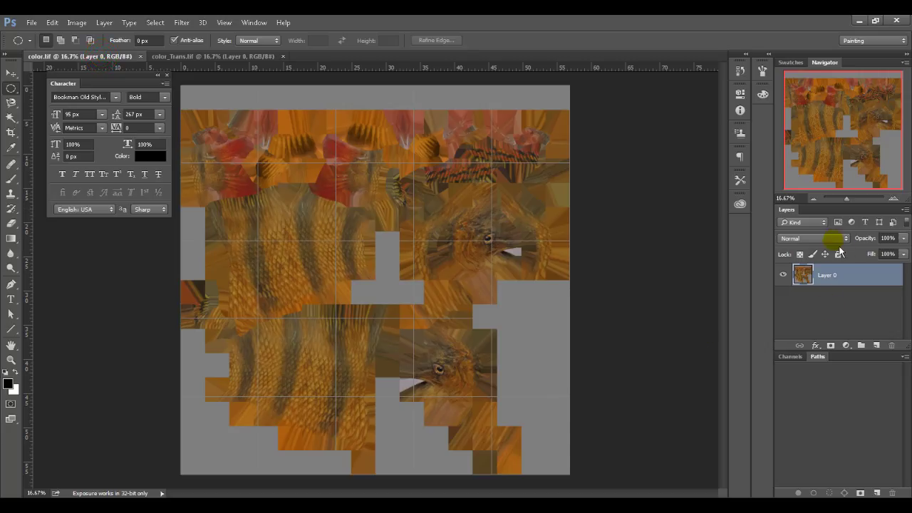
pyautogui.click(793, 356)
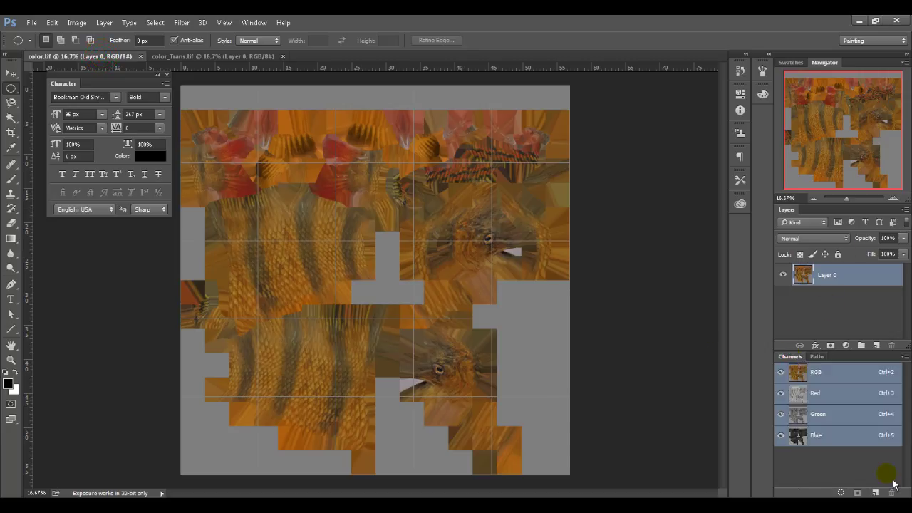
pyautogui.click(876, 493)
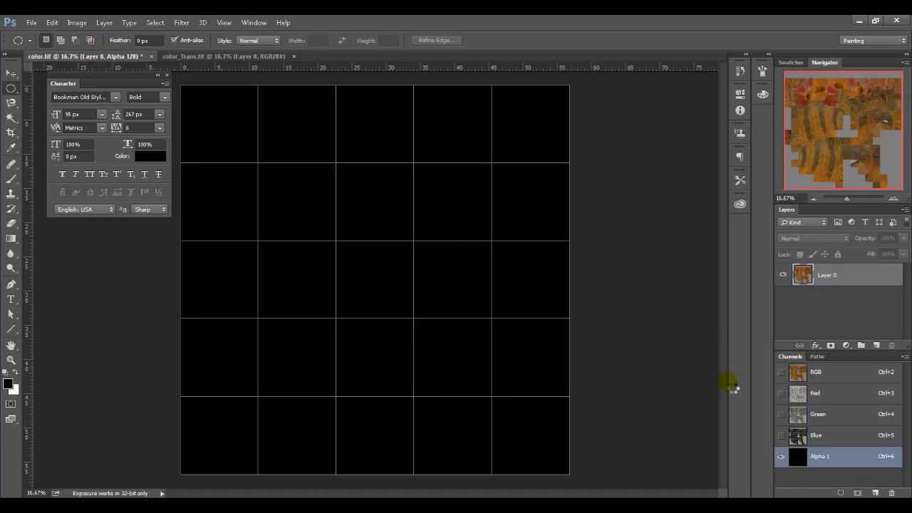
pyautogui.hotkey('ctrl', 'v')
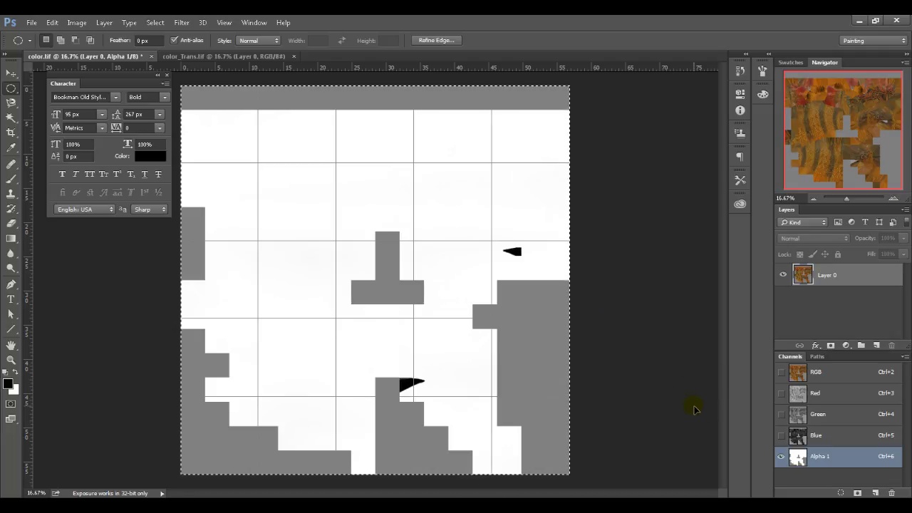
pyautogui.hotkey('ctrl', 's')
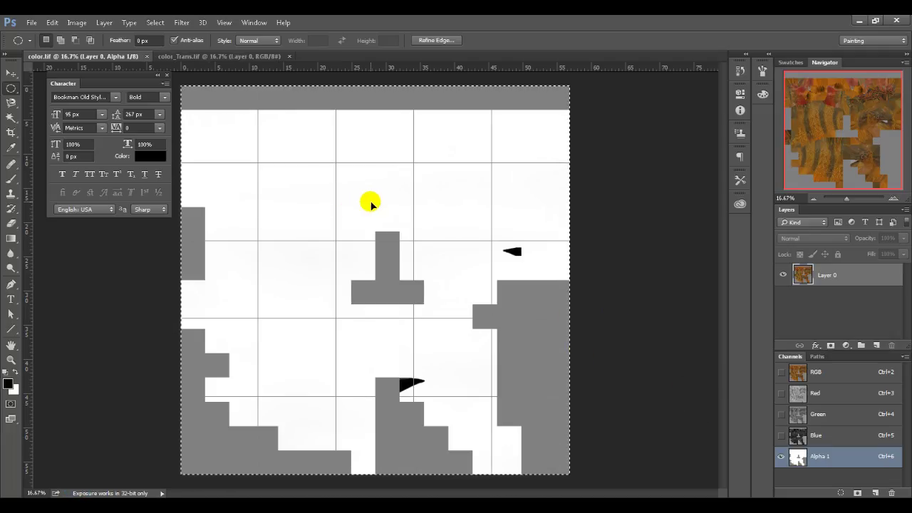
pyautogui.hotkey('alt', 'Tab')
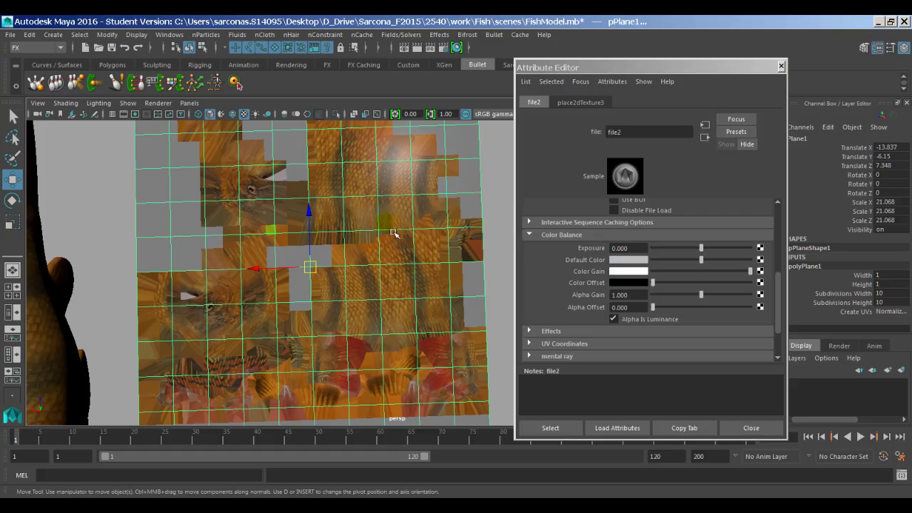
# Step: Load color.tif as file2's Image Name and uncheck Alpha Is Luminance under Color Balance
pyautogui.scroll(10, 774, 285)
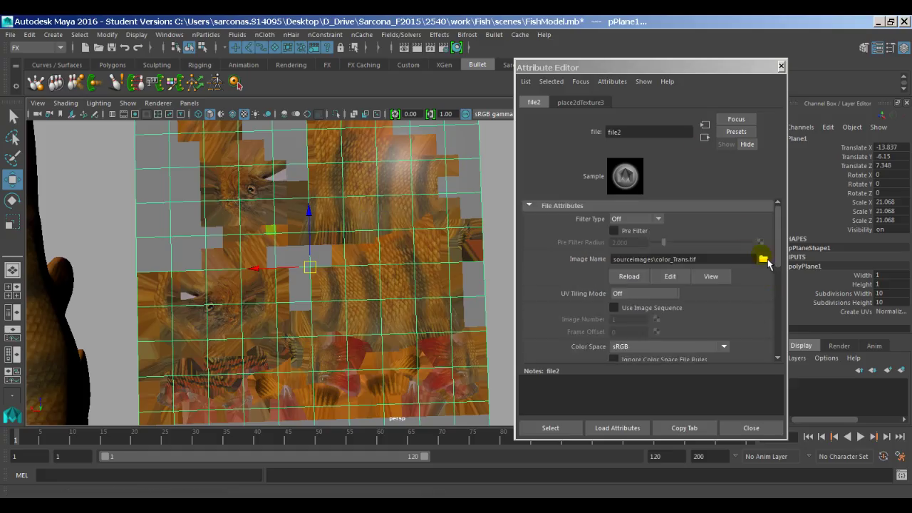
pyautogui.click(764, 259)
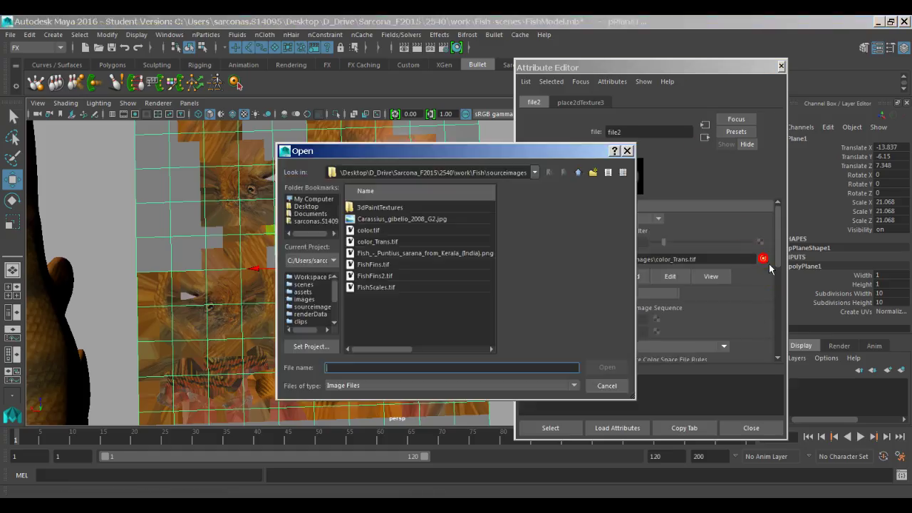
pyautogui.click(376, 233)
pyautogui.press('Return')
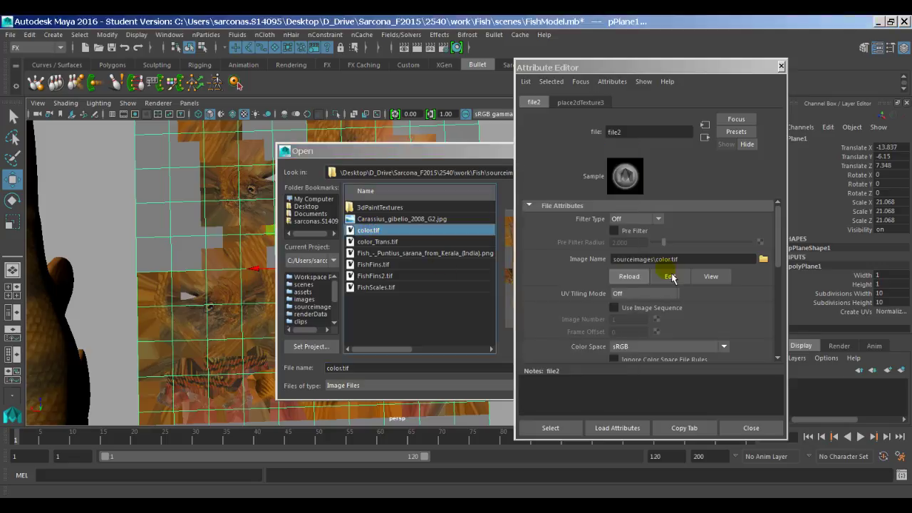
pyautogui.scroll(-5, 677, 306)
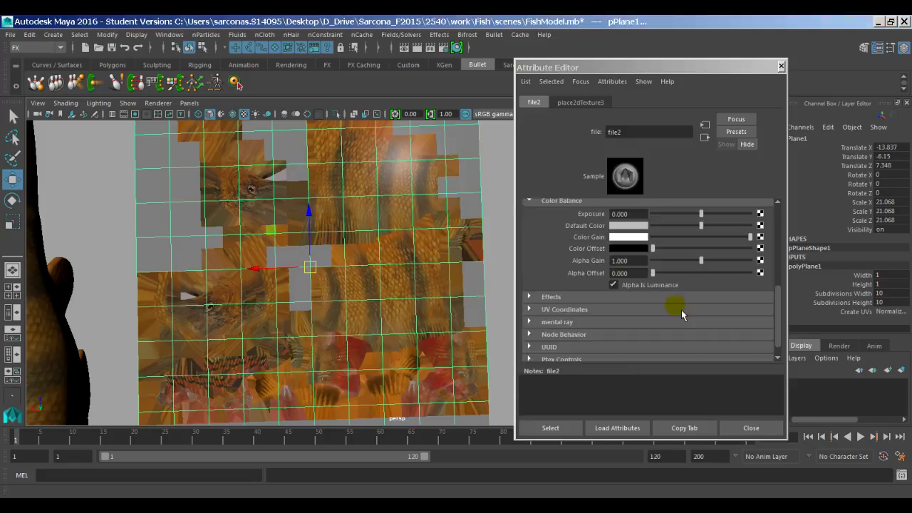
pyautogui.click(646, 285)
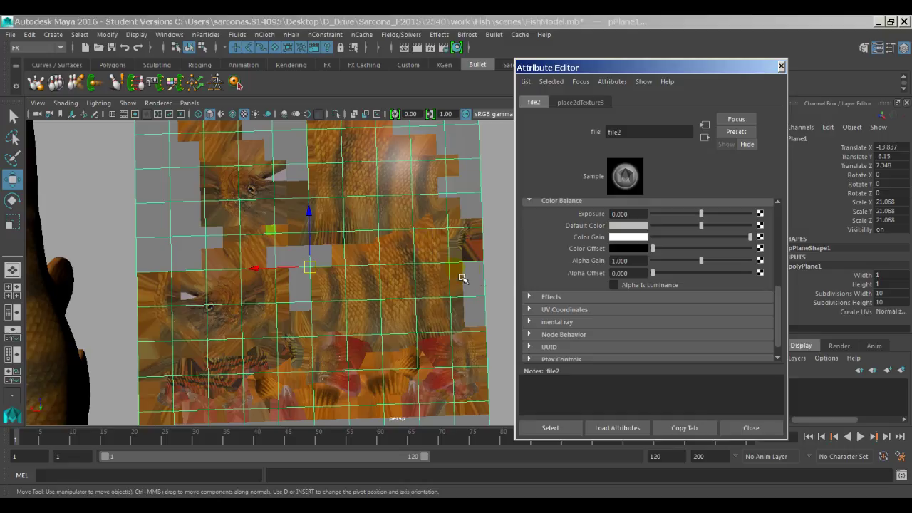
pyautogui.keyDown('alt'); pyautogui.moveTo(462, 278); pyautogui.dragTo(302, 176); pyautogui.keyUp('alt')
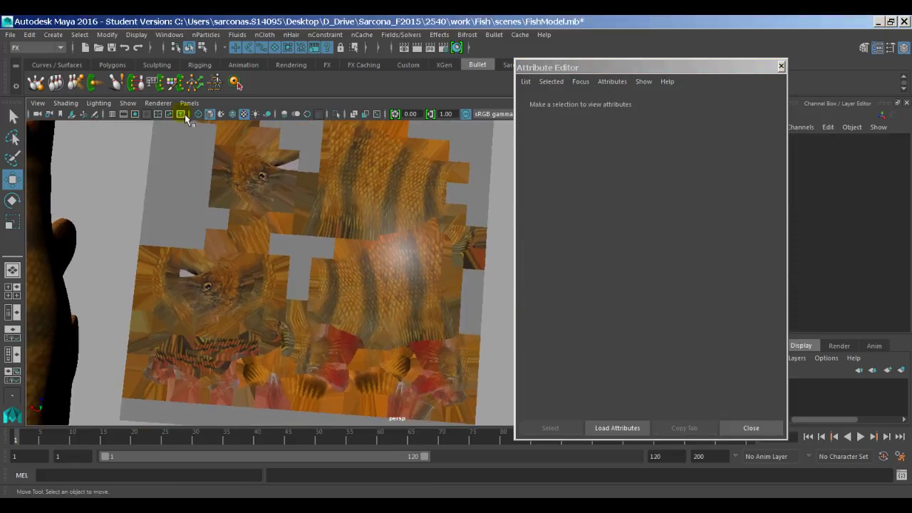
# Step: Render the textured plane in mental ray and inspect its alpha channel
pyautogui.click(158, 102)
pyautogui.click(475, 187)
pyautogui.keyDown('alt'); pyautogui.moveTo(472, 200); pyautogui.dragTo(411, 188); pyautogui.keyUp('alt')
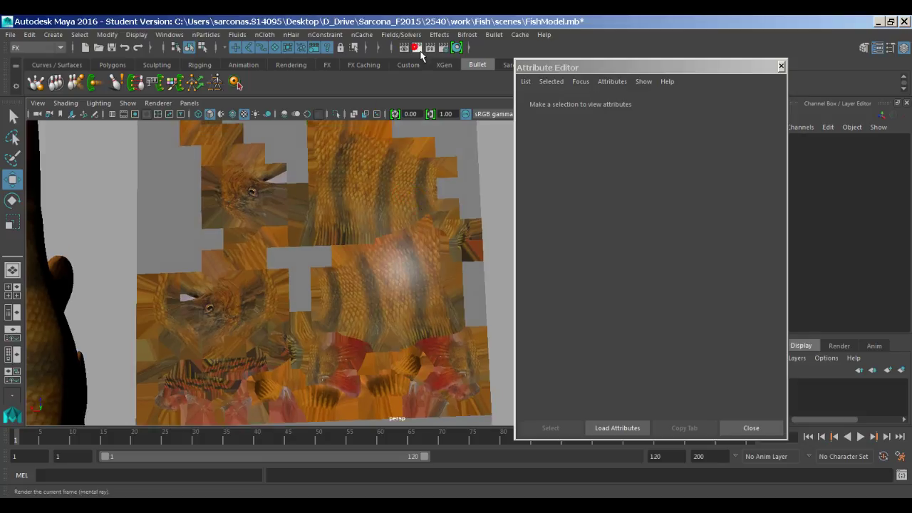
pyautogui.click(417, 50)
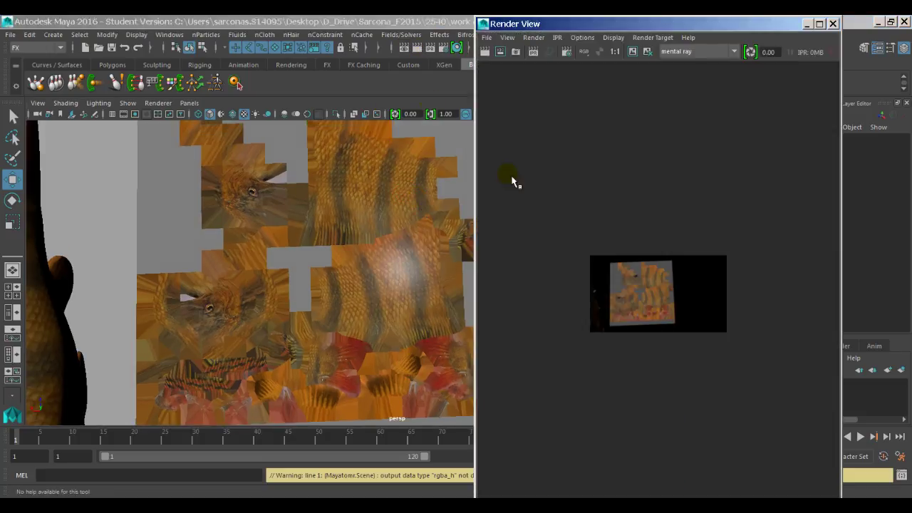
pyautogui.scroll(3, 612, 156)
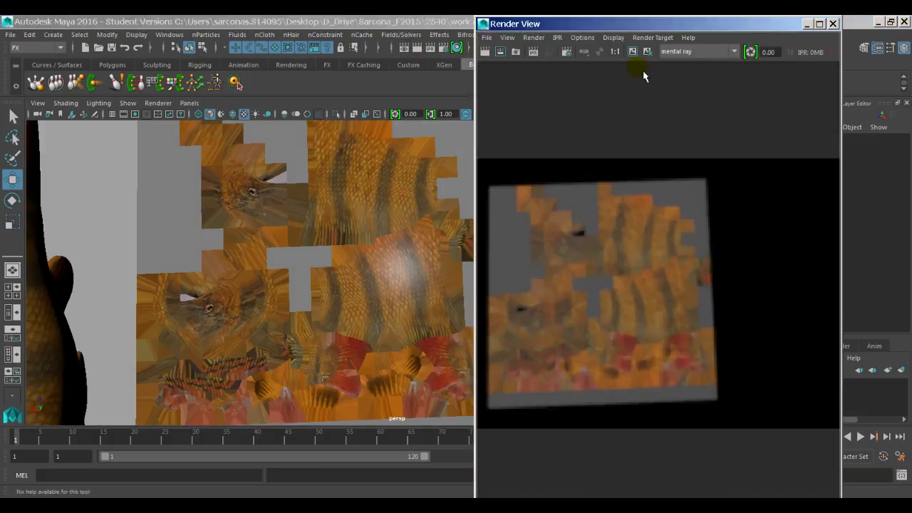
pyautogui.click(601, 55)
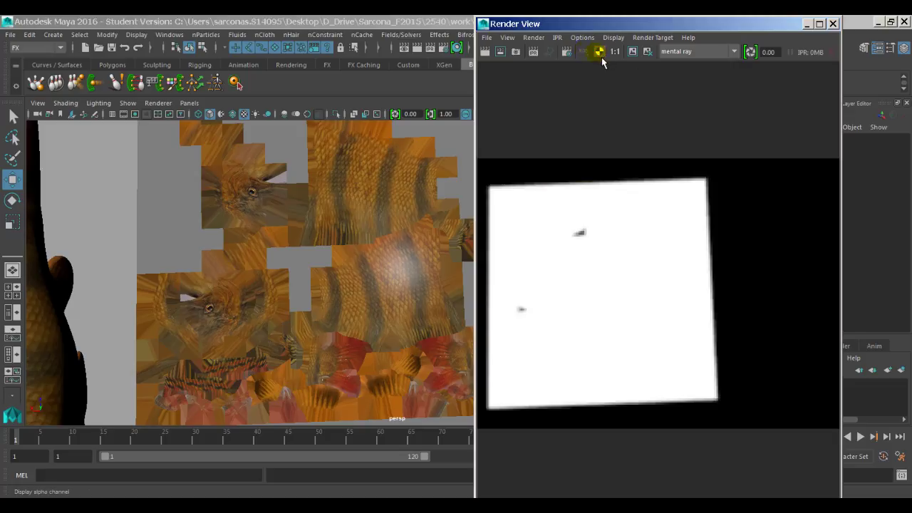
pyautogui.click(580, 232)
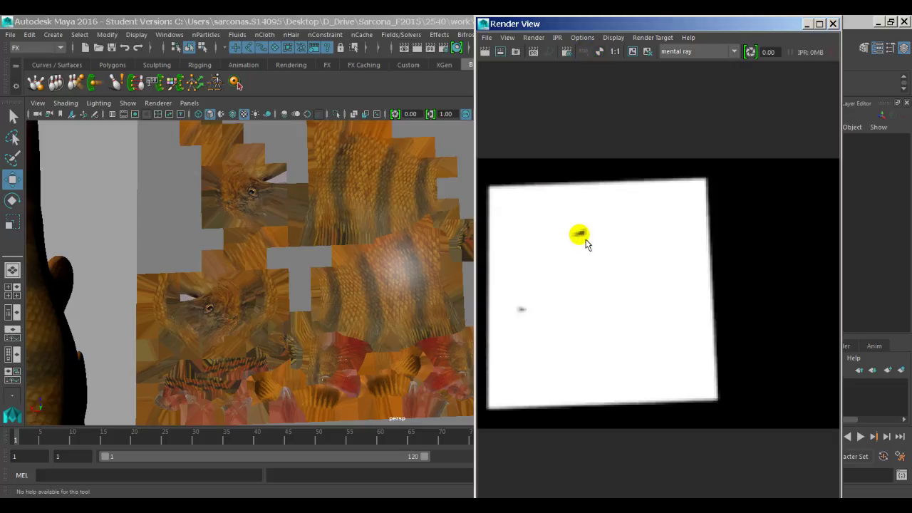
pyautogui.doubleClick(484, 25)
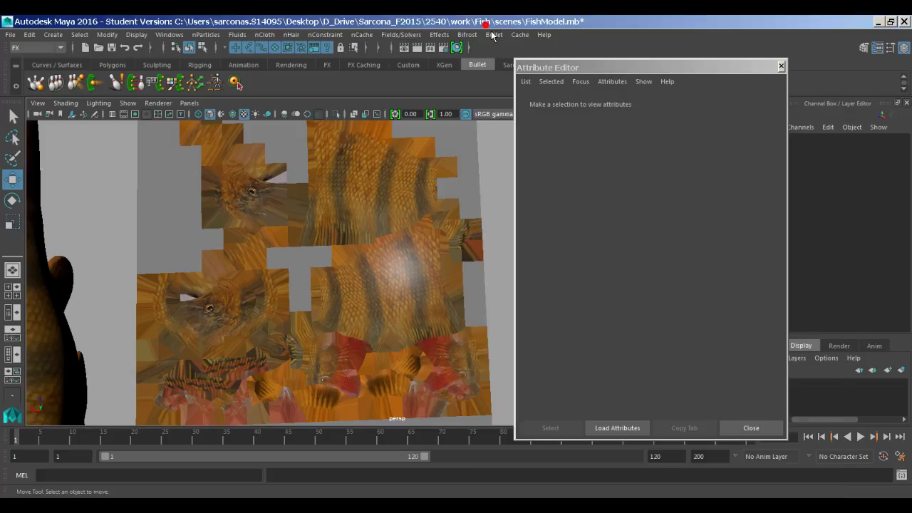
# Step: Render the striped fish, view the result in full RGB colour, then select the plane
pyautogui.keyDown('alt'); pyautogui.moveTo(427, 234); pyautogui.dragTo(390, 203); pyautogui.keyUp('alt')
pyautogui.click(417, 47)
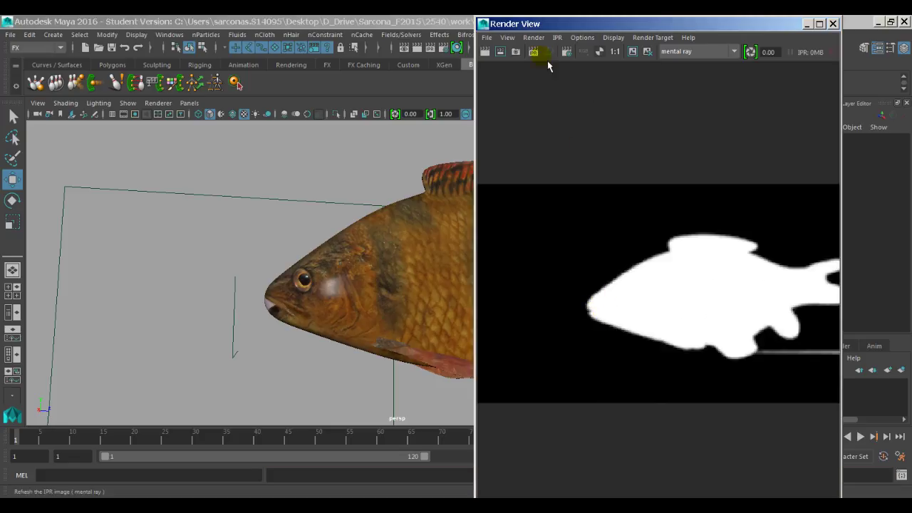
pyautogui.click(585, 54)
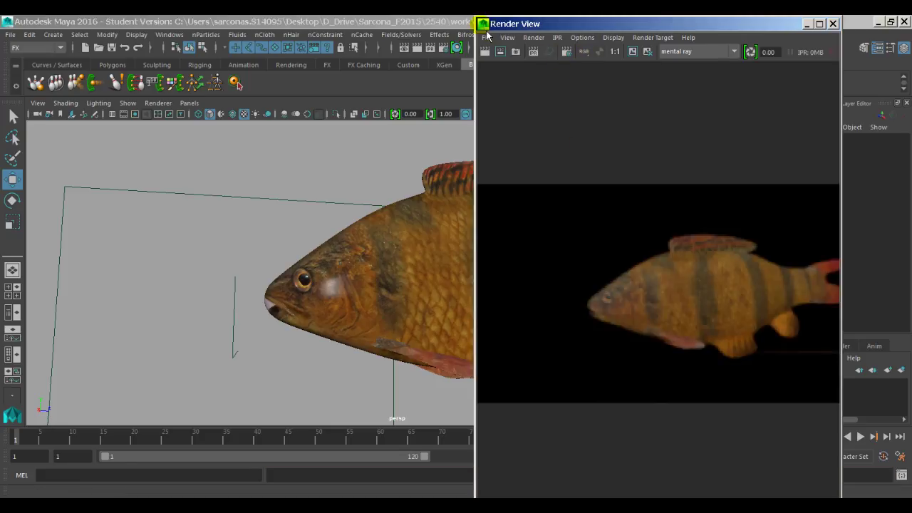
pyautogui.click(482, 23)
pyautogui.click(499, 114)
pyautogui.moveTo(342, 321)
pyautogui.keyDown('alt'); pyautogui.mouseDown()
pyautogui.moveTo(366, 342)
pyautogui.moveTo(350, 333)
pyautogui.mouseUp(); pyautogui.keyUp('alt')
pyautogui.click(460, 349)
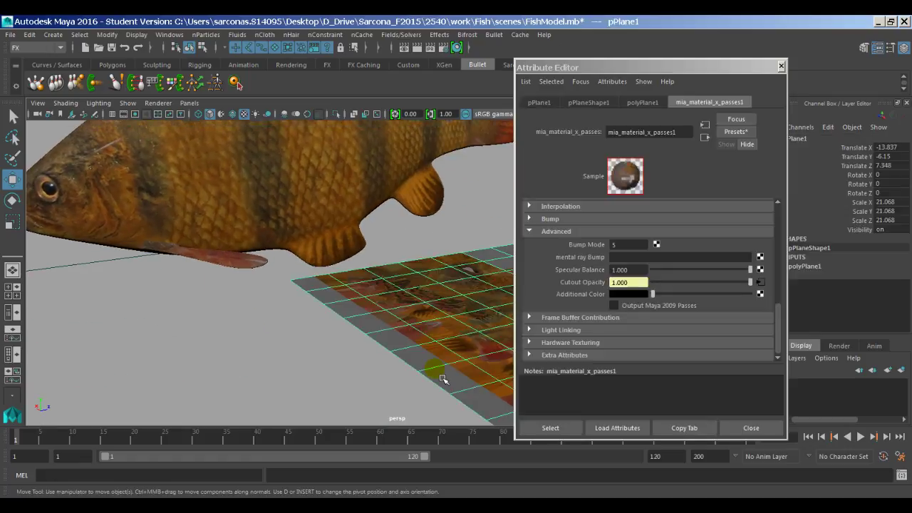
# Step: Delete the textured plane, close the Attribute Editor, and orbit to a side view of the fish
pyautogui.press('Delete')
pyautogui.click(349, 263)
pyautogui.keyDown('alt'); pyautogui.moveTo(387, 261); pyautogui.dragTo(356, 326); pyautogui.keyUp('alt')
pyautogui.click(445, 217)
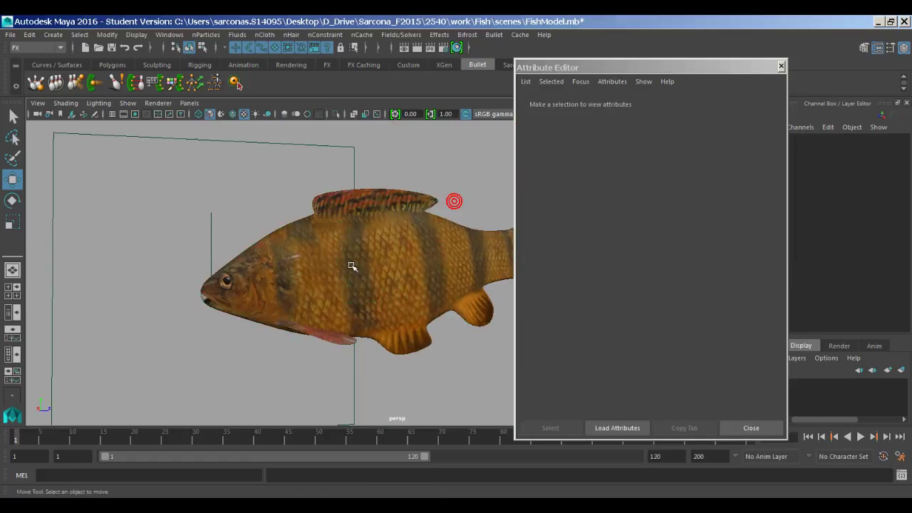
pyautogui.keyDown('alt'); pyautogui.moveTo(345, 261); pyautogui.dragTo(521, 329); pyautogui.keyUp('alt')
pyautogui.click(751, 428)
pyautogui.keyDown('alt'); pyautogui.moveTo(605, 363); pyautogui.dragTo(646, 330); pyautogui.keyUp('alt')
pyautogui.keyDown('alt'); pyautogui.moveTo(646, 330); pyautogui.dragTo(403, 338, button='right'); pyautogui.keyUp('alt')
pyautogui.keyDown('alt'); pyautogui.moveTo(404, 338); pyautogui.dragTo(308, 381); pyautogui.keyUp('alt')
pyautogui.keyDown('alt'); pyautogui.moveTo(308, 380); pyautogui.dragTo(399, 371, button='right'); pyautogui.keyUp('alt')
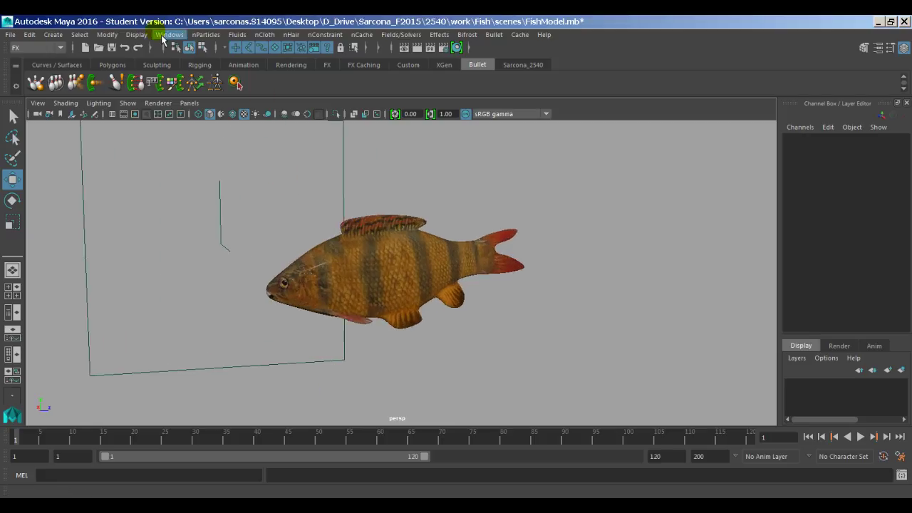
# Step: Open Hypershade from Rendering Editors and select the mia_material_x_passes1 material
pyautogui.click(170, 34)
pyautogui.moveTo(322, 86)
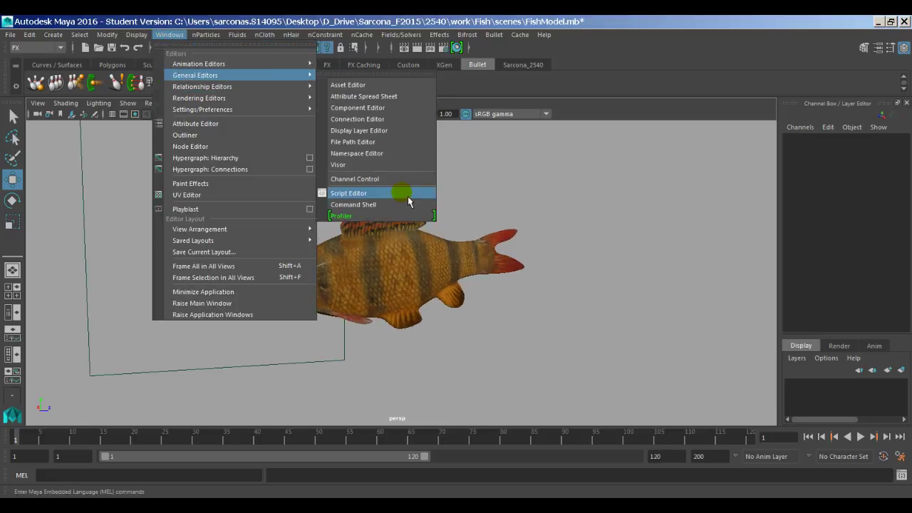
pyautogui.moveTo(248, 98)
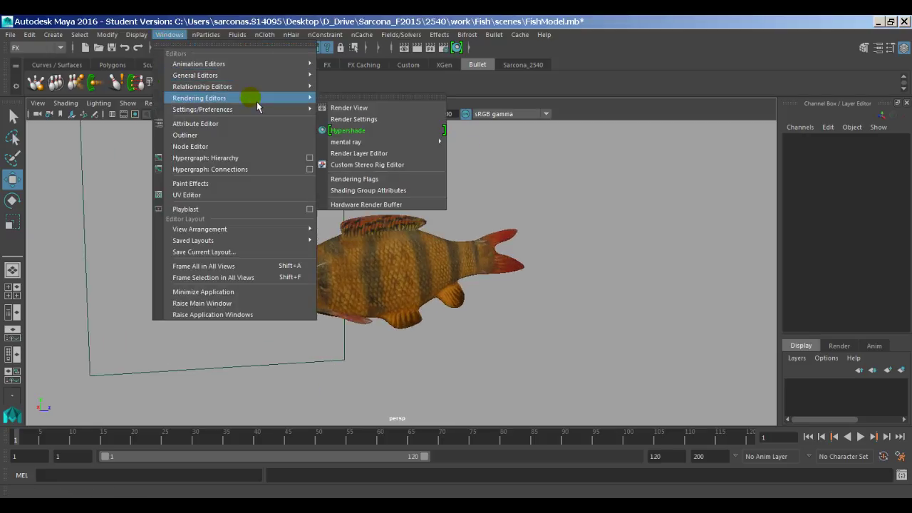
pyautogui.click(362, 131)
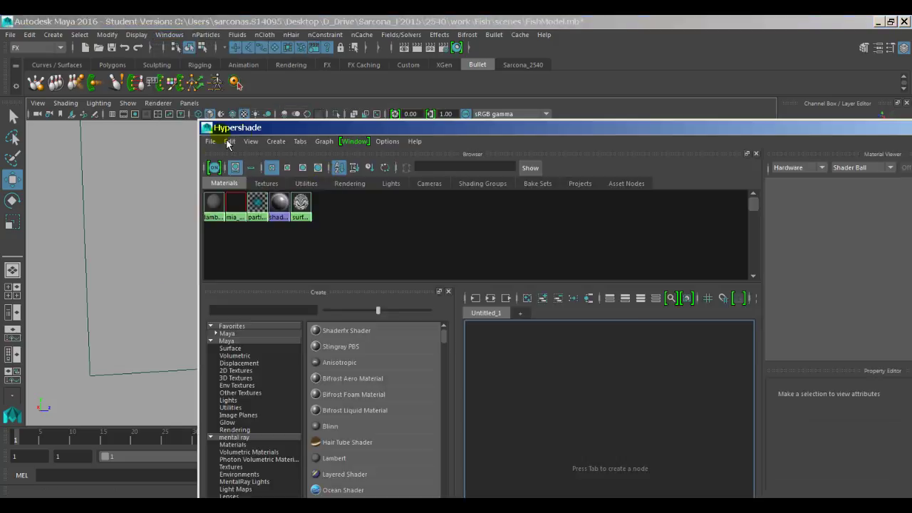
pyautogui.click(236, 204)
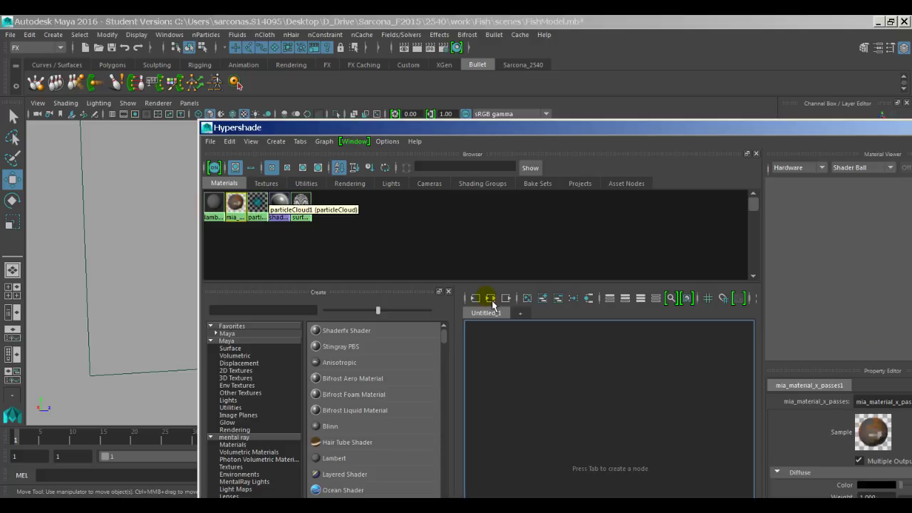
pyautogui.moveTo(461, 129); pyautogui.dragTo(268, 41)
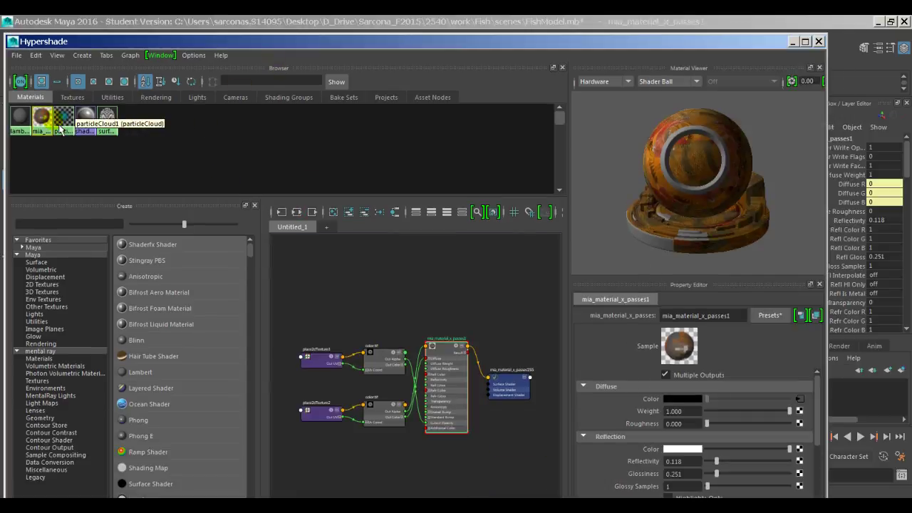
# Step: Rename the material to fishTexture and regraph its network around the color.tif nodes
pyautogui.doubleClick(741, 317)
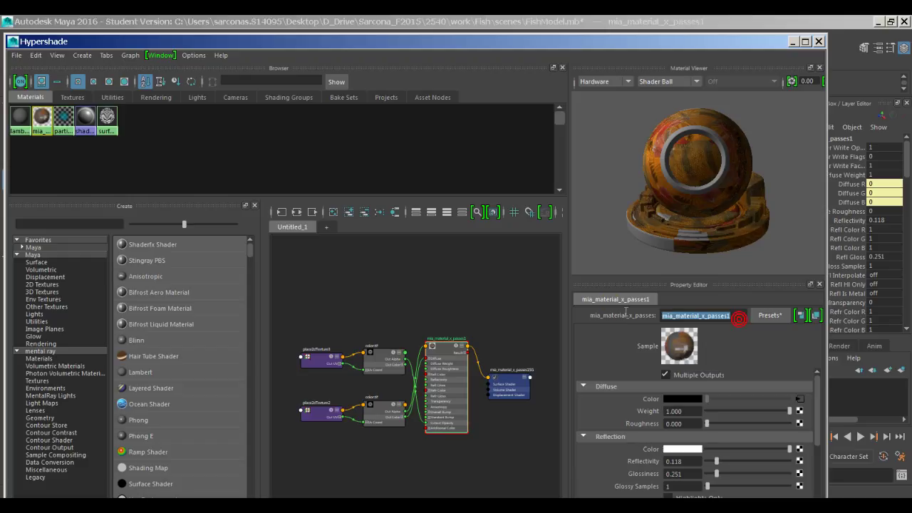
pyautogui.write('fishText')
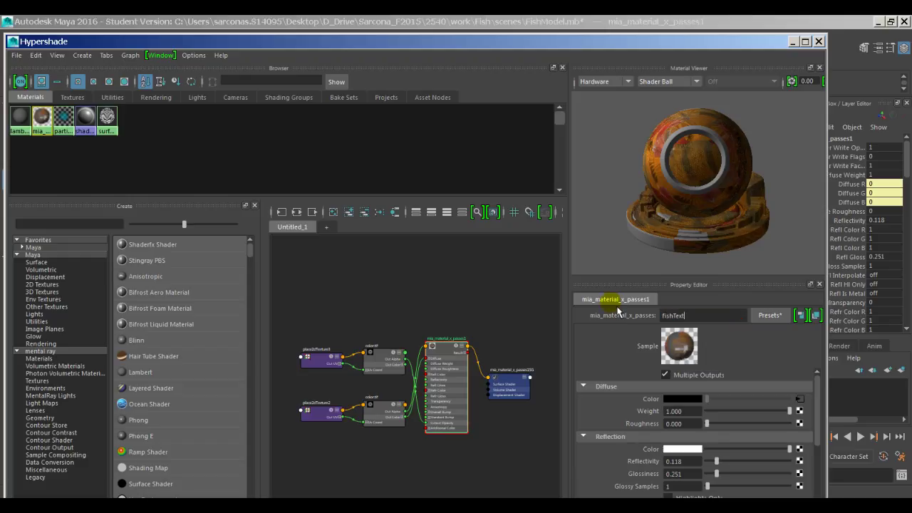
pyautogui.write('ure')
pyautogui.press('Return')
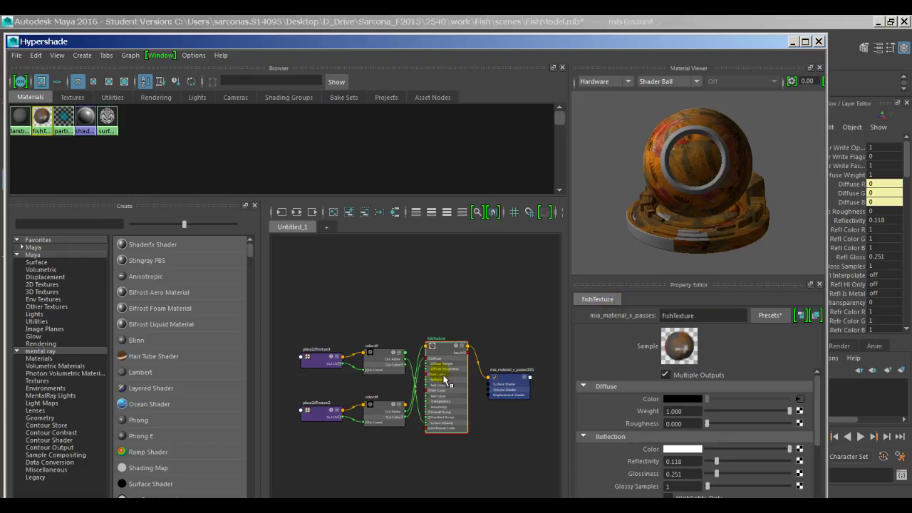
pyautogui.scroll(4, 442, 377)
pyautogui.scroll(-3, 442, 378)
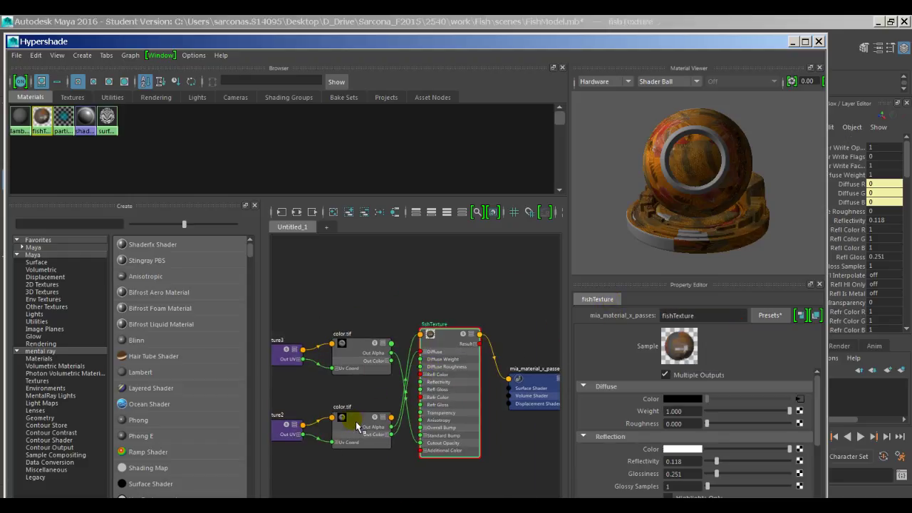
pyautogui.keyDown('alt'); pyautogui.moveTo(358, 427); pyautogui.dragTo(422, 401, button='middle'); pyautogui.keyUp('alt')
pyautogui.rightClick(415, 375)
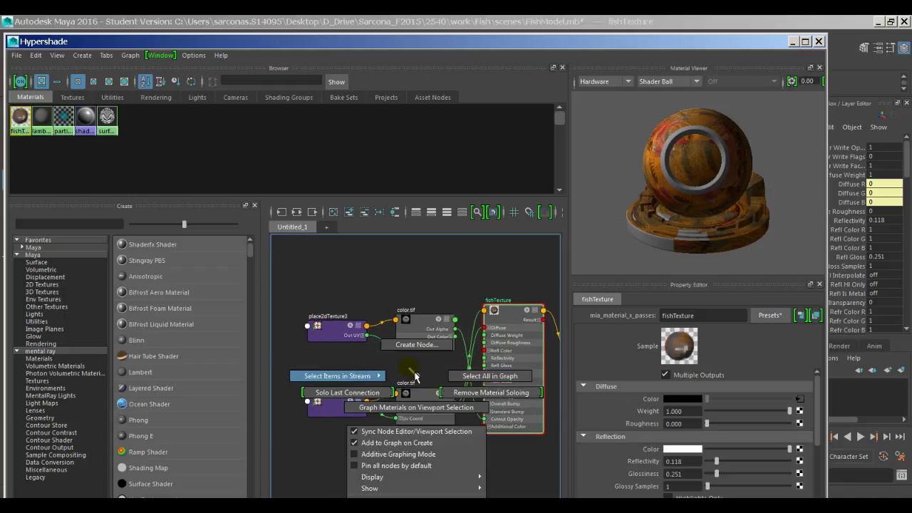
pyautogui.moveTo(416, 376); pyautogui.dragTo(421, 386, button='right')
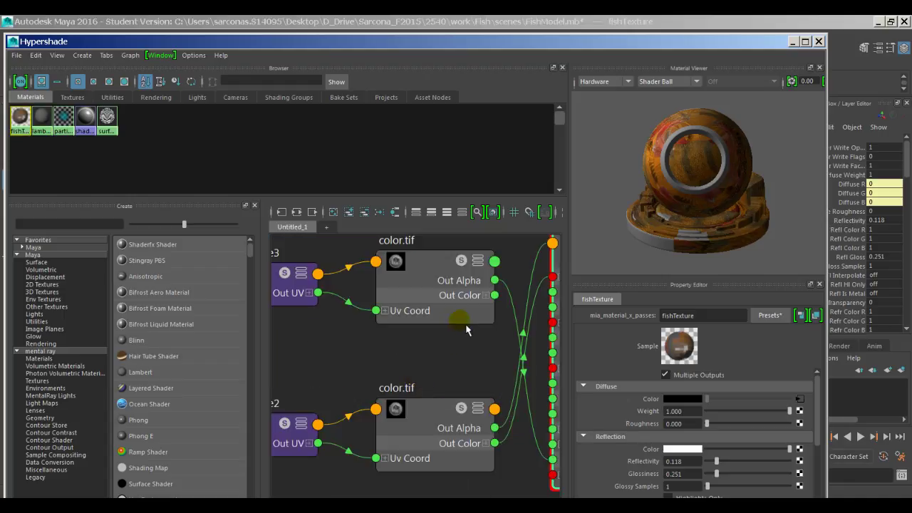
pyautogui.keyDown('alt'); pyautogui.moveTo(489, 379); pyautogui.dragTo(407, 373, button='middle'); pyautogui.keyUp('alt')
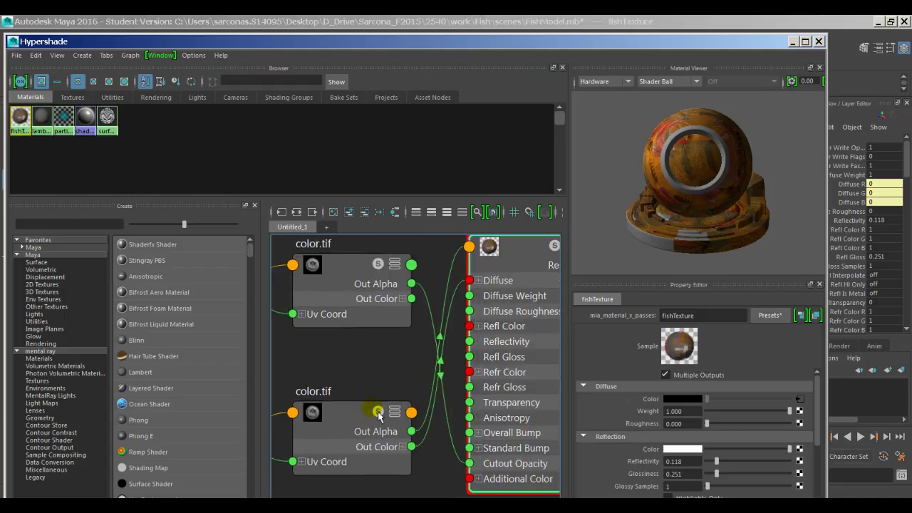
# Step: Delete the duplicate color.tif node and place2dTexture3, keeping one color.tif above place2dTexture2
pyautogui.moveTo(364, 411); pyautogui.dragTo(342, 253)
pyautogui.scroll(-2, 358, 392)
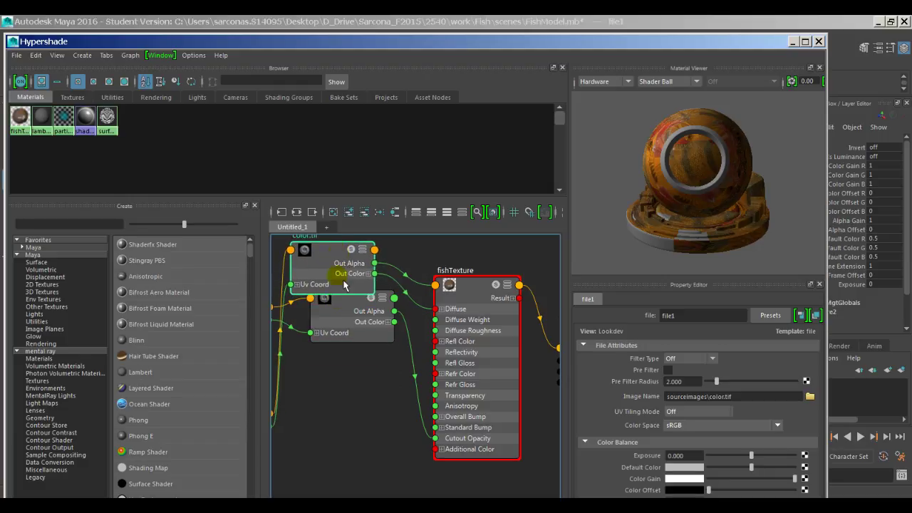
pyautogui.moveTo(343, 312); pyautogui.dragTo(348, 430)
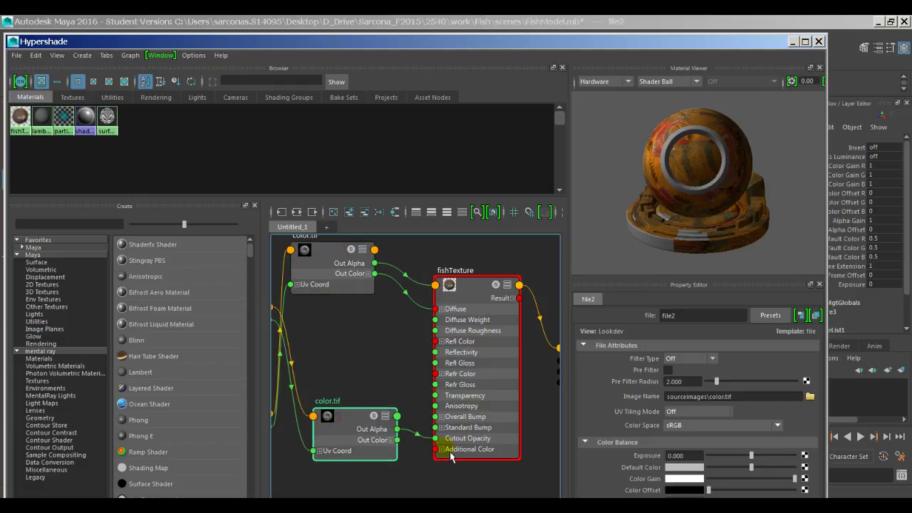
pyautogui.press('Delete')
pyautogui.keyDown('alt'); pyautogui.moveTo(341, 385); pyautogui.dragTo(403, 393, button='middle'); pyautogui.keyUp('alt')
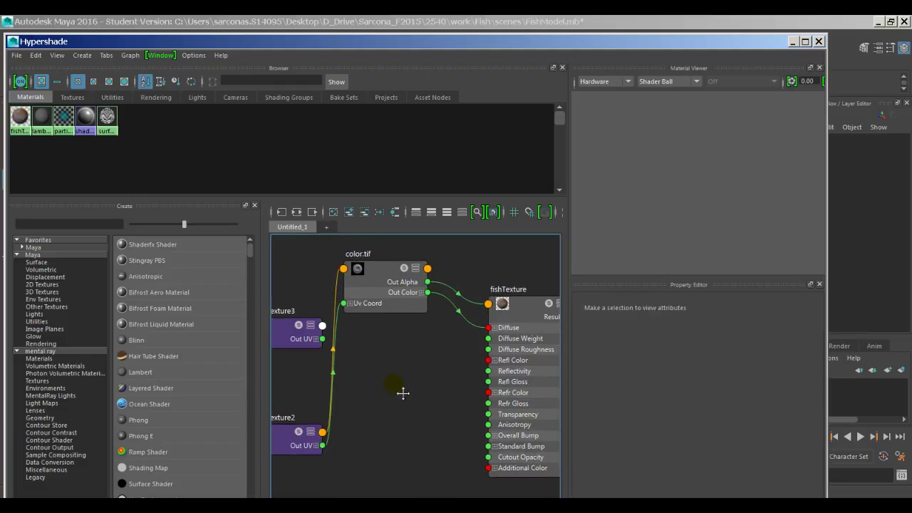
pyautogui.click(290, 325)
pyautogui.press('Delete')
pyautogui.moveTo(372, 272); pyautogui.dragTo(363, 352)
# Step: Connect color.tif to fishTexture's Cutout Opacity under Advanced, then expand the Bump settings
pyautogui.keyDown('alt'); pyautogui.moveTo(432, 387); pyautogui.dragTo(393, 372, button='middle'); pyautogui.keyUp('alt')
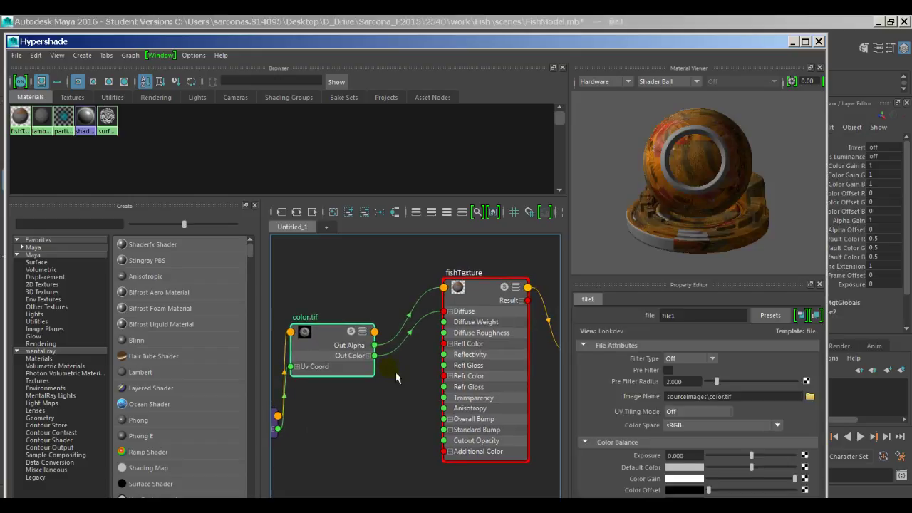
pyautogui.click(472, 291)
pyautogui.scroll(-8, 717, 435)
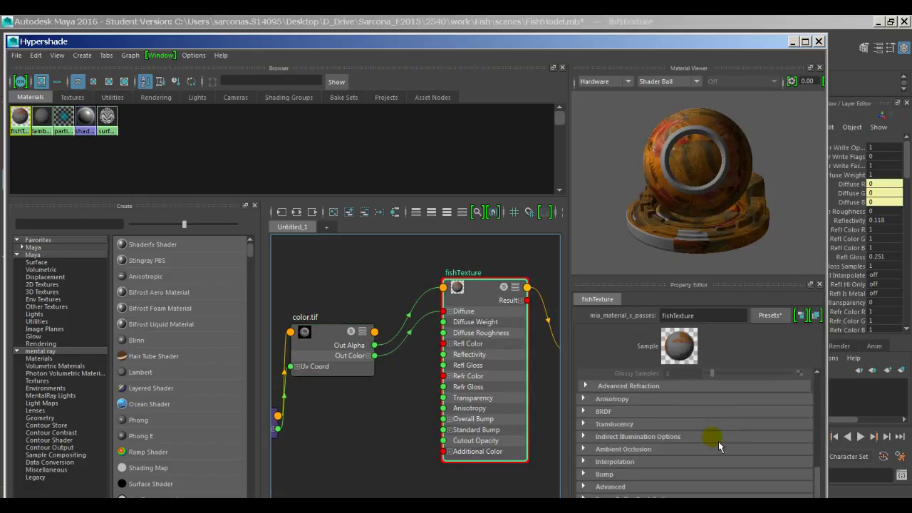
pyautogui.click(619, 475)
pyautogui.click(627, 476)
pyautogui.click(625, 488)
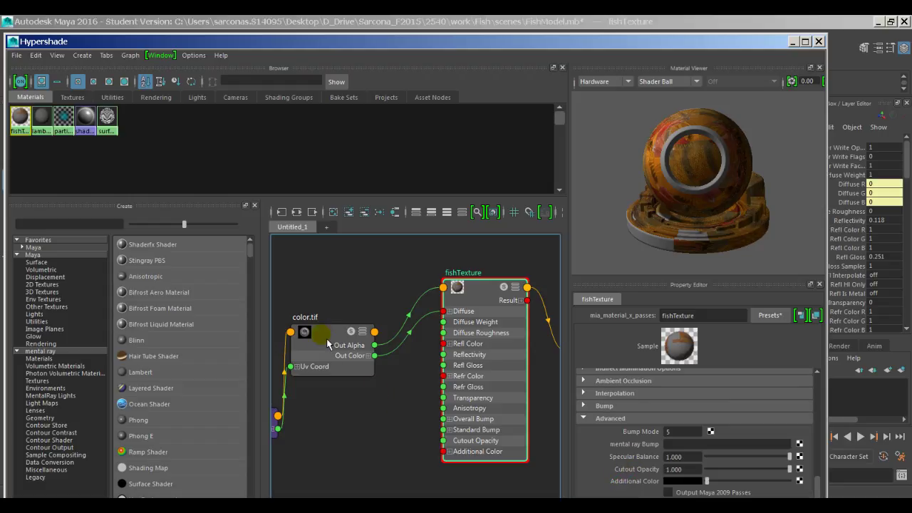
pyautogui.moveTo(328, 345); pyautogui.dragTo(647, 473, button='middle')
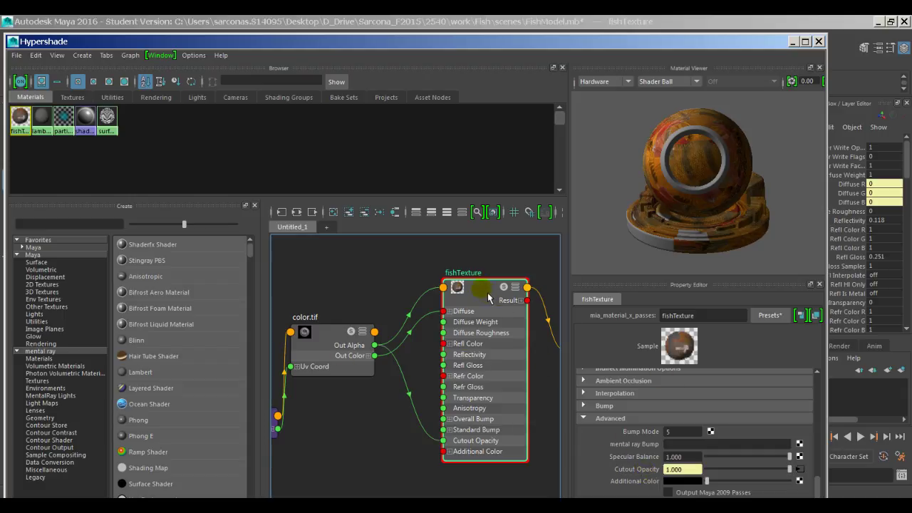
pyautogui.click(606, 405)
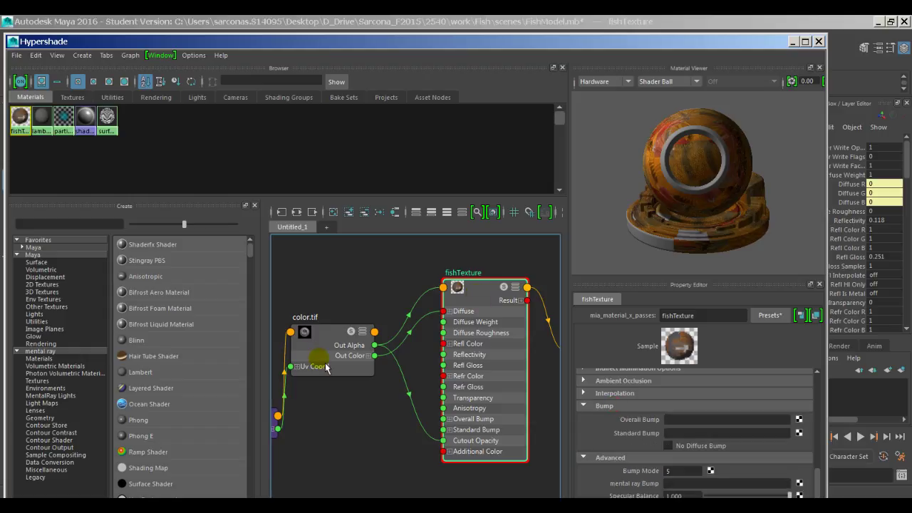
# Step: Drag color.tif onto Standard Bump, arrange the new bump2d1 node below it, and restore Hypershade
pyautogui.moveTo(327, 368); pyautogui.dragTo(642, 439, button='middle')
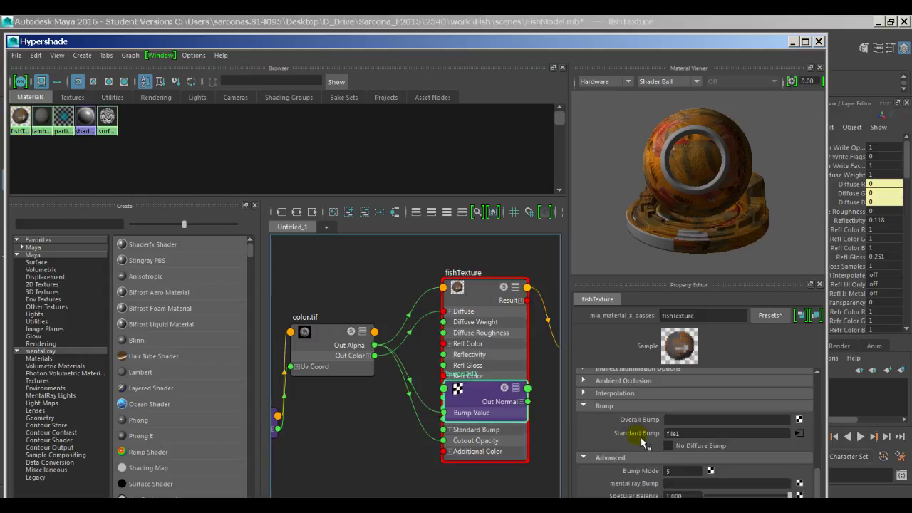
pyautogui.moveTo(488, 398); pyautogui.dragTo(372, 461)
pyautogui.moveTo(359, 353); pyautogui.dragTo(316, 378)
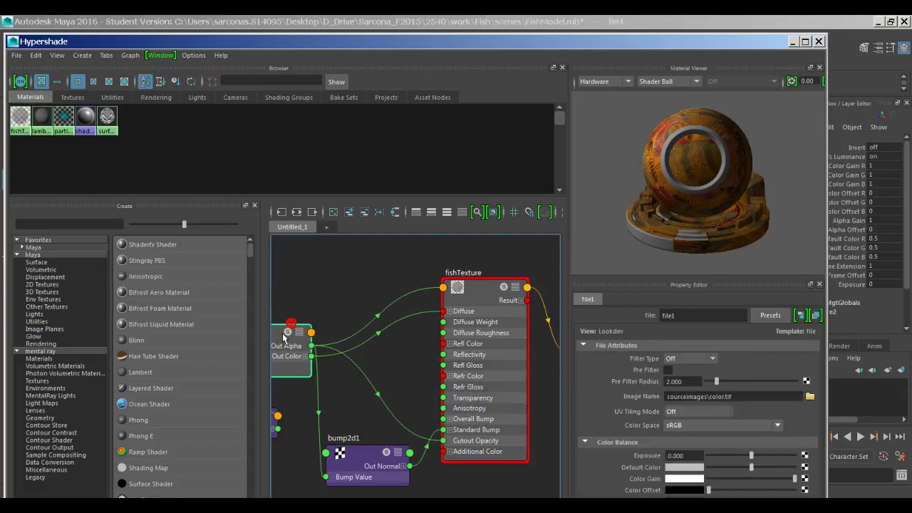
pyautogui.moveTo(374, 464); pyautogui.dragTo(372, 432)
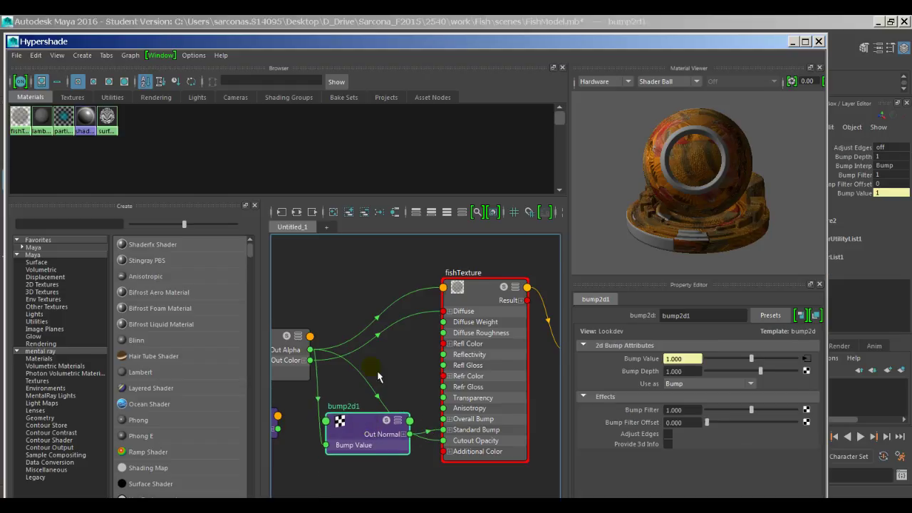
pyautogui.doubleClick(689, 36)
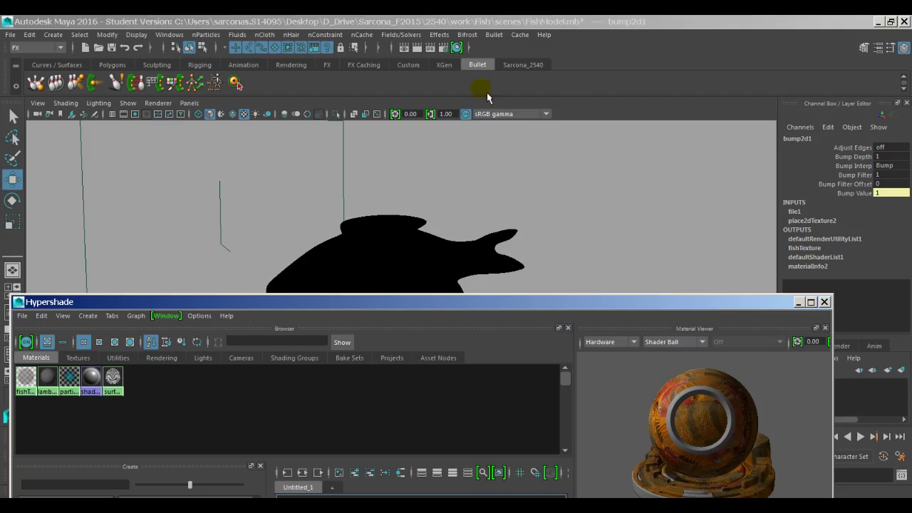
# Step: Test-render the fish, then re-render at the 960x540 Render Settings resolution
pyautogui.click(417, 47)
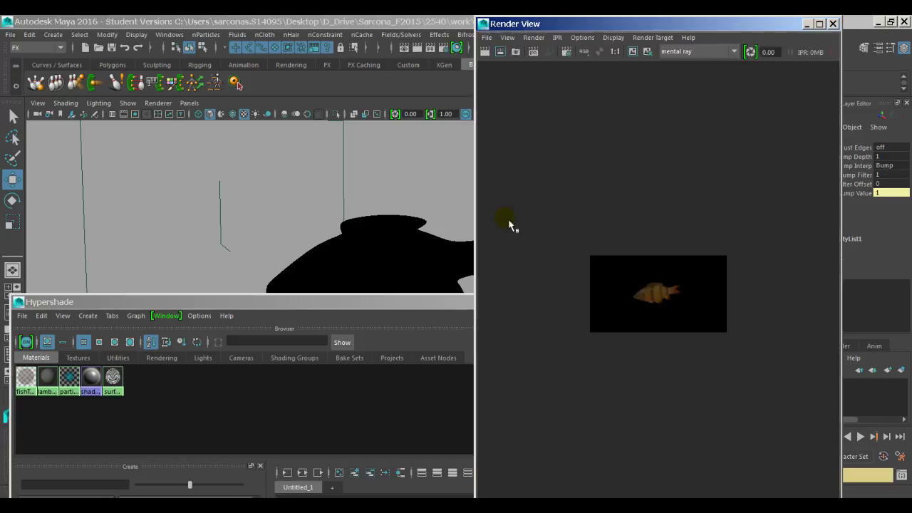
pyautogui.click(582, 37)
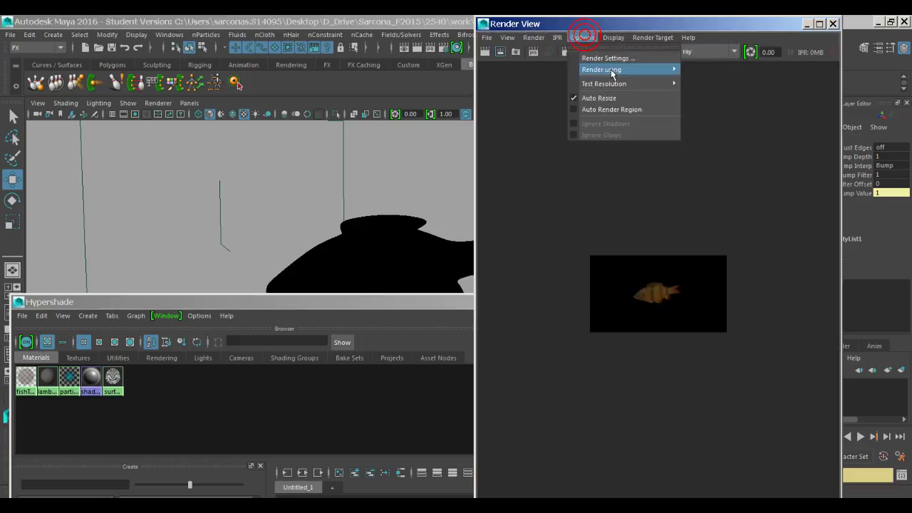
pyautogui.moveTo(620, 84)
pyautogui.click(727, 99)
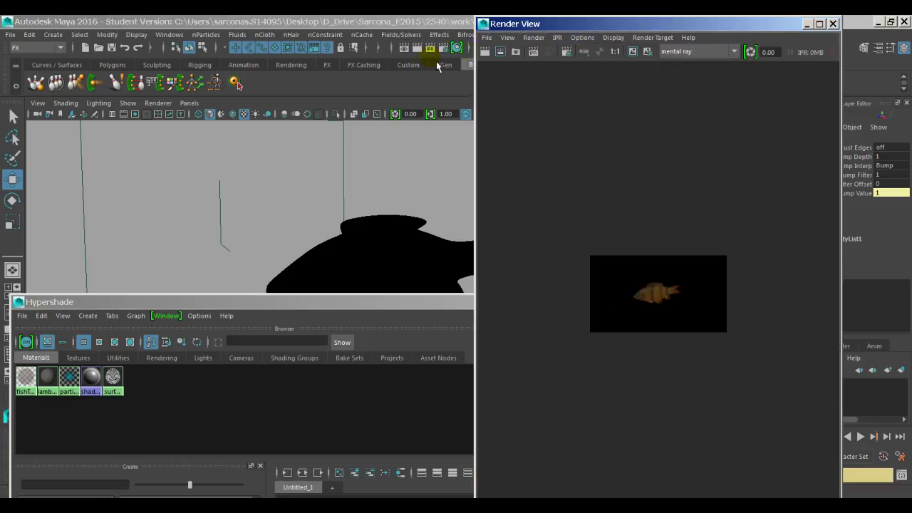
pyautogui.click(485, 52)
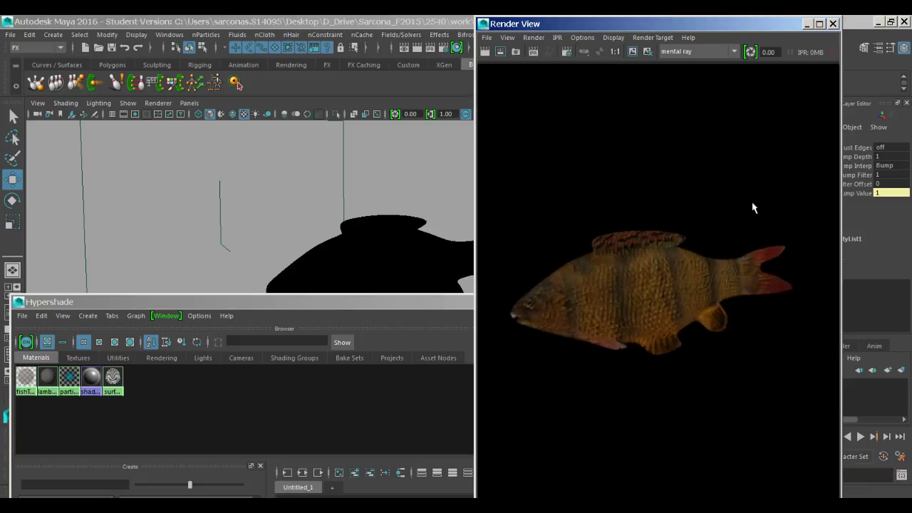
pyautogui.click(833, 24)
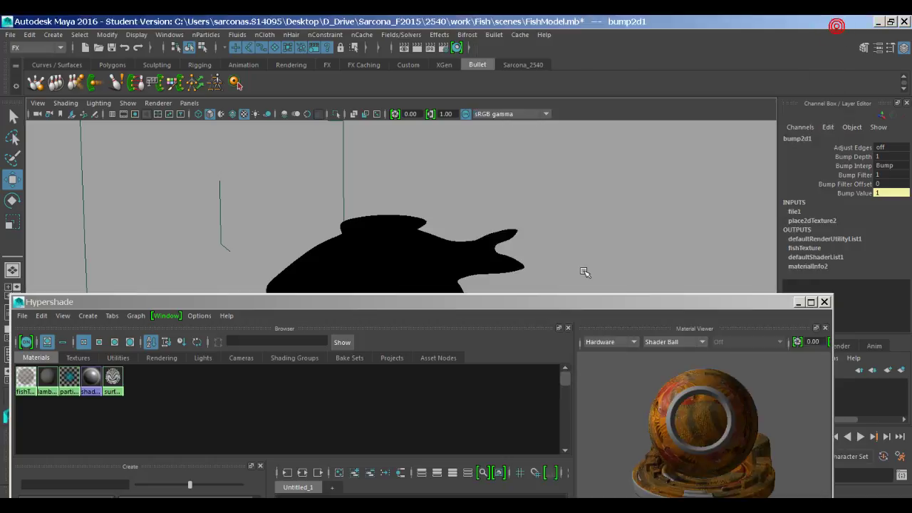
# Step: Set bump2d1 Bump Depth to 0.05 and render the fish again
pyautogui.moveTo(573, 309); pyautogui.dragTo(525, 244)
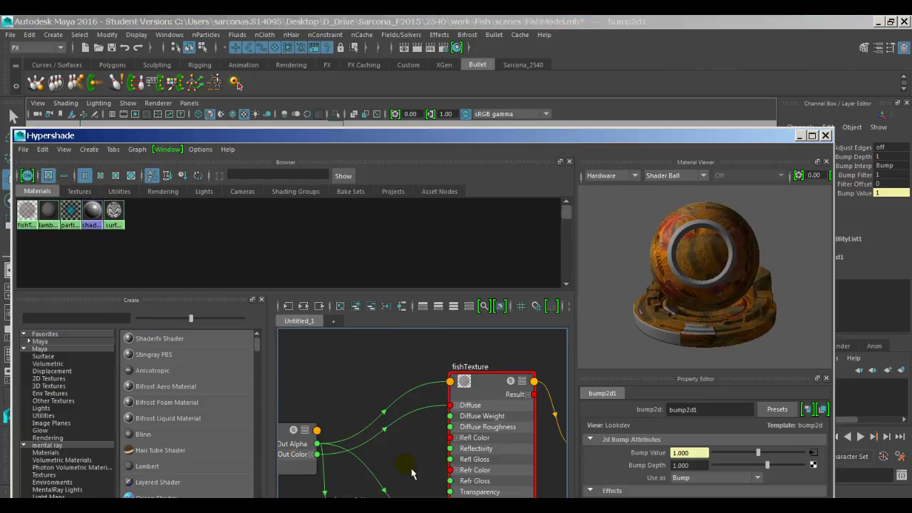
pyautogui.click(693, 466)
pyautogui.write('.0')
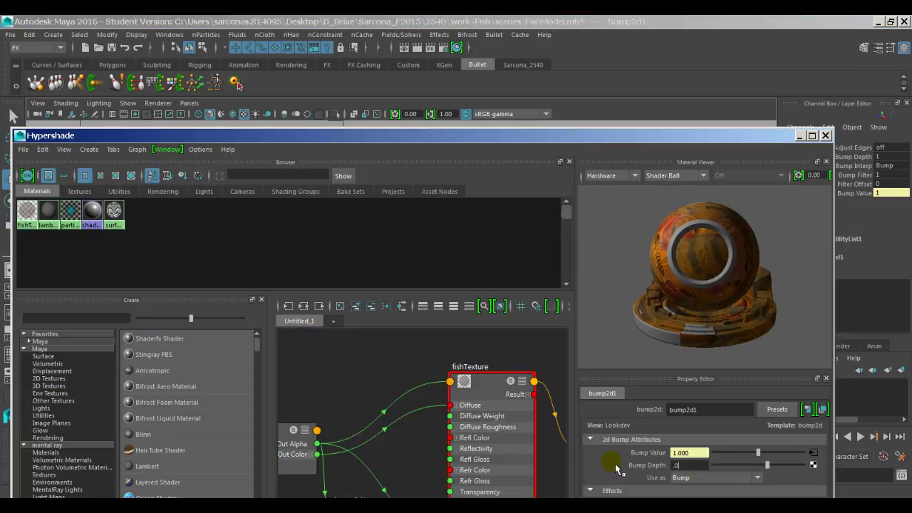
pyautogui.write('5')
pyautogui.press('Return')
pyautogui.click(417, 48)
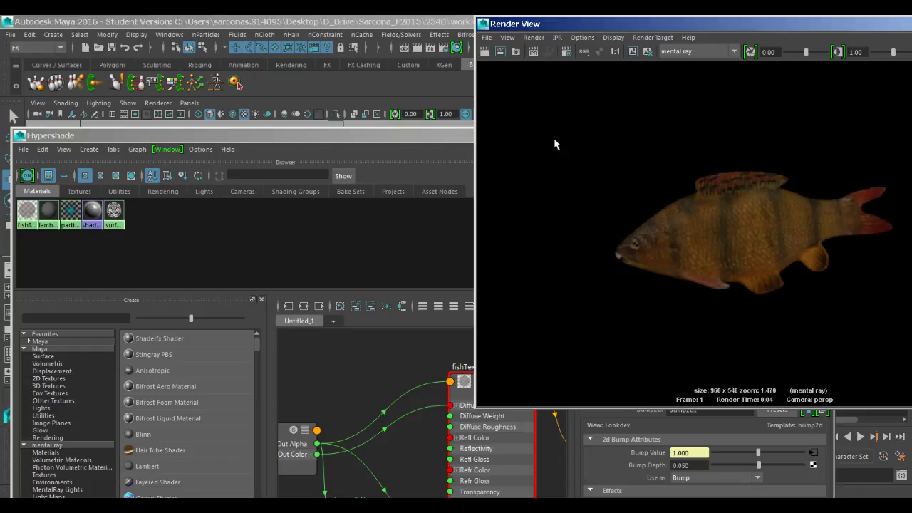
# Step: Close Hypershade, show textured shading (5, 6) in the Legacy High Quality Viewport, and dolly onto the fish head
pyautogui.click(470, 23)
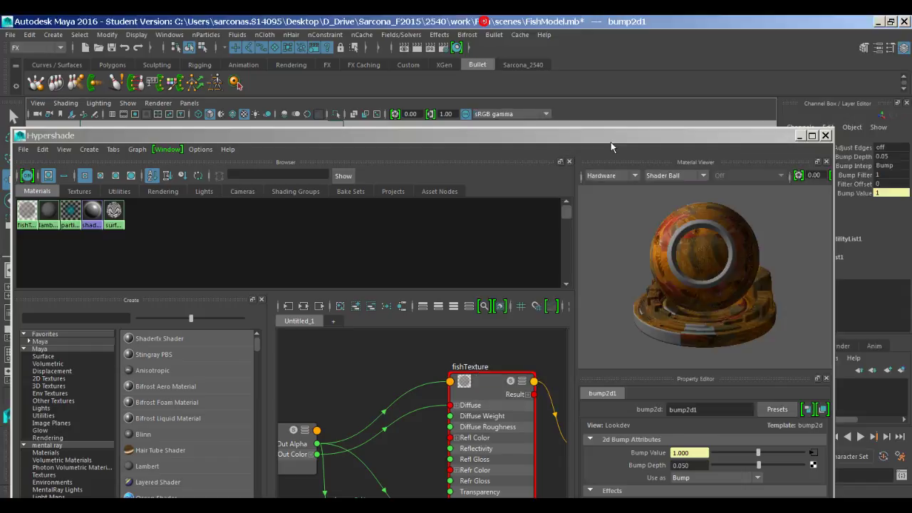
pyautogui.click(825, 135)
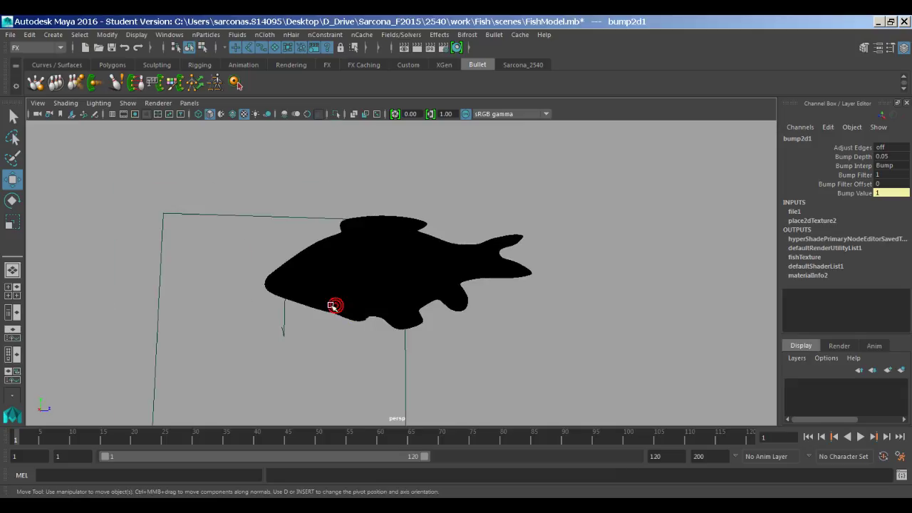
pyautogui.moveTo(401, 335)
pyautogui.keyDown('alt'); pyautogui.mouseDown()
pyautogui.moveTo(442, 350)
pyautogui.moveTo(430, 291)
pyautogui.mouseUp(); pyautogui.keyUp('alt')
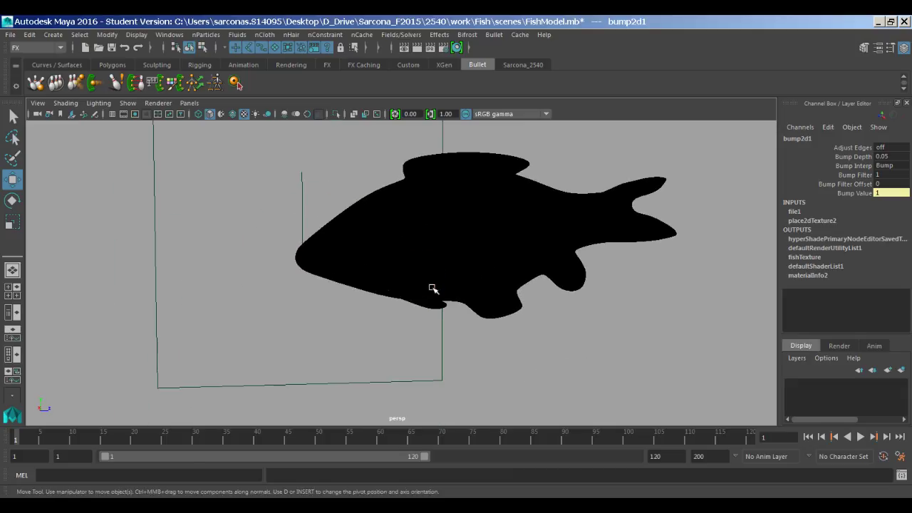
pyautogui.press('5')
pyautogui.press('6')
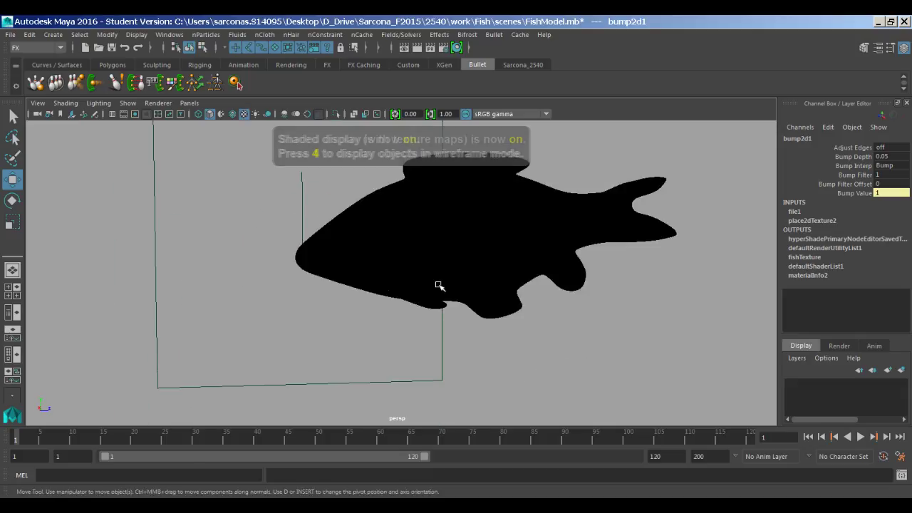
pyautogui.click(158, 104)
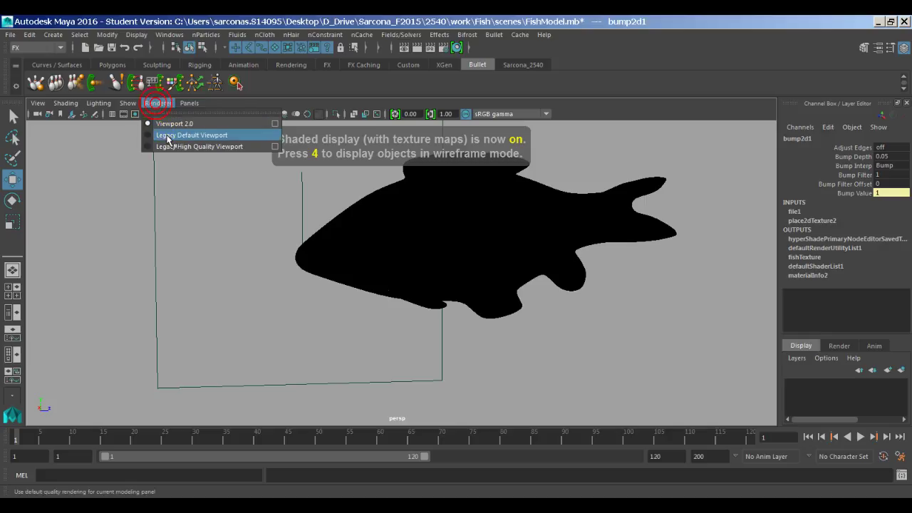
pyautogui.click(200, 148)
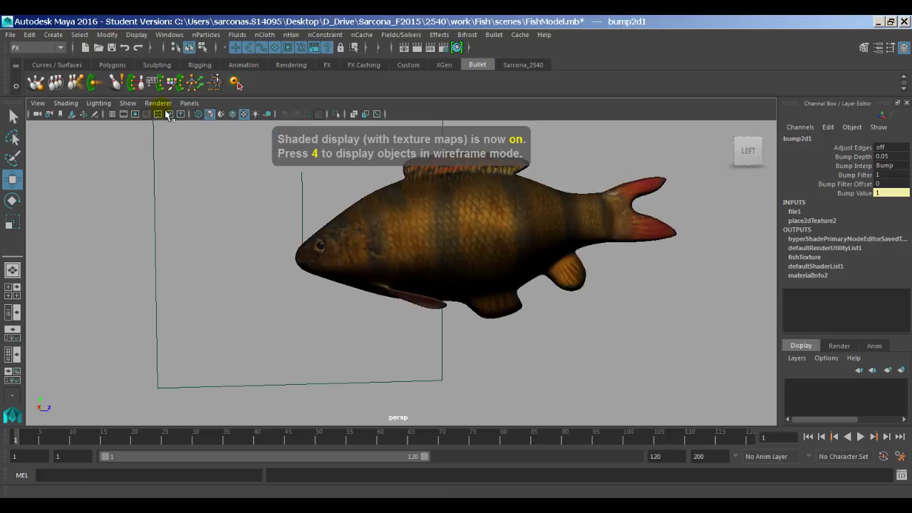
pyautogui.keyDown('alt'); pyautogui.moveTo(346, 259); pyautogui.dragTo(663, 255, button='right'); pyautogui.keyUp('alt')
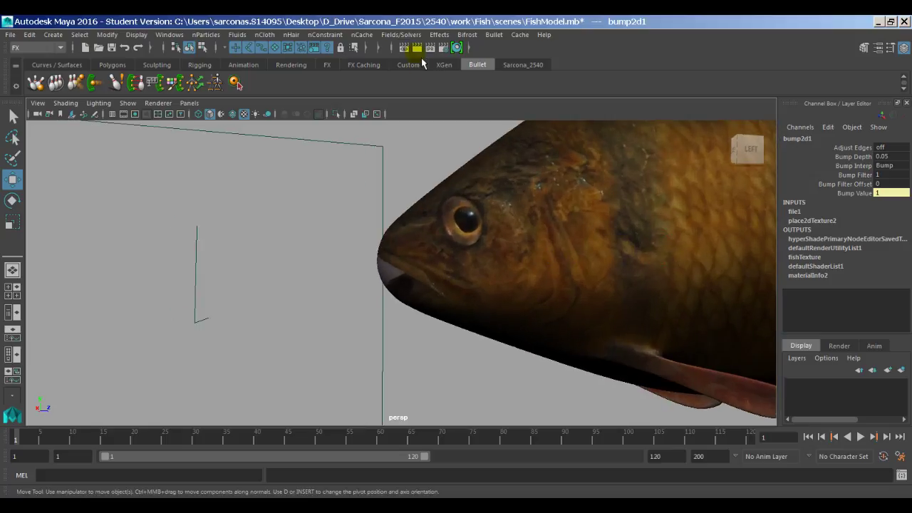
# Step: Render the fish-head close-up, check alpha then RGB, close Render View and select the fish
pyautogui.click(417, 48)
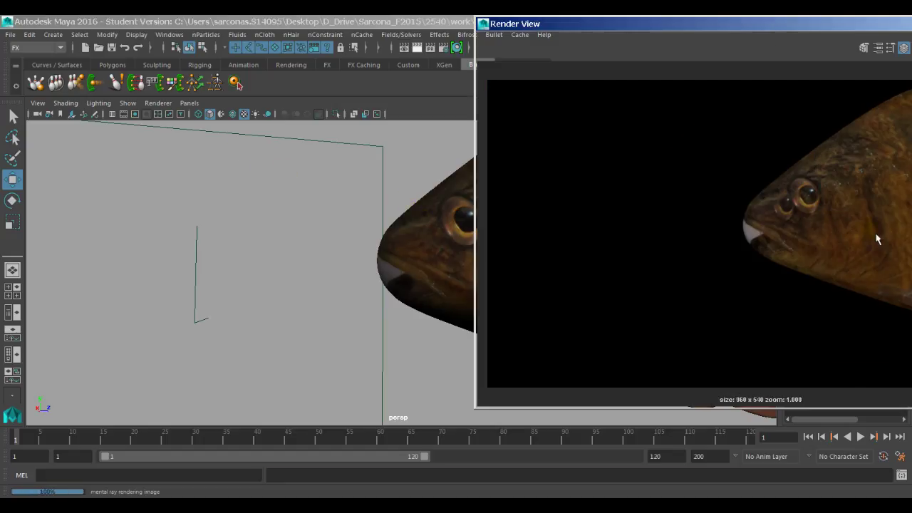
pyautogui.moveTo(745, 26); pyautogui.dragTo(465, 47)
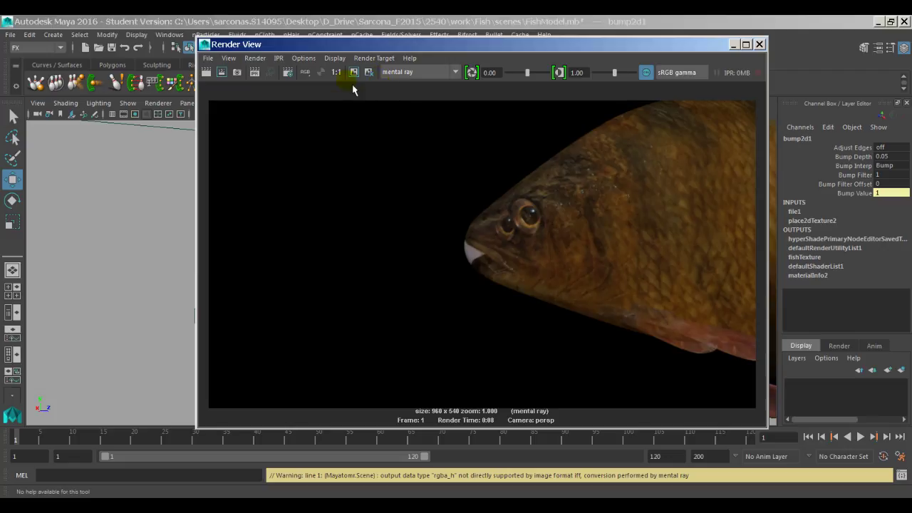
pyautogui.click(320, 73)
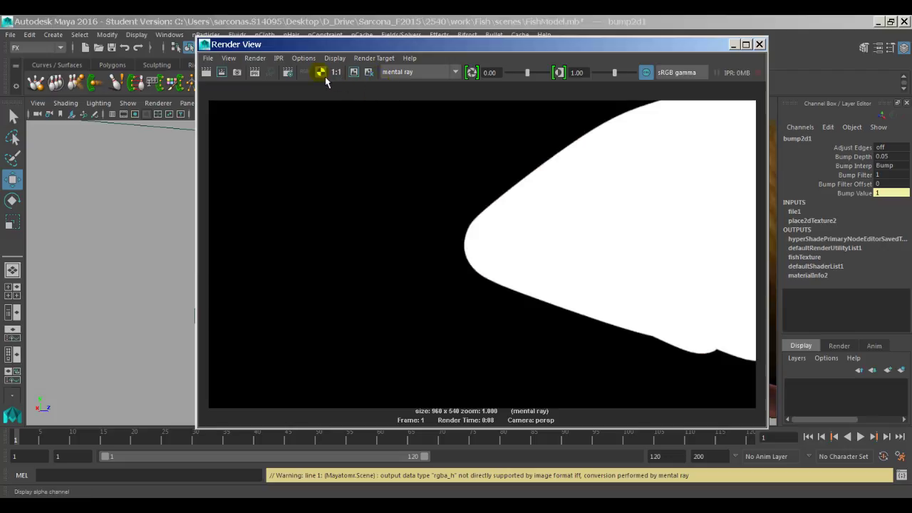
pyautogui.click(306, 74)
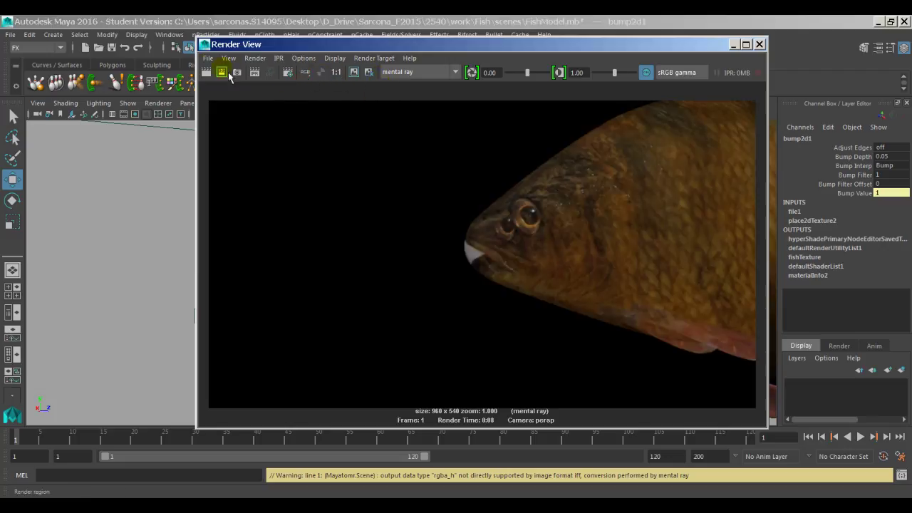
pyautogui.click(205, 45)
pyautogui.click(270, 140)
pyautogui.click(519, 295)
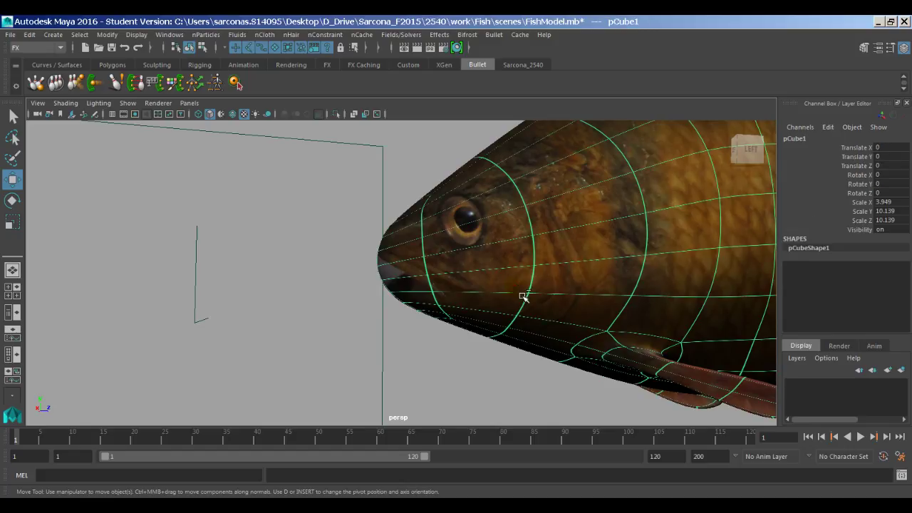
# Step: Open the fish's attributes, undo an accidental move, and set fishTexture's Bump Mode to 5
pyautogui.hotkey('ctrl', 'a')
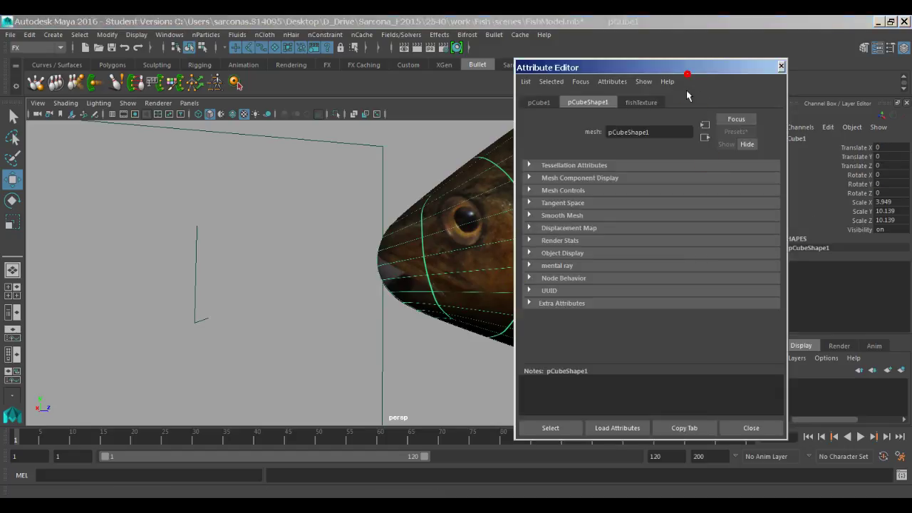
pyautogui.scroll(2, 403, 266)
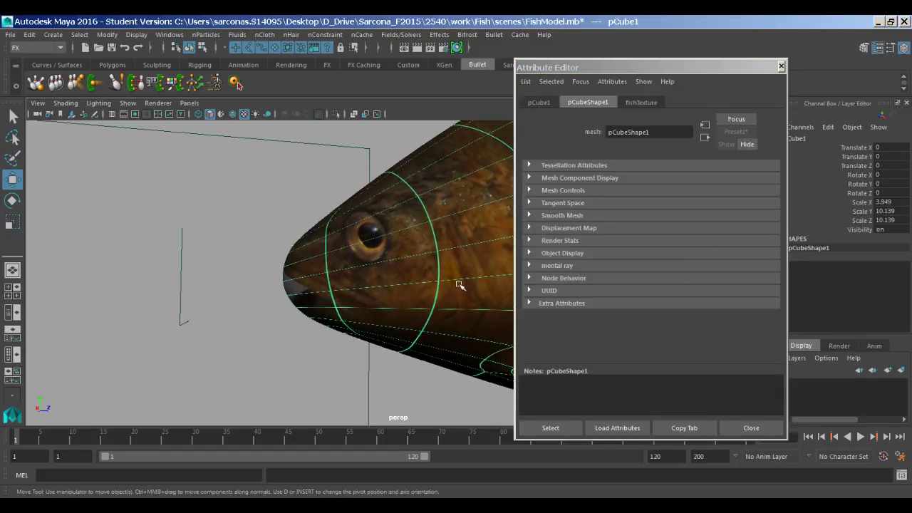
pyautogui.moveTo(403, 266); pyautogui.dragTo(397, 413, button='middle')
pyautogui.hotkey('ctrl', 'z')
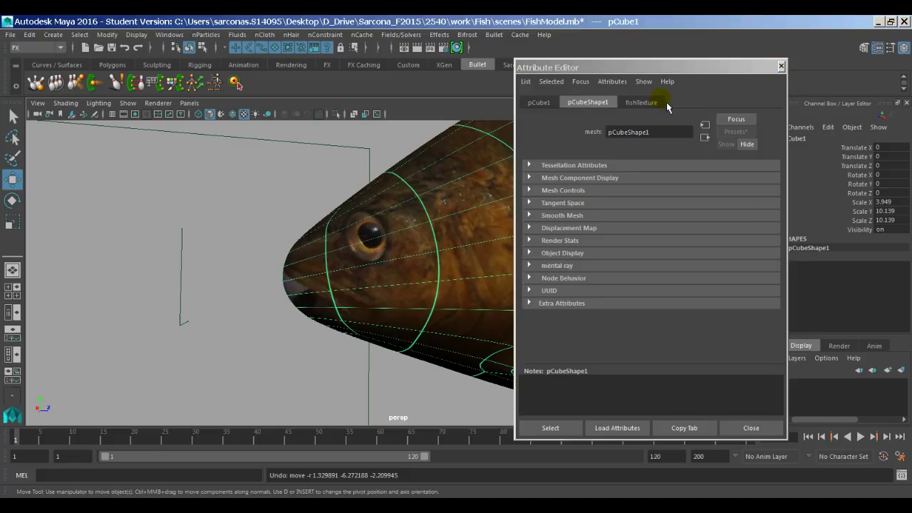
pyautogui.click(661, 100)
pyautogui.scroll(5, 711, 326)
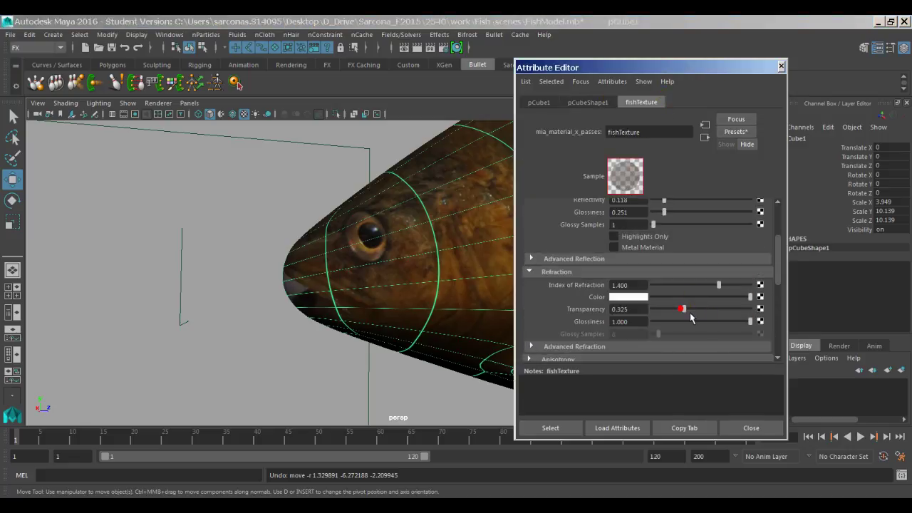
pyautogui.scroll(-5, 573, 318)
pyautogui.press('Return')
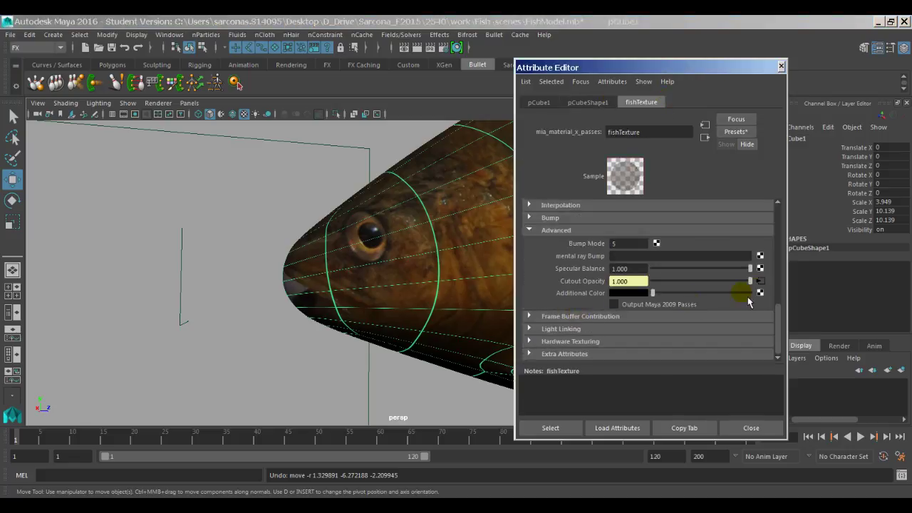
# Step: Check the file texture driving Cutout Opacity and view its connection options
pyautogui.click(762, 279)
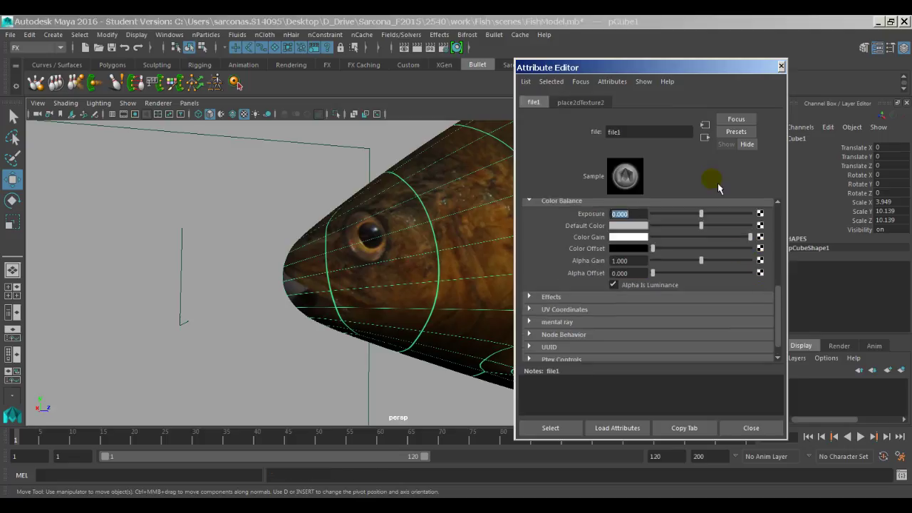
pyautogui.scroll(3, 701, 244)
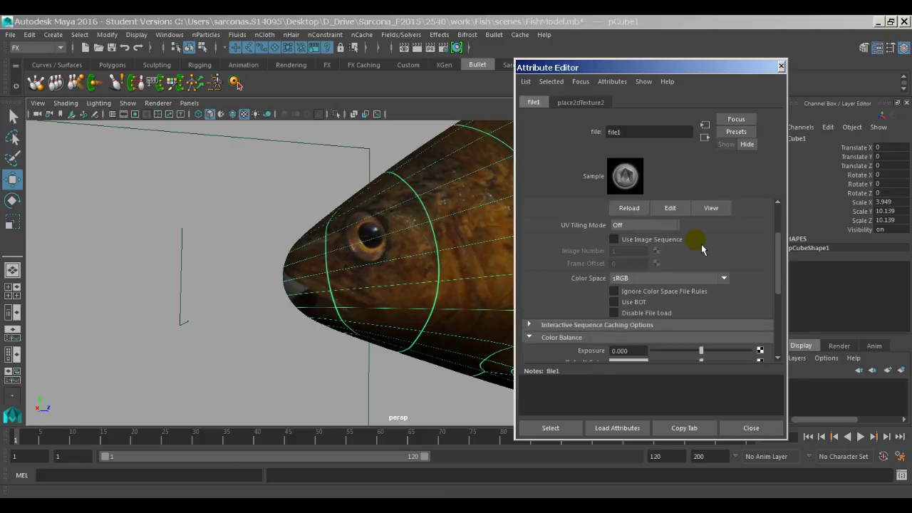
pyautogui.scroll(3, 701, 247)
pyautogui.click(704, 137)
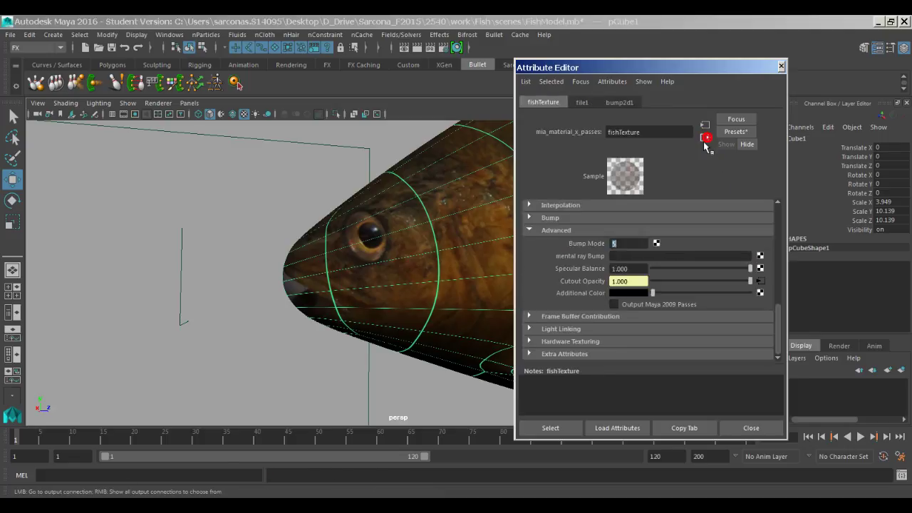
pyautogui.rightClick(600, 287)
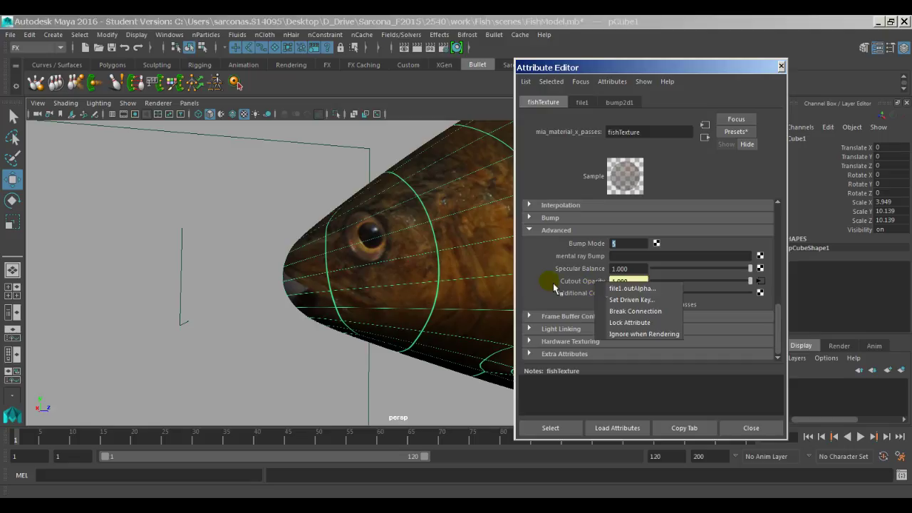
pyautogui.click(171, 35)
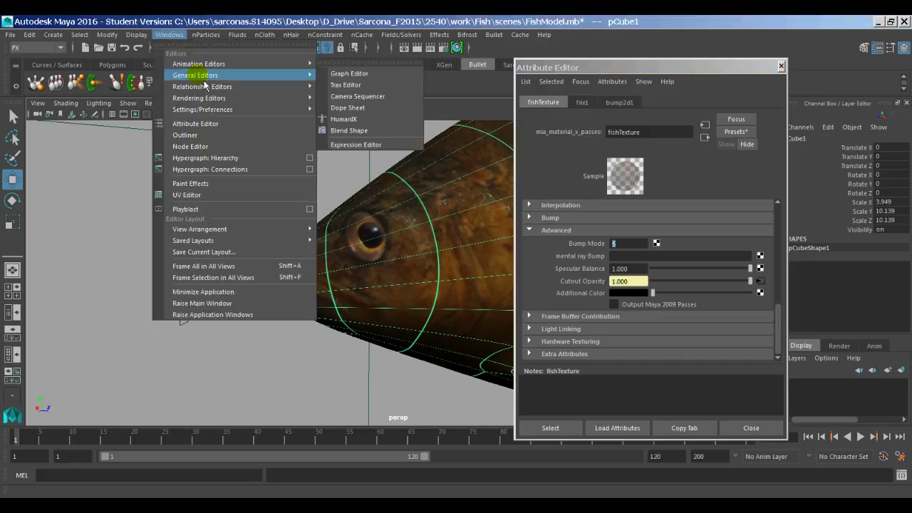
pyautogui.moveTo(213, 97)
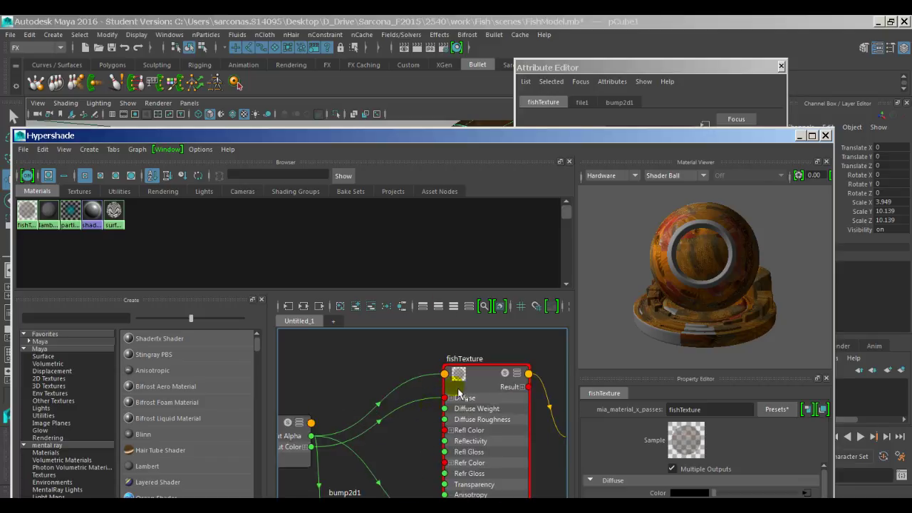
# Step: Lay out the fishTexture network with bump2d1 at the top and color.tif shifted left
pyautogui.scroll(5, 460, 392)
pyautogui.scroll(-7, 456, 388)
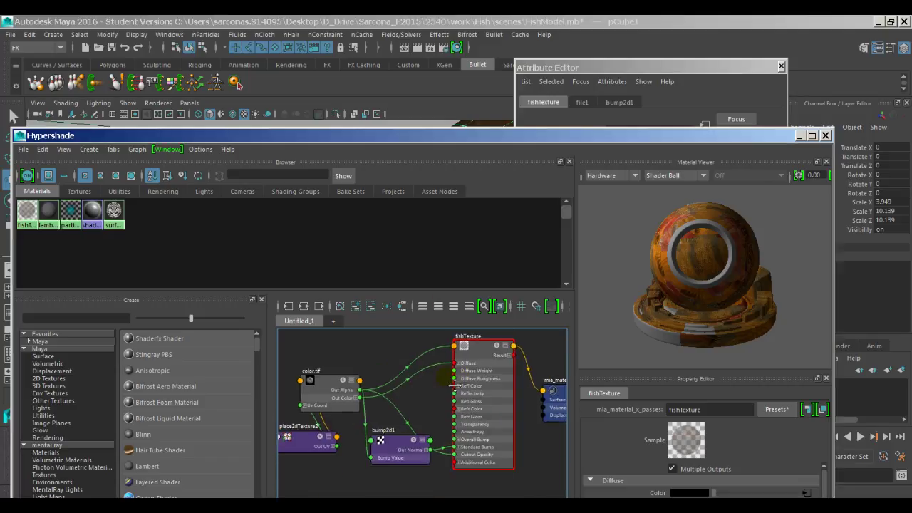
pyautogui.rightClick(444, 380)
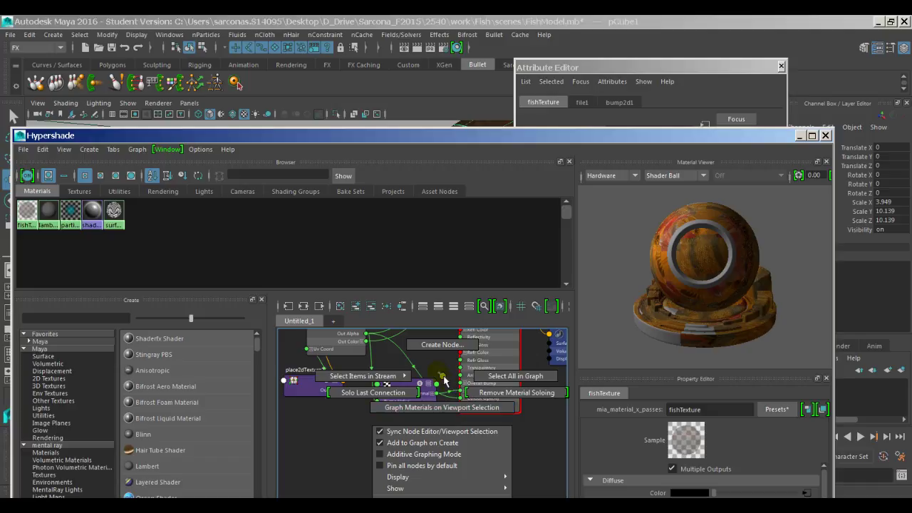
pyautogui.scroll(4, 399, 410)
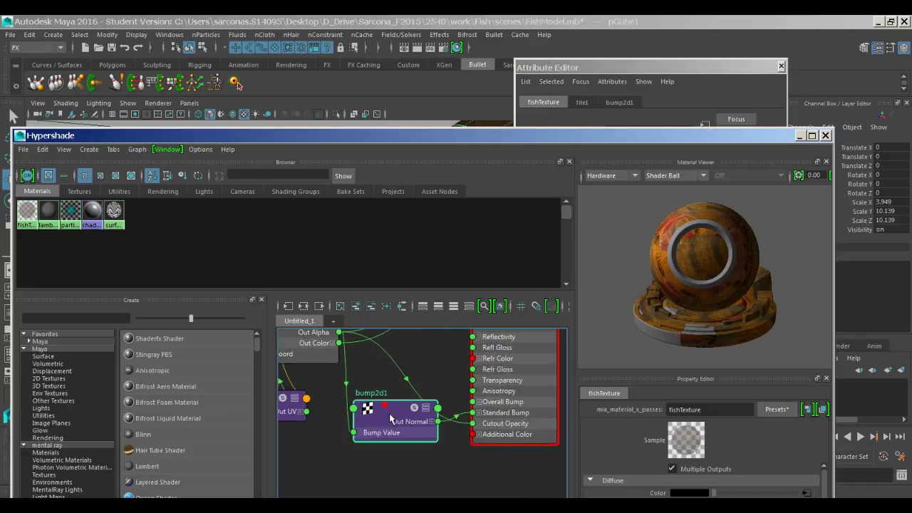
pyautogui.moveTo(390, 419); pyautogui.dragTo(392, 389)
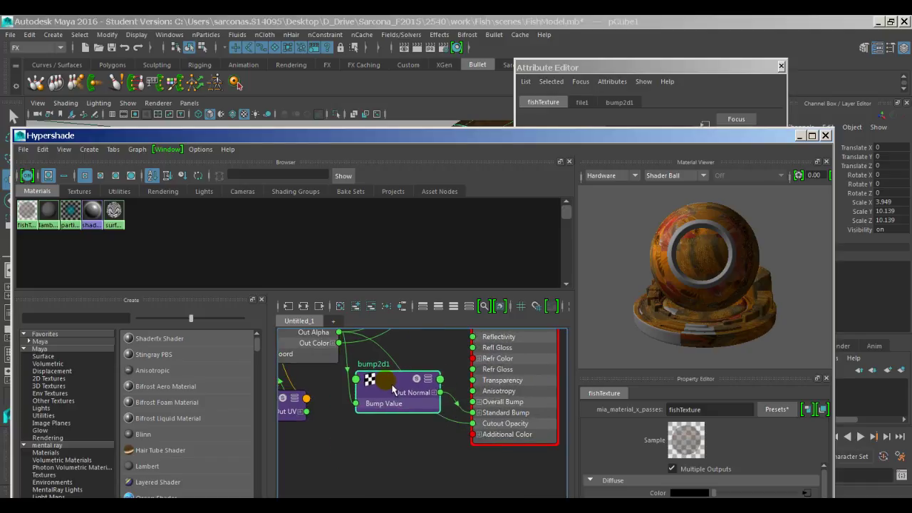
pyautogui.keyDown('alt'); pyautogui.moveTo(392, 389); pyautogui.dragTo(424, 447, button='middle'); pyautogui.keyUp('alt')
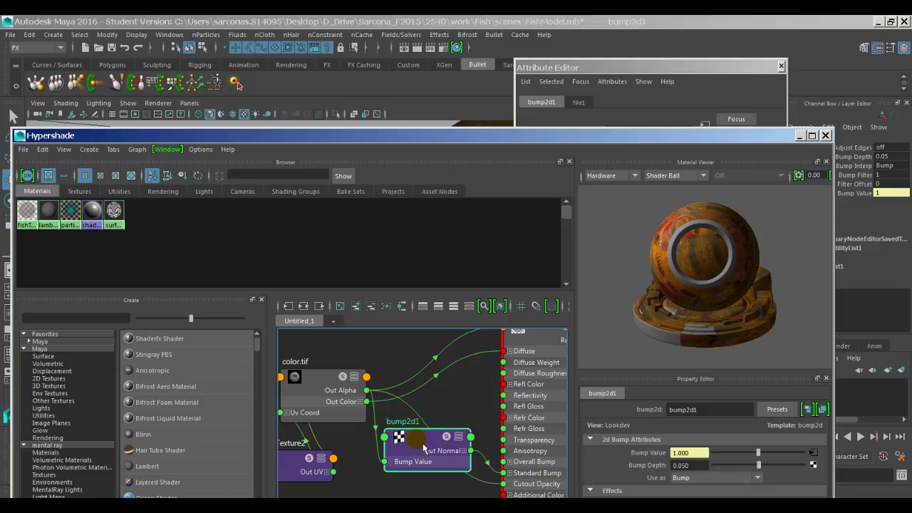
pyautogui.moveTo(424, 448); pyautogui.dragTo(421, 338)
pyautogui.click(329, 382)
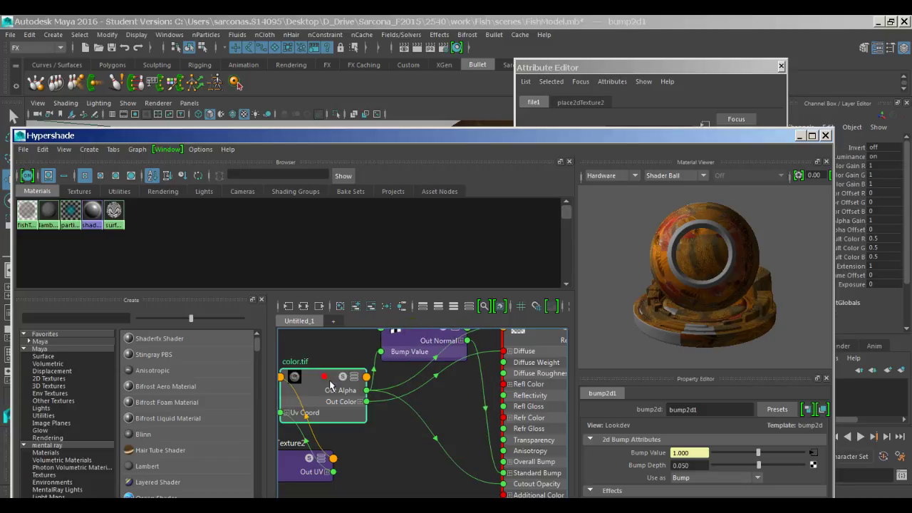
pyautogui.moveTo(330, 383); pyautogui.dragTo(297, 378)
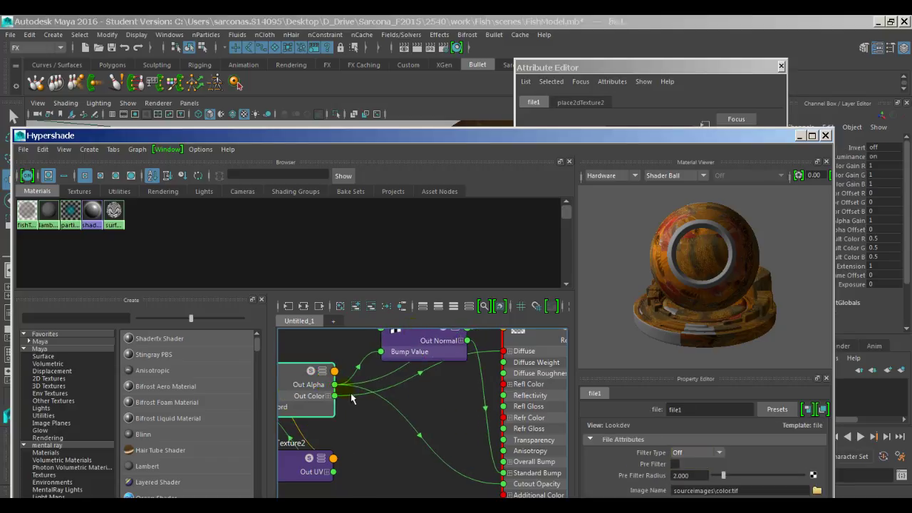
pyautogui.keyDown('alt'); pyautogui.moveTo(285, 380); pyautogui.dragTo(383, 401, button='middle'); pyautogui.keyUp('alt')
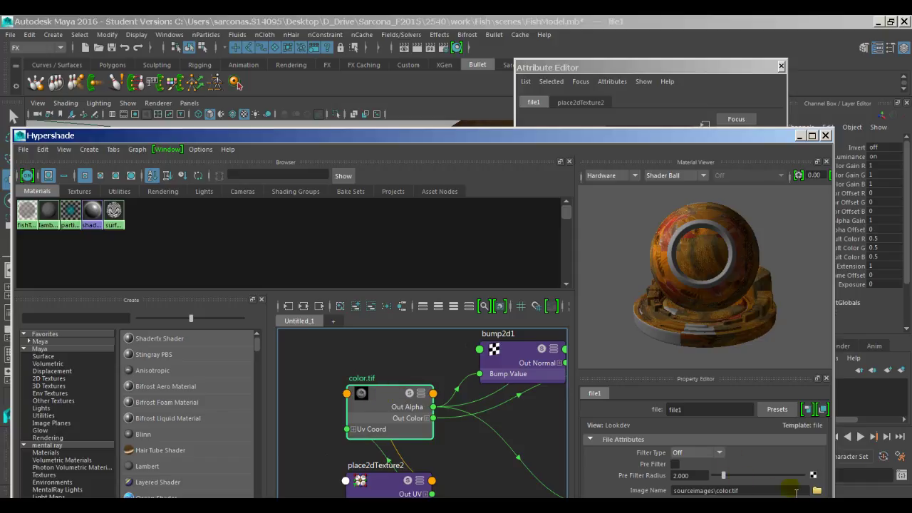
# Step: Reload color.tif from sourceimages into the file1 texture's Image Name
pyautogui.click(817, 490)
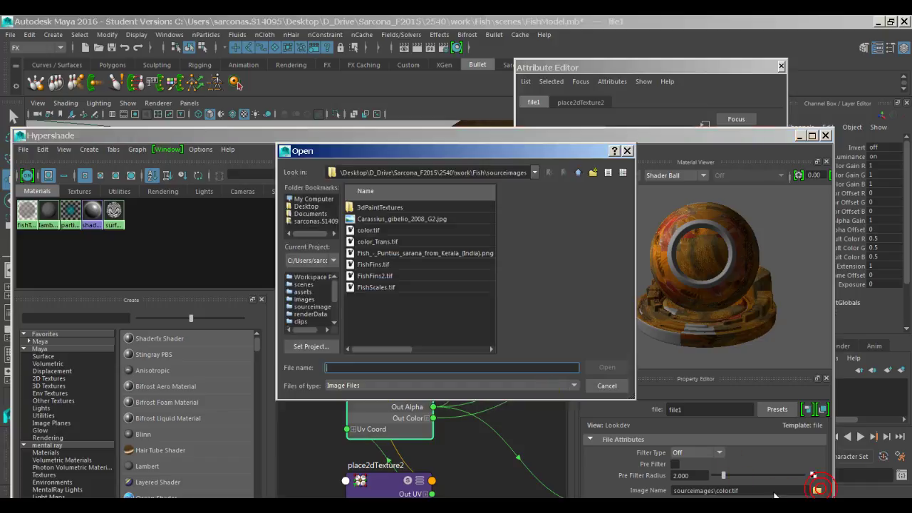
pyautogui.click(367, 230)
pyautogui.doubleClick(359, 232)
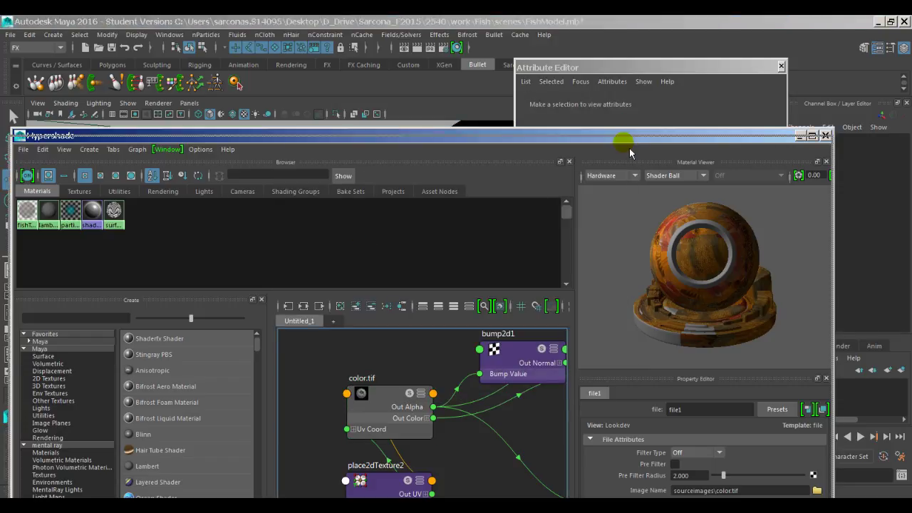
pyautogui.moveTo(627, 136); pyautogui.dragTo(624, 142)
pyautogui.click(427, 474)
pyautogui.scroll(5, 432, 445)
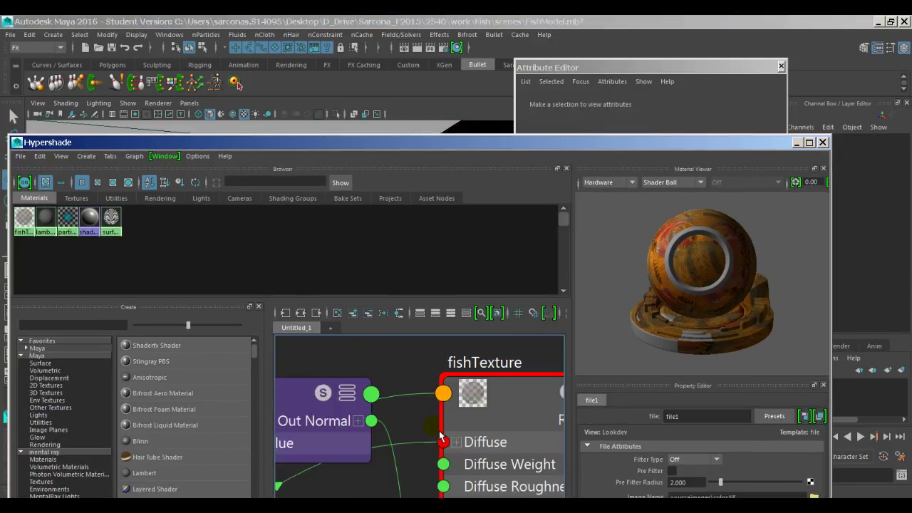
# Step: Test-render the fish head and close the Render View
pyautogui.click(417, 47)
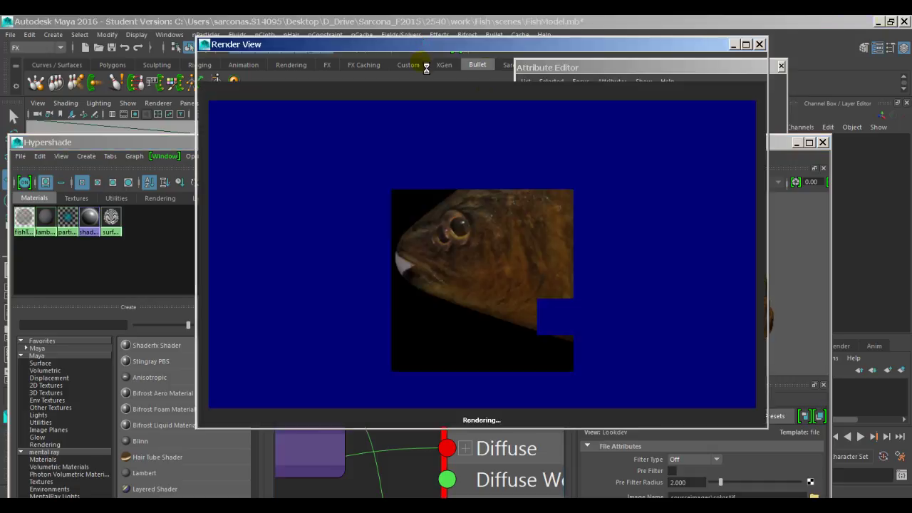
pyautogui.click(761, 47)
pyautogui.scroll(-6, 515, 378)
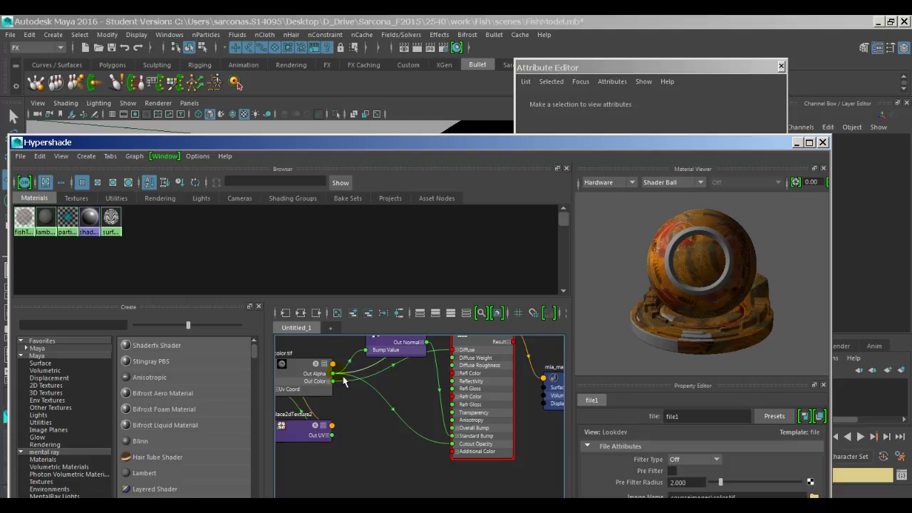
# Step: Select the fishTexture material and break its existing Cutout Opacity connection
pyautogui.click(471, 457)
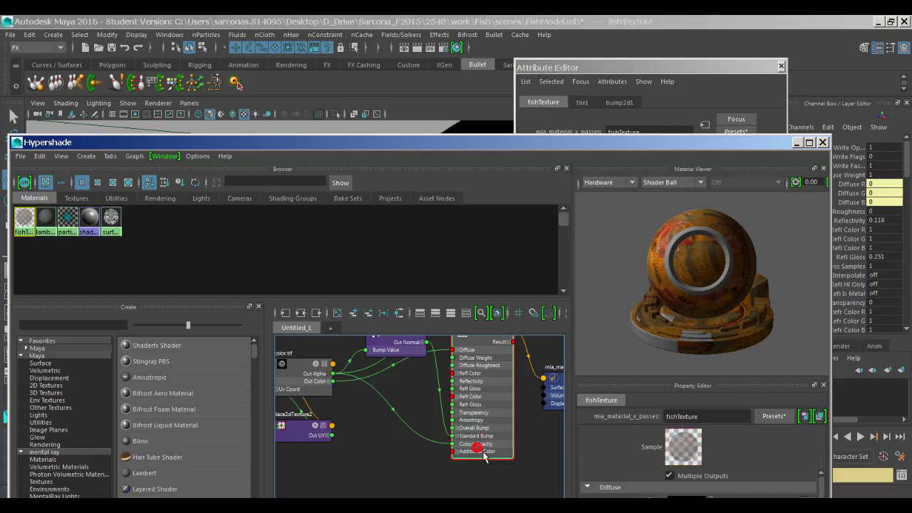
pyautogui.click(708, 98)
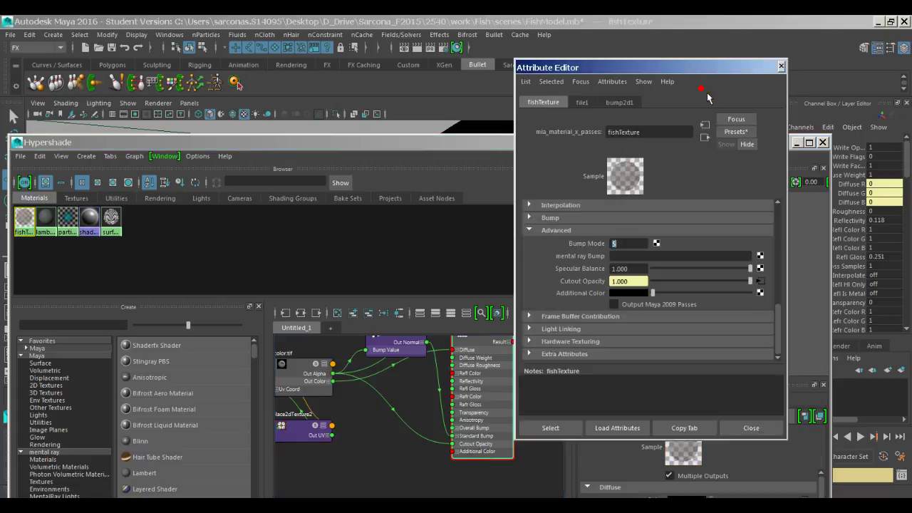
pyautogui.scroll(2, 590, 286)
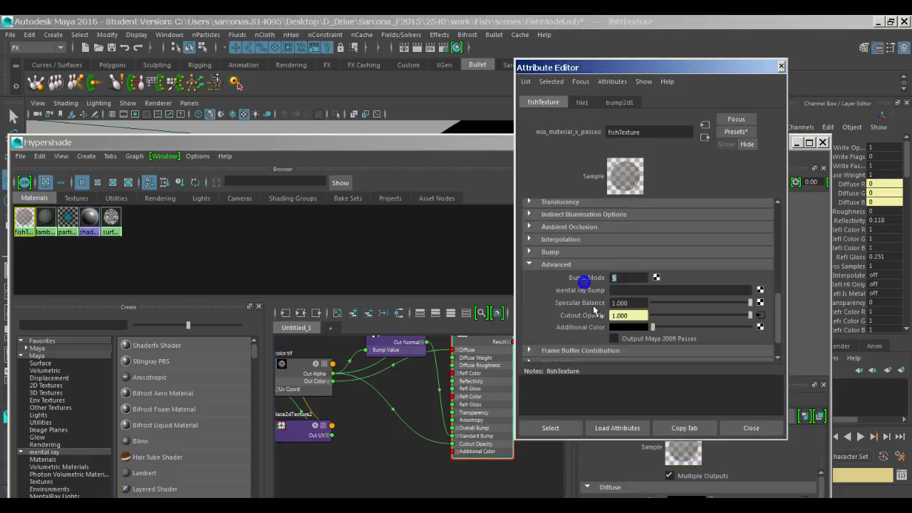
pyautogui.rightClick(588, 315)
pyautogui.click(604, 344)
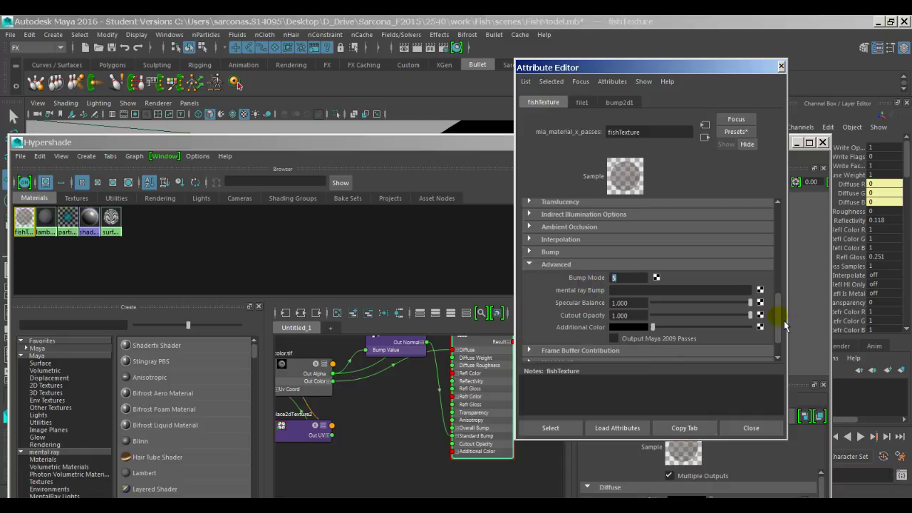
# Step: Map a new file2 texture loading color.tif to Cutout Opacity, set Filter Type Off, and test-render
pyautogui.click(761, 315)
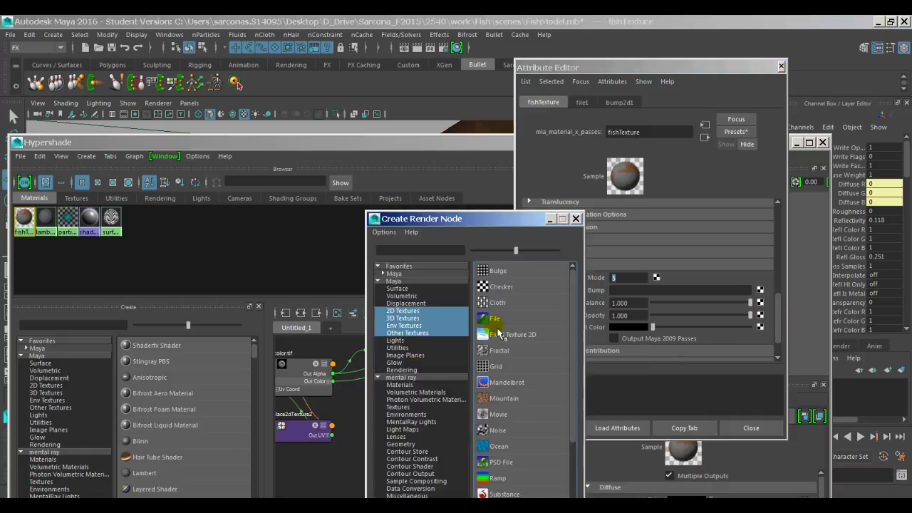
pyautogui.click(497, 326)
pyautogui.click(764, 258)
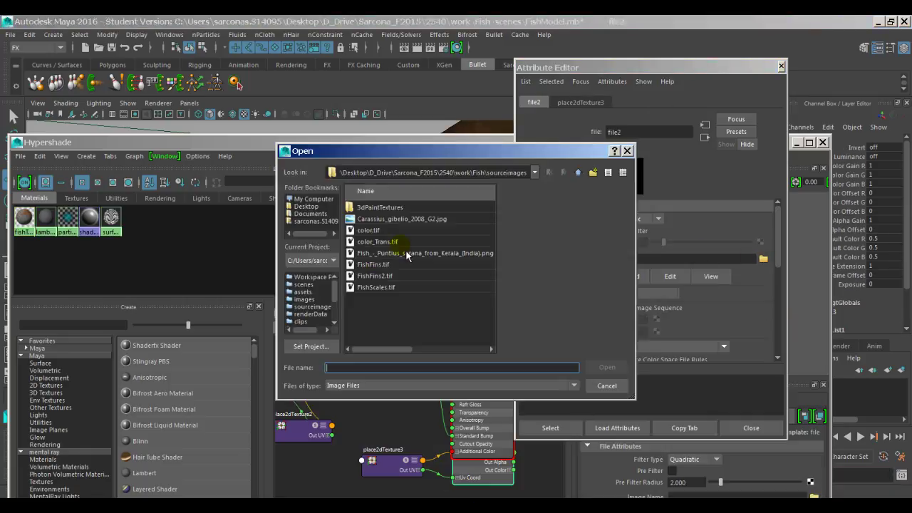
pyautogui.click(380, 230)
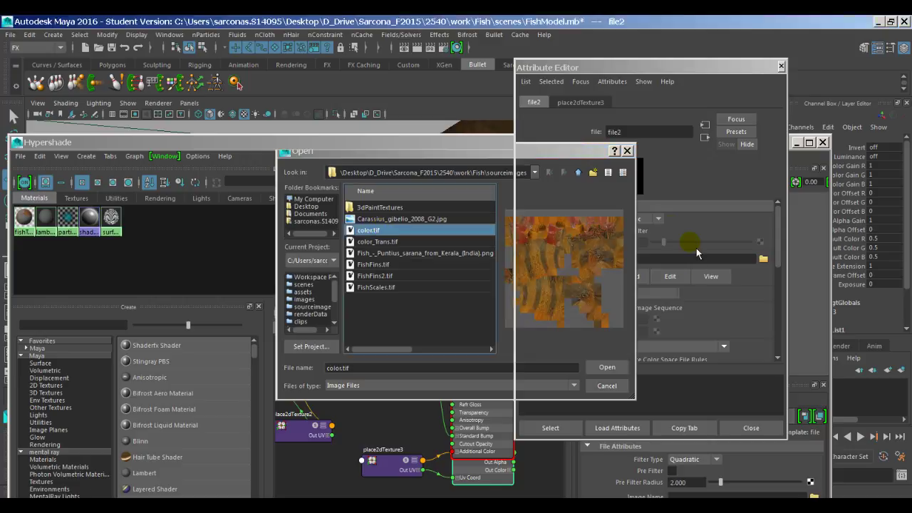
pyautogui.press('Return')
pyautogui.click(638, 219)
pyautogui.click(649, 230)
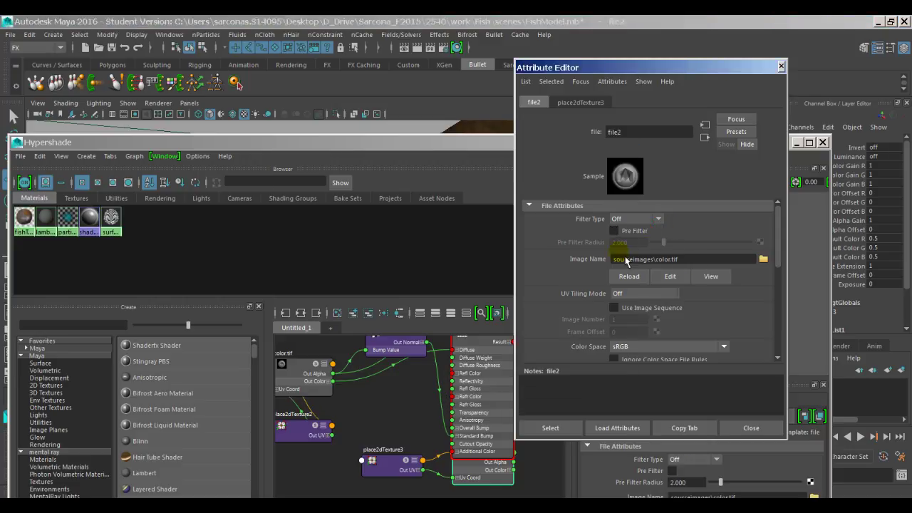
pyautogui.click(418, 48)
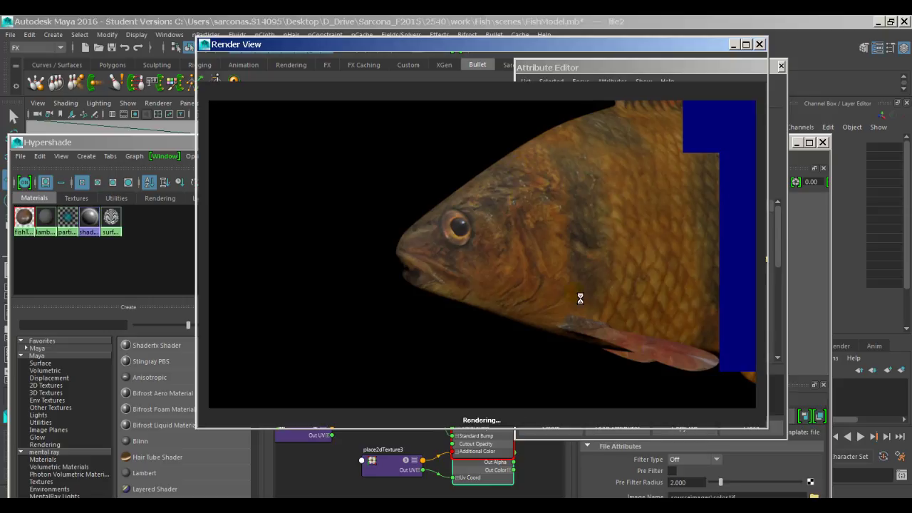
# Step: Close the Render View, Attribute Editor and Hypershade windows
pyautogui.click(760, 44)
pyautogui.click(780, 65)
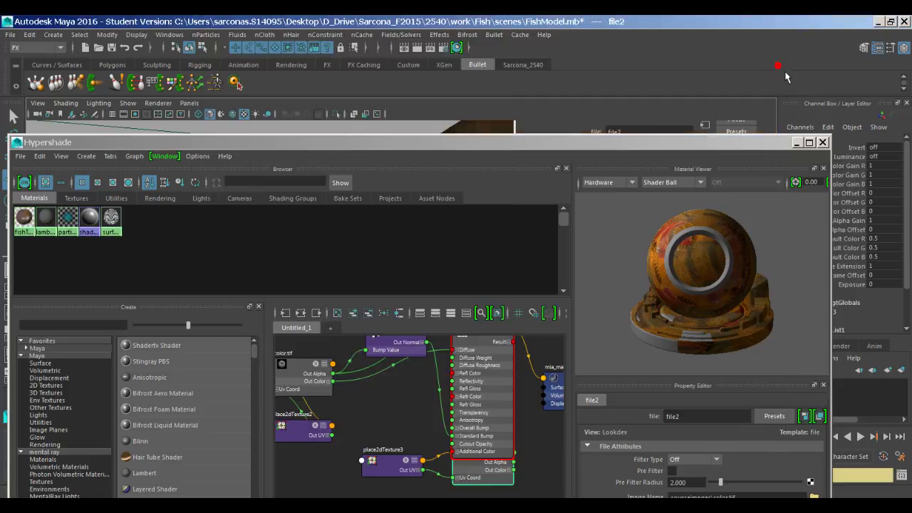
pyautogui.click(822, 142)
# Step: Dolly out and turn on shaded, all-lights, textured display (5, 7, 6), then select the fish
pyautogui.keyDown('alt'); pyautogui.moveTo(658, 244); pyautogui.dragTo(397, 344, button='right'); pyautogui.keyUp('alt')
pyautogui.press('5')
pyautogui.press('7')
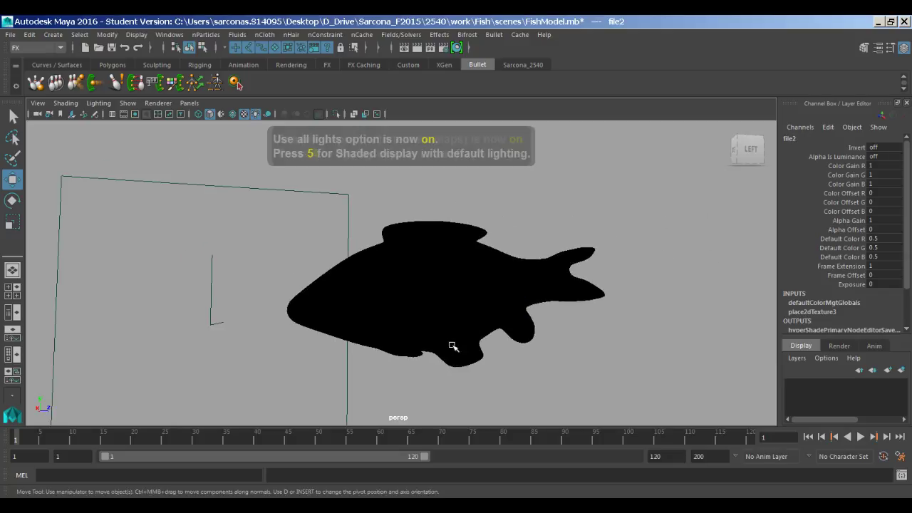
pyautogui.press('6')
pyautogui.click(540, 362)
pyautogui.click(464, 320)
pyautogui.keyDown('alt'); pyautogui.moveTo(464, 320); pyautogui.dragTo(499, 314); pyautogui.keyUp('alt')
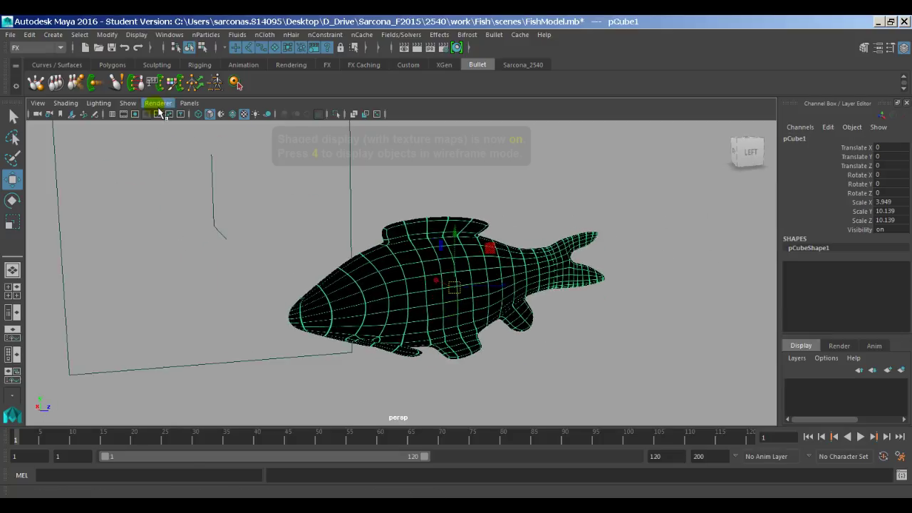
# Step: Save the fish scene as a student version file and switch the viewport to Viewport 2.0
pyautogui.press('q')
pyautogui.hotkey('ctrl', 's')
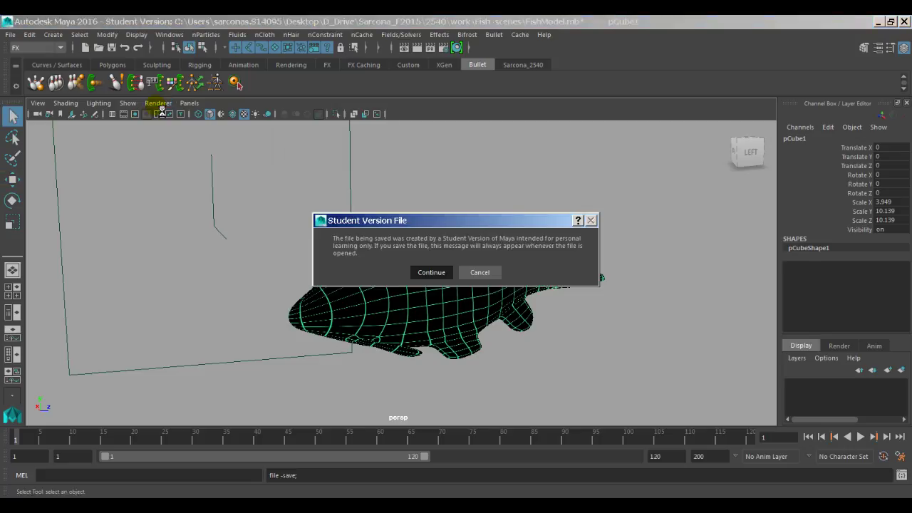
pyautogui.press('Return')
pyautogui.press('w')
pyautogui.click(159, 103)
pyautogui.click(166, 123)
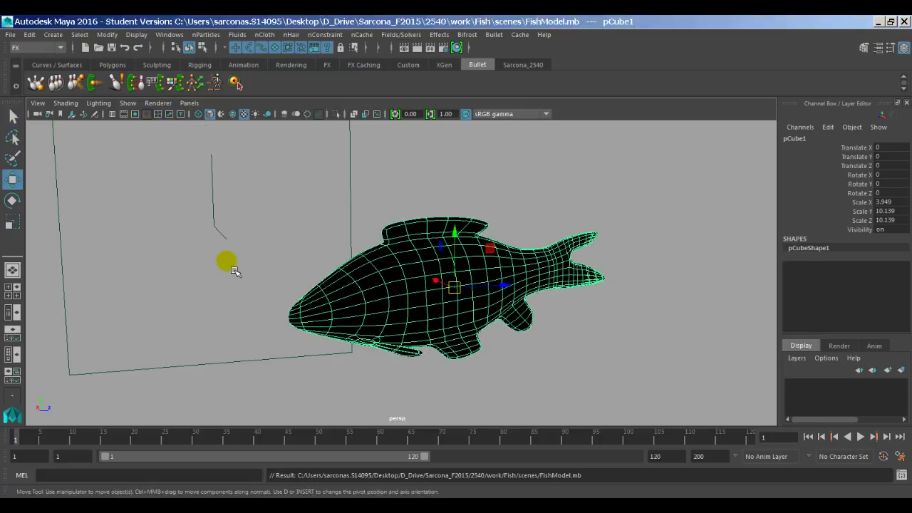
pyautogui.keyDown('alt'); pyautogui.moveTo(244, 250); pyautogui.dragTo(291, 247, button='right'); pyautogui.keyUp('alt')
# Step: Review the fishTexture material's Bump and diffuse settings, then close its attributes
pyautogui.hotkey('ctrl', 'a')
pyautogui.scroll(1, 675, 326)
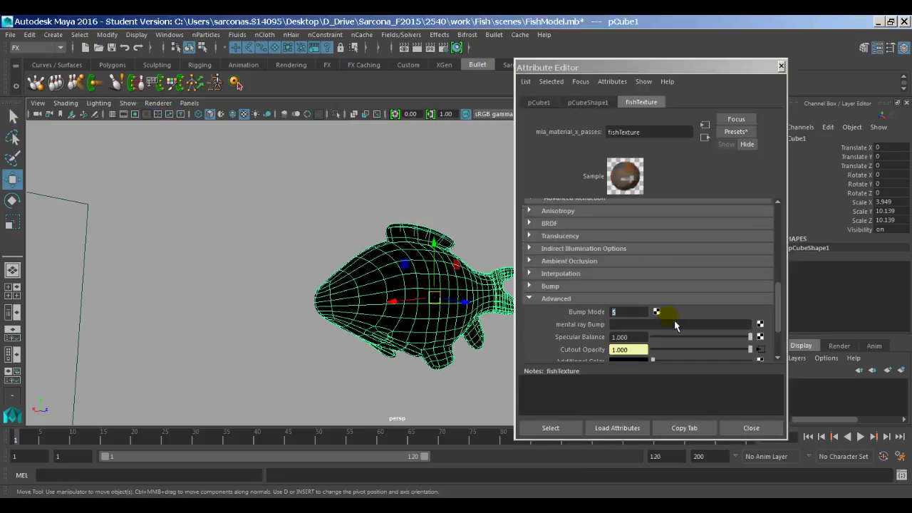
pyautogui.scroll(2, 676, 325)
pyautogui.click(559, 318)
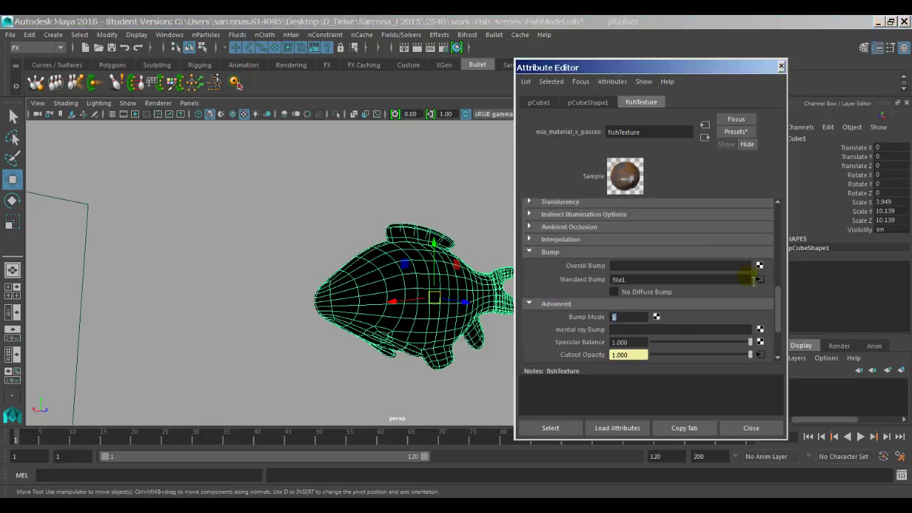
pyautogui.scroll(6, 638, 283)
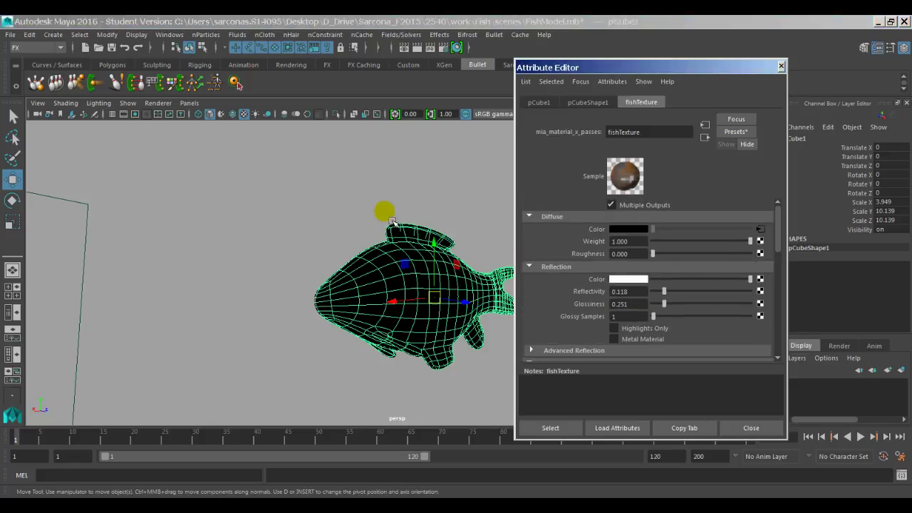
pyautogui.keyDown('alt'); pyautogui.moveTo(392, 221); pyautogui.dragTo(369, 235); pyautogui.keyUp('alt')
pyautogui.click(774, 436)
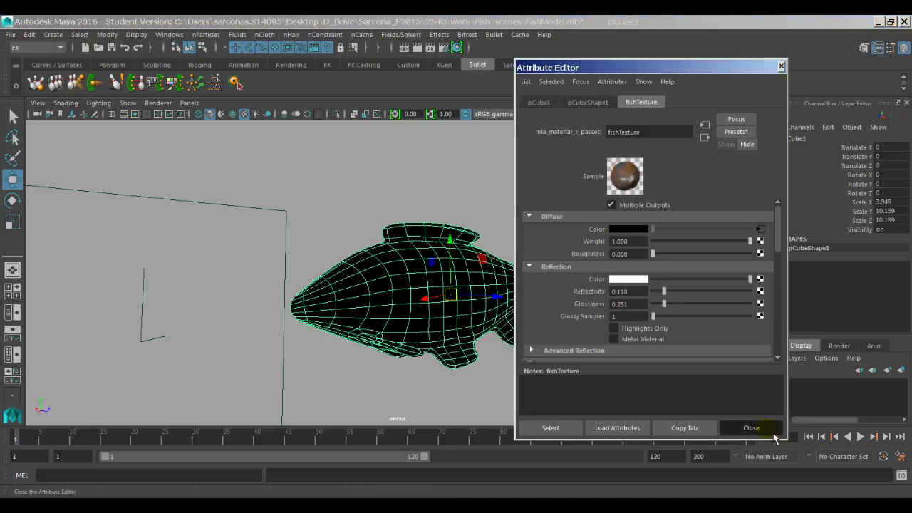
pyautogui.keyDown('alt'); pyautogui.moveTo(591, 269); pyautogui.dragTo(562, 238); pyautogui.keyUp('alt')
# Step: Assign a new Lambert material to the fish with a color.tif file texture on its Color
pyautogui.press('space')
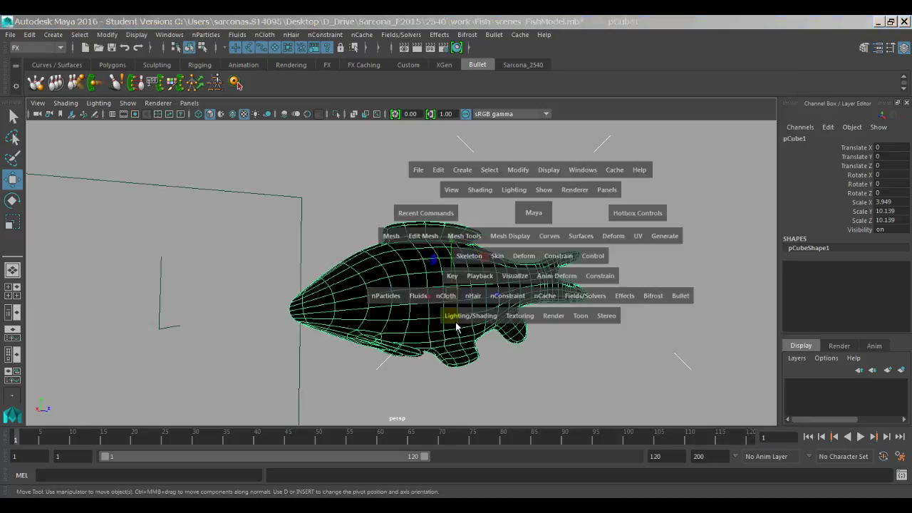
pyautogui.moveTo(456, 327)
pyautogui.mouseDown()
pyautogui.moveTo(469, 316)
pyautogui.moveTo(520, 122)
pyautogui.moveTo(668, 129)
pyautogui.moveTo(670, 175)
pyautogui.moveTo(649, 136)
pyautogui.mouseUp()
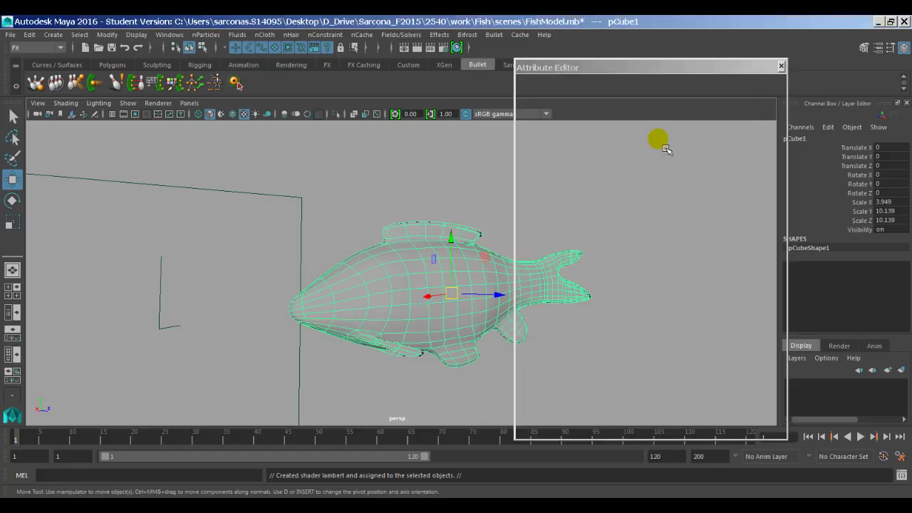
pyautogui.click(775, 238)
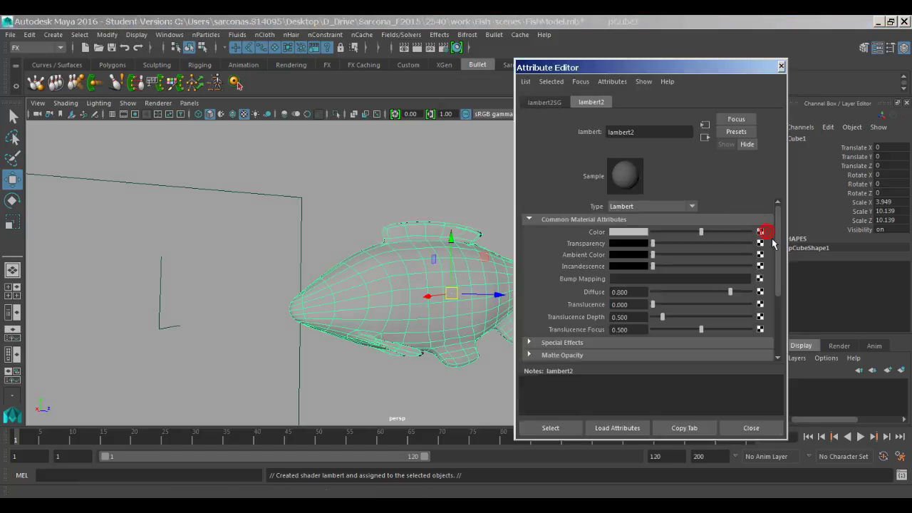
pyautogui.click(524, 314)
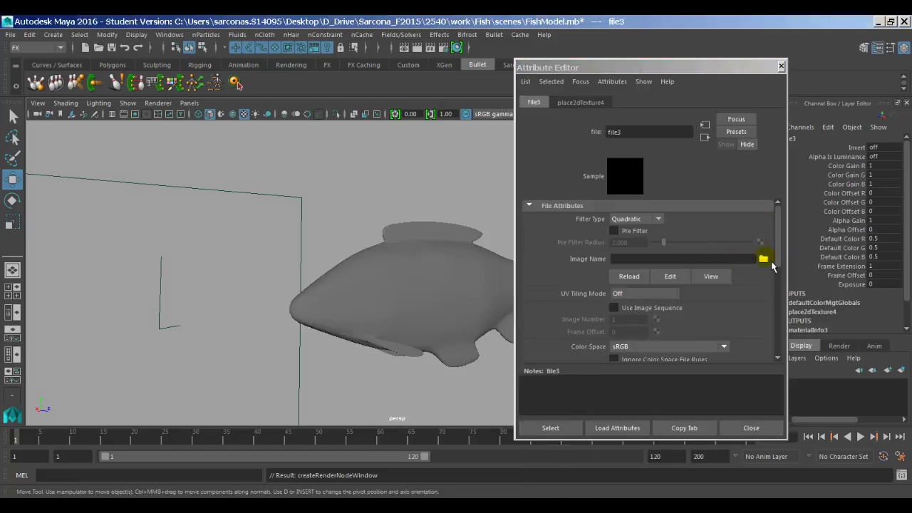
pyautogui.click(763, 259)
pyautogui.click(383, 230)
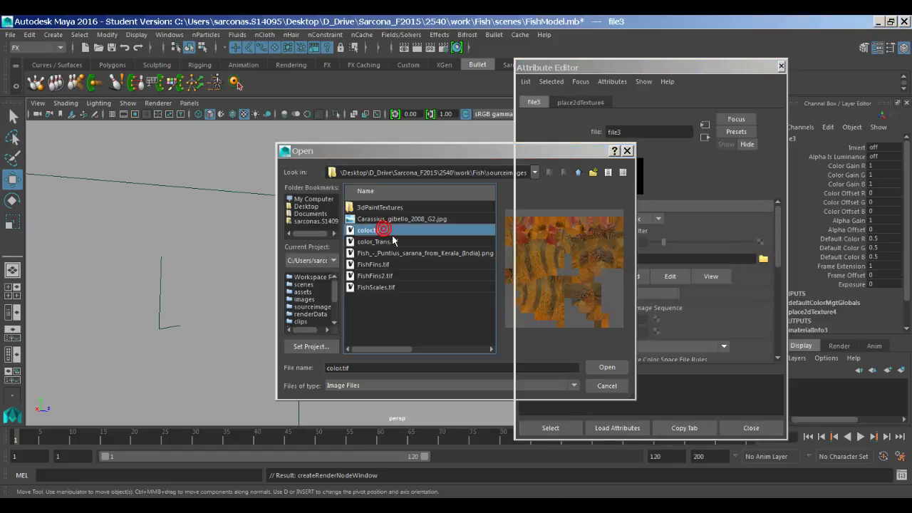
pyautogui.click(786, 417)
pyautogui.click(752, 428)
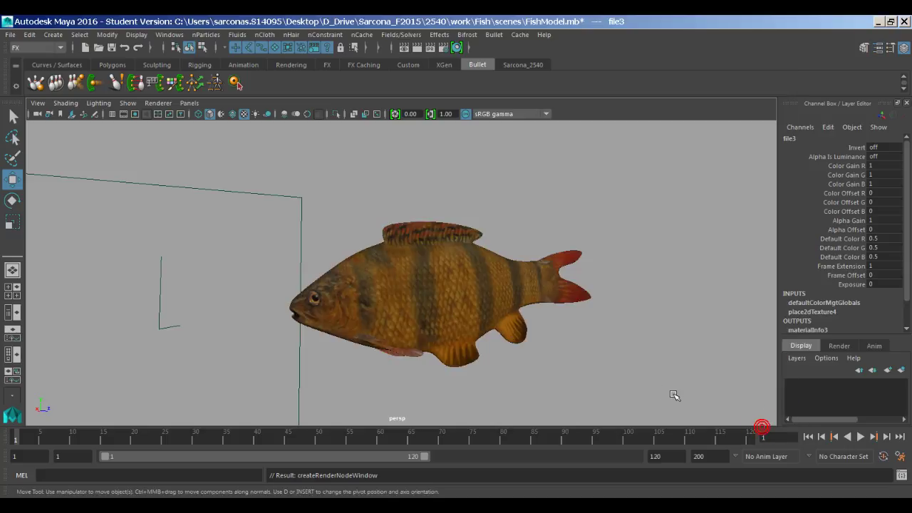
# Step: Pull back and orbit to inspect the whole striped fish with red-tipped fins
pyautogui.keyDown('alt'); pyautogui.moveTo(643, 336); pyautogui.dragTo(589, 330); pyautogui.keyUp('alt')
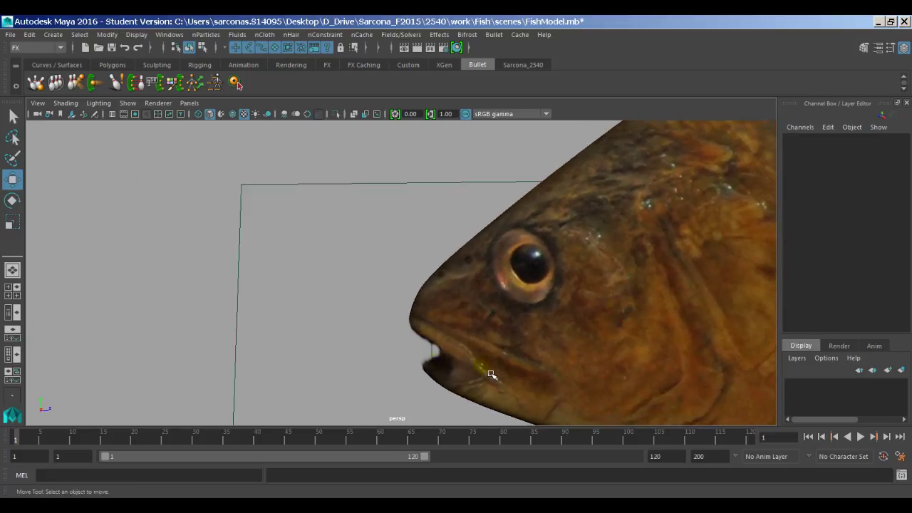
pyautogui.keyDown('alt'); pyautogui.moveTo(491, 374); pyautogui.dragTo(427, 306, button='right'); pyautogui.keyUp('alt')
pyautogui.click(434, 316)
pyautogui.moveTo(434, 316)
pyautogui.keyDown('alt'); pyautogui.mouseDown()
pyautogui.moveTo(517, 318)
pyautogui.moveTo(464, 317)
pyautogui.moveTo(483, 265)
pyautogui.moveTo(489, 385)
pyautogui.moveTo(503, 269)
pyautogui.moveTo(495, 254)
pyautogui.mouseUp(); pyautogui.keyUp('alt')
# Step: Try the fishTexture material on the fish, then reassign the lambert2 material
pyautogui.press('space')
pyautogui.click(446, 340)
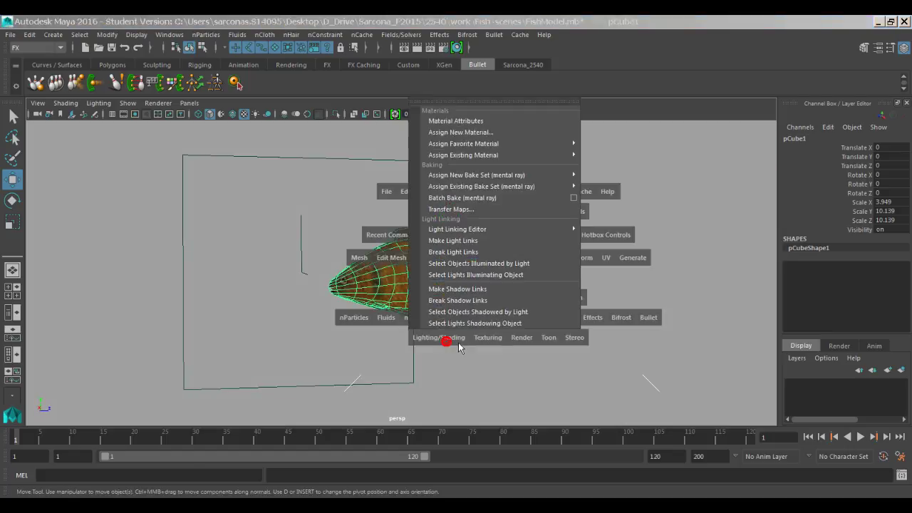
pyautogui.moveTo(550, 154)
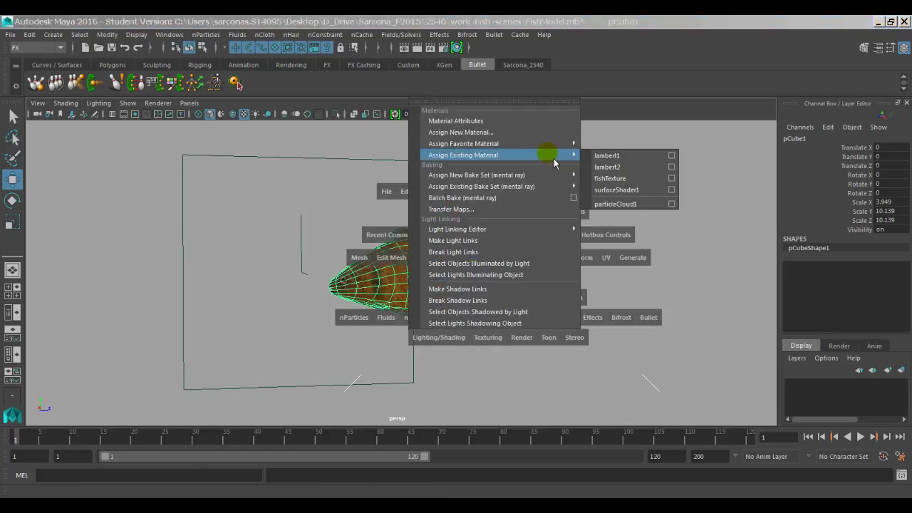
pyautogui.click(630, 181)
pyautogui.press('space')
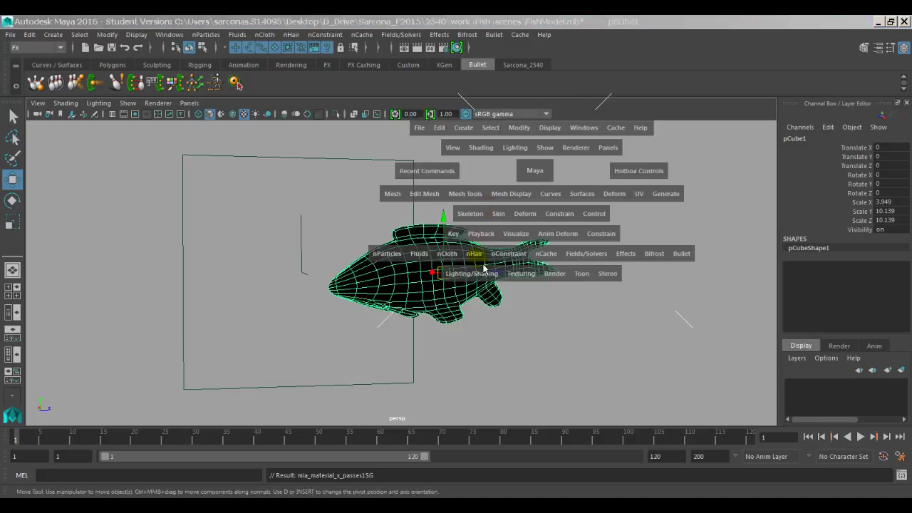
pyautogui.click(471, 273)
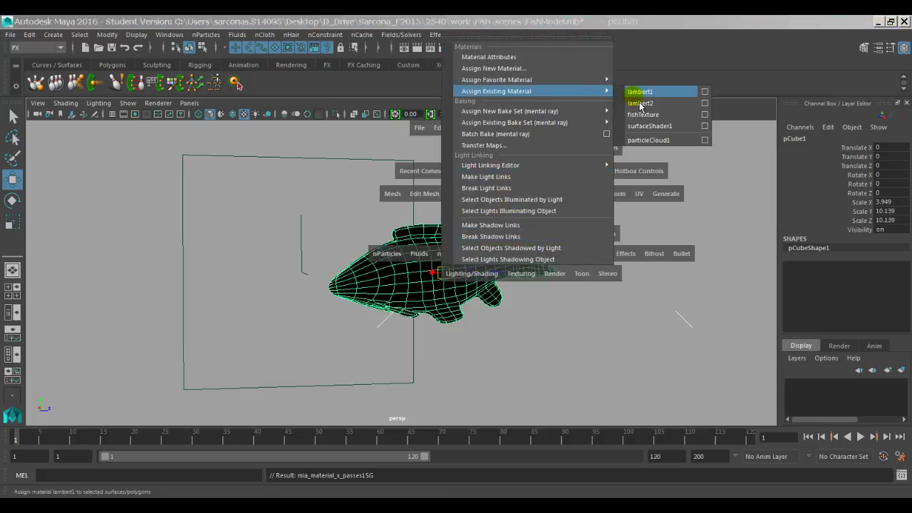
pyautogui.click(642, 102)
# Step: Rename the lambert2 material to 'tempFishTexture'
pyautogui.hotkey('ctrl', 'a')
pyautogui.click(646, 102)
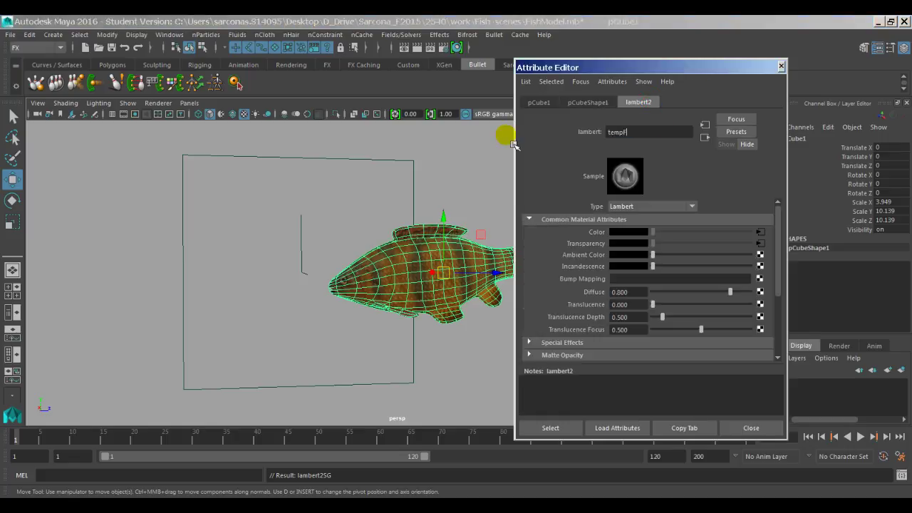
pyautogui.write('tempFishTexture')
pyautogui.press('Return')
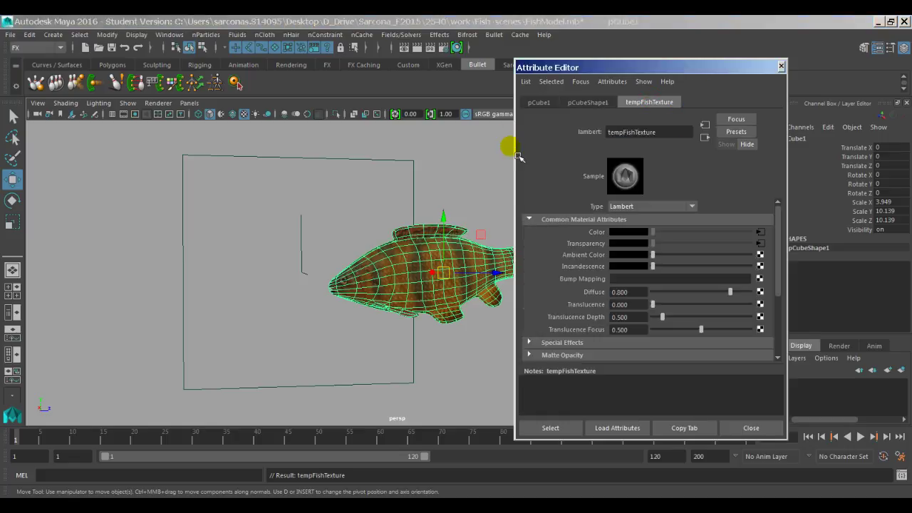
pyautogui.click(758, 426)
# Step: Deselect the fish and save the scene as a student version file
pyautogui.click(637, 350)
pyautogui.press('6')
pyautogui.press('q')
pyautogui.hotkey('ctrl', 's')
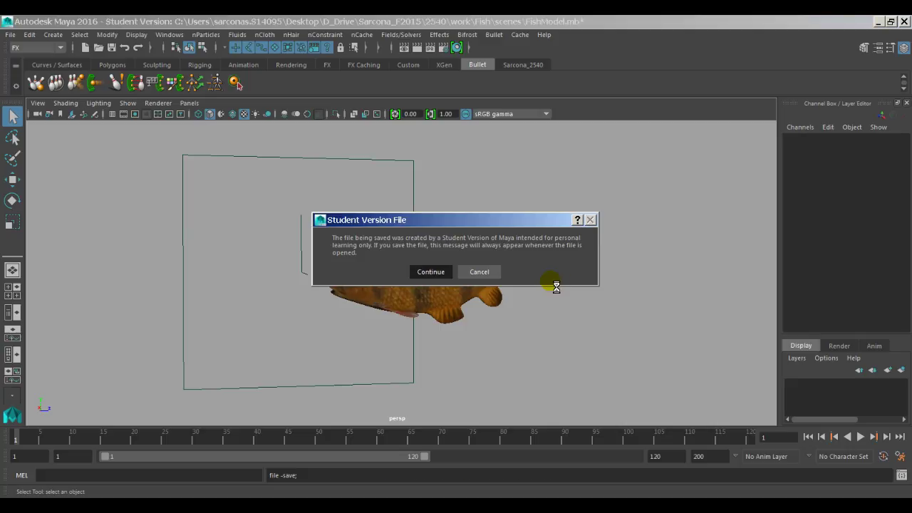
pyautogui.press('Return')
pyautogui.press('w')
# Step: Frame the fish from the side, select it, and make a mental ray test render
pyautogui.keyDown('alt'); pyautogui.moveTo(550, 325); pyautogui.dragTo(425, 262); pyautogui.keyUp('alt')
pyautogui.keyDown('alt'); pyautogui.moveTo(480, 300); pyautogui.dragTo(477, 256); pyautogui.keyUp('alt')
pyautogui.keyDown('alt'); pyautogui.moveTo(477, 257); pyautogui.dragTo(611, 239, button='right'); pyautogui.keyUp('alt')
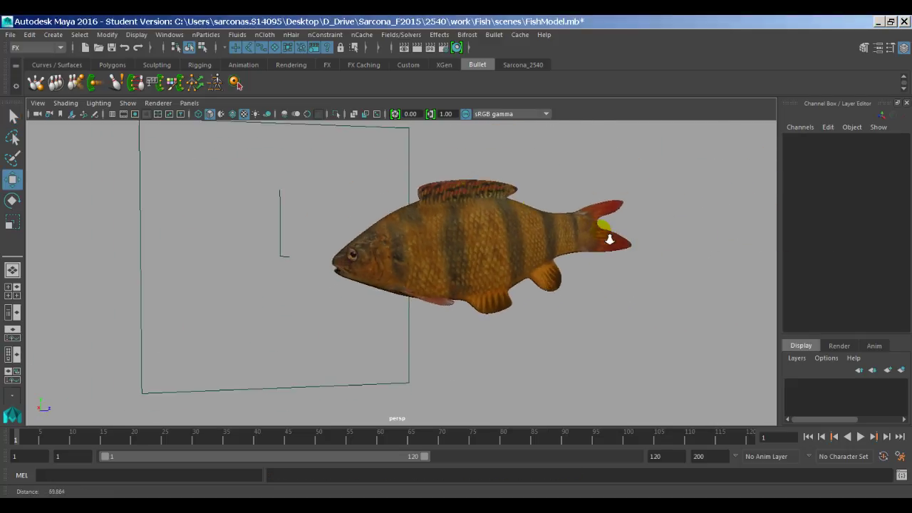
pyautogui.keyDown('alt'); pyautogui.moveTo(611, 238); pyautogui.dragTo(480, 261); pyautogui.keyUp('alt')
pyautogui.click(469, 253)
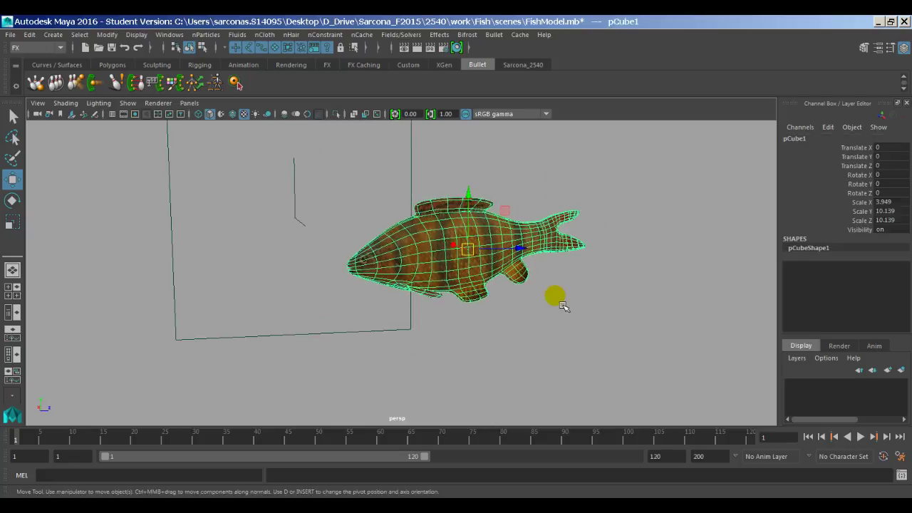
pyautogui.click(419, 47)
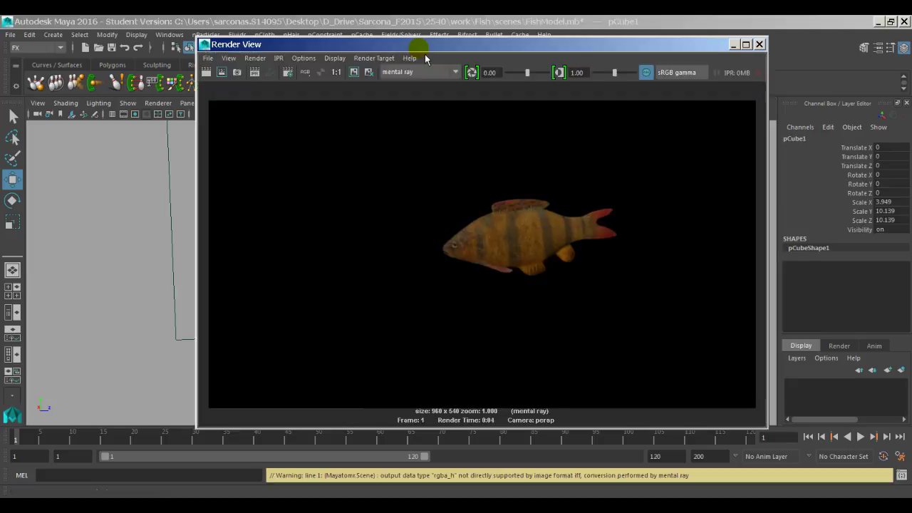
pyautogui.click(760, 45)
# Step: Zoom in on the dorsal fin, toggle smooth mesh preview, and select the fin faces
pyautogui.keyDown('alt'); pyautogui.moveTo(371, 187); pyautogui.dragTo(513, 253, button='right'); pyautogui.keyUp('alt')
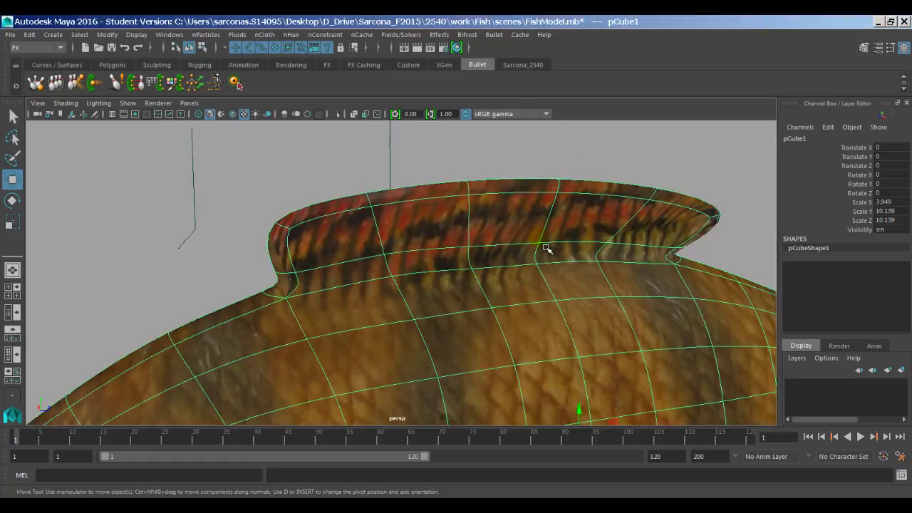
pyautogui.press('1')
pyautogui.press('3')
pyautogui.press('1')
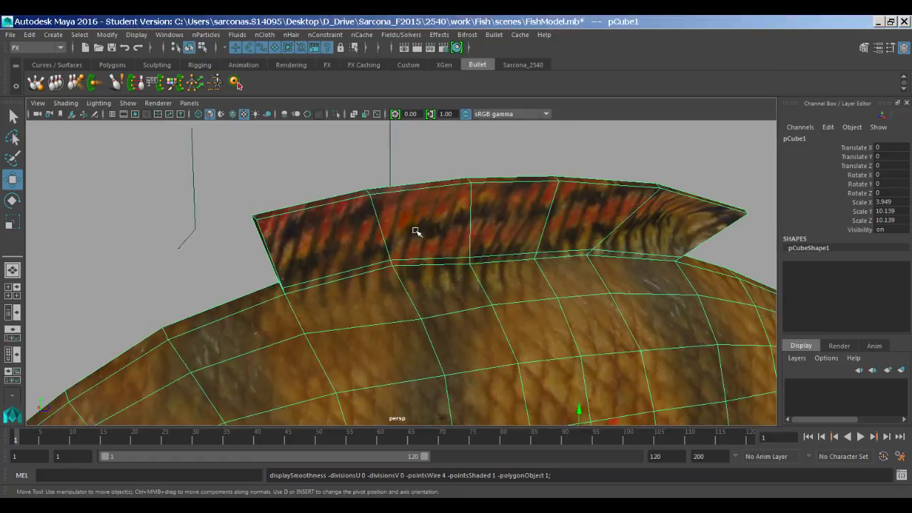
pyautogui.press('3')
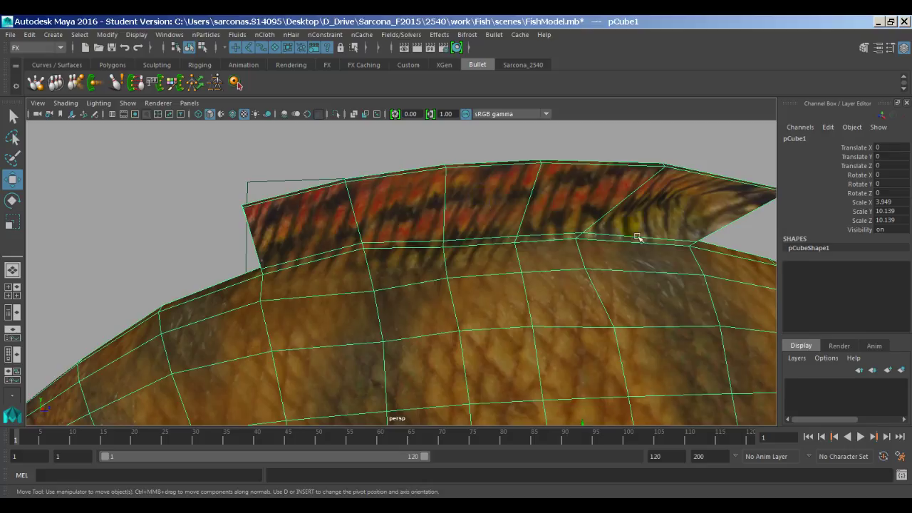
pyautogui.keyDown('alt'); pyautogui.moveTo(638, 237); pyautogui.dragTo(551, 222); pyautogui.keyUp('alt')
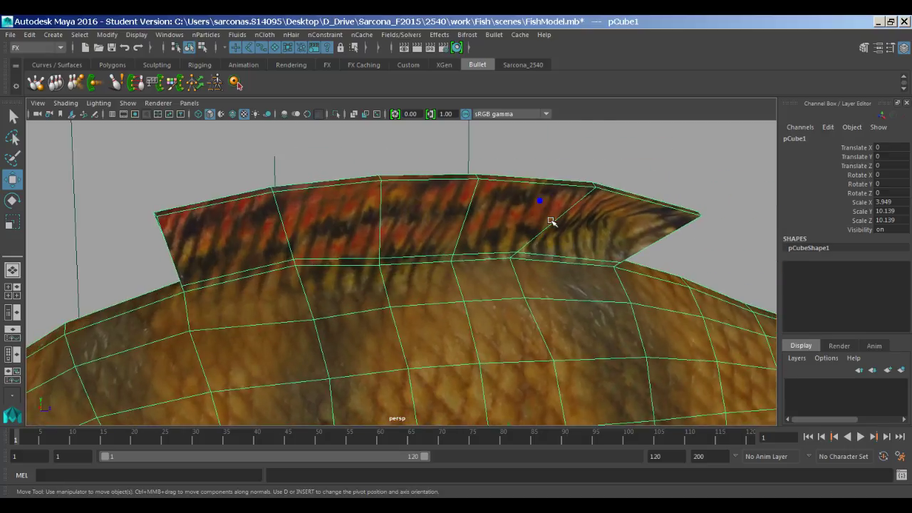
pyautogui.moveTo(691, 244); pyautogui.dragTo(193, 147)
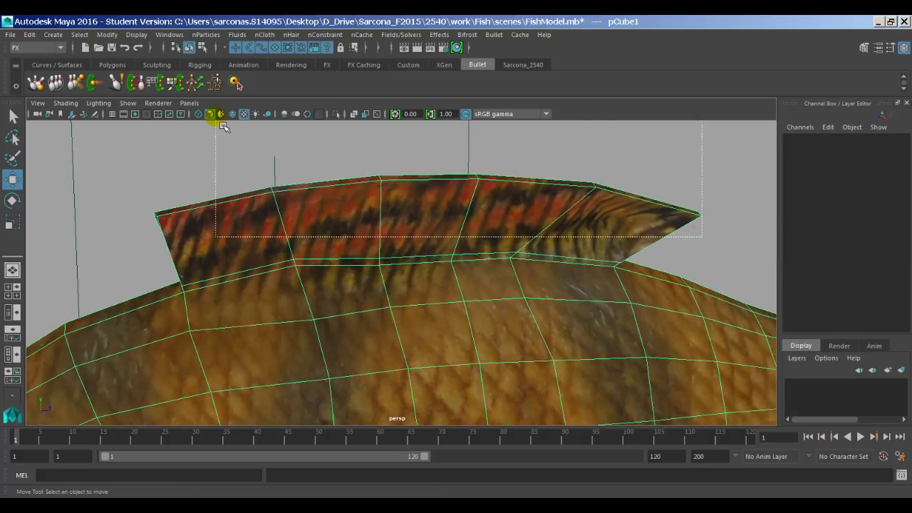
# Step: In the UV Editor, select the small UV shell face of the fin tip
pyautogui.click(169, 34)
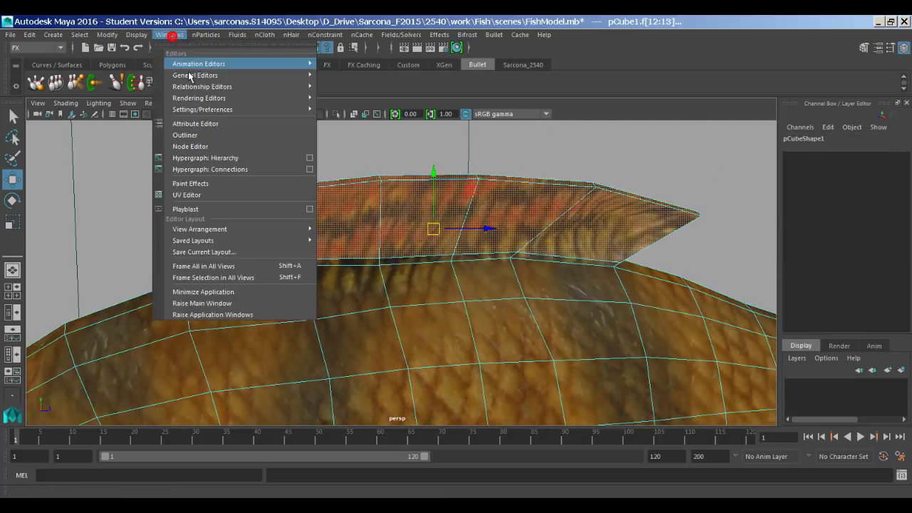
pyautogui.click(234, 199)
pyautogui.scroll(2, 566, 228)
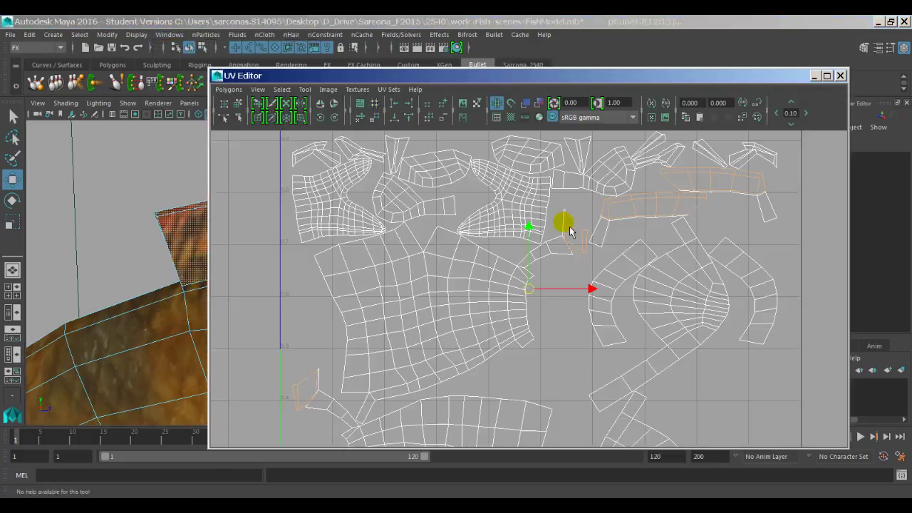
pyautogui.scroll(2, 586, 265)
pyautogui.scroll(3, 587, 265)
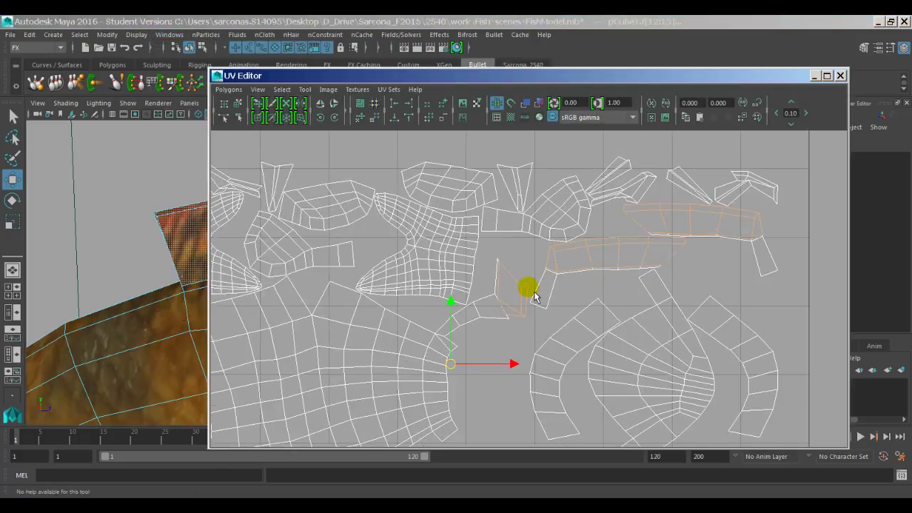
pyautogui.moveTo(518, 325); pyautogui.dragTo(517, 324)
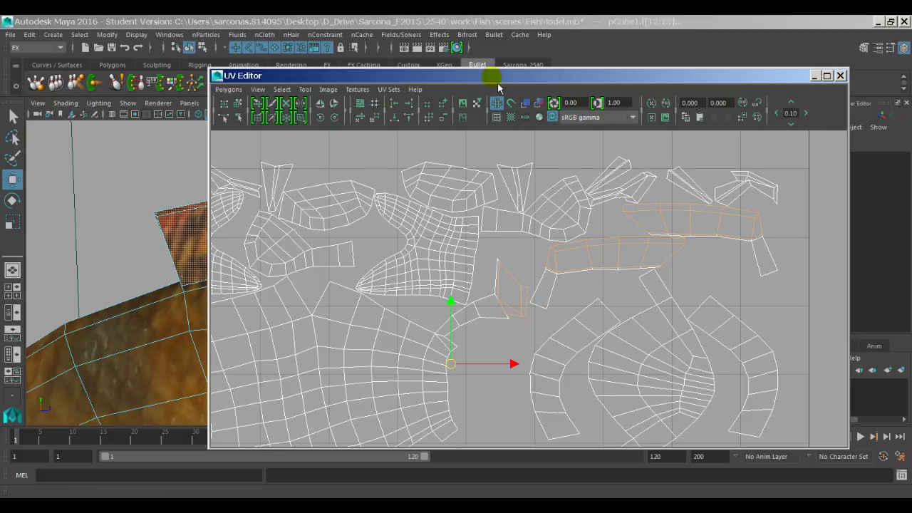
pyautogui.moveTo(504, 273); pyautogui.dragTo(520, 283, button='right')
pyautogui.moveTo(528, 314); pyautogui.dragTo(525, 320)
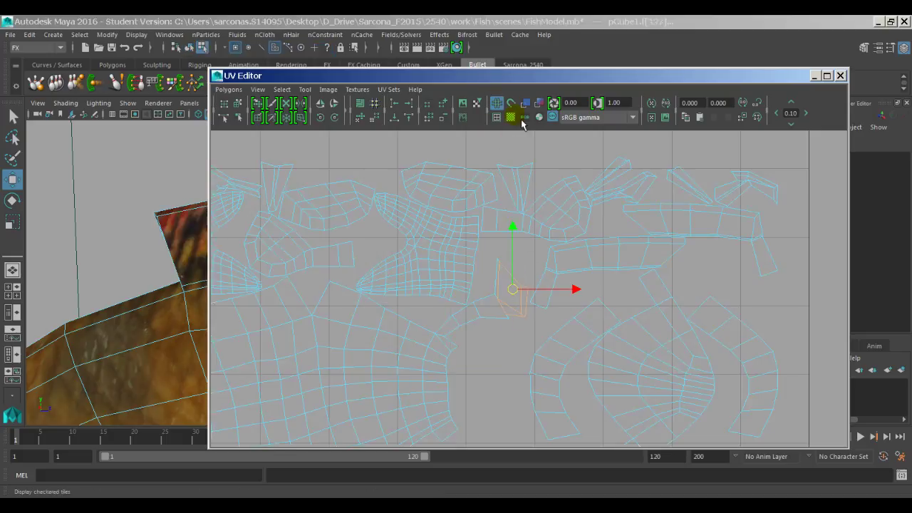
# Step: Check the striped fin in the viewport, close the UV Editor and return to object mode
pyautogui.moveTo(516, 77); pyautogui.dragTo(497, 300)
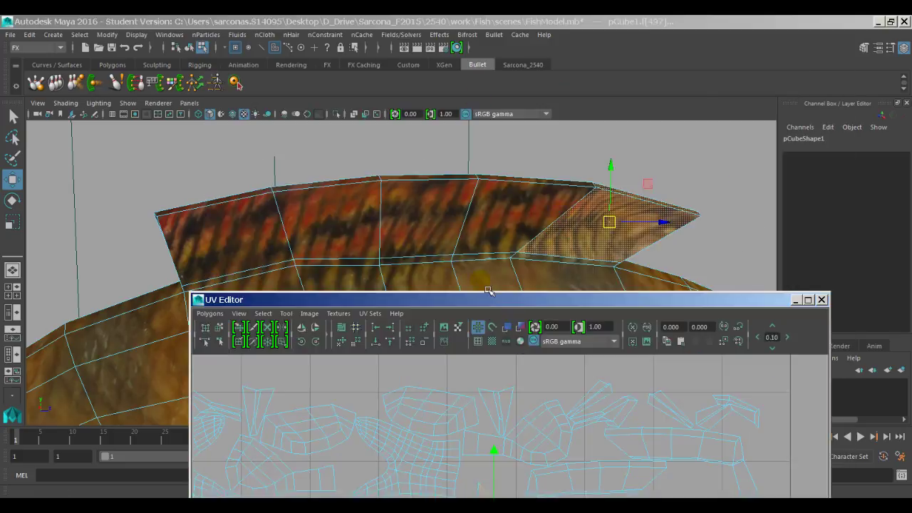
pyautogui.moveTo(489, 291); pyautogui.dragTo(434, 69)
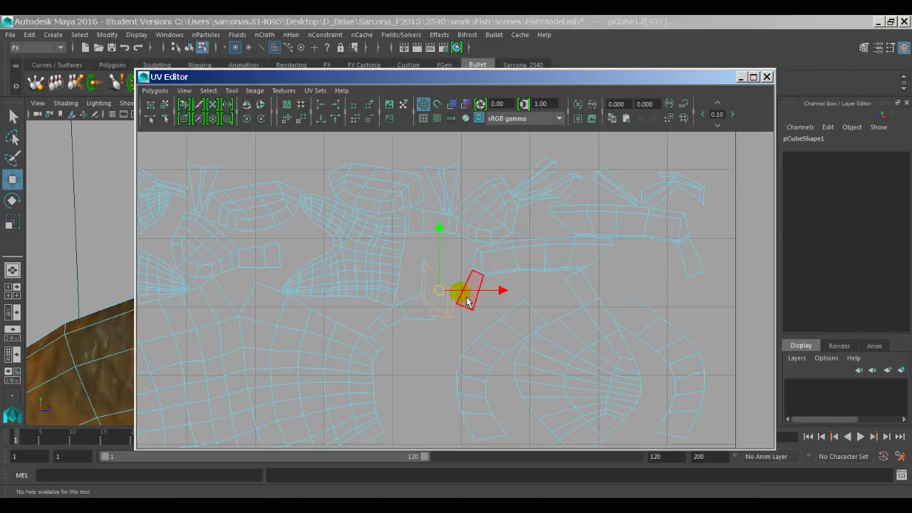
pyautogui.click(768, 77)
pyautogui.press('F8')
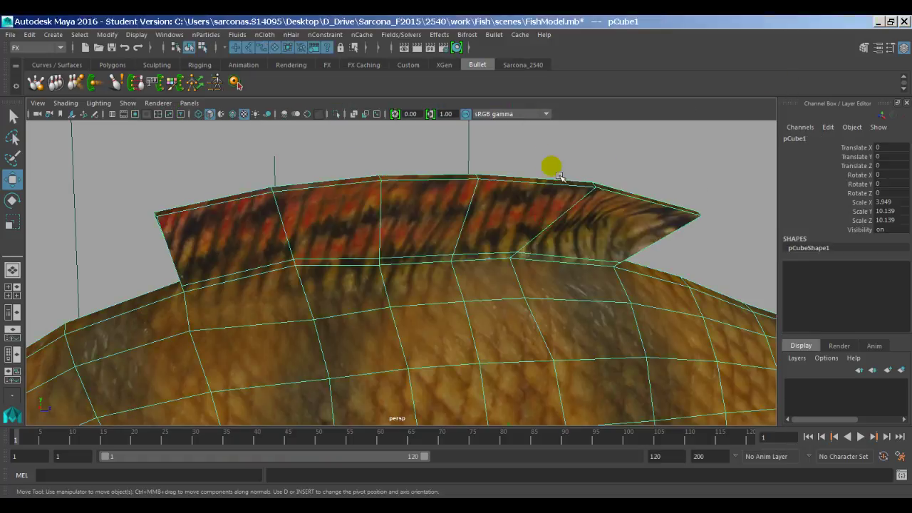
pyautogui.press('f')
pyautogui.click(546, 167)
pyautogui.keyDown('alt'); pyautogui.moveTo(472, 264); pyautogui.dragTo(396, 268); pyautogui.keyUp('alt')
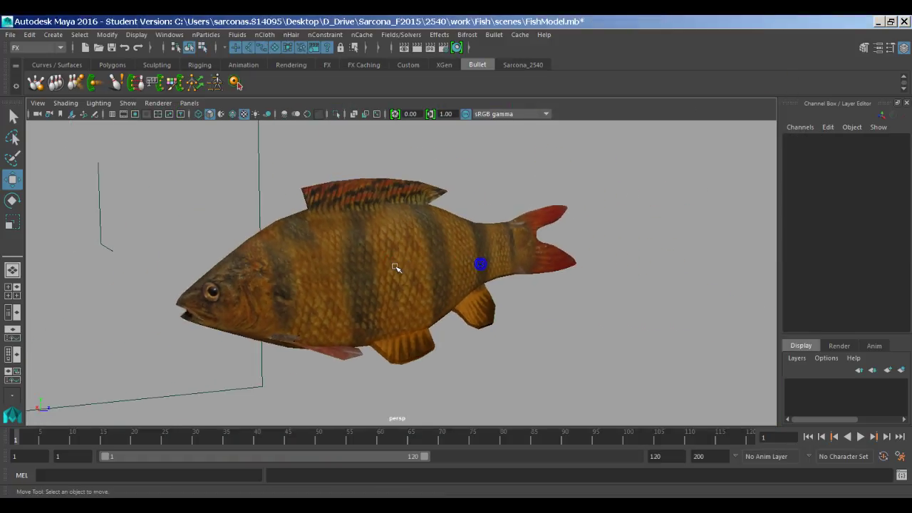
pyautogui.keyDown('alt'); pyautogui.moveTo(565, 322); pyautogui.dragTo(433, 299); pyautogui.keyUp('alt')
pyautogui.click(489, 228)
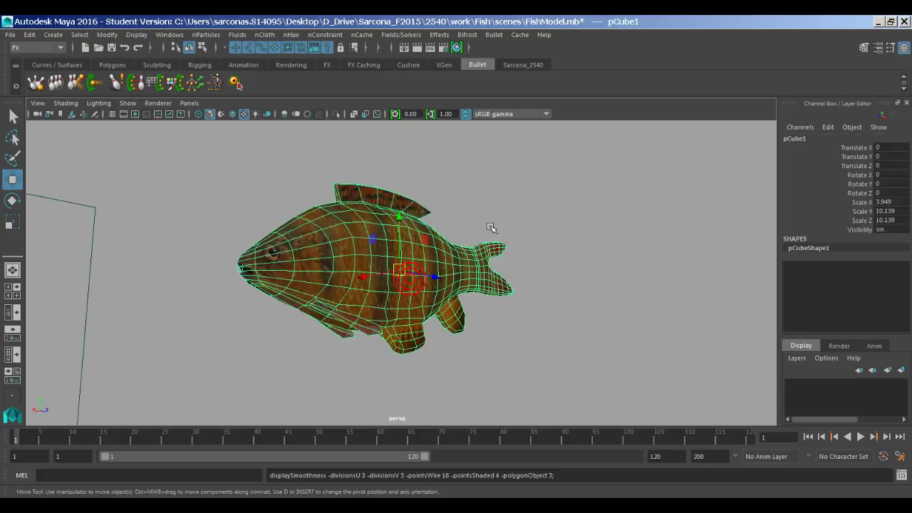
pyautogui.click(513, 206)
pyautogui.keyDown('alt'); pyautogui.moveTo(542, 294); pyautogui.dragTo(489, 310, button='right'); pyautogui.keyUp('alt')
pyautogui.keyDown('alt'); pyautogui.moveTo(489, 310); pyautogui.dragTo(399, 277, button='middle'); pyautogui.keyUp('alt')
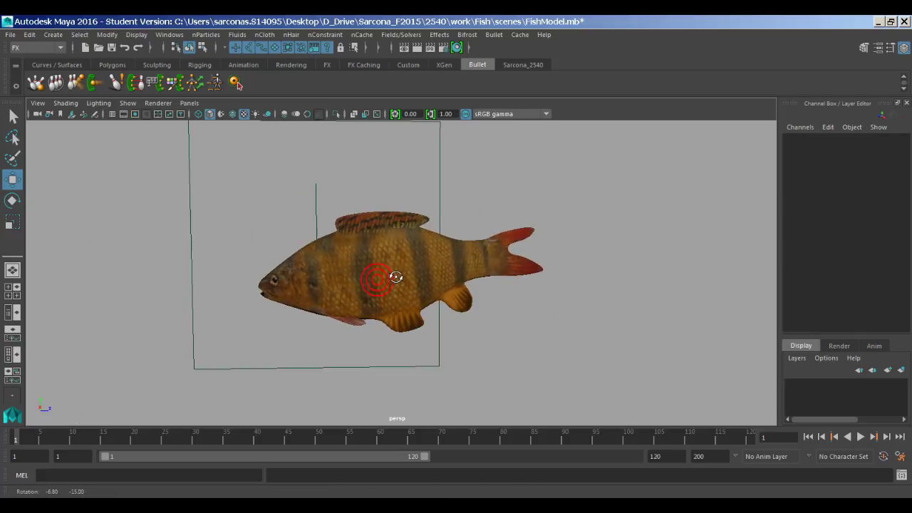
pyautogui.keyDown('alt'); pyautogui.moveTo(591, 281); pyautogui.dragTo(410, 290); pyautogui.keyUp('alt')
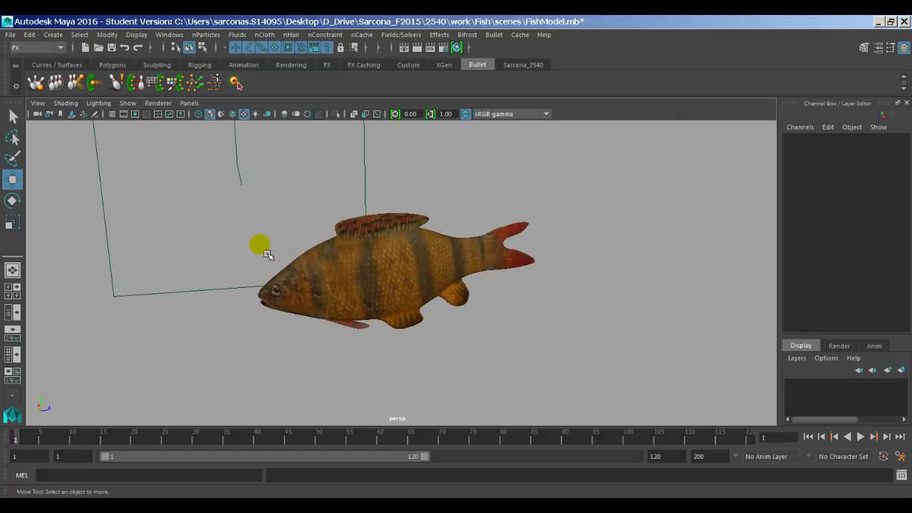
pyautogui.keyDown('alt'); pyautogui.moveTo(267, 256); pyautogui.dragTo(362, 280); pyautogui.keyUp('alt')
pyautogui.click(436, 274)
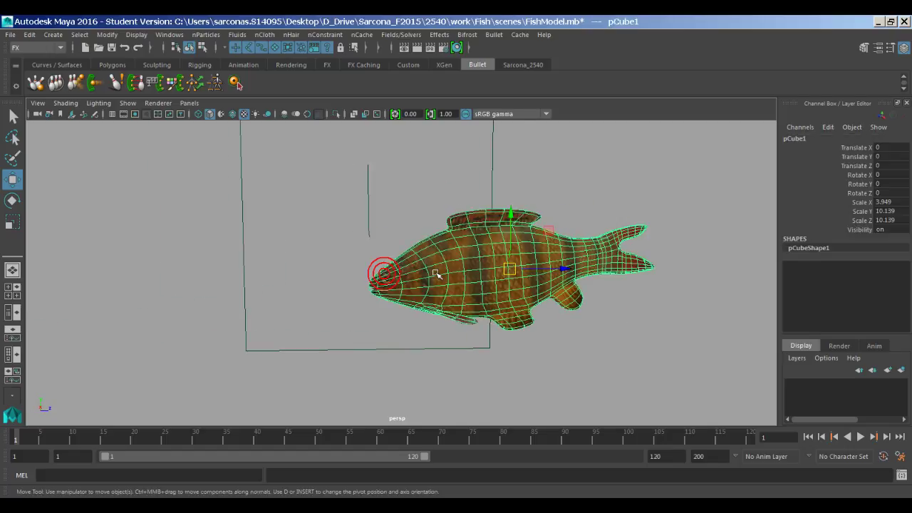
pyautogui.press('f')
pyautogui.click(251, 174)
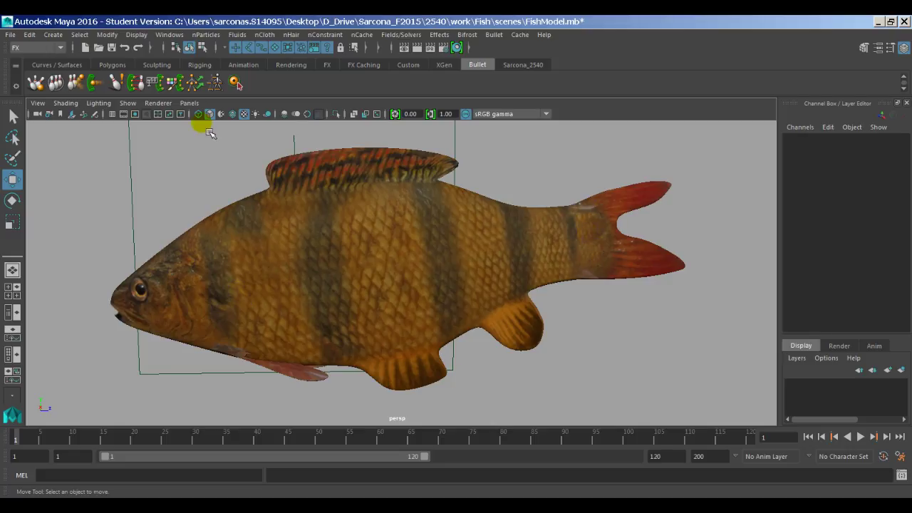
pyautogui.click(170, 34)
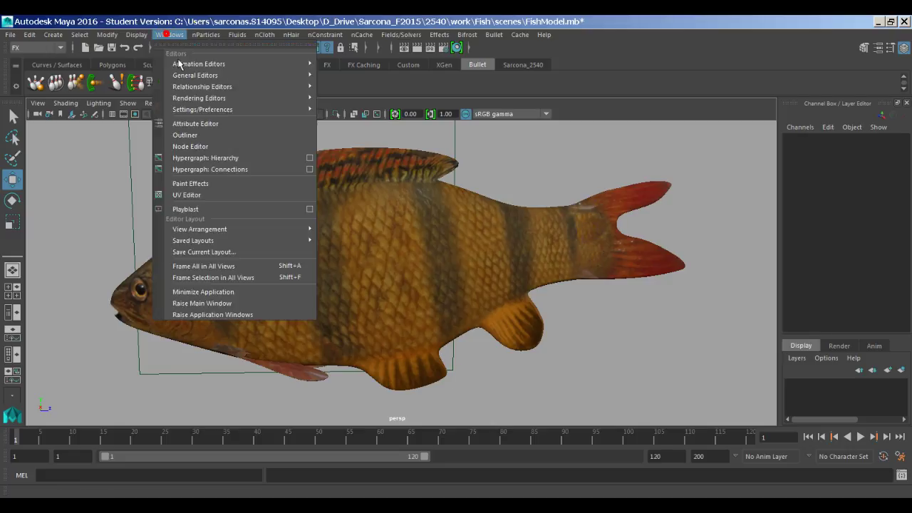
# Step: Show the fish mesh's UVs over the color.tif image with Display Image, zoomed onto the body shell
pyautogui.click(234, 200)
pyautogui.moveTo(407, 78); pyautogui.dragTo(401, 290)
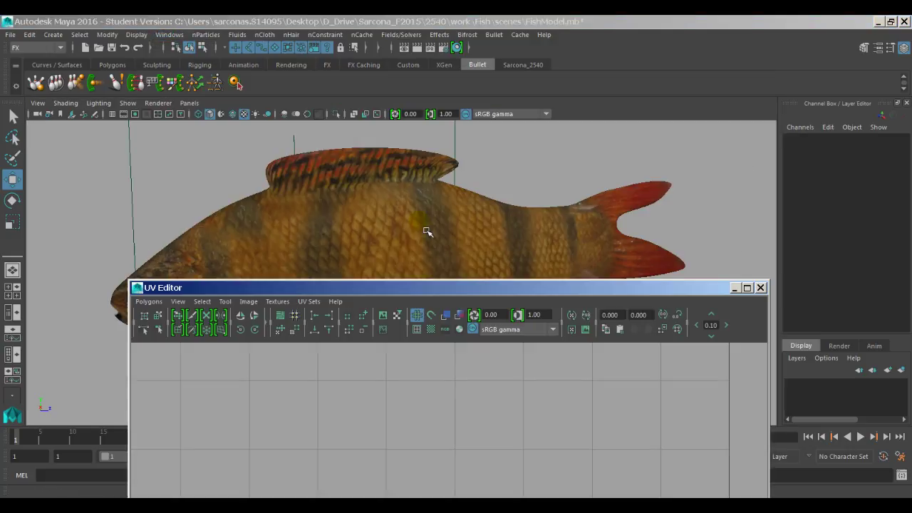
pyautogui.click(426, 231)
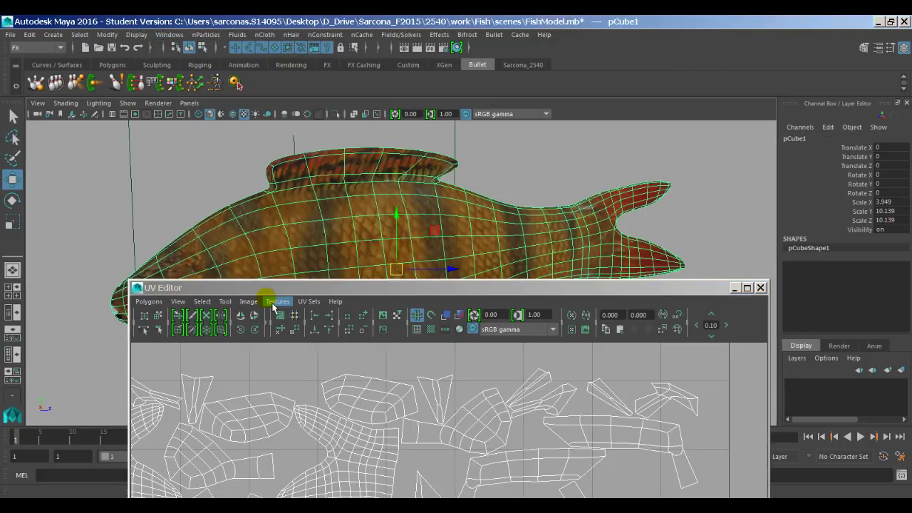
pyautogui.click(248, 301)
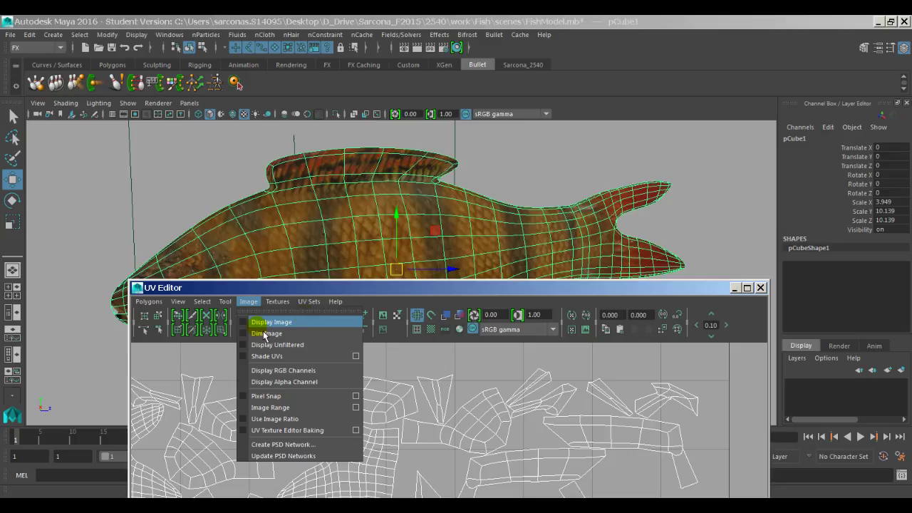
pyautogui.click(267, 322)
pyautogui.moveTo(405, 288); pyautogui.dragTo(363, 95)
pyautogui.scroll(4, 341, 219)
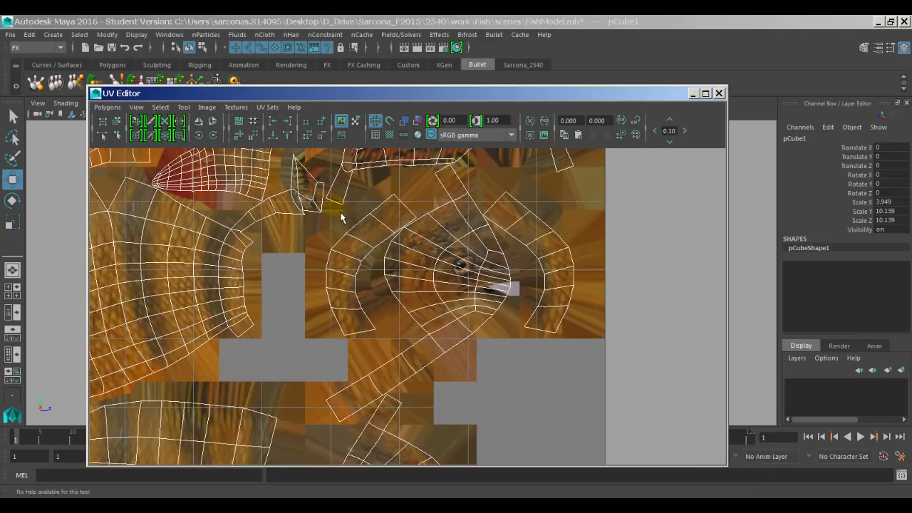
pyautogui.scroll(-3, 341, 218)
pyautogui.keyDown('alt'); pyautogui.moveTo(341, 219); pyautogui.dragTo(425, 241, button='middle'); pyautogui.keyUp('alt')
pyautogui.scroll(2, 489, 376)
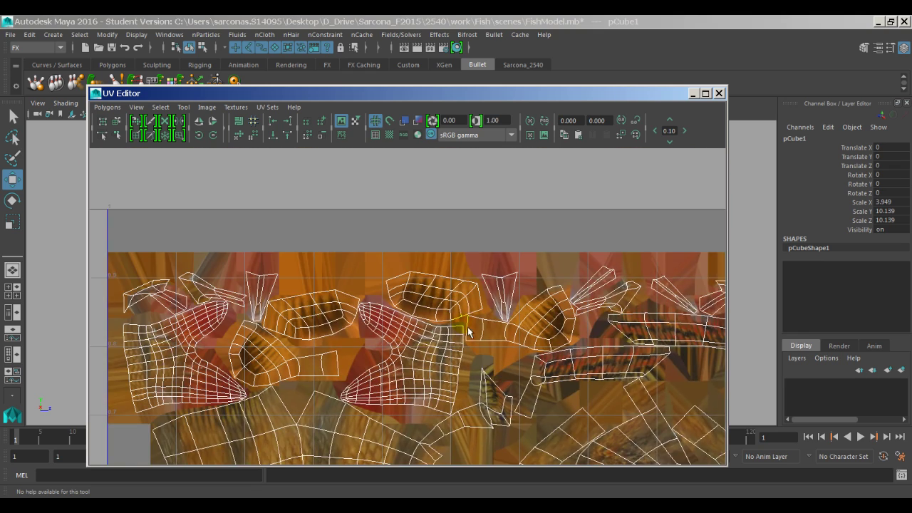
pyautogui.scroll(5, 440, 372)
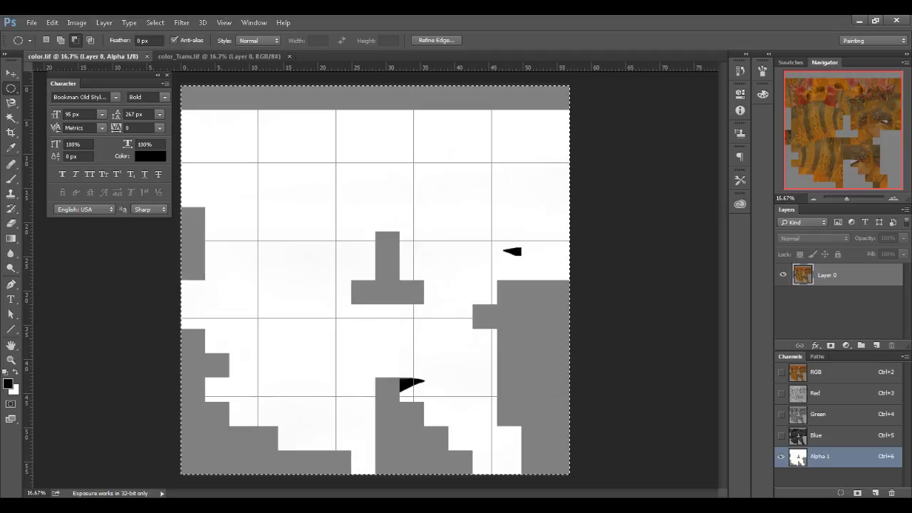
# Step: Close color_Trans.tif, open color.tif and zoom in on the texture
pyautogui.hotkey('ctrl', 'w')
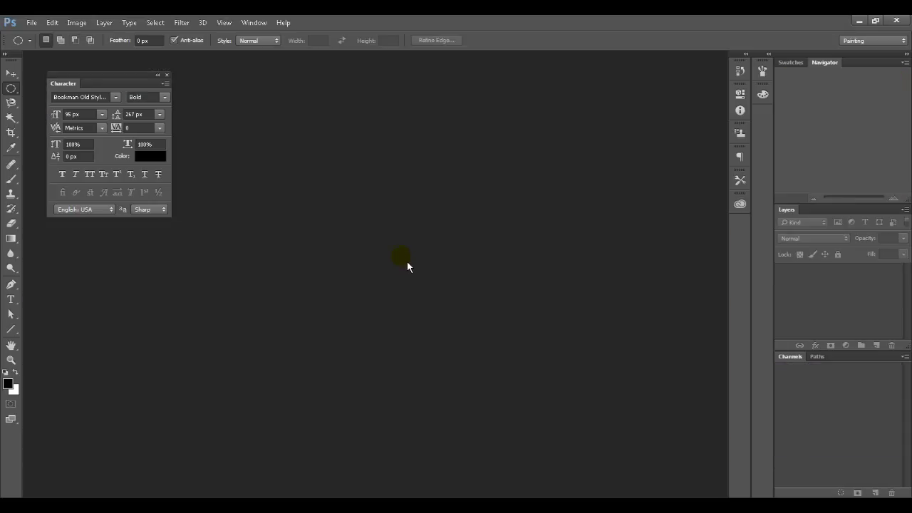
pyautogui.doubleClick(408, 262)
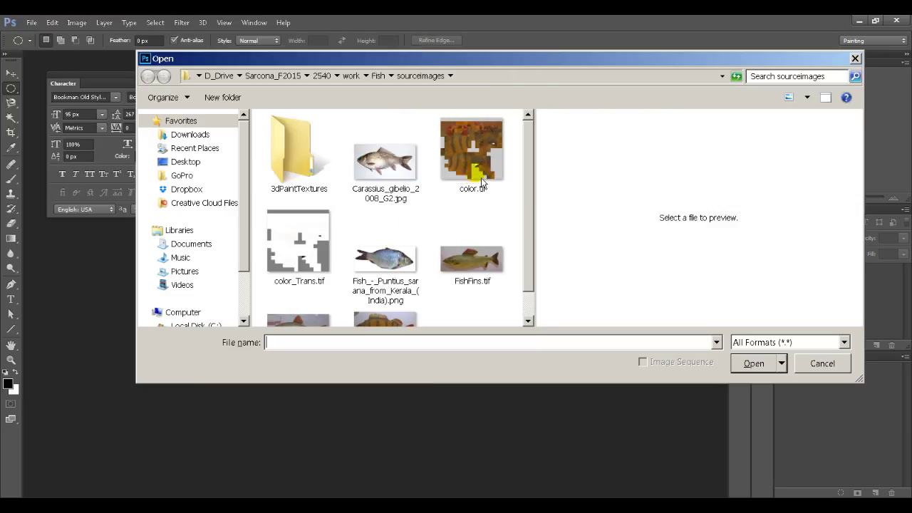
pyautogui.press('Escape')
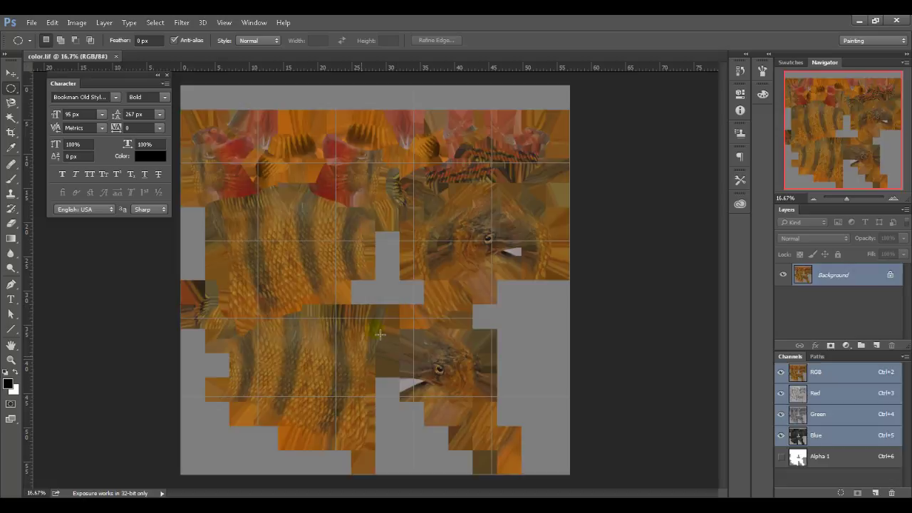
pyautogui.keyDown('ctrl'); pyautogui.moveTo(357, 185); pyautogui.dragTo(452, 293); pyautogui.keyUp('ctrl')
# Step: Clone Stamp scales over the patch beside the red fin, enlarging the brush to 96
pyautogui.press('s')
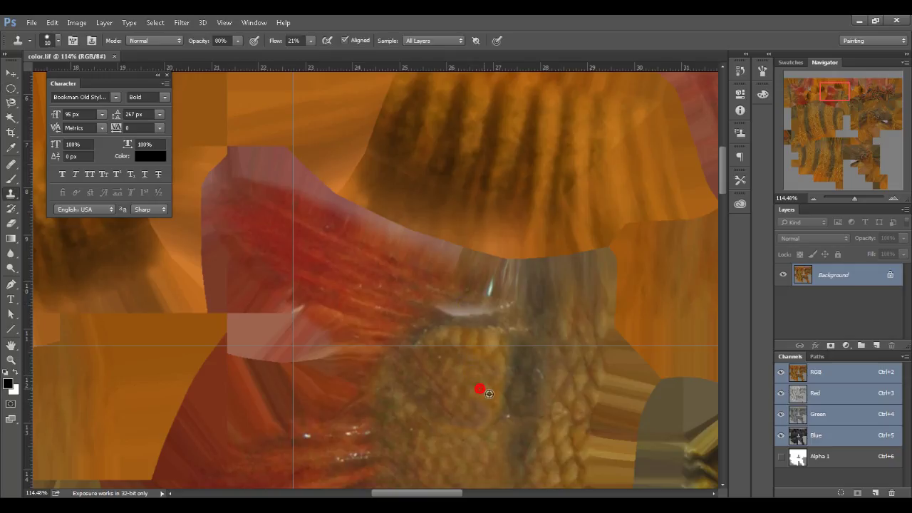
pyautogui.press('r')
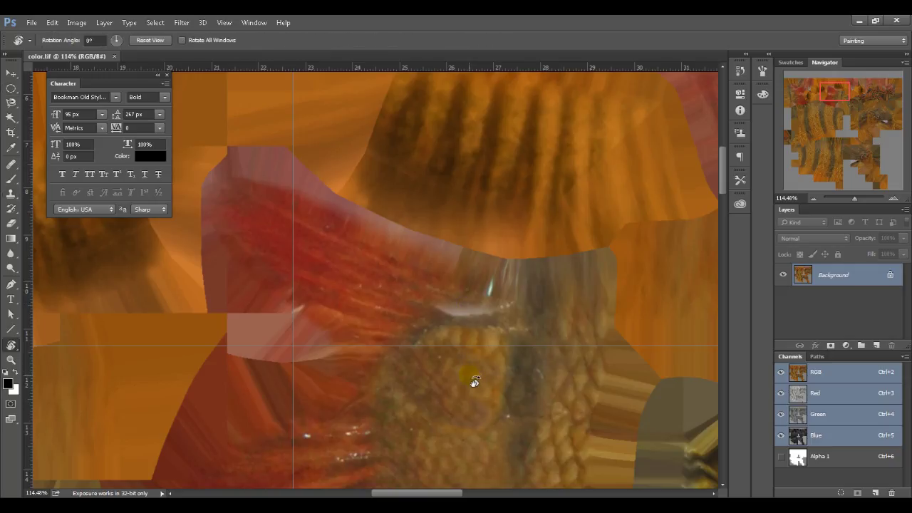
pyautogui.press('s')
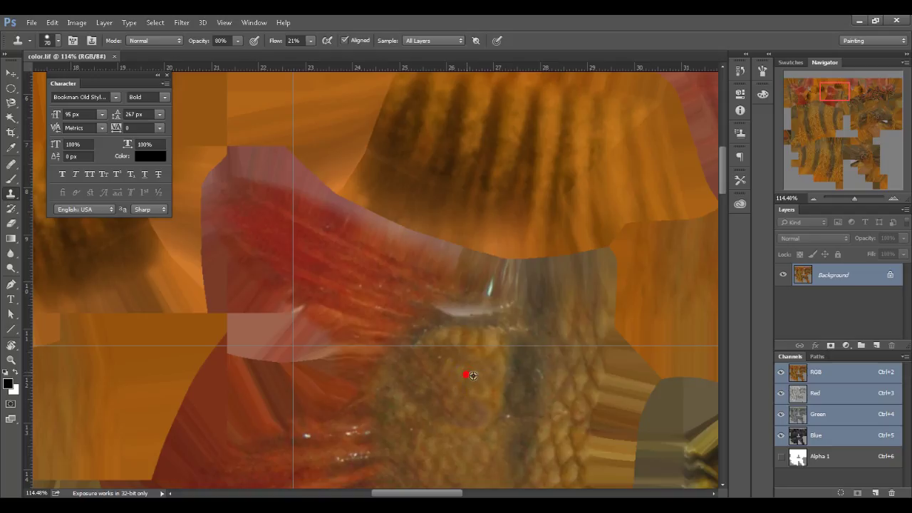
pyautogui.keyDown('alt'); pyautogui.click(471, 378); pyautogui.keyUp('alt')
pyautogui.click(490, 320)
pyautogui.moveTo(469, 340)
pyautogui.mouseDown()
pyautogui.moveTo(464, 332)
pyautogui.moveTo(475, 332)
pyautogui.moveTo(469, 342)
pyautogui.moveTo(503, 371)
pyautogui.moveTo(532, 424)
pyautogui.moveTo(505, 414)
pyautogui.mouseUp()
pyautogui.keyDown('alt'); pyautogui.moveTo(489, 389); pyautogui.dragTo(517, 389, button='right'); pyautogui.keyUp('alt')
pyautogui.moveTo(530, 417); pyautogui.dragTo(527, 404)
pyautogui.keyDown('alt'); pyautogui.scroll(-3, 495, 377); pyautogui.keyUp('alt')
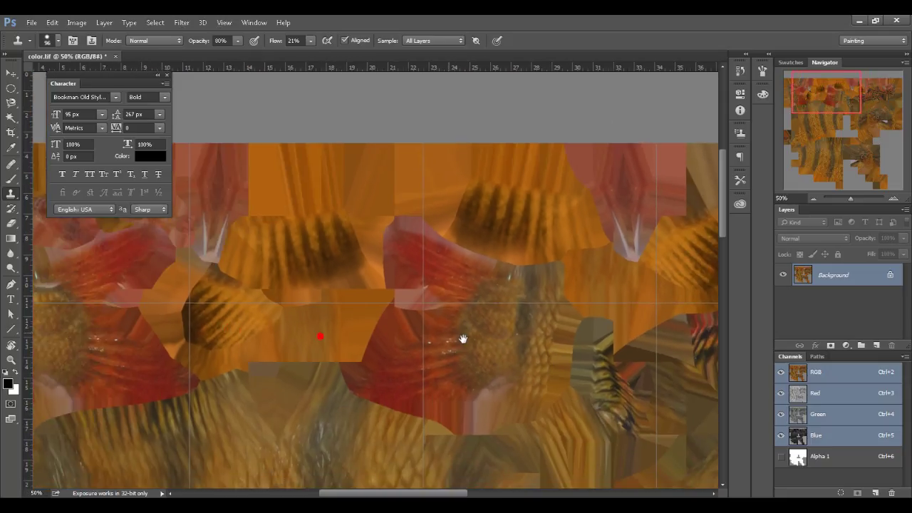
# Step: Sample a new scale source and clone over further seams between texture patches
pyautogui.moveTo(464, 339); pyautogui.dragTo(615, 370)
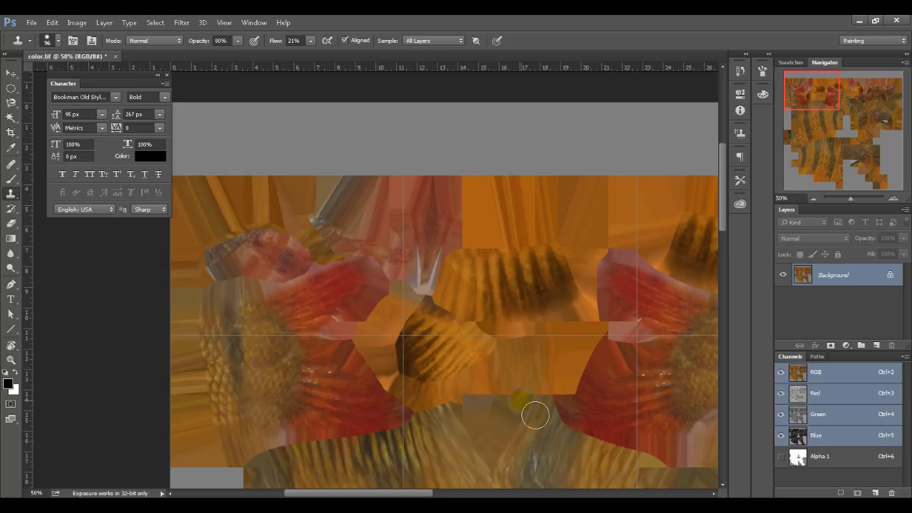
pyautogui.moveTo(535, 416); pyautogui.dragTo(358, 400)
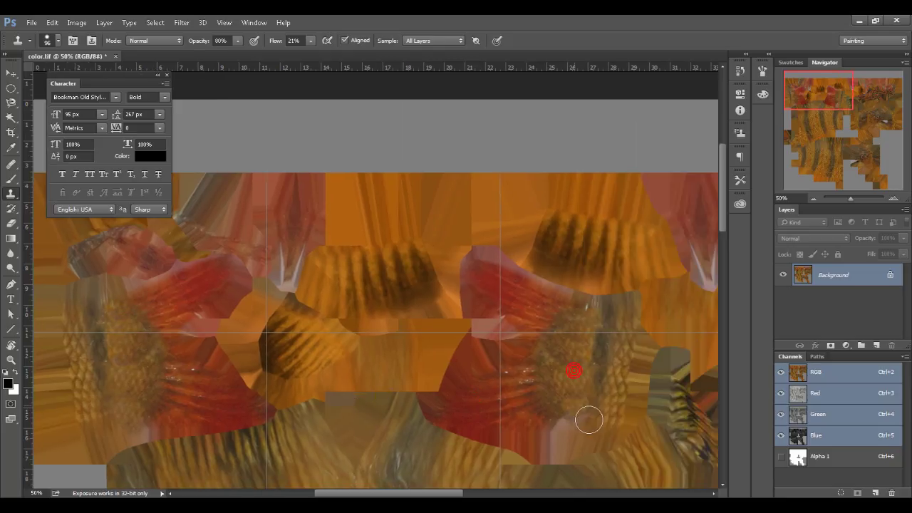
pyautogui.click(584, 431)
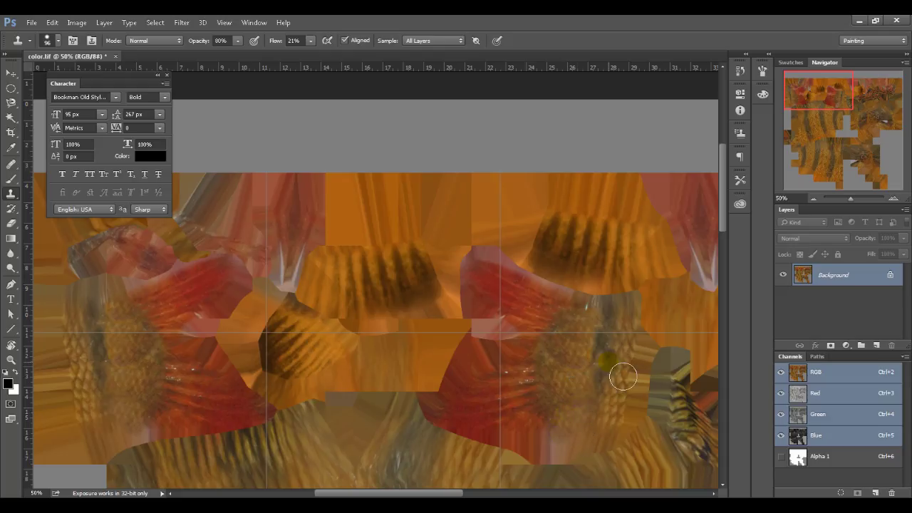
pyautogui.moveTo(611, 361); pyautogui.dragTo(407, 377)
pyautogui.moveTo(562, 382); pyautogui.dragTo(360, 347)
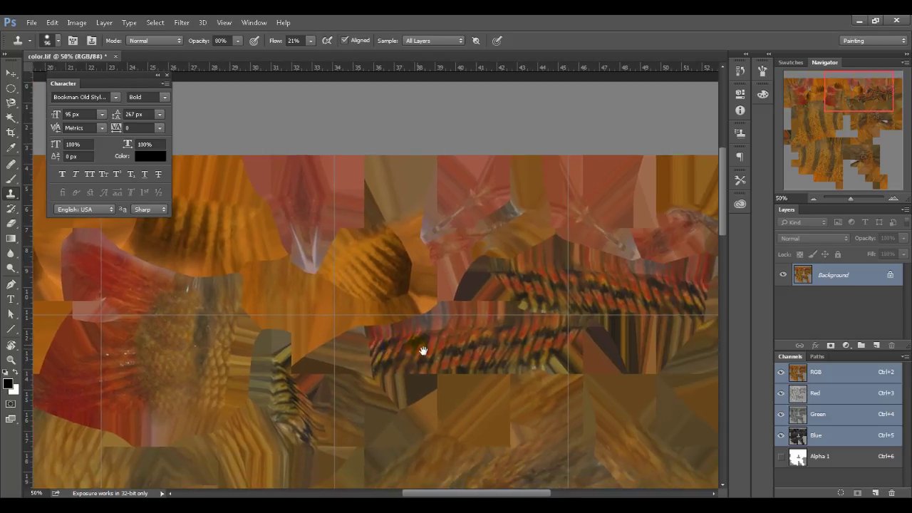
pyautogui.moveTo(422, 350); pyautogui.dragTo(346, 332)
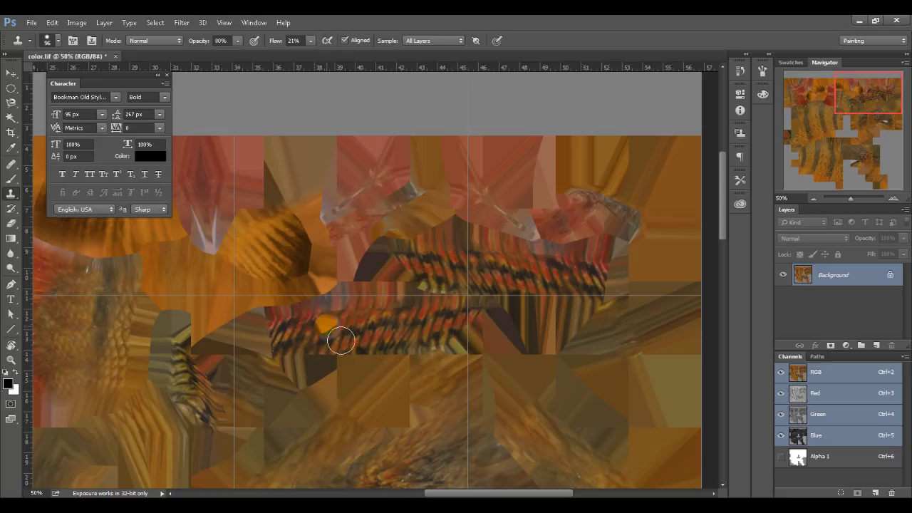
# Step: Copy an elliptical selection of the red dorsal fin from FishFins.tif into color.tif as a new layer
pyautogui.hotkey('ctrl', 'o')
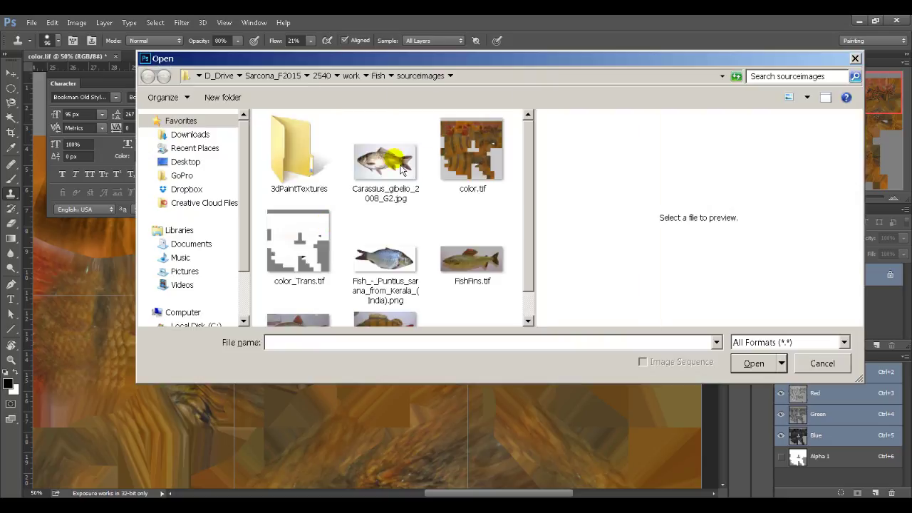
pyautogui.doubleClick(462, 275)
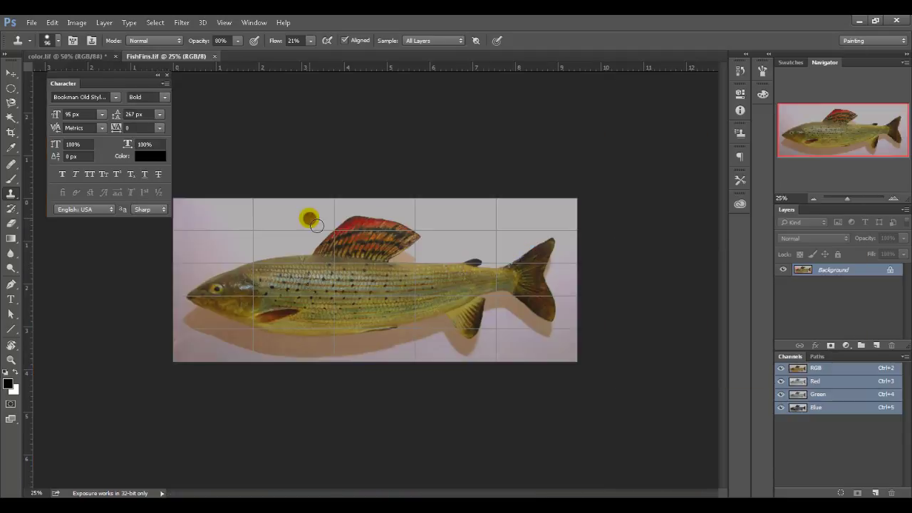
pyautogui.press('m')
pyautogui.moveTo(297, 200); pyautogui.dragTo(432, 282)
pyautogui.hotkey('ctrl', 'c')
pyautogui.hotkey('ctrl', 'Tab')
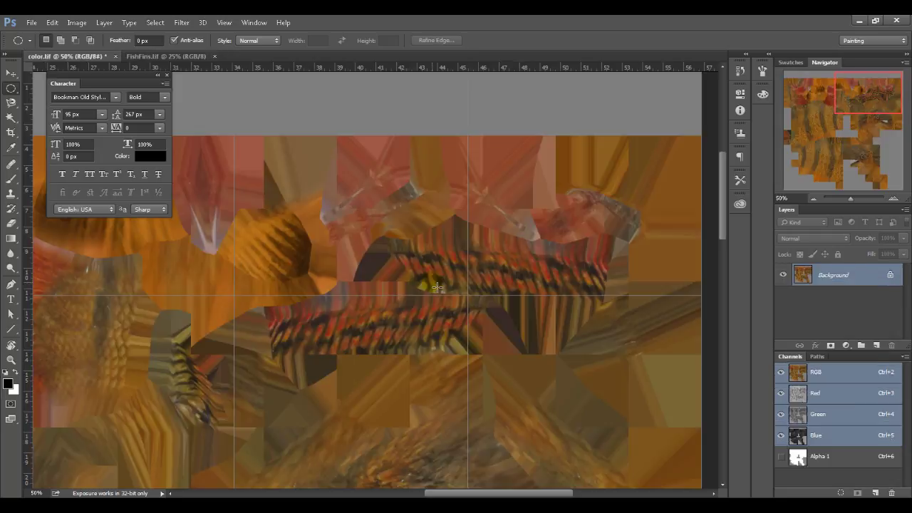
pyautogui.hotkey('ctrl', 'v')
# Step: Enlarge the pasted fin patch, set Layer 1 opacity to 60%, and move it down-left
pyautogui.hotkey('ctrl', 't')
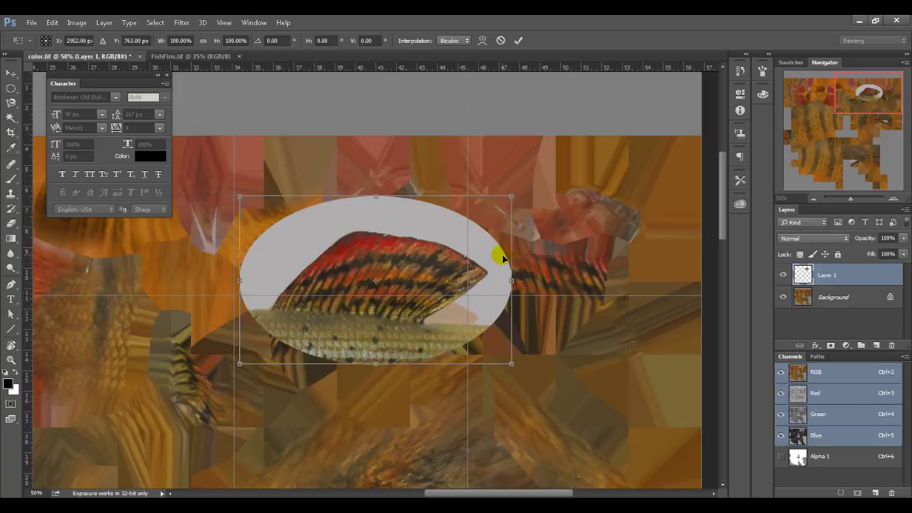
pyautogui.moveTo(521, 205); pyautogui.dragTo(559, 162)
pyautogui.moveTo(434, 226); pyautogui.dragTo(439, 277)
pyautogui.press('Return')
pyautogui.press('2')
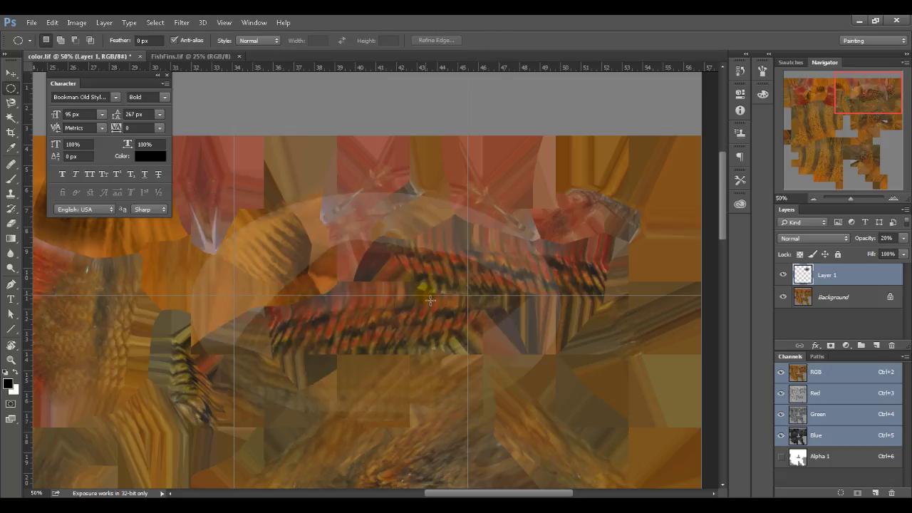
pyautogui.press('6')
pyautogui.keyDown('ctrl'); pyautogui.moveTo(426, 294); pyautogui.dragTo(384, 346); pyautogui.keyUp('ctrl')
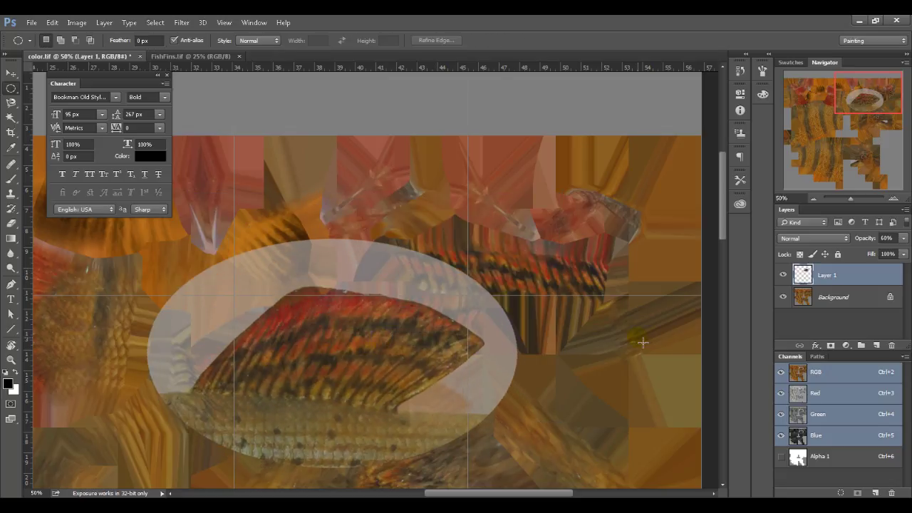
# Step: Rotate the fin patch clockwise, flatten it to about 77% height, and shift it into place
pyautogui.hotkey('ctrl', 't')
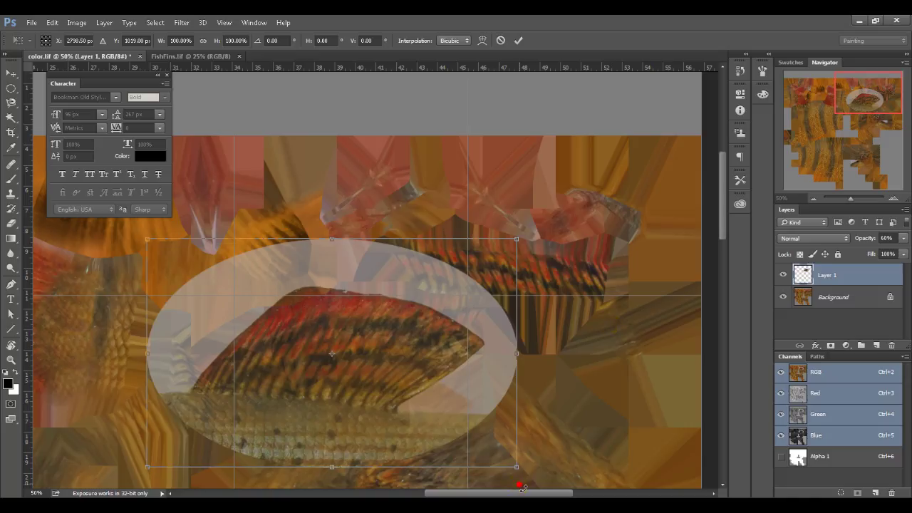
pyautogui.moveTo(523, 488); pyautogui.dragTo(587, 431)
pyautogui.press('Return')
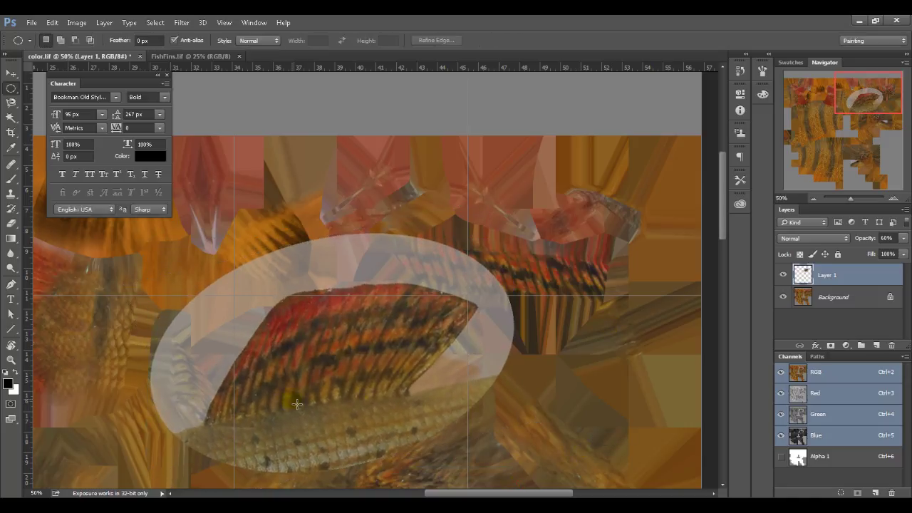
pyautogui.hotkey('ctrl', 't')
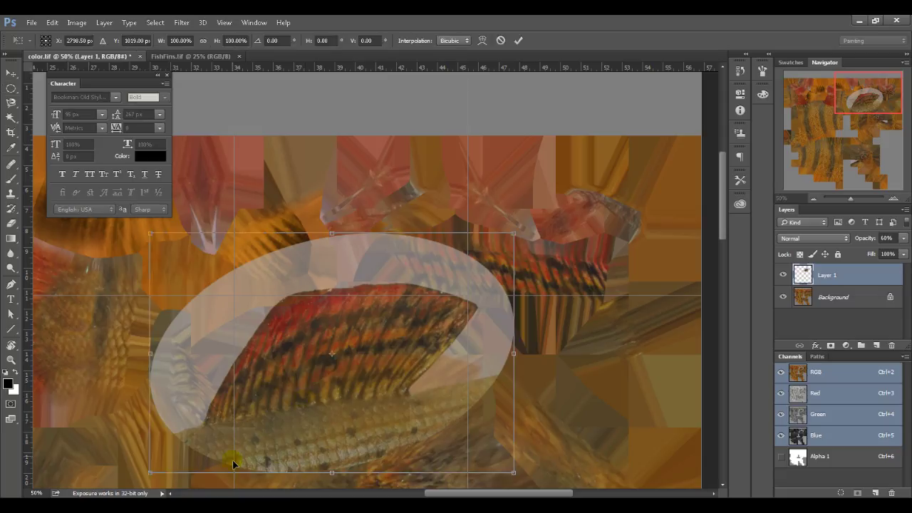
pyautogui.moveTo(330, 479); pyautogui.dragTo(371, 419)
pyautogui.moveTo(363, 368); pyautogui.dragTo(419, 365)
pyautogui.press('Return')
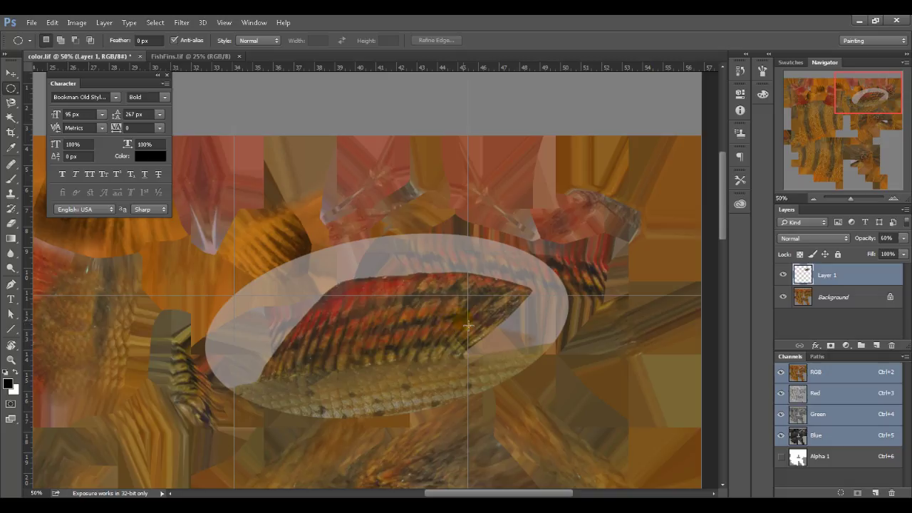
pyautogui.click(436, 321)
pyautogui.moveTo(428, 491); pyautogui.dragTo(389, 163)
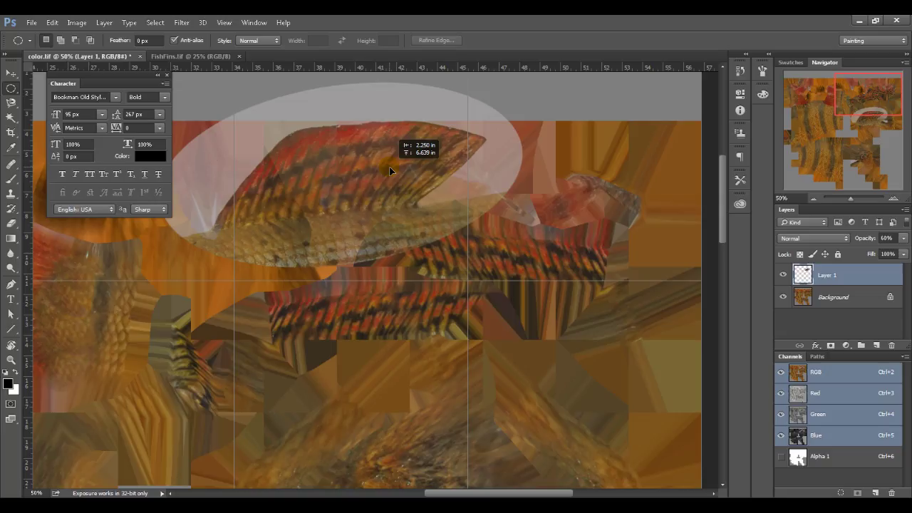
# Step: Check the fin layout on the textured fish in Maya, then return to Photoshop
pyautogui.hotkey('alt', 'Tab')
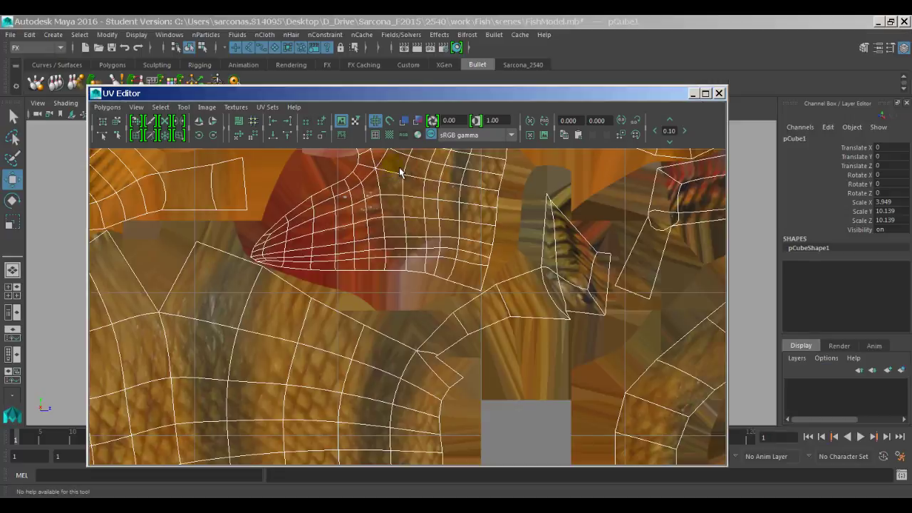
pyautogui.moveTo(460, 100); pyautogui.dragTo(463, 351)
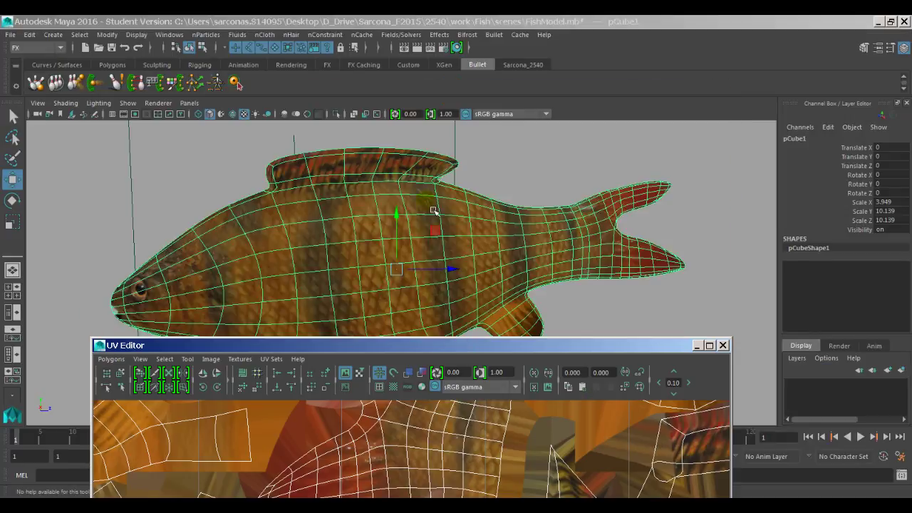
pyautogui.hotkey('alt', 'Tab')
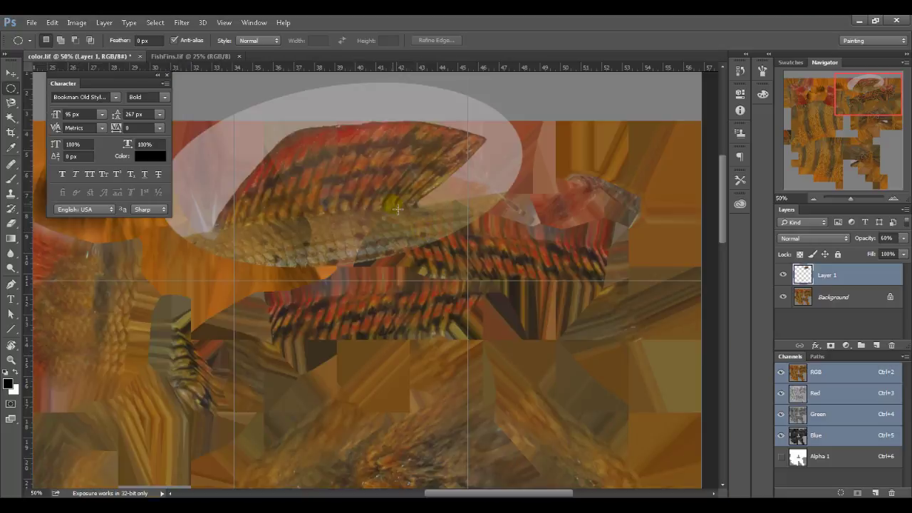
# Step: Hide Layer 1 and save color.tif as a flattened TIFF copy with layers discarded
pyautogui.hotkey('ctrl', 'w')
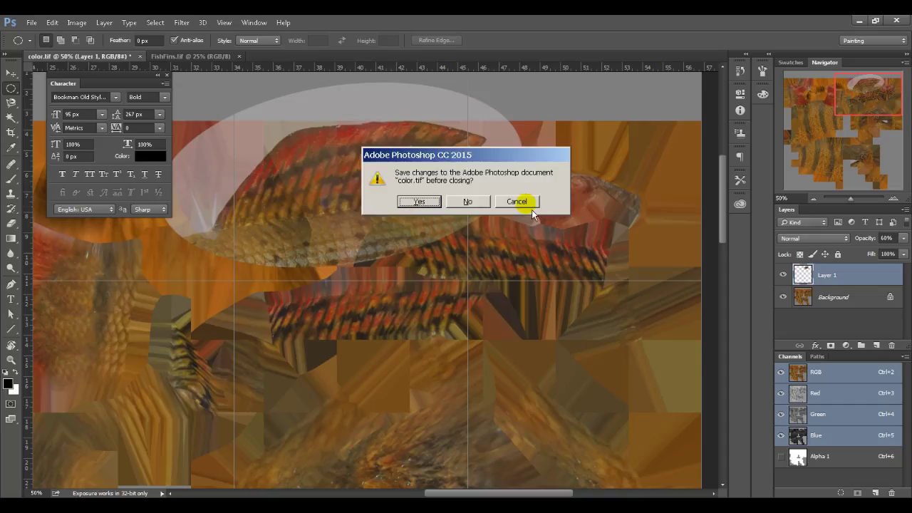
pyautogui.click(531, 204)
pyautogui.click(785, 275)
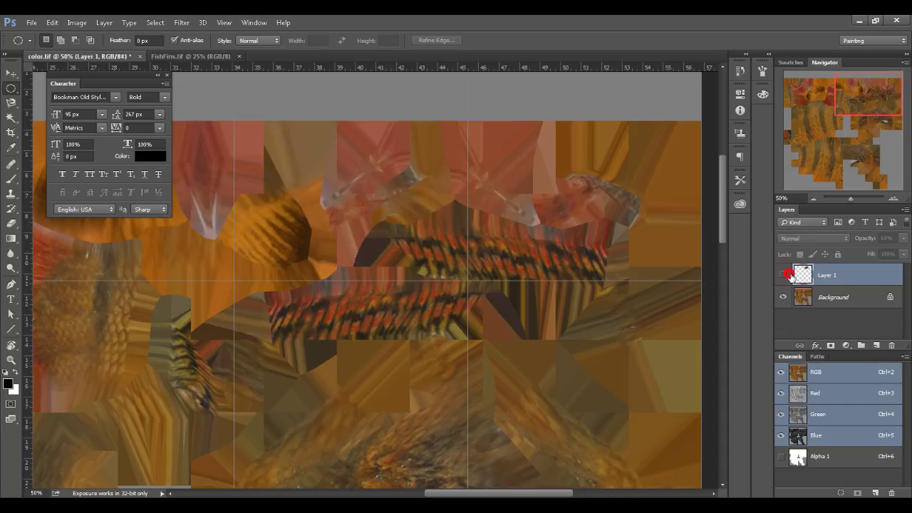
pyautogui.hotkey('ctrl', 's')
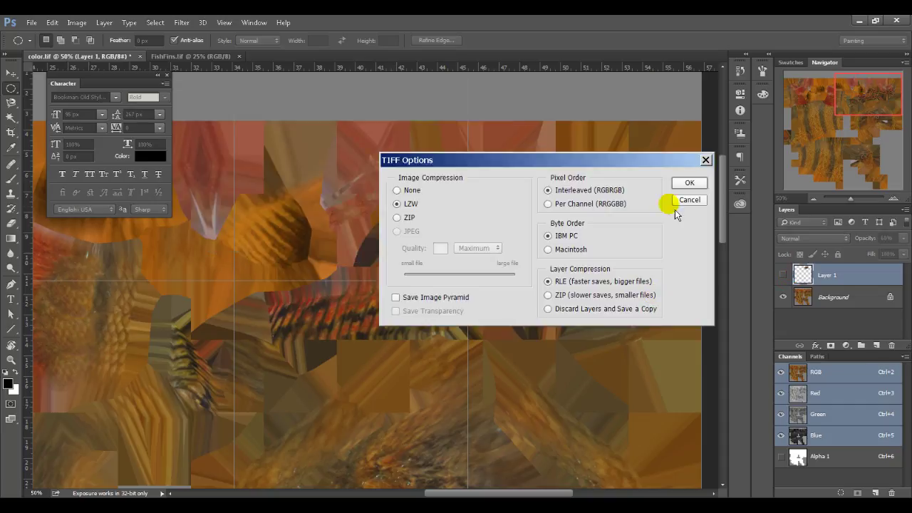
pyautogui.click(688, 182)
pyautogui.click(467, 201)
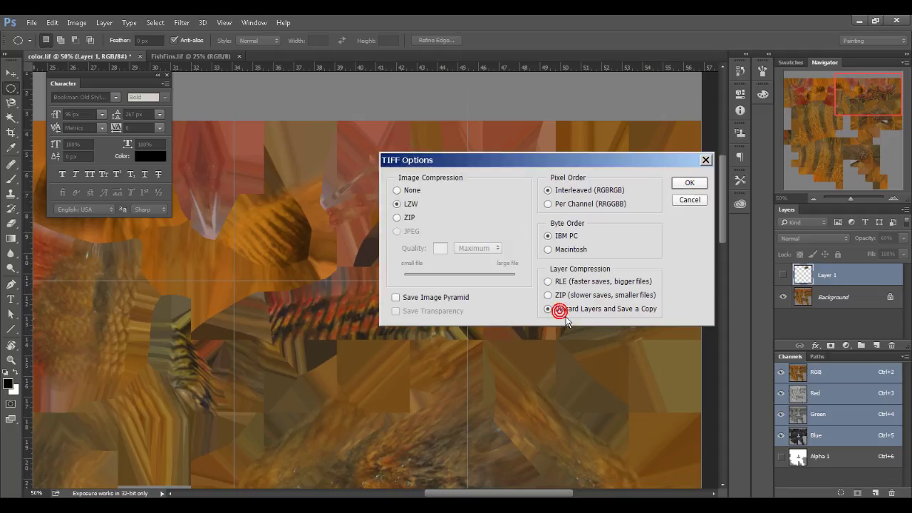
pyautogui.click(685, 184)
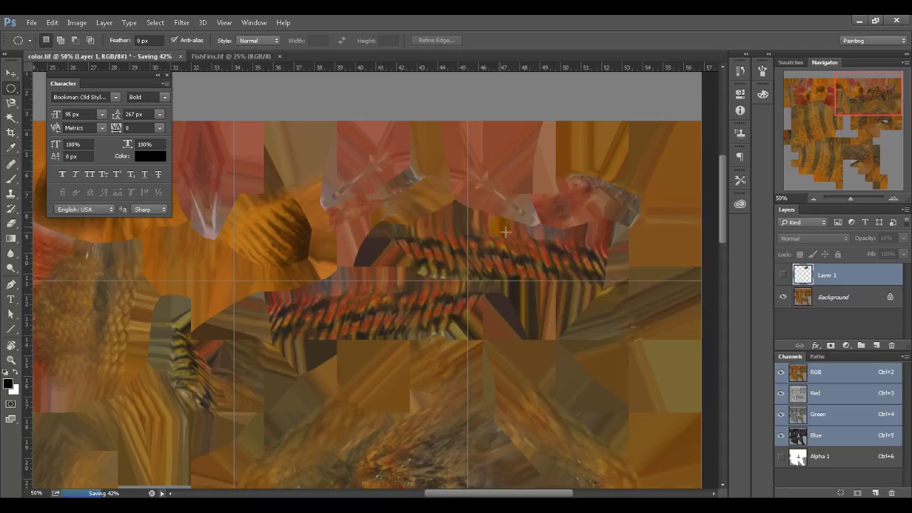
pyautogui.hotkey('alt', 'Tab')
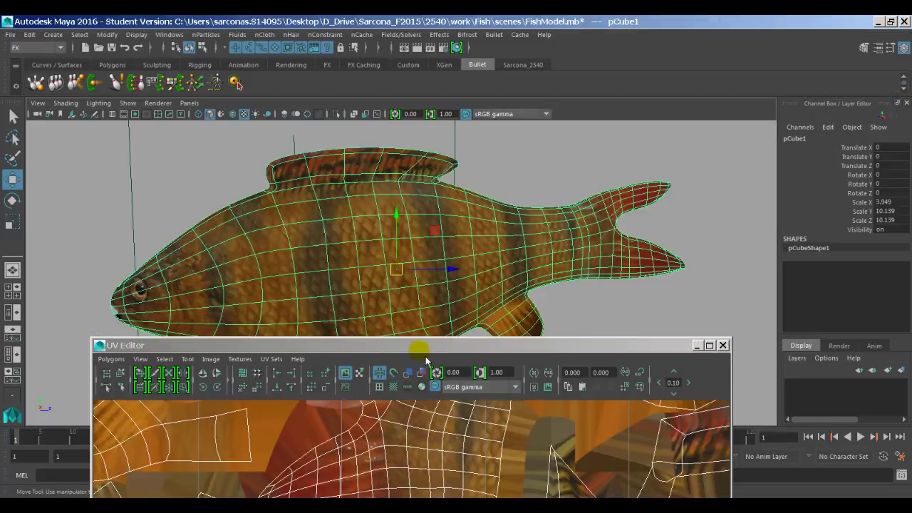
# Step: Reload the color.tif texture on the fish's file3 node in the Attribute Editor
pyautogui.moveTo(422, 351); pyautogui.dragTo(462, 344)
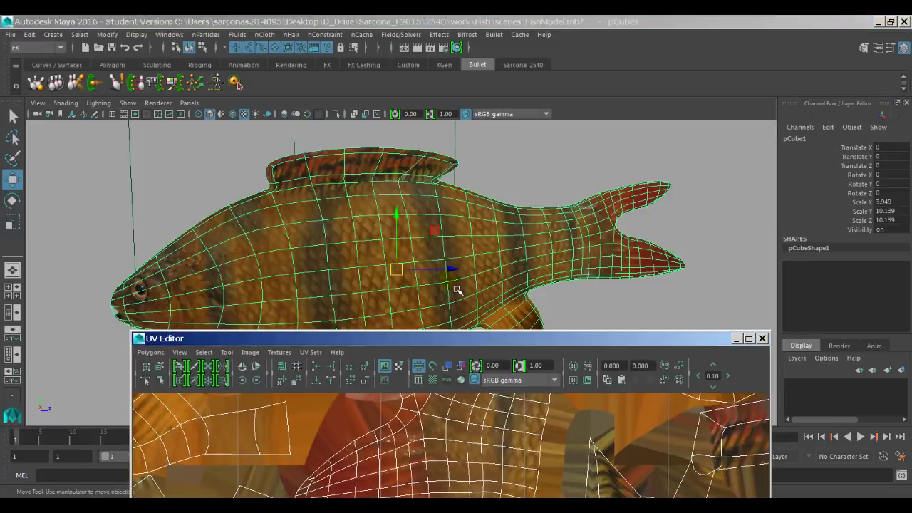
pyautogui.click(502, 178)
pyautogui.click(564, 230)
pyautogui.hotkey('ctrl', 'a')
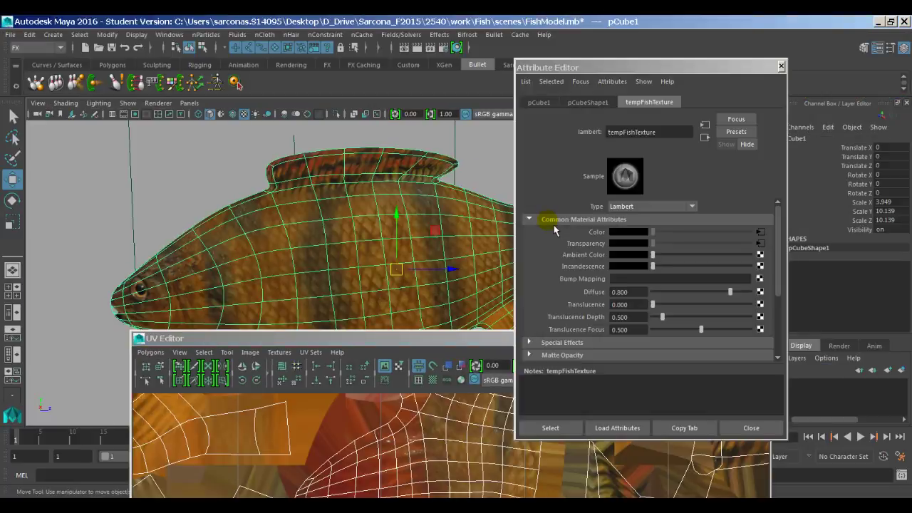
pyautogui.click(761, 231)
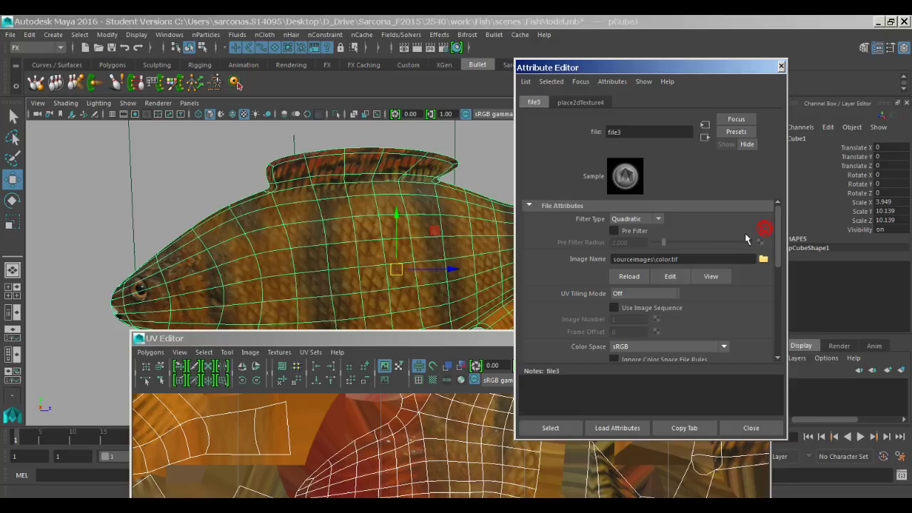
pyautogui.click(638, 285)
pyautogui.click(781, 66)
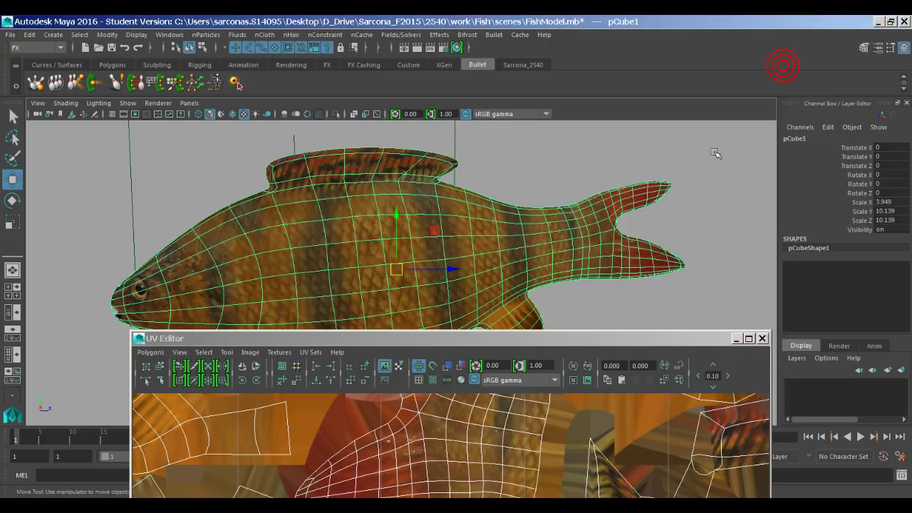
pyautogui.click(704, 148)
# Step: Close the UV Editor, frame a close-up of the fish's mouth, and render a test frame
pyautogui.keyDown('alt'); pyautogui.moveTo(713, 189); pyautogui.dragTo(577, 227, button='middle'); pyautogui.keyUp('alt')
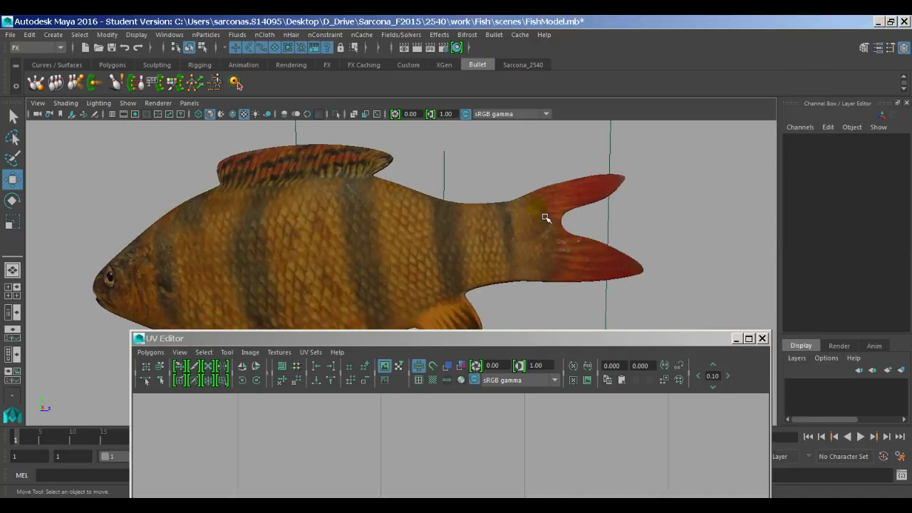
pyautogui.keyDown('alt'); pyautogui.moveTo(525, 250); pyautogui.dragTo(648, 243); pyautogui.keyUp('alt')
pyautogui.click(762, 337)
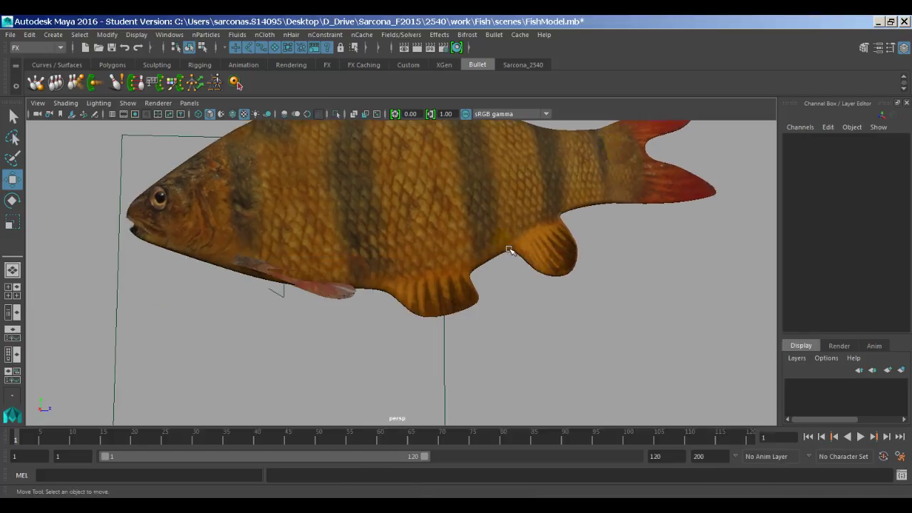
pyautogui.keyDown('alt'); pyautogui.moveTo(433, 249); pyautogui.dragTo(583, 256, button='middle'); pyautogui.keyUp('alt')
pyautogui.moveTo(583, 255)
pyautogui.keyDown('alt'); pyautogui.mouseDown(button='right')
pyautogui.moveTo(587, 266)
pyautogui.moveTo(800, 226)
pyautogui.mouseUp(button='right'); pyautogui.keyUp('alt')
pyautogui.moveTo(801, 226)
pyautogui.keyDown('alt'); pyautogui.mouseDown()
pyautogui.moveTo(426, 174)
pyautogui.moveTo(541, 172)
pyautogui.moveTo(621, 163)
pyautogui.moveTo(617, 157)
pyautogui.moveTo(642, 303)
pyautogui.mouseUp(); pyautogui.keyUp('alt')
pyautogui.keyDown('alt'); pyautogui.moveTo(642, 303); pyautogui.dragTo(631, 291, button='right'); pyautogui.keyUp('alt')
pyautogui.keyDown('alt'); pyautogui.moveTo(632, 291); pyautogui.dragTo(560, 291); pyautogui.keyUp('alt')
pyautogui.keyDown('alt'); pyautogui.moveTo(560, 292); pyautogui.dragTo(566, 285, button='right'); pyautogui.keyUp('alt')
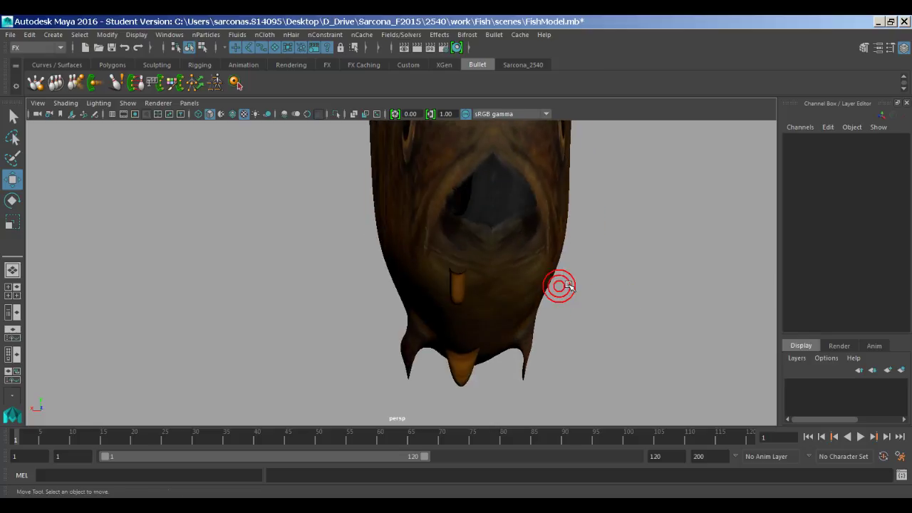
pyautogui.keyDown('alt'); pyautogui.moveTo(566, 285); pyautogui.dragTo(541, 316); pyautogui.keyUp('alt')
pyautogui.keyDown('alt'); pyautogui.moveTo(541, 316); pyautogui.dragTo(572, 283, button='right'); pyautogui.keyUp('alt')
pyautogui.keyDown('alt'); pyautogui.moveTo(572, 283); pyautogui.dragTo(503, 291); pyautogui.keyUp('alt')
pyautogui.keyDown('alt'); pyautogui.moveTo(503, 291); pyautogui.dragTo(687, 297, button='right'); pyautogui.keyUp('alt')
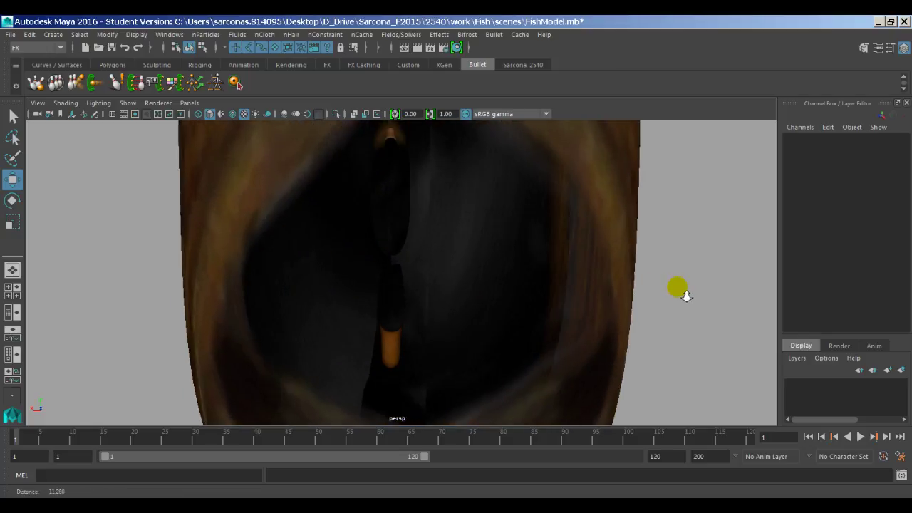
pyautogui.keyDown('alt'); pyautogui.moveTo(686, 297); pyautogui.dragTo(644, 290); pyautogui.keyUp('alt')
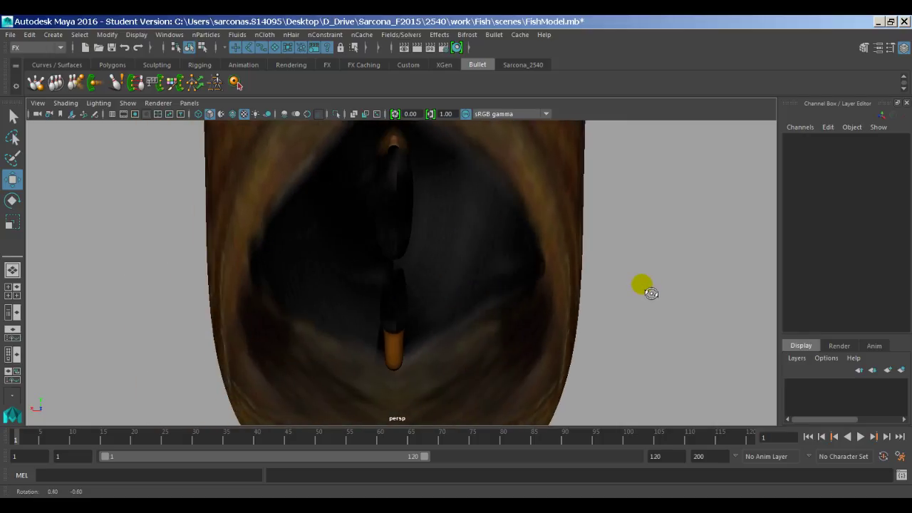
pyautogui.click(418, 49)
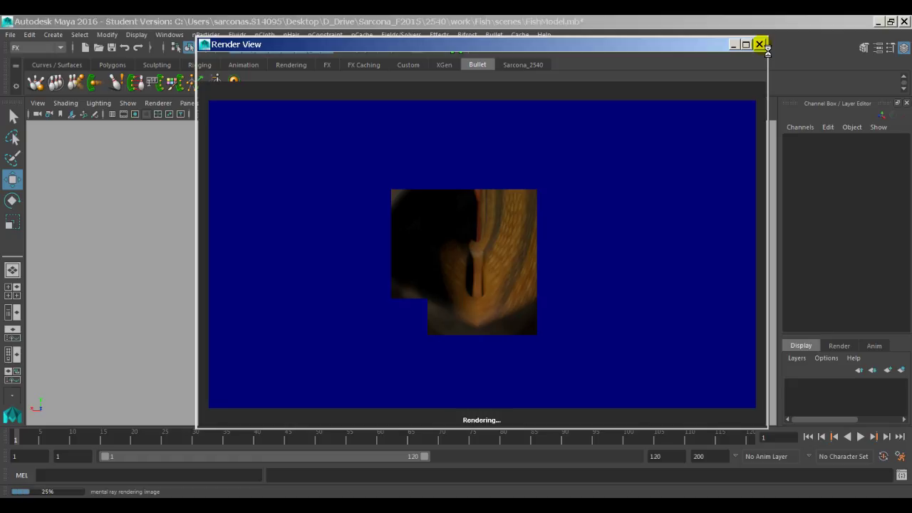
# Step: Close the Render View and zoom out to a side view of the whole retextured fish
pyautogui.click(760, 44)
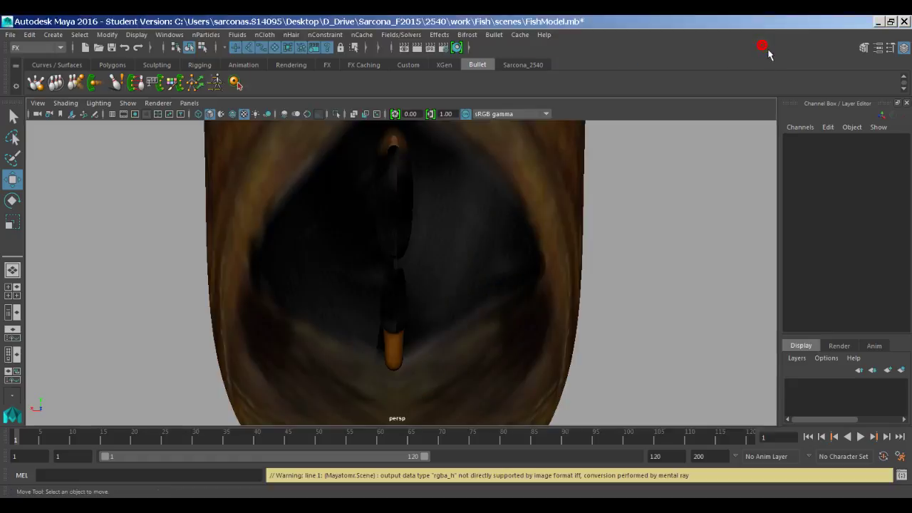
pyautogui.scroll(-5, 591, 226)
pyautogui.keyDown('alt'); pyautogui.moveTo(464, 292); pyautogui.dragTo(370, 229); pyautogui.keyUp('alt')
pyautogui.scroll(-3, 501, 211)
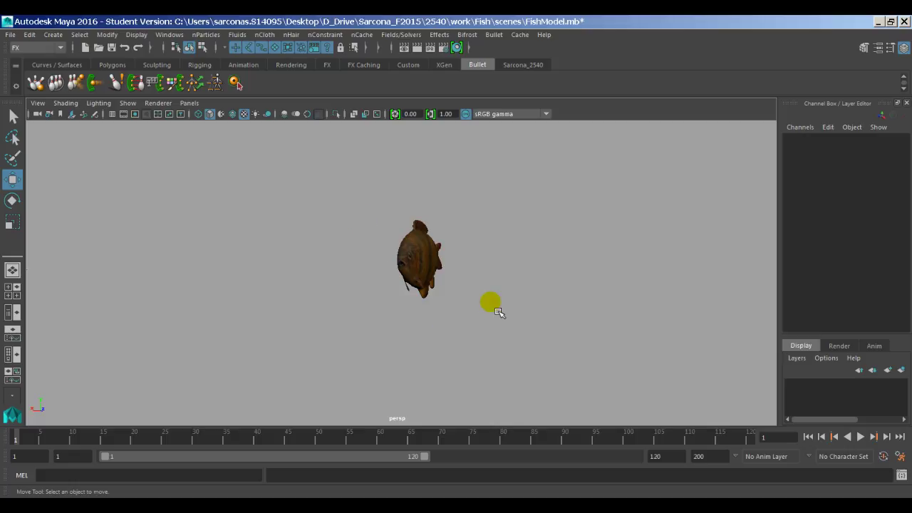
pyautogui.keyDown('alt'); pyautogui.moveTo(499, 310); pyautogui.dragTo(435, 316); pyautogui.keyUp('alt')
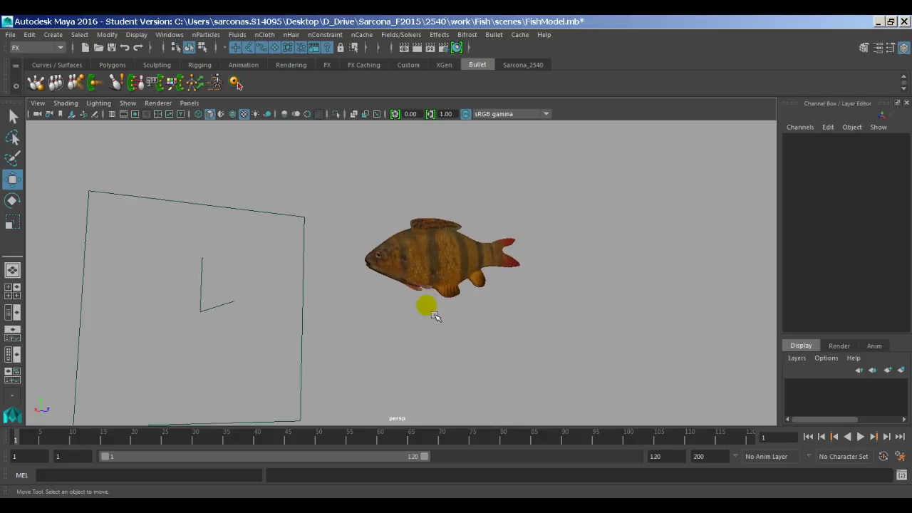